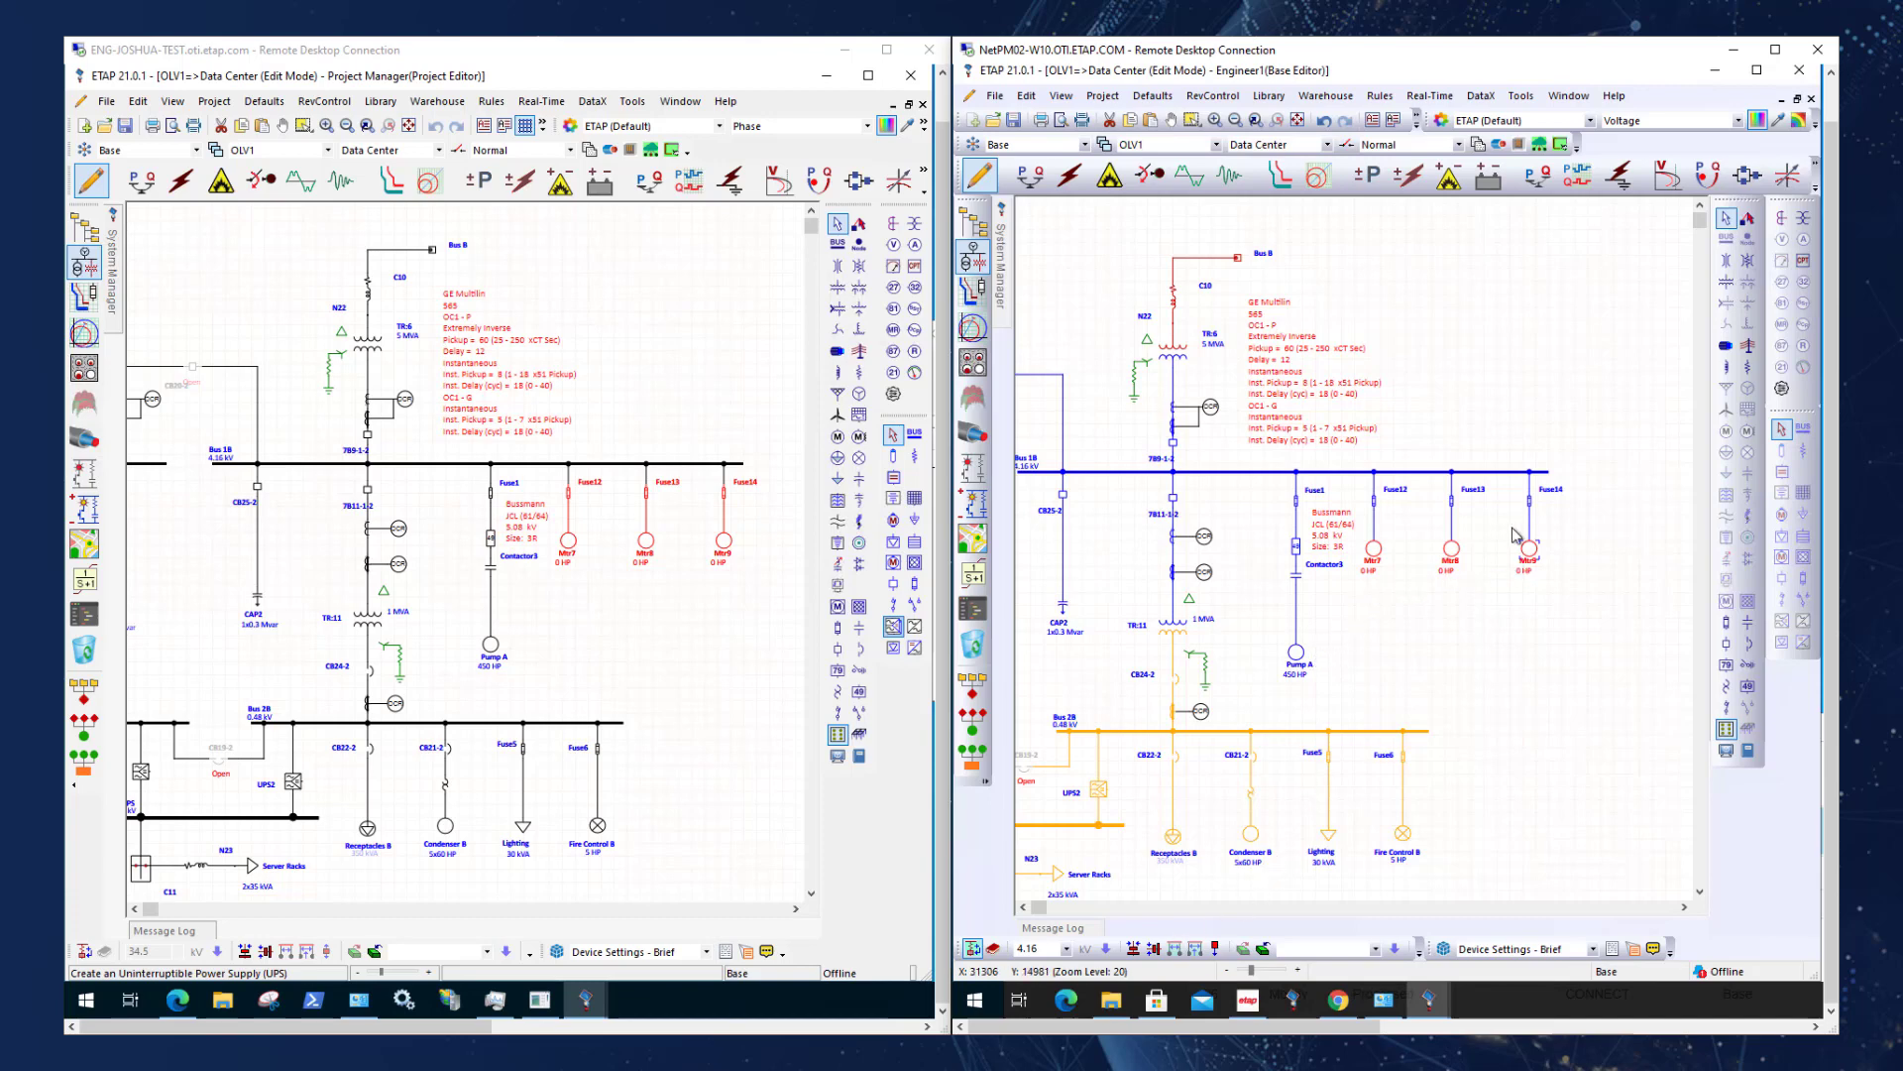
# Apply Pump A's 450 HP motor data to motors Mtr7, Mtr8 and Mtr9 in the Base Editor project.
pyautogui.rightClick(1302, 661)
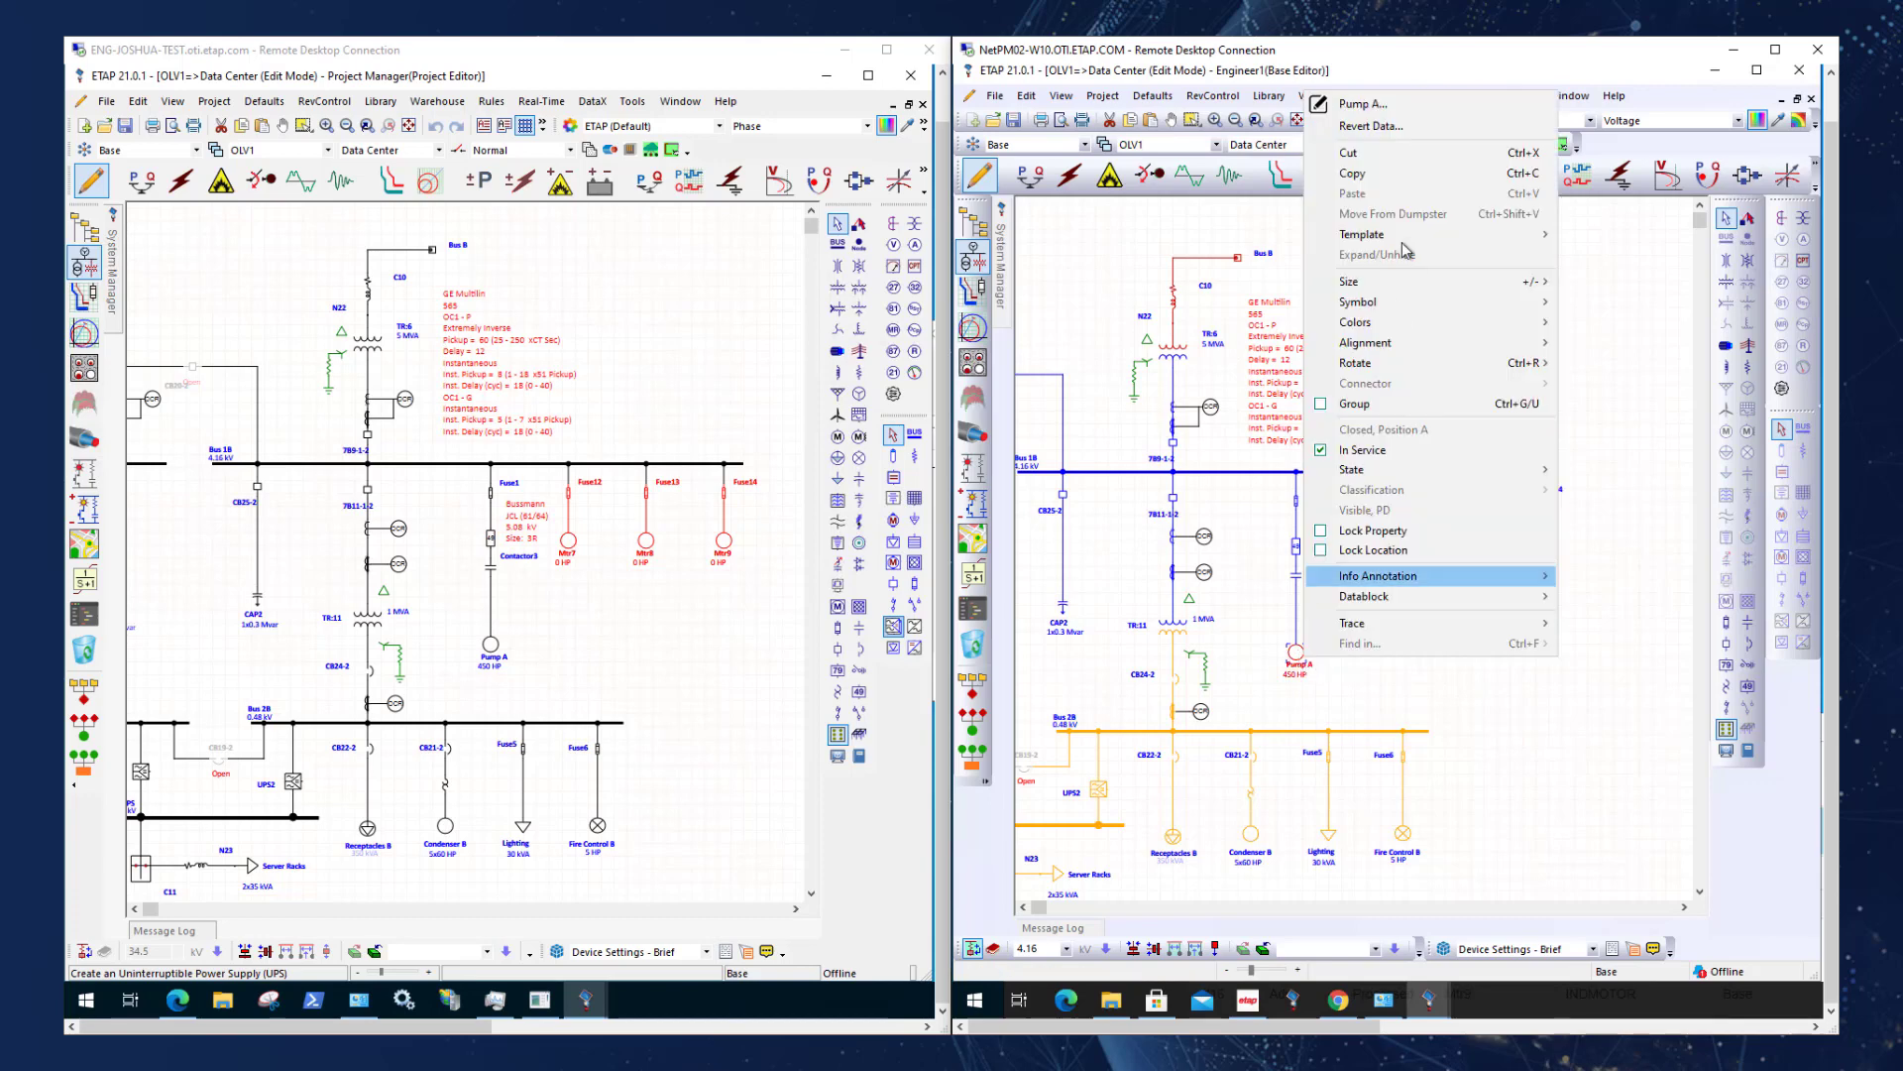
pyautogui.click(1410, 105)
pyautogui.click(1434, 573)
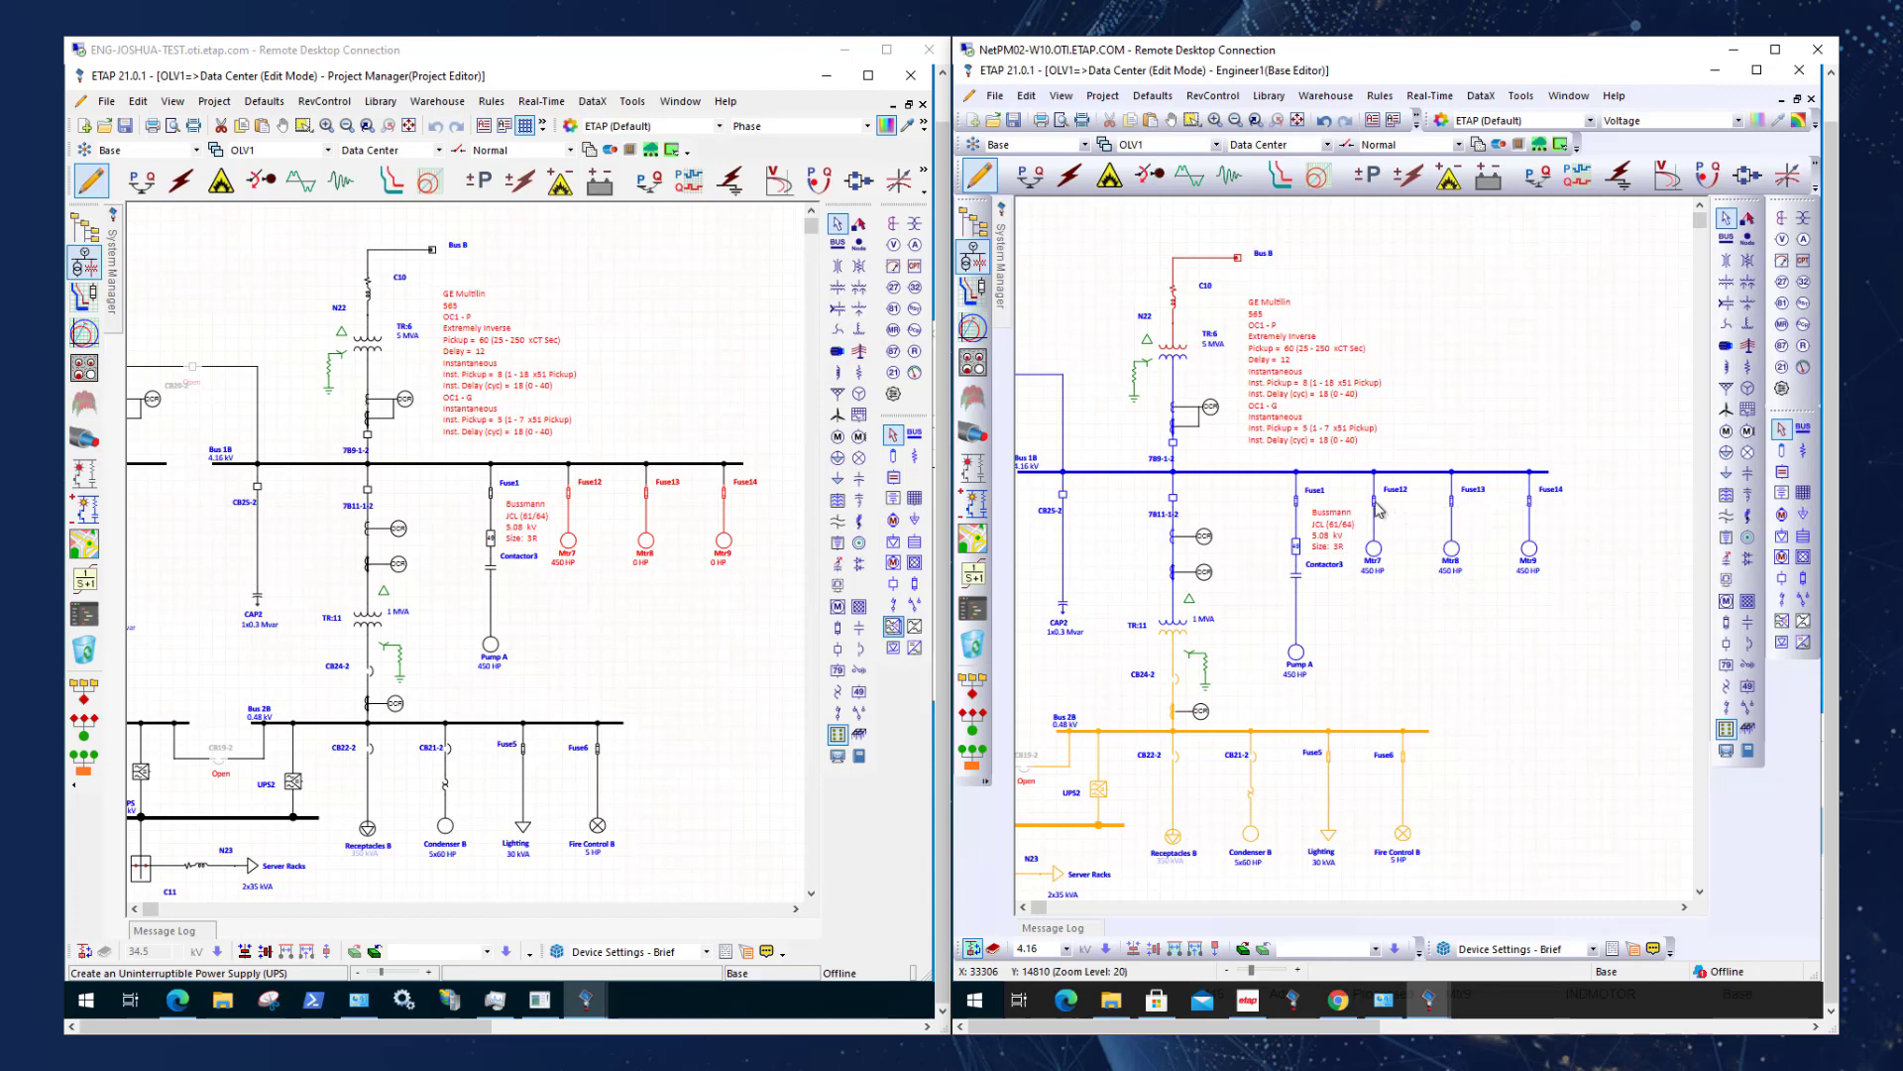
# Apply Fuse1's Bussmann 5.08 kV, size 3R data to Fuse12, Fuse13 and Fuse14.
pyautogui.click(1310, 508)
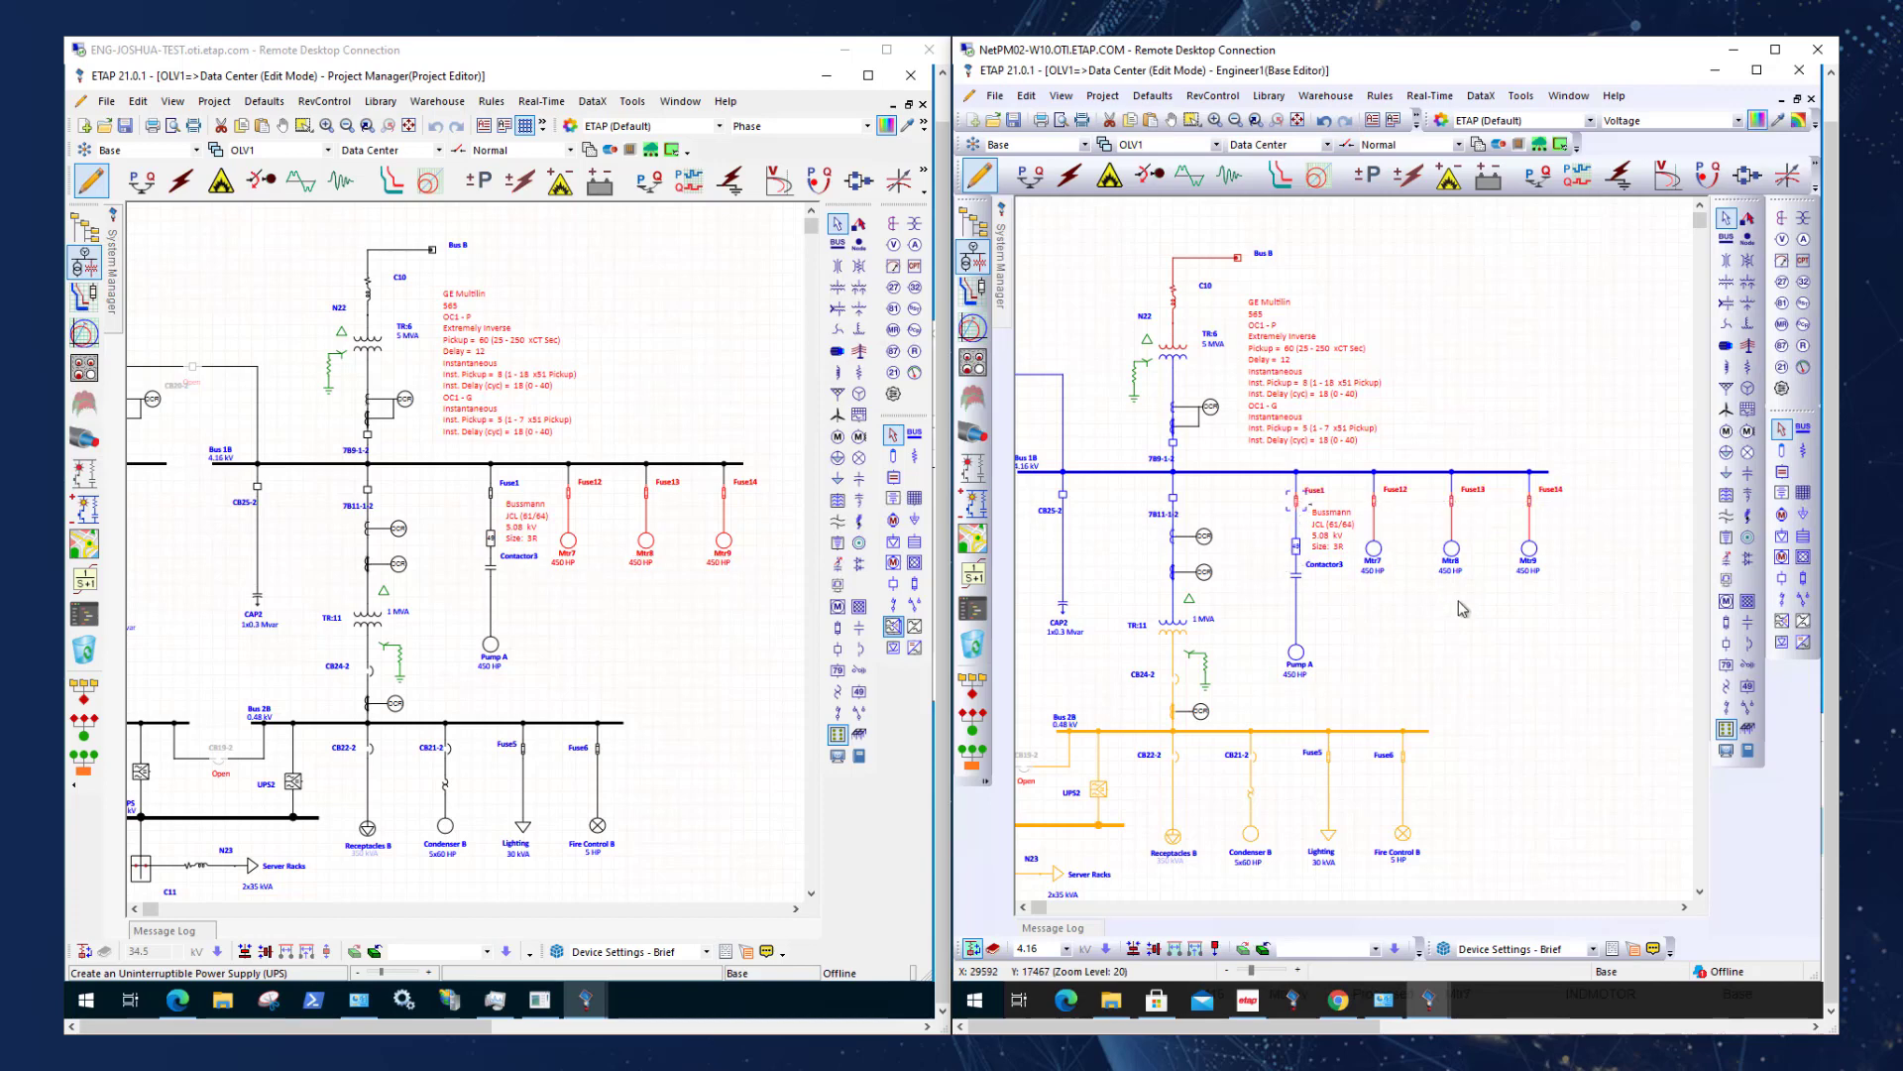
pyautogui.click(1457, 561)
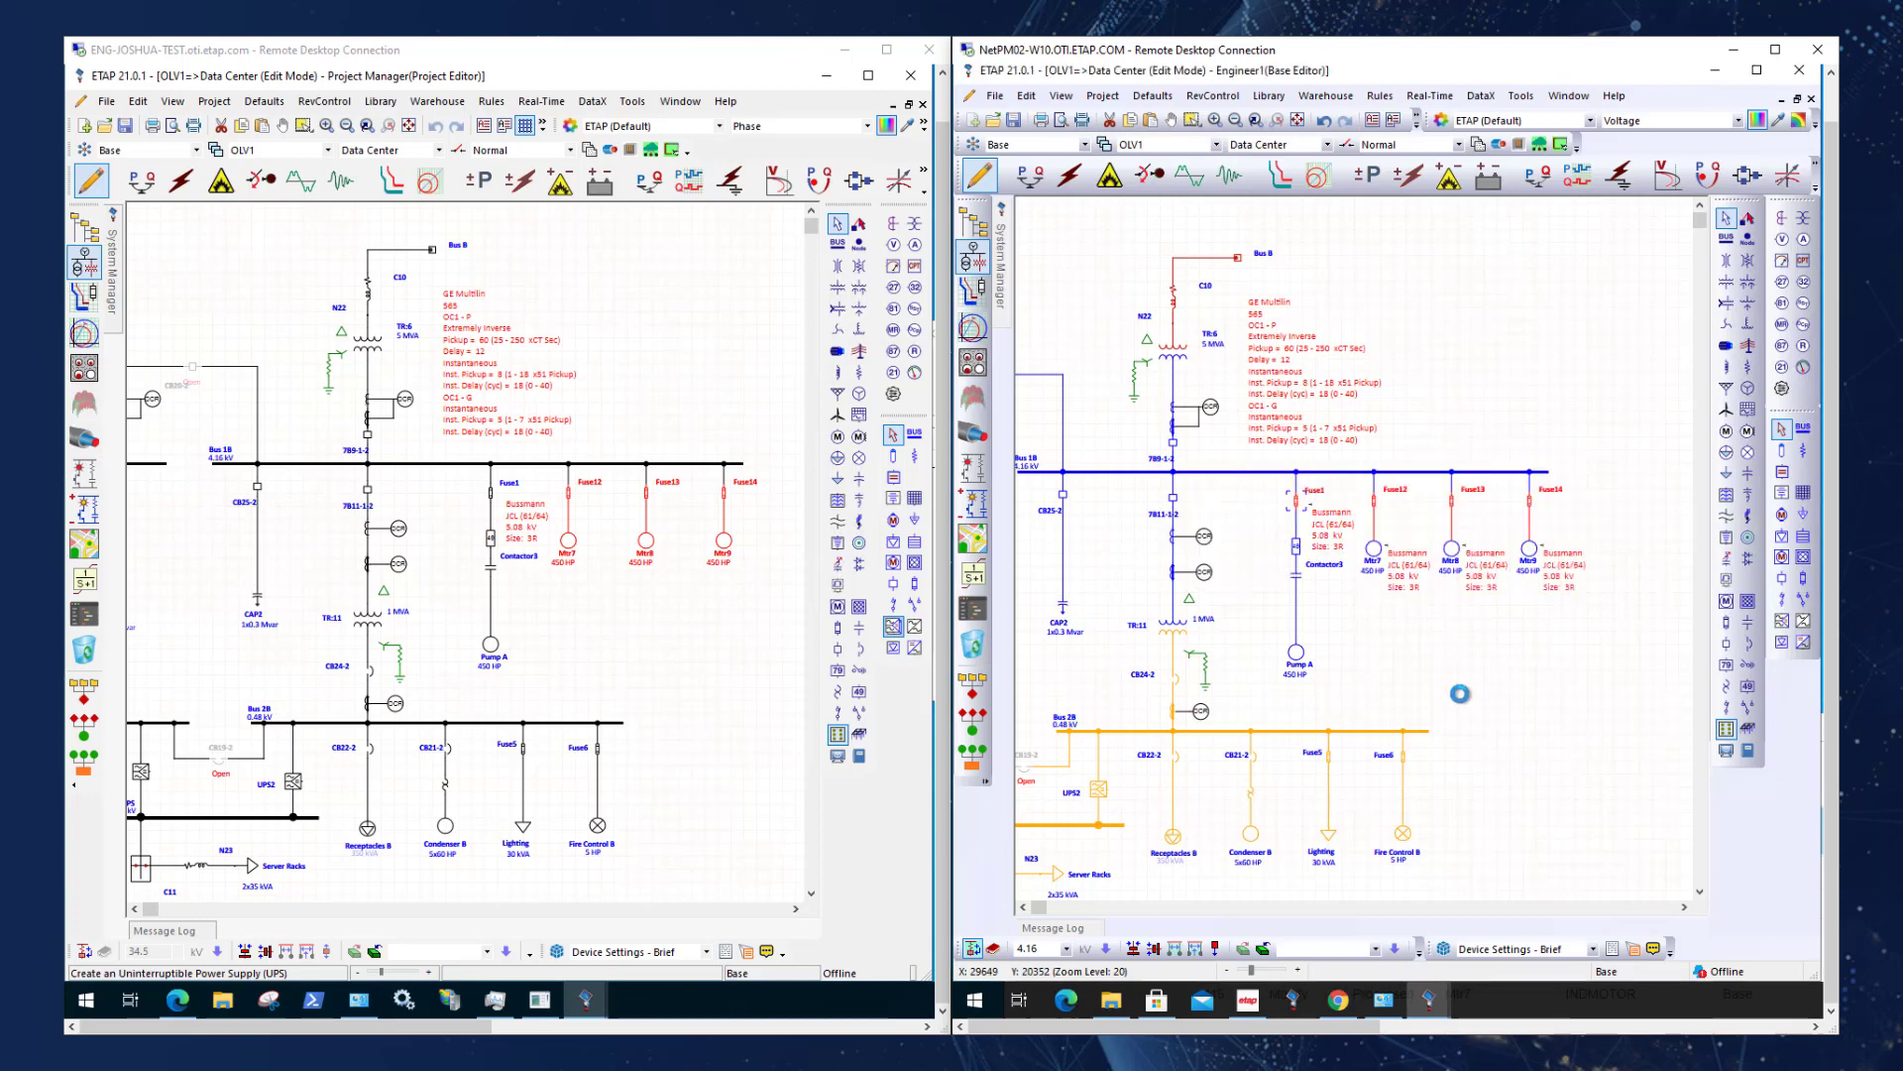
pyautogui.click(1483, 680)
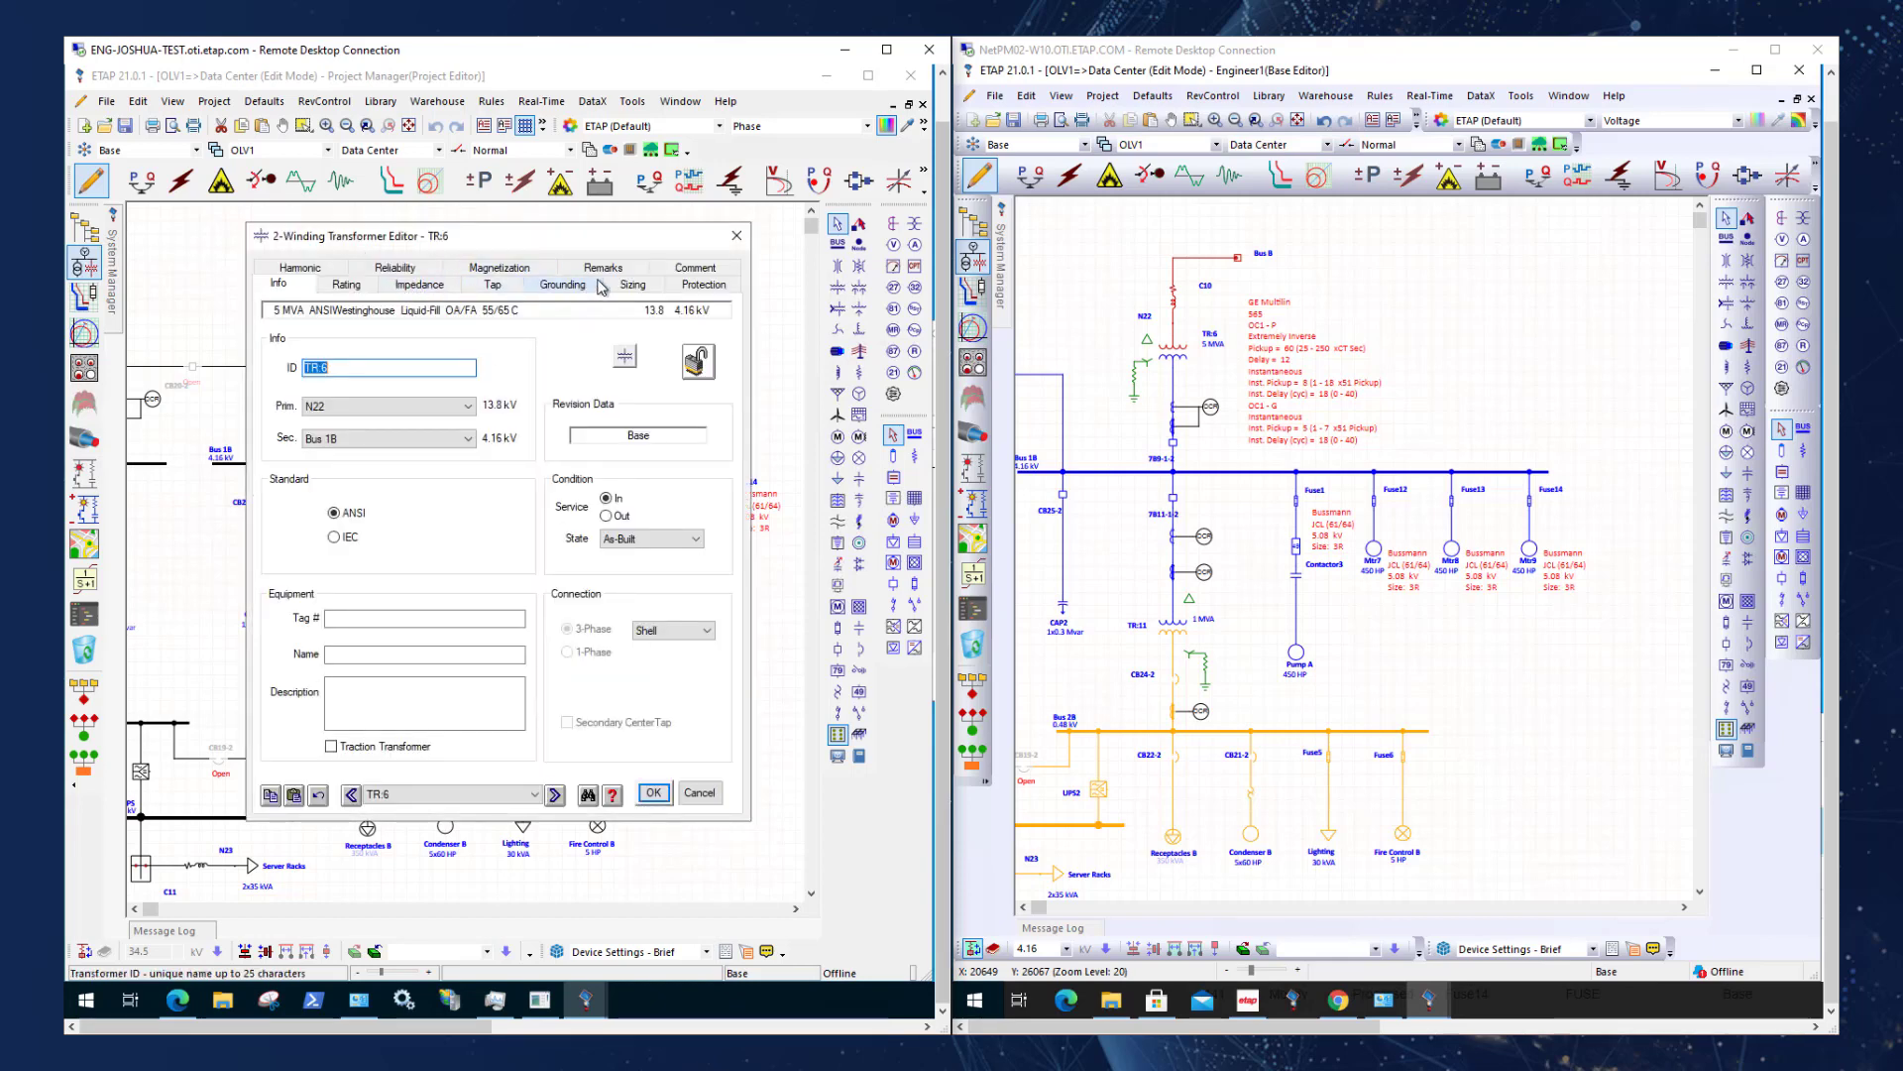
# Set transformer TR:6's rated power to 3 MVA in the Project Editor session and accept the change.
pyautogui.click(349, 286)
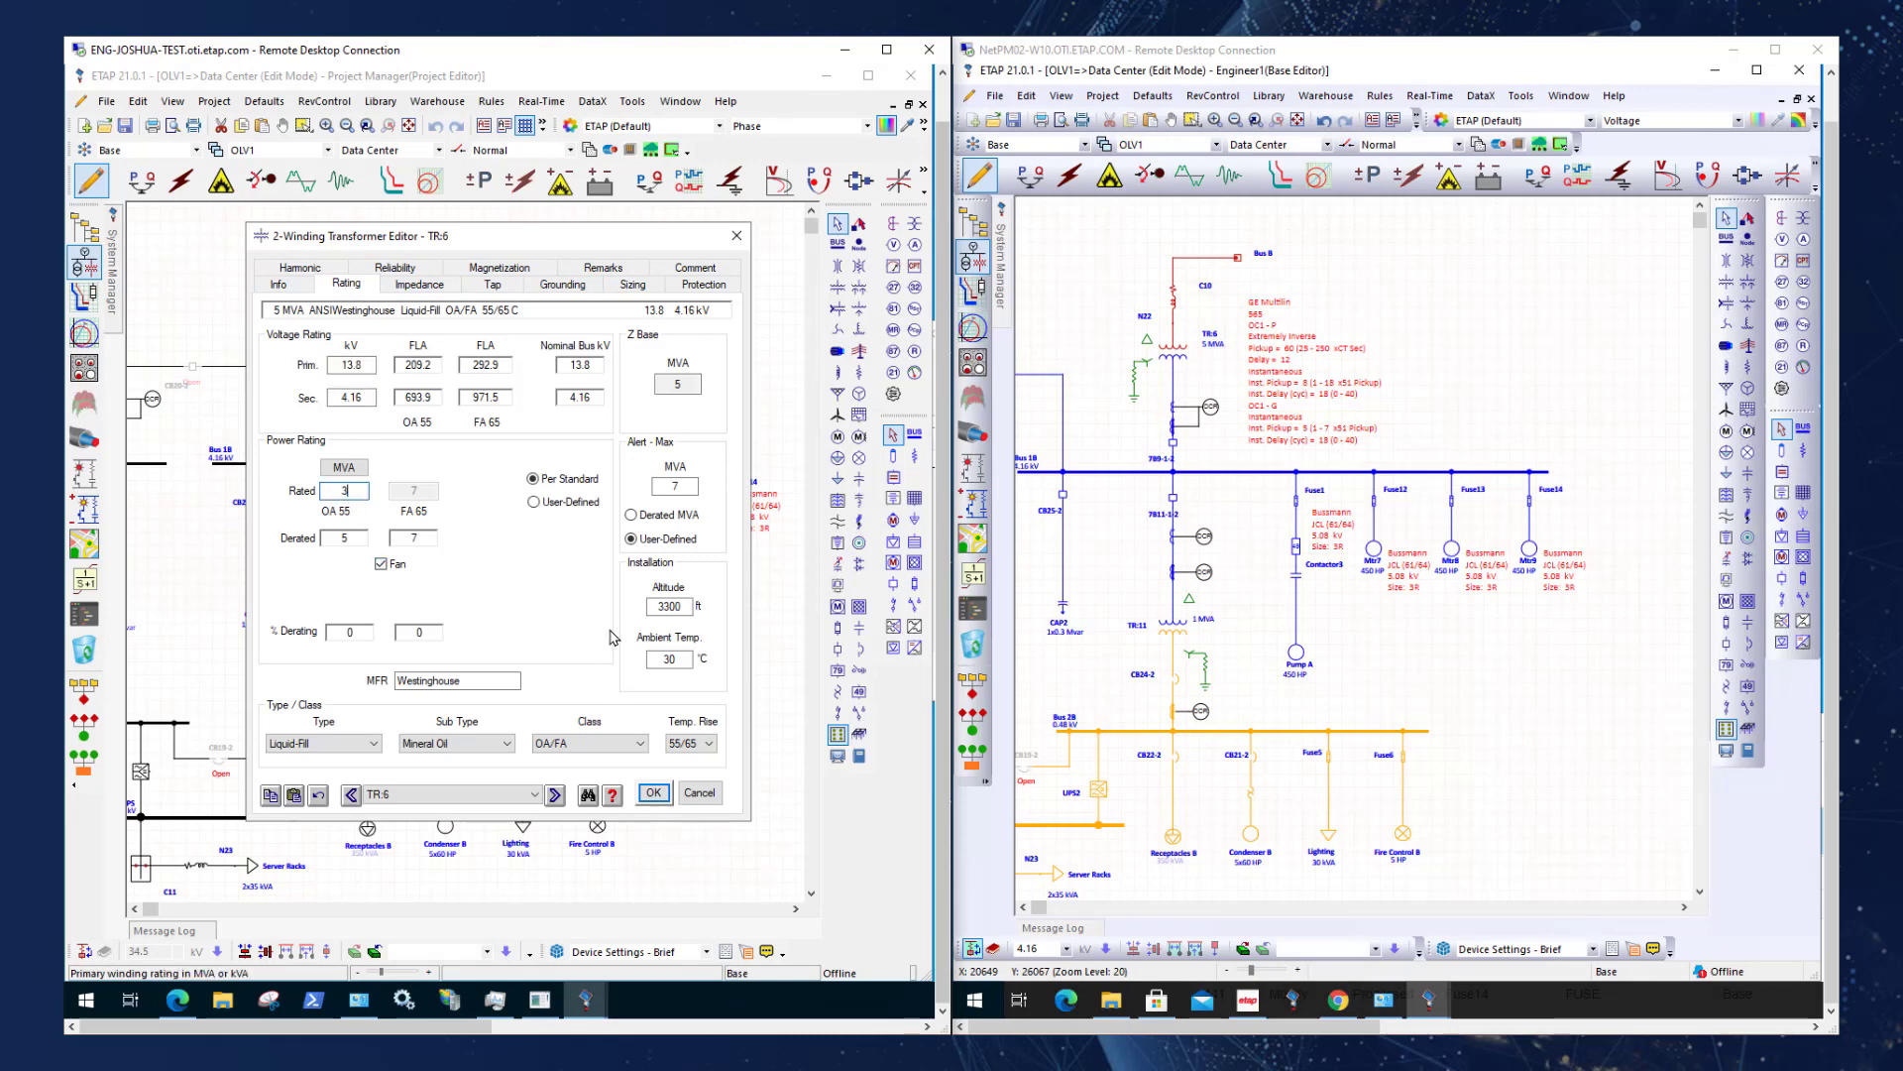
pyautogui.write('3')
pyautogui.click(654, 792)
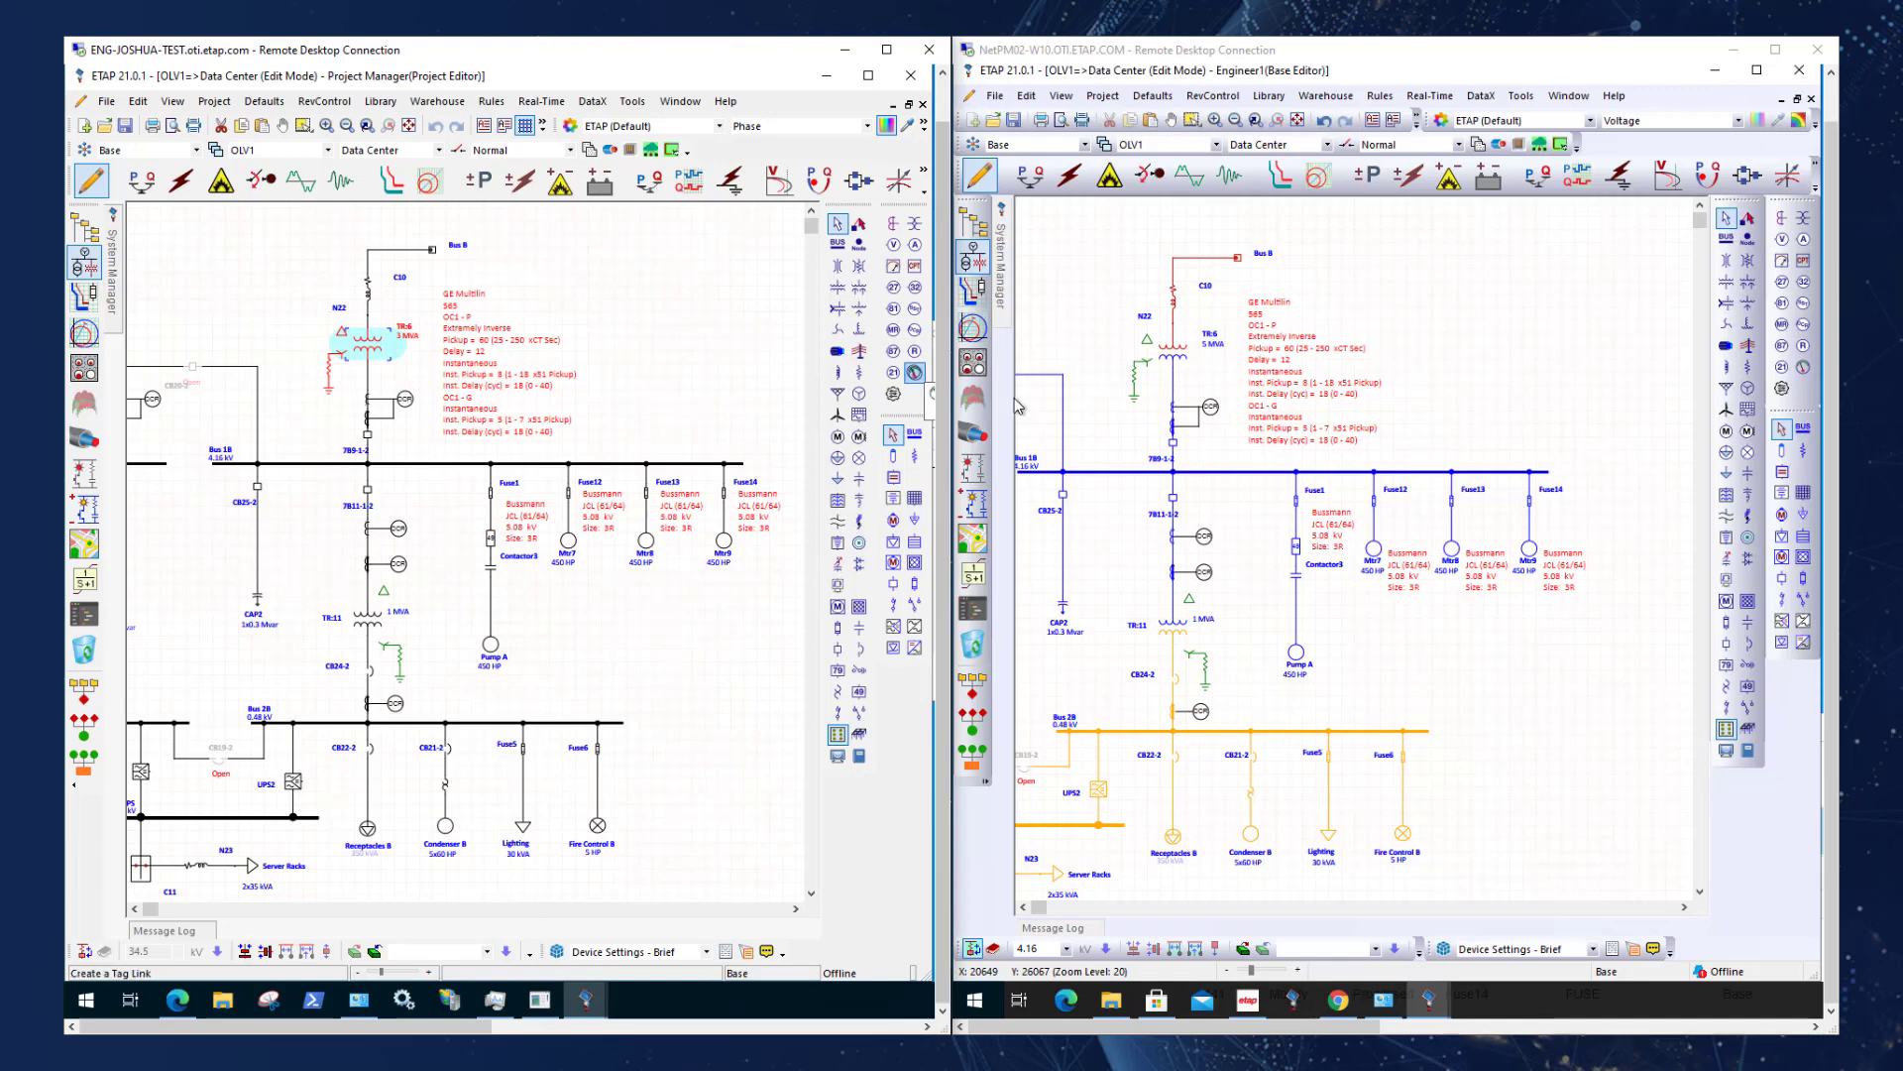
pyautogui.click(678, 369)
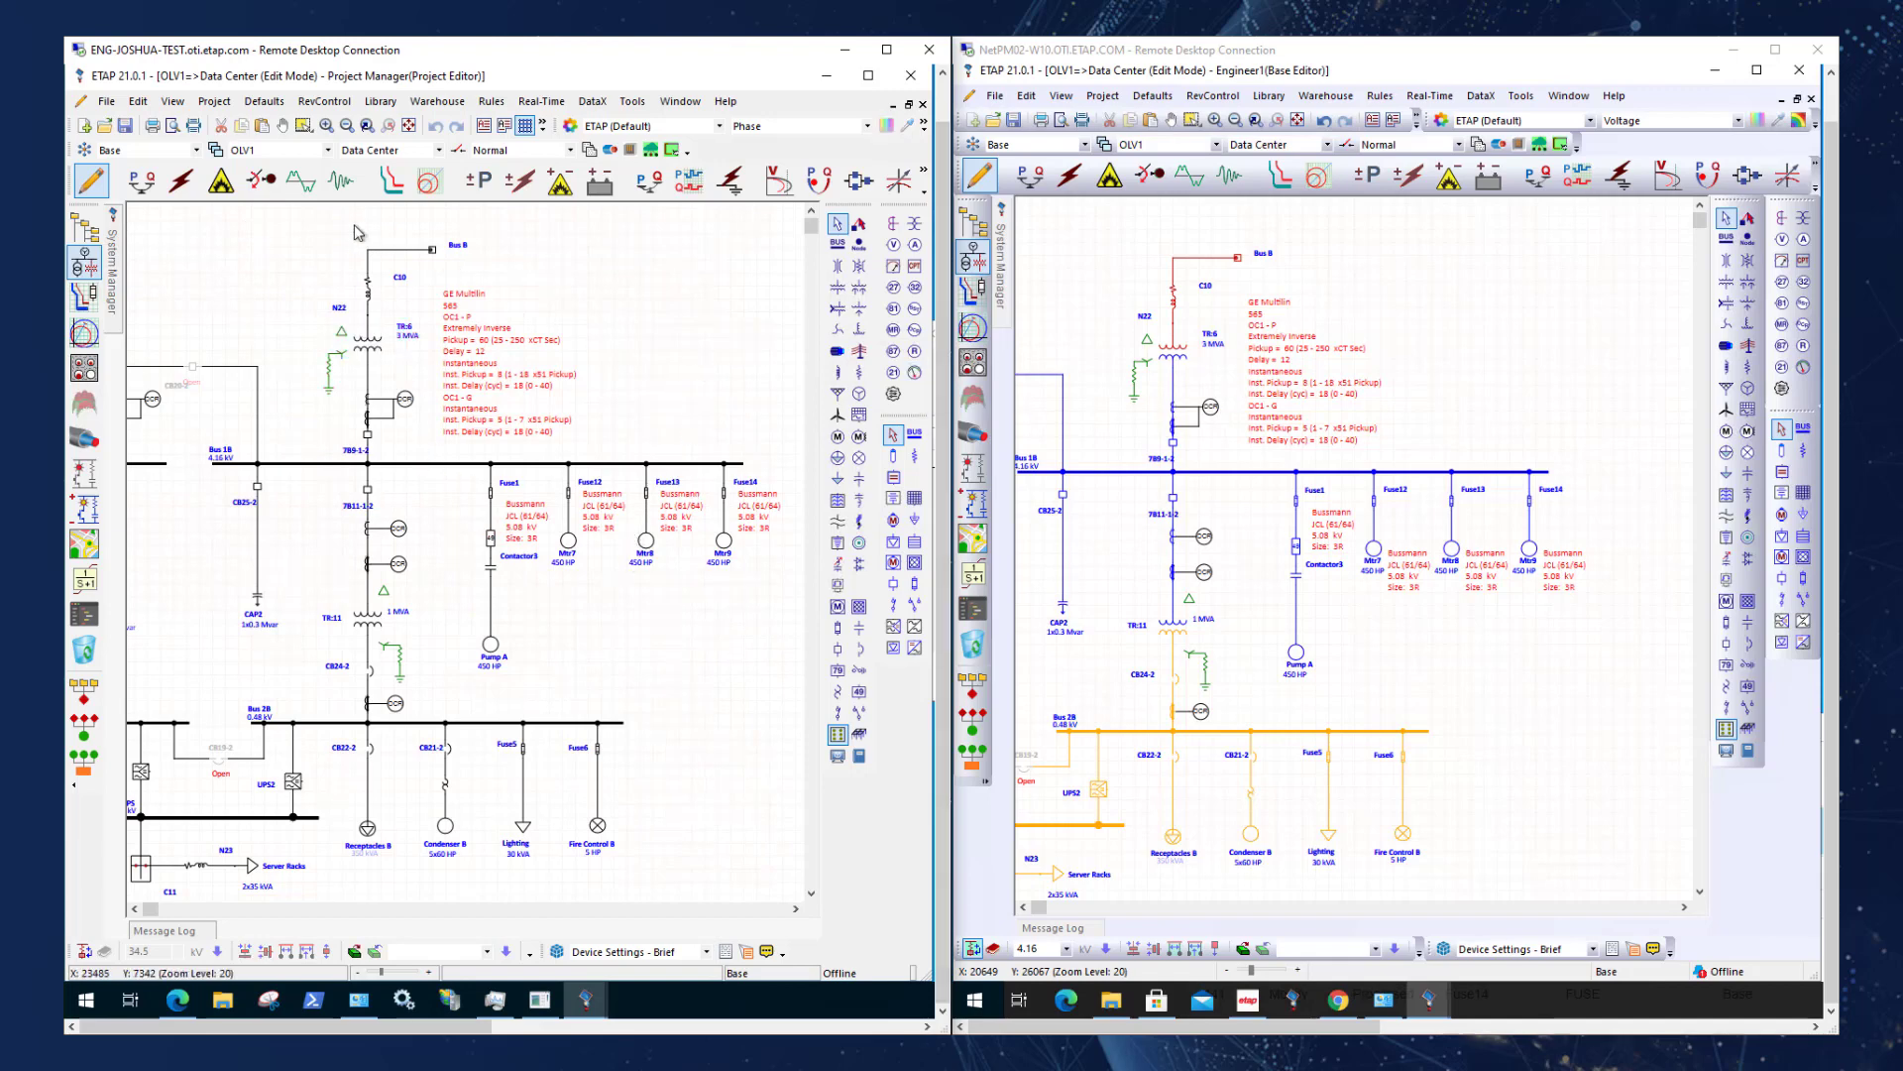
# Run a load flow calculation on the Data Center one-line in the Project Editor session.
pyautogui.click(140, 178)
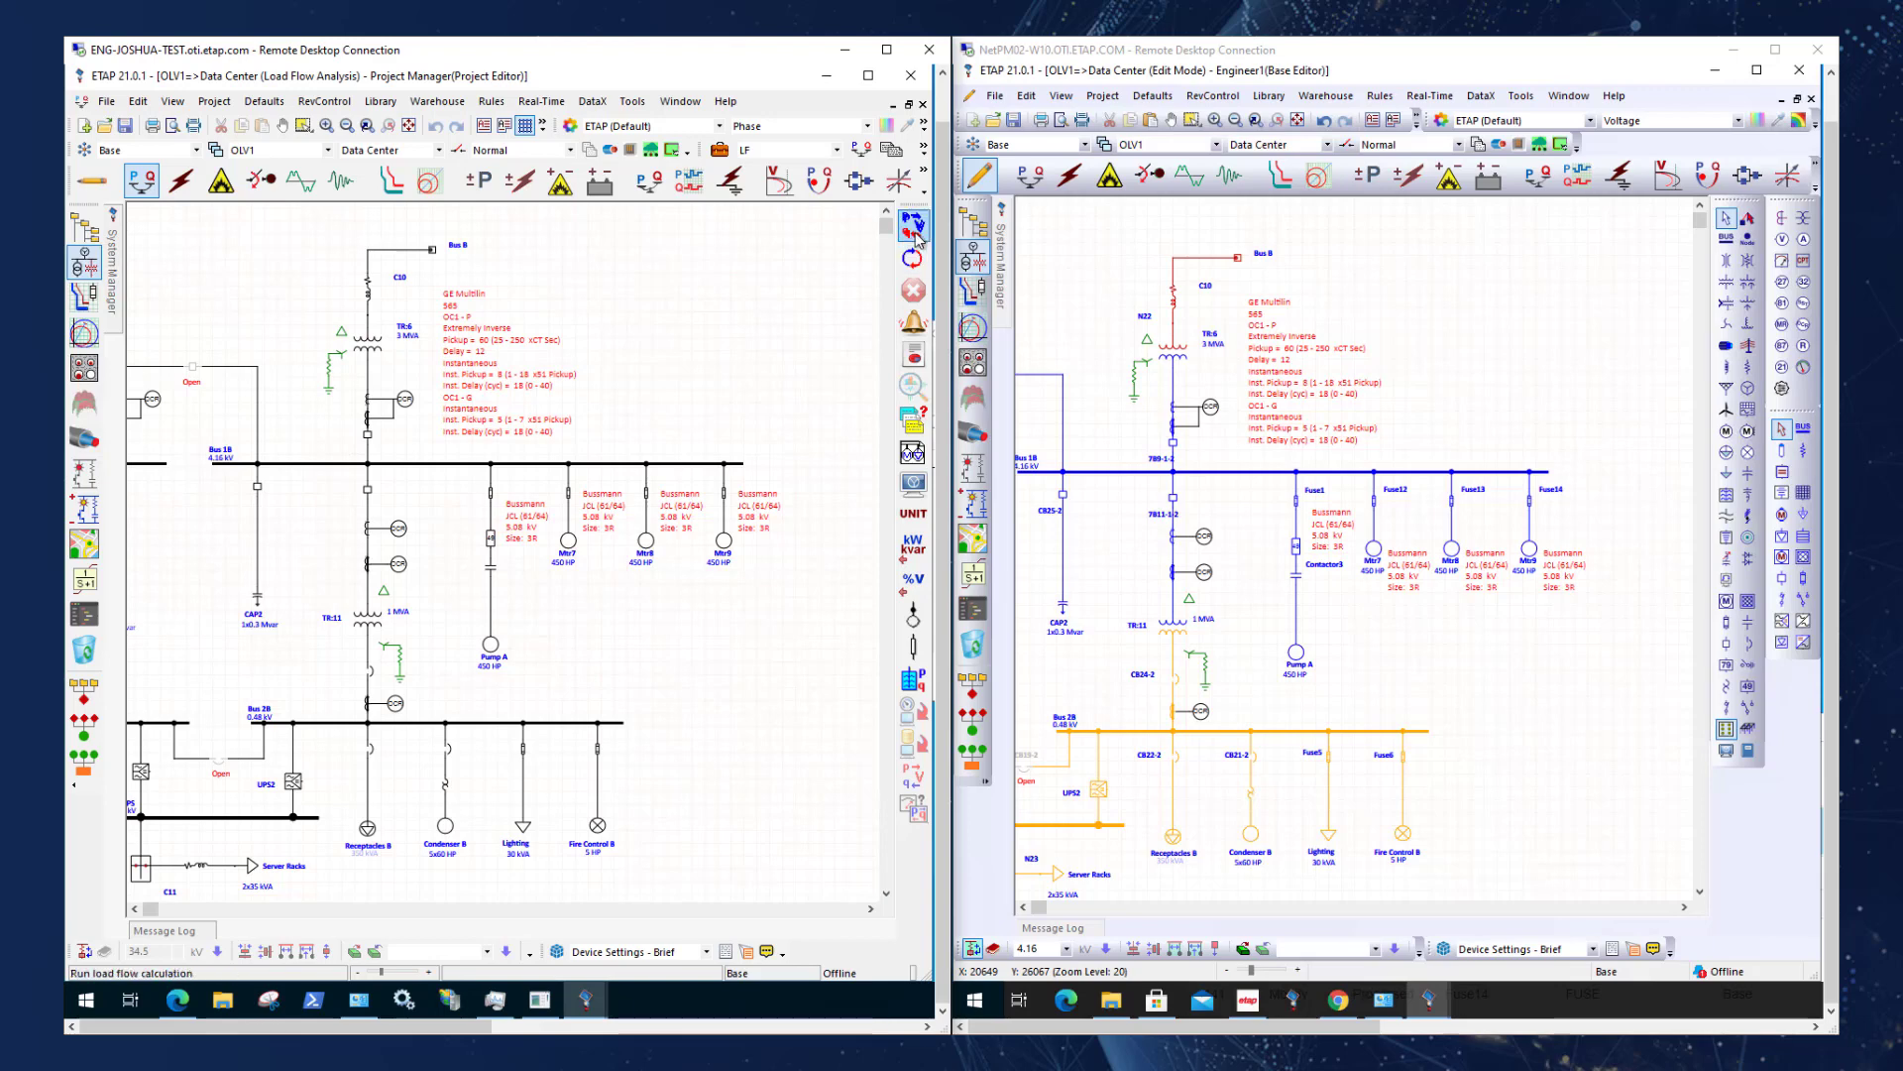
pyautogui.click(914, 228)
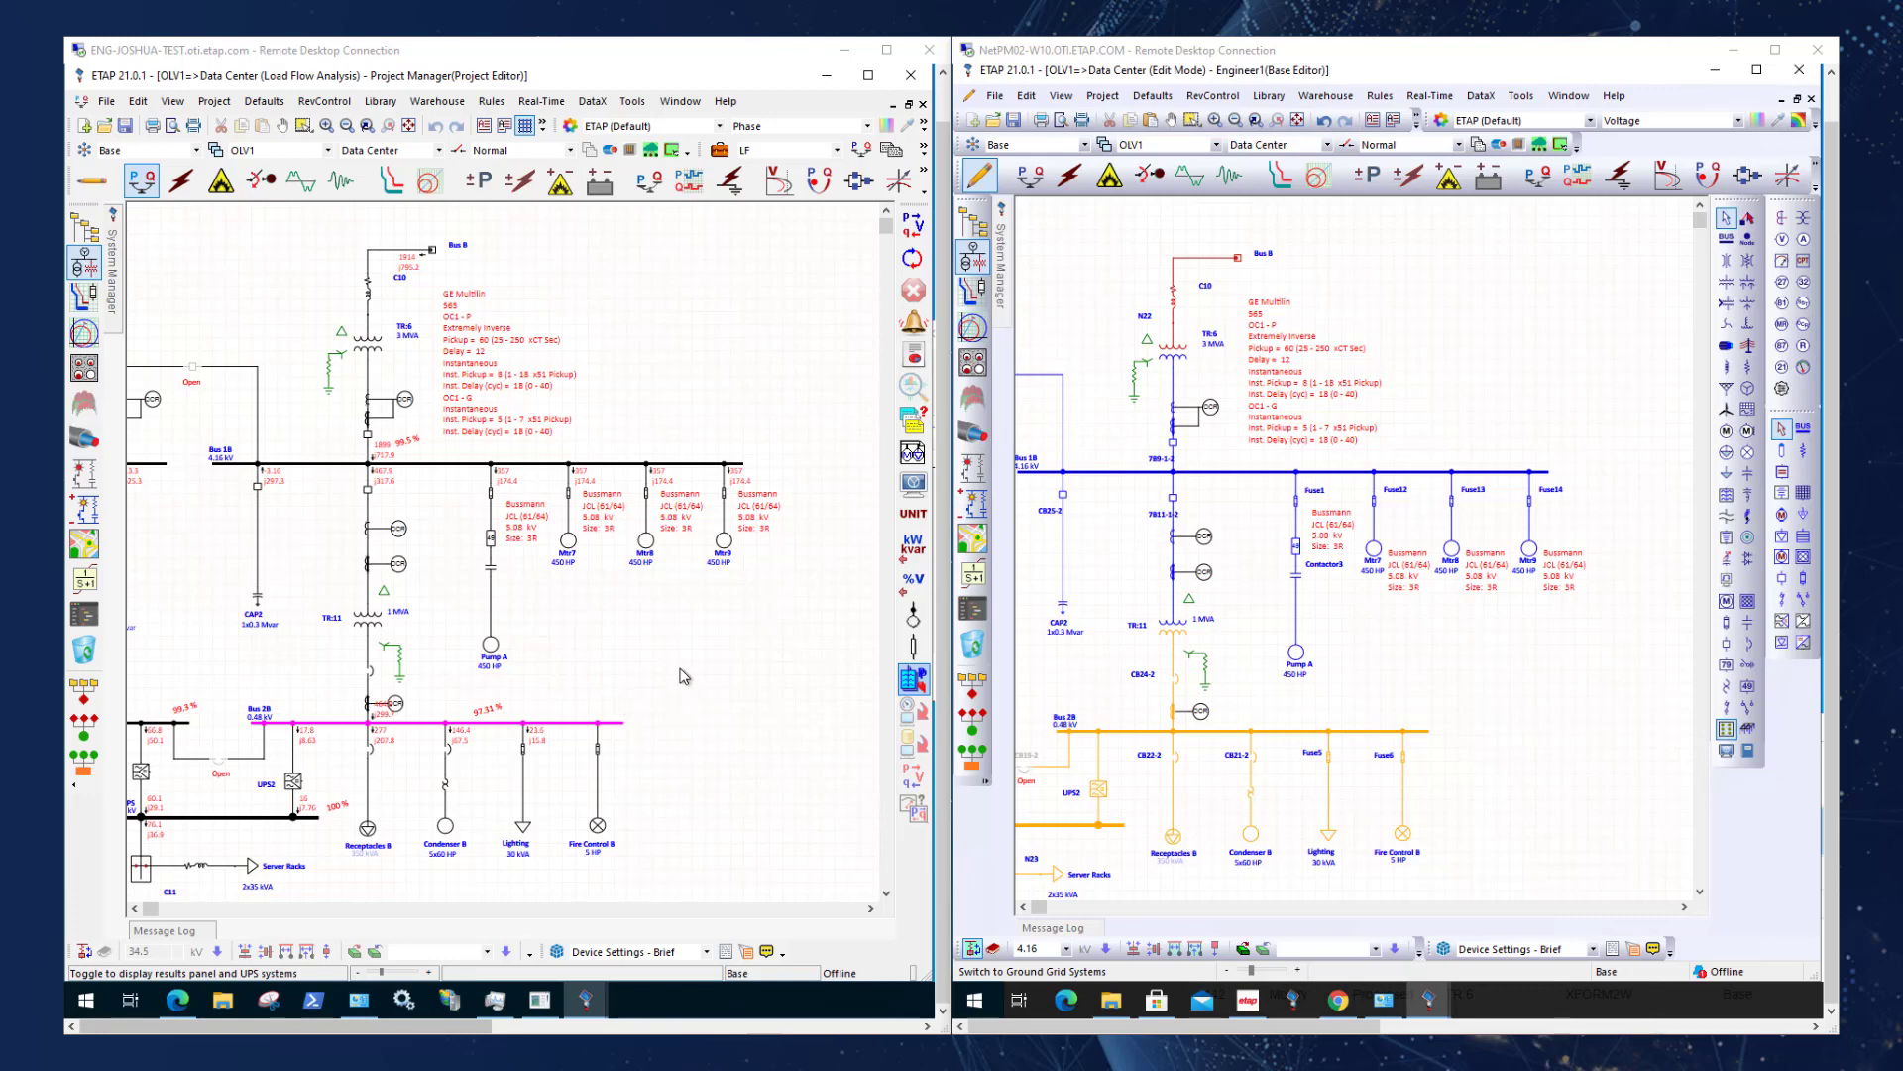
pyautogui.scroll(1, 669, 672)
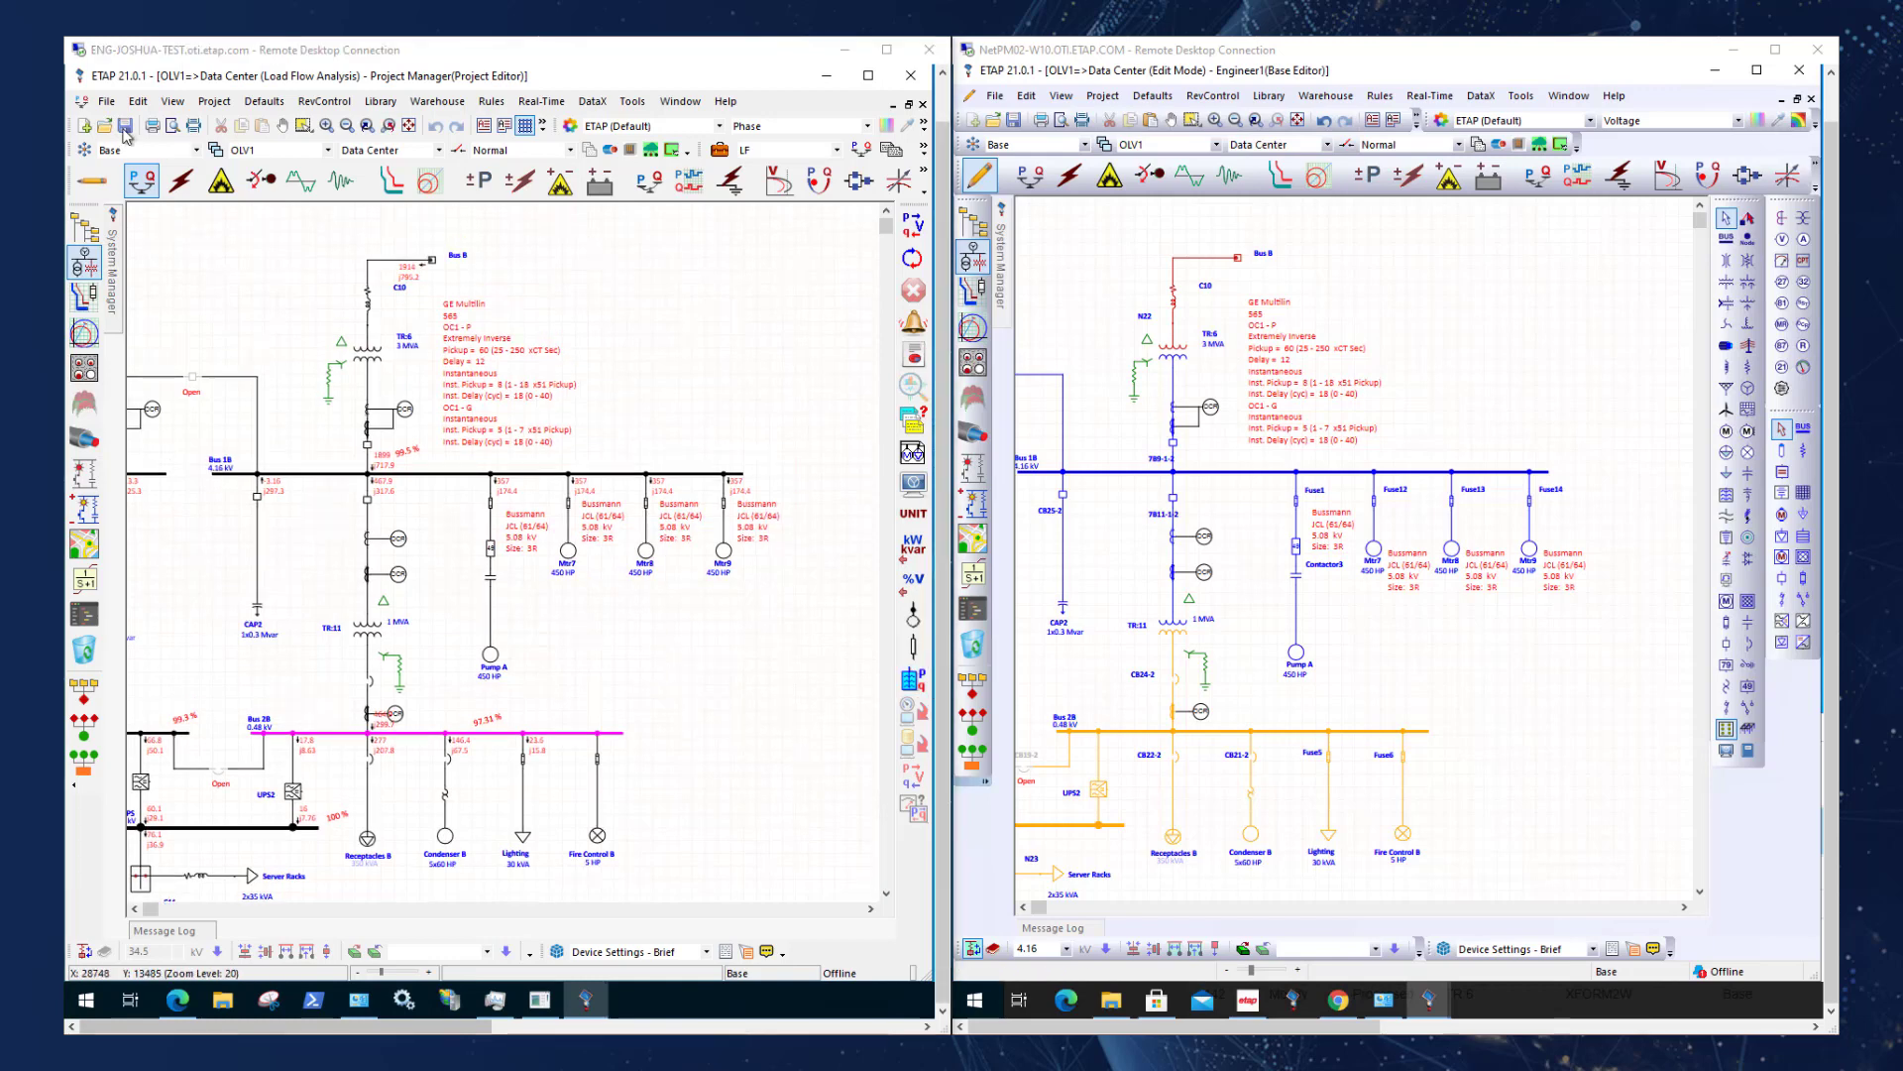
# Return to edit mode, select all Data Center elements and start a new DataX export.
pyautogui.click(95, 184)
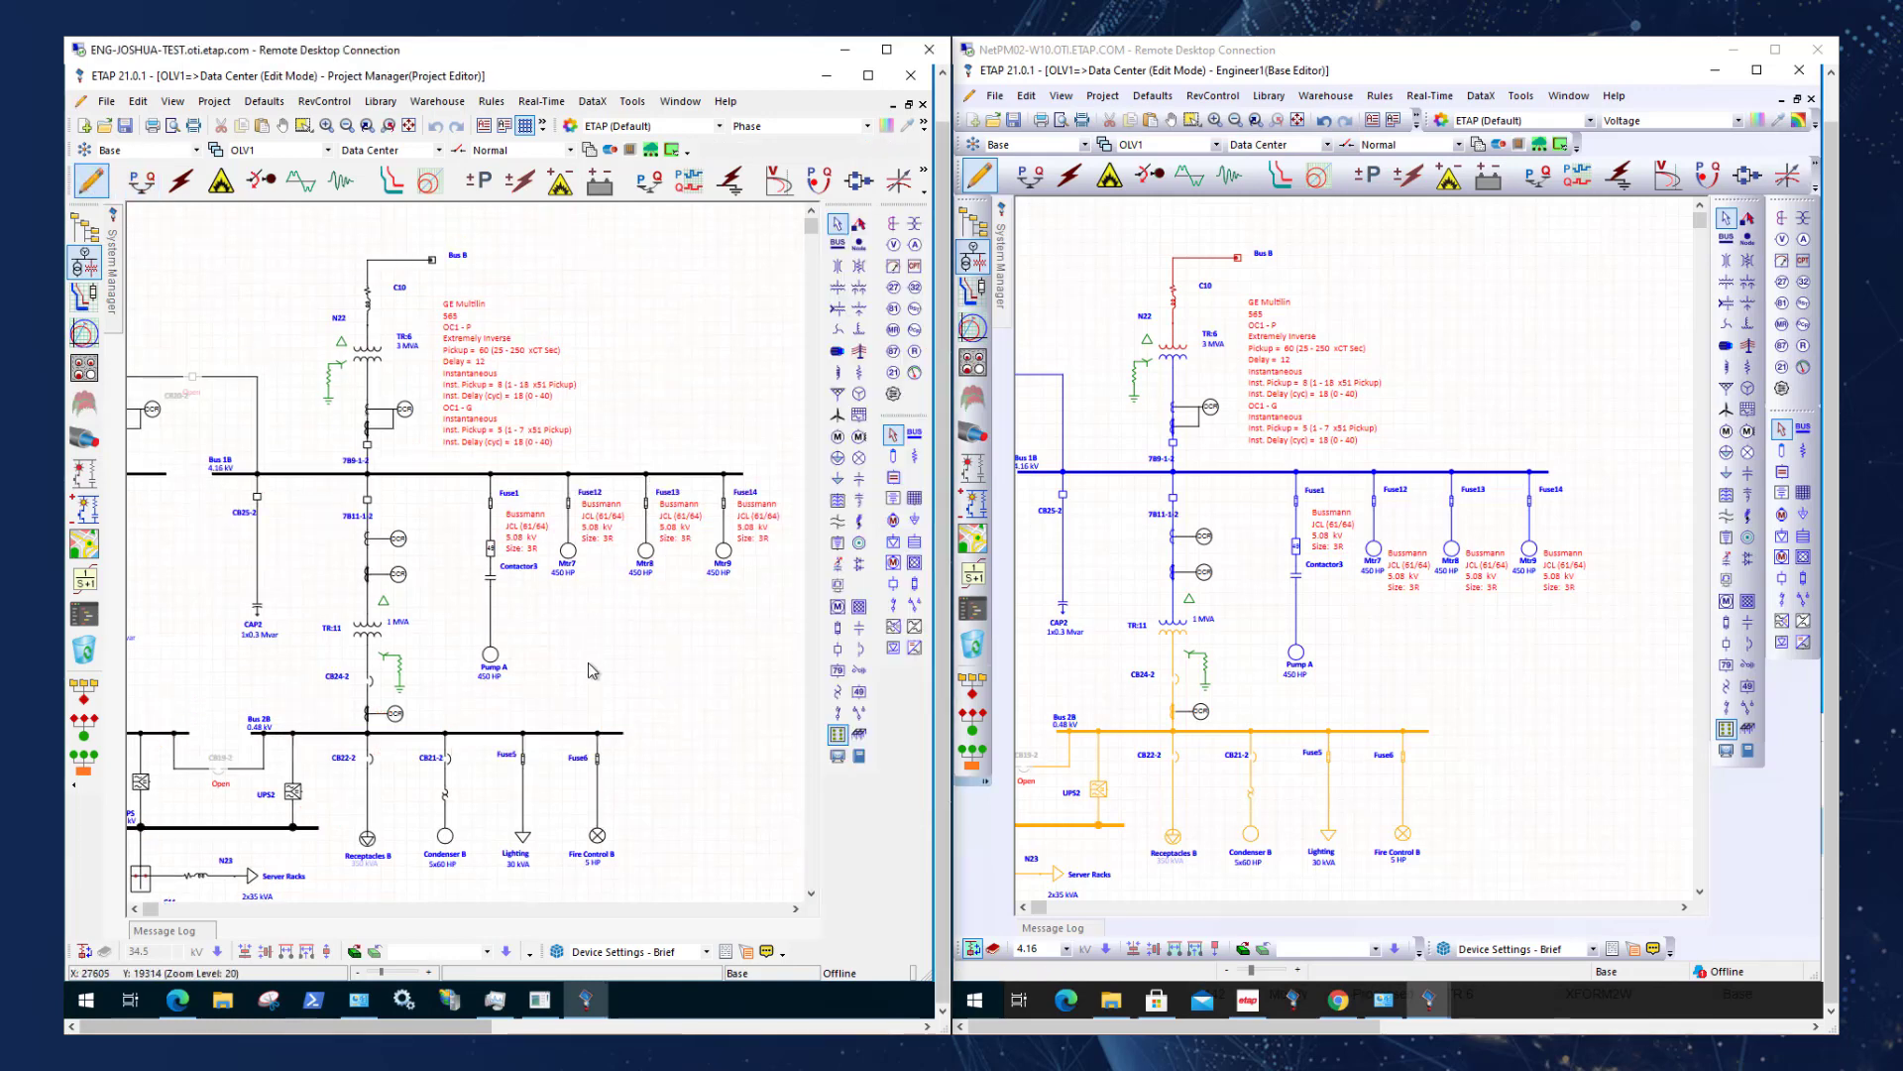
pyautogui.hotkey('ctrl', 'a')
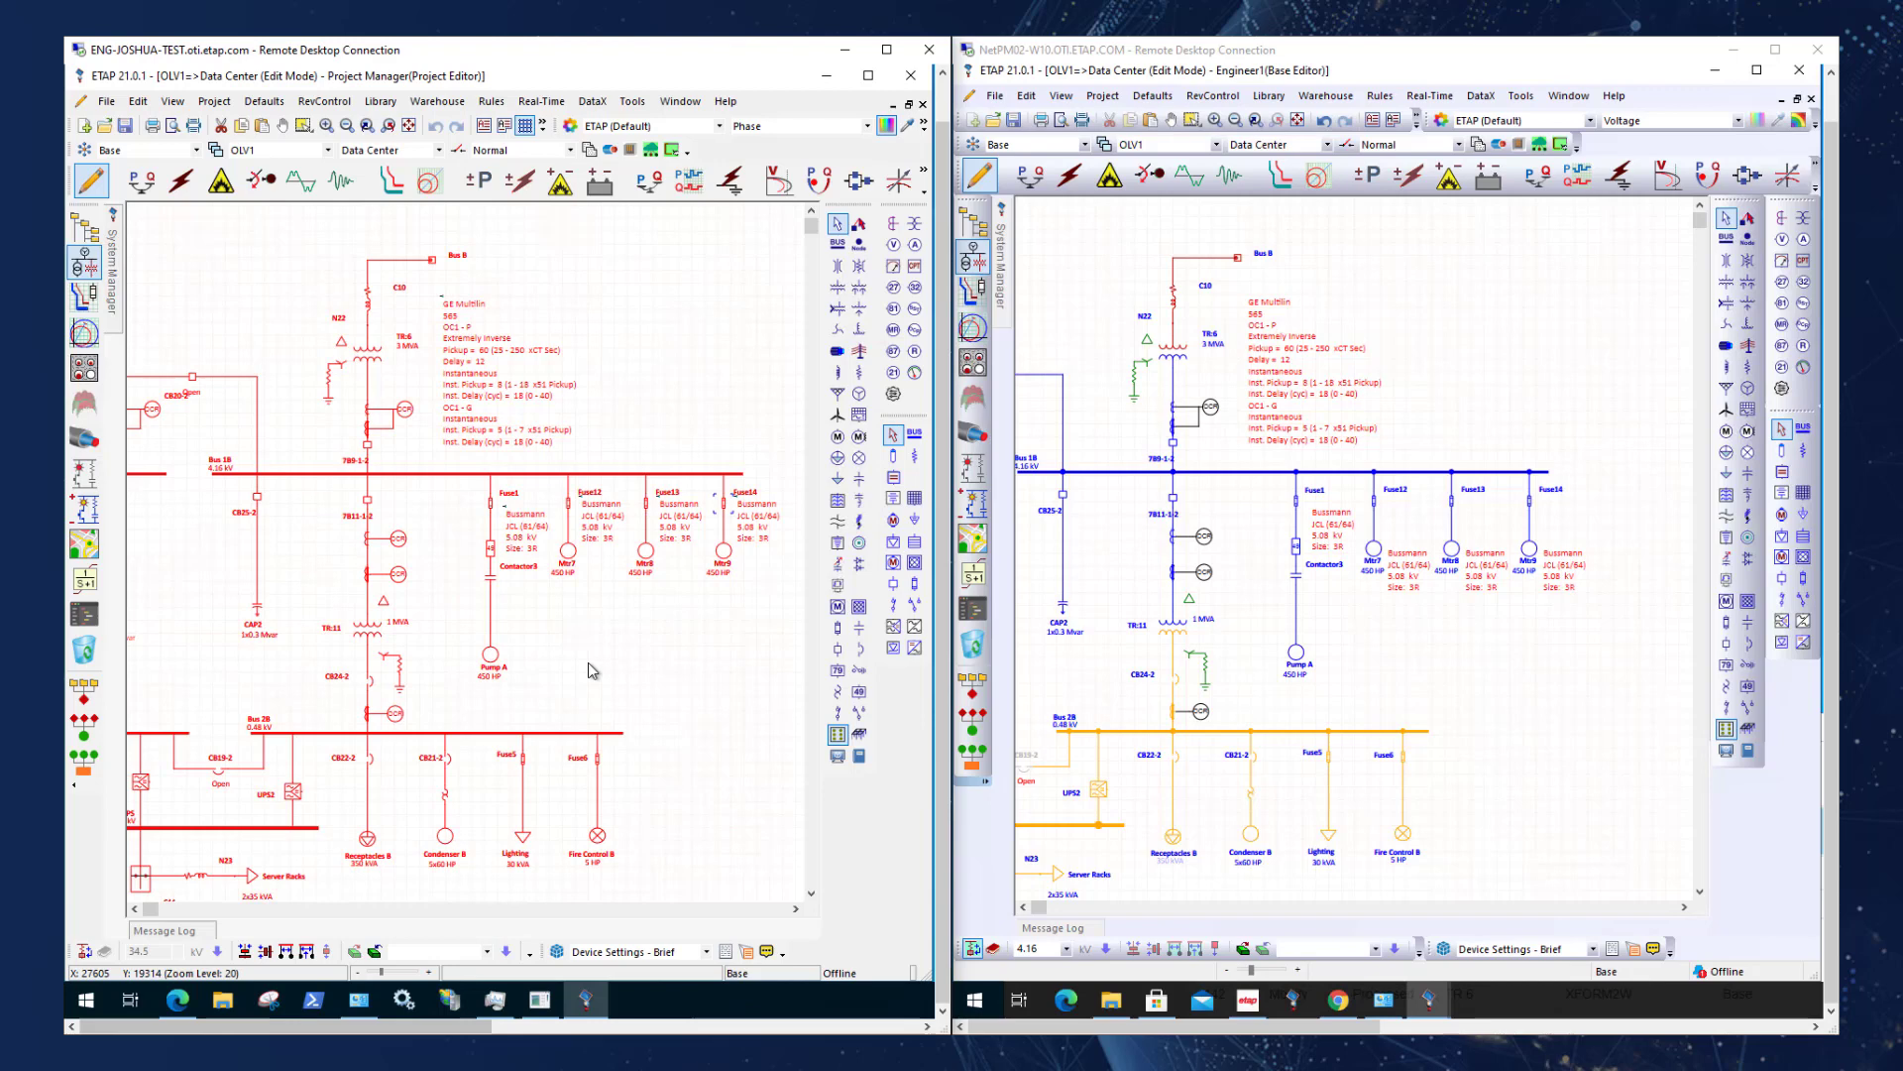
pyautogui.click(671, 150)
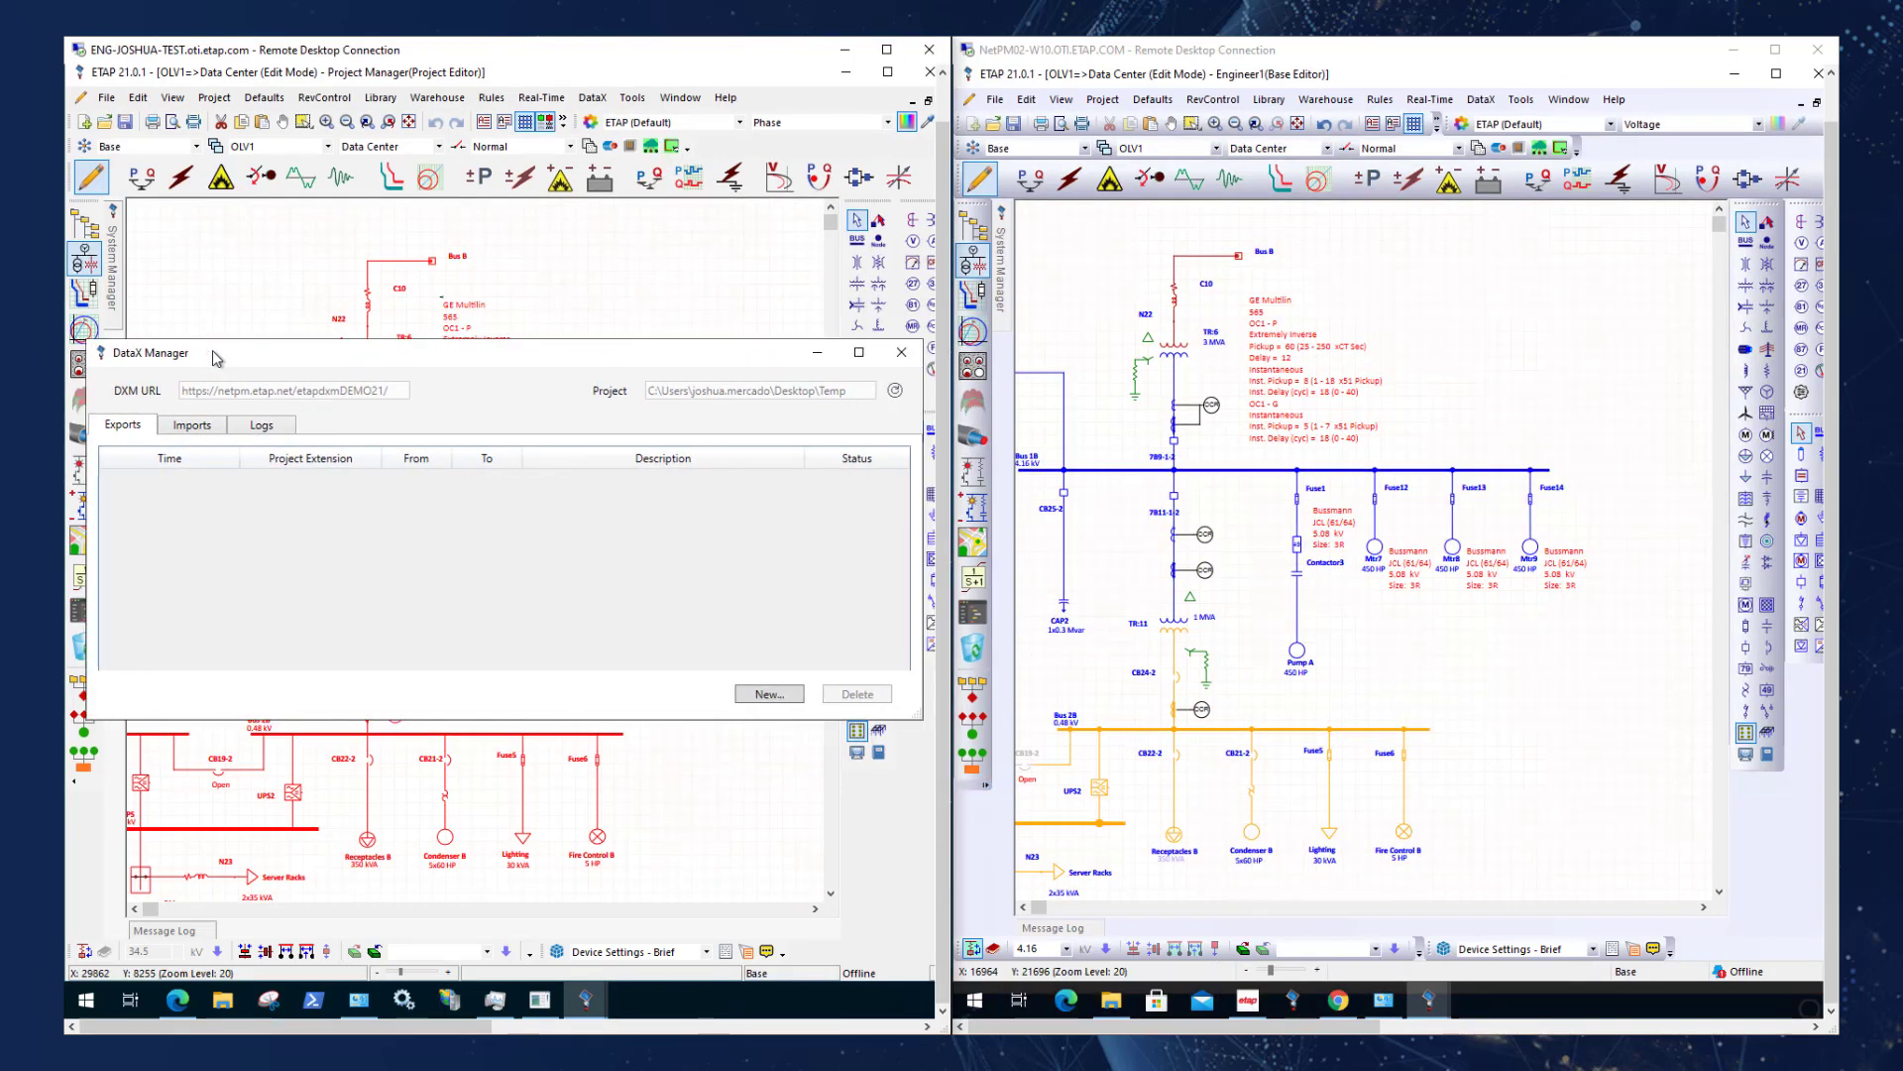
pyautogui.click(769, 694)
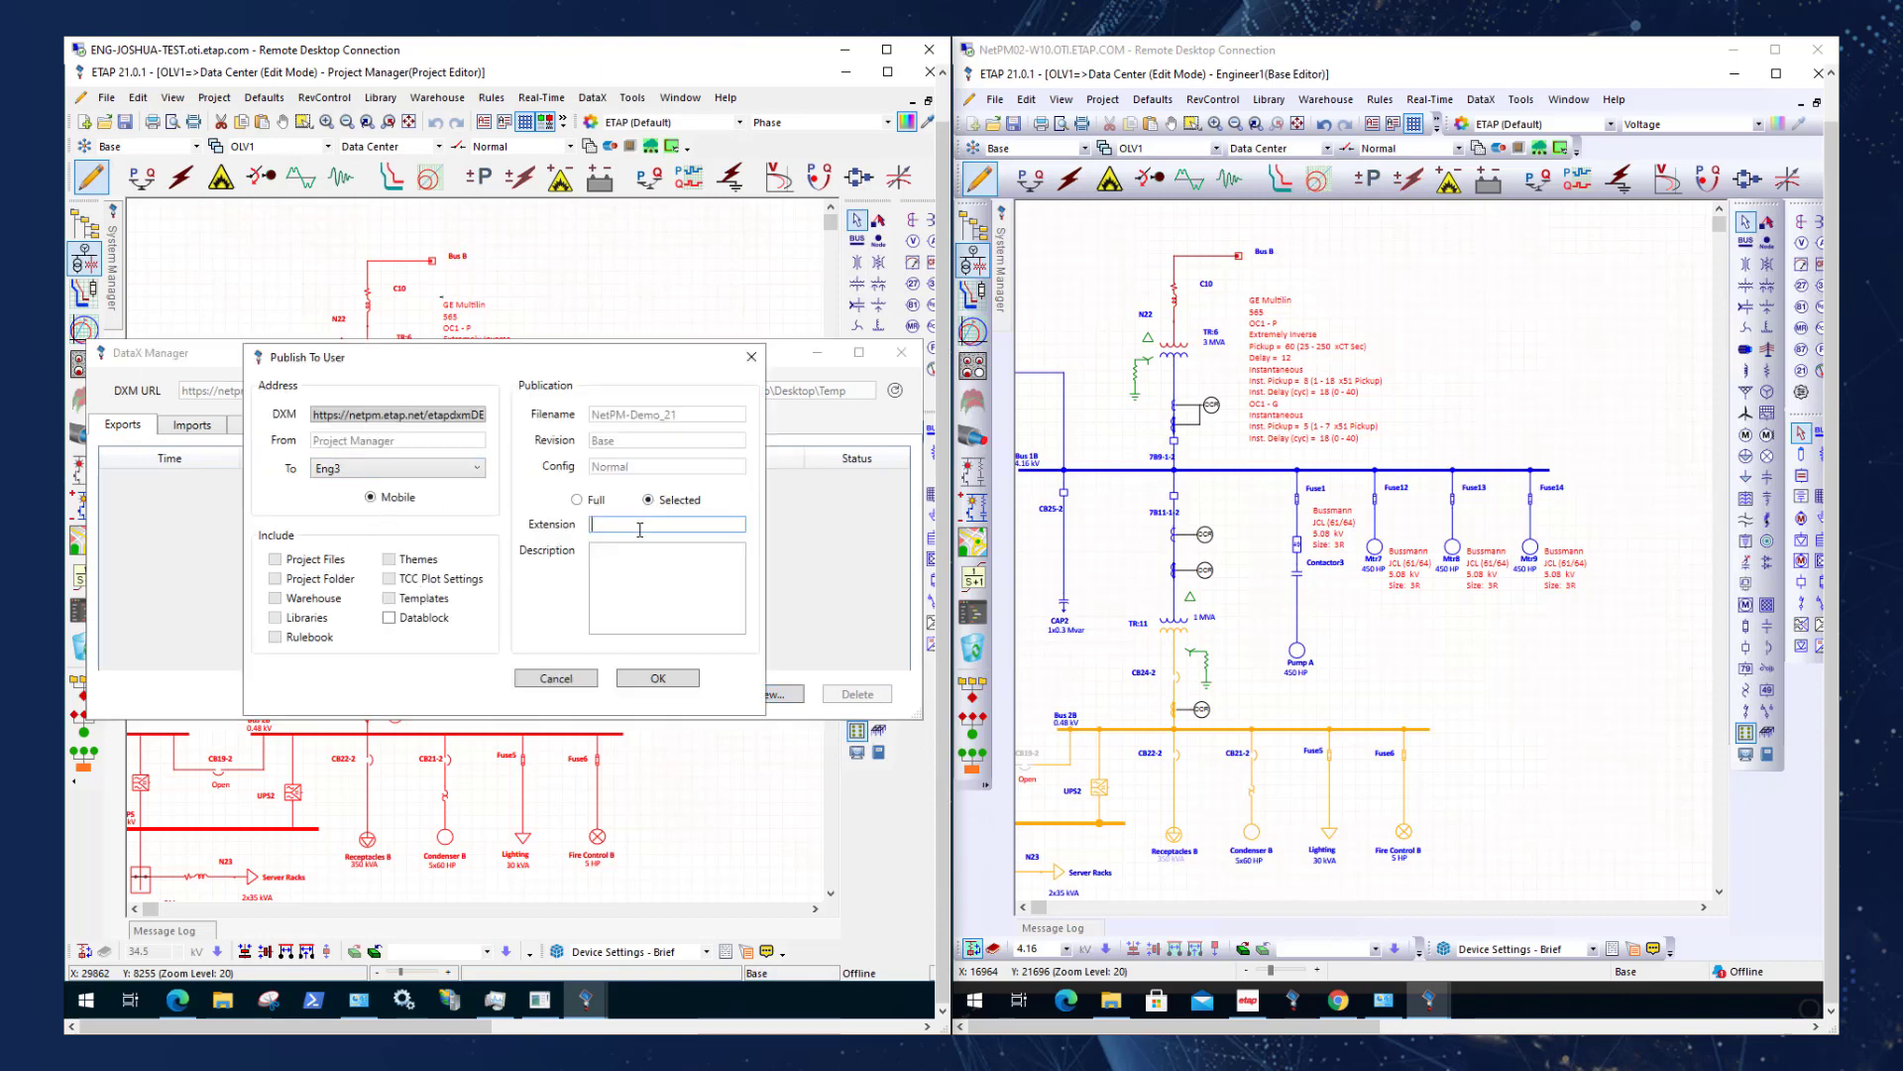
# Publish the selected elements to Eng3 with the extension "Data Center" and the description "Please verify field data".
pyautogui.write('Data Center')
pyautogui.click(643, 589)
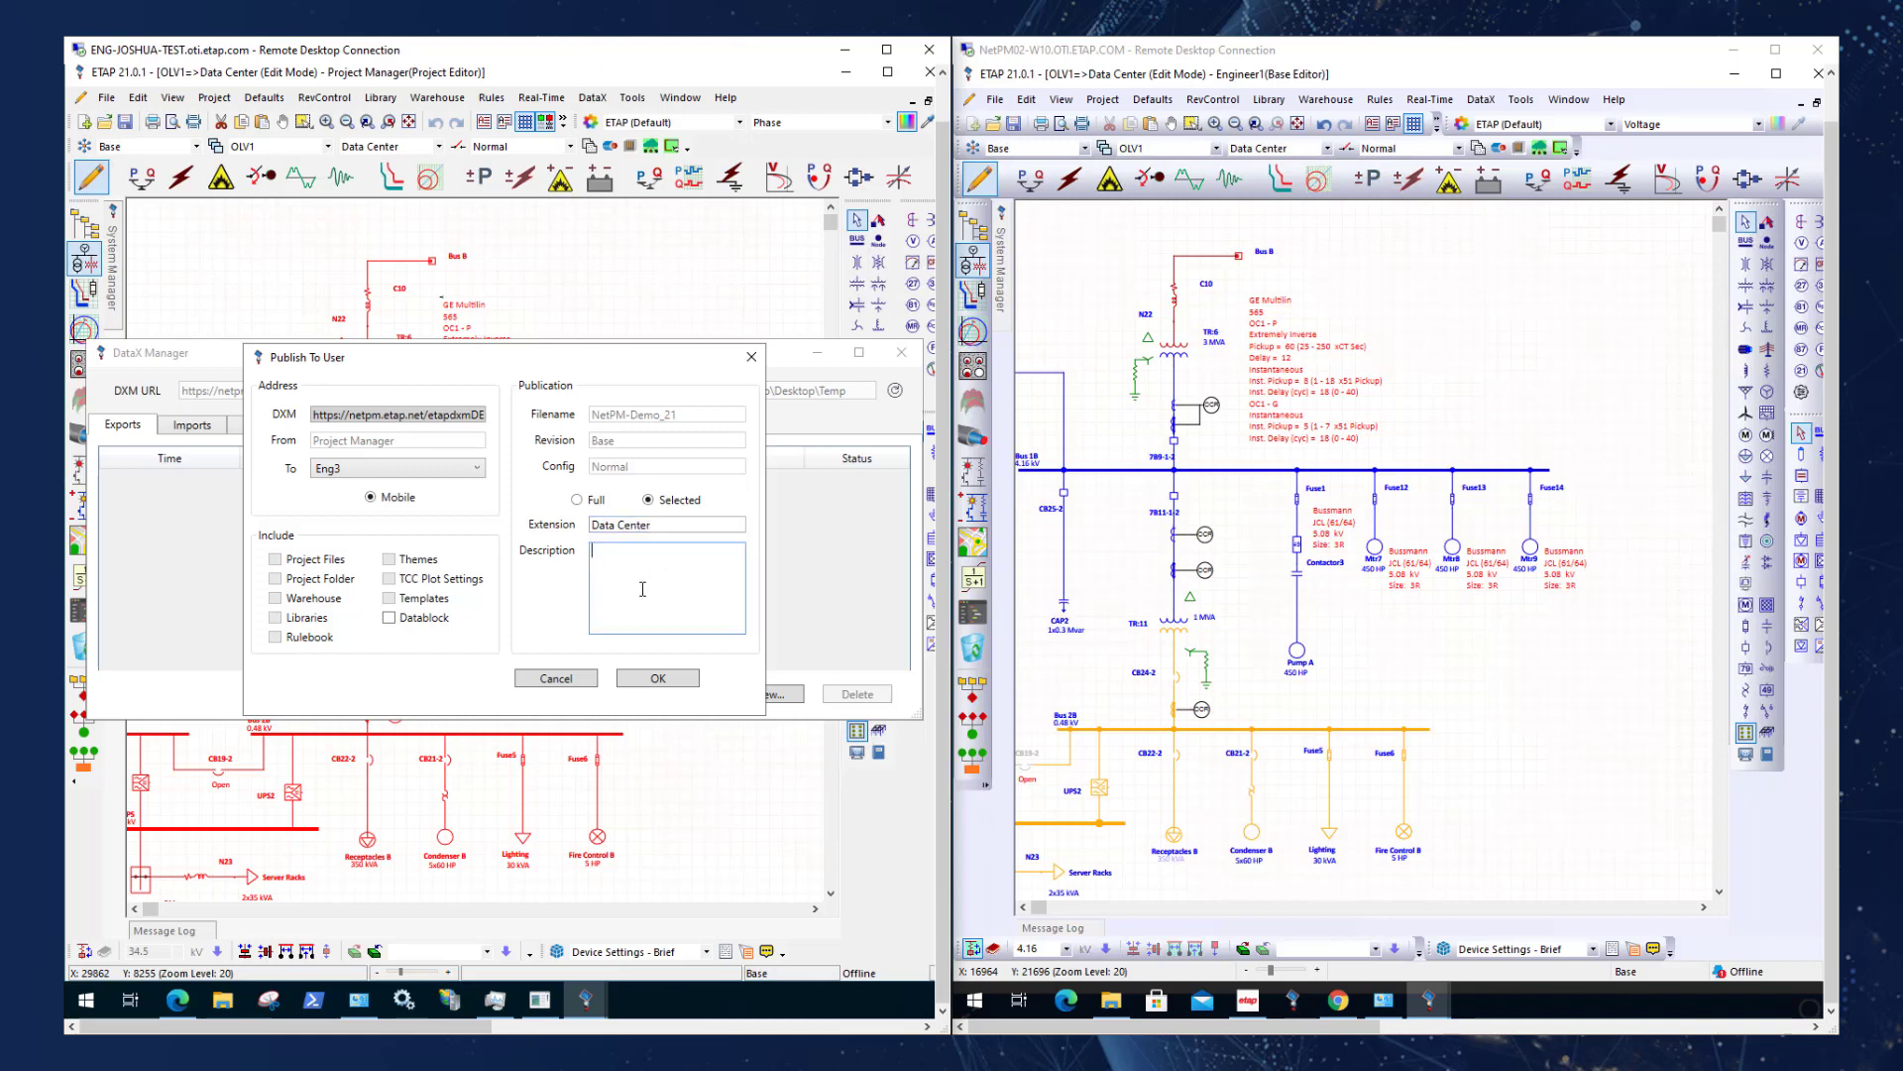
pyautogui.write('Please ver')
pyautogui.write('ify d')
pyautogui.write('ata')
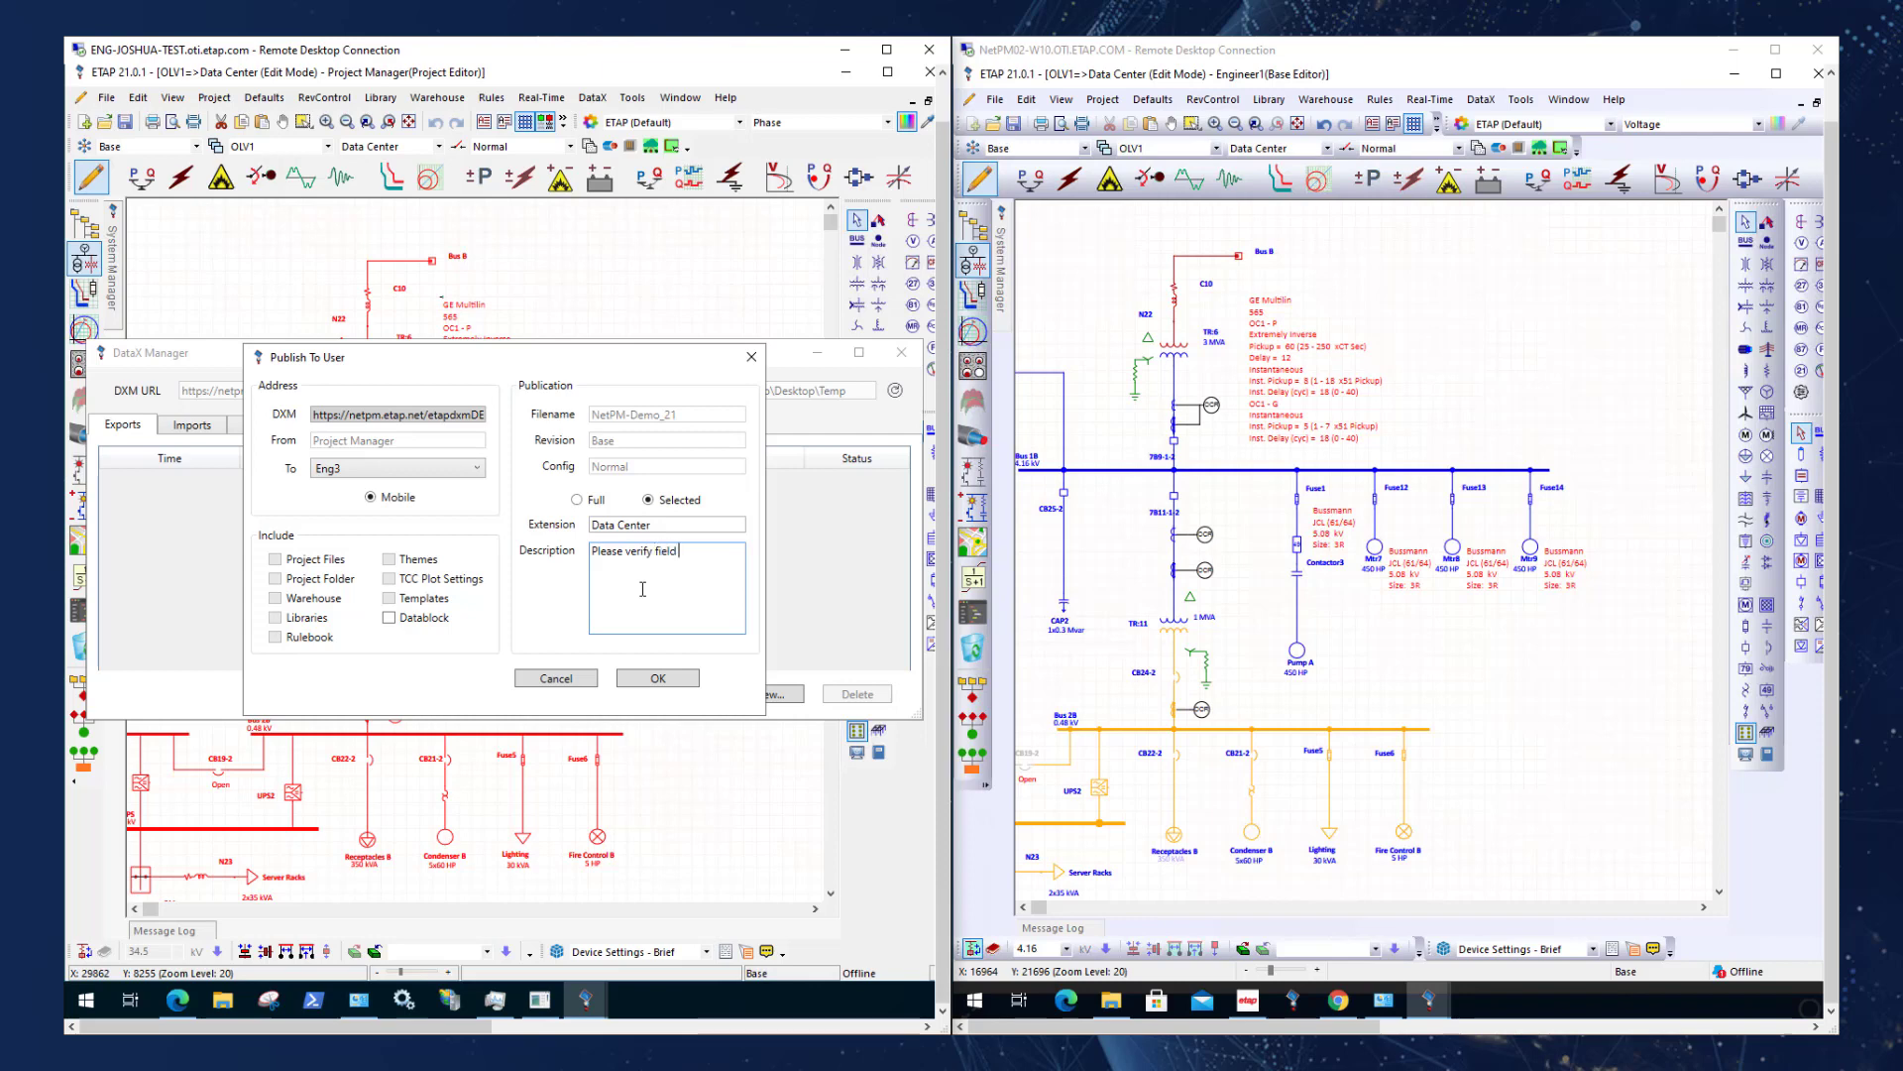
pyautogui.write('data')
pyautogui.click(657, 678)
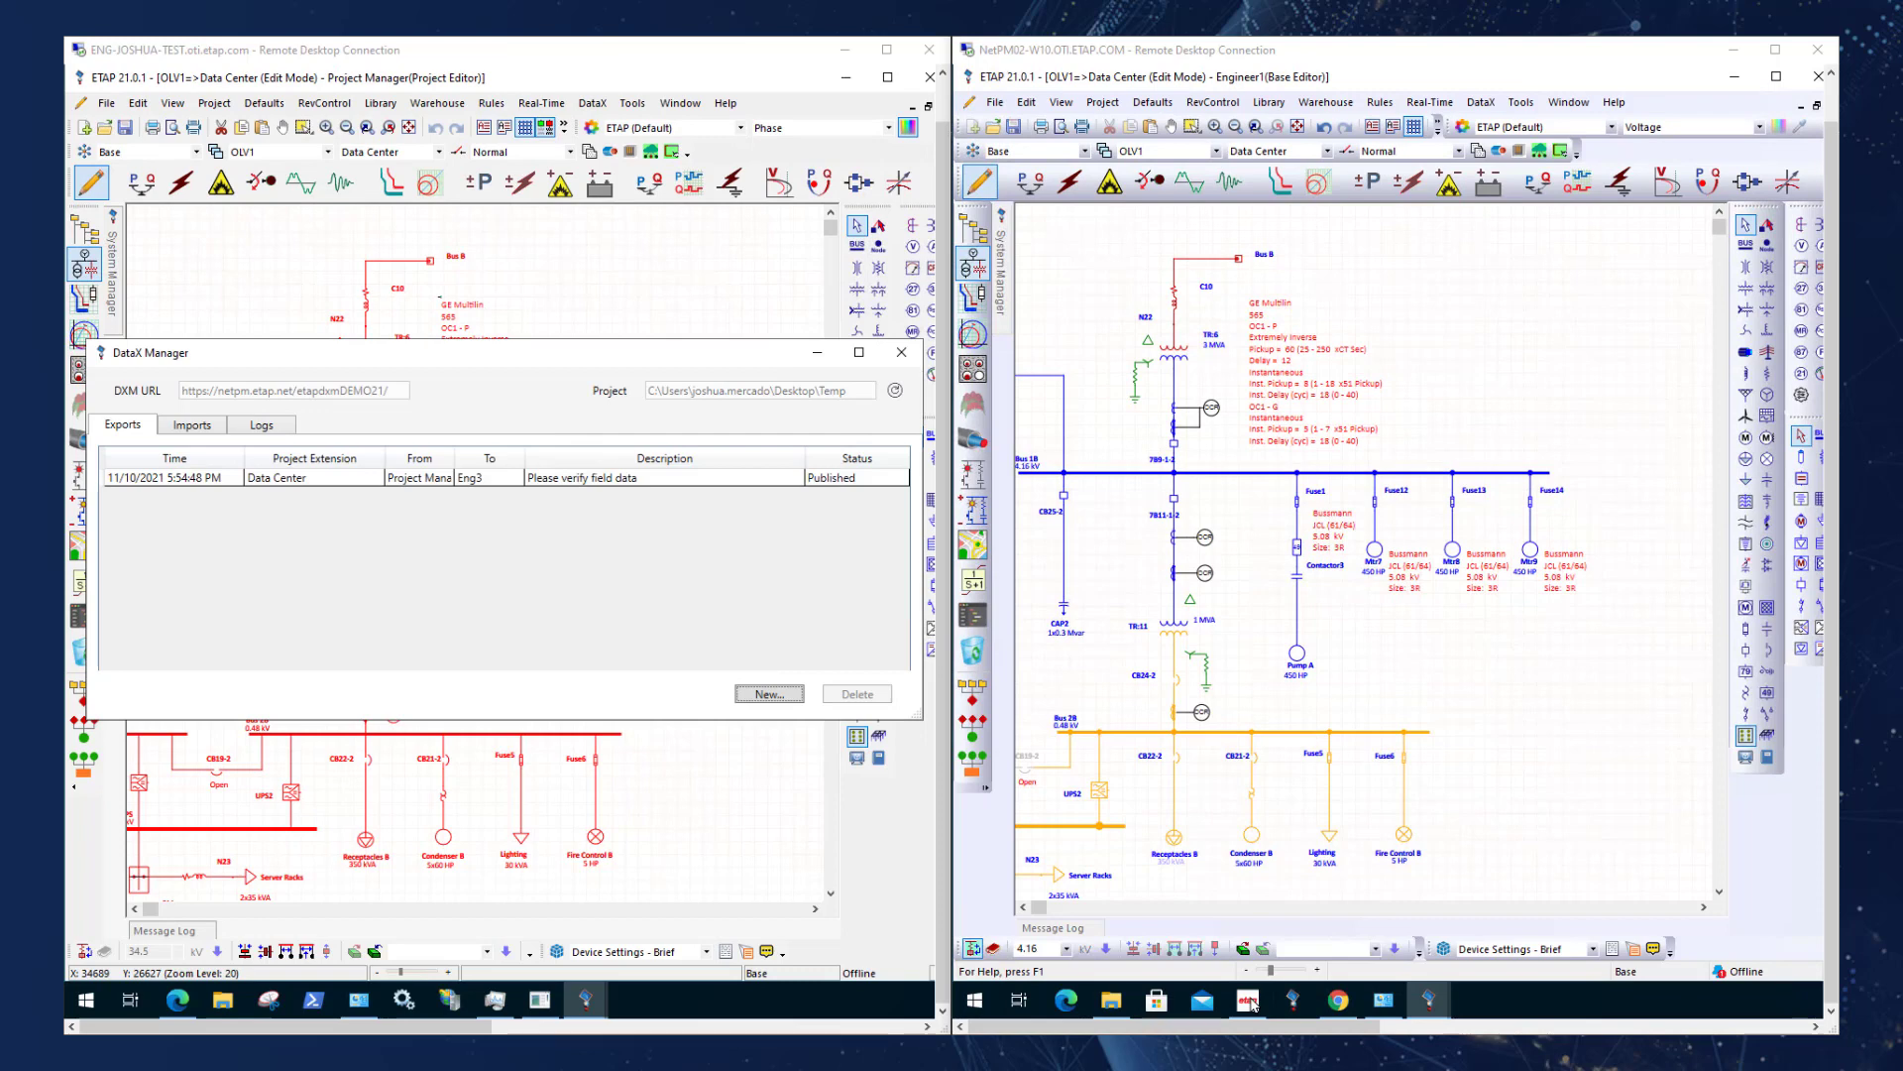
# Switch to etapAPP and log in to the DXM server as Eng3 with the saved credentials.
pyautogui.click(1248, 1001)
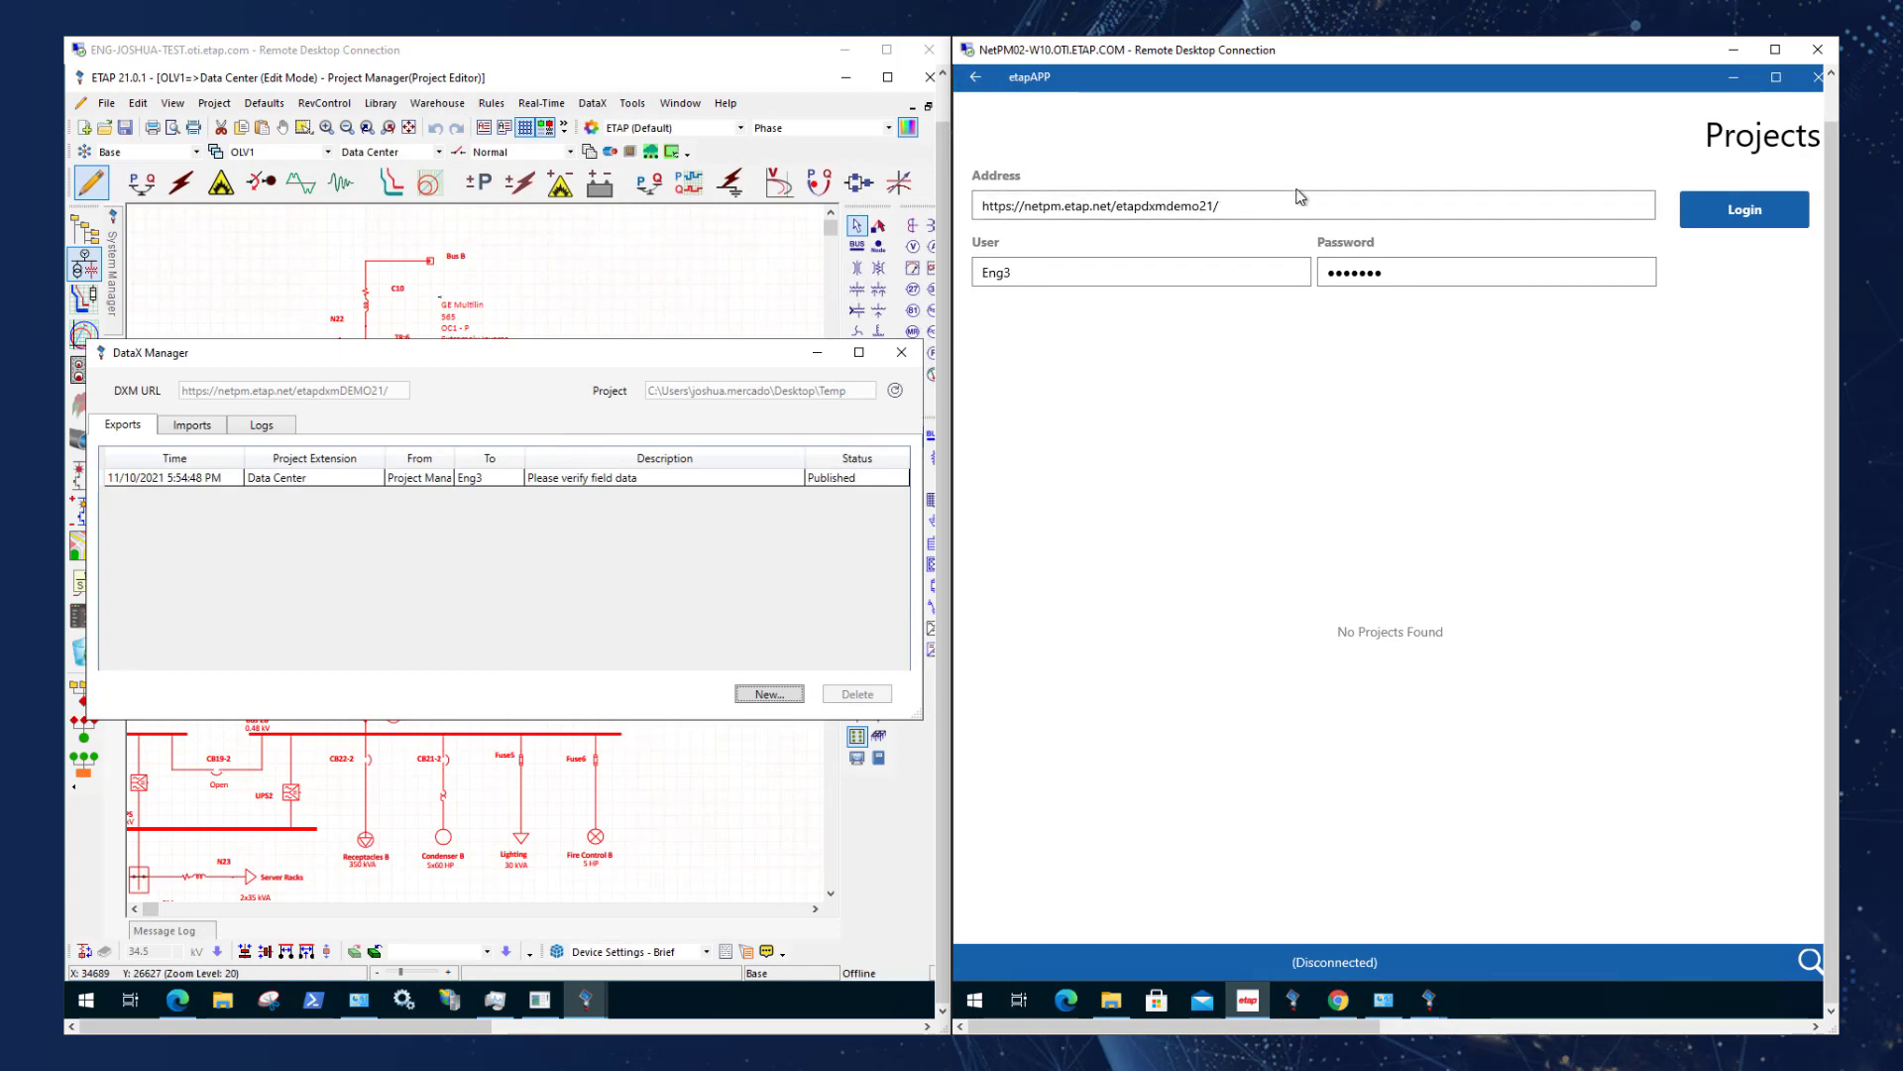
pyautogui.moveTo(1279, 204); pyautogui.dragTo(968, 205)
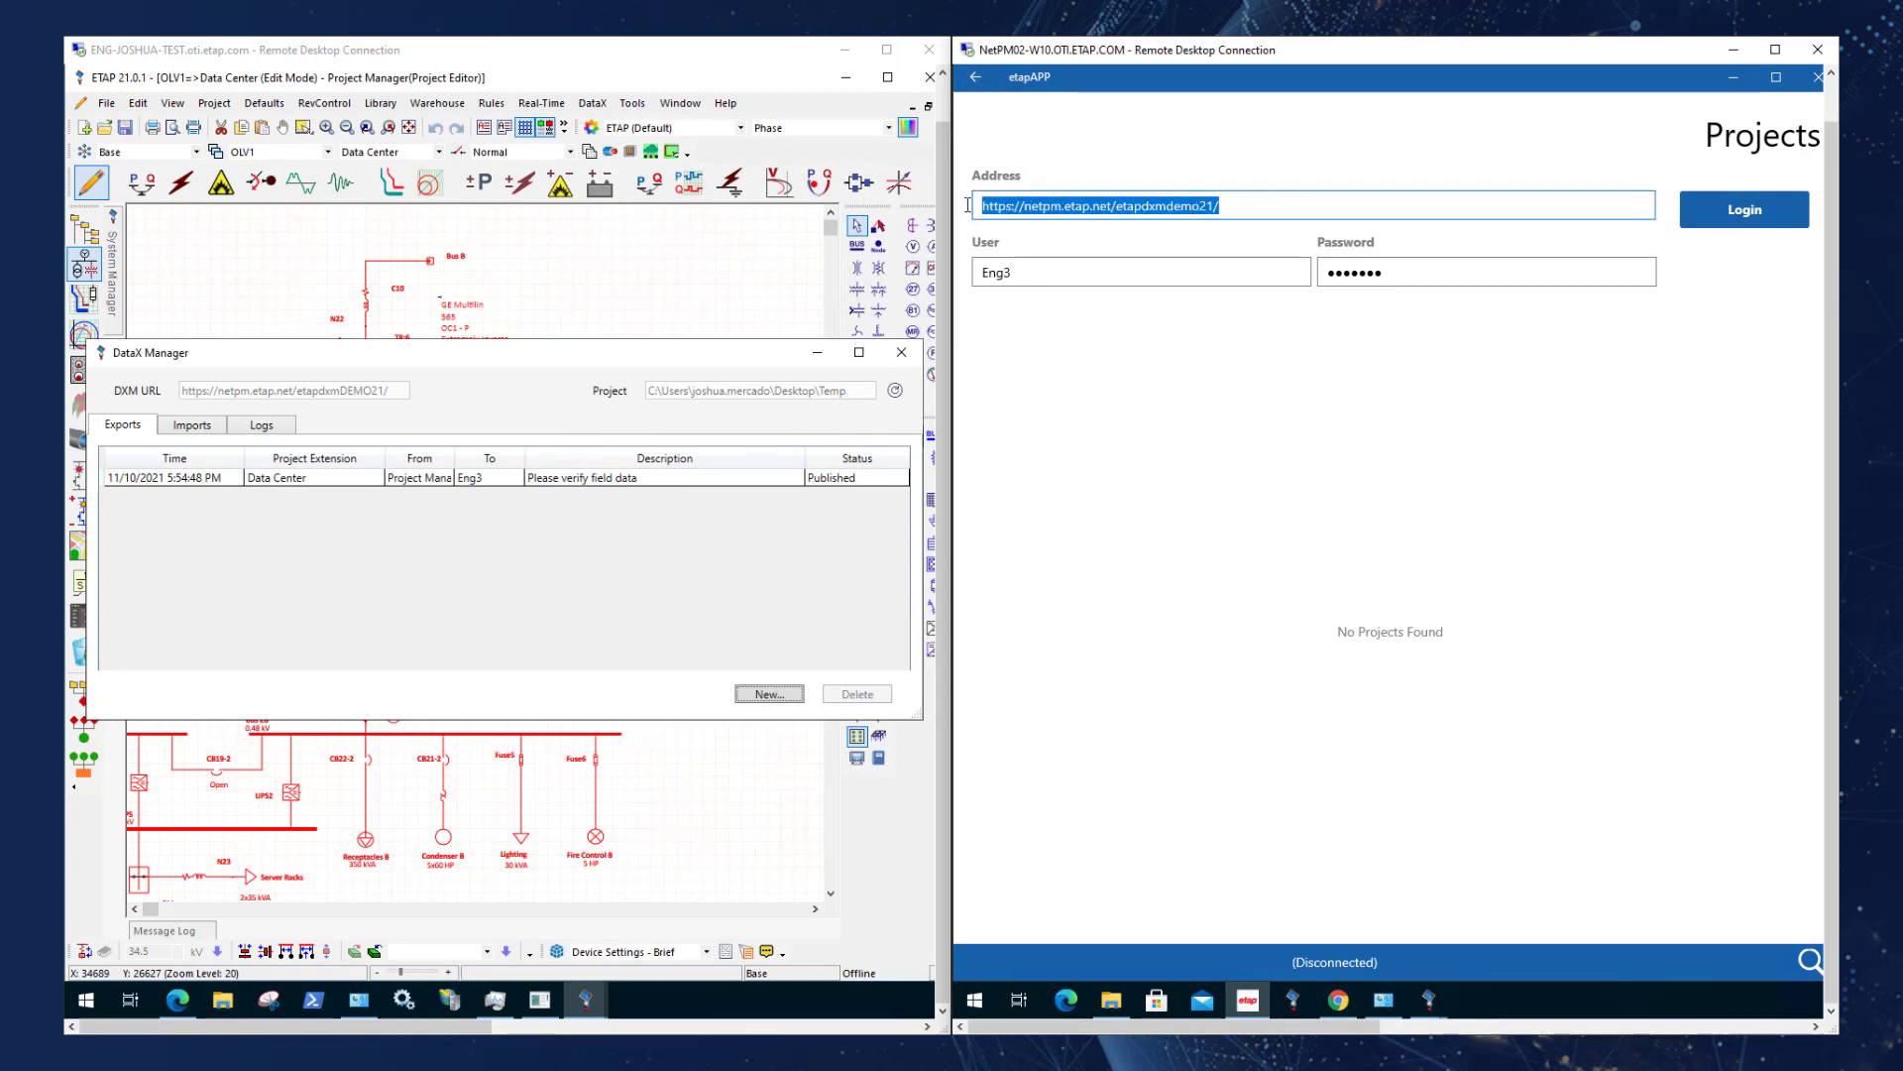
pyautogui.press('Tab')
pyautogui.press('Tab')
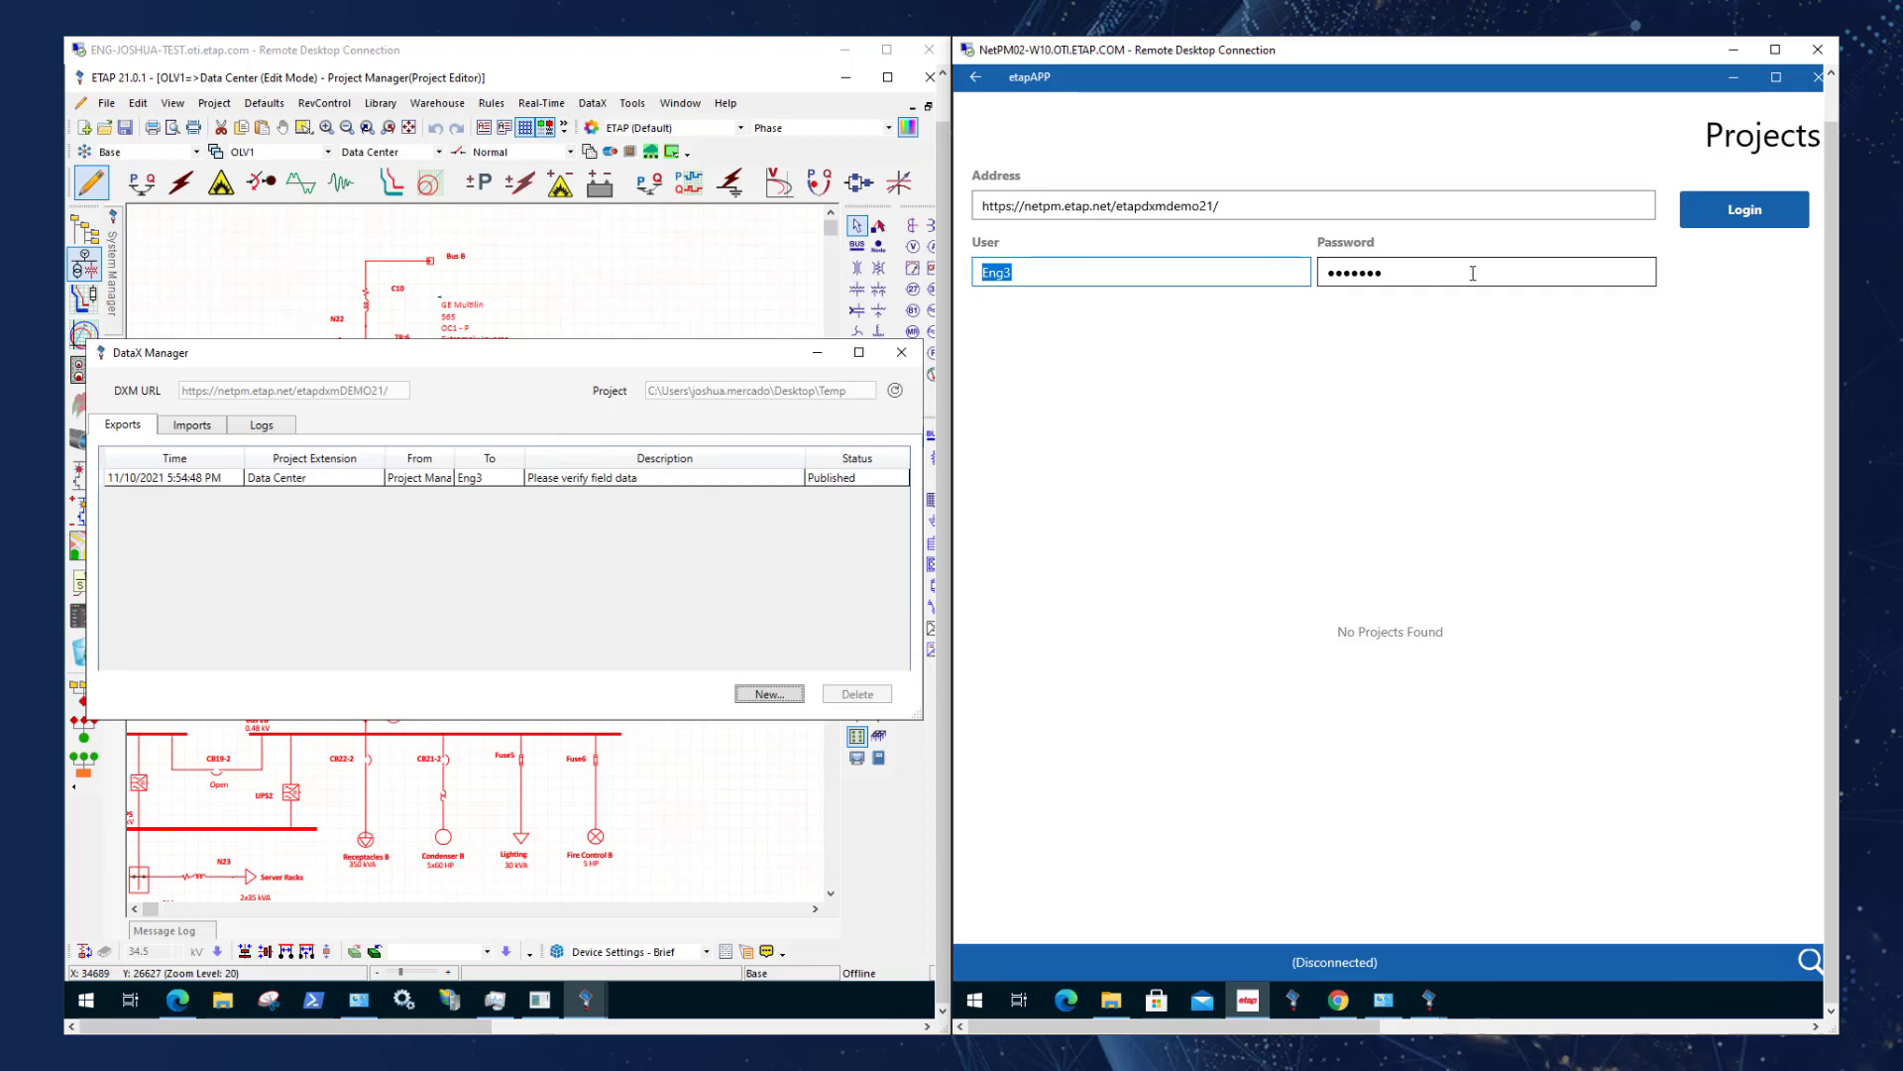
pyautogui.press('Return')
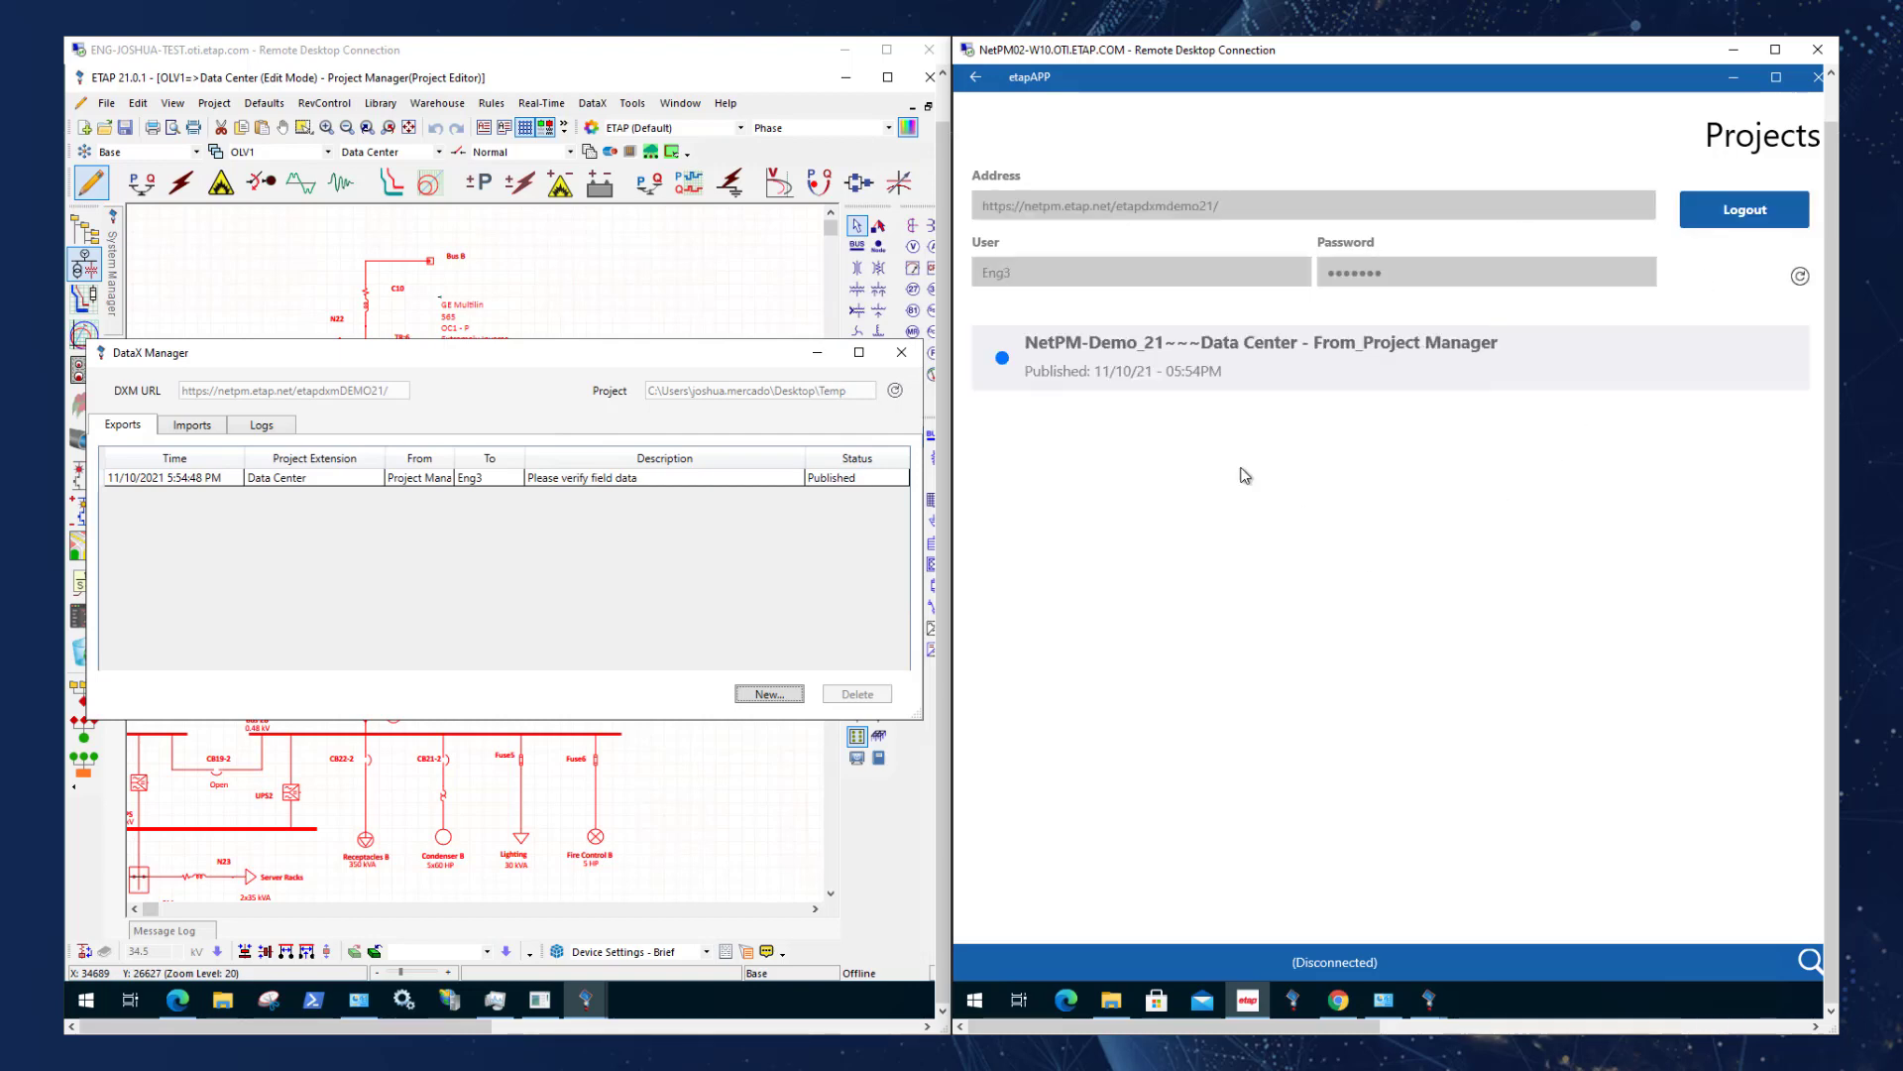
# Download the NetPM-Demo_21 Data Center publication, accepting the overwrite of the device's current project, and open its Data Center one-line.
pyautogui.click(1134, 378)
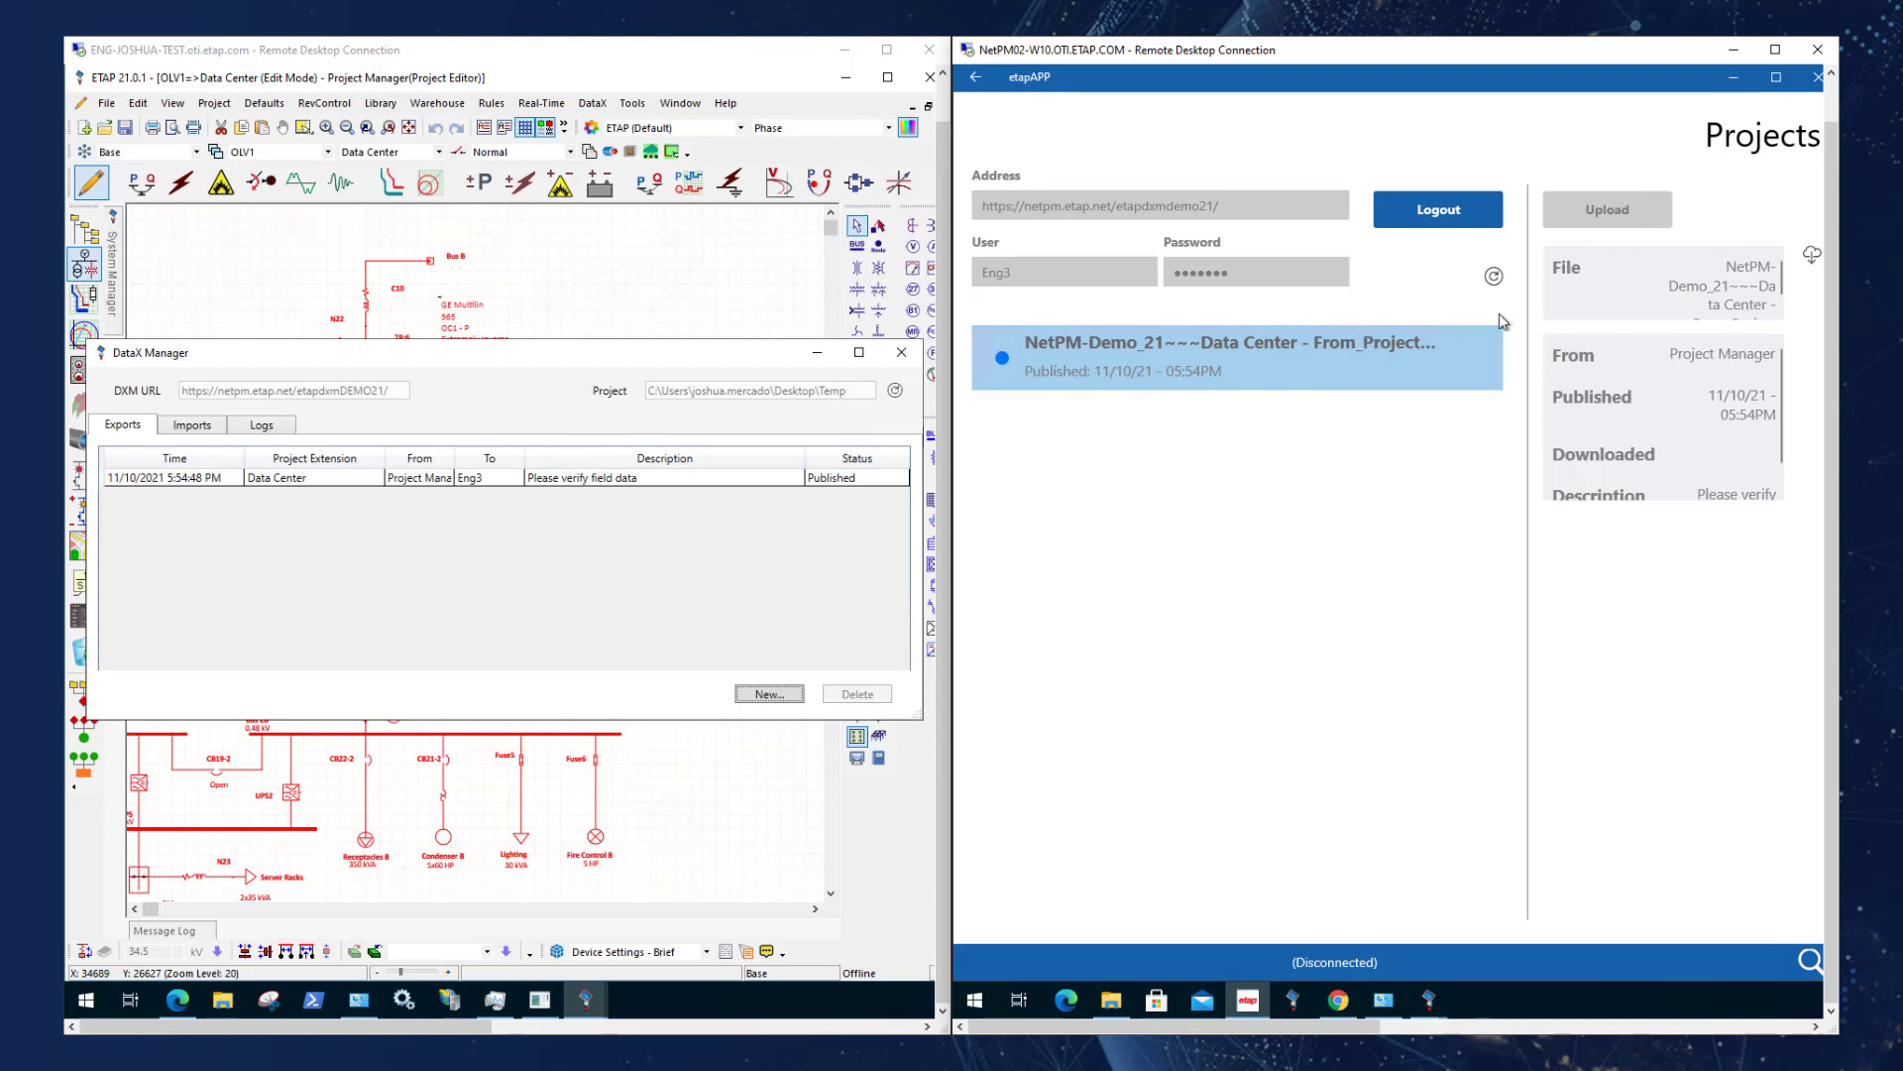
pyautogui.click(1812, 260)
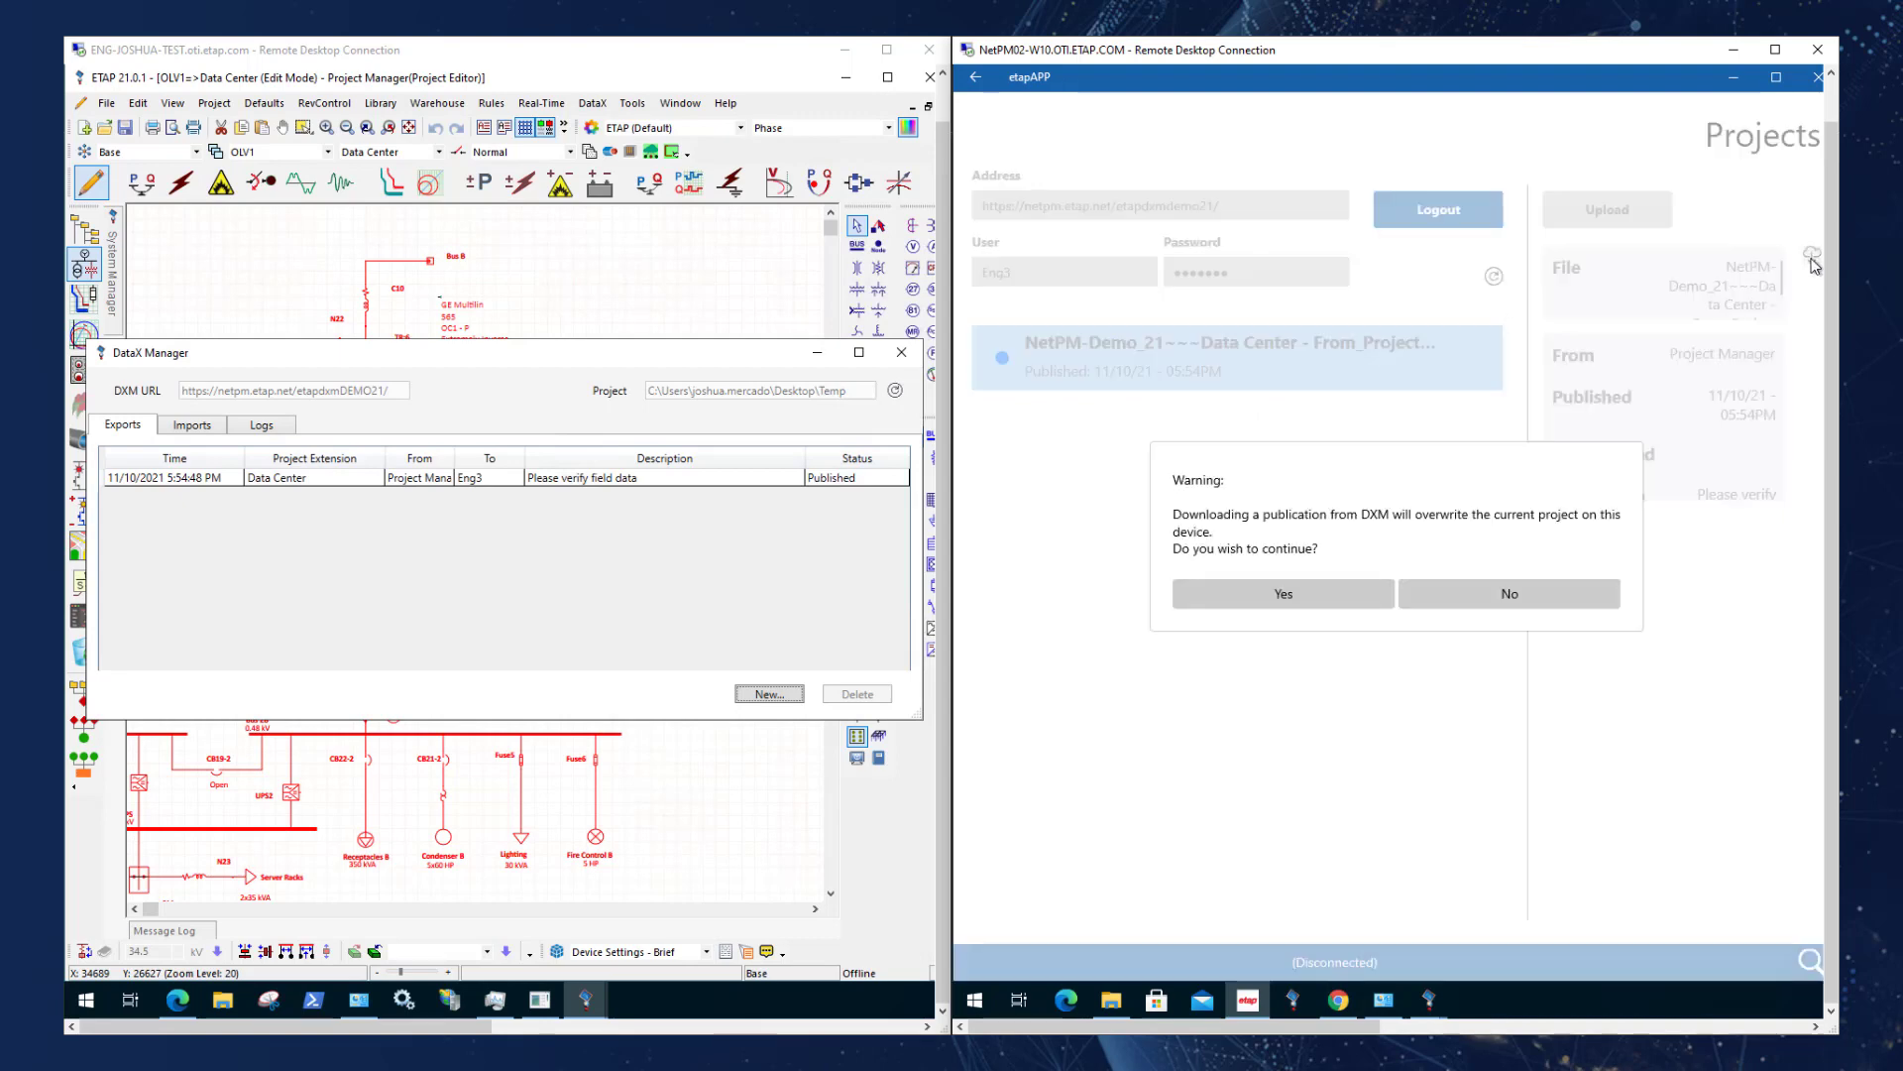
pyautogui.click(1190, 599)
pyautogui.click(1410, 535)
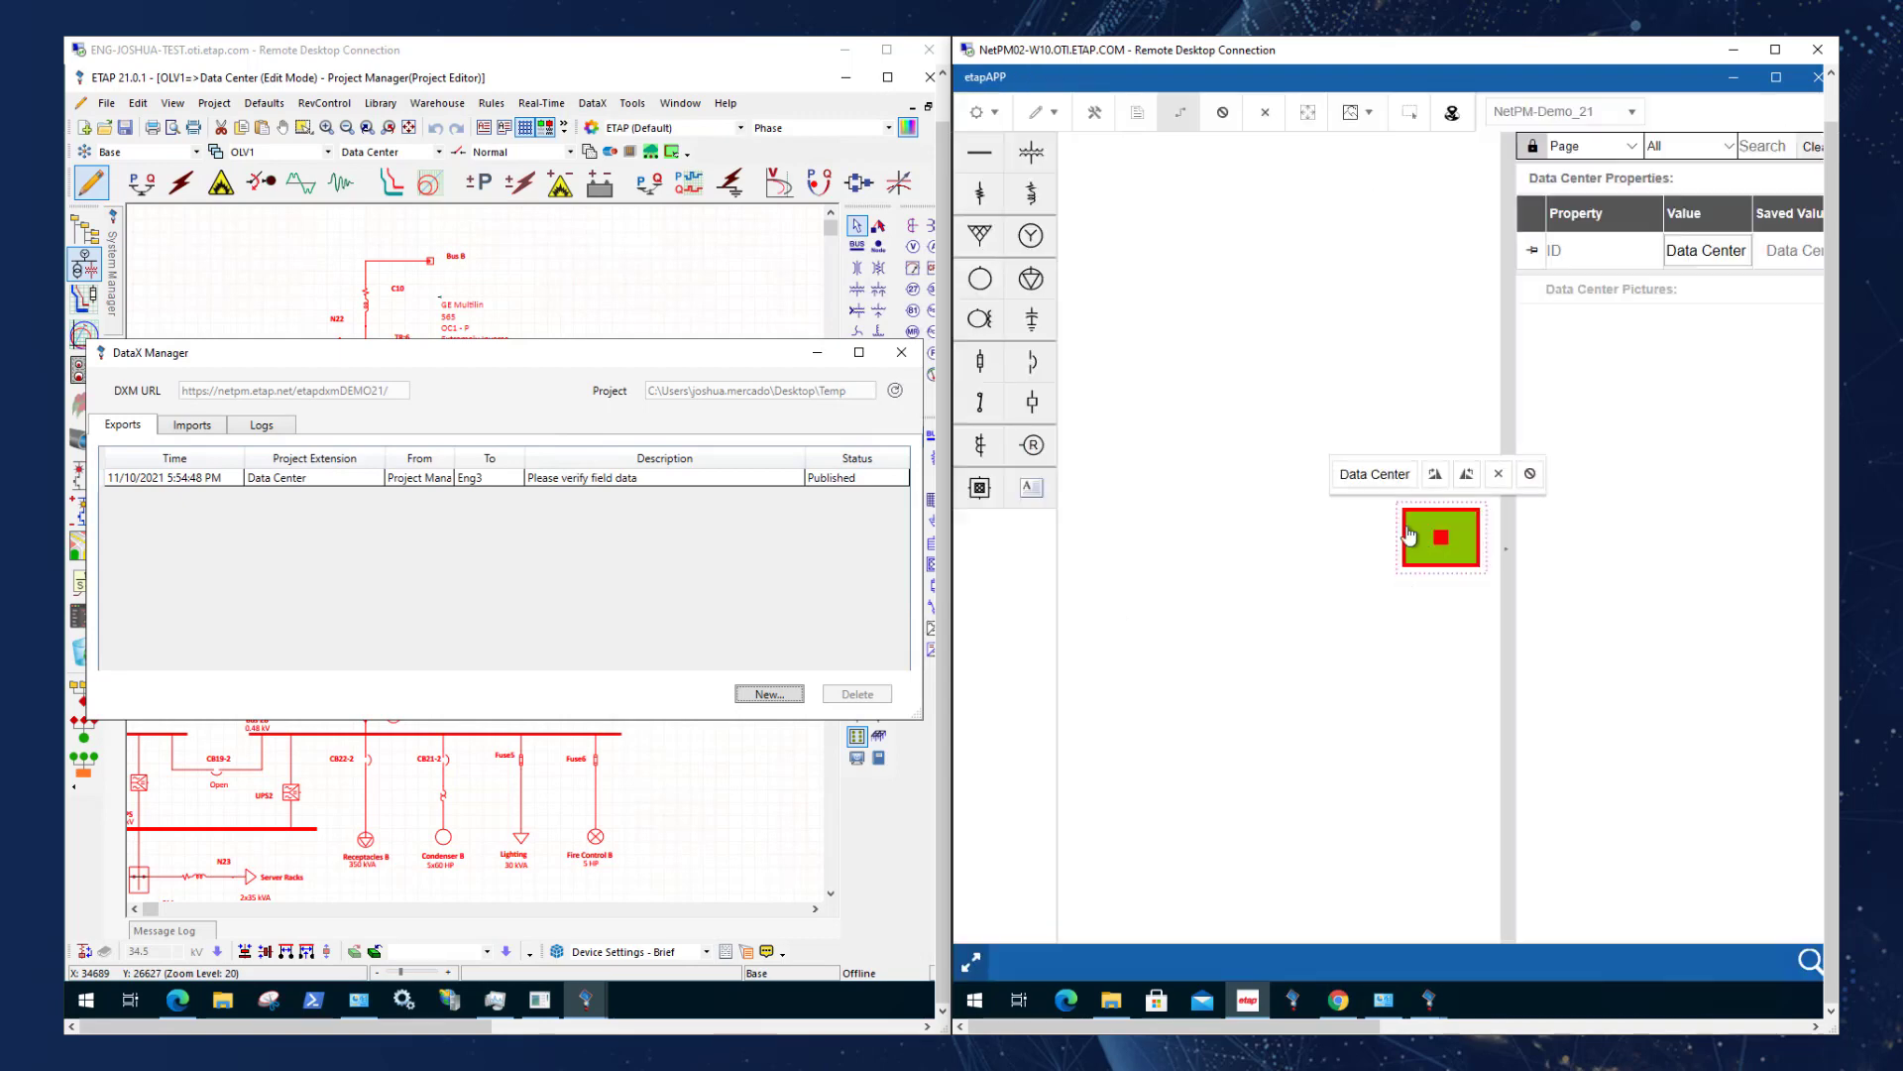
pyautogui.click(1393, 476)
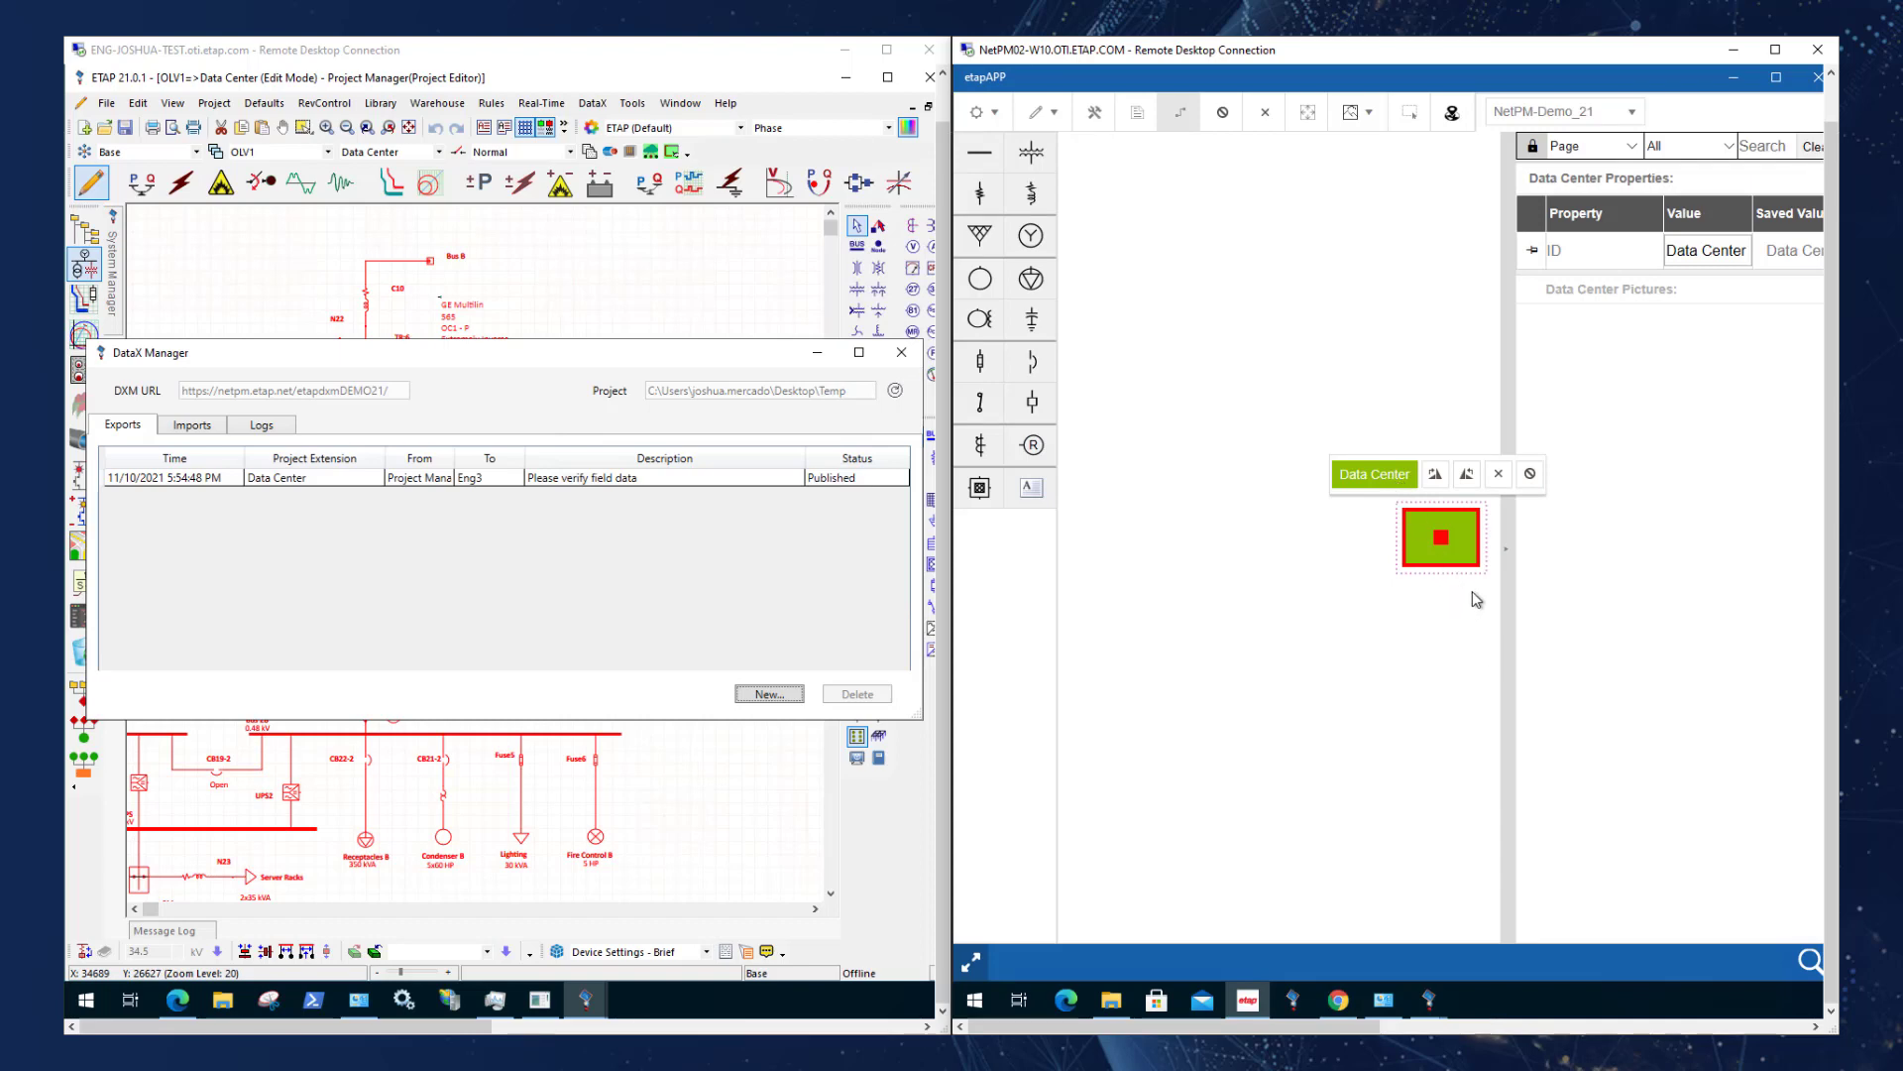
# Set the One-Line View annotations to ID and return to the Data Center diagram.
pyautogui.click(998, 116)
pyautogui.click(996, 114)
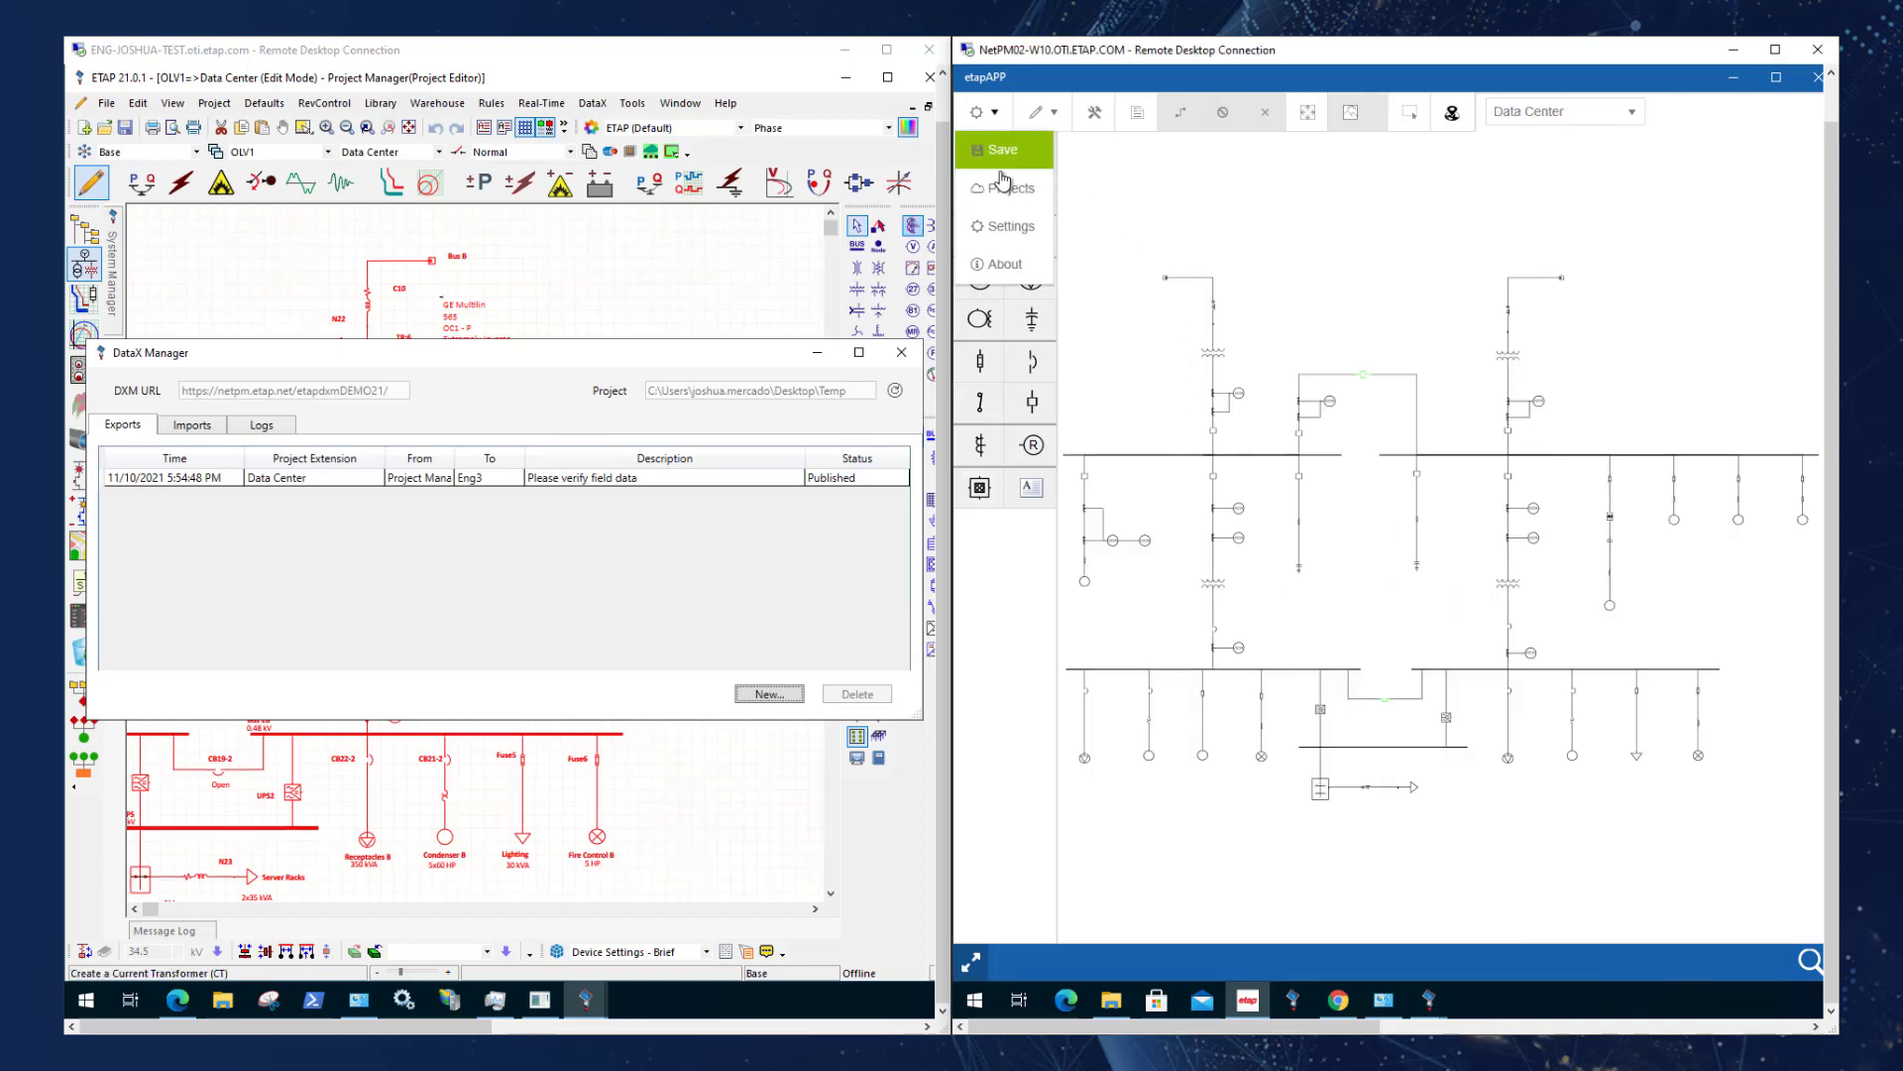
pyautogui.click(1010, 226)
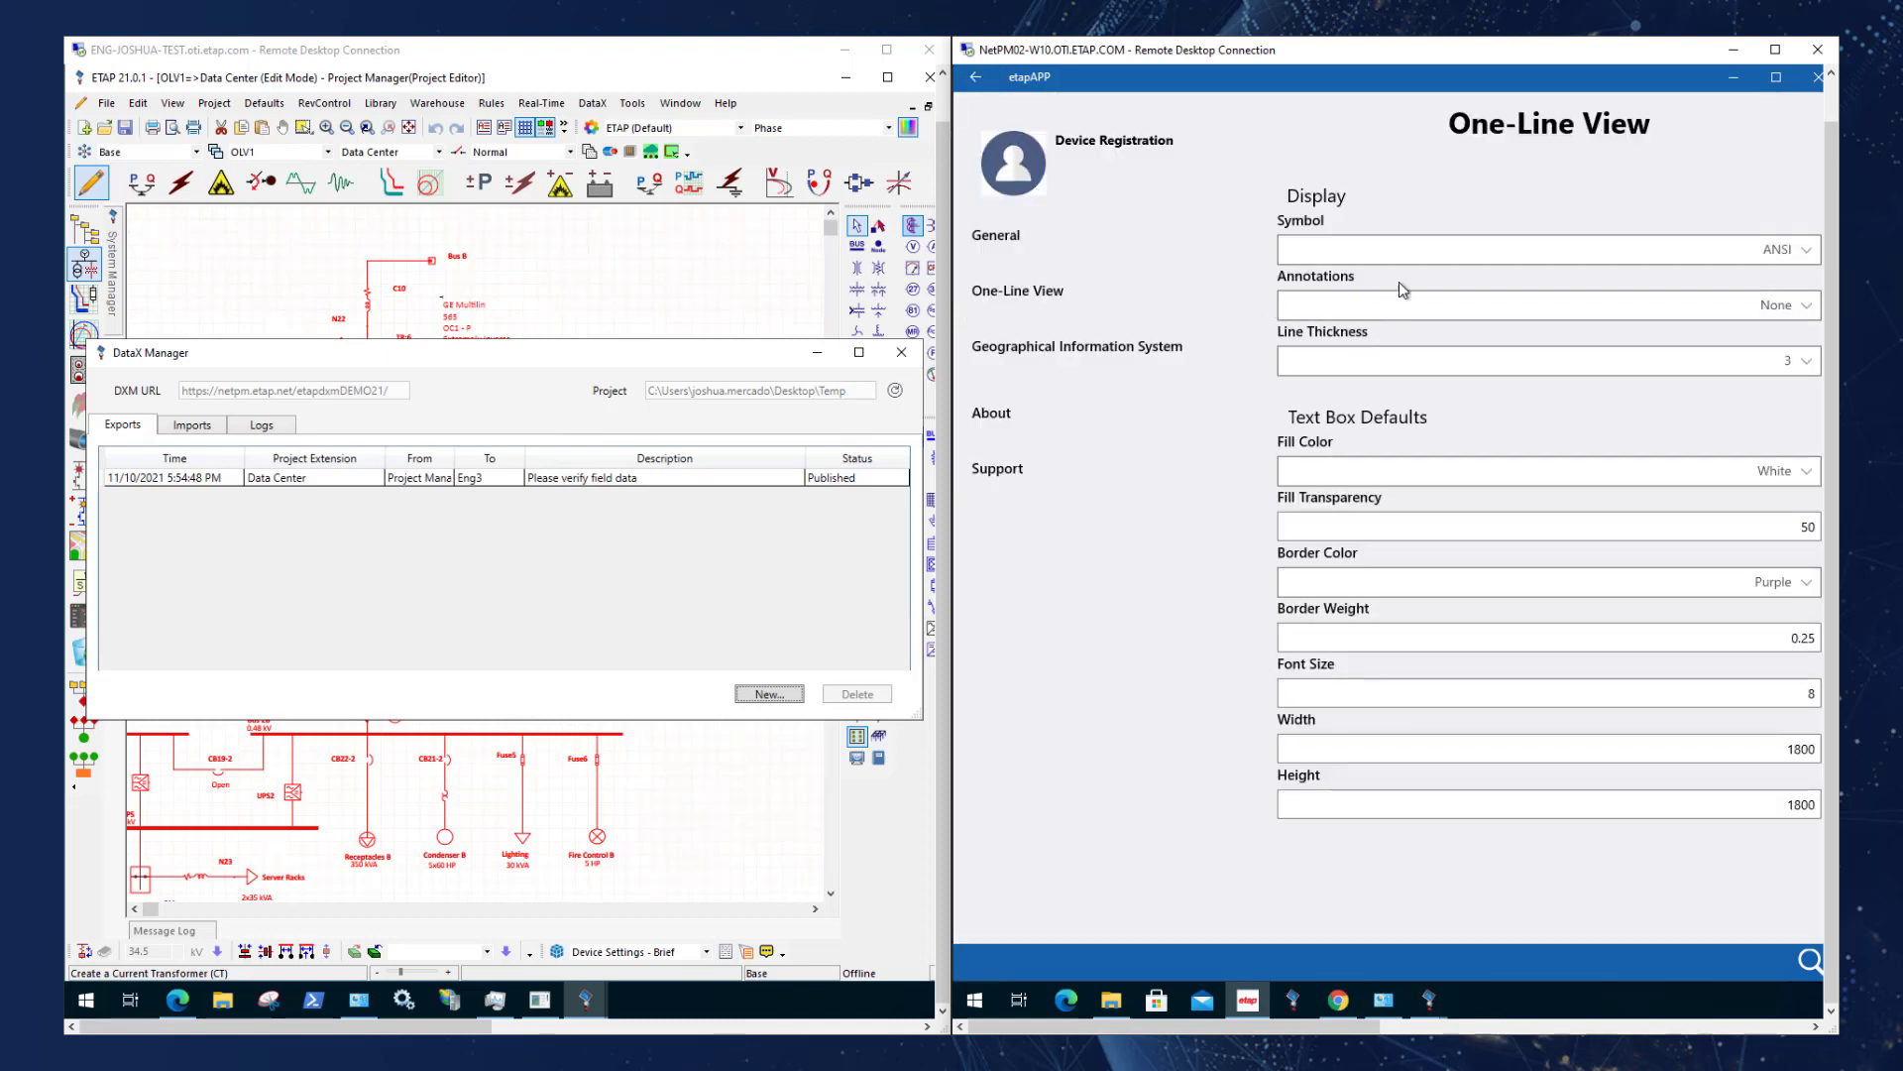
pyautogui.click(1406, 305)
pyautogui.click(1388, 337)
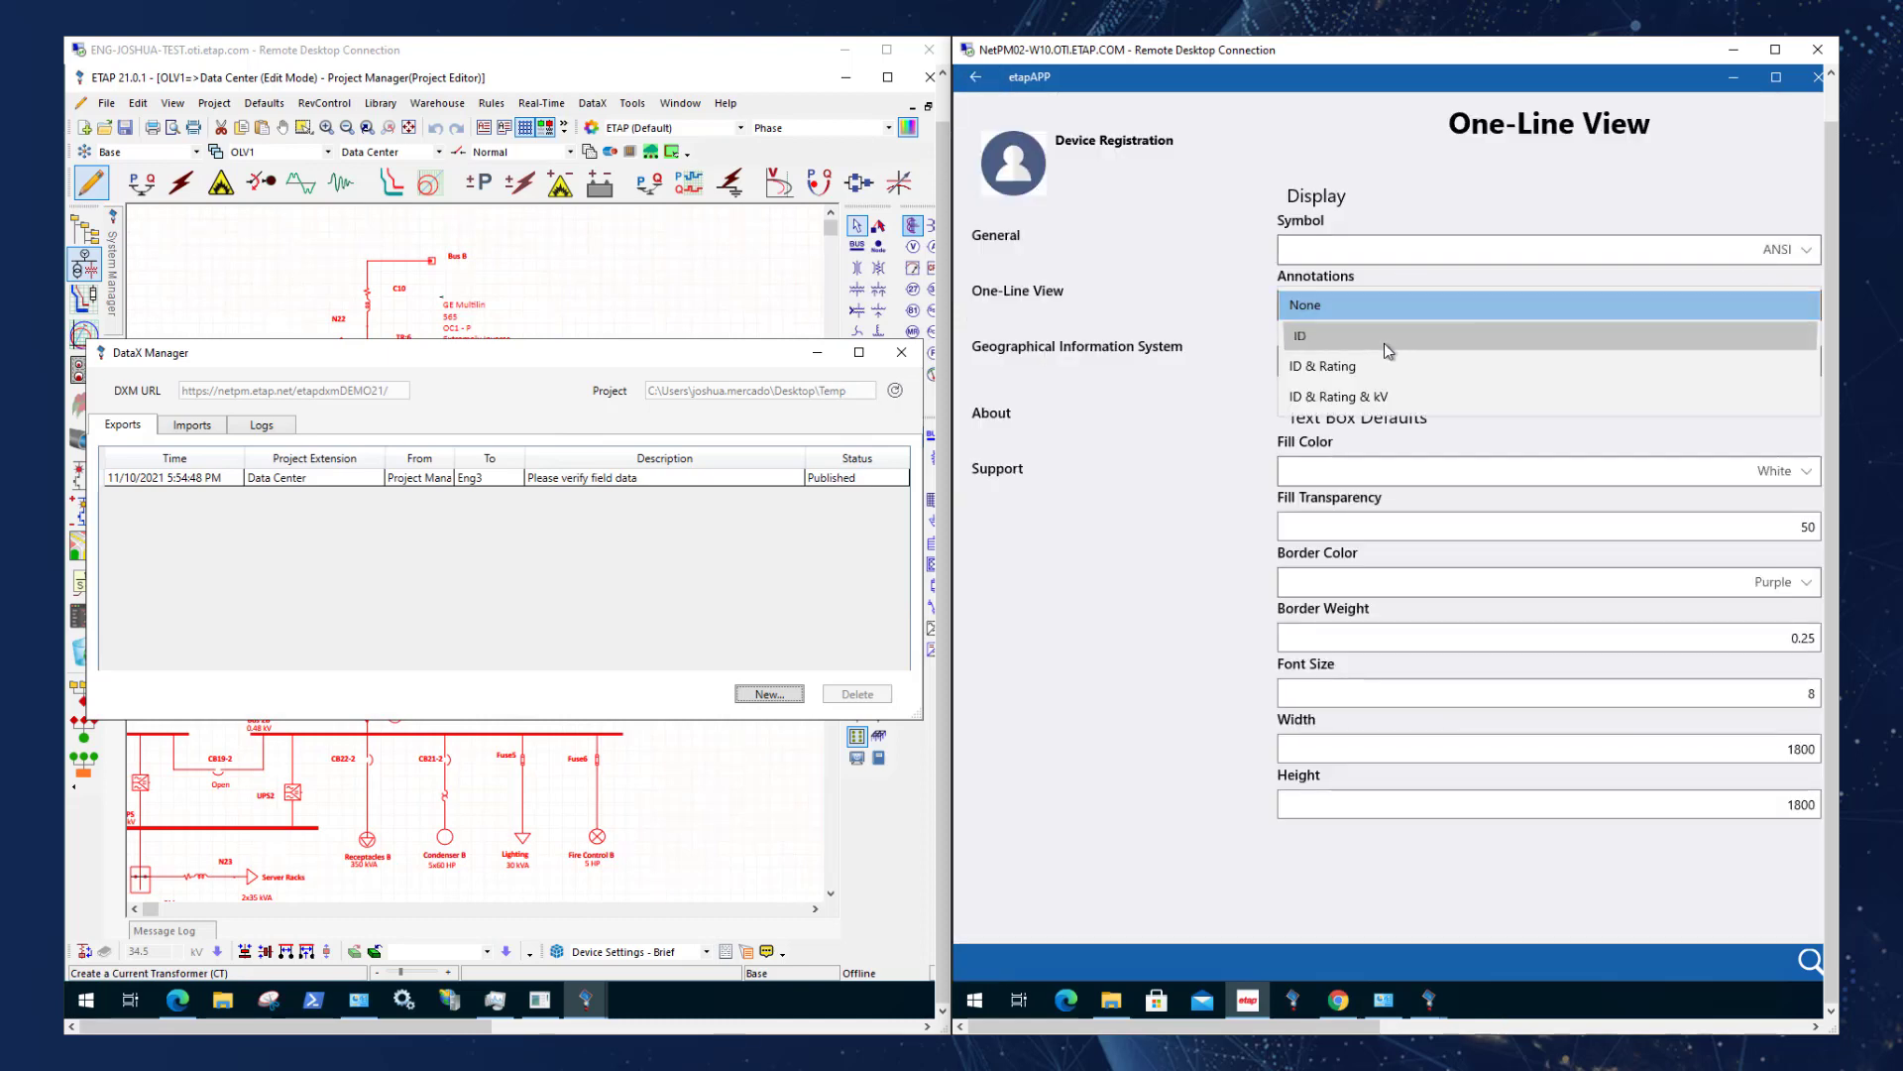
pyautogui.click(976, 80)
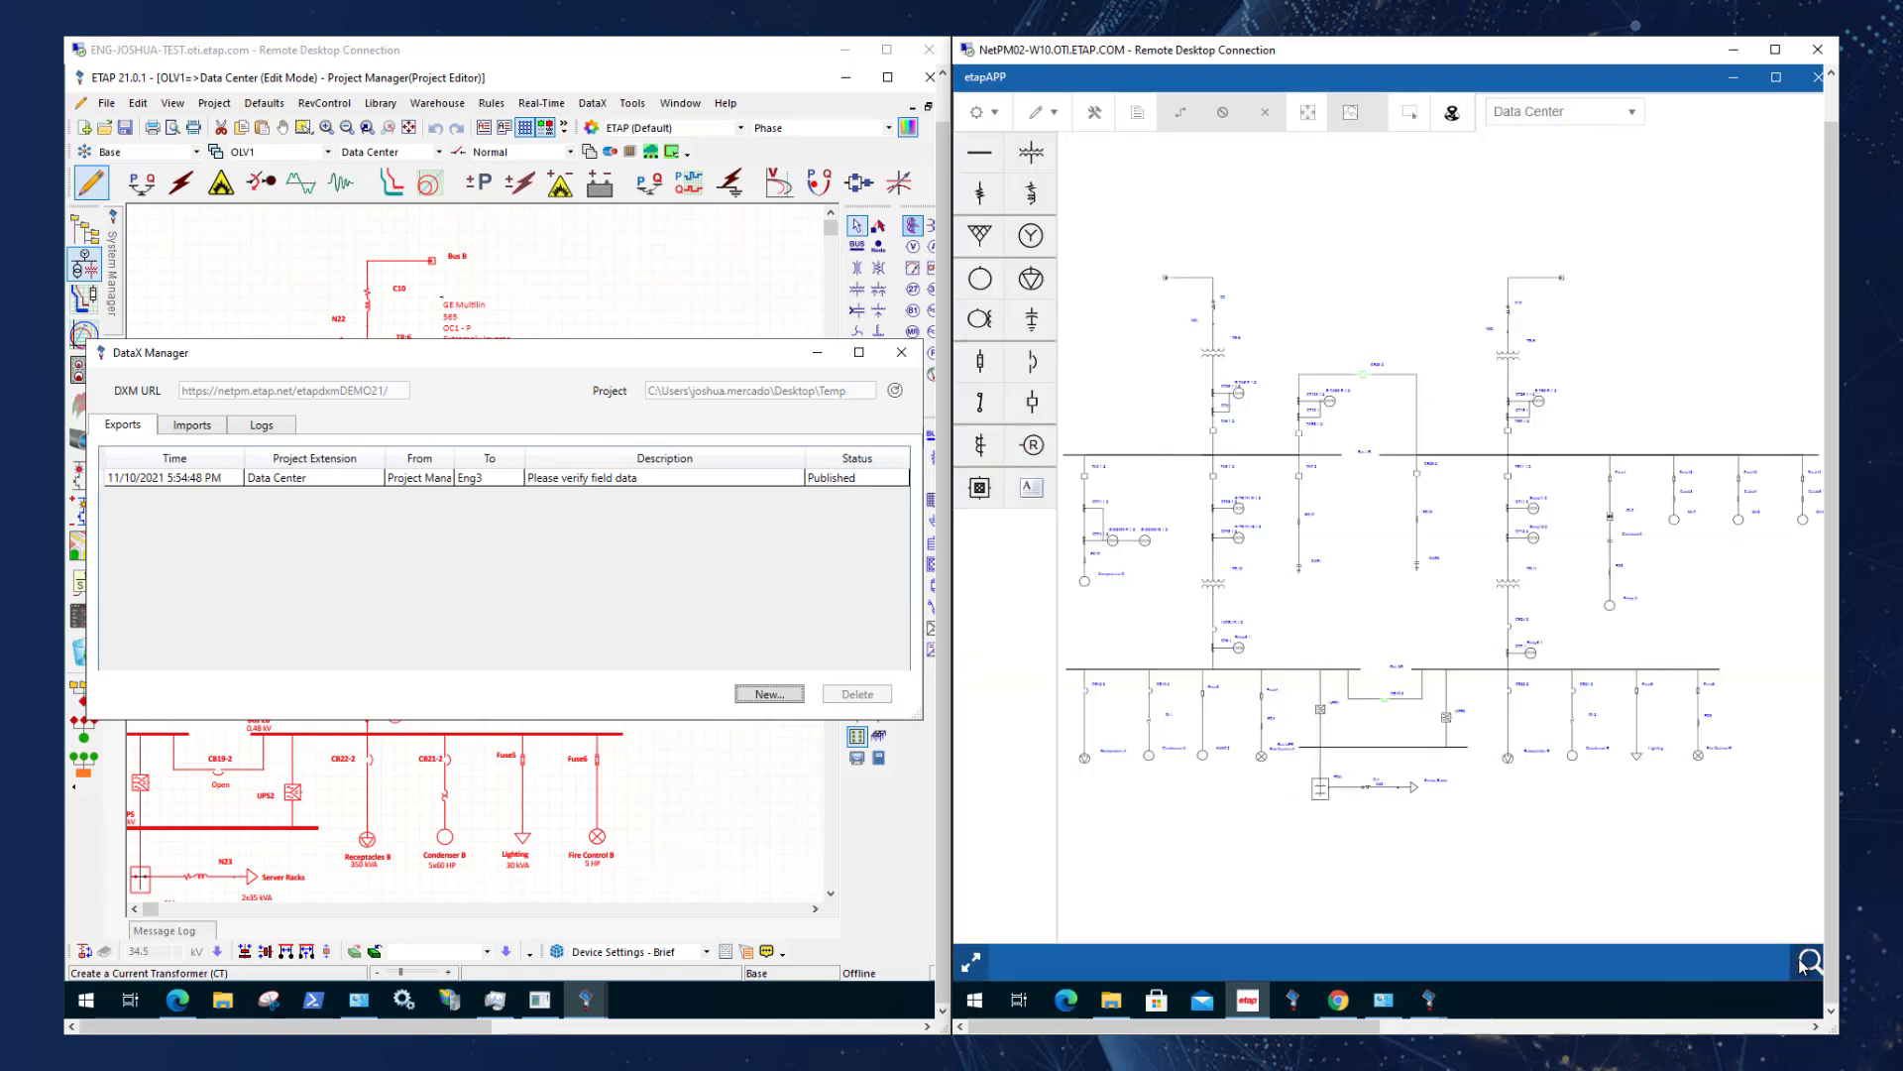
# Search the element IDs for "tr" and go to transformer TR:5.
pyautogui.click(1807, 961)
pyautogui.write('tr')
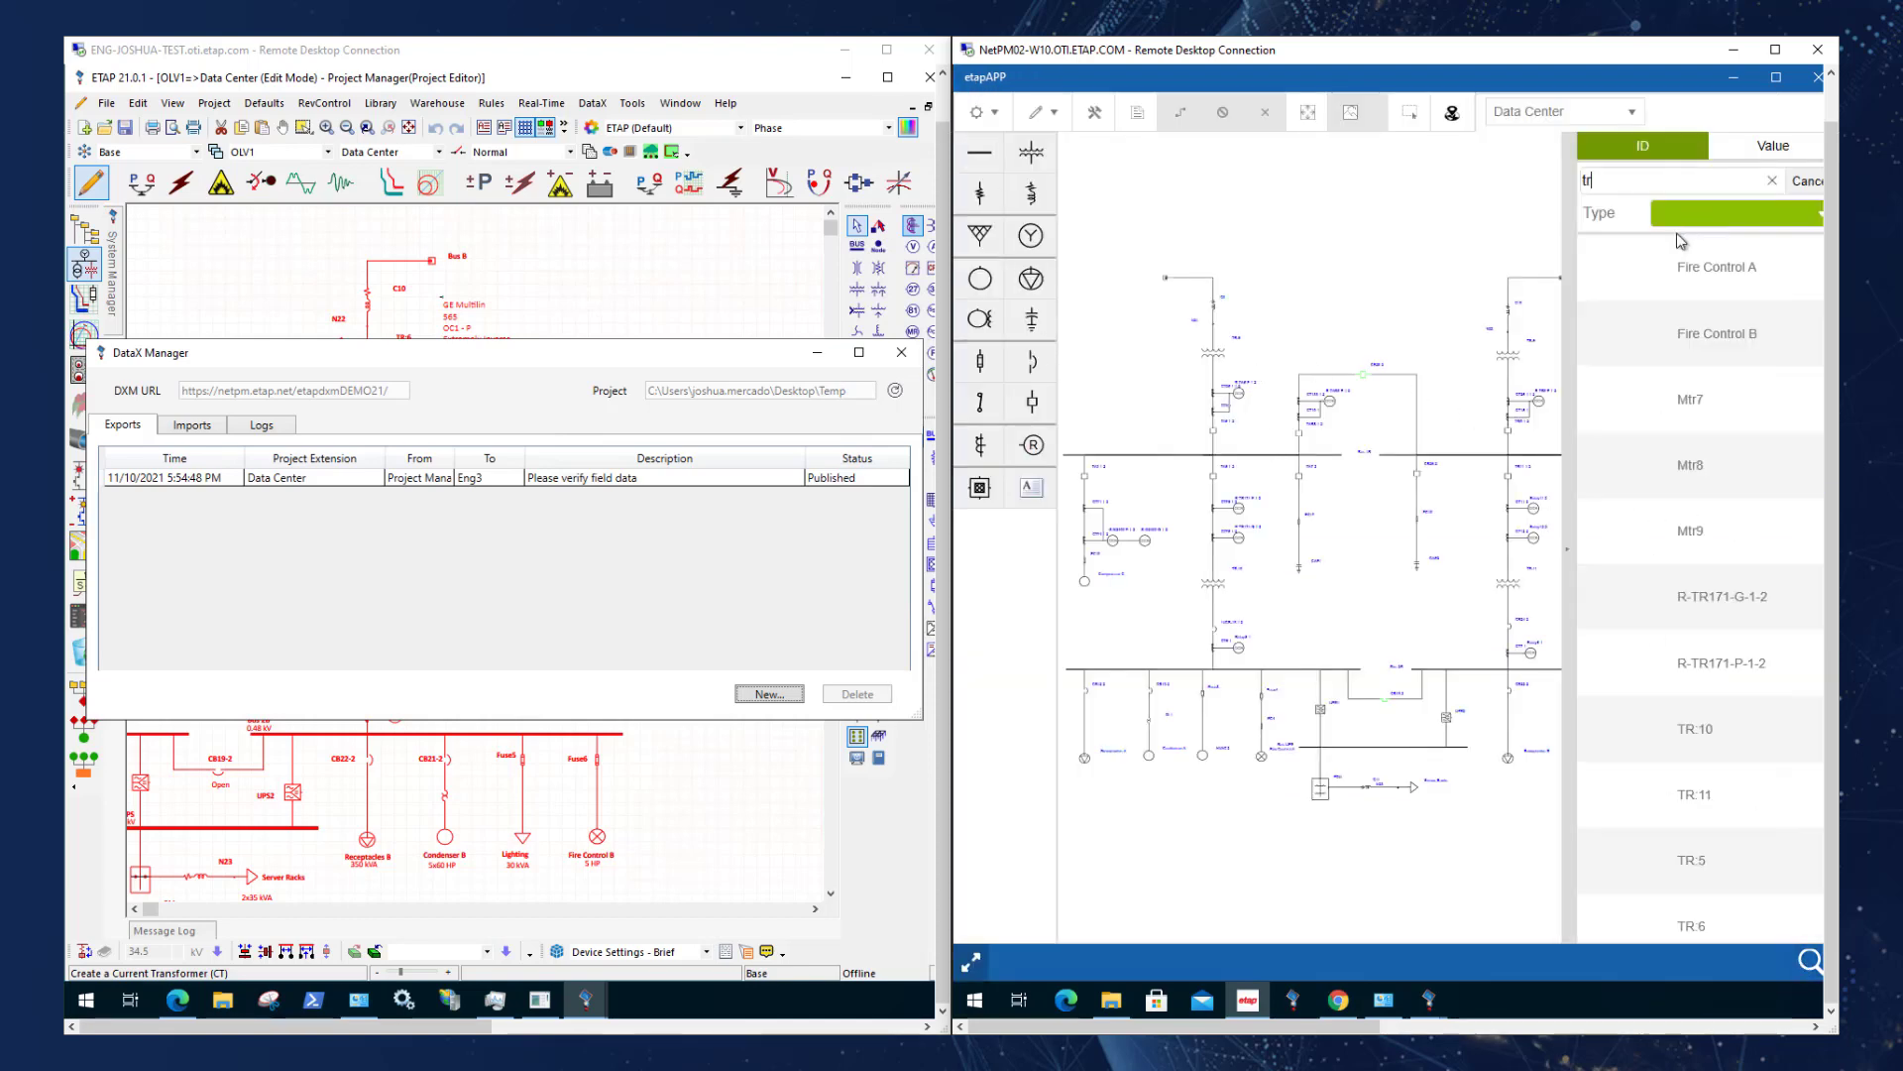
pyautogui.click(1690, 868)
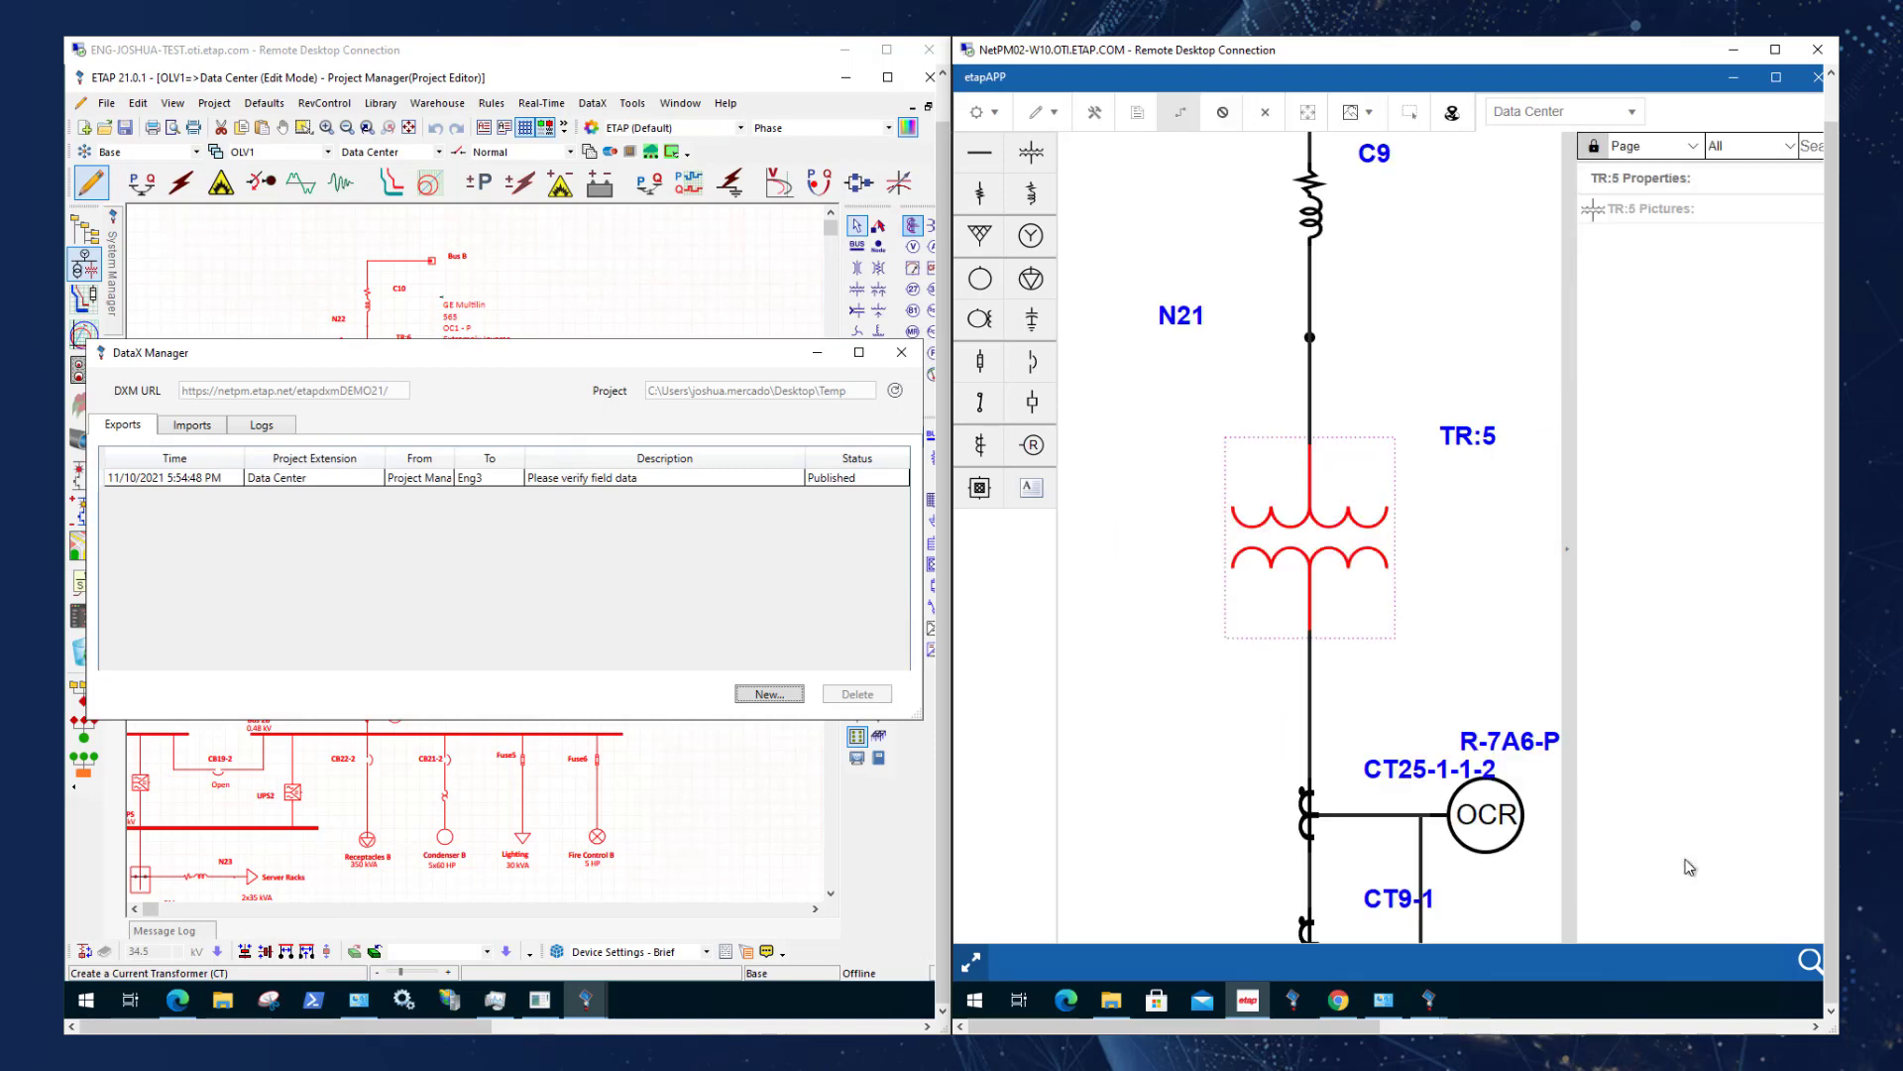
# Attach the picture general-electric-power-transformer-nameplate.jpg from the DemoImages folder to transformer TR:5.
pyautogui.click(1352, 117)
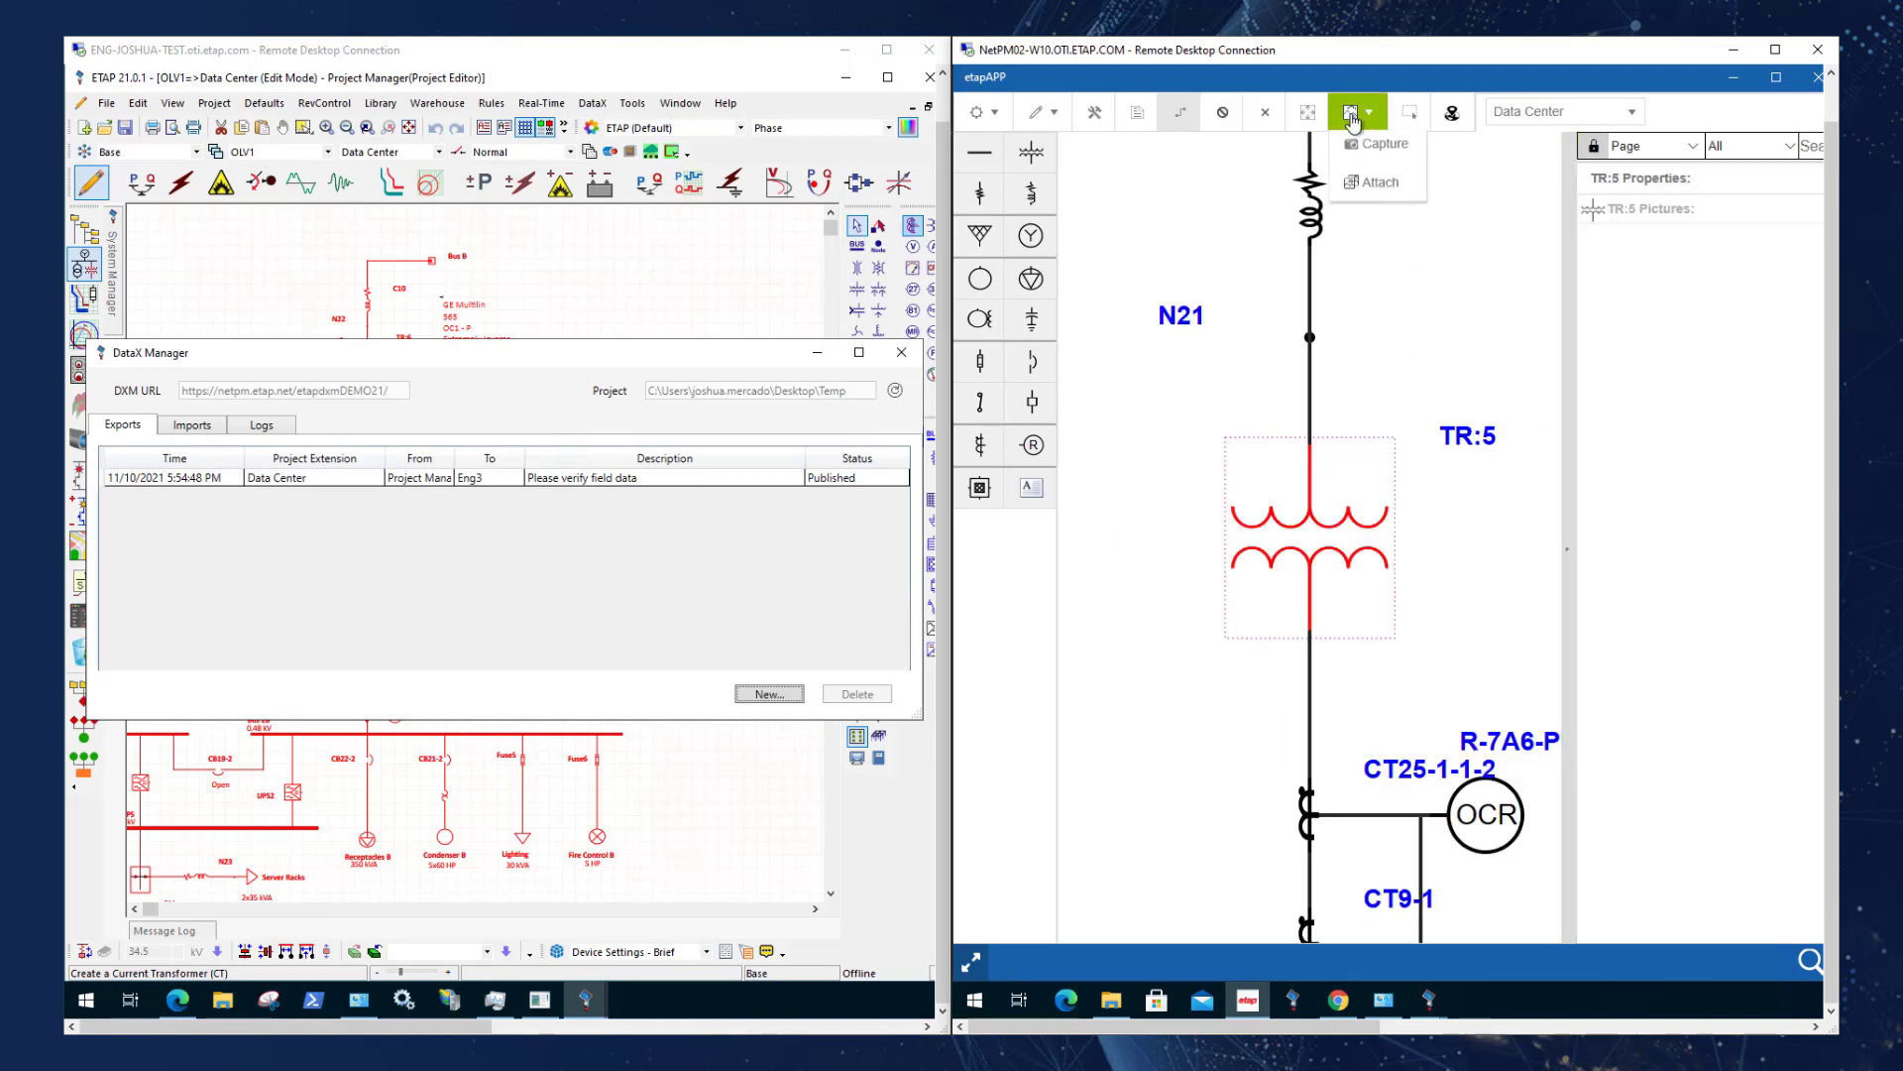
pyautogui.click(1376, 198)
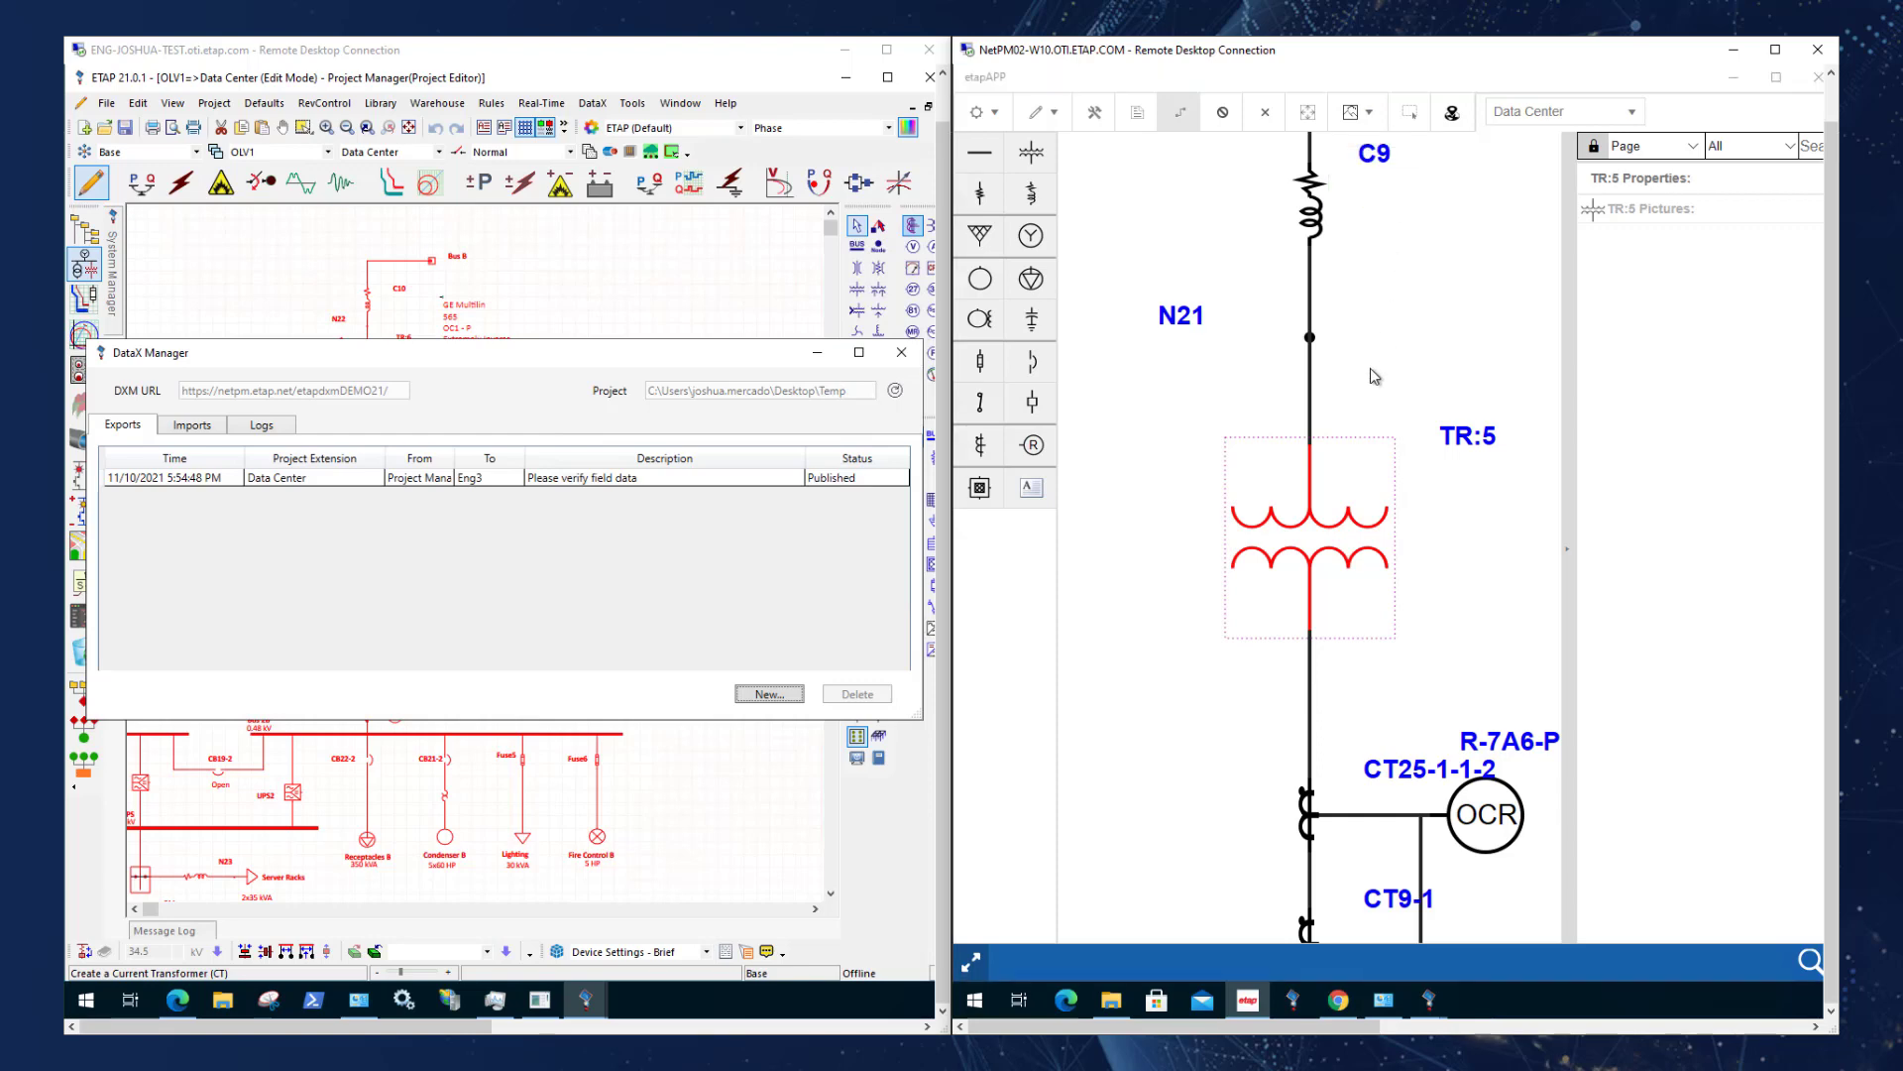
pyautogui.click(1279, 367)
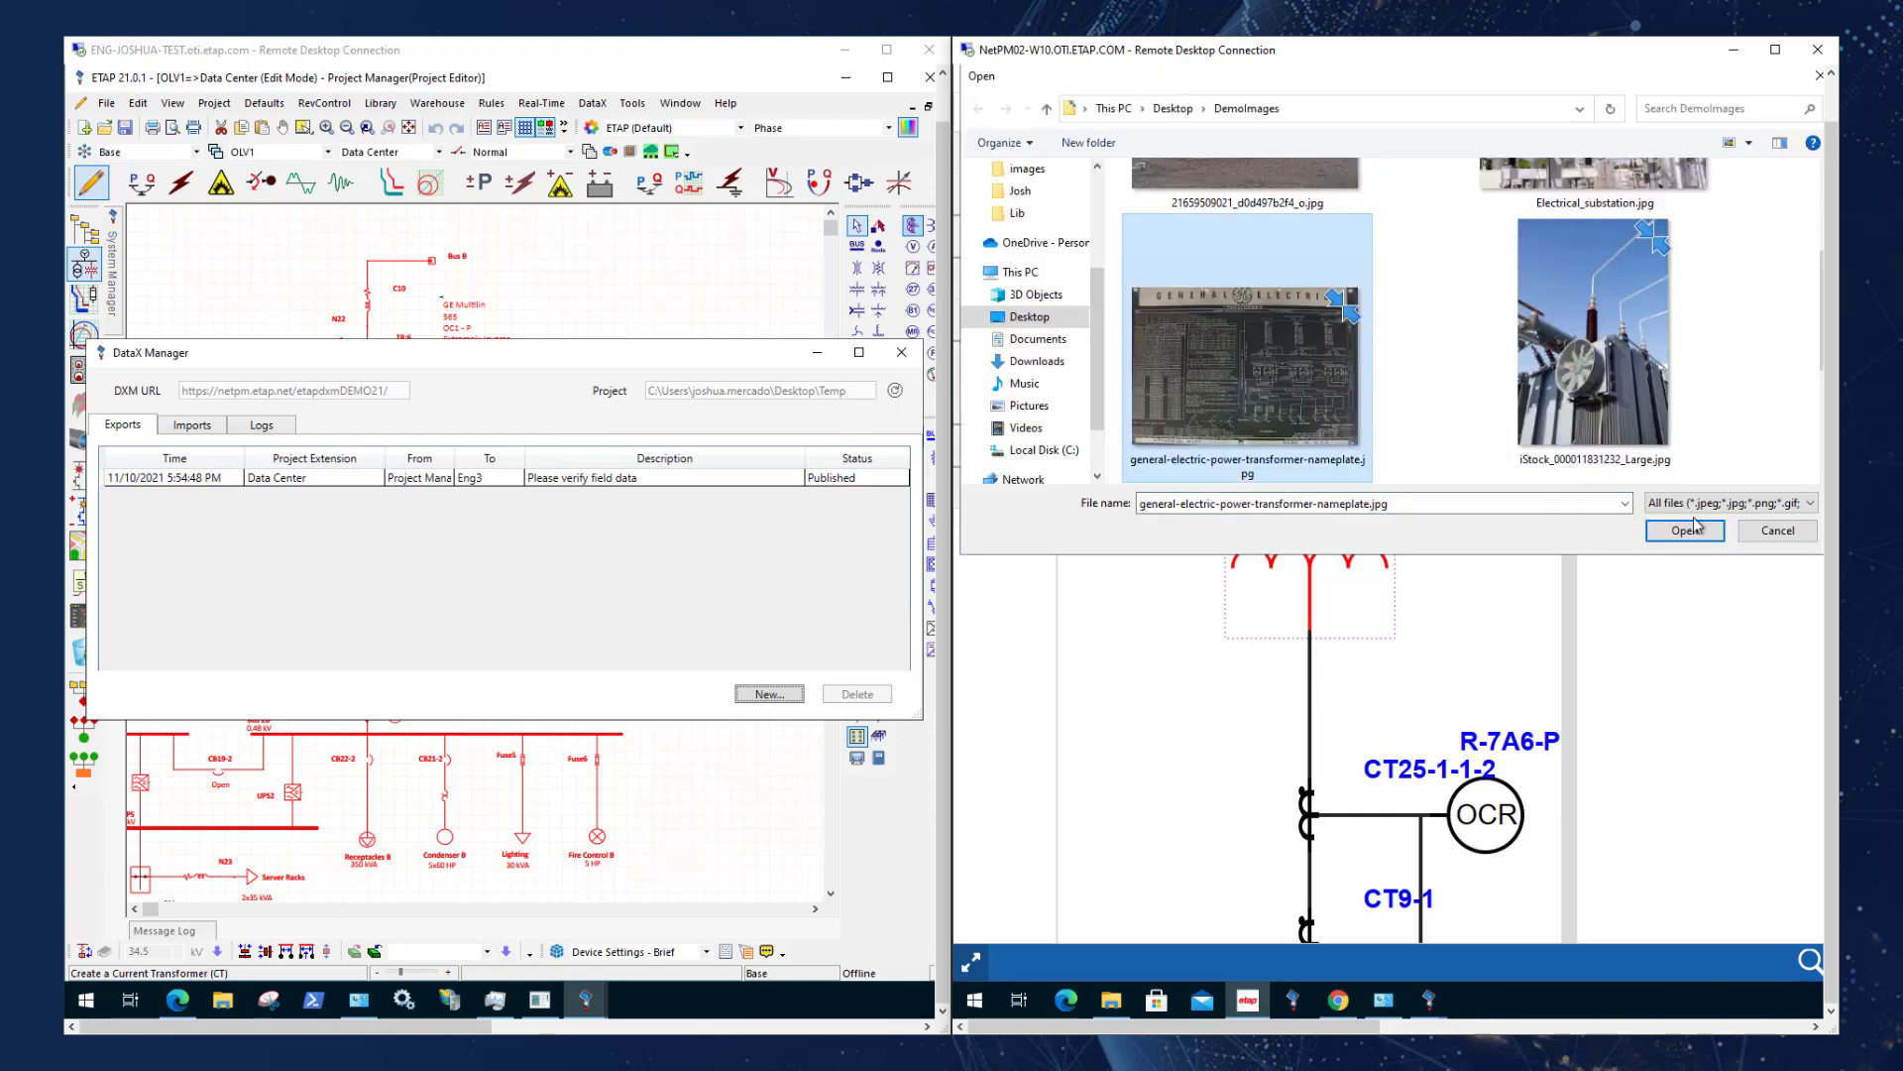
pyautogui.click(1710, 540)
pyautogui.click(1443, 426)
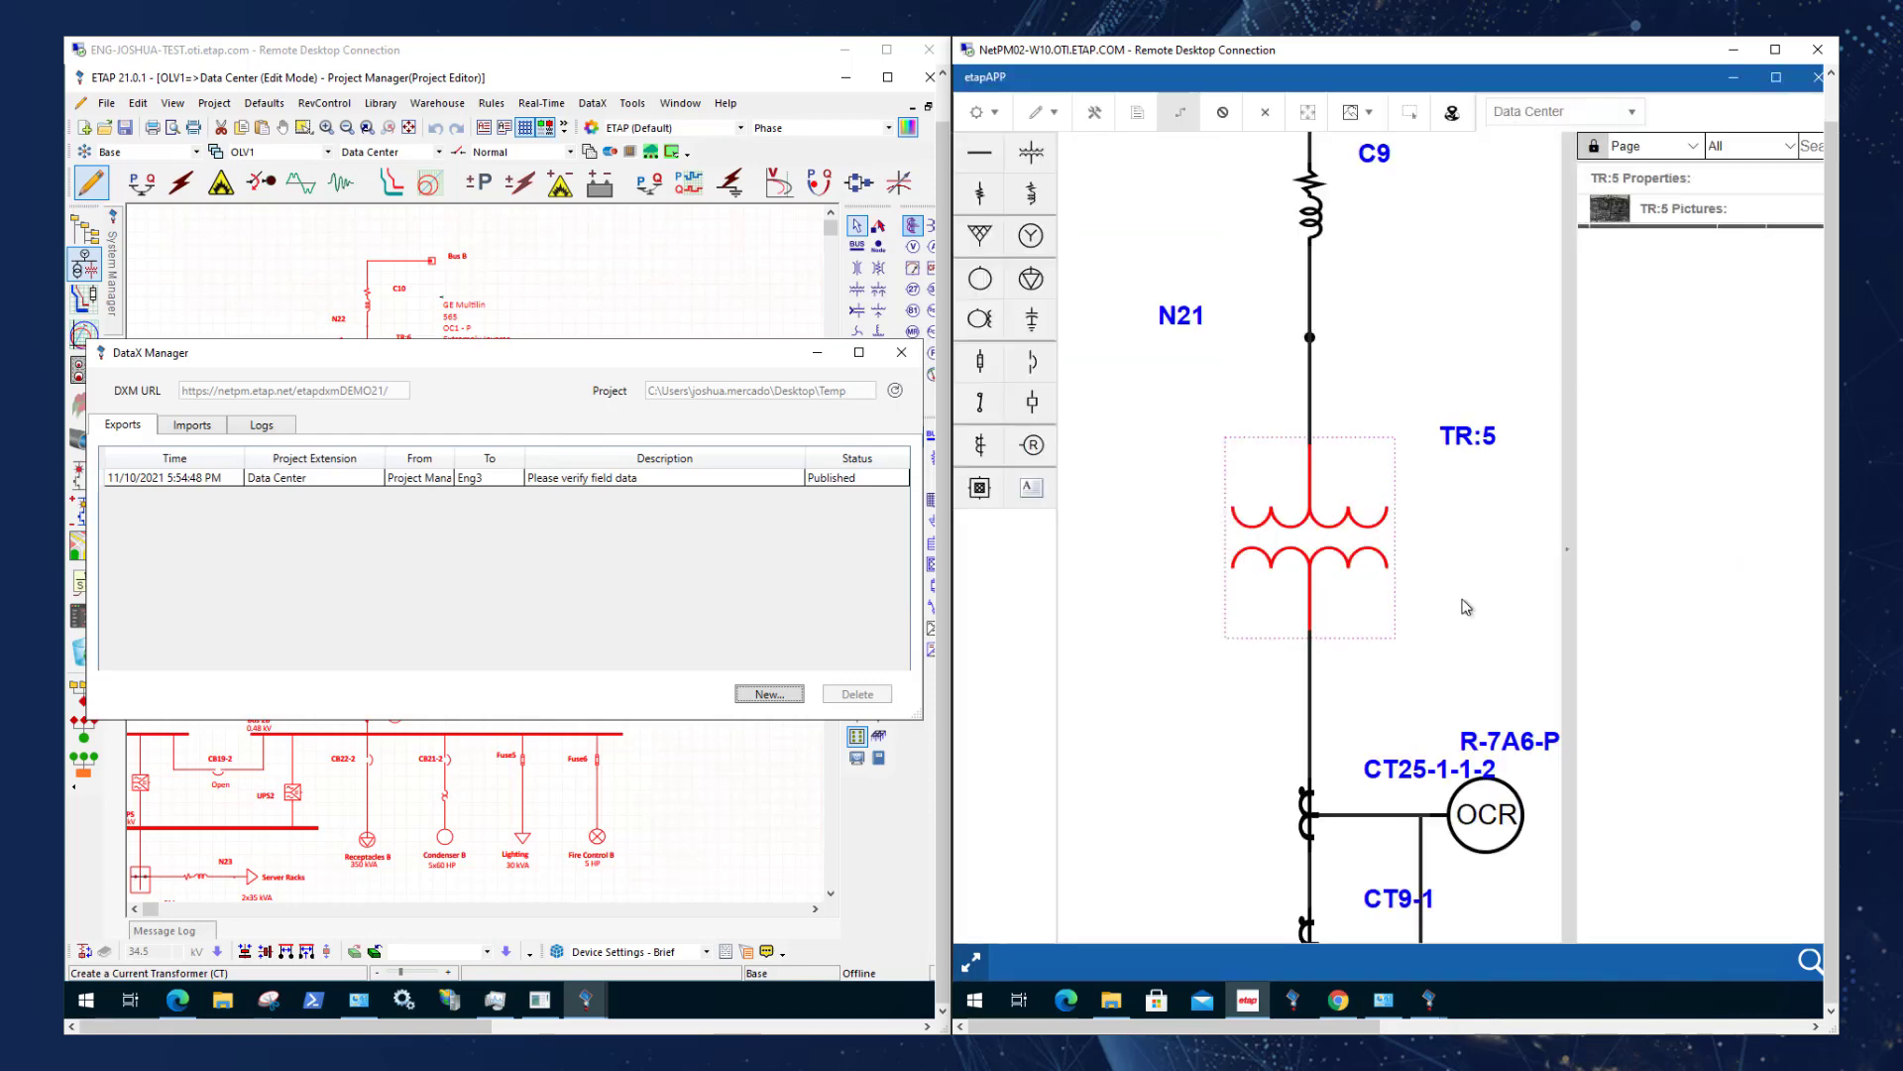
# Upload the Data Center project to DXM with the comment "Collected Nameplate Data".
pyautogui.click(984, 112)
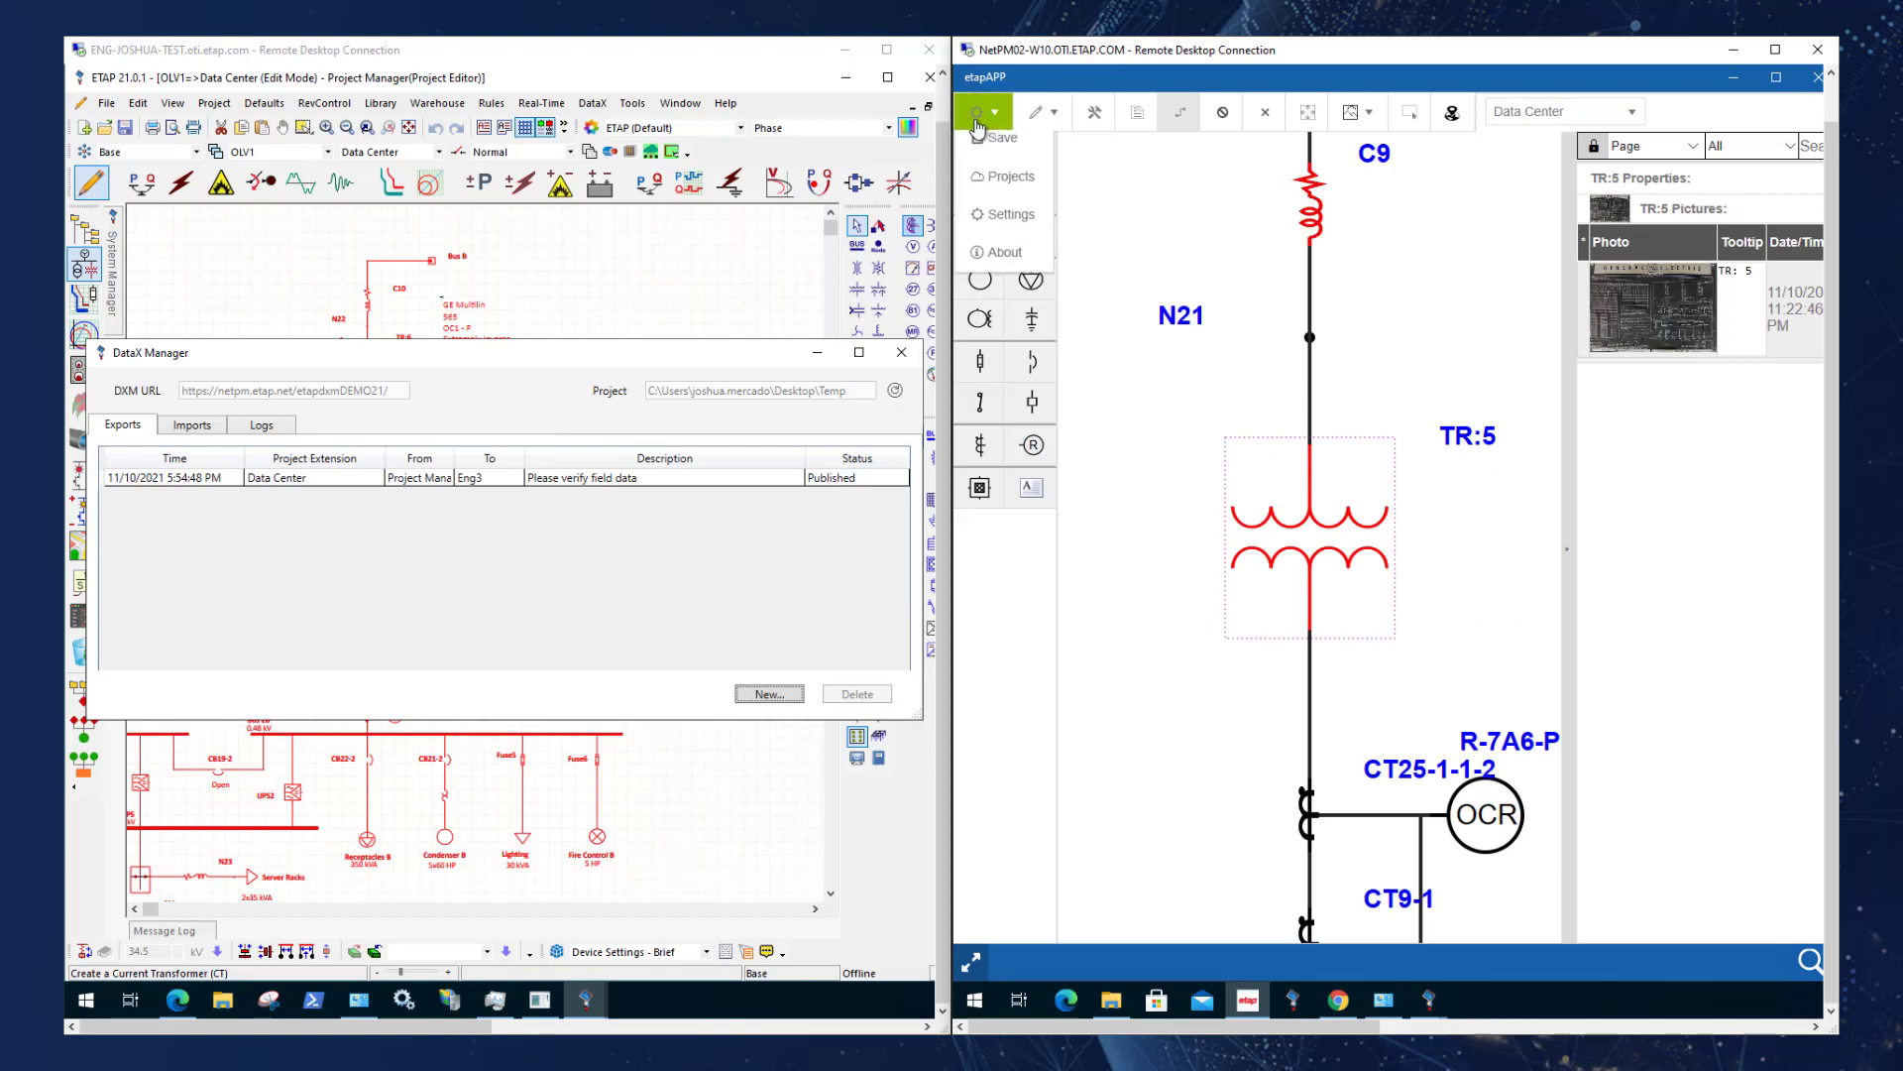
pyautogui.click(1011, 194)
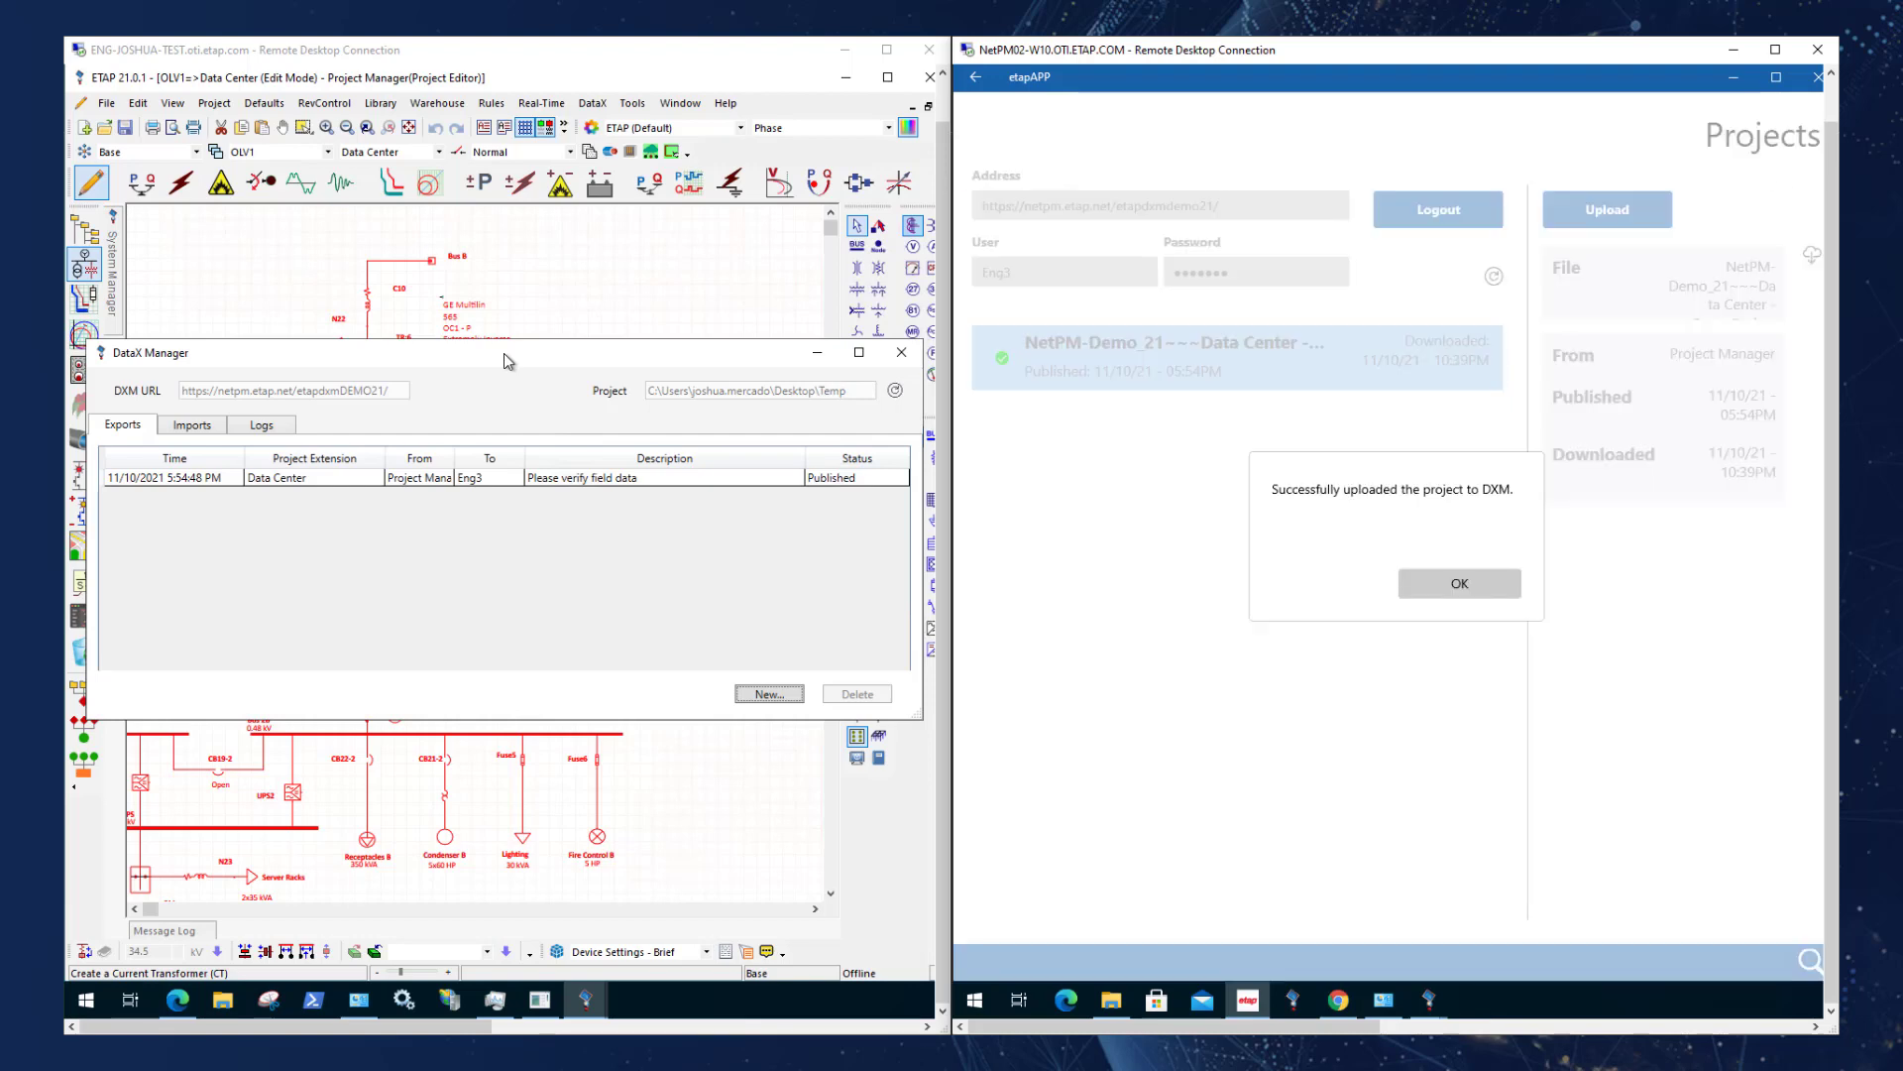
pyautogui.click(1401, 592)
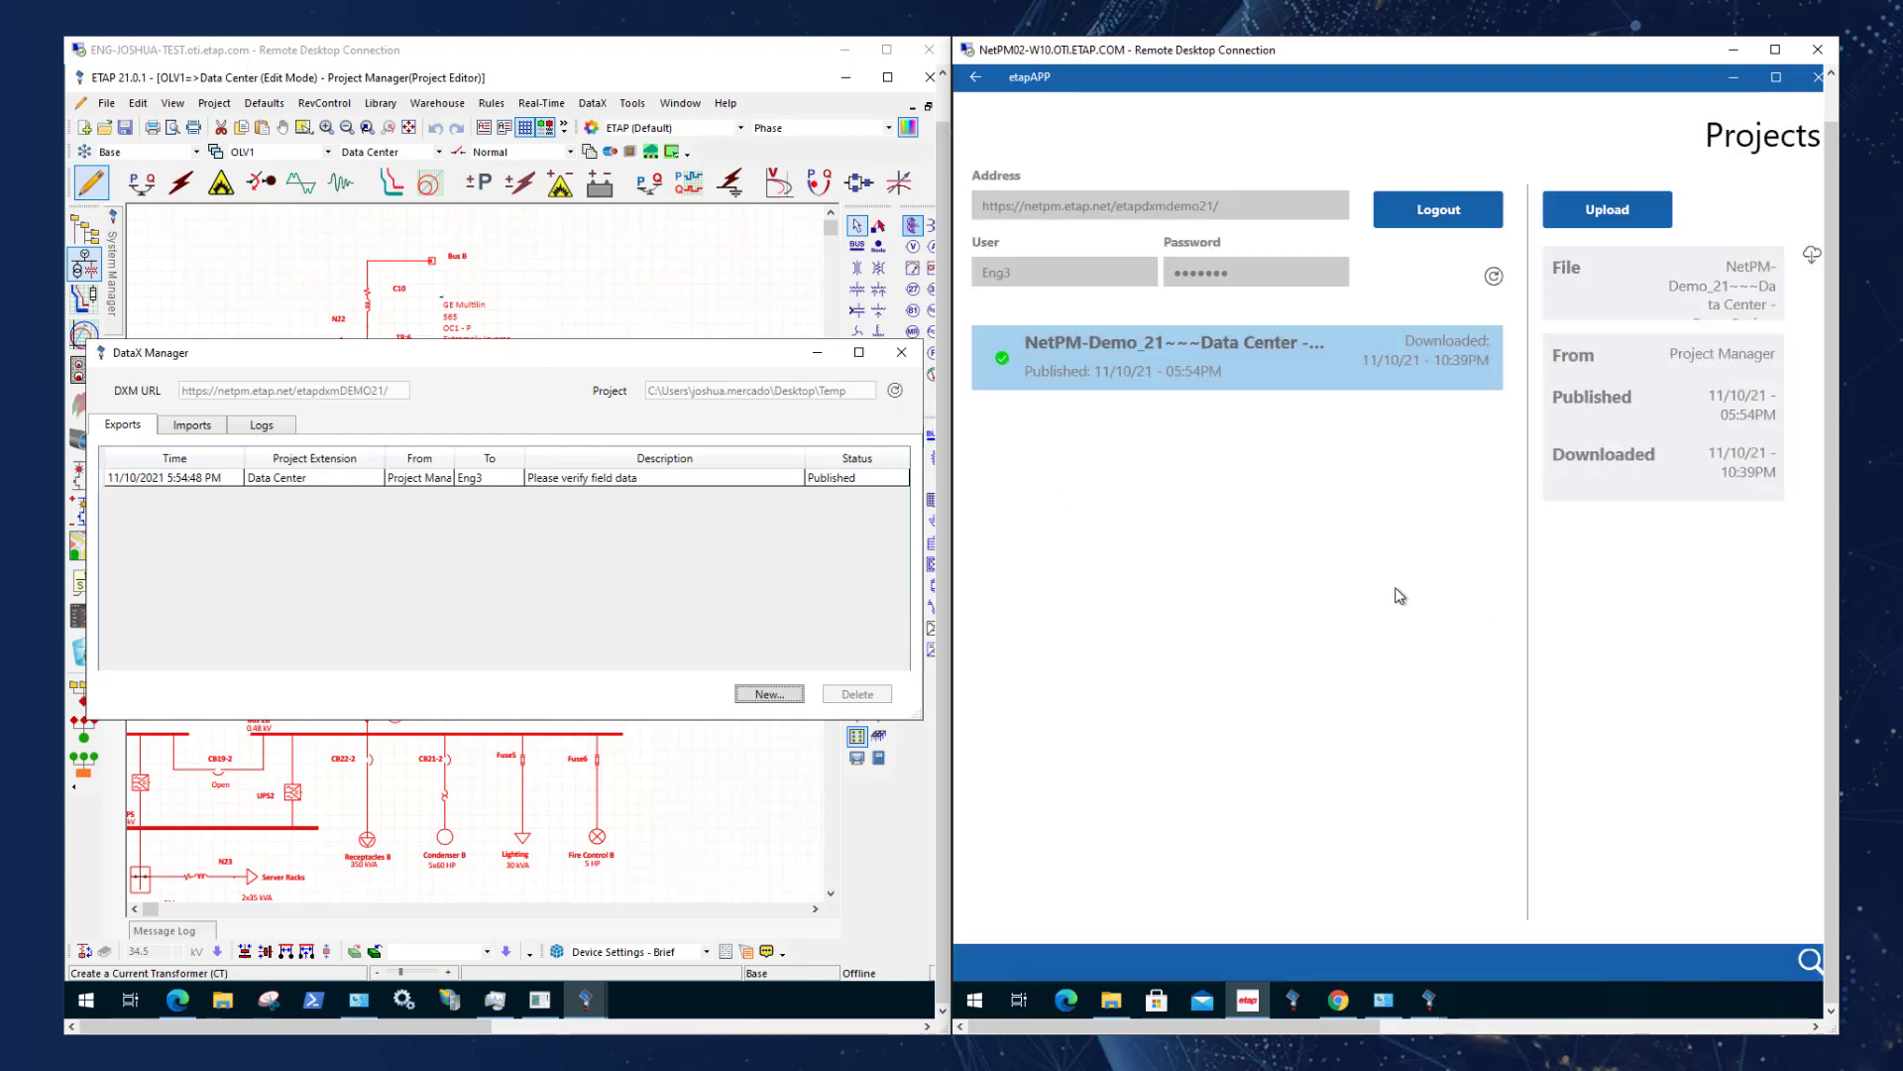
# Switch to the Project Manager's ETAP session, refresh the DataX imports, and start merging Eng3's Data Center upload into Base, accepting the merge request.
pyautogui.click(516, 359)
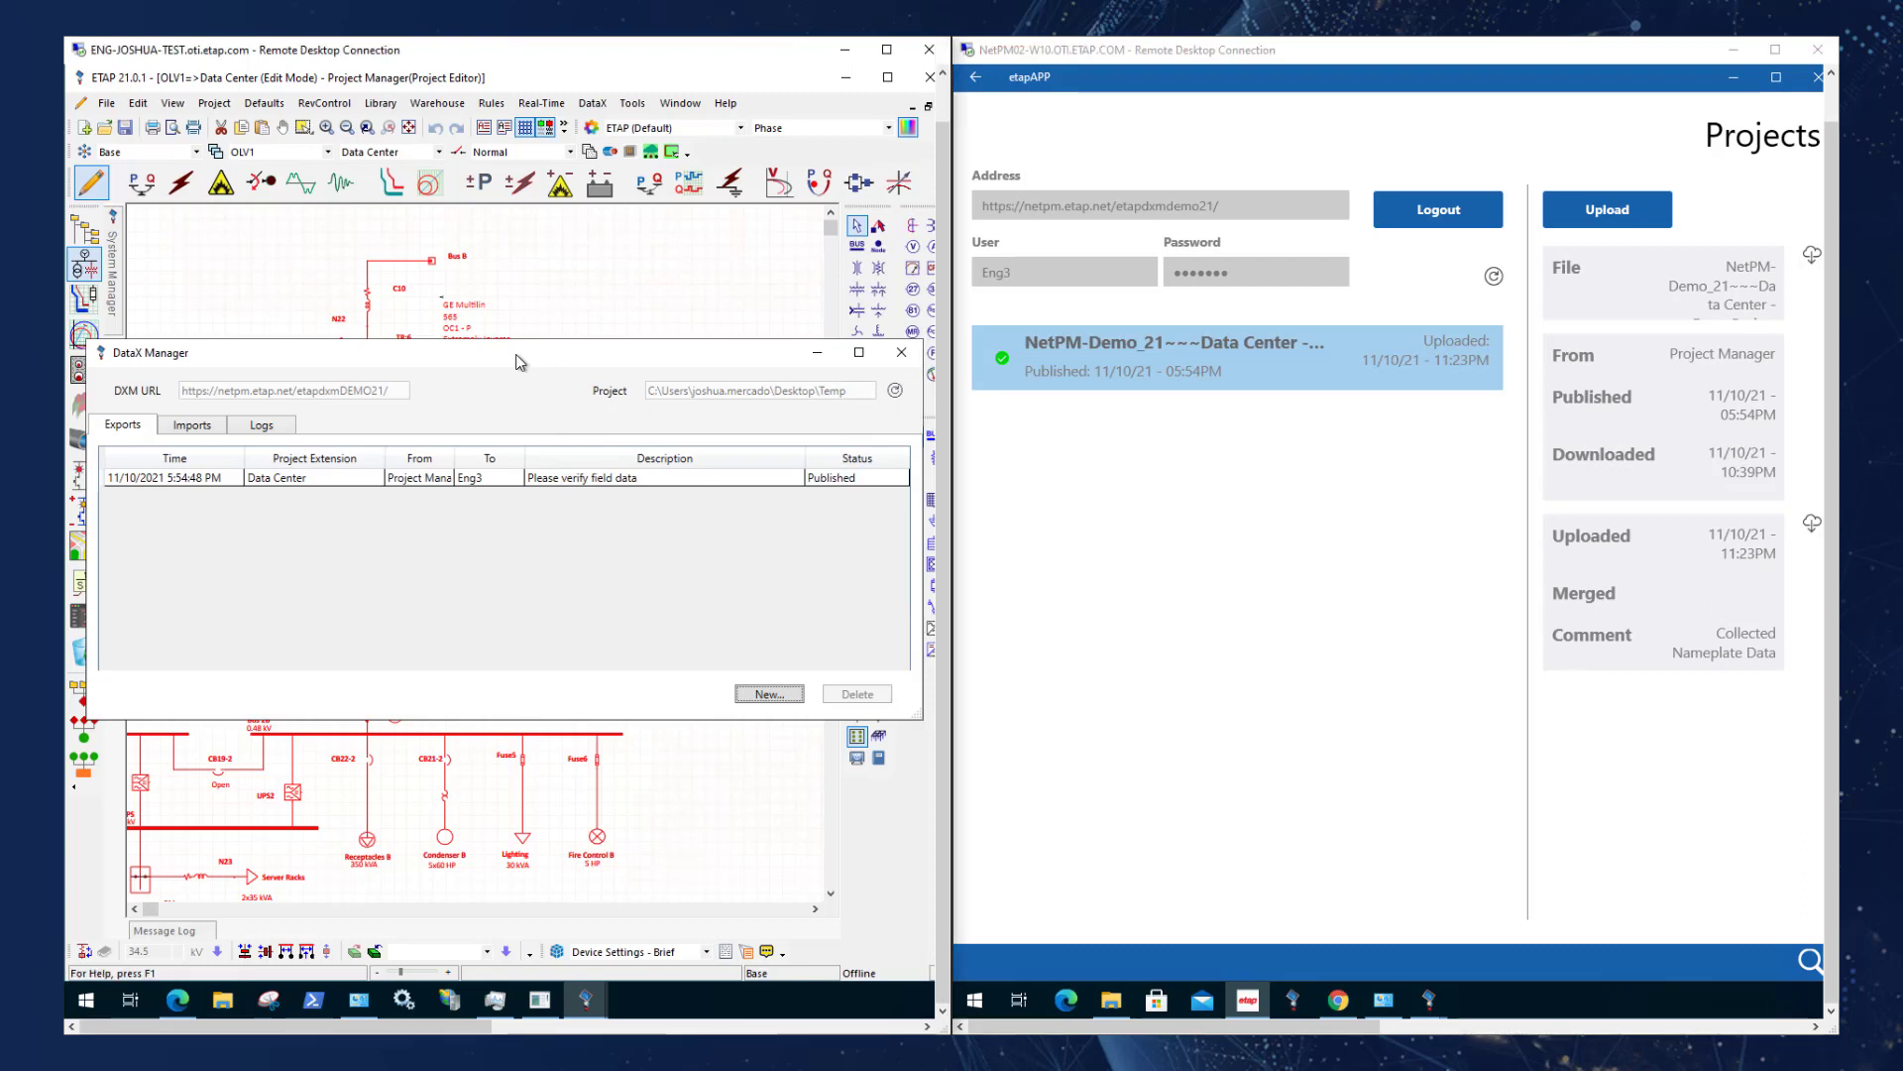
pyautogui.click(202, 428)
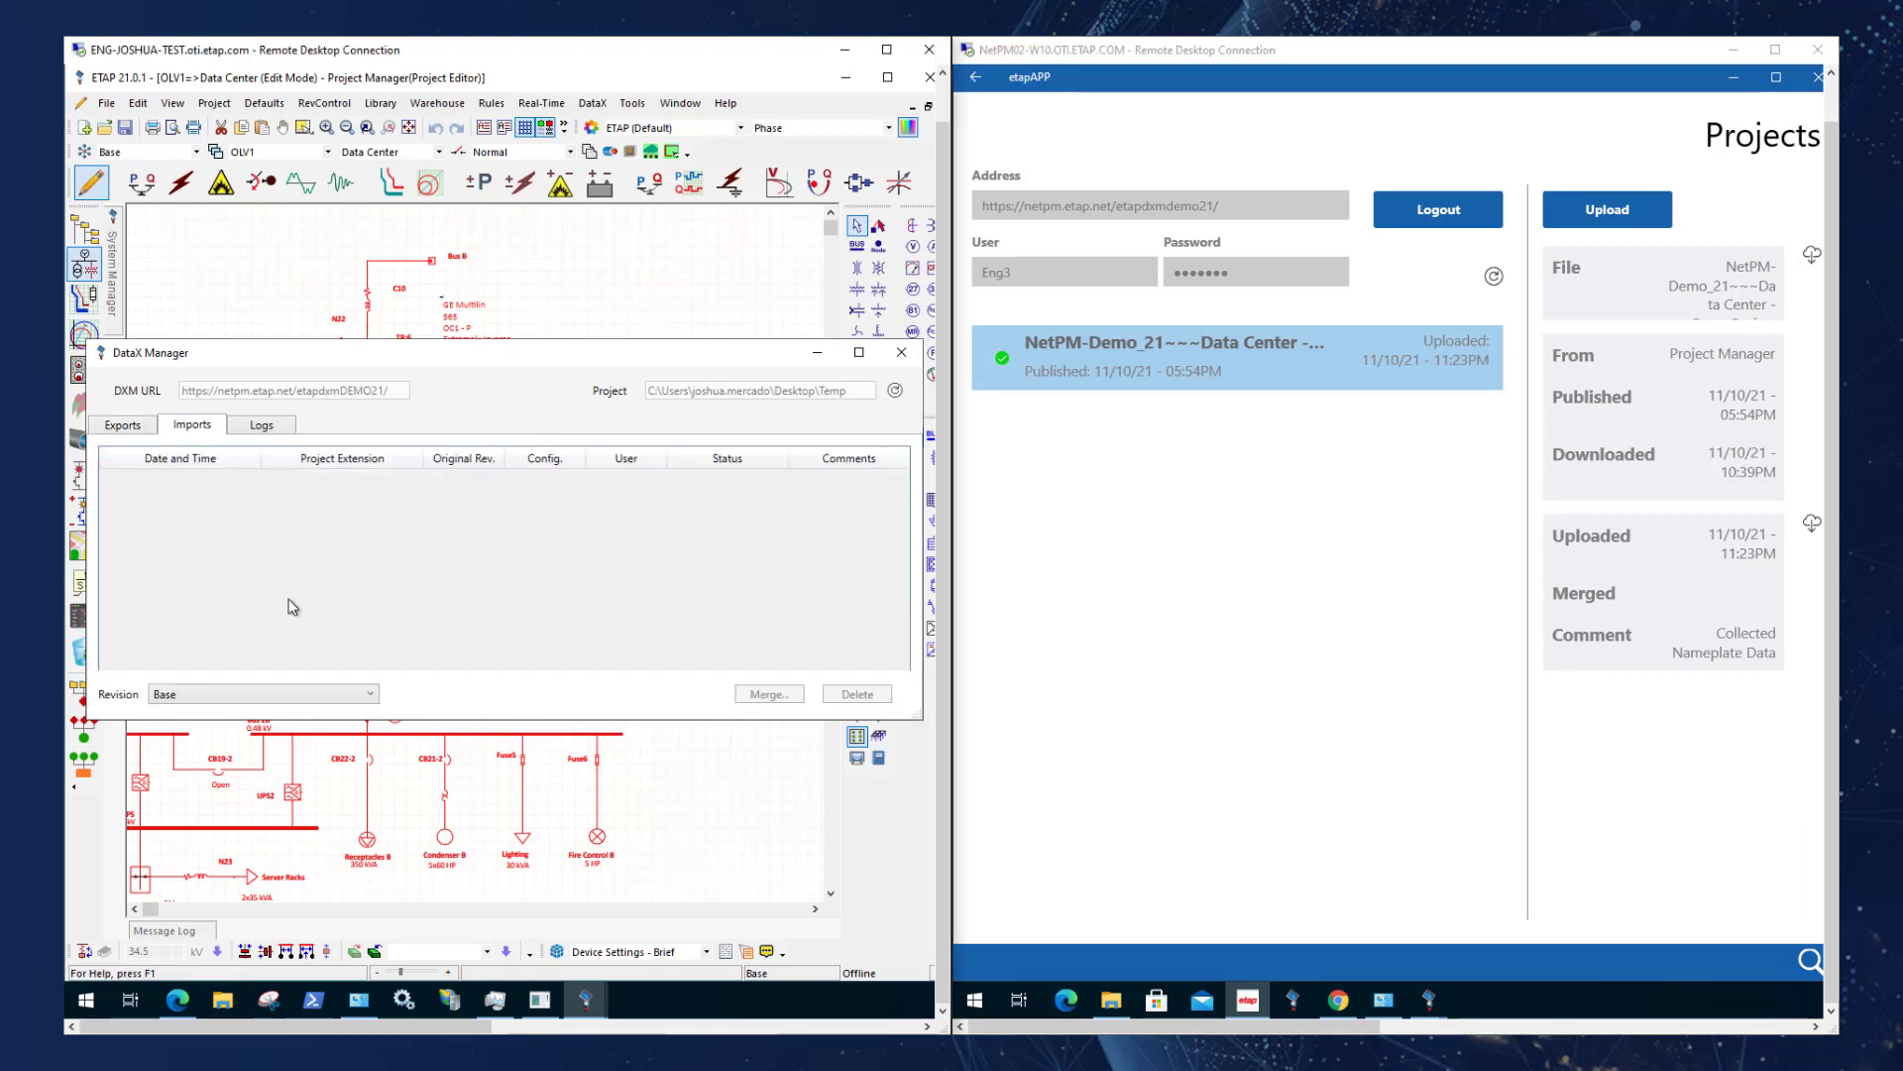
pyautogui.click(896, 393)
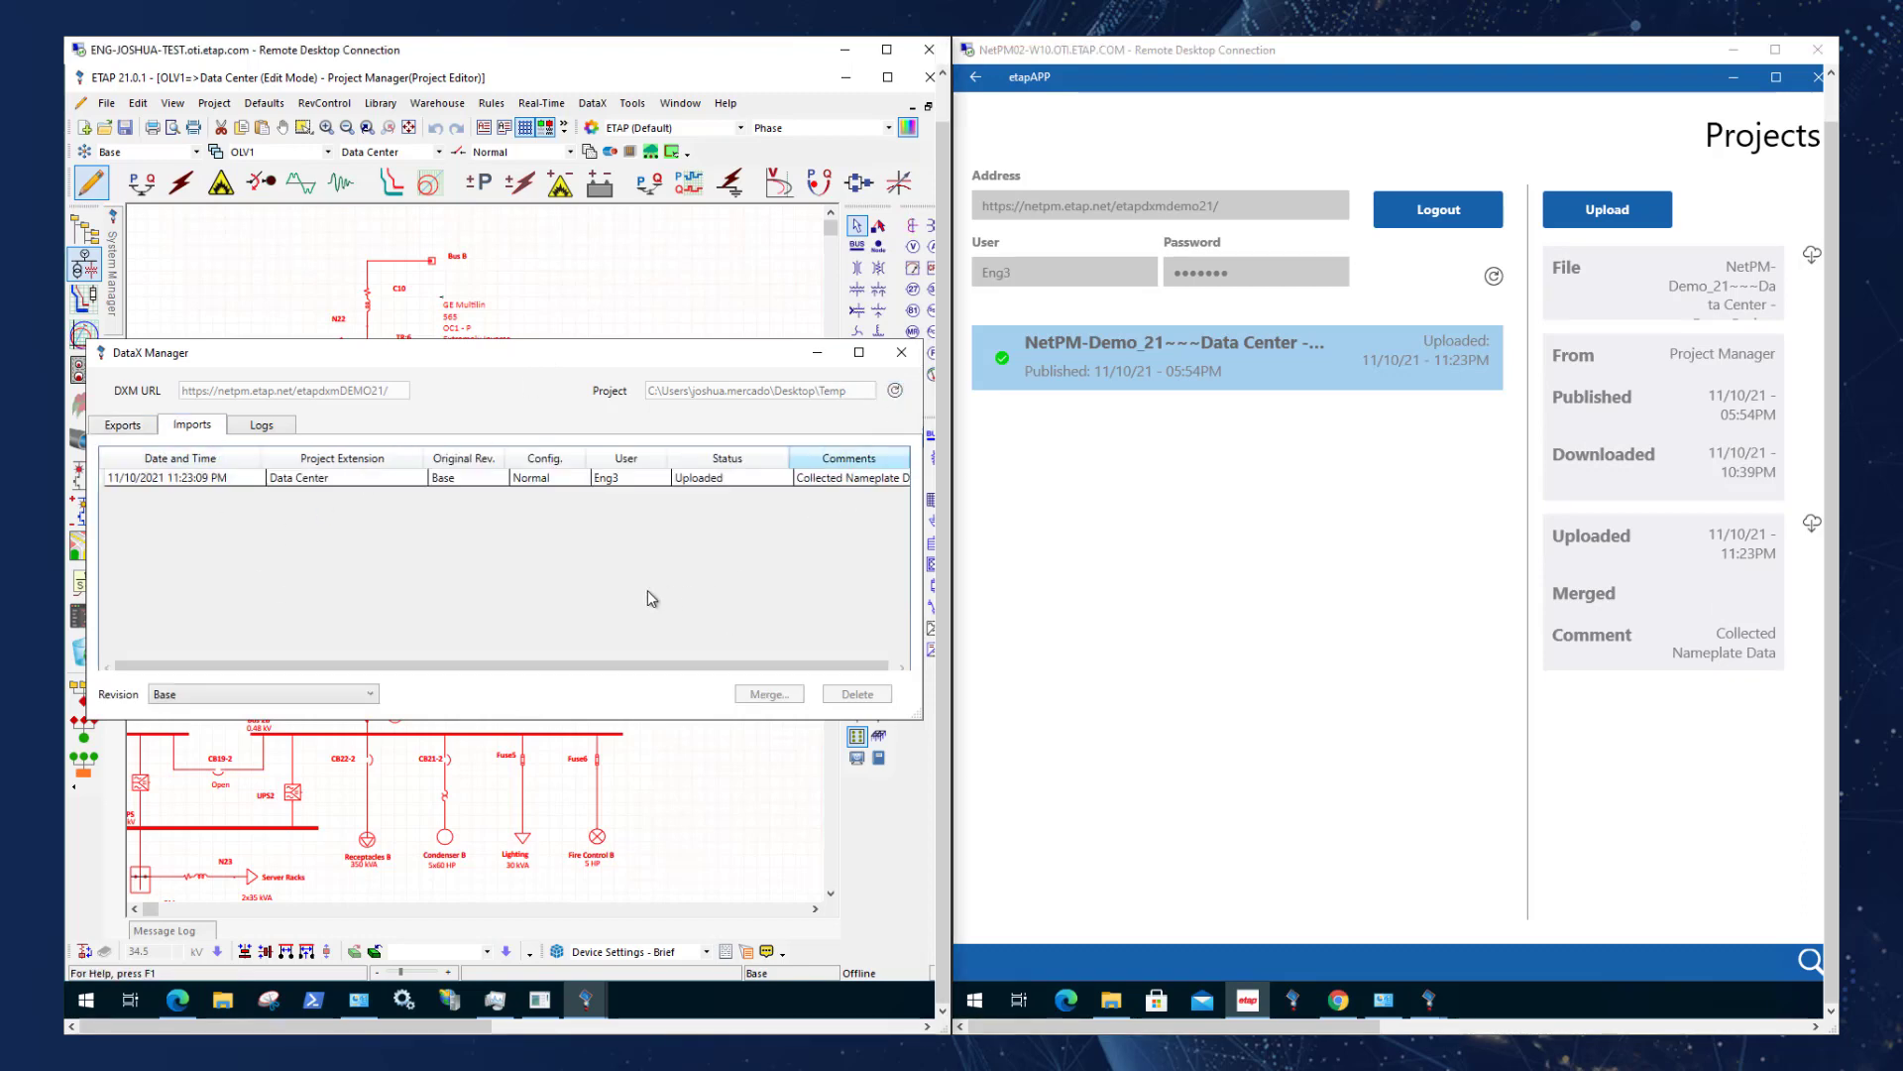
pyautogui.click(311, 479)
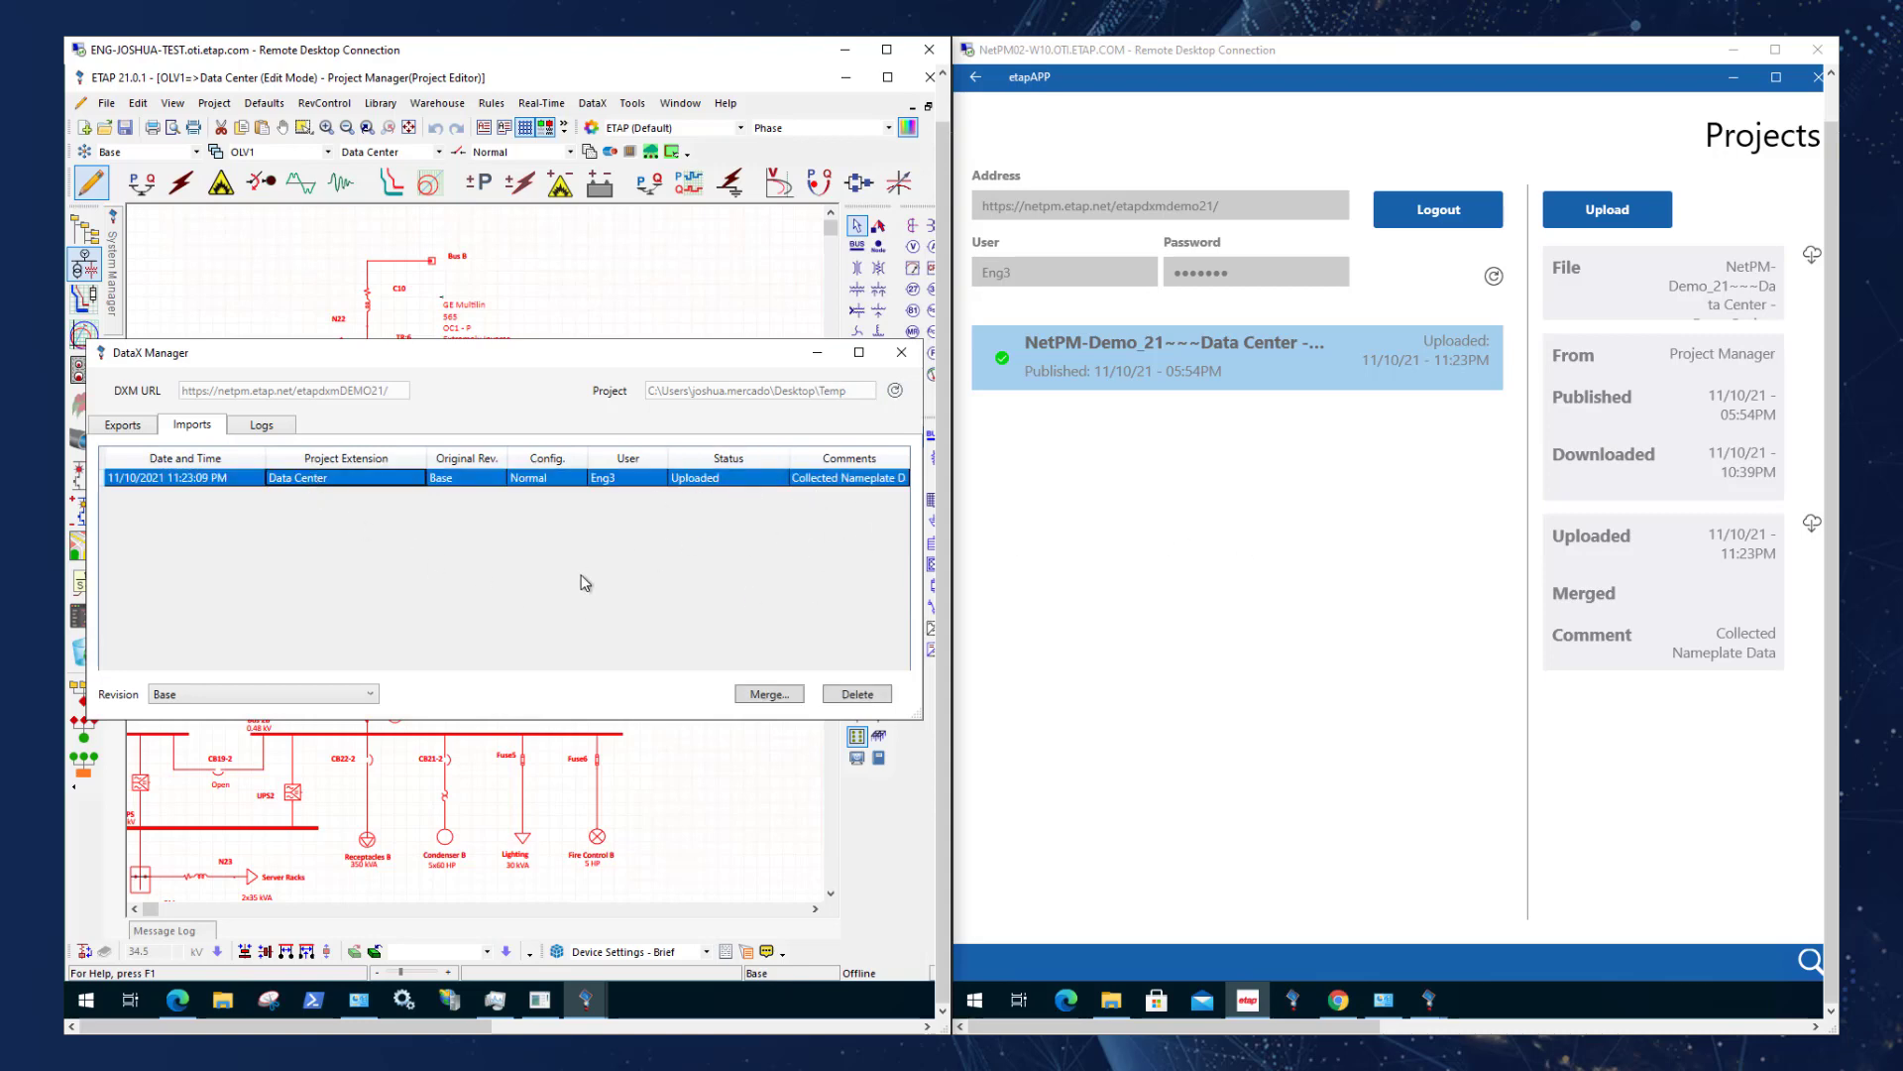
pyautogui.click(787, 694)
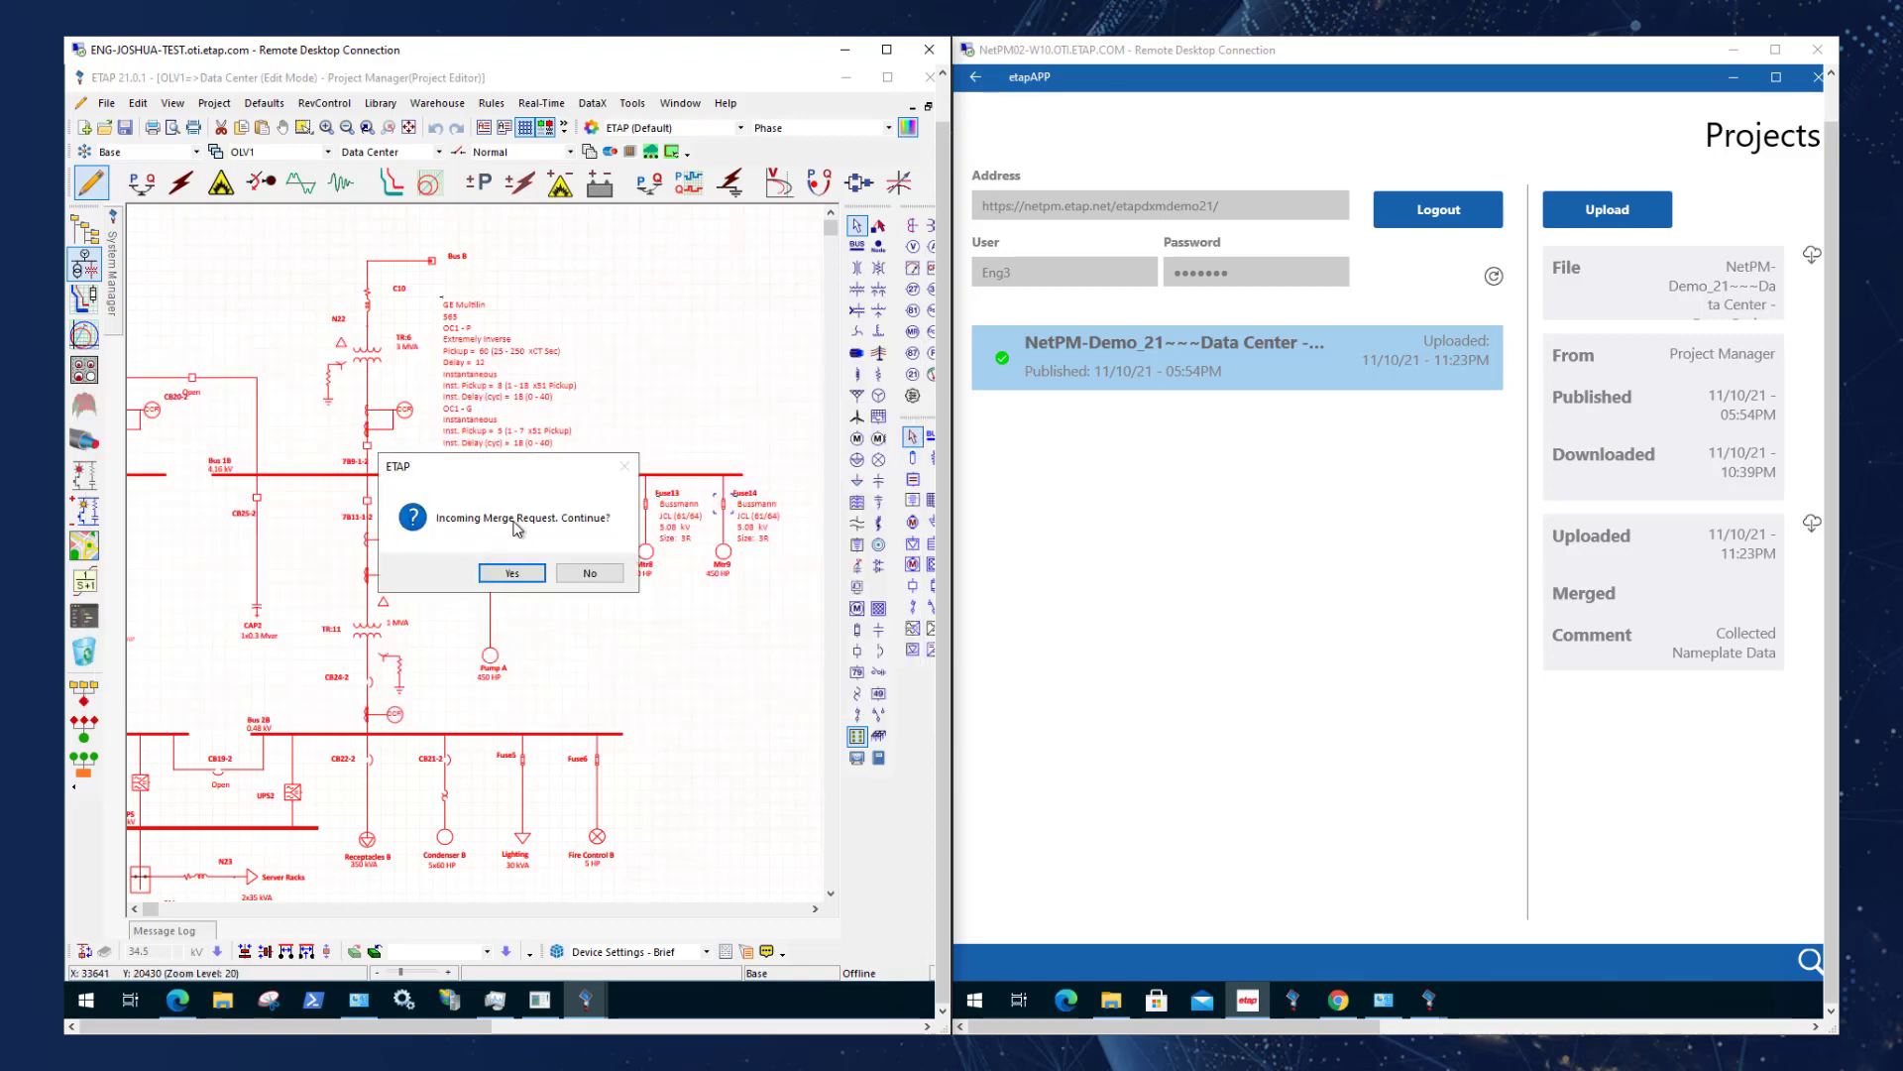
pyautogui.click(505, 572)
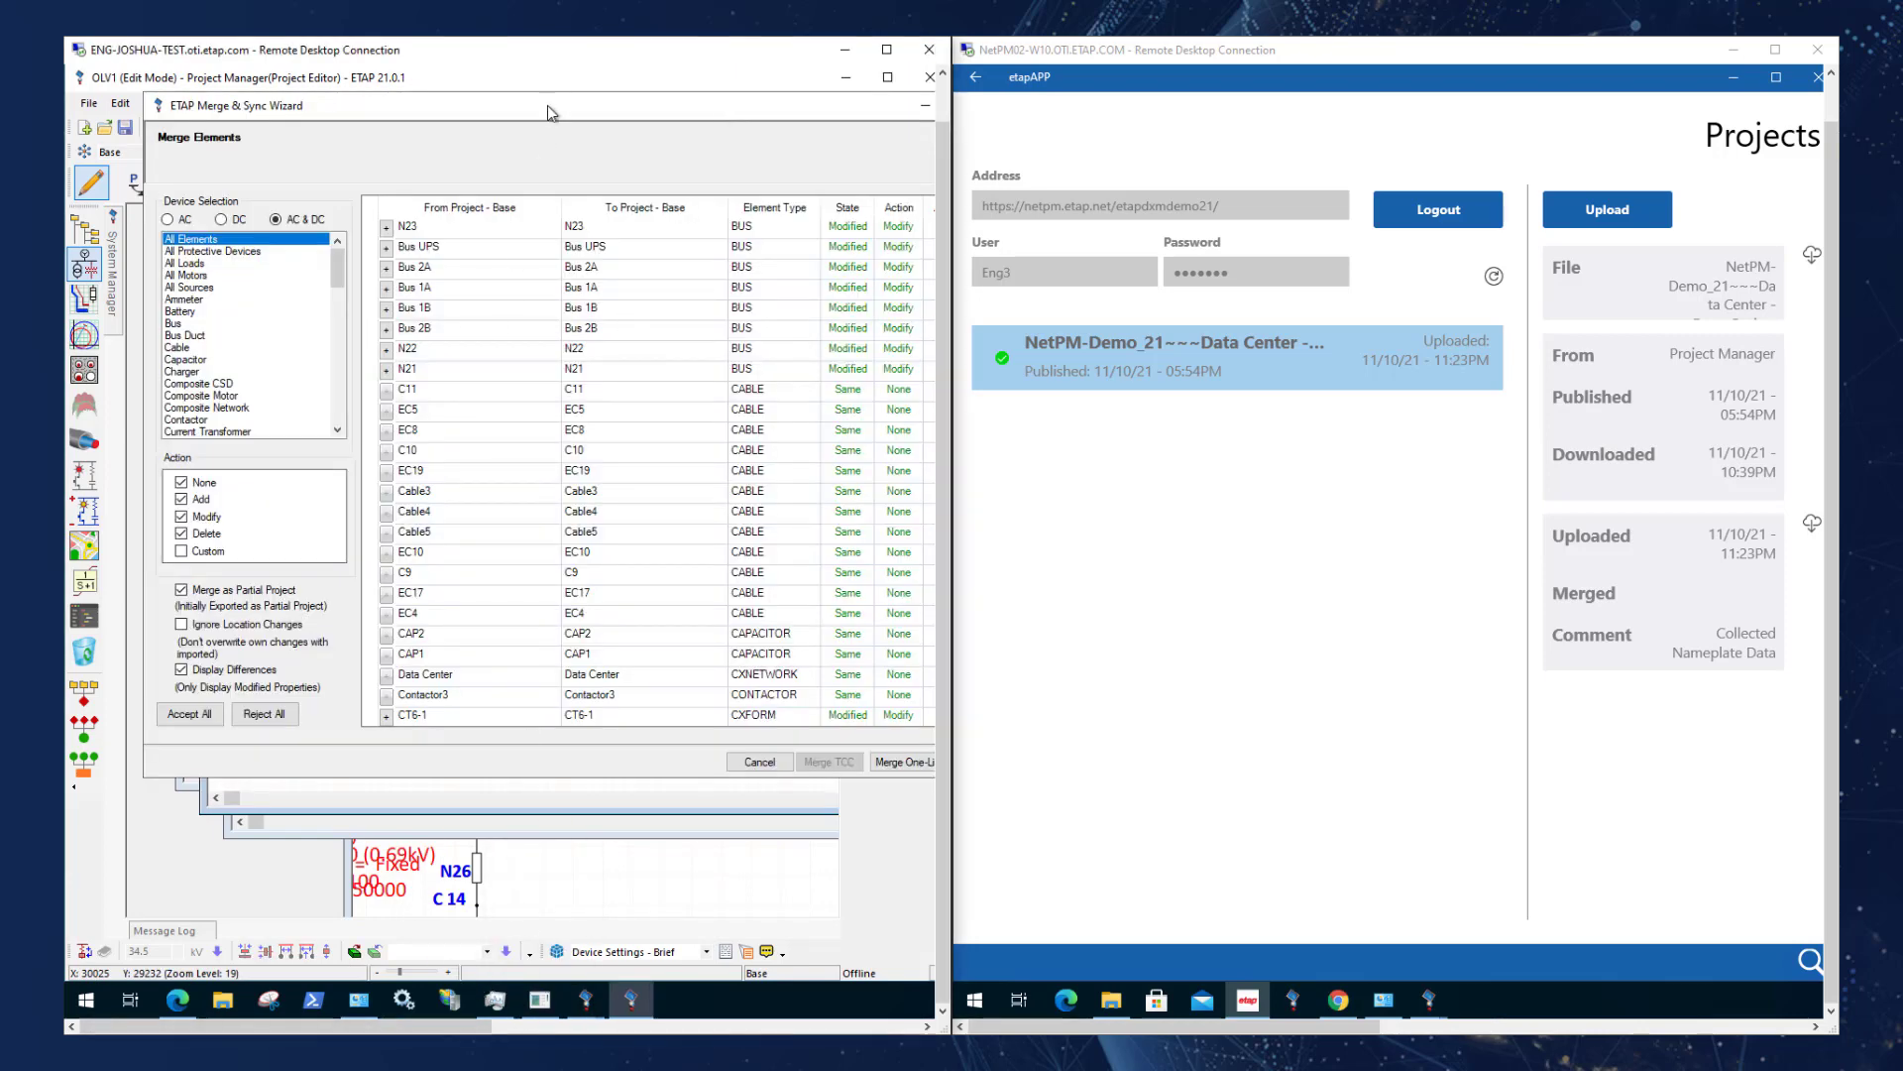
# Accept all element changes in the Merge & Sync Wizard and merge the one-line.
pyautogui.moveTo(521, 110); pyautogui.dragTo(447, 225)
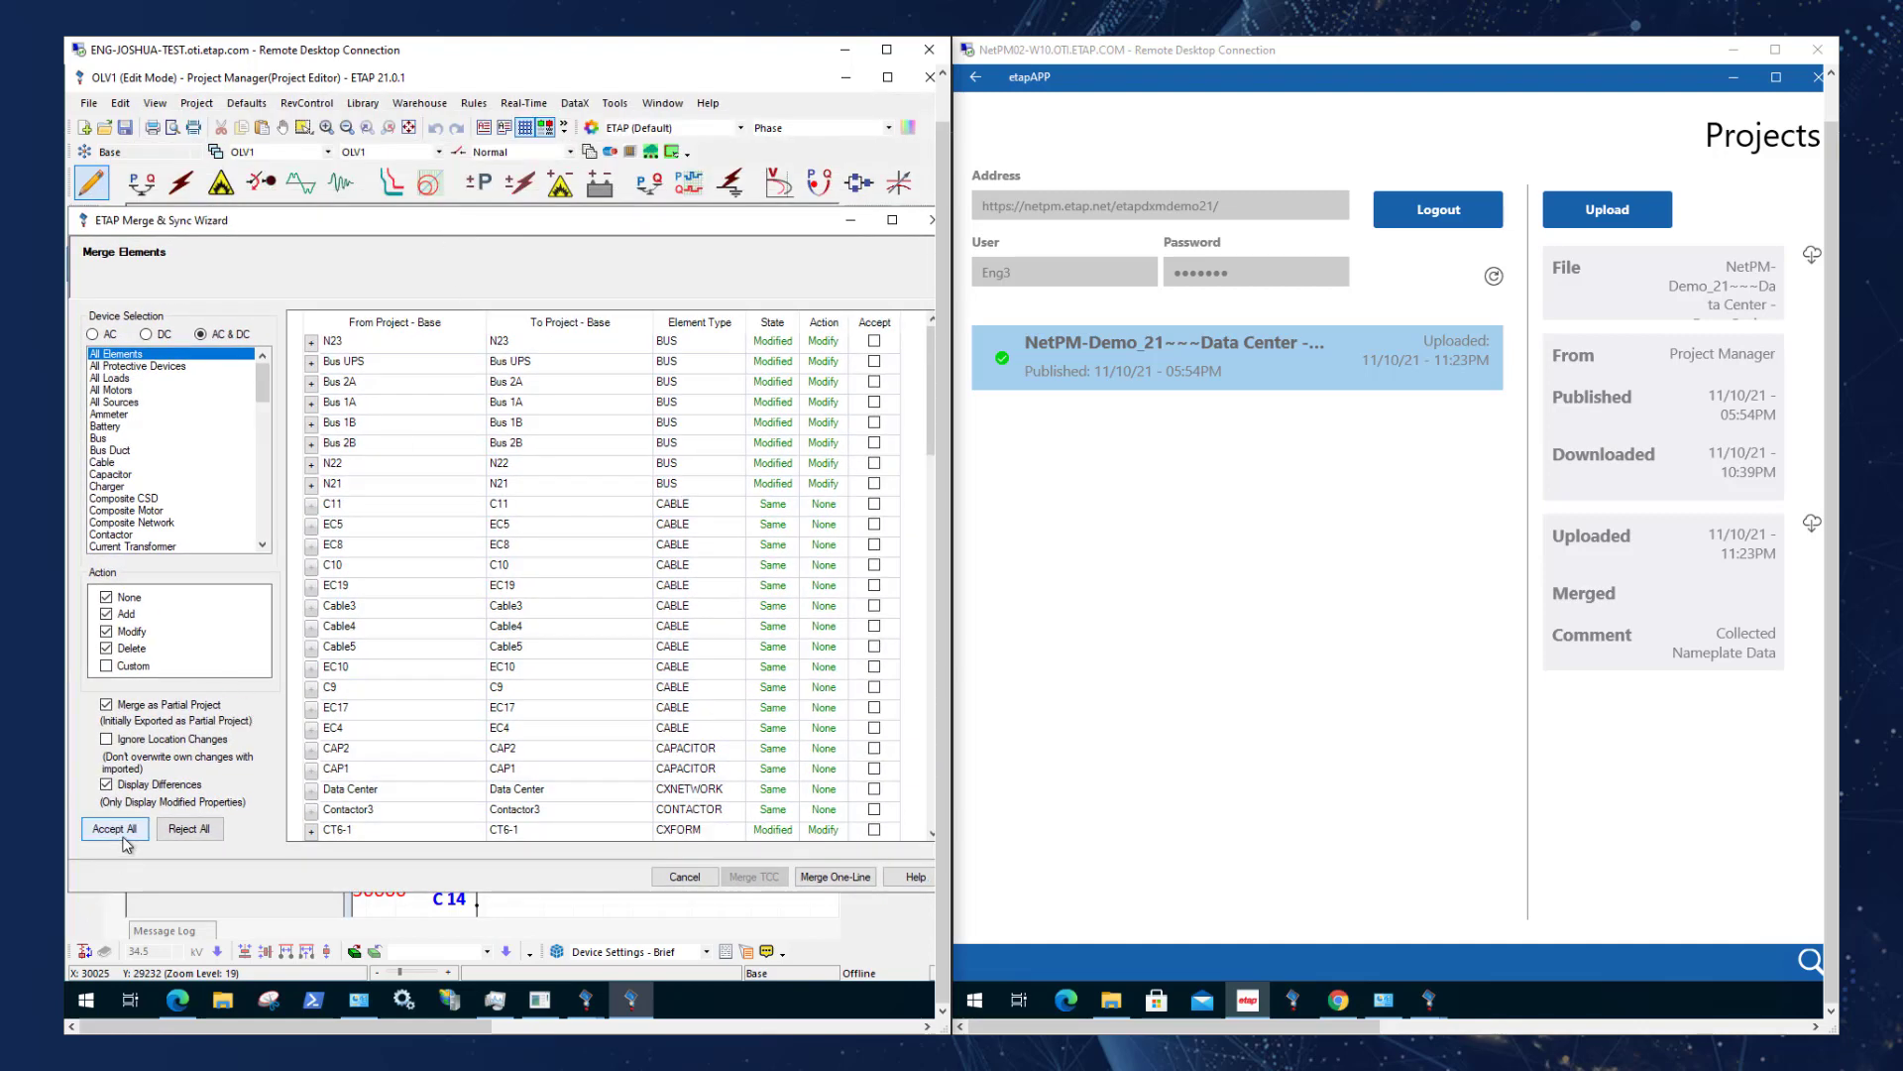
pyautogui.click(115, 828)
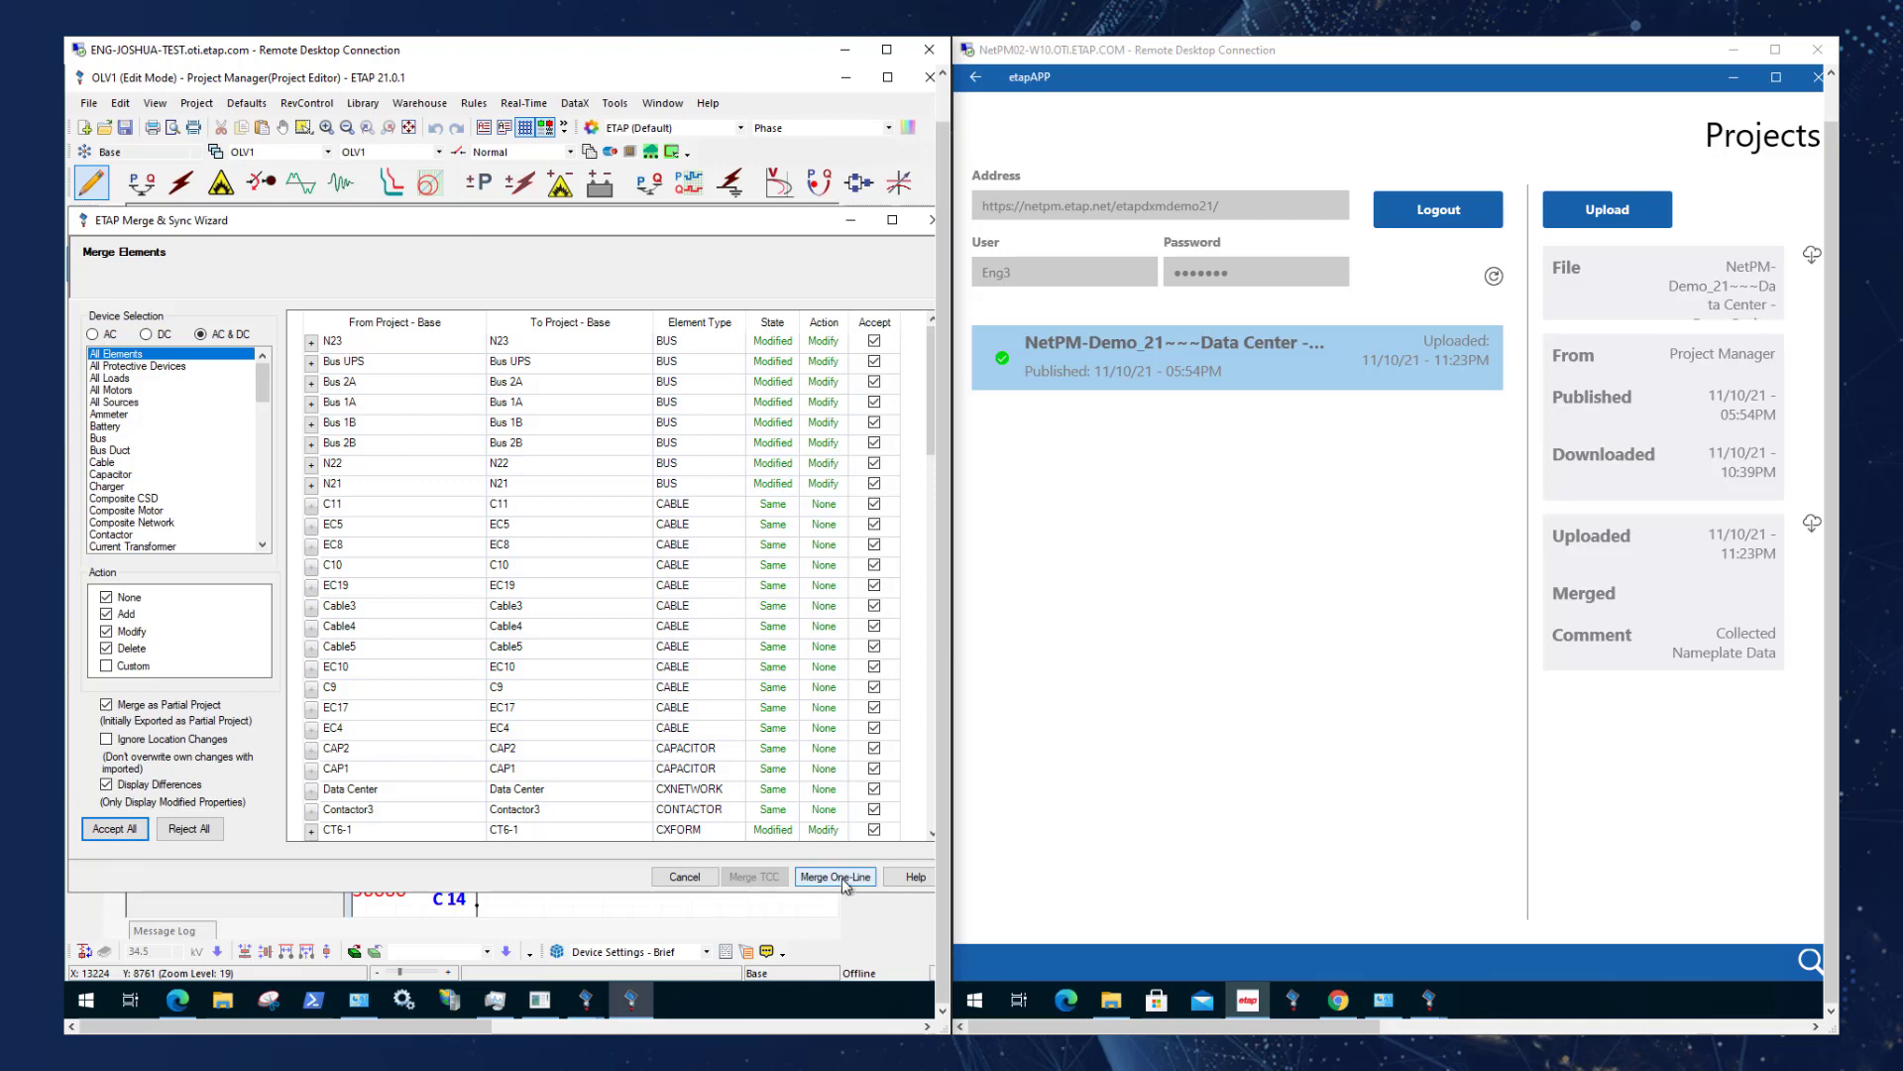
pyautogui.click(836, 876)
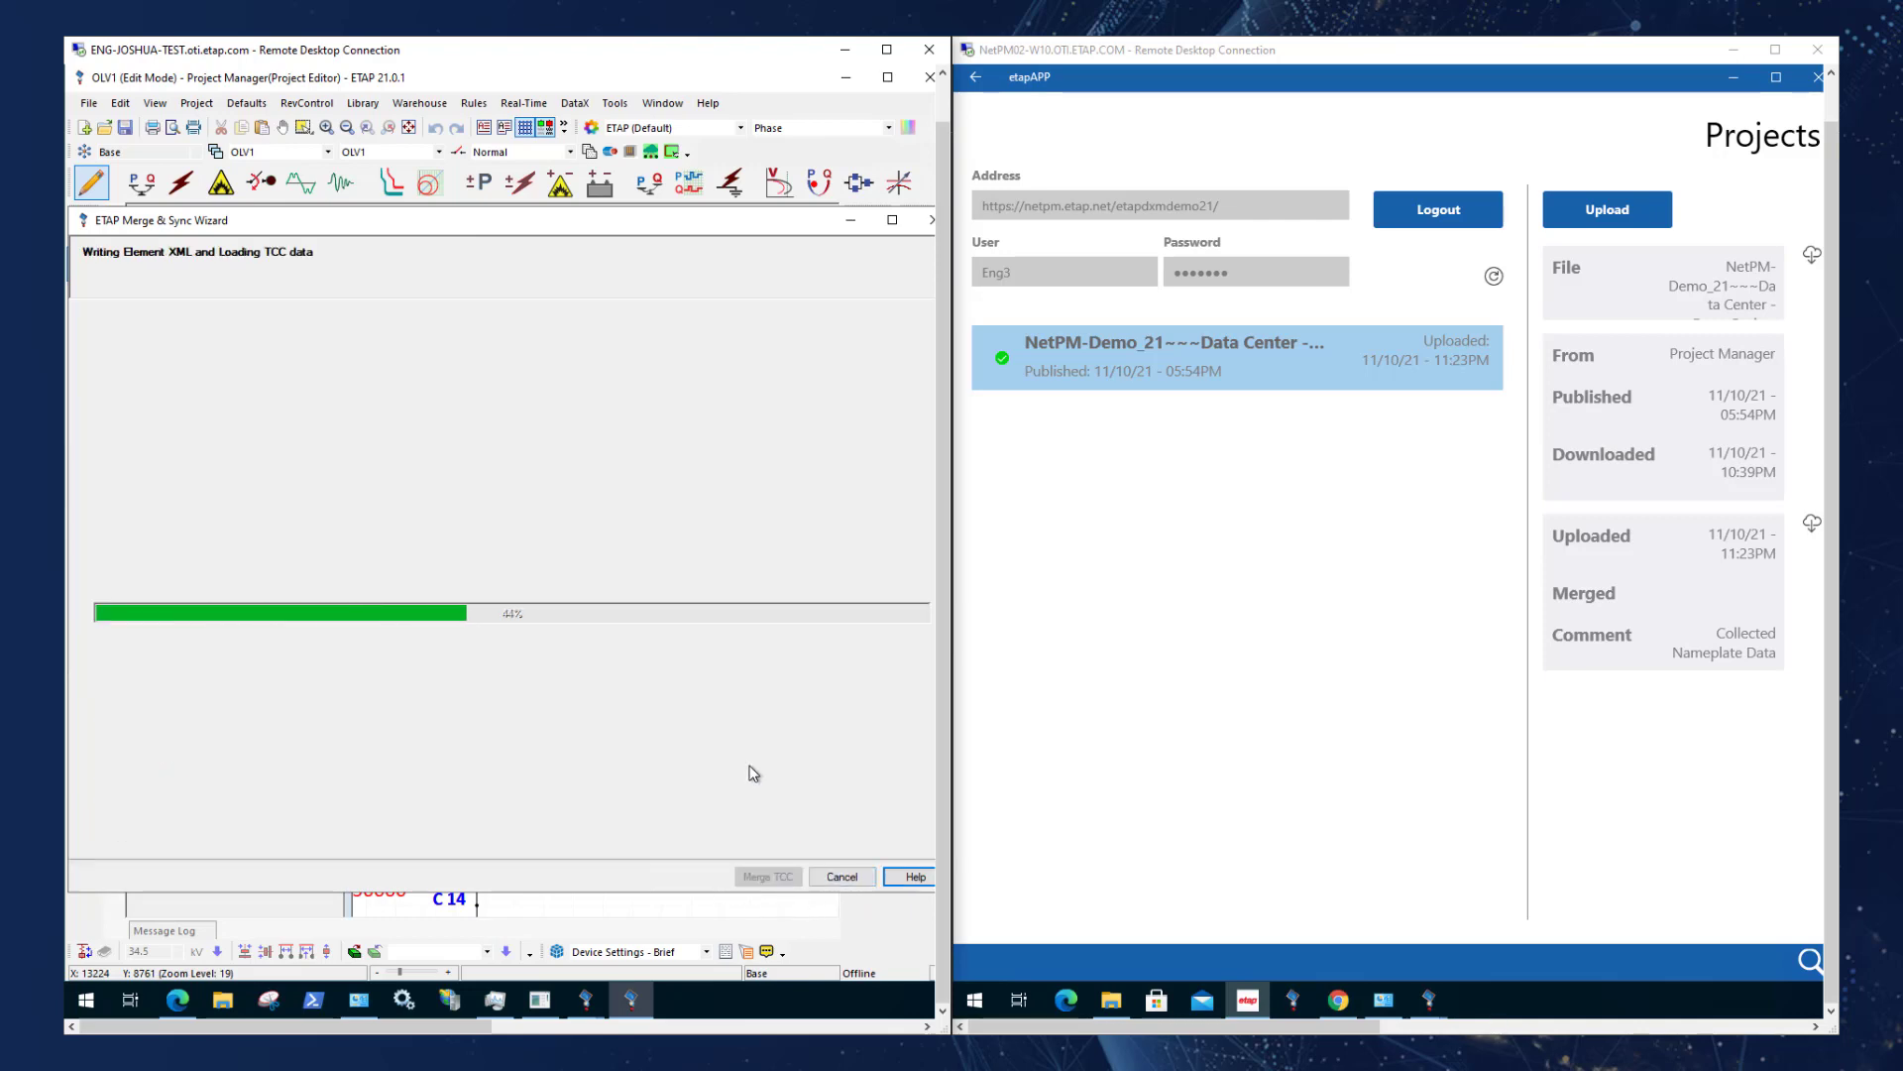
# Open the Data Center one-line in the Project Manager's session and find transformer TR:5 by its ID.
pyautogui.click(438, 152)
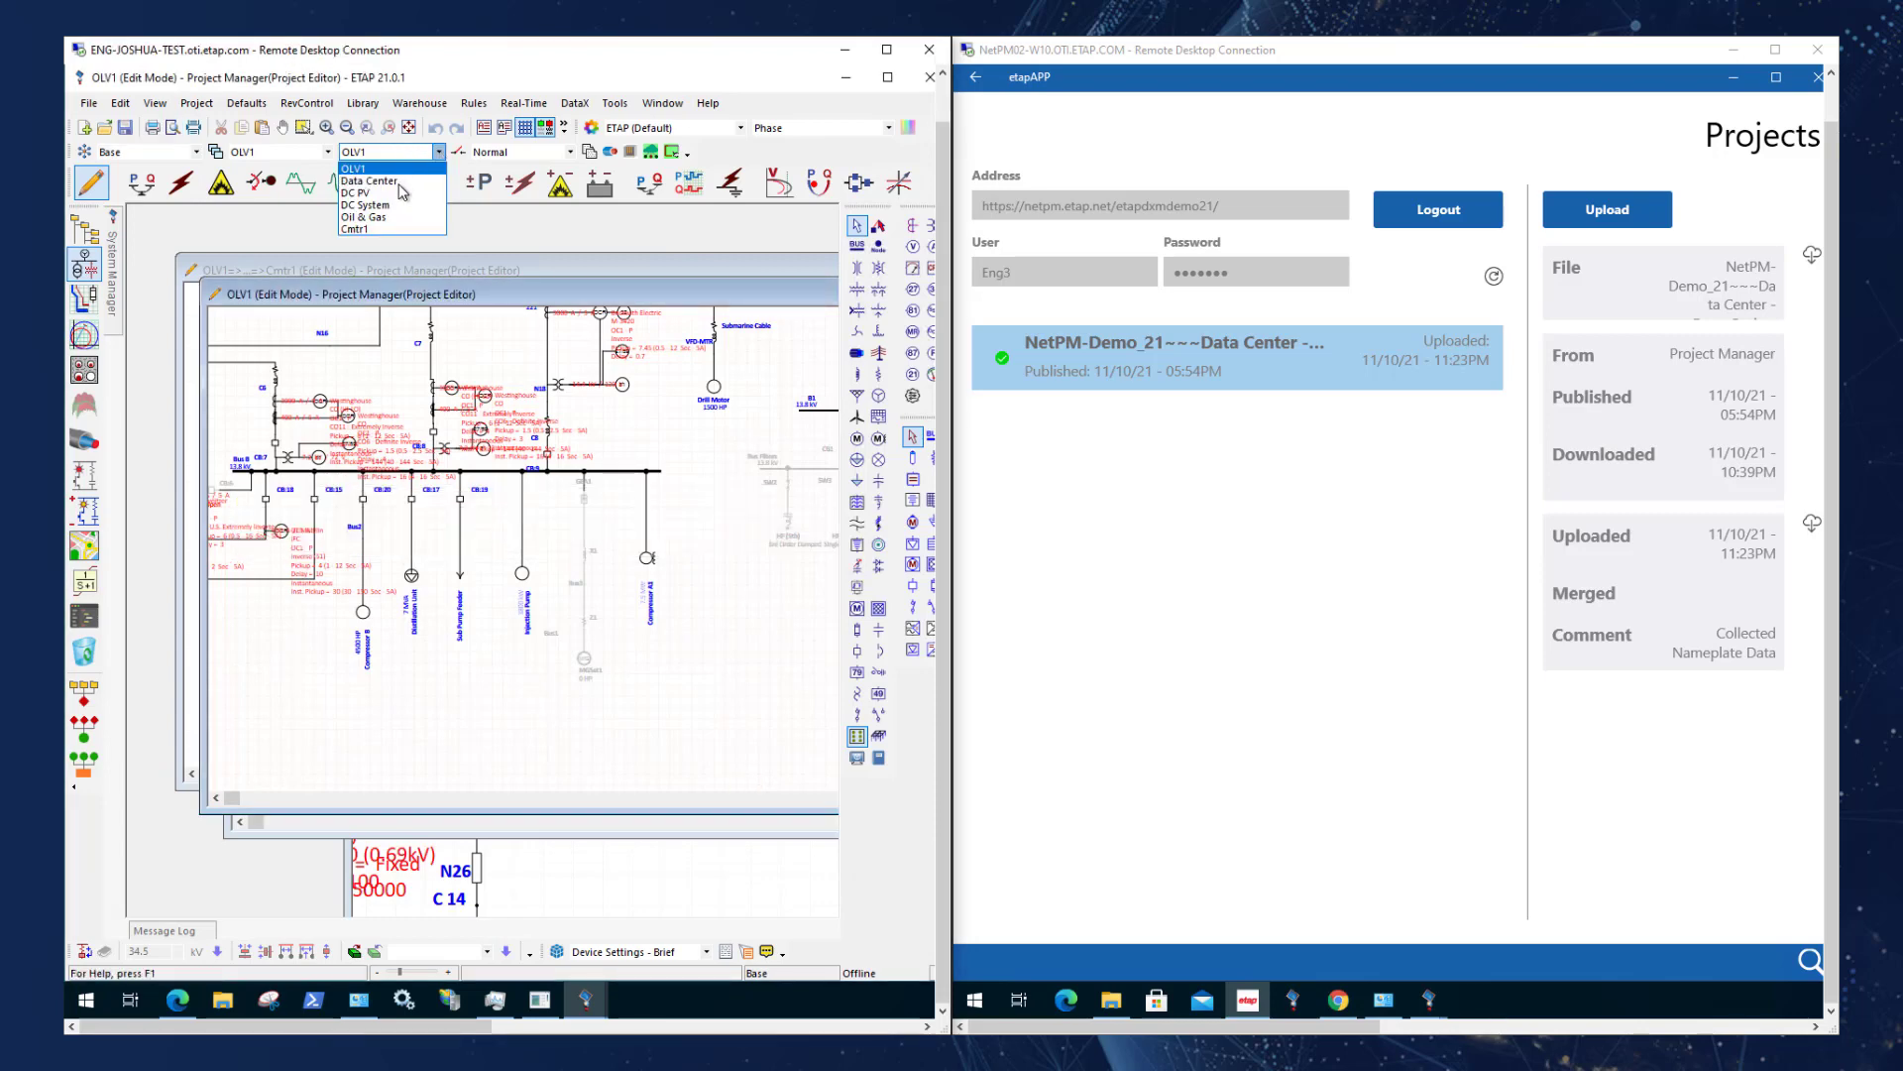
pyautogui.click(402, 181)
pyautogui.hotkey('ctrl', 'f')
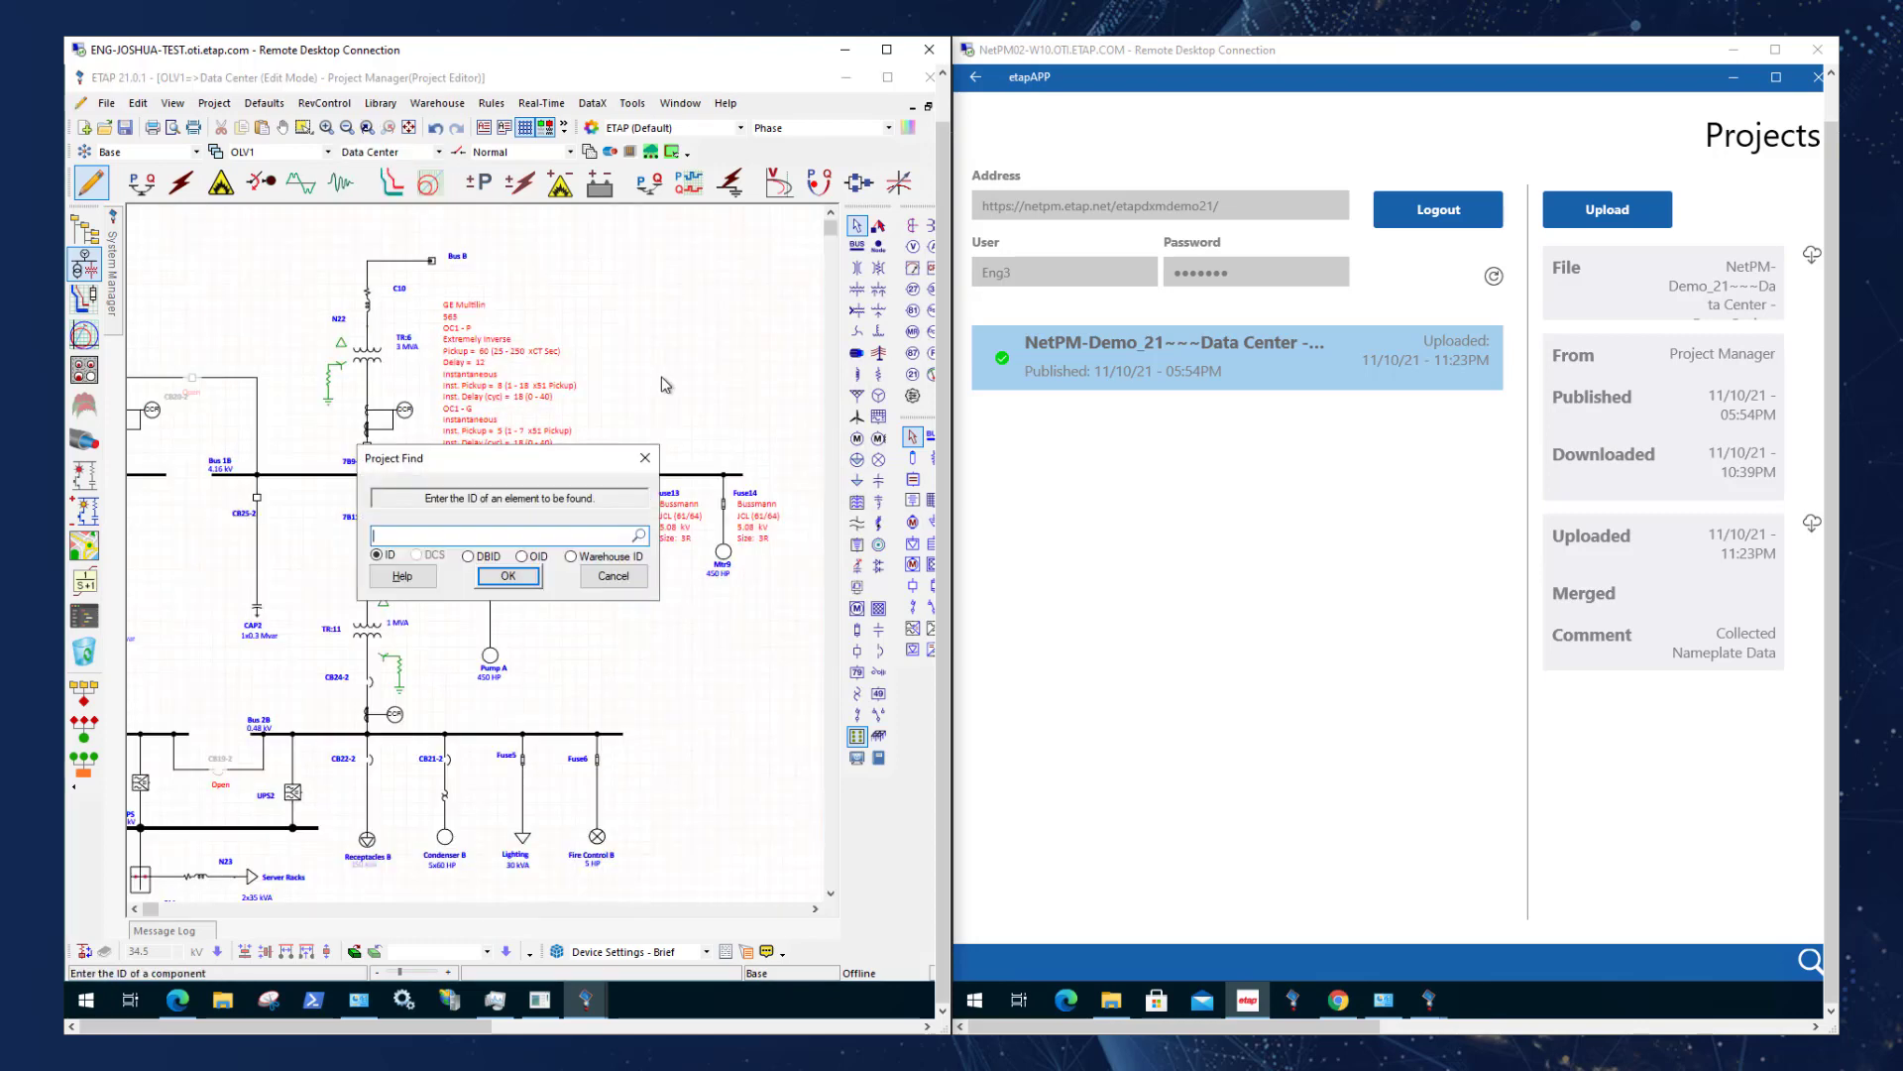
pyautogui.write('TR:')
pyautogui.press('Down')
pyautogui.press('Down')
pyautogui.press('Down')
pyautogui.press('Down')
pyautogui.press('Down')
pyautogui.press('Down')
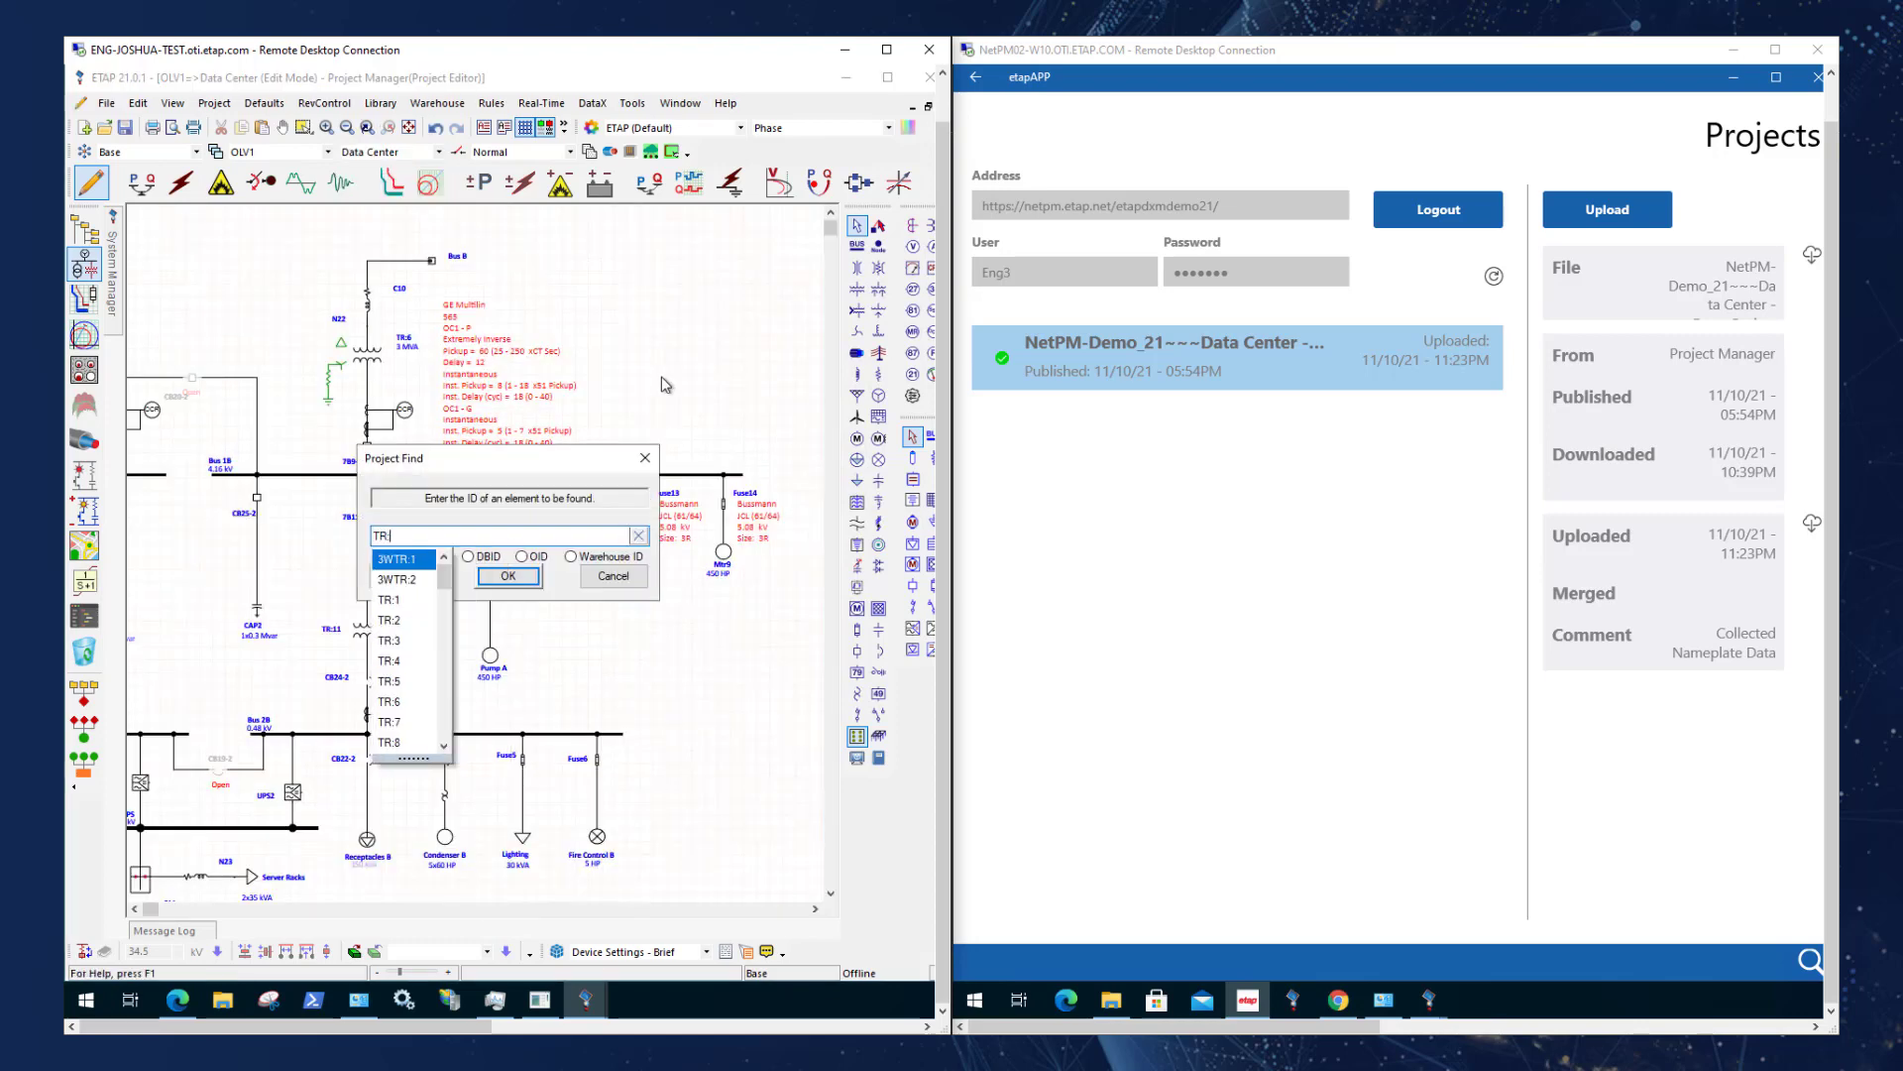
pyautogui.press('Down')
pyautogui.press('Return')
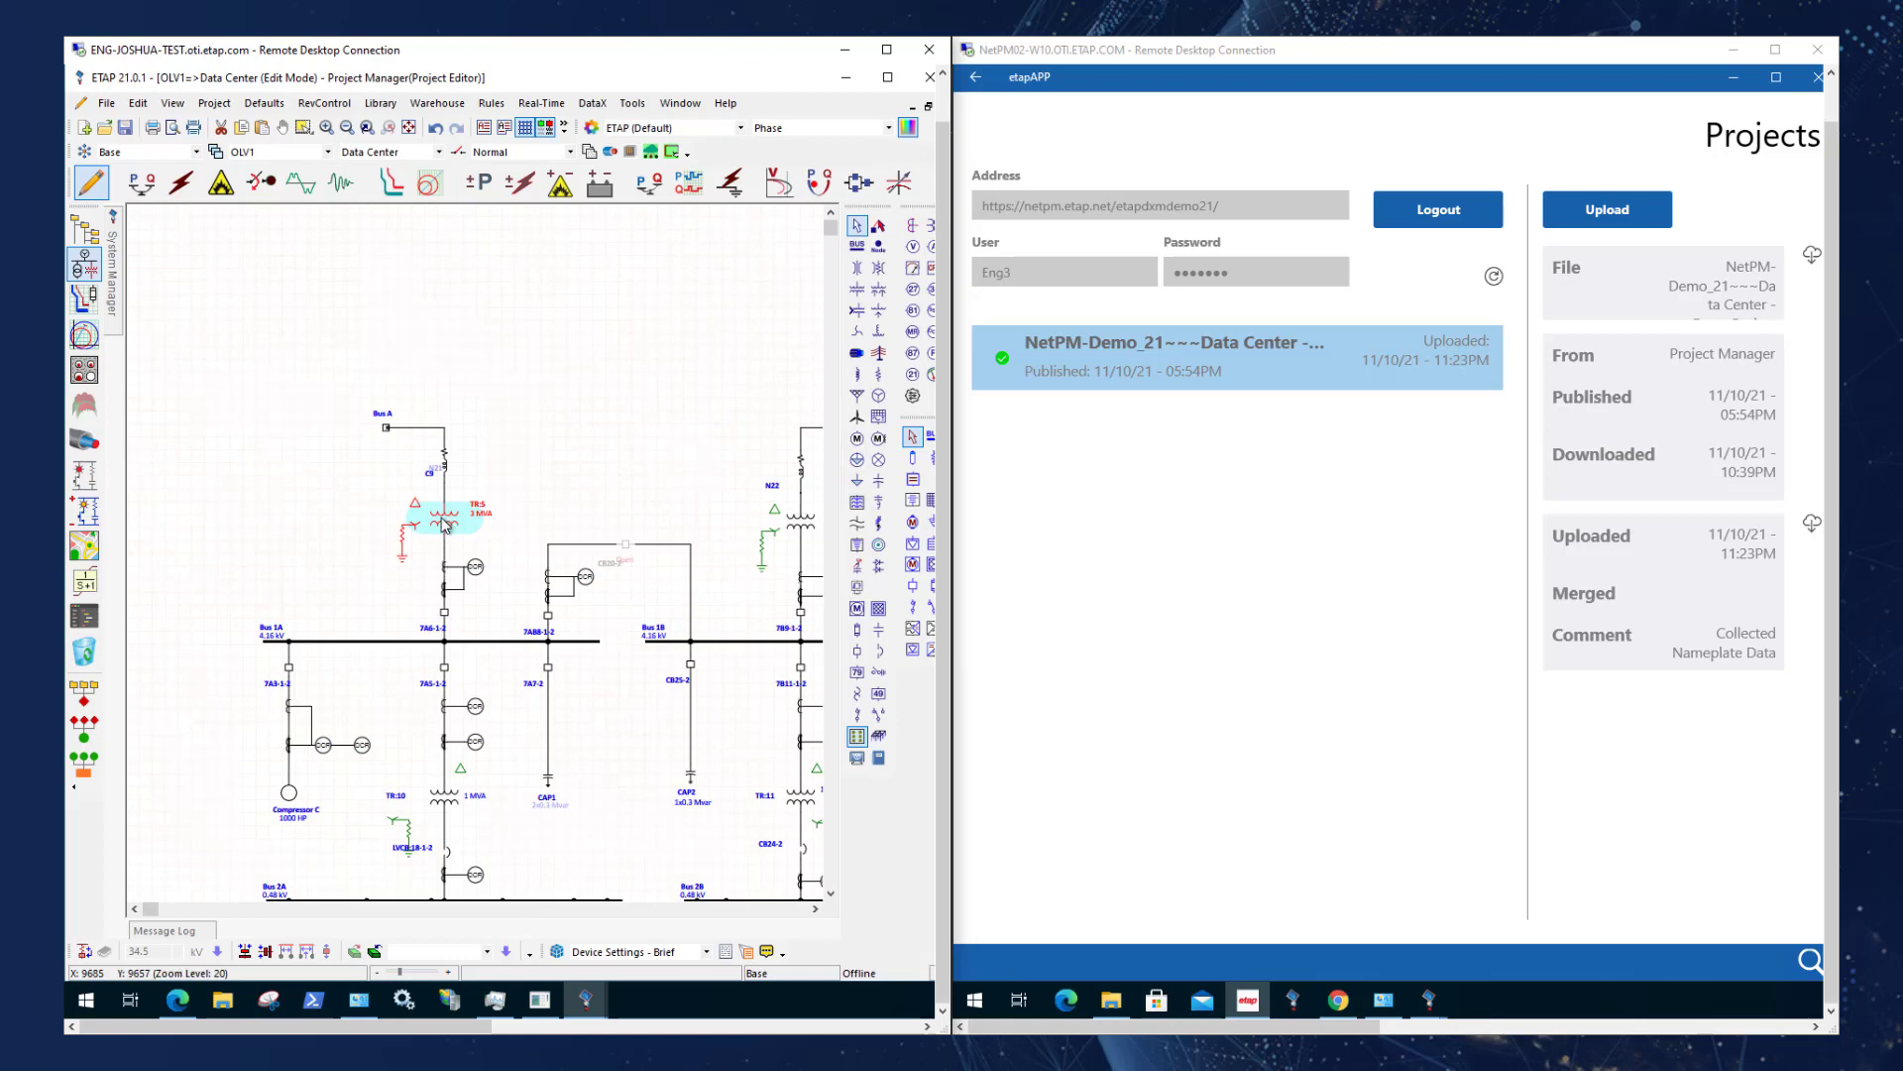
# Open the Nameplate hyperlink attached to transformer TR:5 in the Project Manager's project.
pyautogui.rightClick(443, 525)
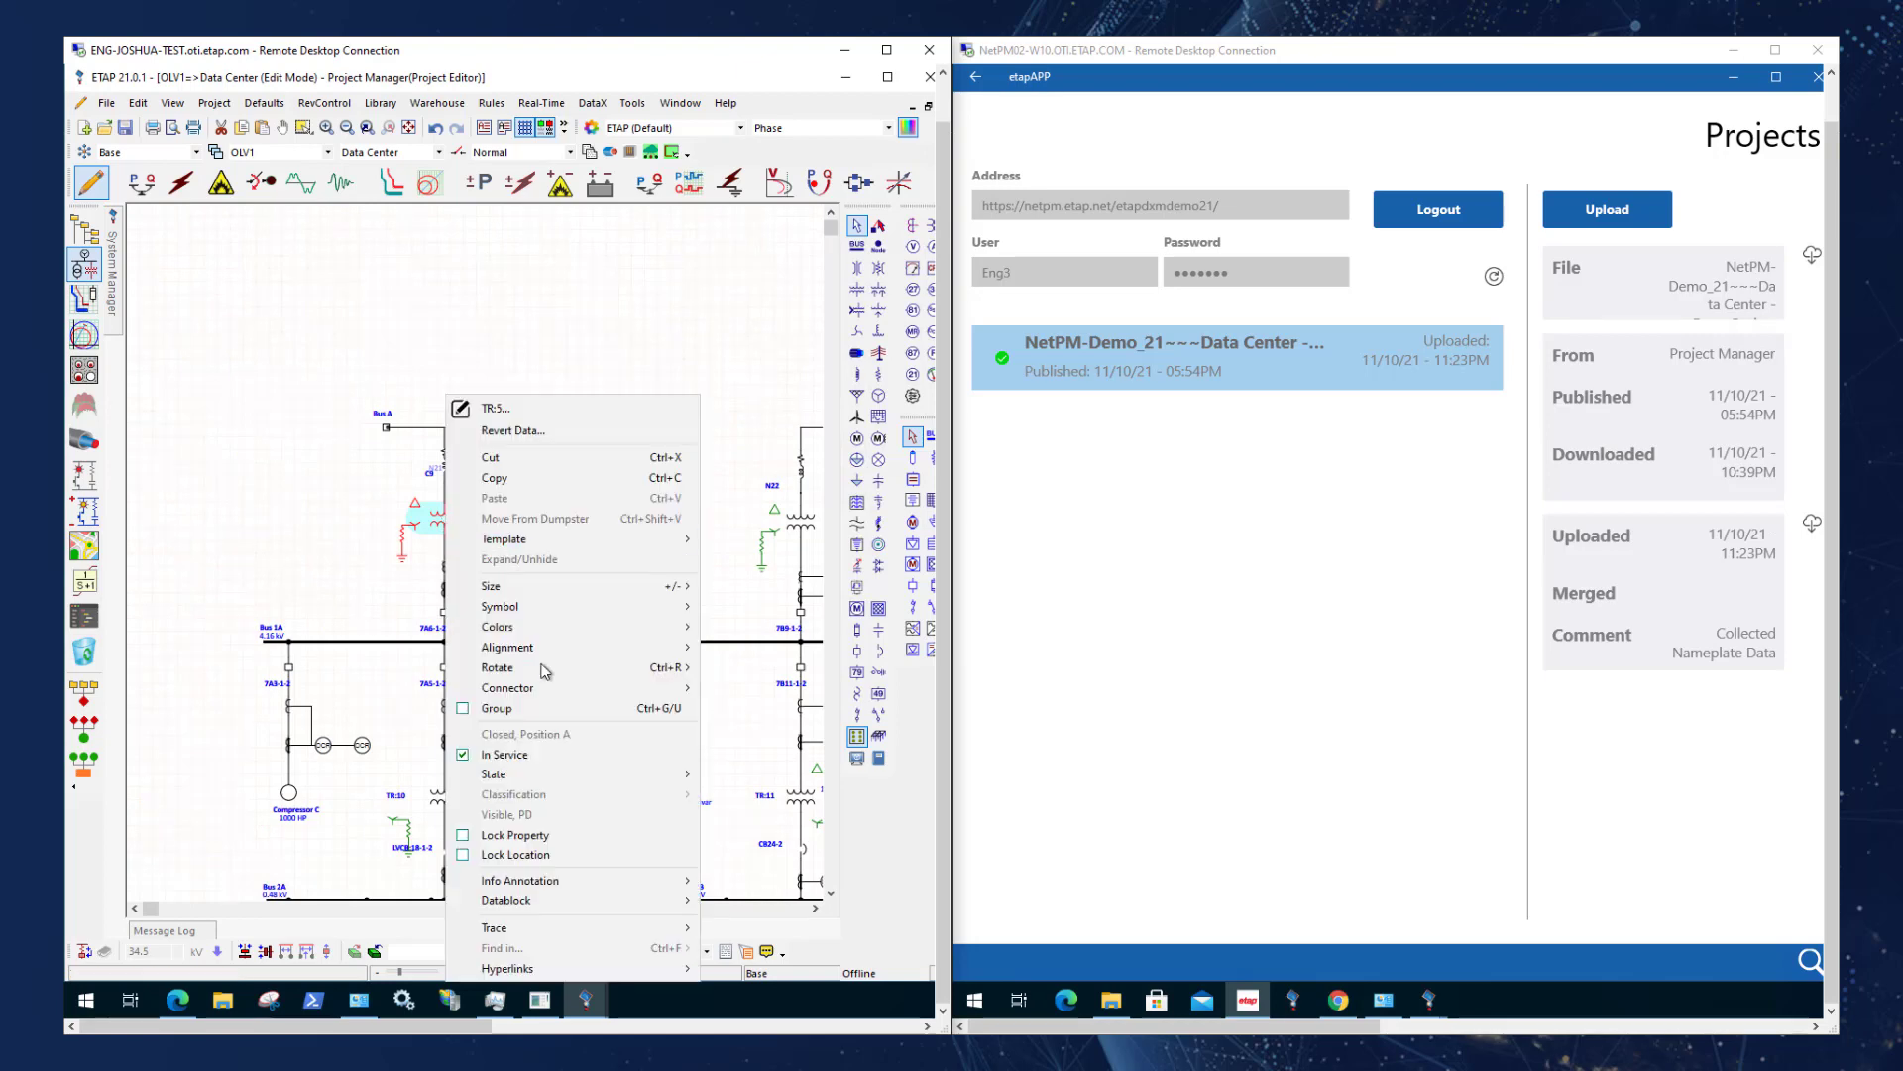
pyautogui.moveTo(549, 975)
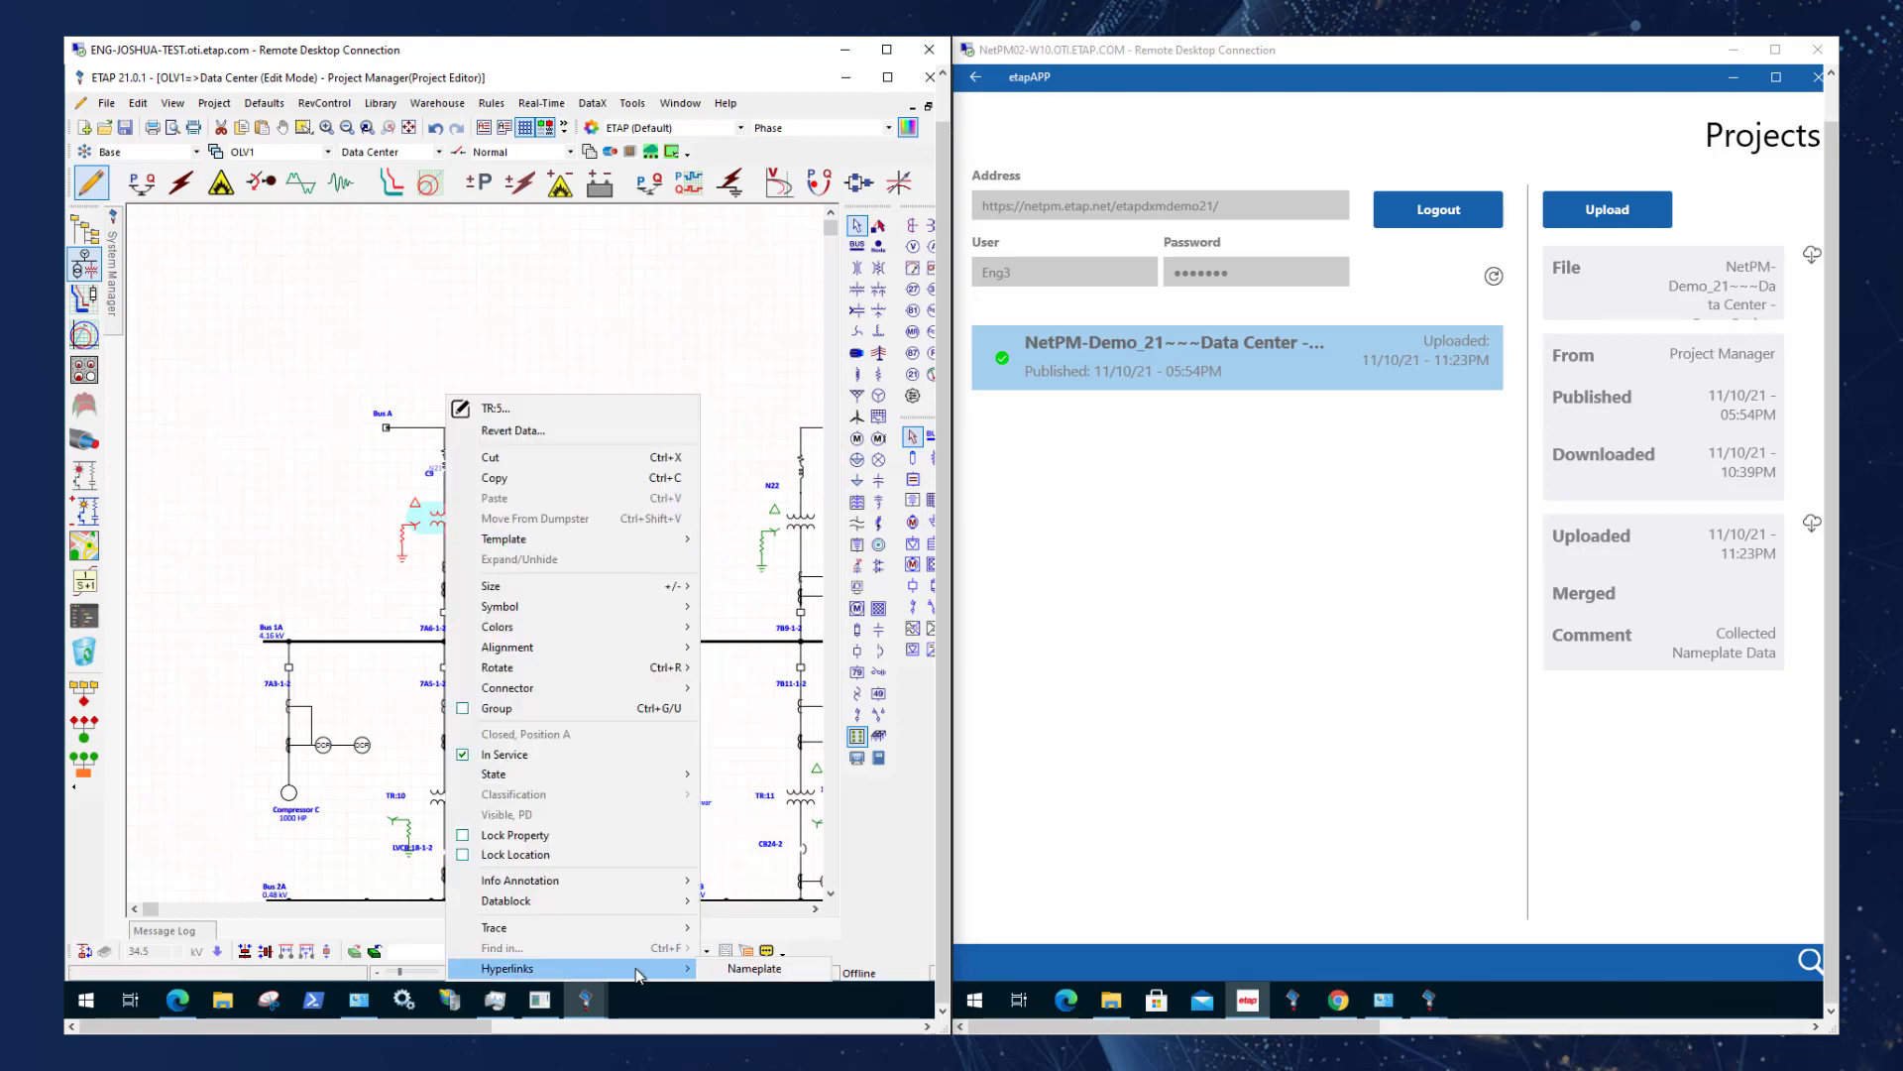
pyautogui.click(744, 973)
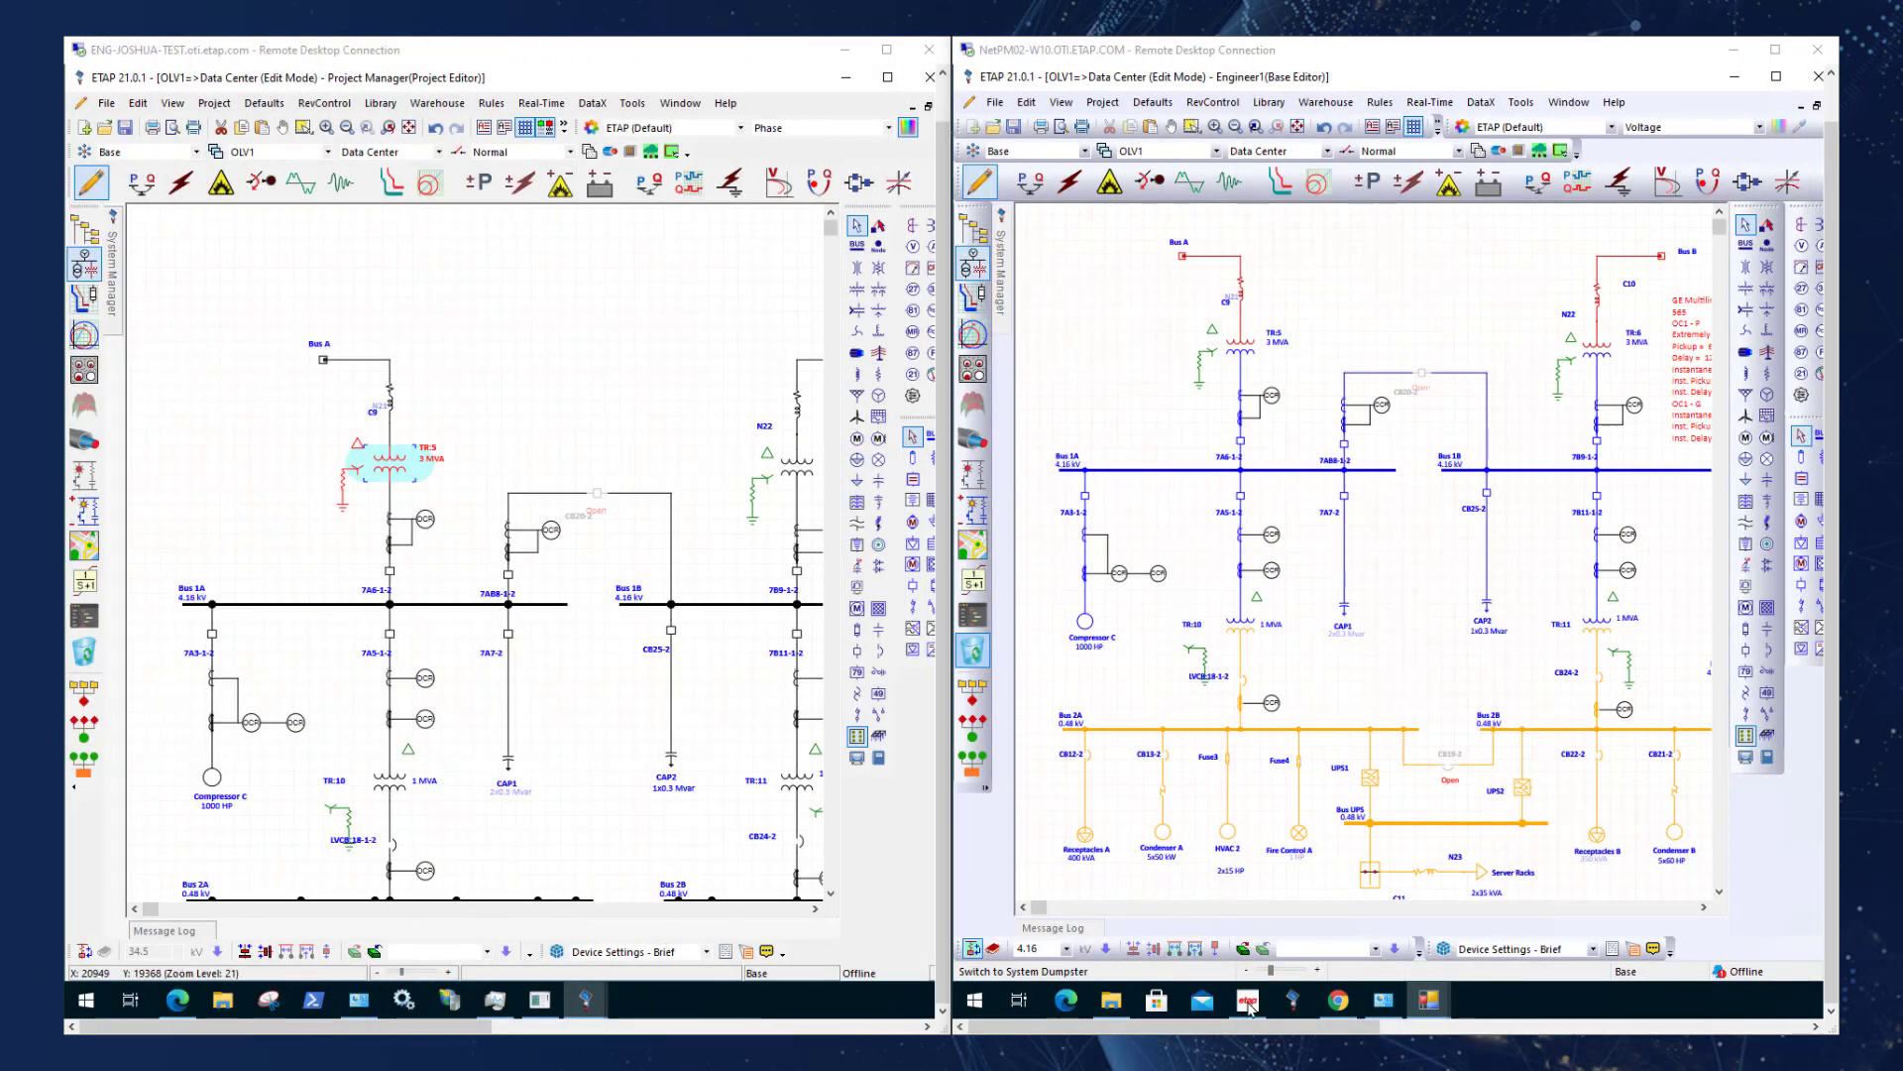
# In the Engineer1 ETAP session, view the Nameplate hyperlink picture of transformer TR:5 and close the photo.
pyautogui.click(1317, 339)
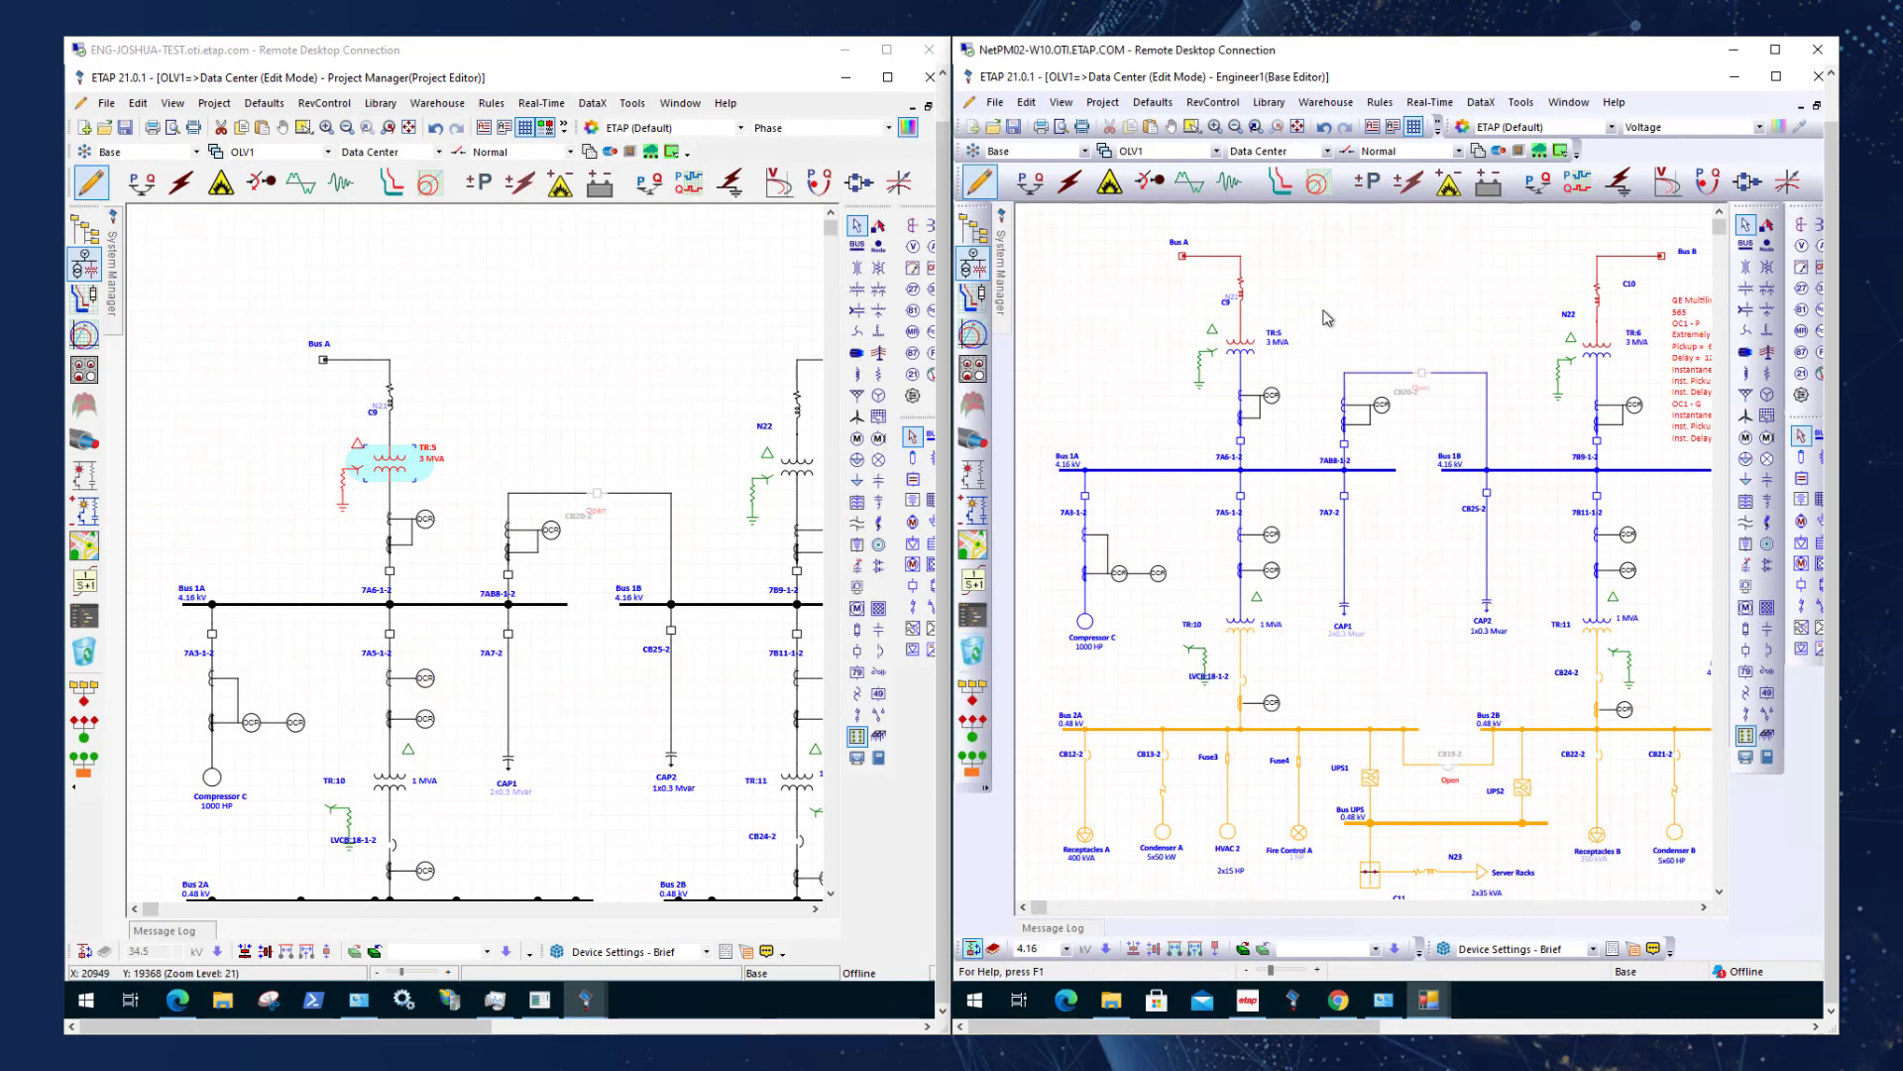
pyautogui.click(1239, 347)
pyautogui.rightClick(1251, 352)
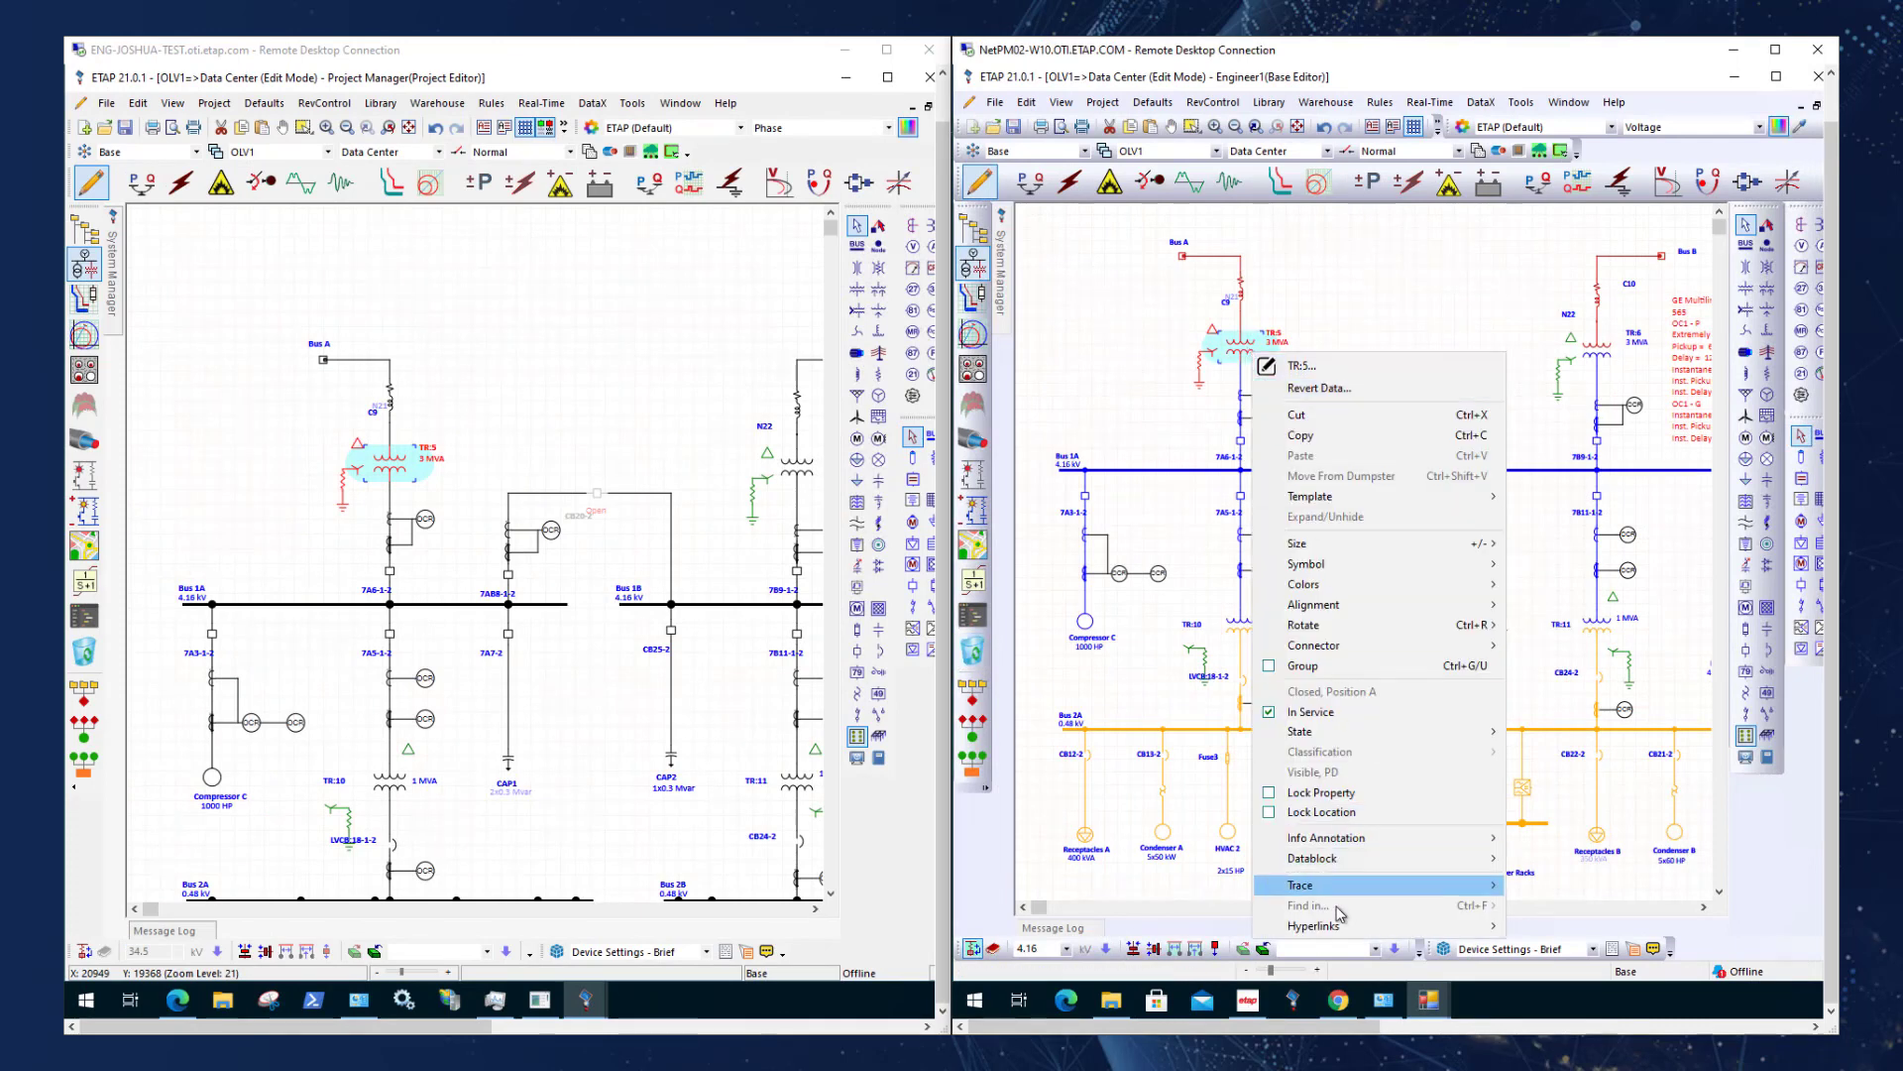
pyautogui.moveTo(1378, 926)
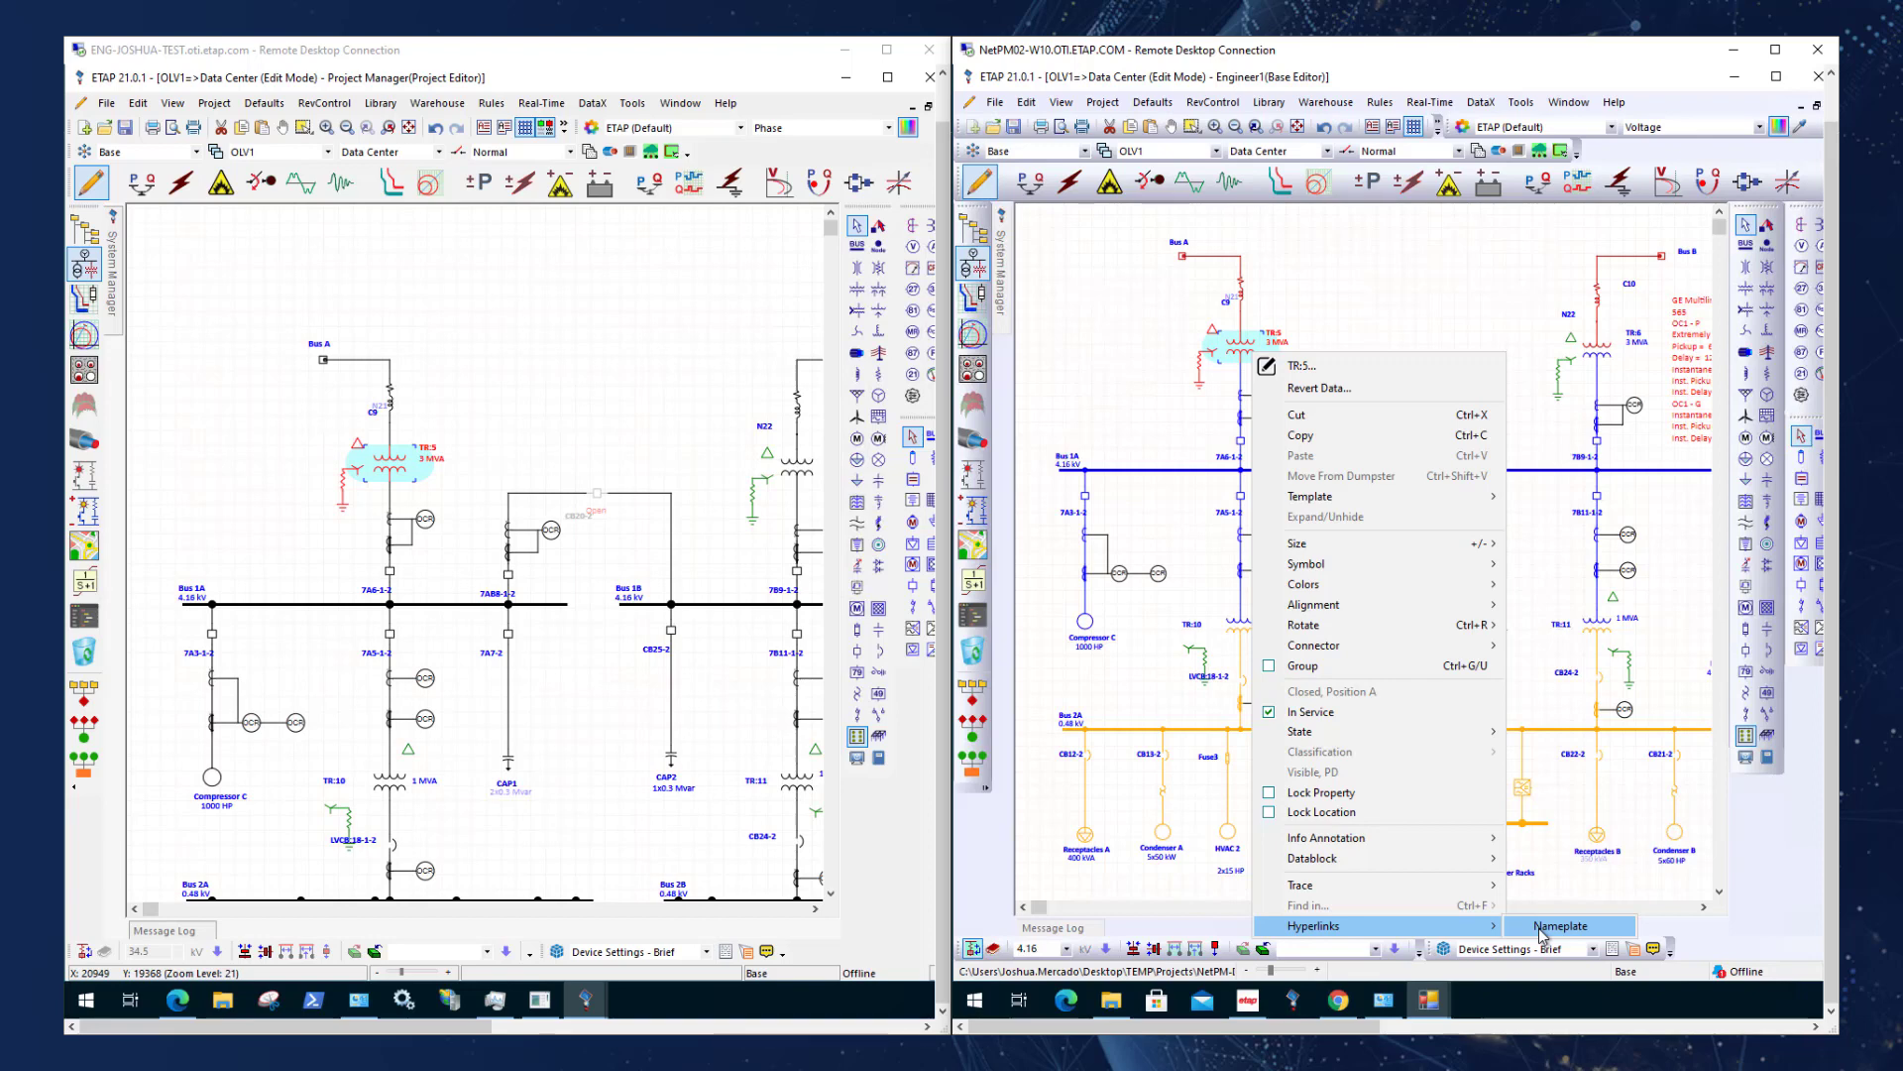
pyautogui.click(1542, 928)
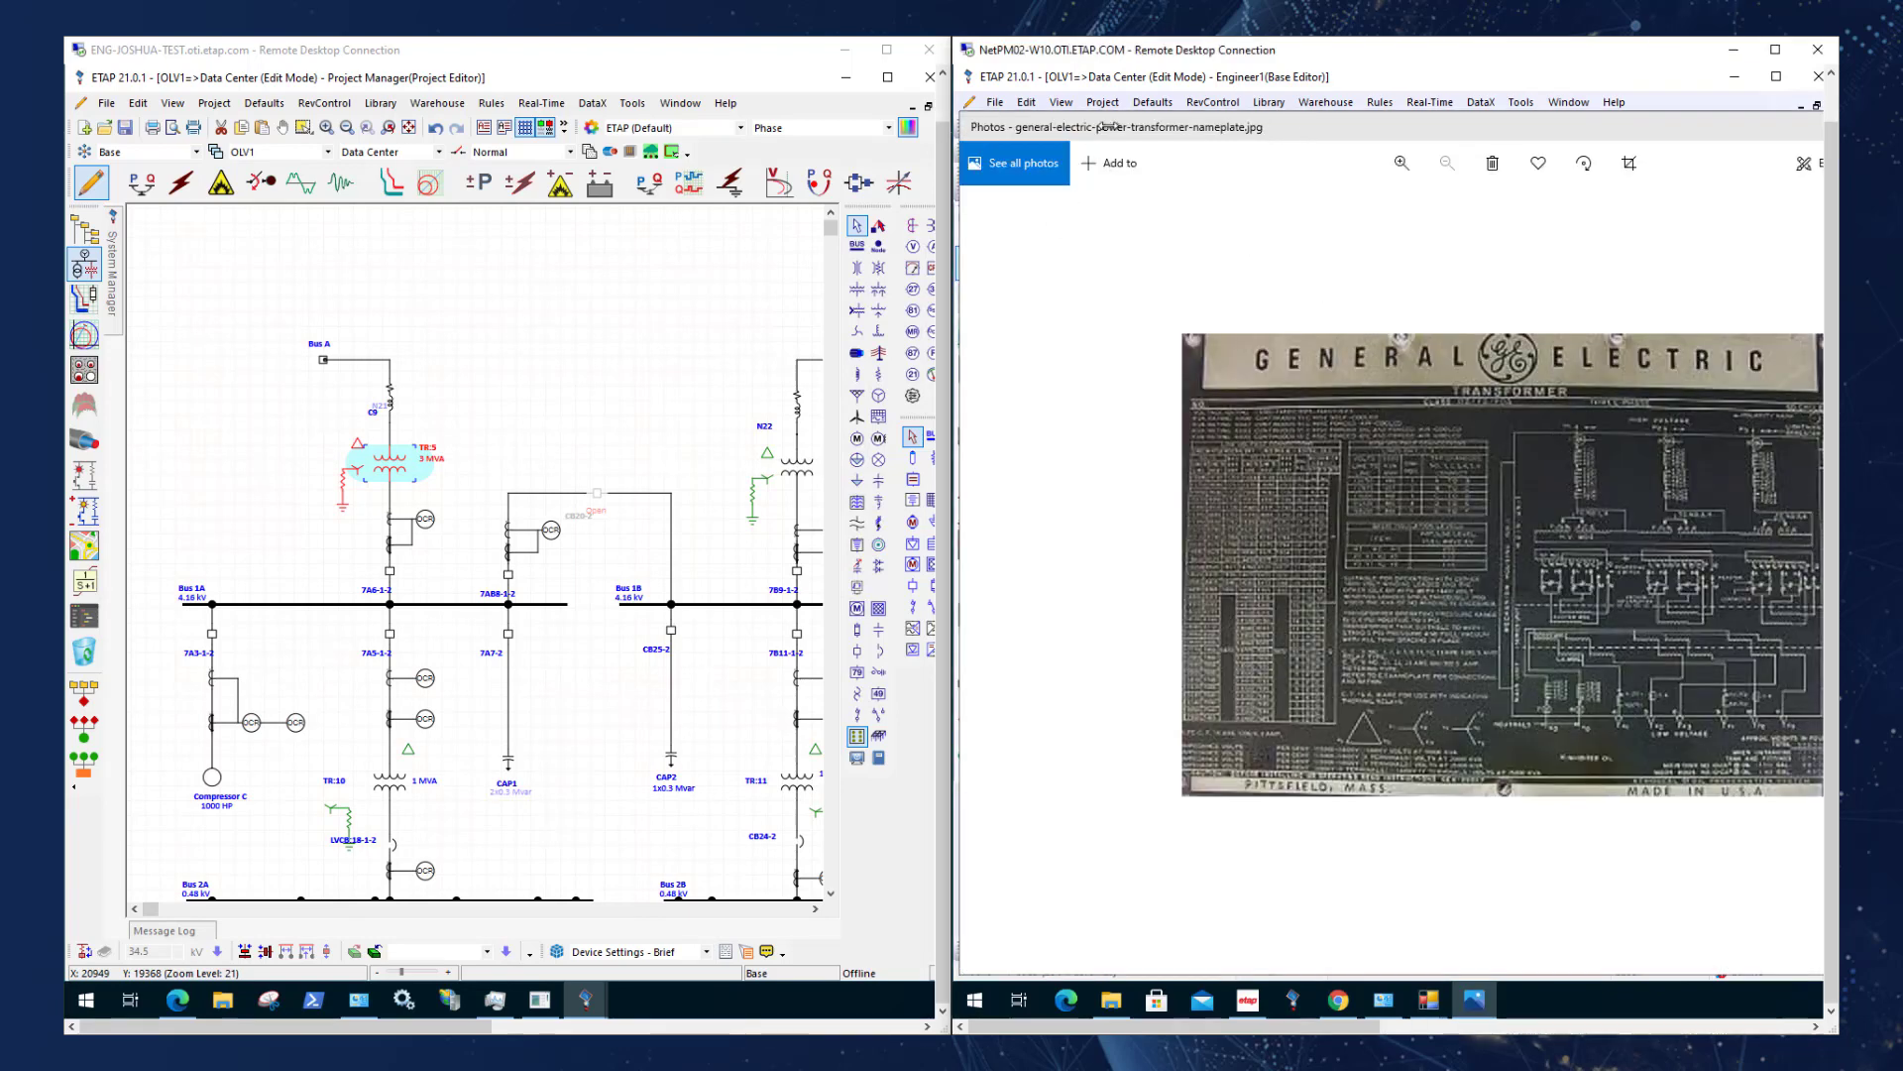
pyautogui.moveTo(1440, 126); pyautogui.dragTo(1166, 345)
pyautogui.click(1563, 339)
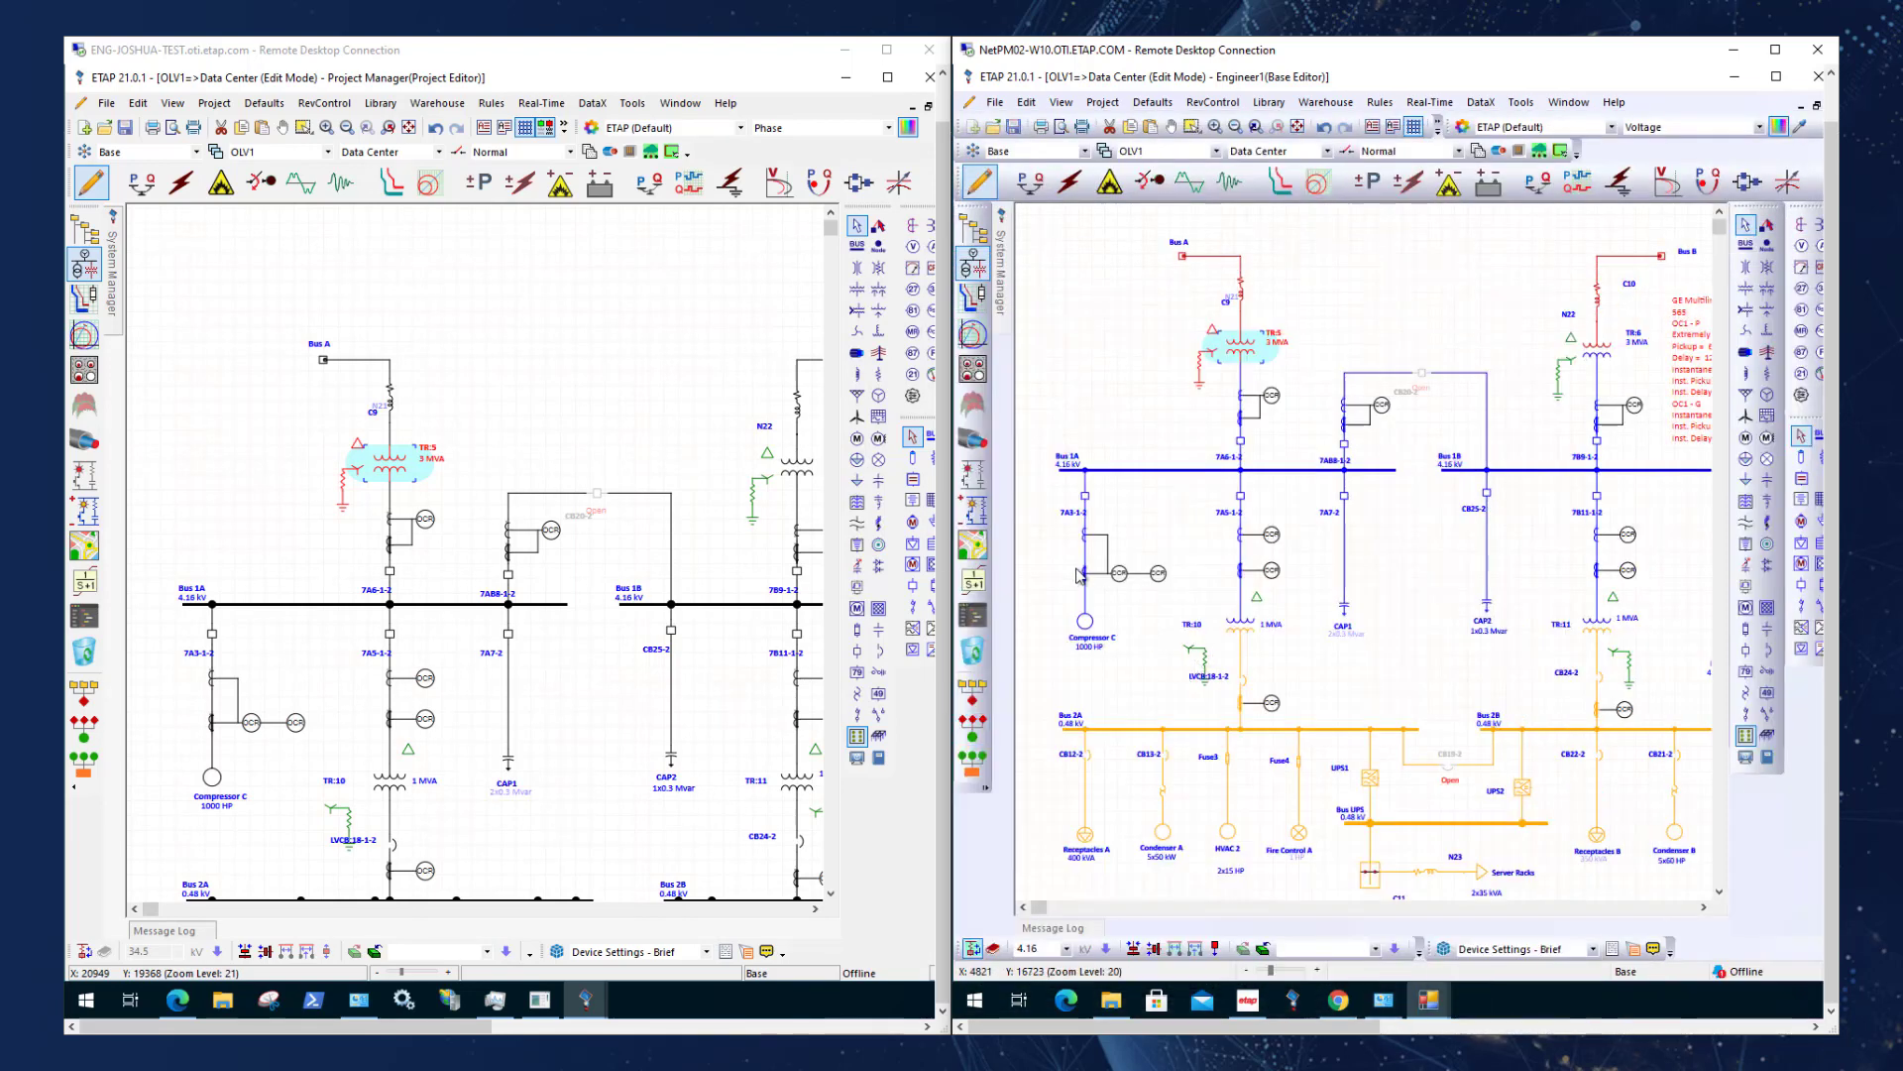
# Keep the System Manager pinned open in both the Engineer1 and Project Manager sessions.
pyautogui.click(1000, 307)
pyautogui.click(1221, 210)
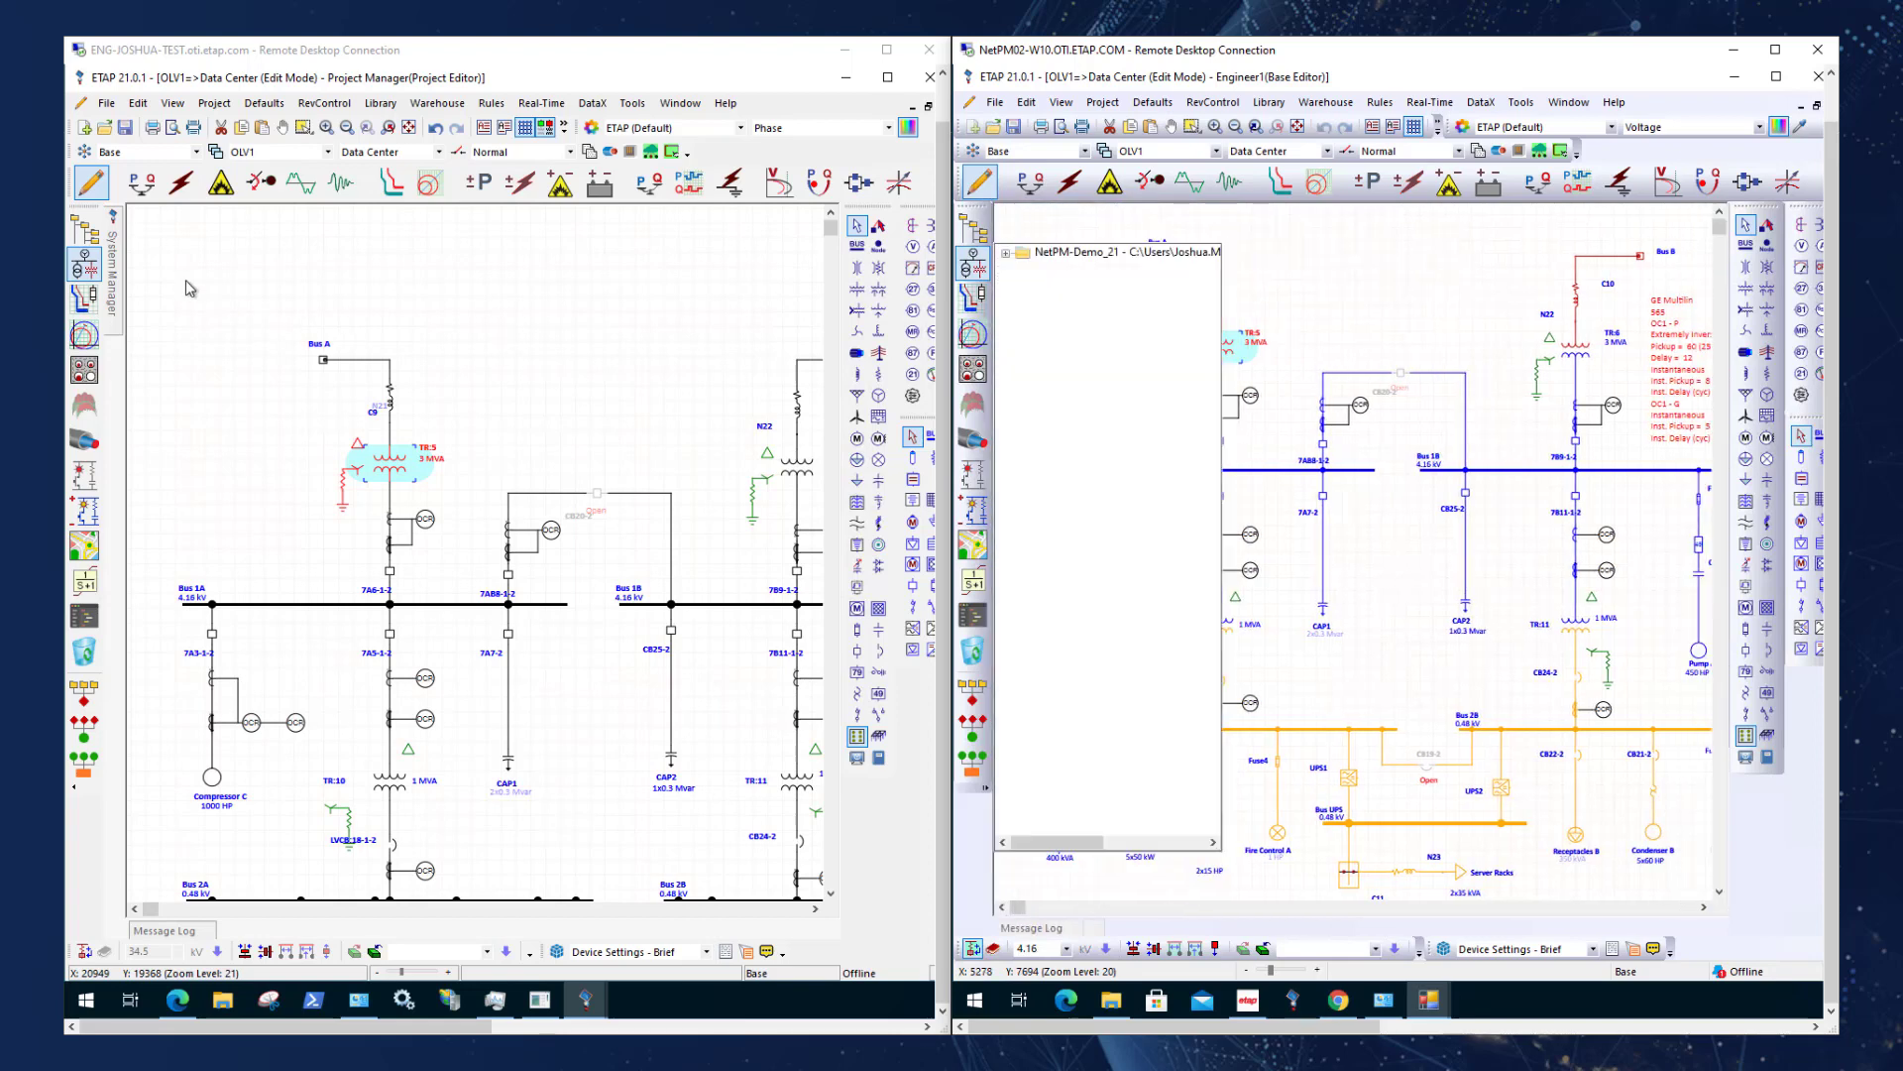
pyautogui.click(117, 243)
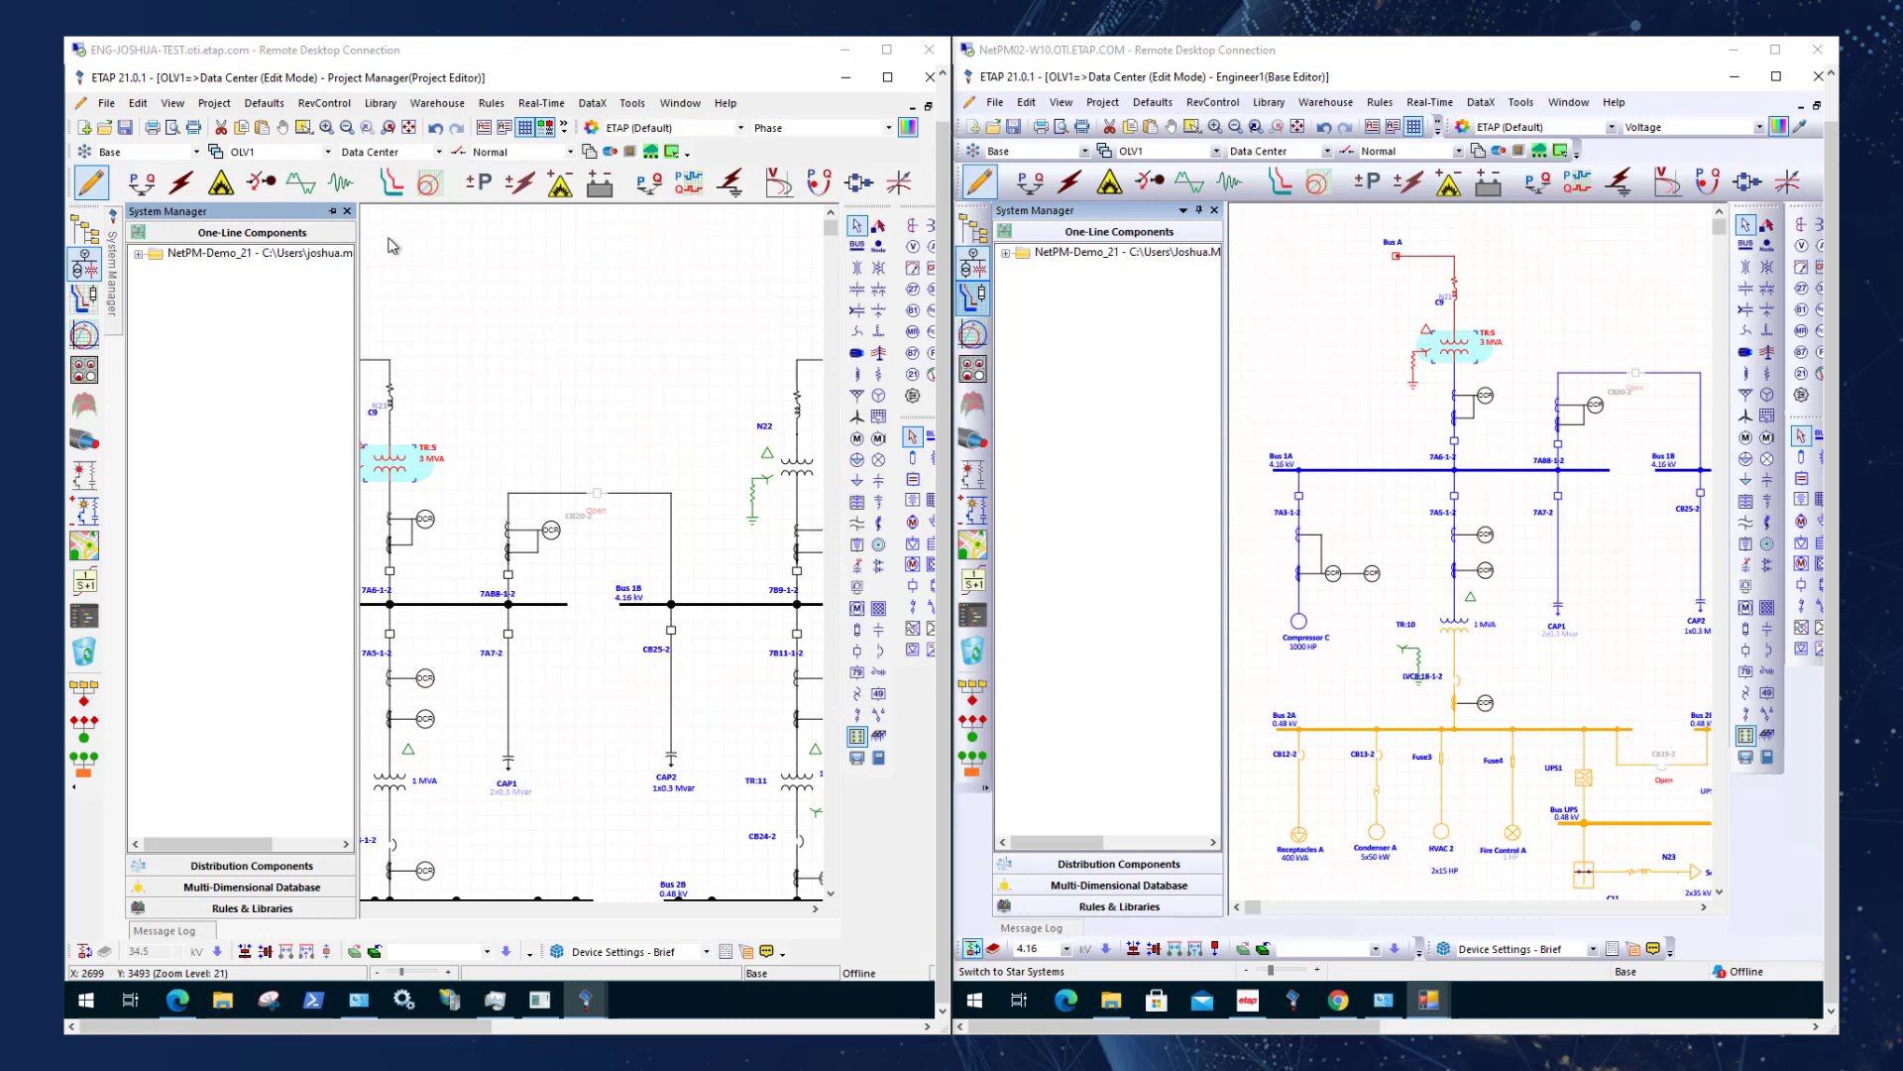
pyautogui.click(334, 211)
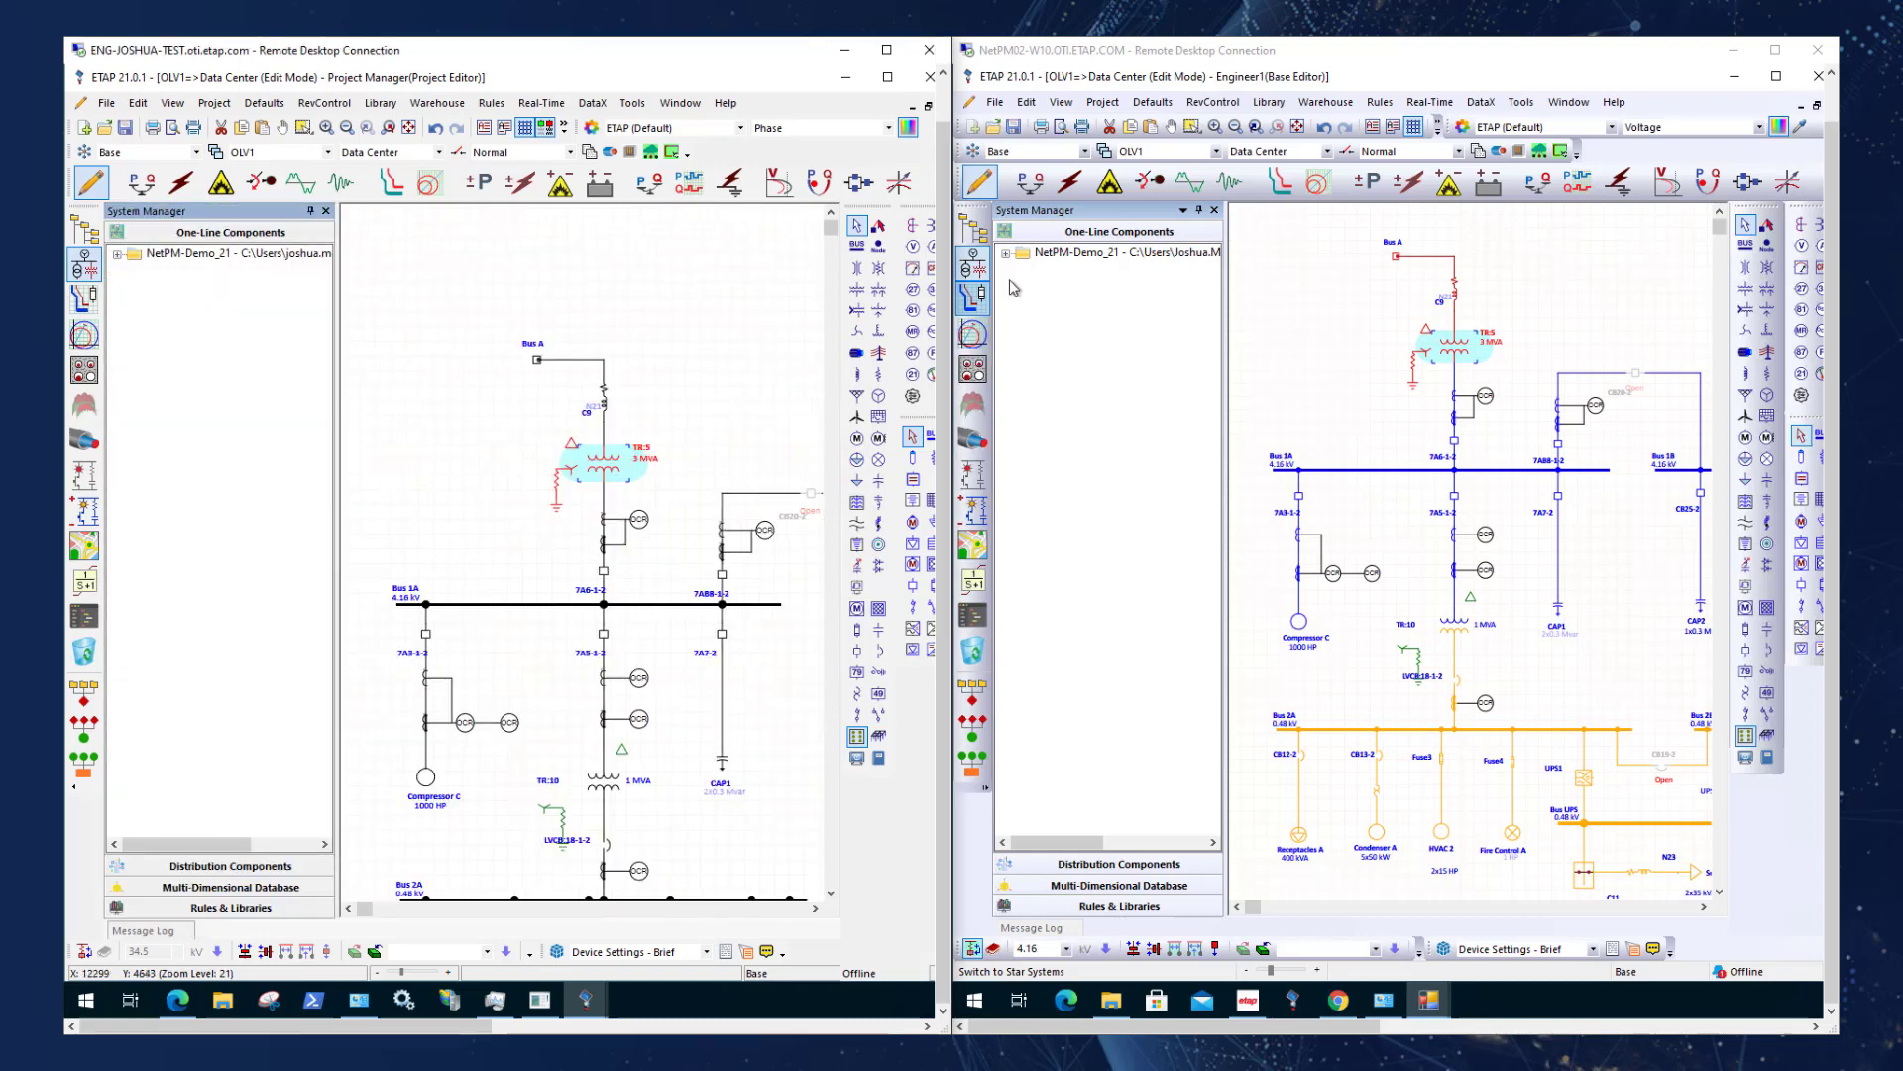
# Display the multi-dimensional database of NetPM-Demo_21 in both sessions, expanding its configurations to the Status list.
pyautogui.click(1078, 865)
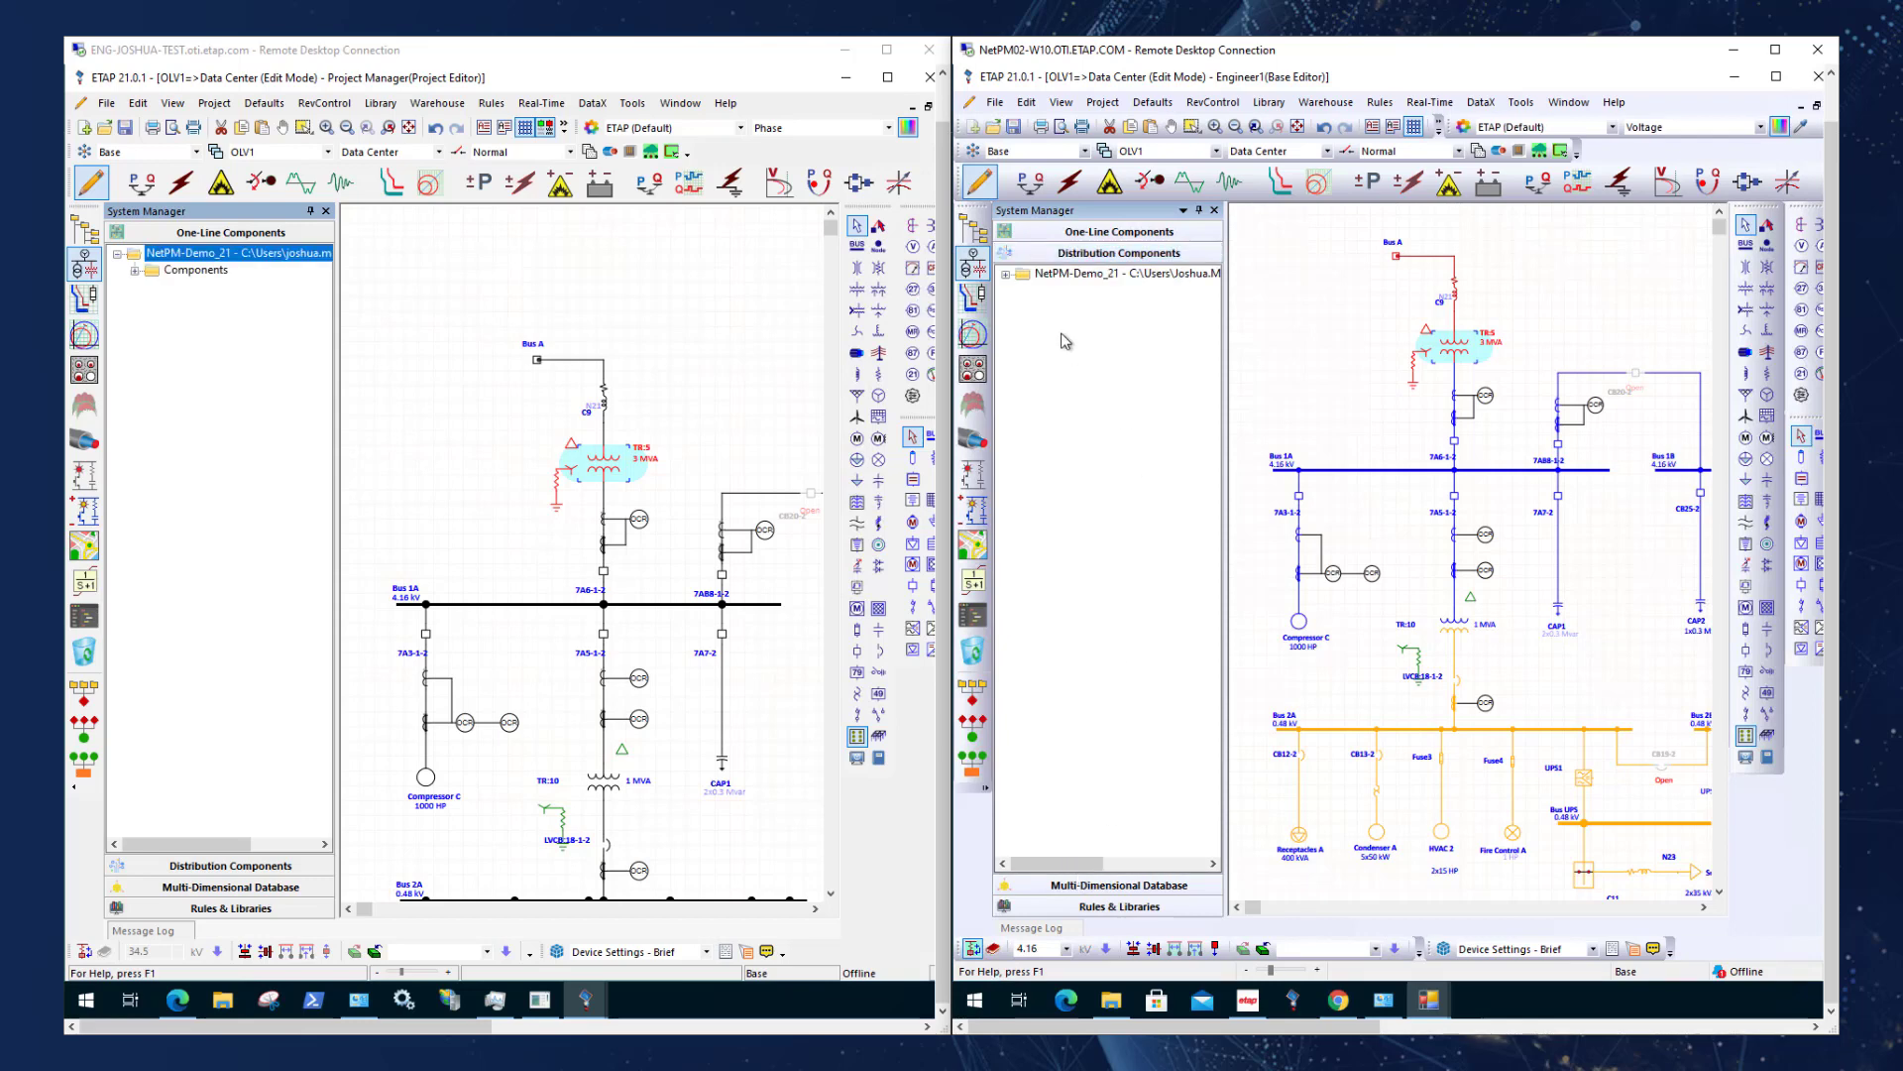
pyautogui.click(1119, 885)
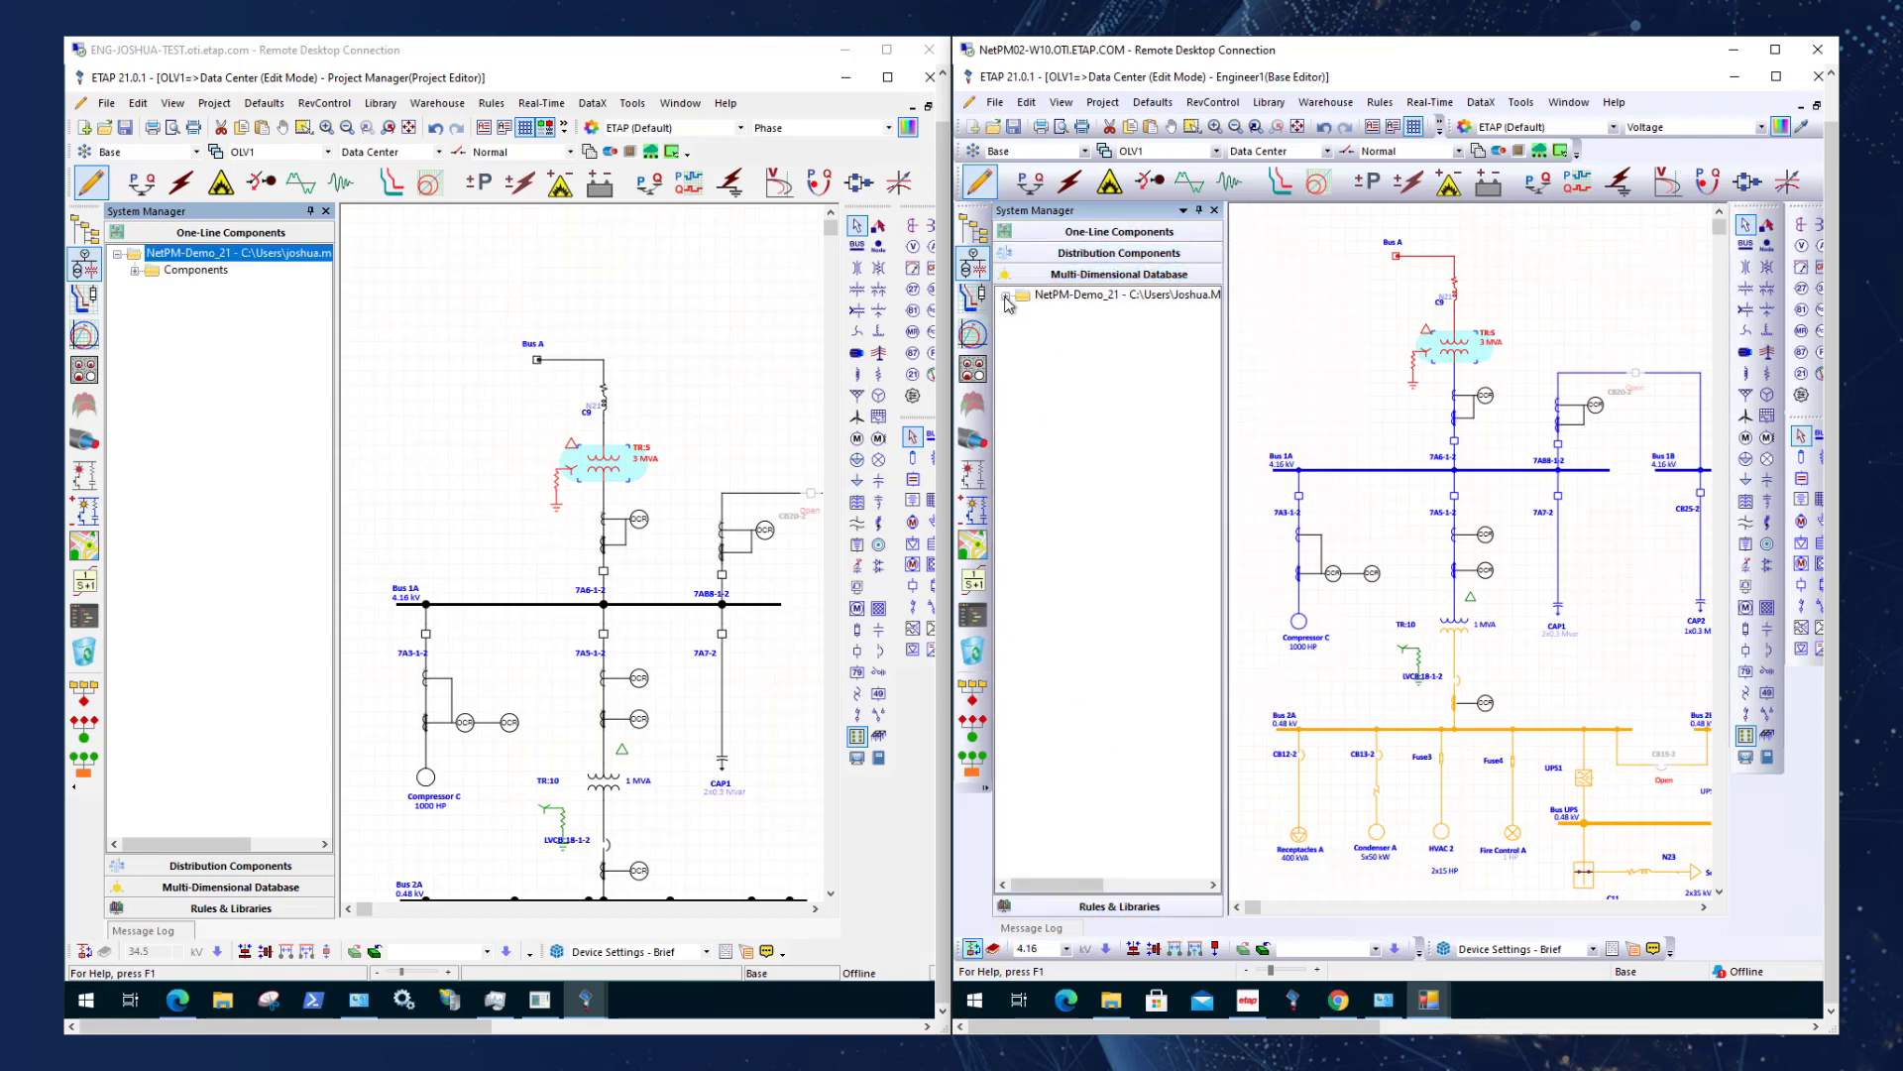
pyautogui.click(1006, 297)
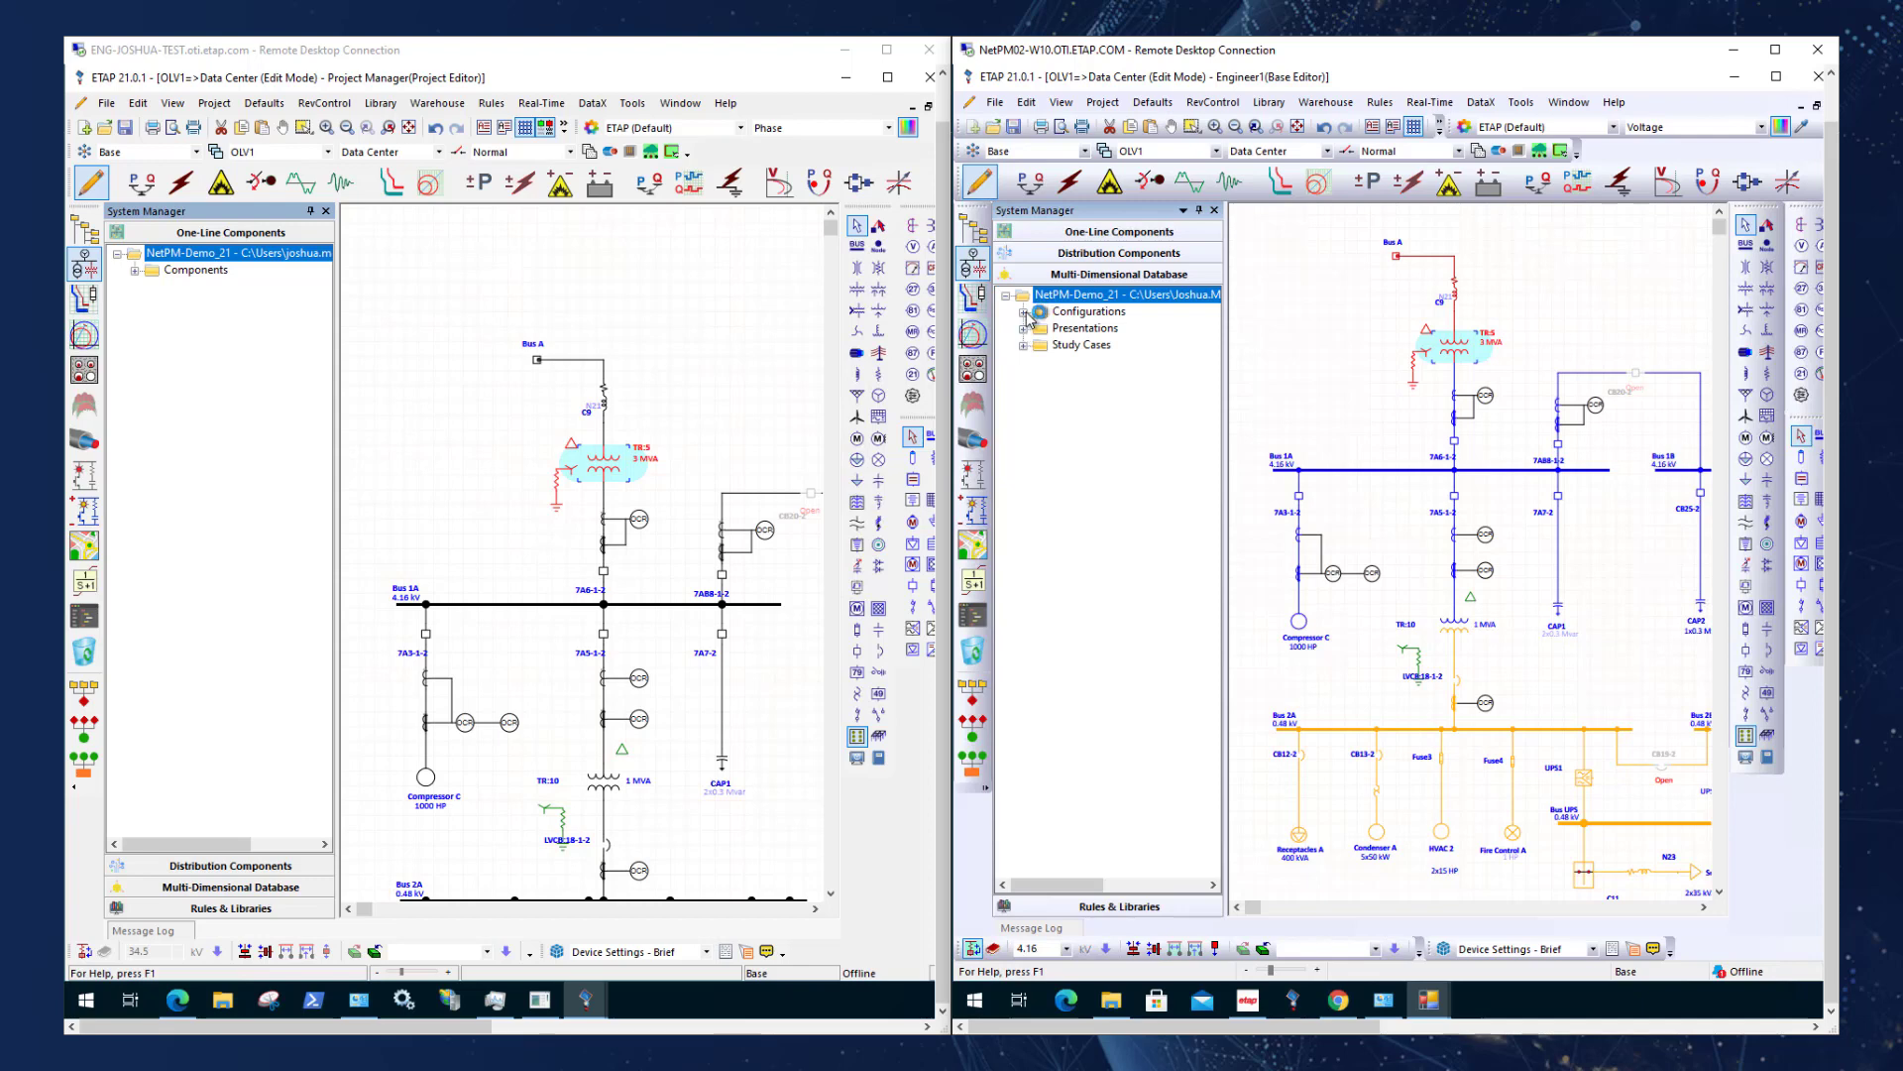
pyautogui.click(176, 885)
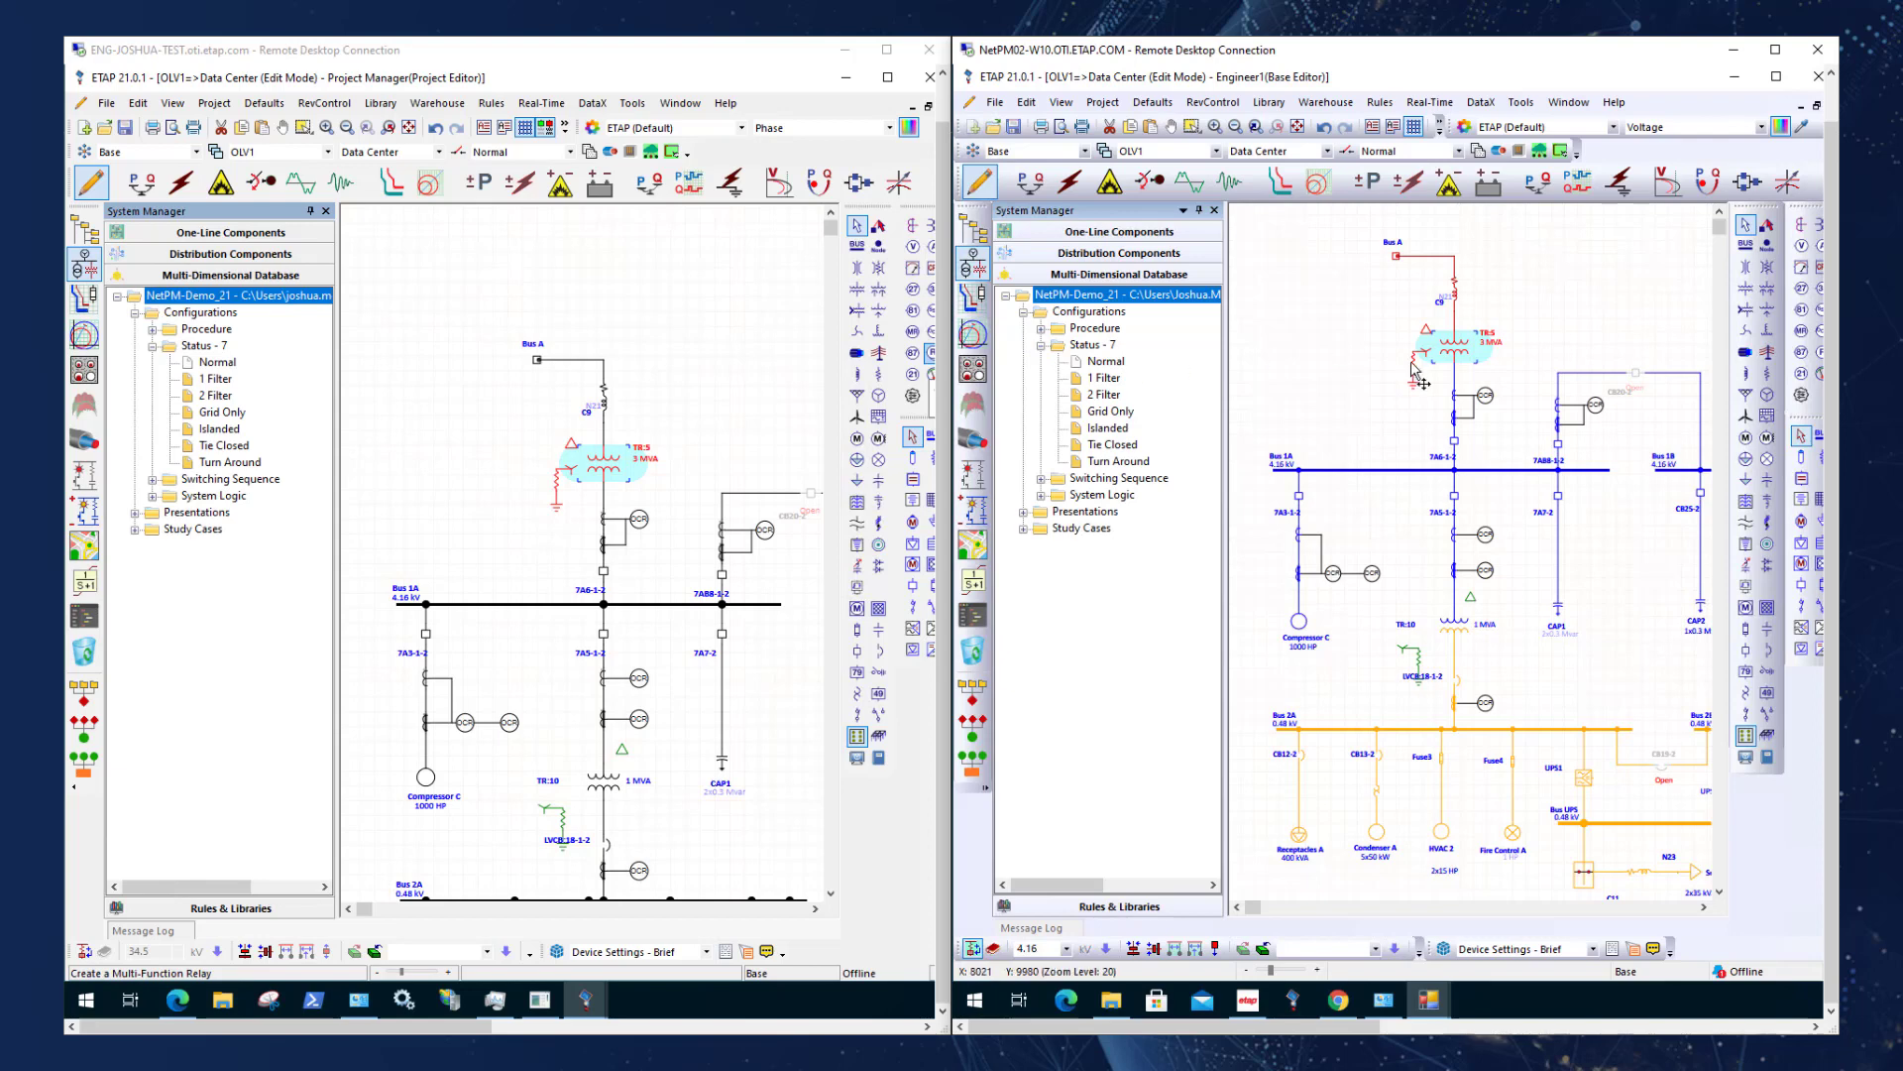
# In the Engineer1 session, copy the Tie Closed configuration as Config2 in the Configuration Manager and save it.
pyautogui.click(1573, 297)
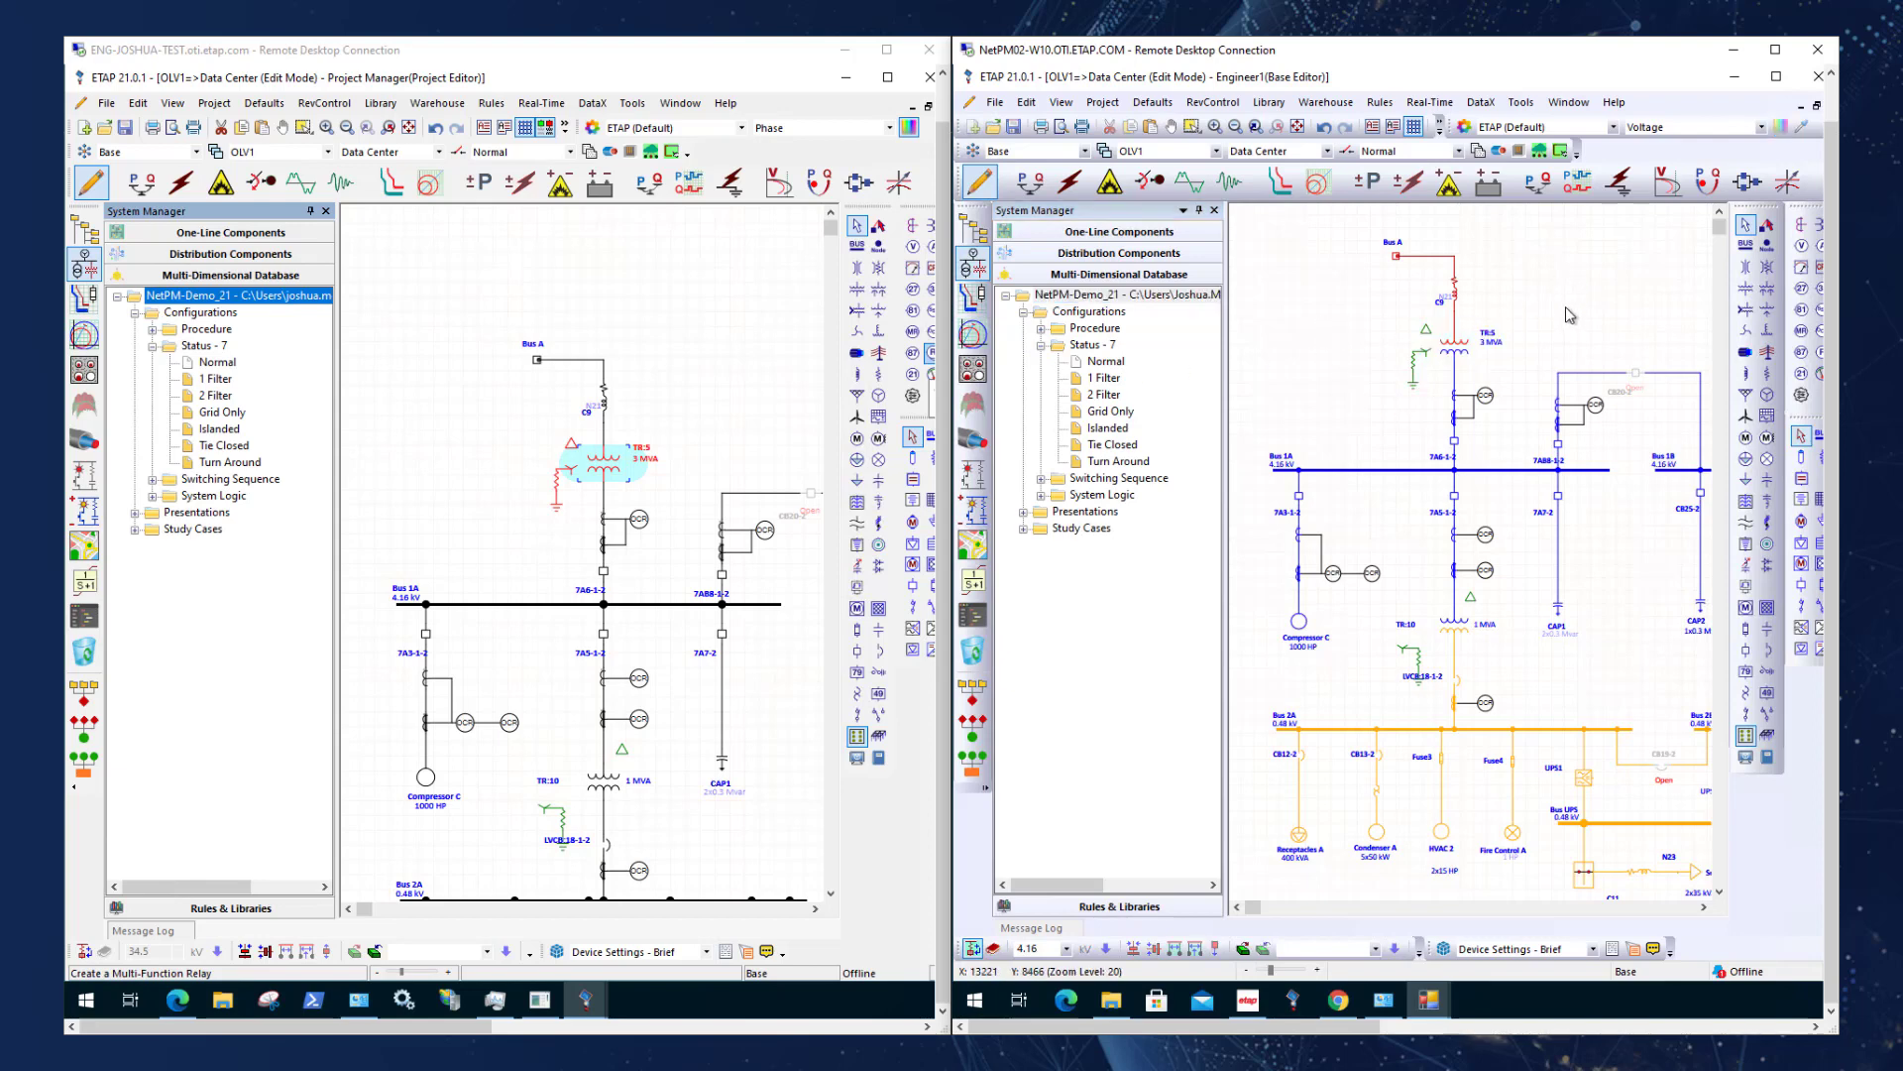
pyautogui.click(1415, 153)
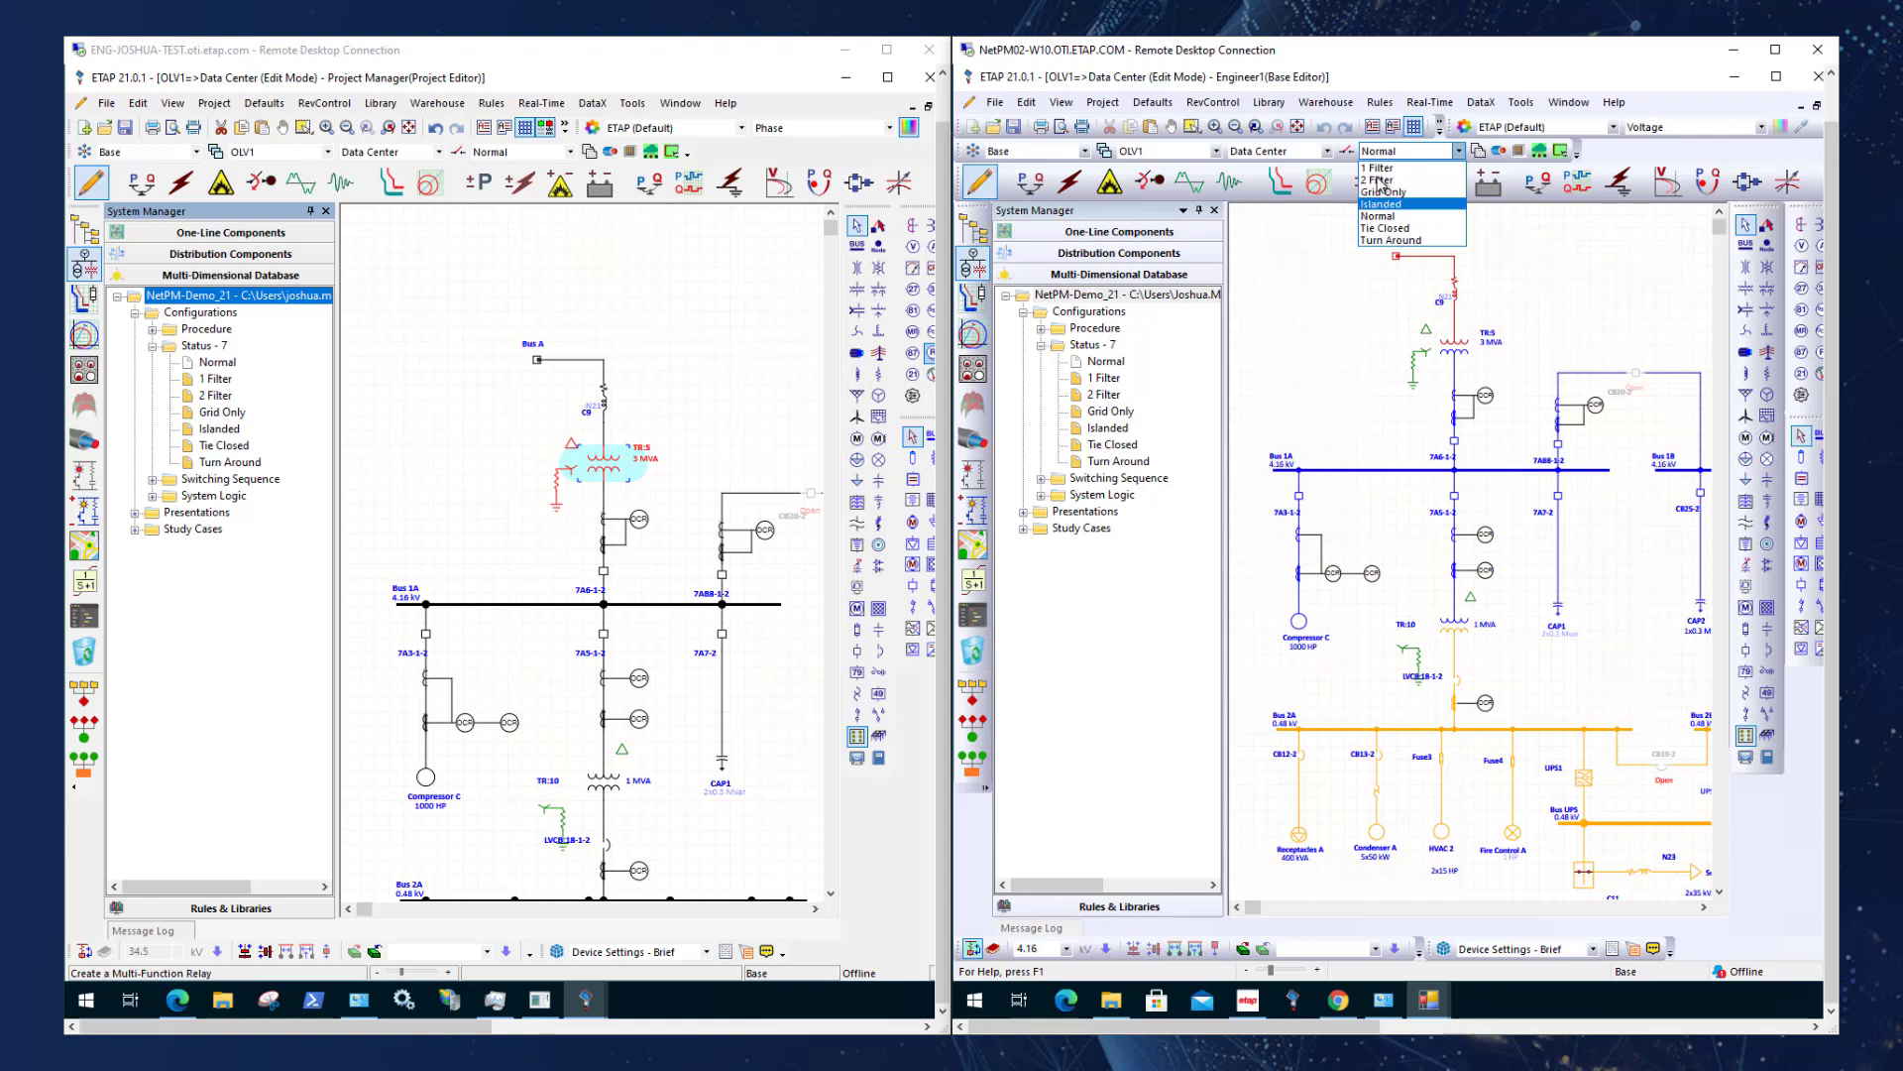
pyautogui.click(1346, 158)
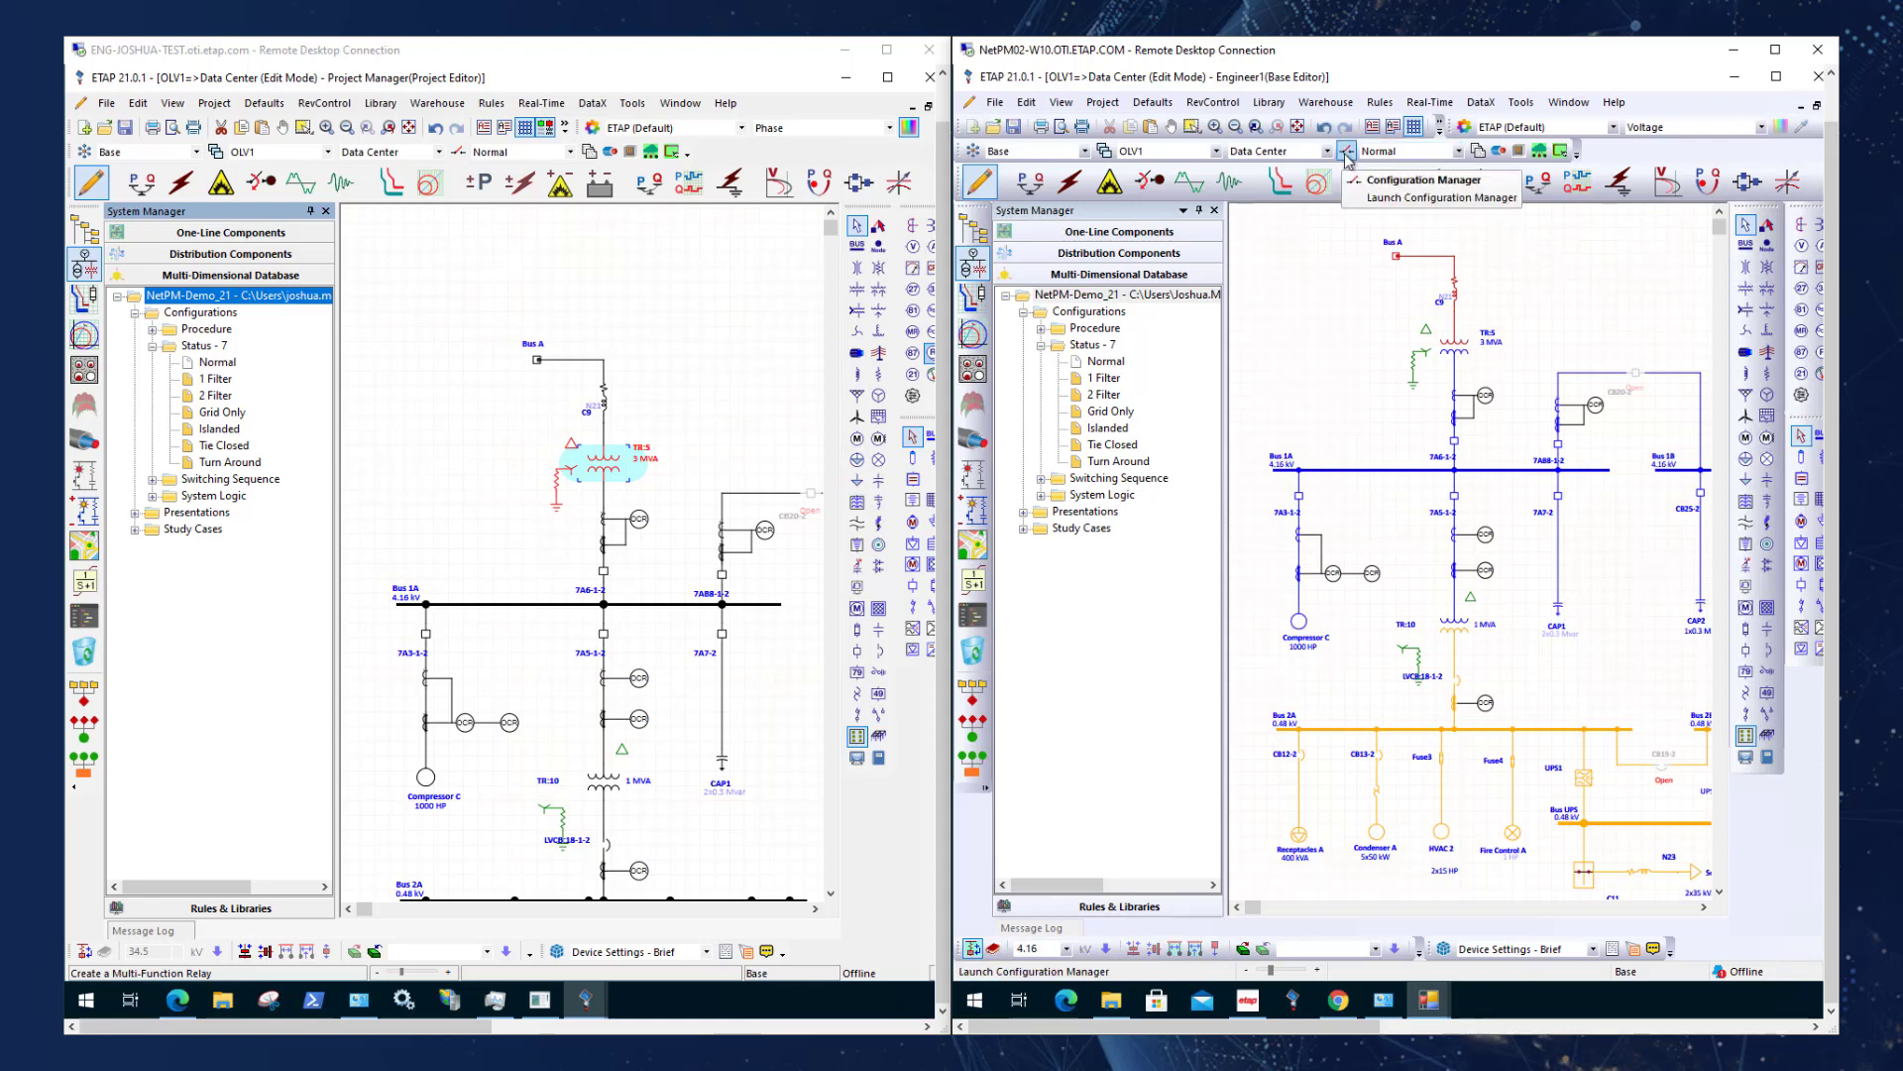
pyautogui.click(1345, 155)
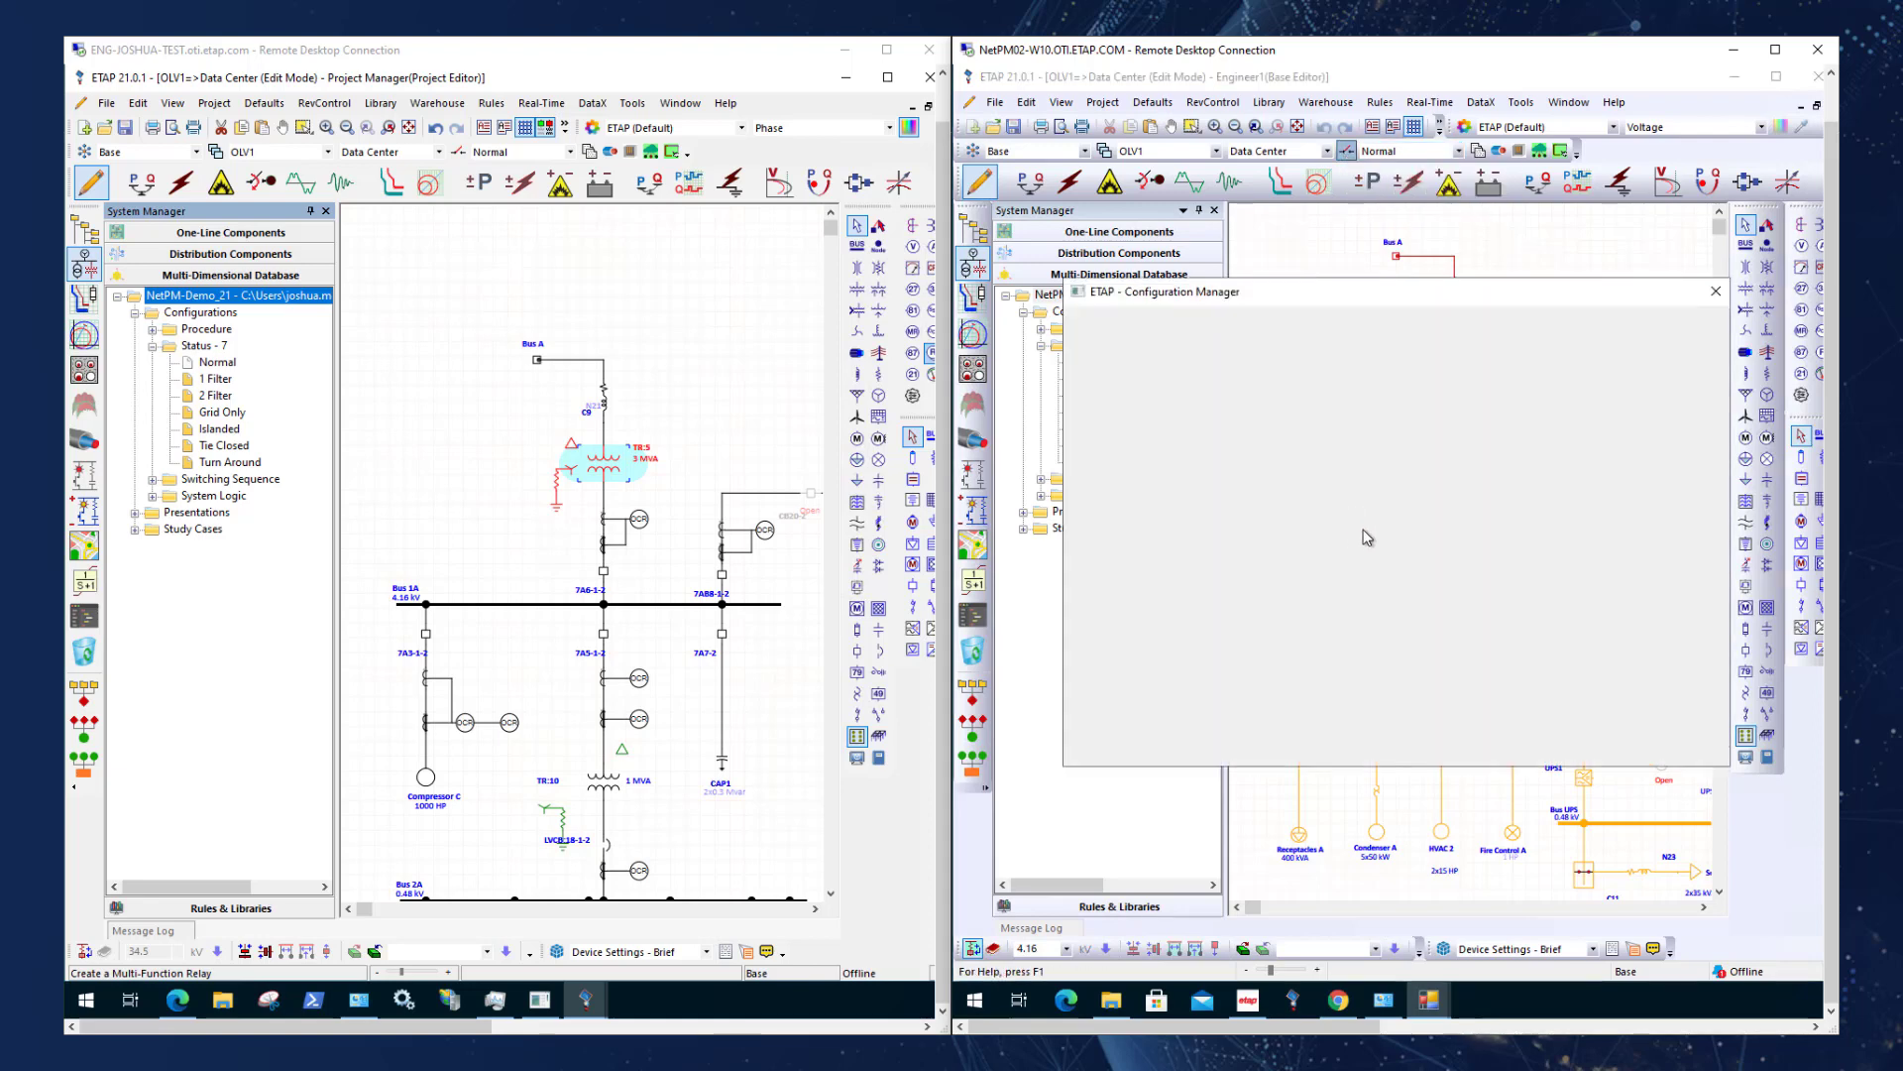
pyautogui.click(1124, 416)
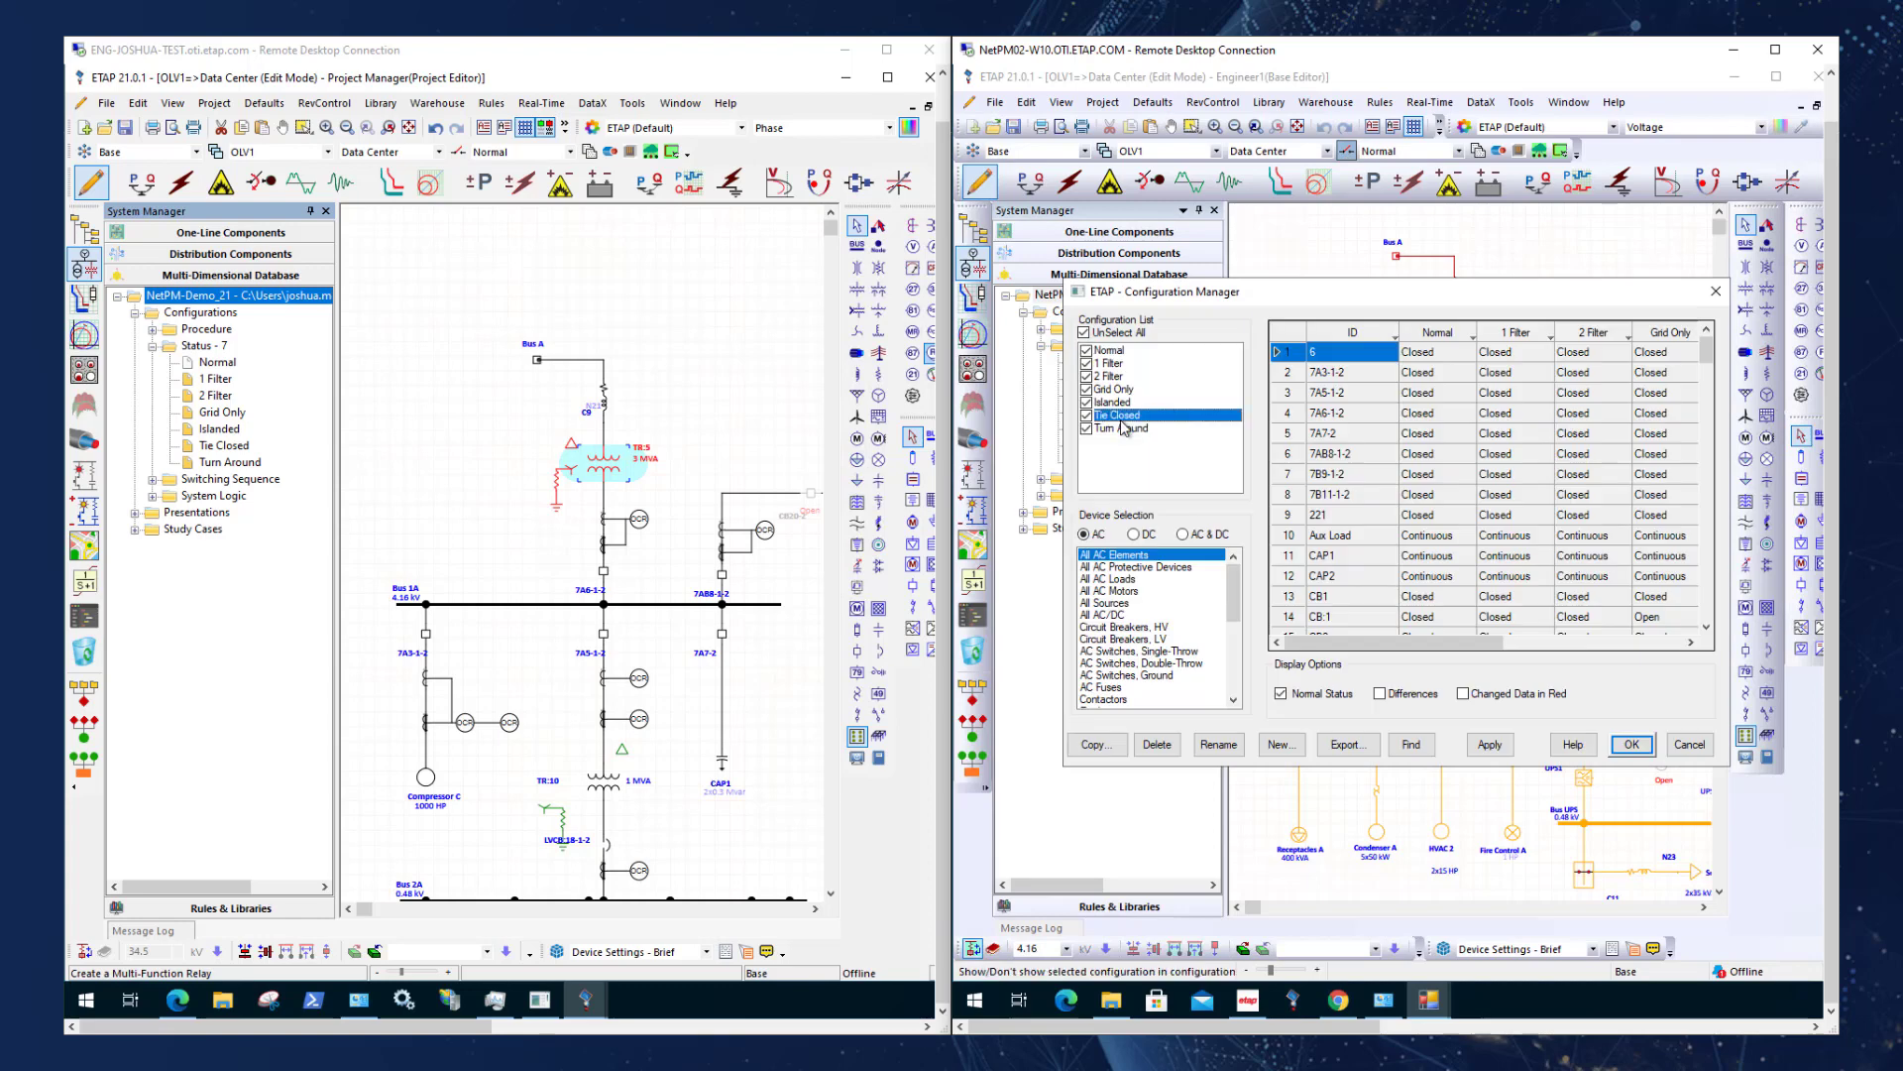
pyautogui.click(1094, 745)
pyautogui.write('Config2')
pyautogui.press('Return')
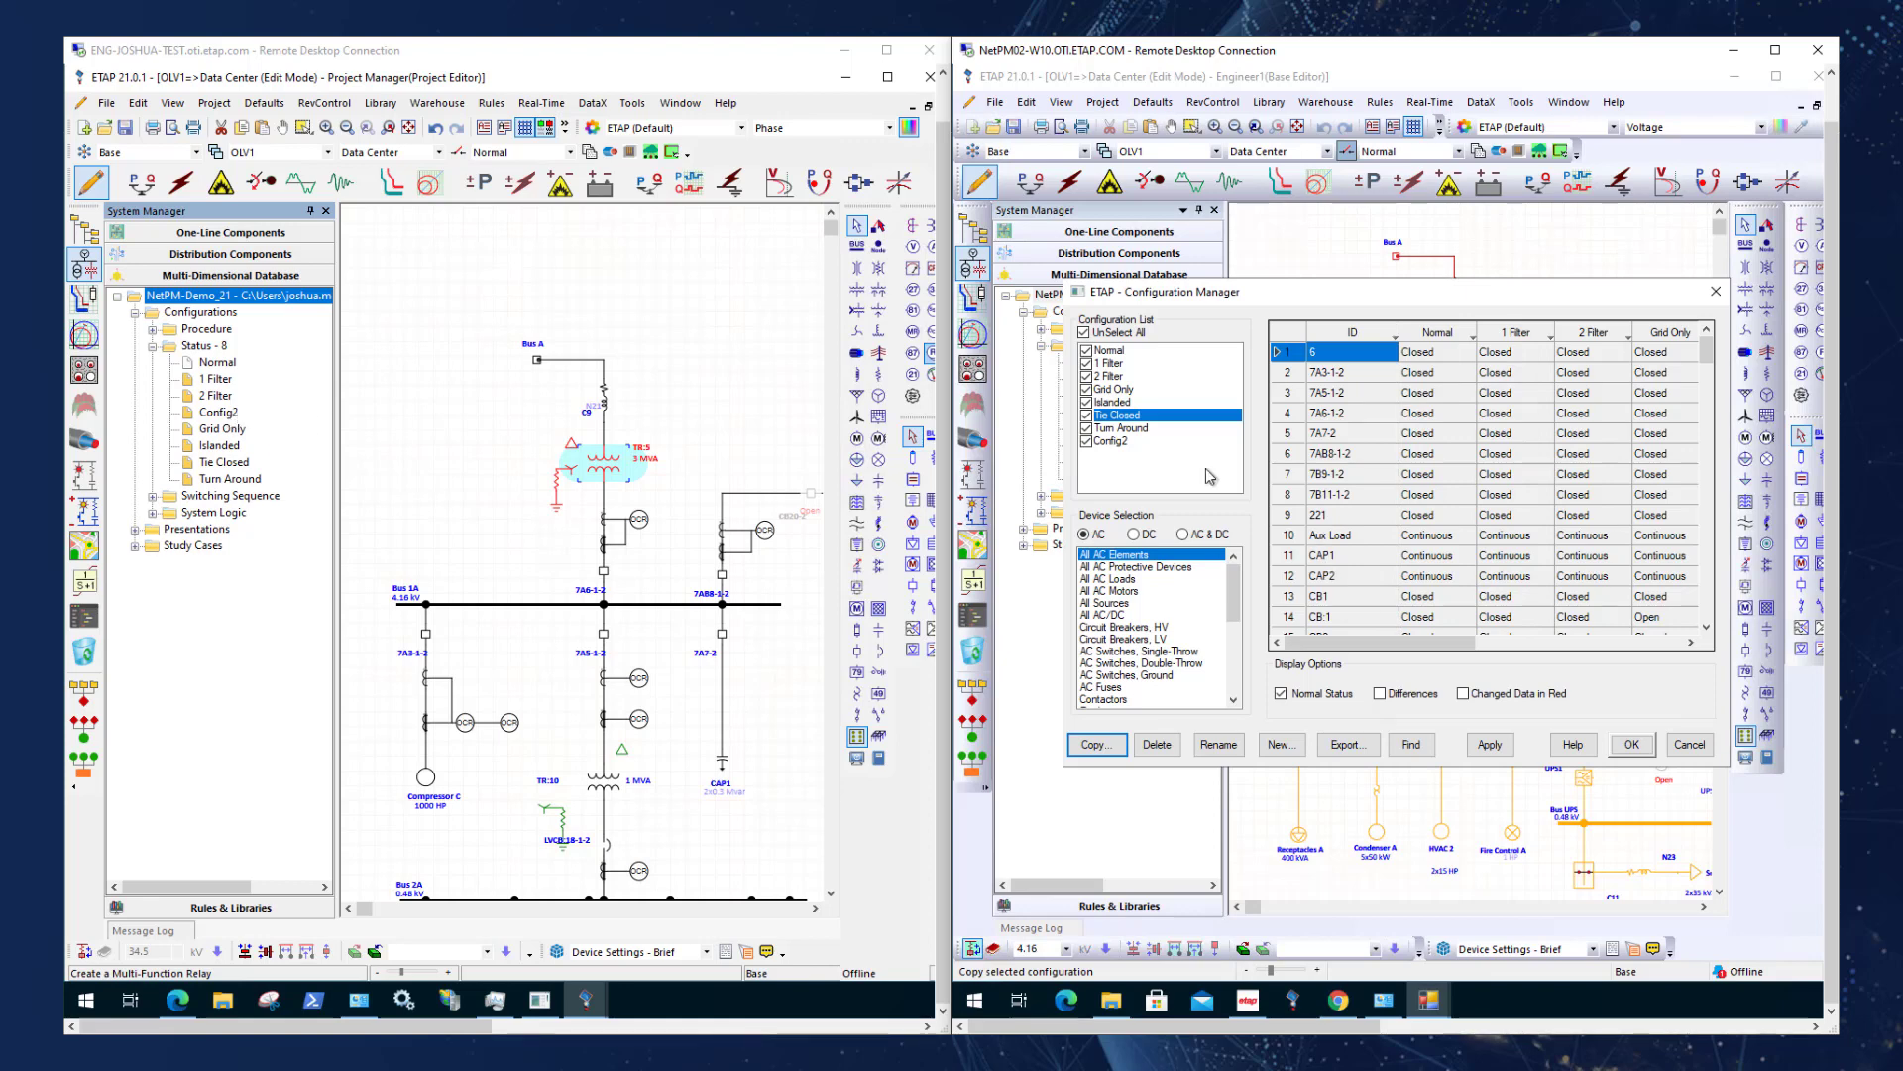
pyautogui.click(1630, 746)
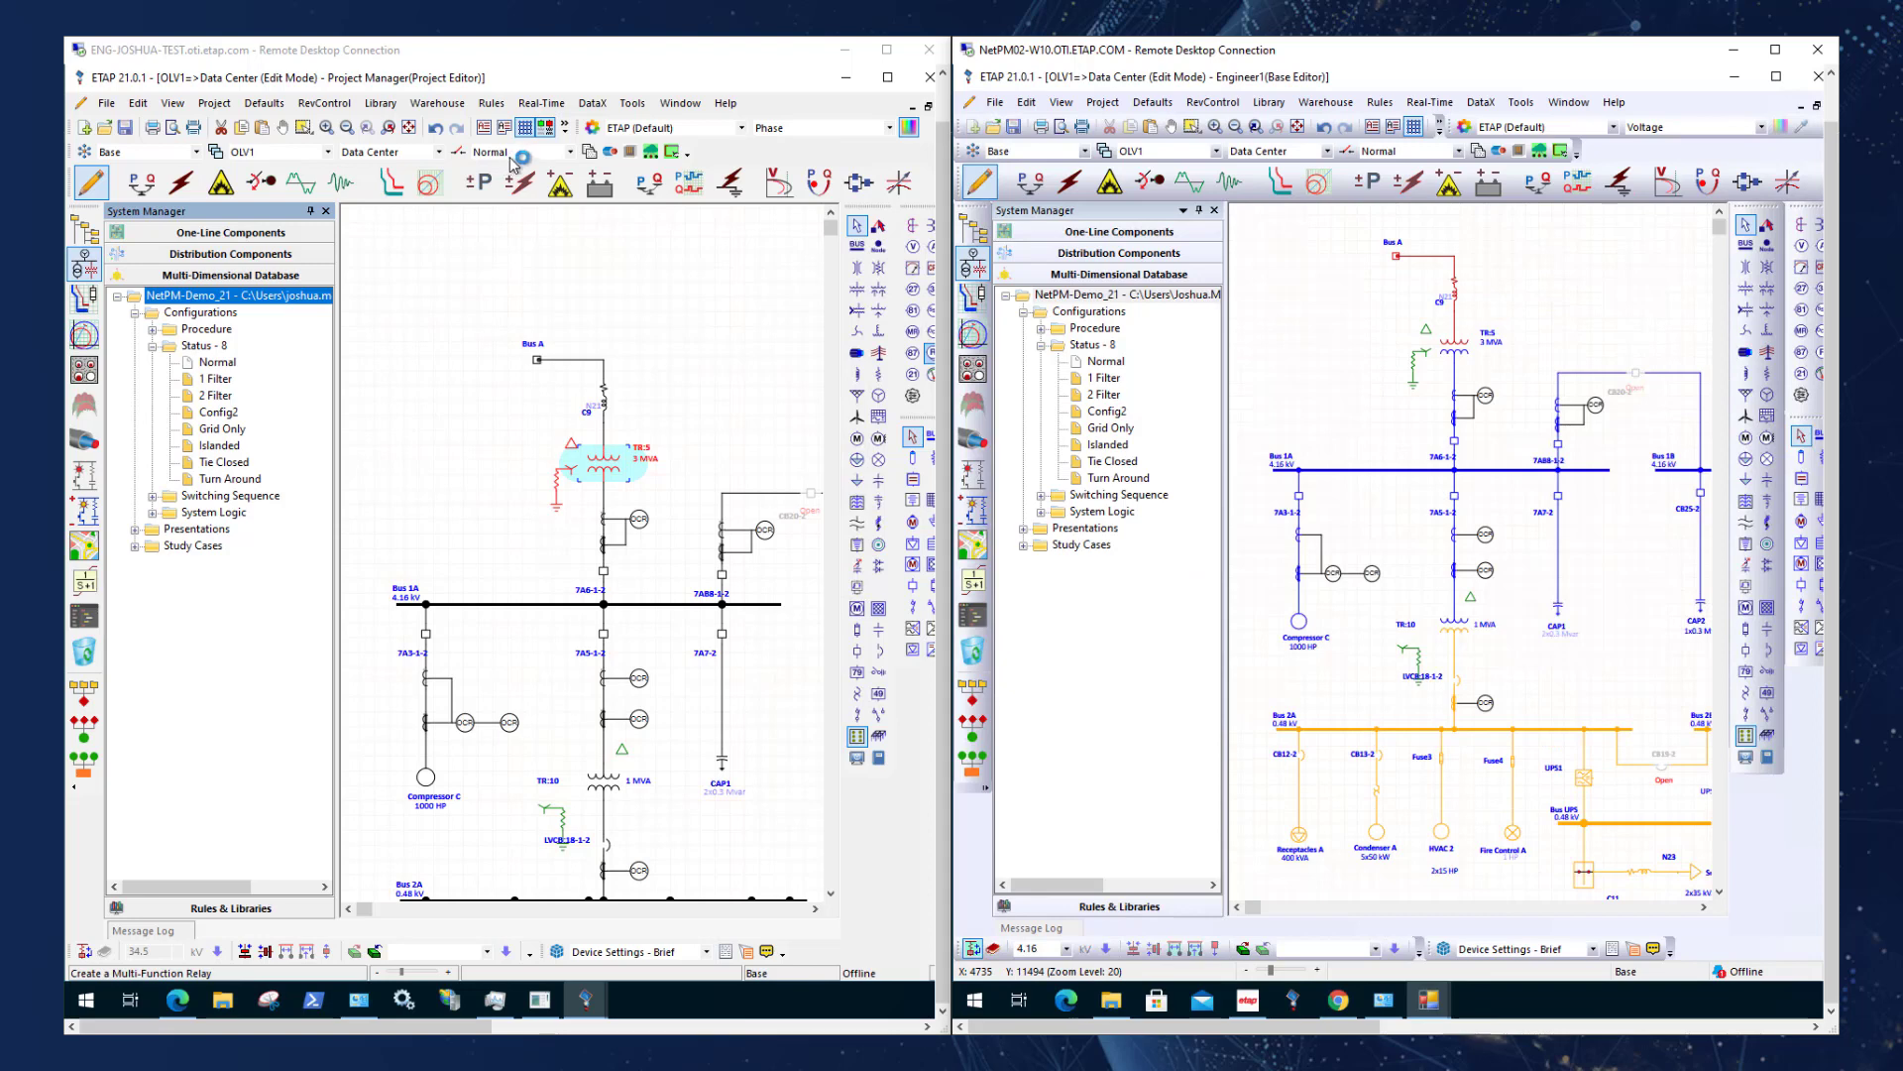
# Switch the one-line diagram to the Config2 configuration in both the Project Manager and Engineer1 sessions.
pyautogui.click(570, 151)
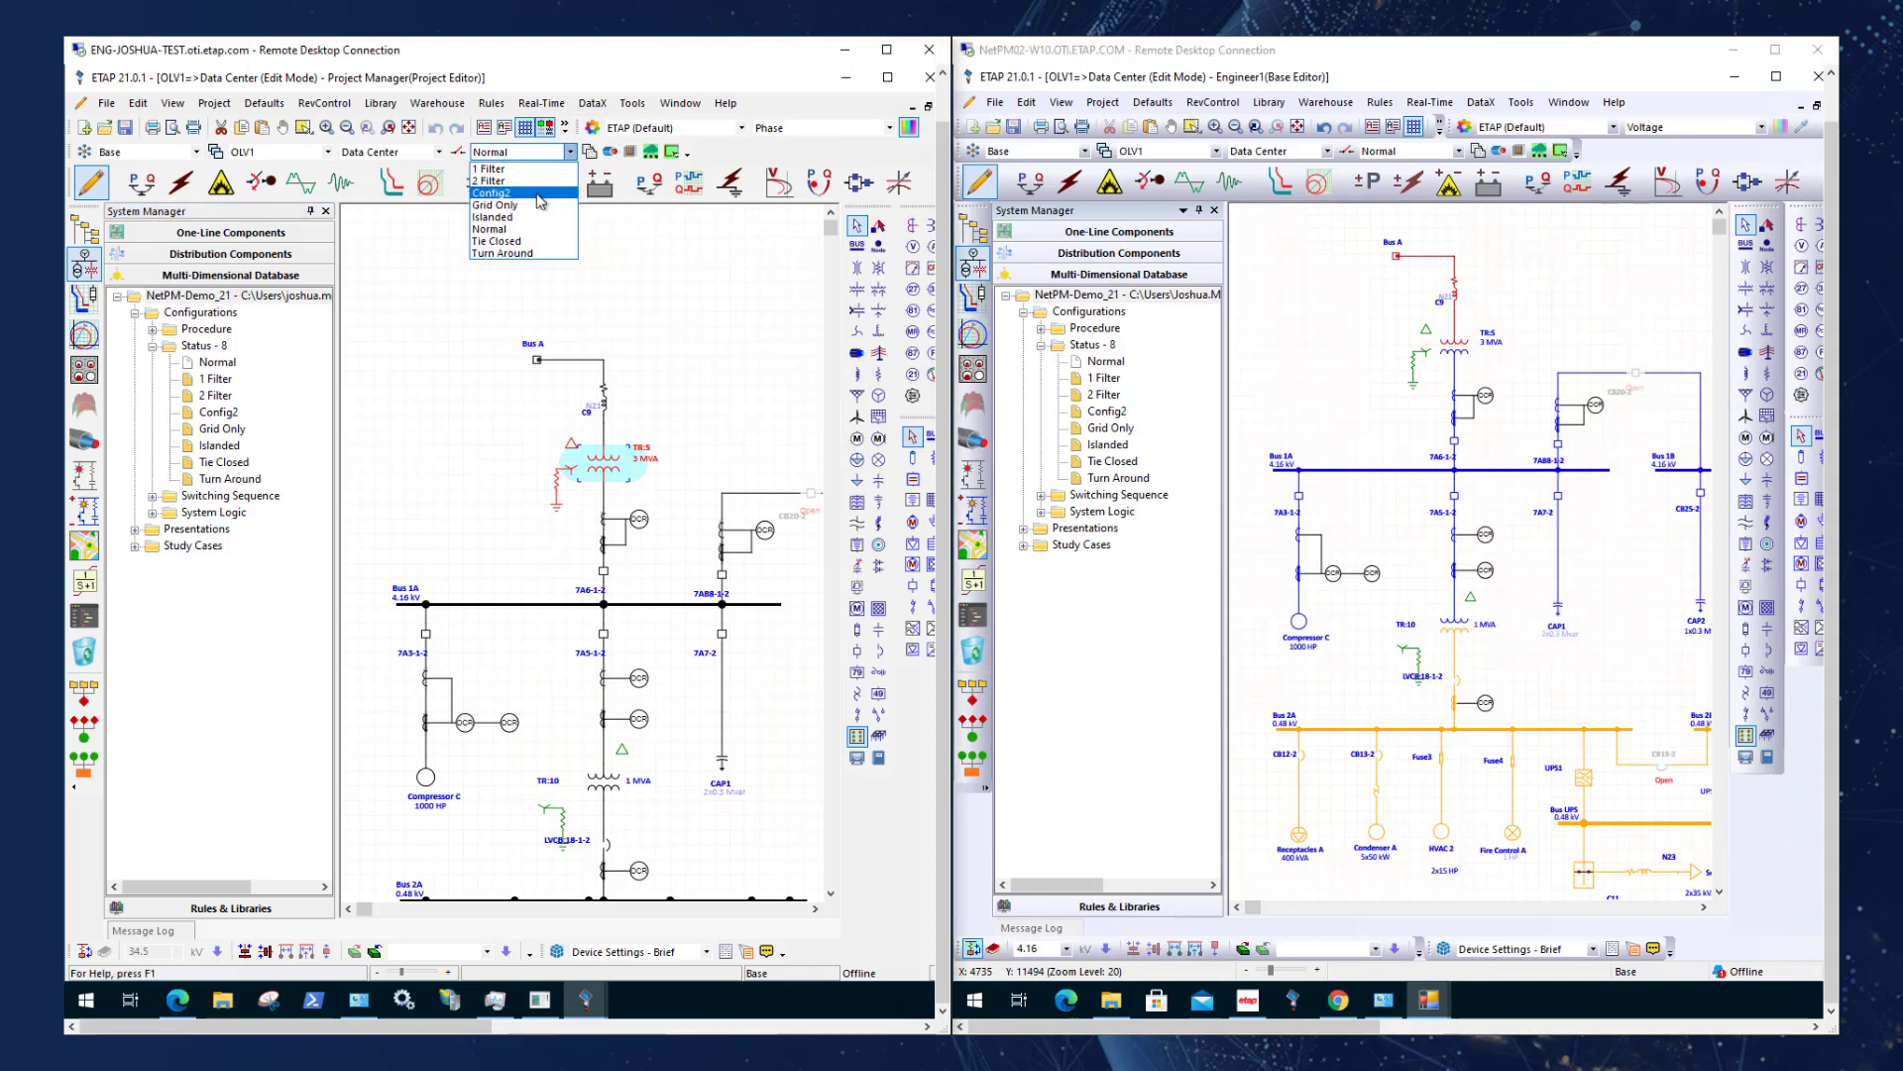
pyautogui.click(536, 194)
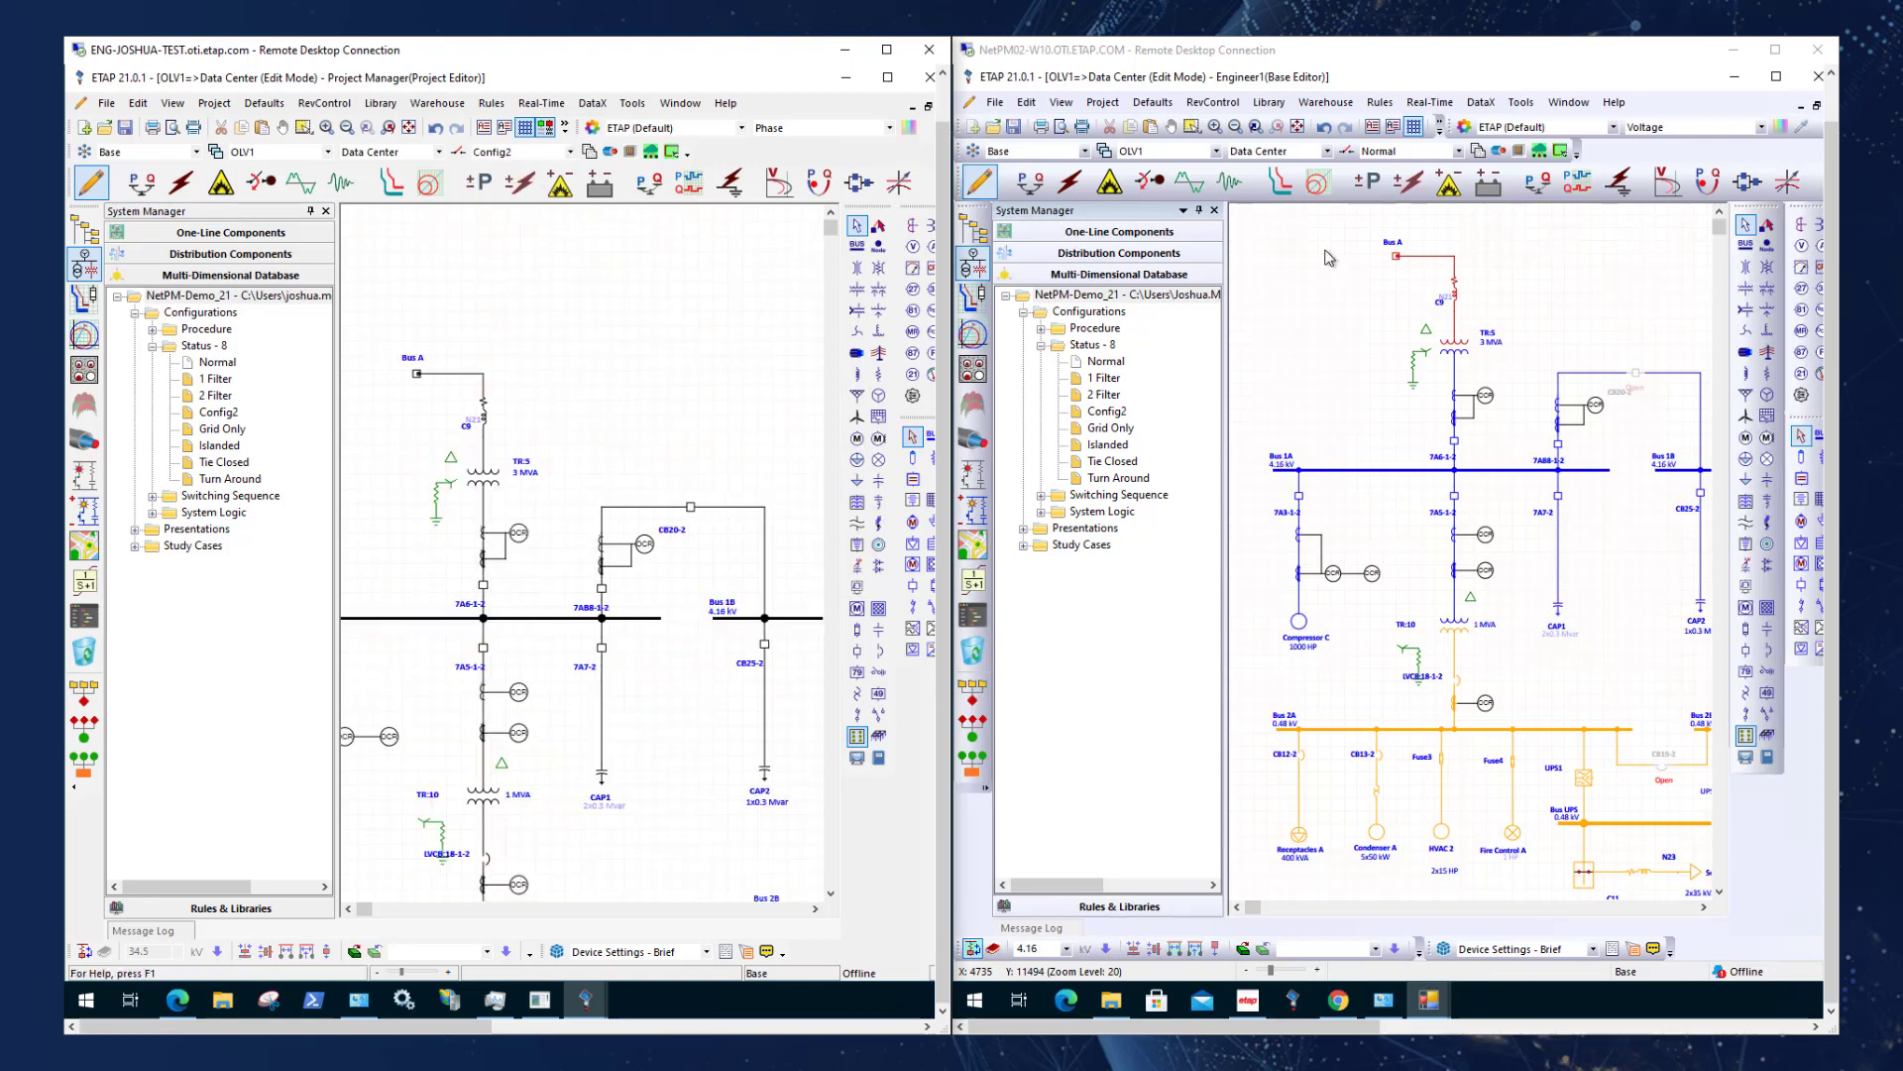
pyautogui.click(1395, 152)
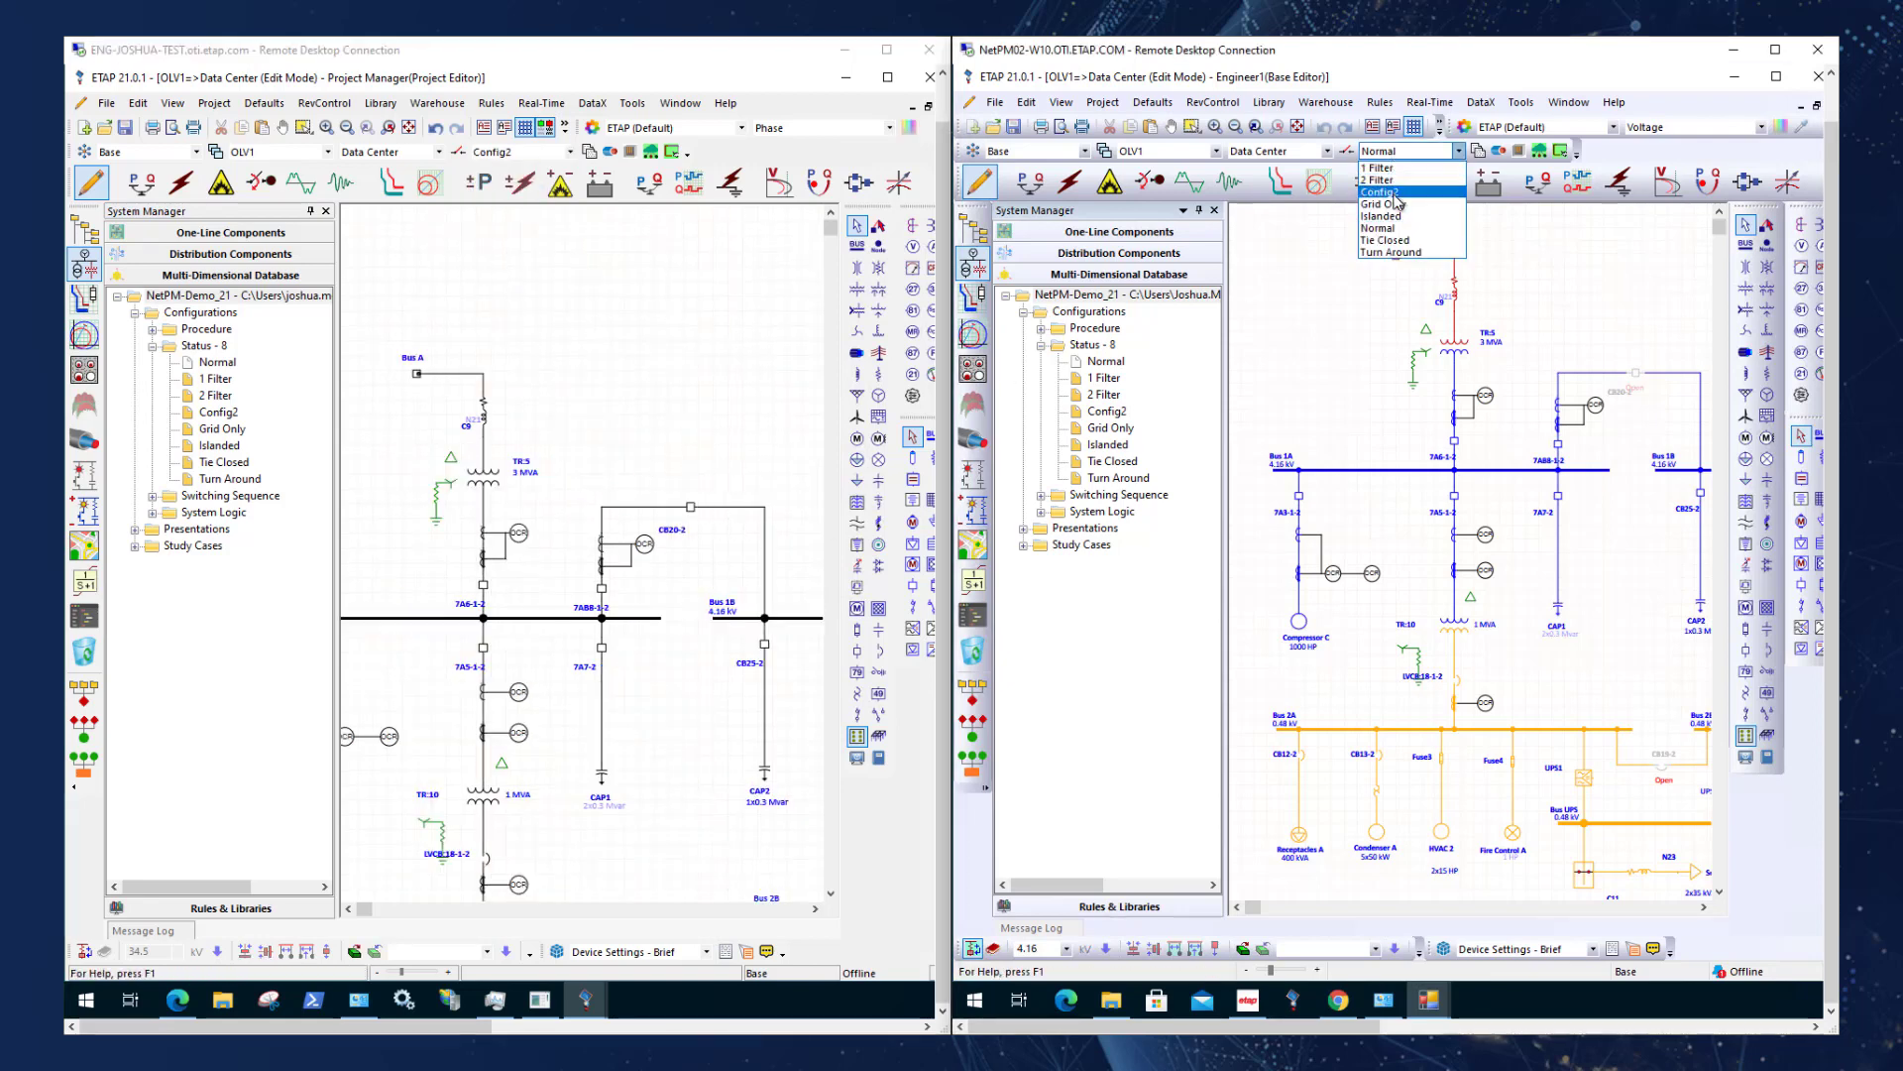
pyautogui.click(1398, 201)
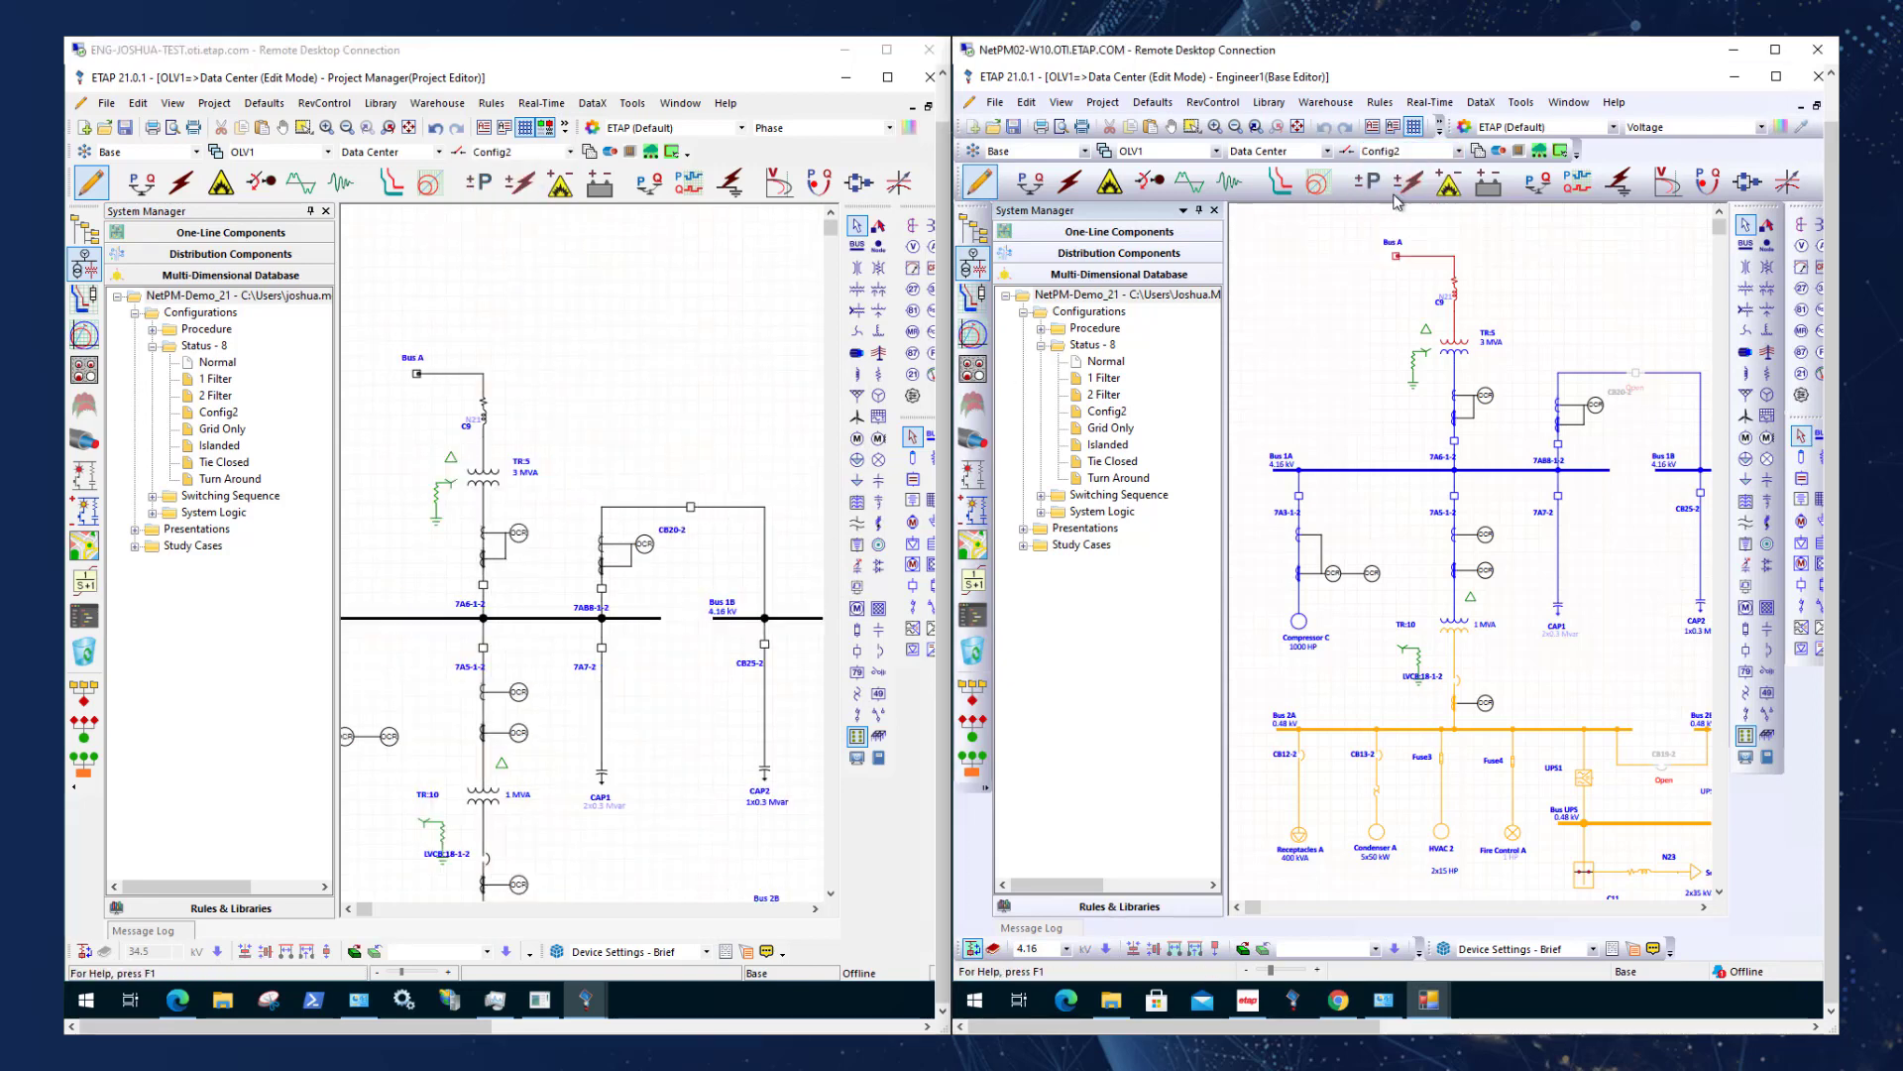
# In the Project Manager session, set tie breaker CB20-2 to open under Config2.
pyautogui.click(691, 508)
pyautogui.rightClick(691, 509)
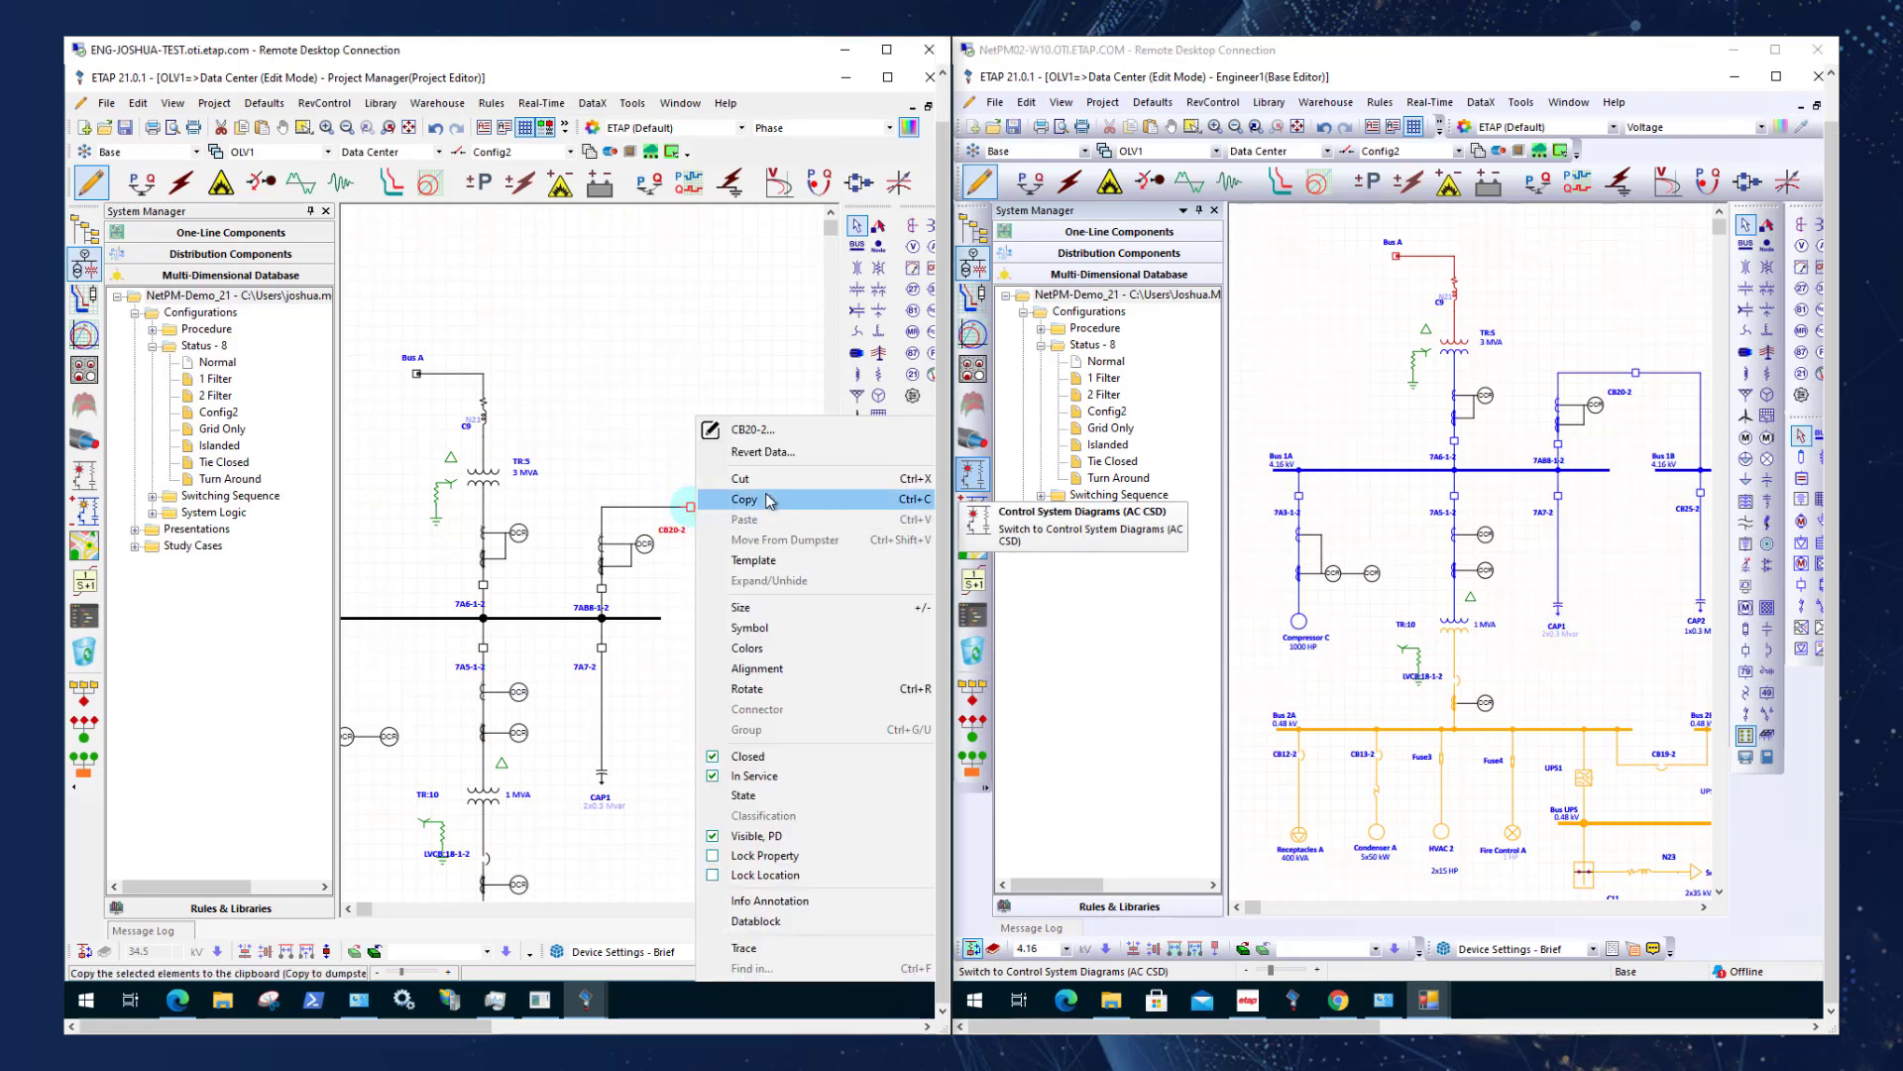
pyautogui.click(748, 755)
pyautogui.click(1641, 441)
pyautogui.click(664, 761)
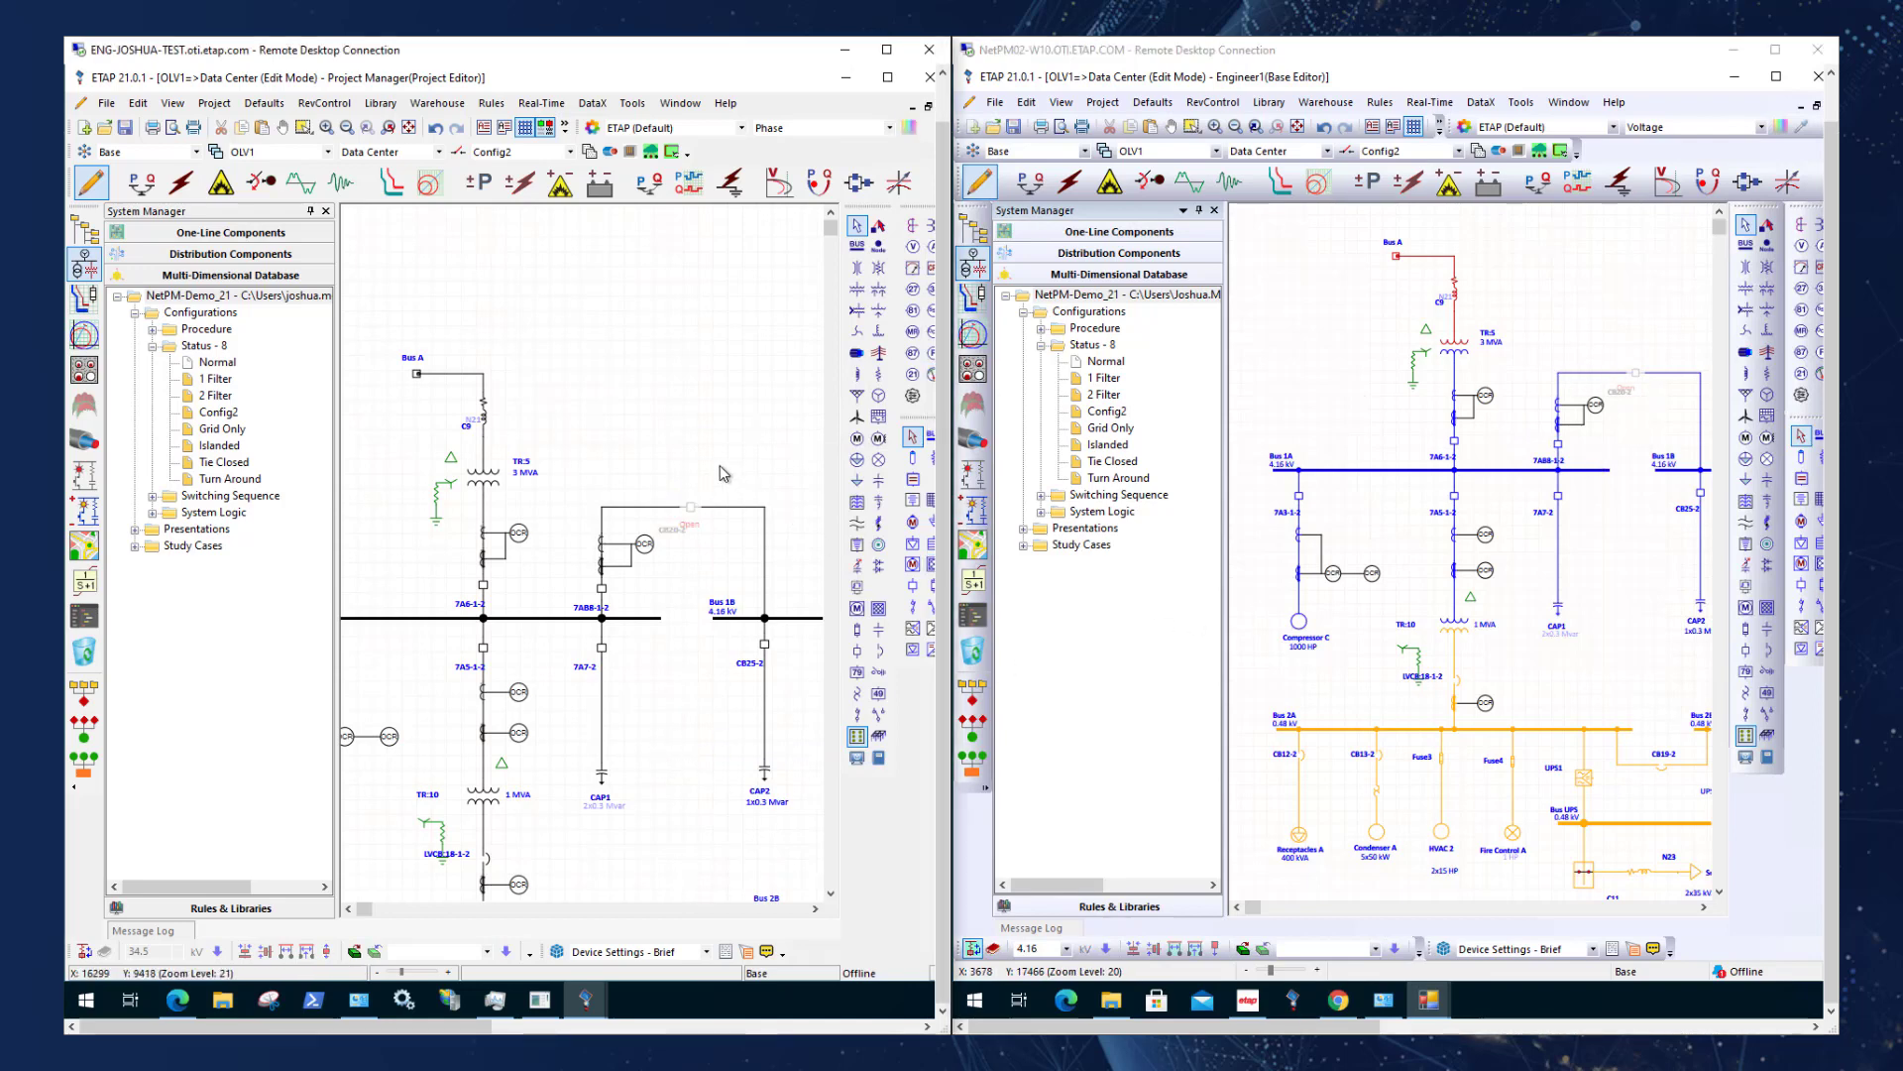
pyautogui.moveTo(721, 443); pyautogui.dragTo(720, 359)
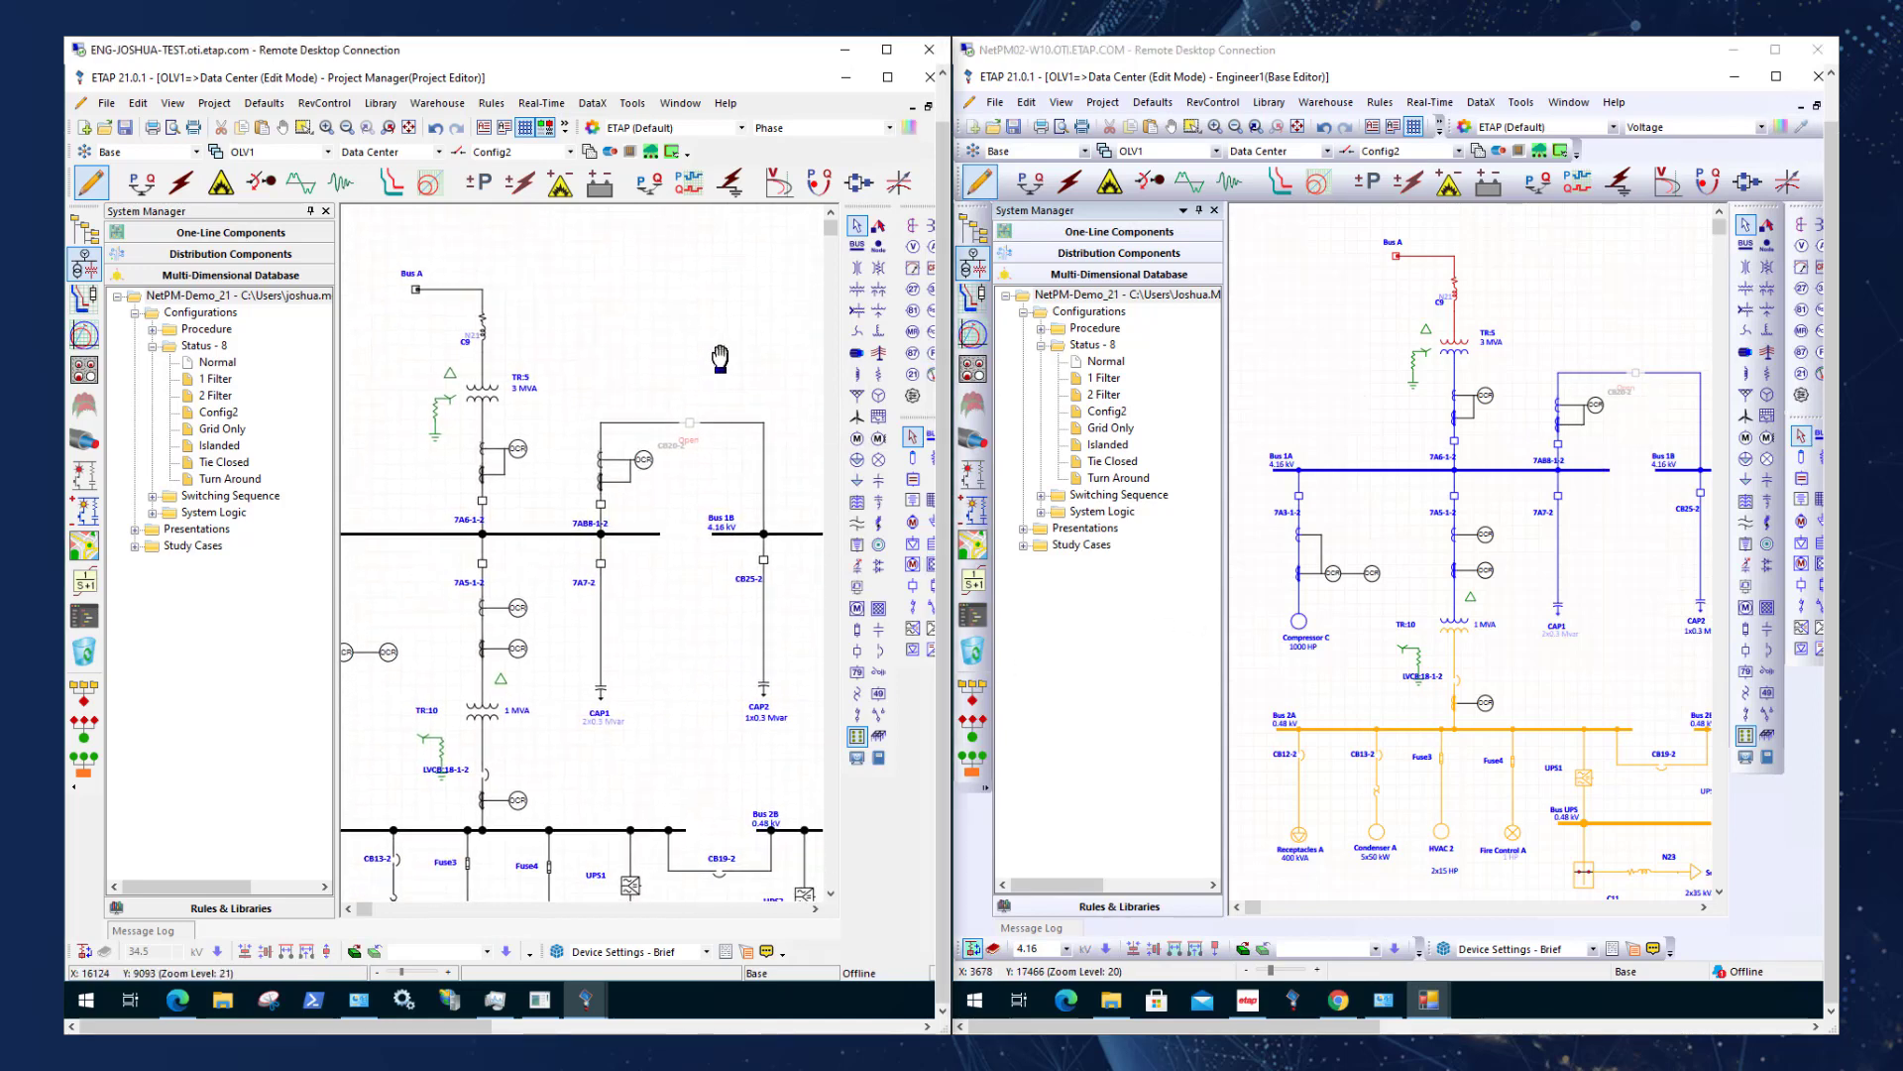
# Switch the Engineer1 session's one-line diagram from Config2 back to the Normal configuration.
pyautogui.rightClick(230, 413)
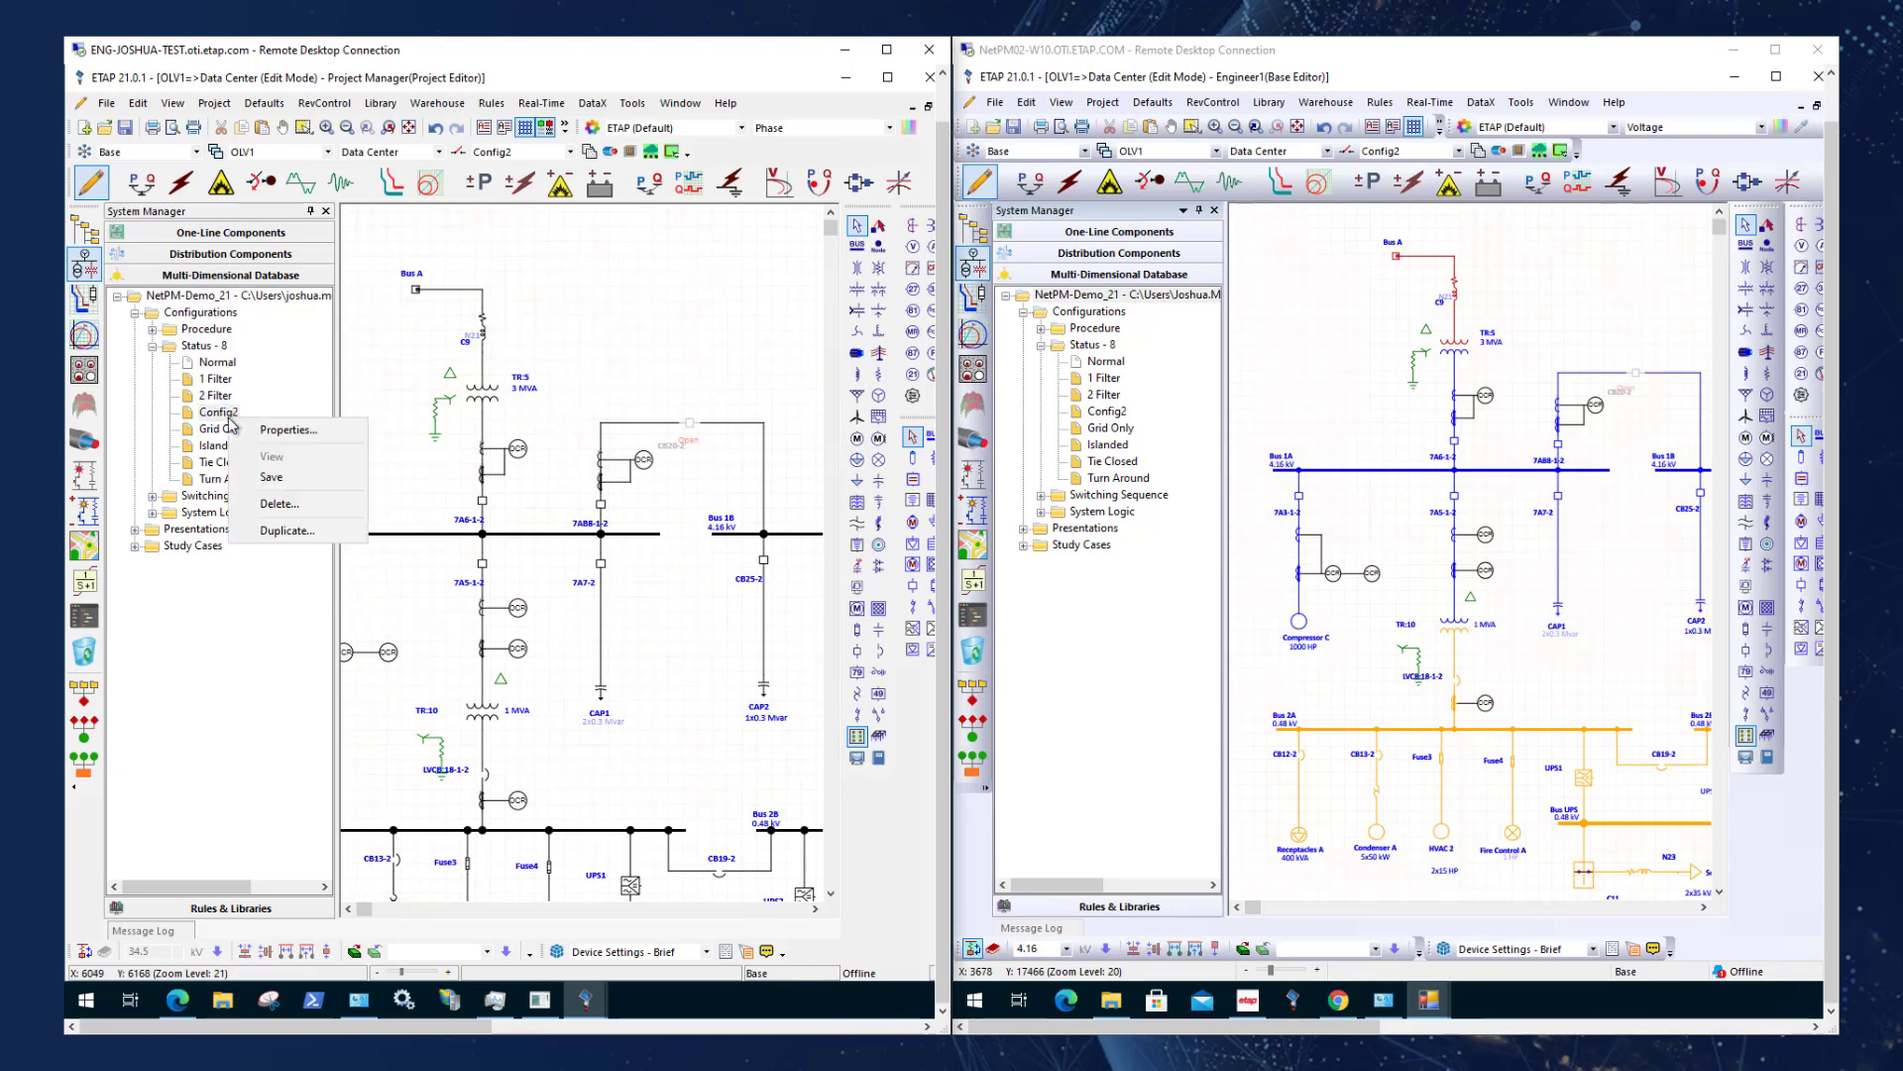
pyautogui.click(1345, 299)
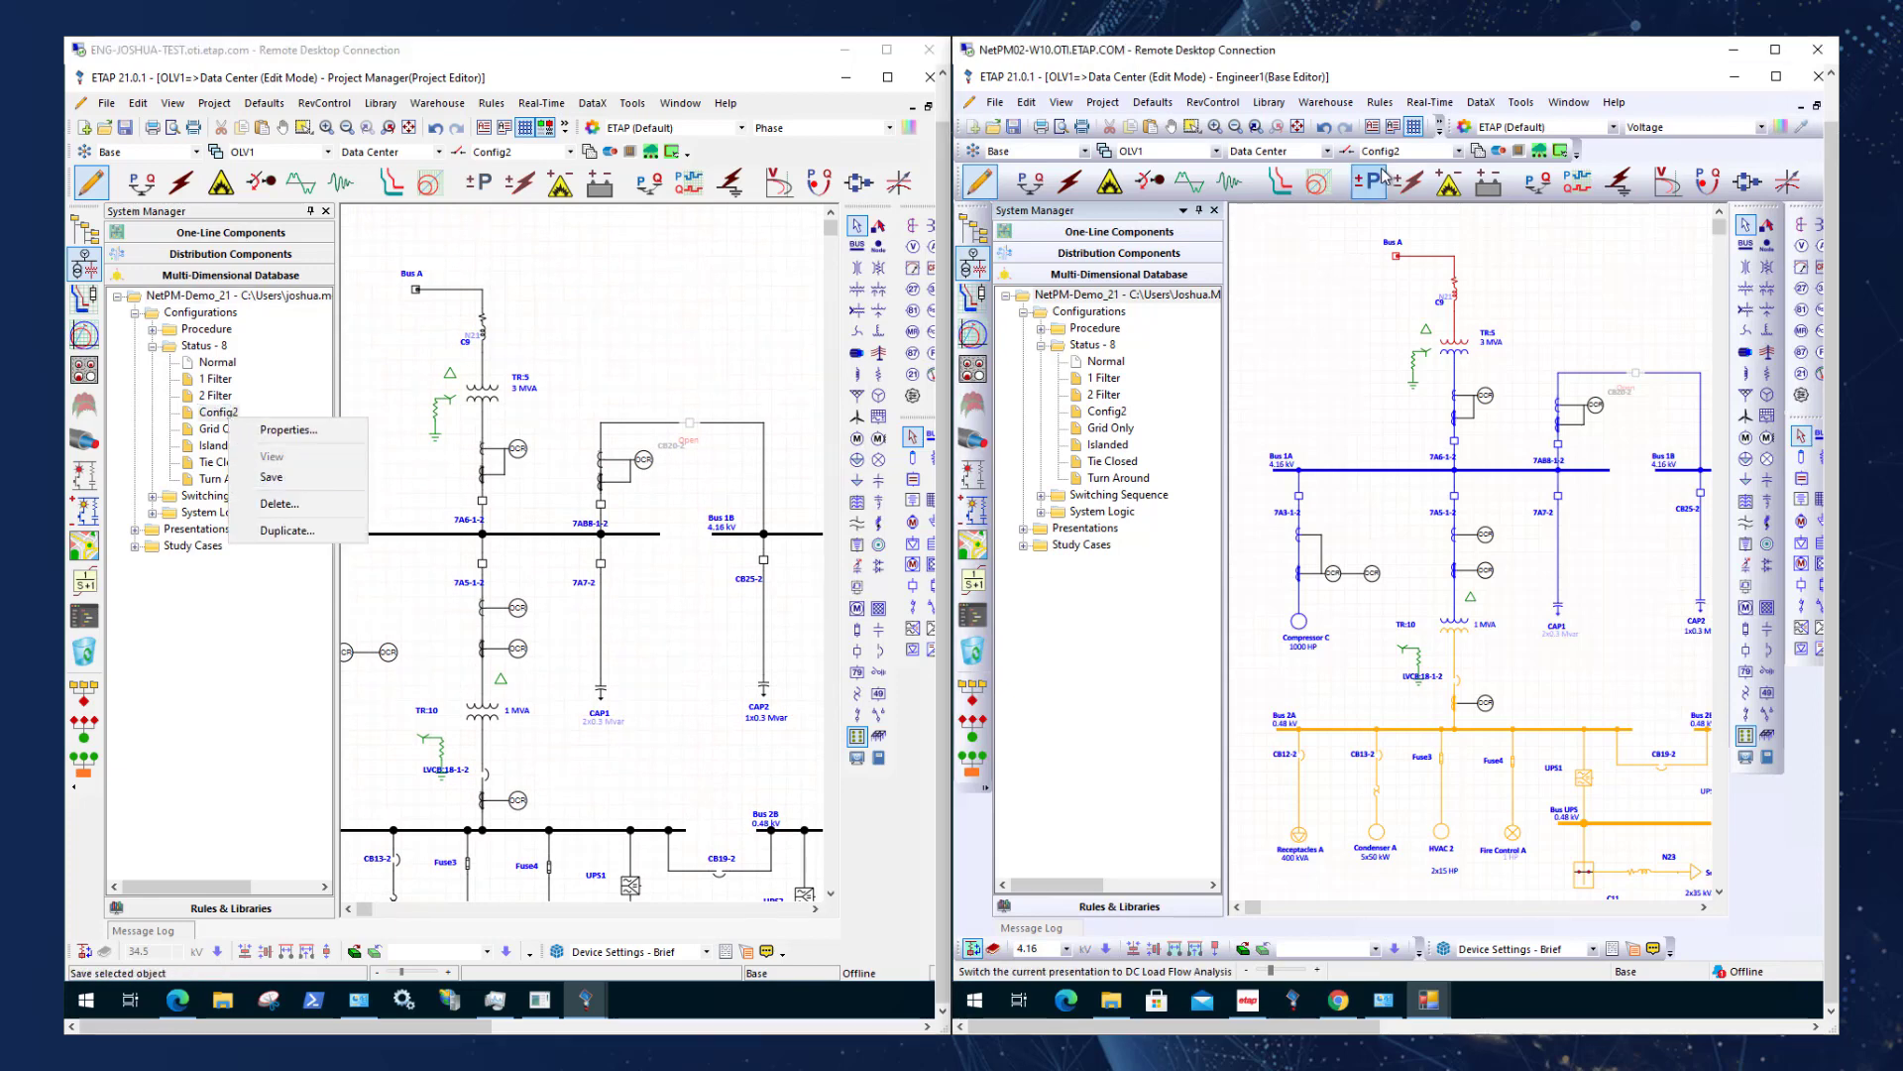
pyautogui.click(1391, 154)
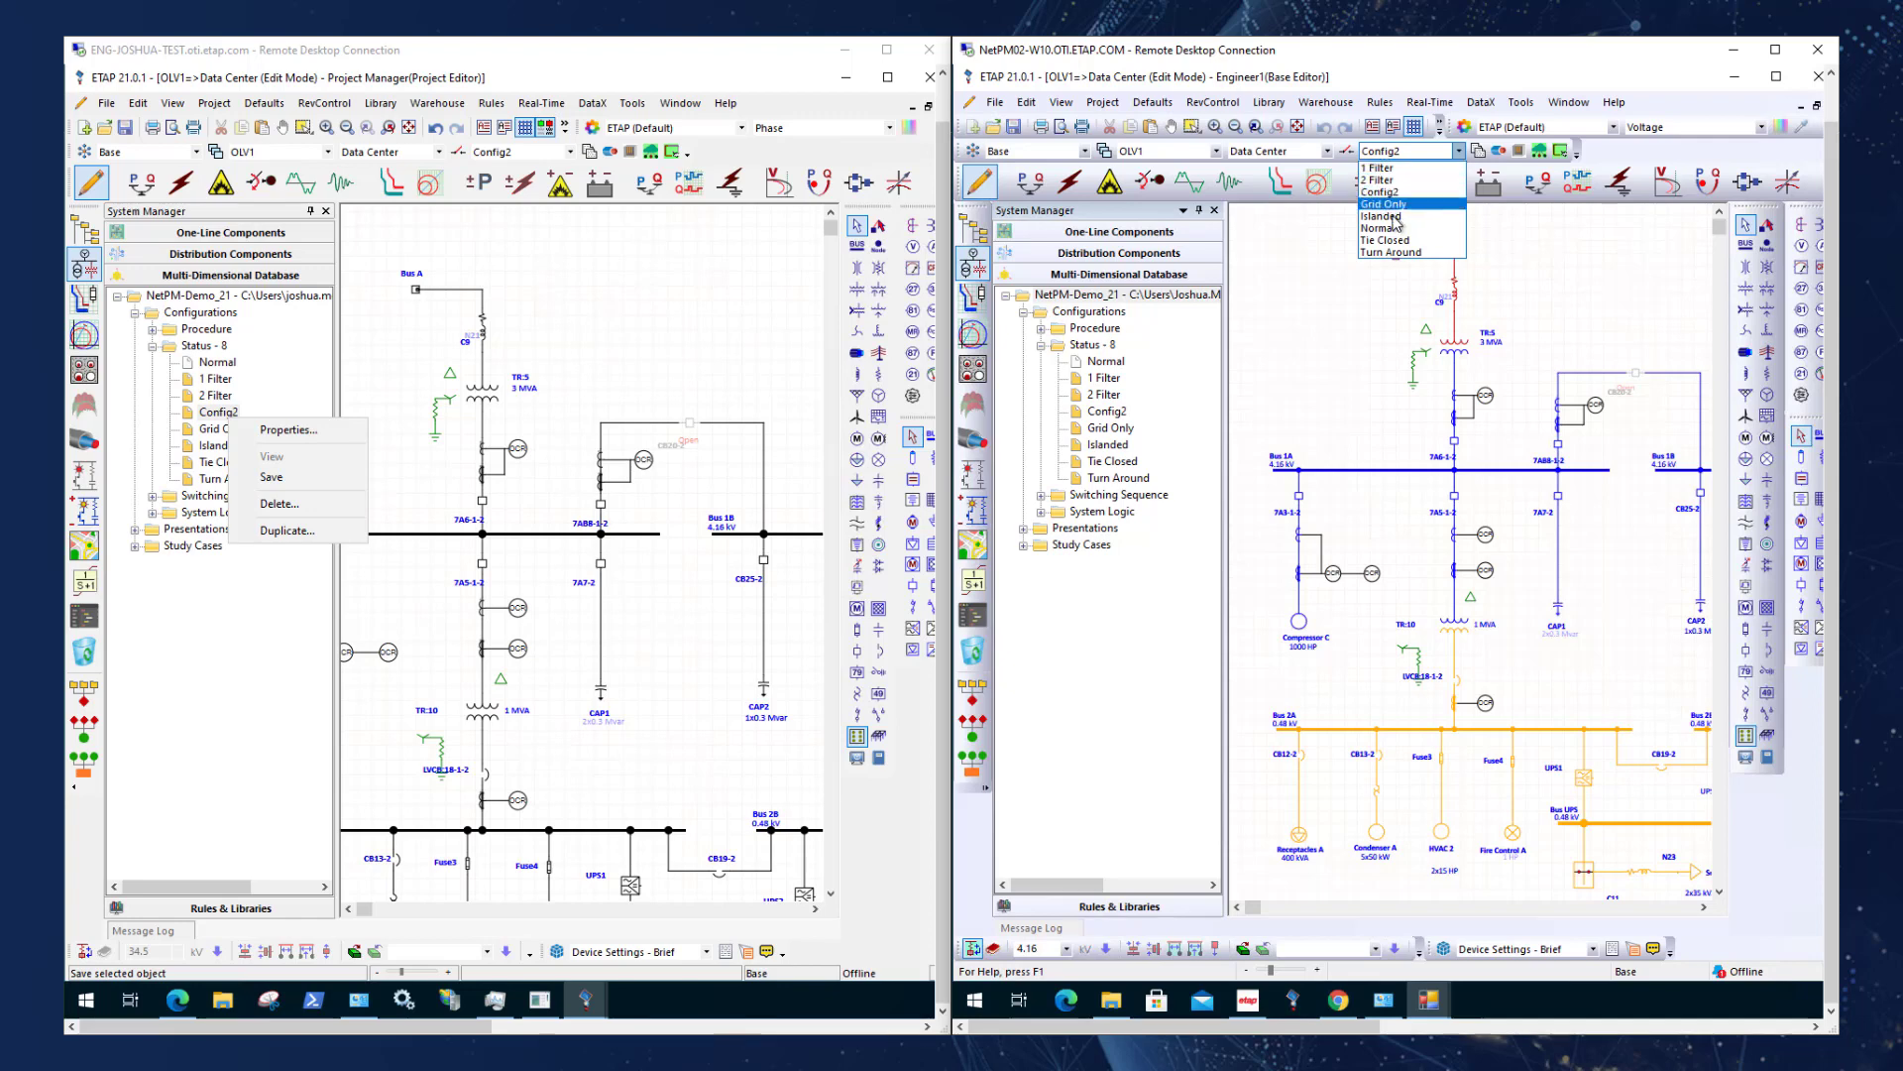
pyautogui.click(1392, 237)
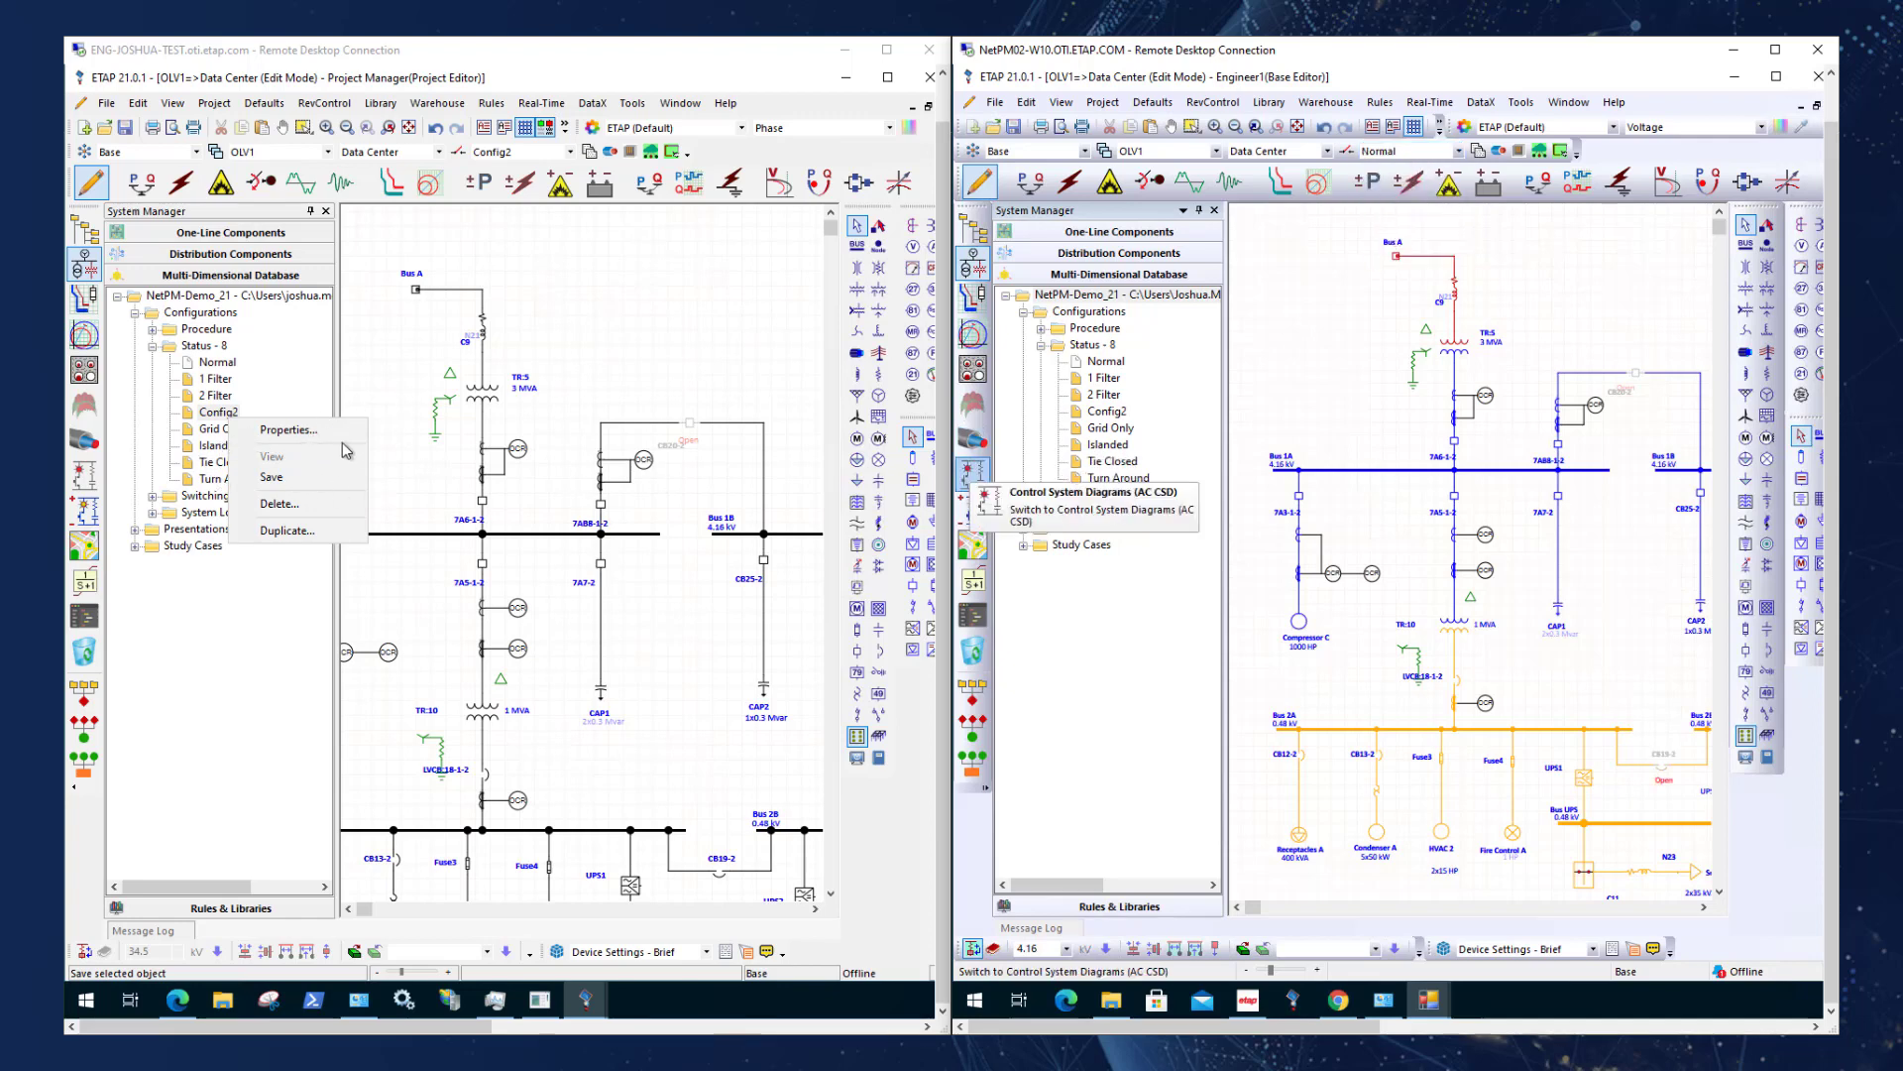
# Delete the Config2 configuration from the Status list in the Project Manager session and confirm the deletion.
pyautogui.click(237, 417)
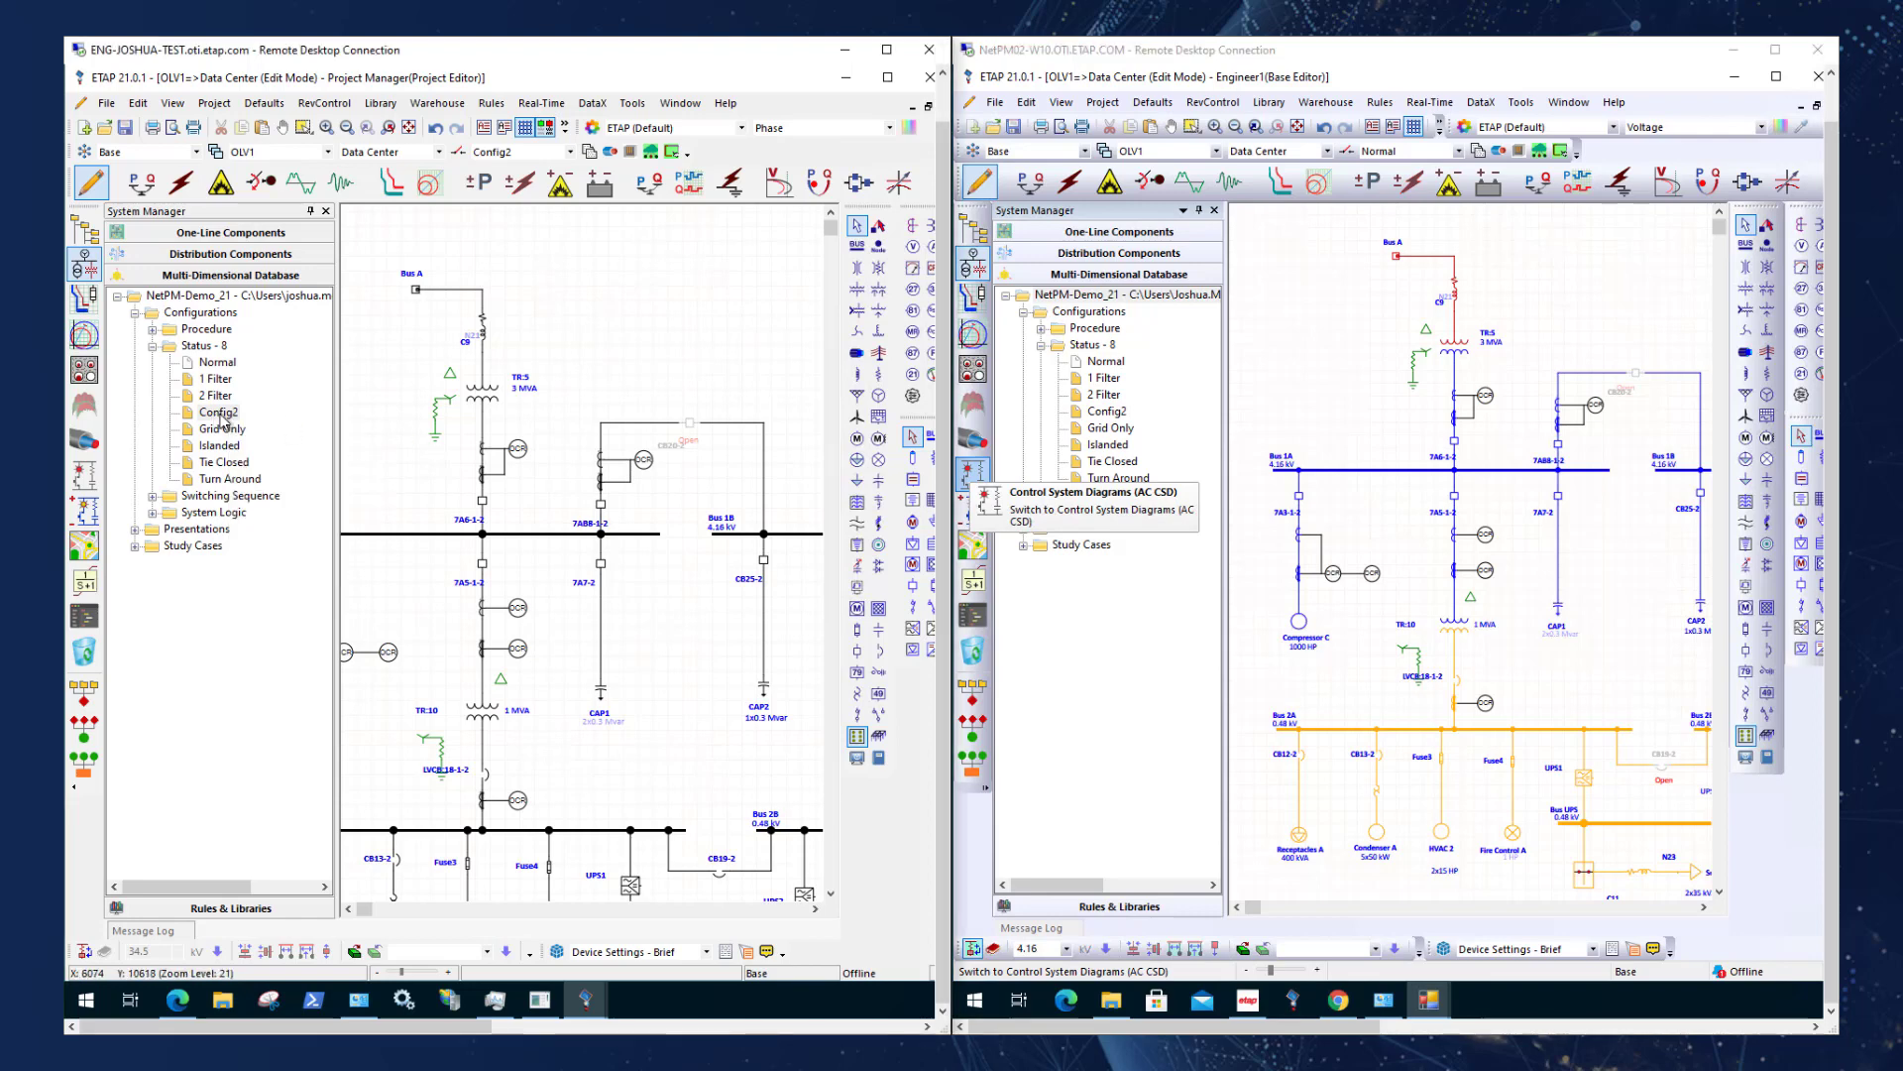
pyautogui.click(219, 412)
pyautogui.rightClick(220, 416)
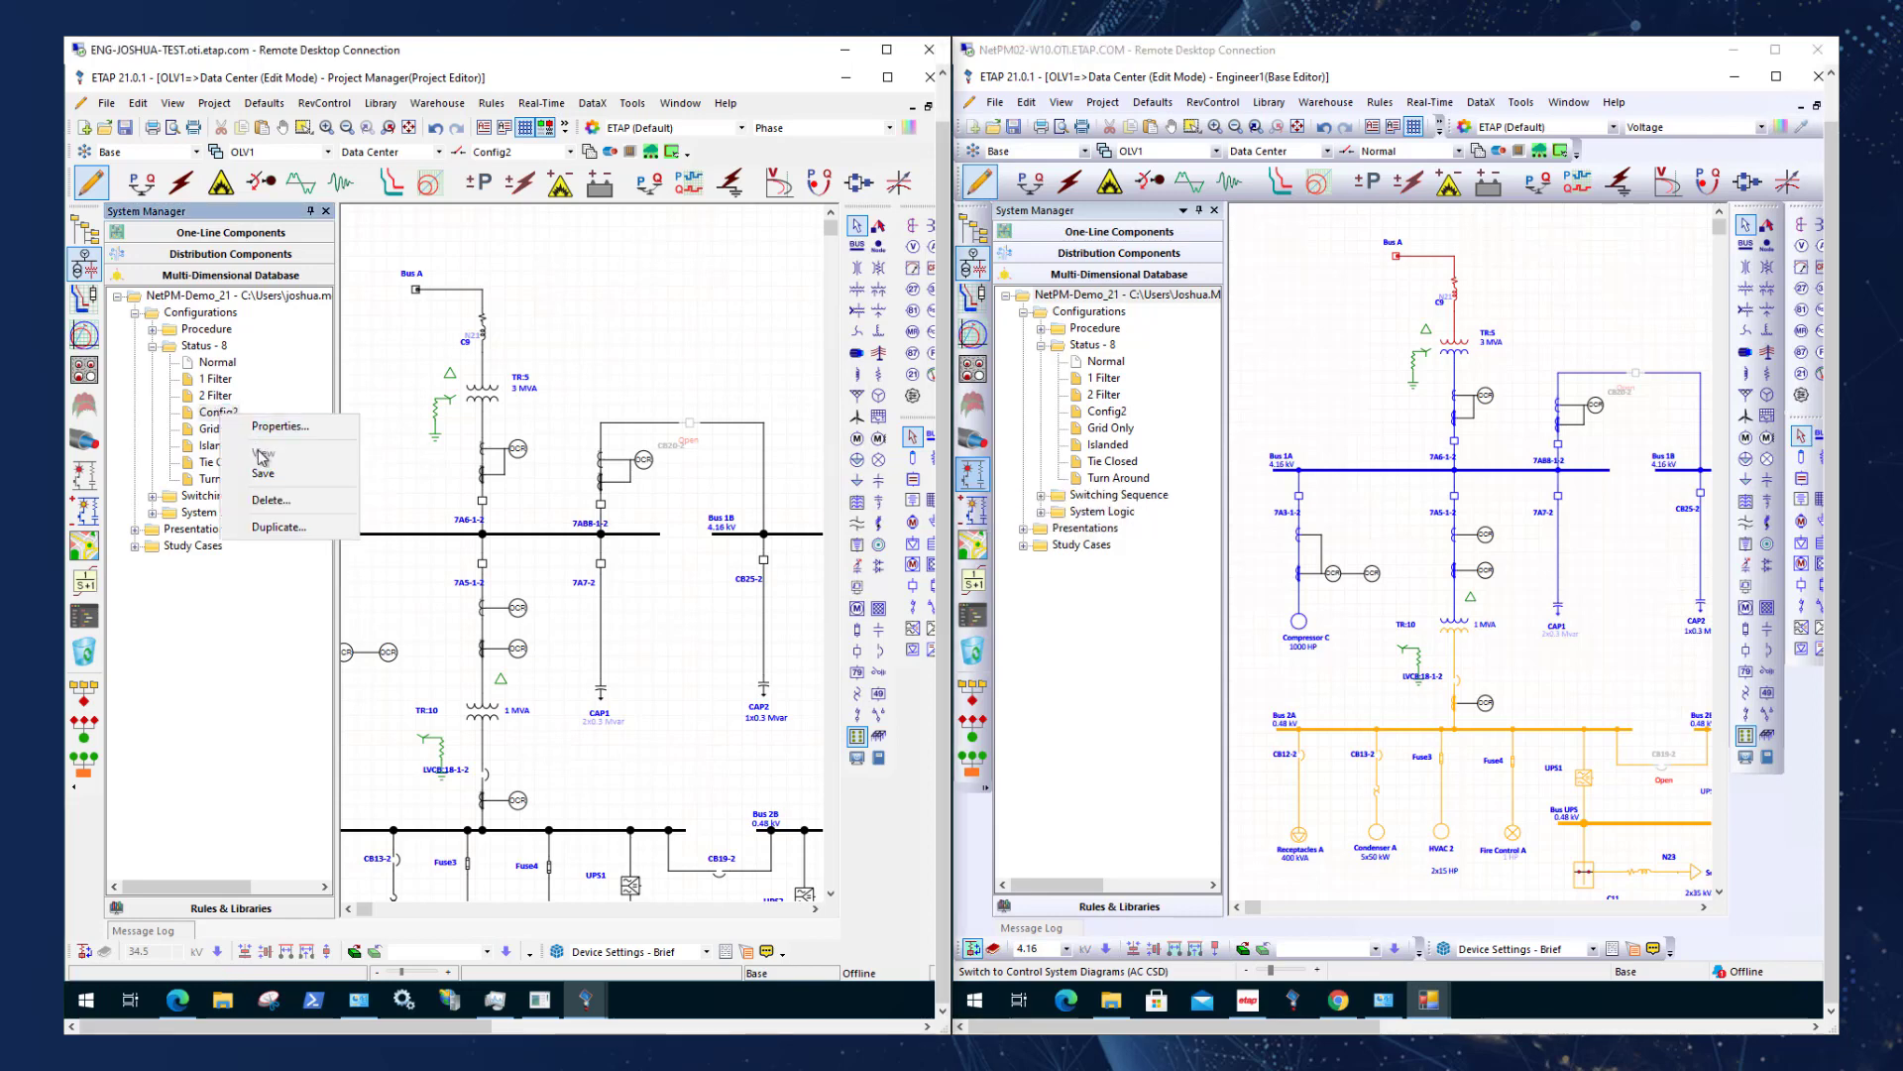
pyautogui.click(277, 504)
pyautogui.click(568, 575)
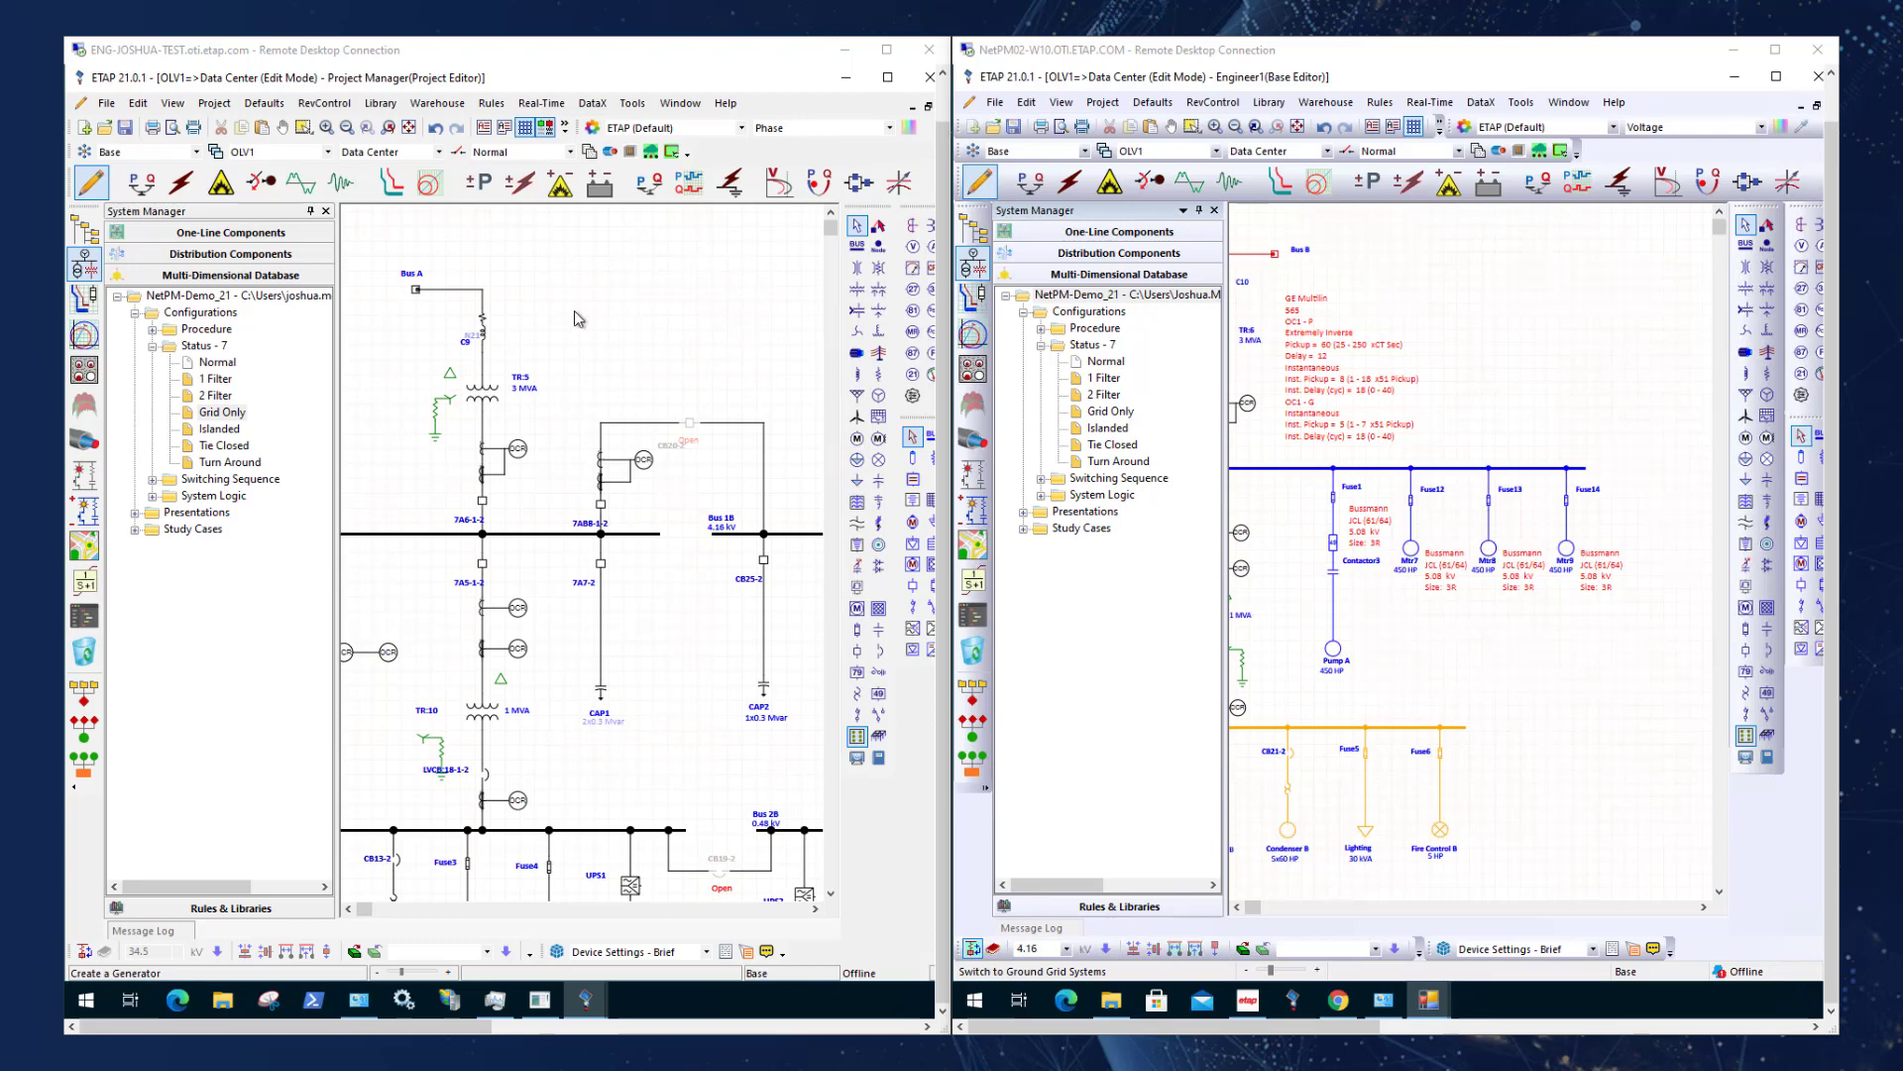
# Enlarge the Project Manager's remote session and ETAP window to full screen and launch the Network Project Manager (NetPM).
pyautogui.click(886, 49)
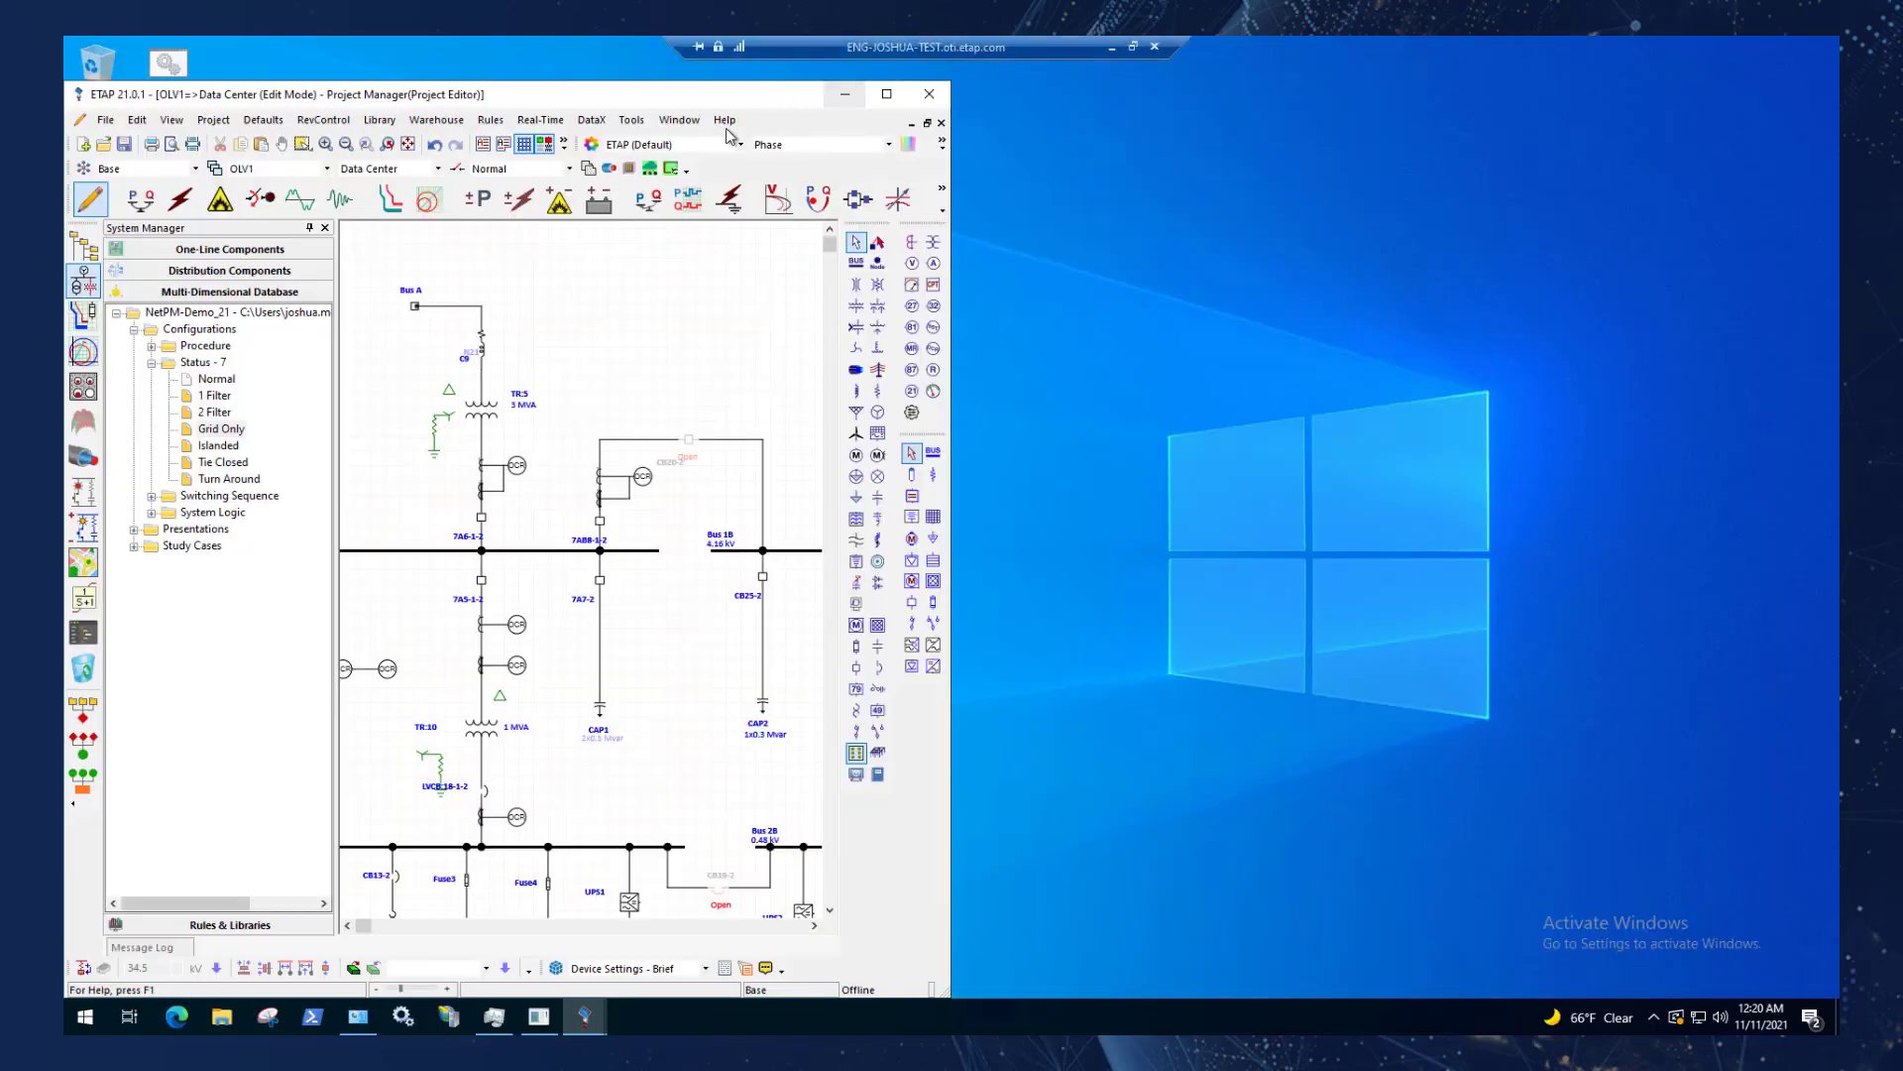
pyautogui.click(886, 96)
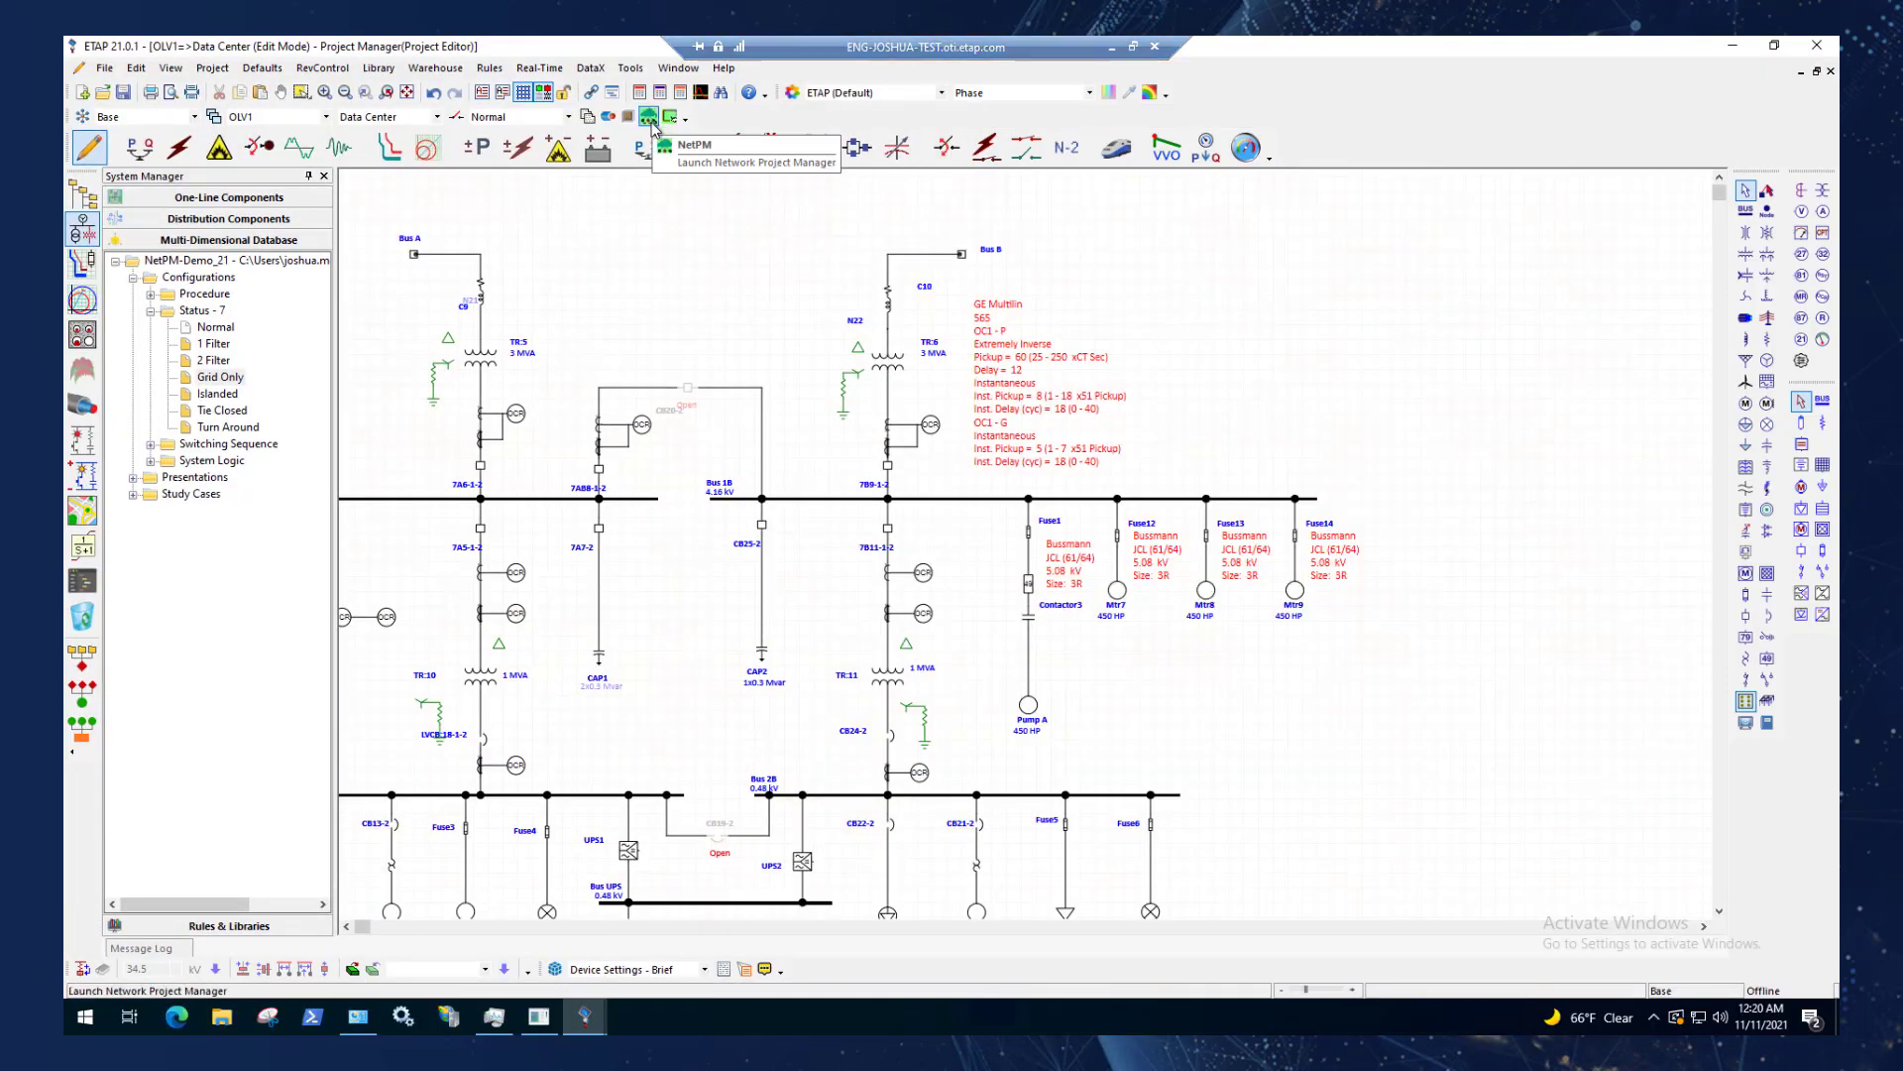
pyautogui.click(649, 117)
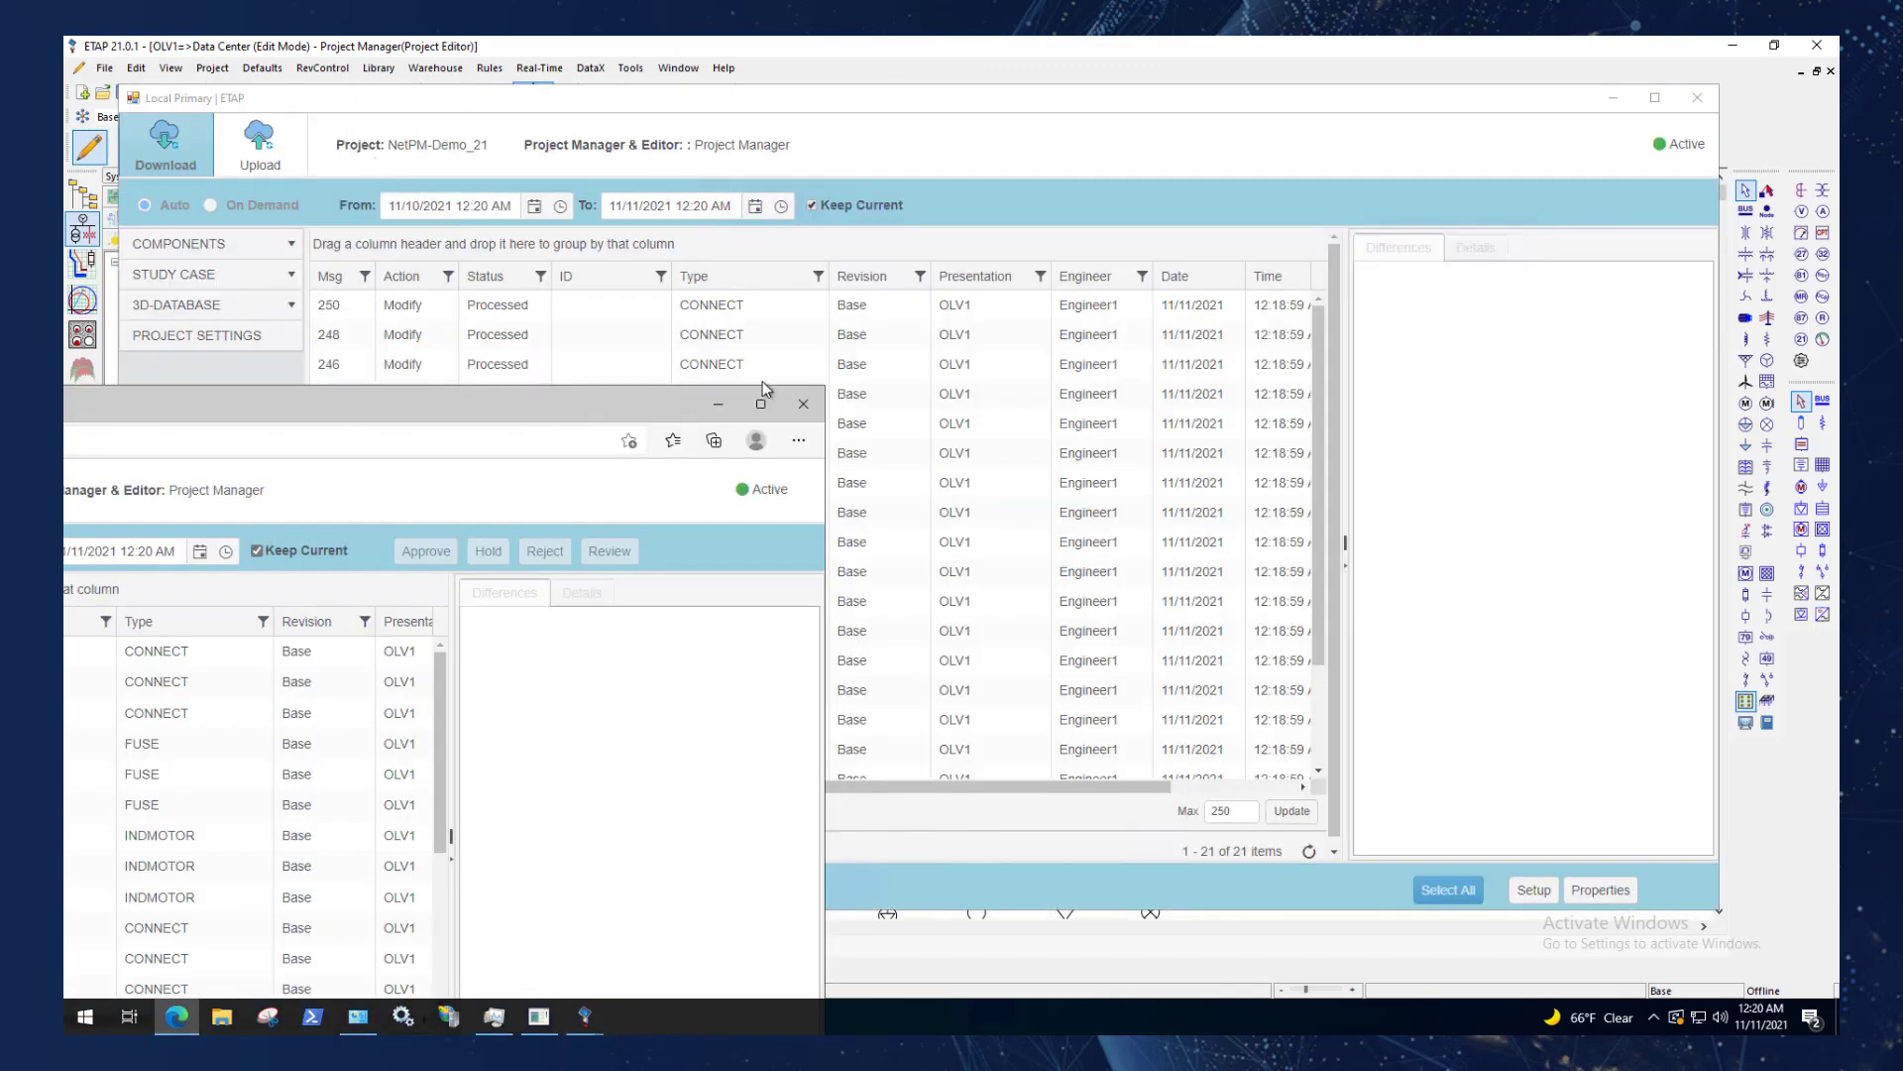
# Arrange the NetPM windows so the web version stays in view over ETAP, and minimize the Local Primary window.
pyautogui.moveTo(456, 412); pyautogui.dragTo(1315, 199)
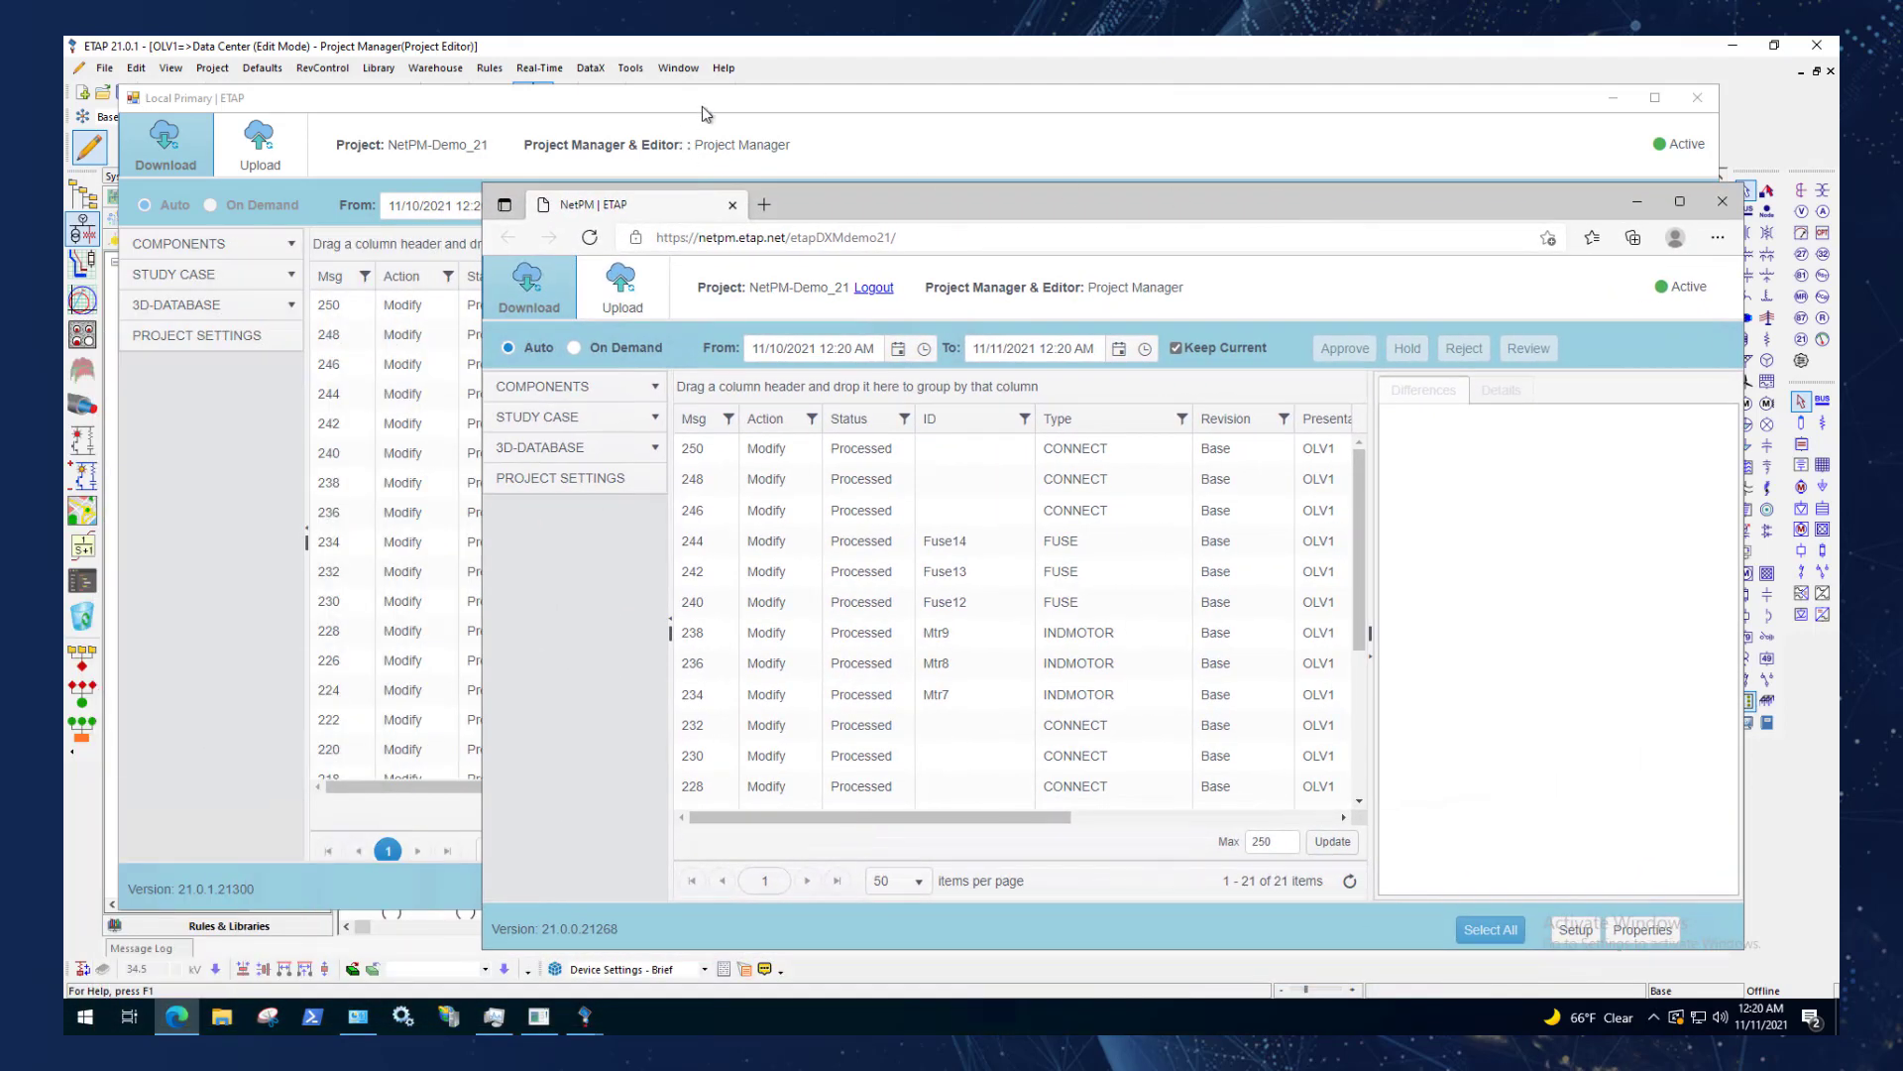
pyautogui.moveTo(702, 105); pyautogui.dragTo(781, 270)
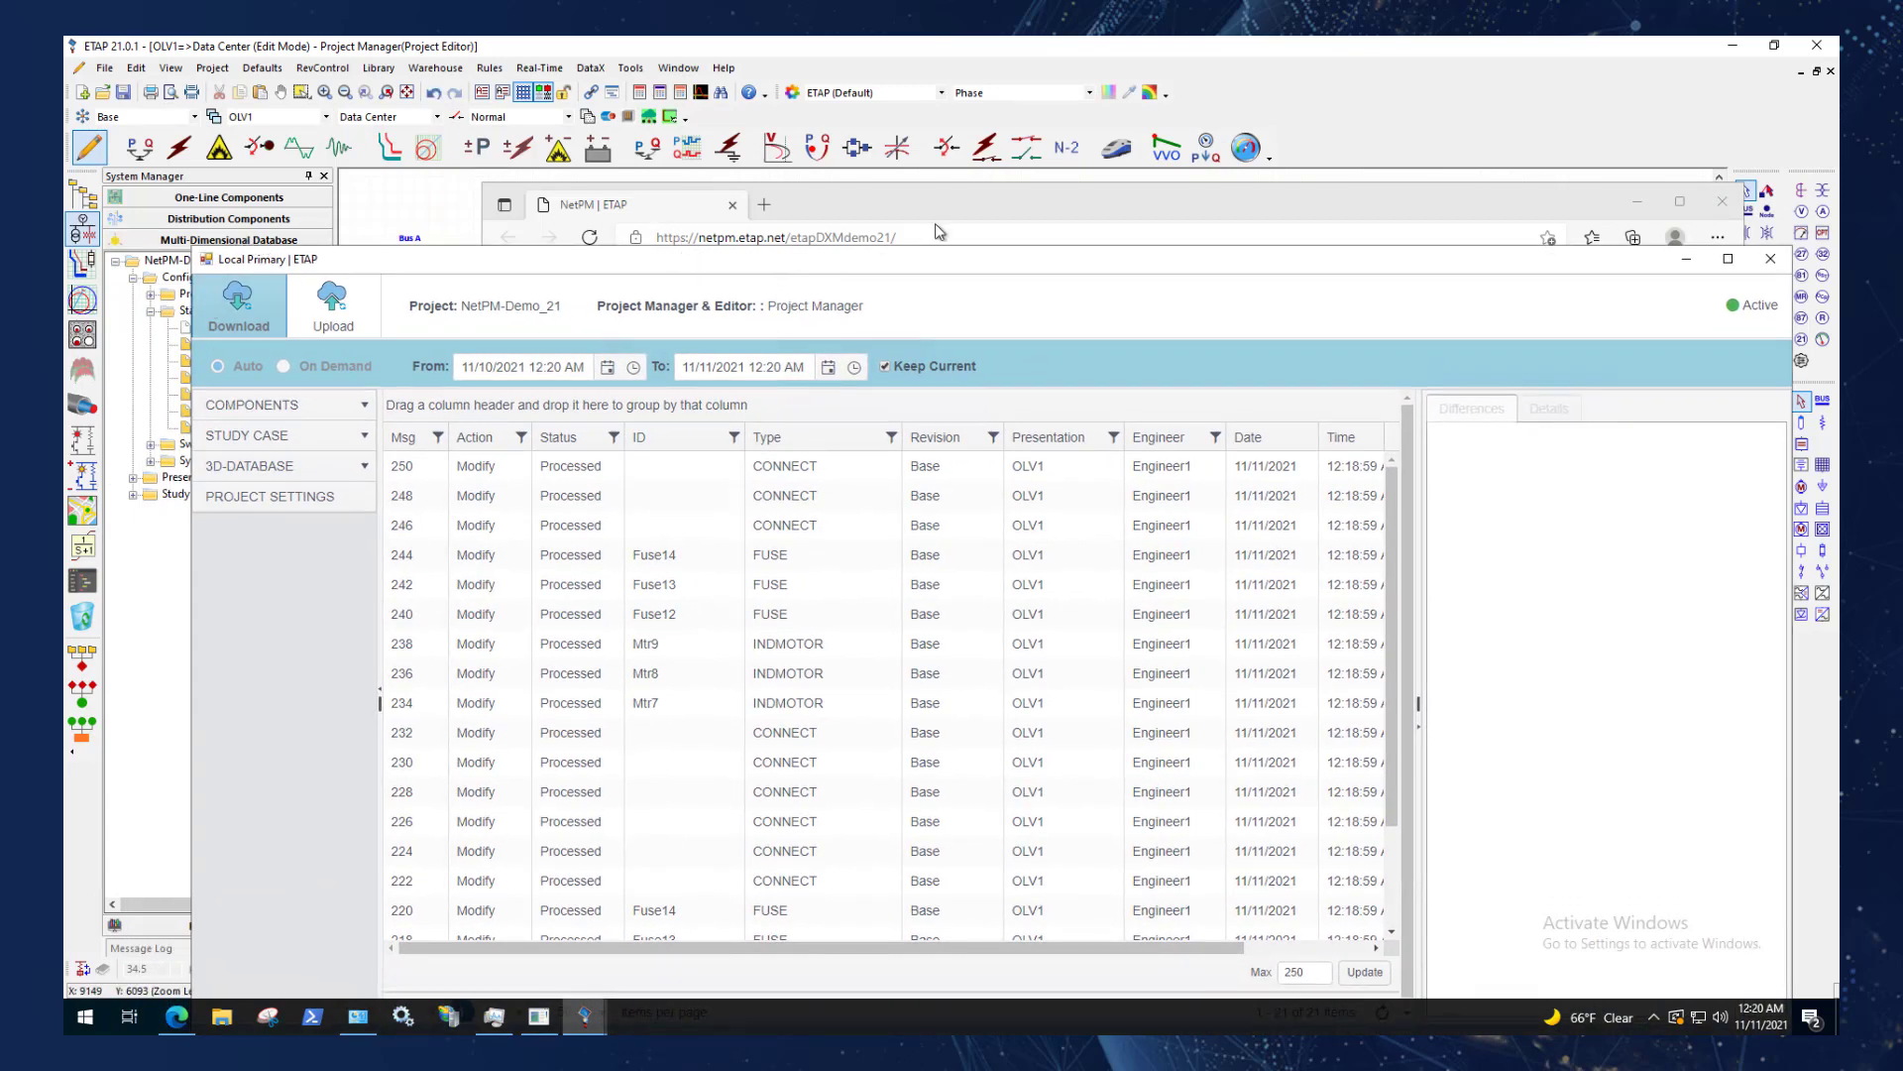
pyautogui.click(1691, 269)
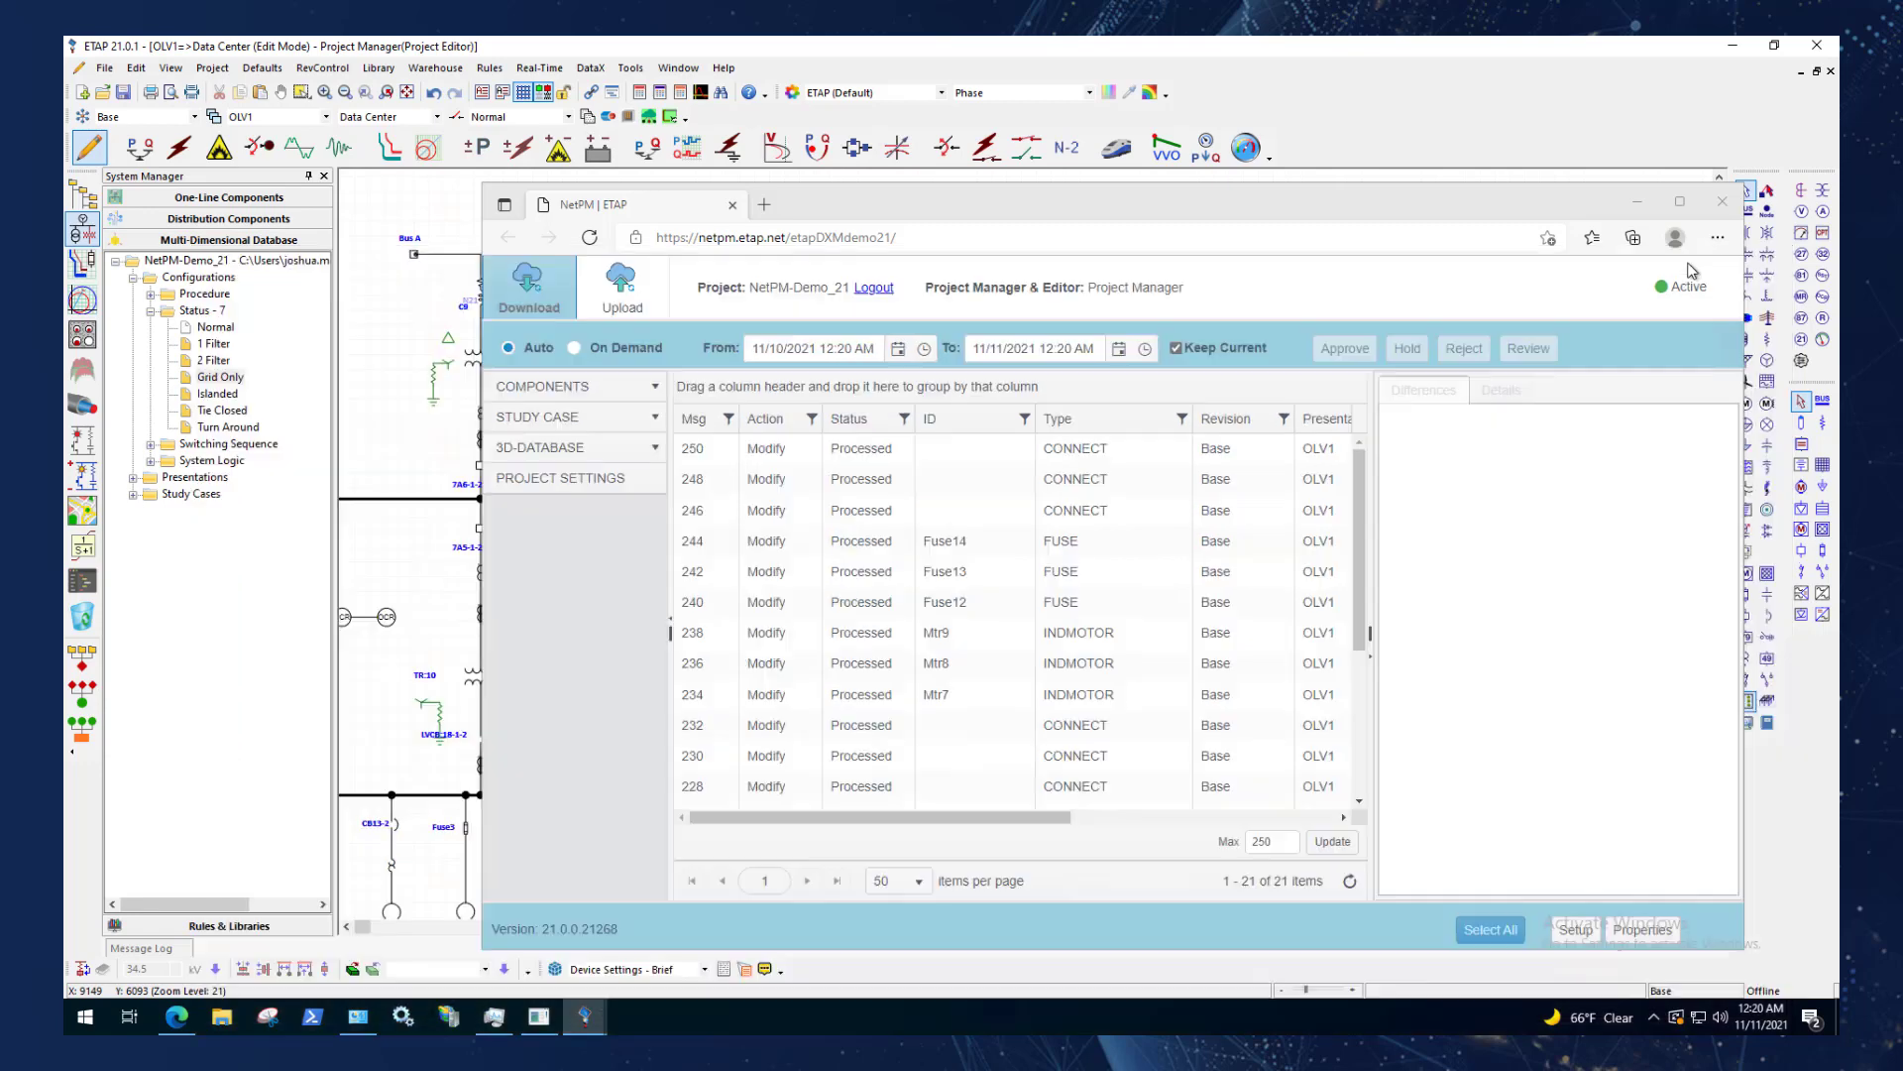
pyautogui.moveTo(817, 209); pyautogui.dragTo(574, 223)
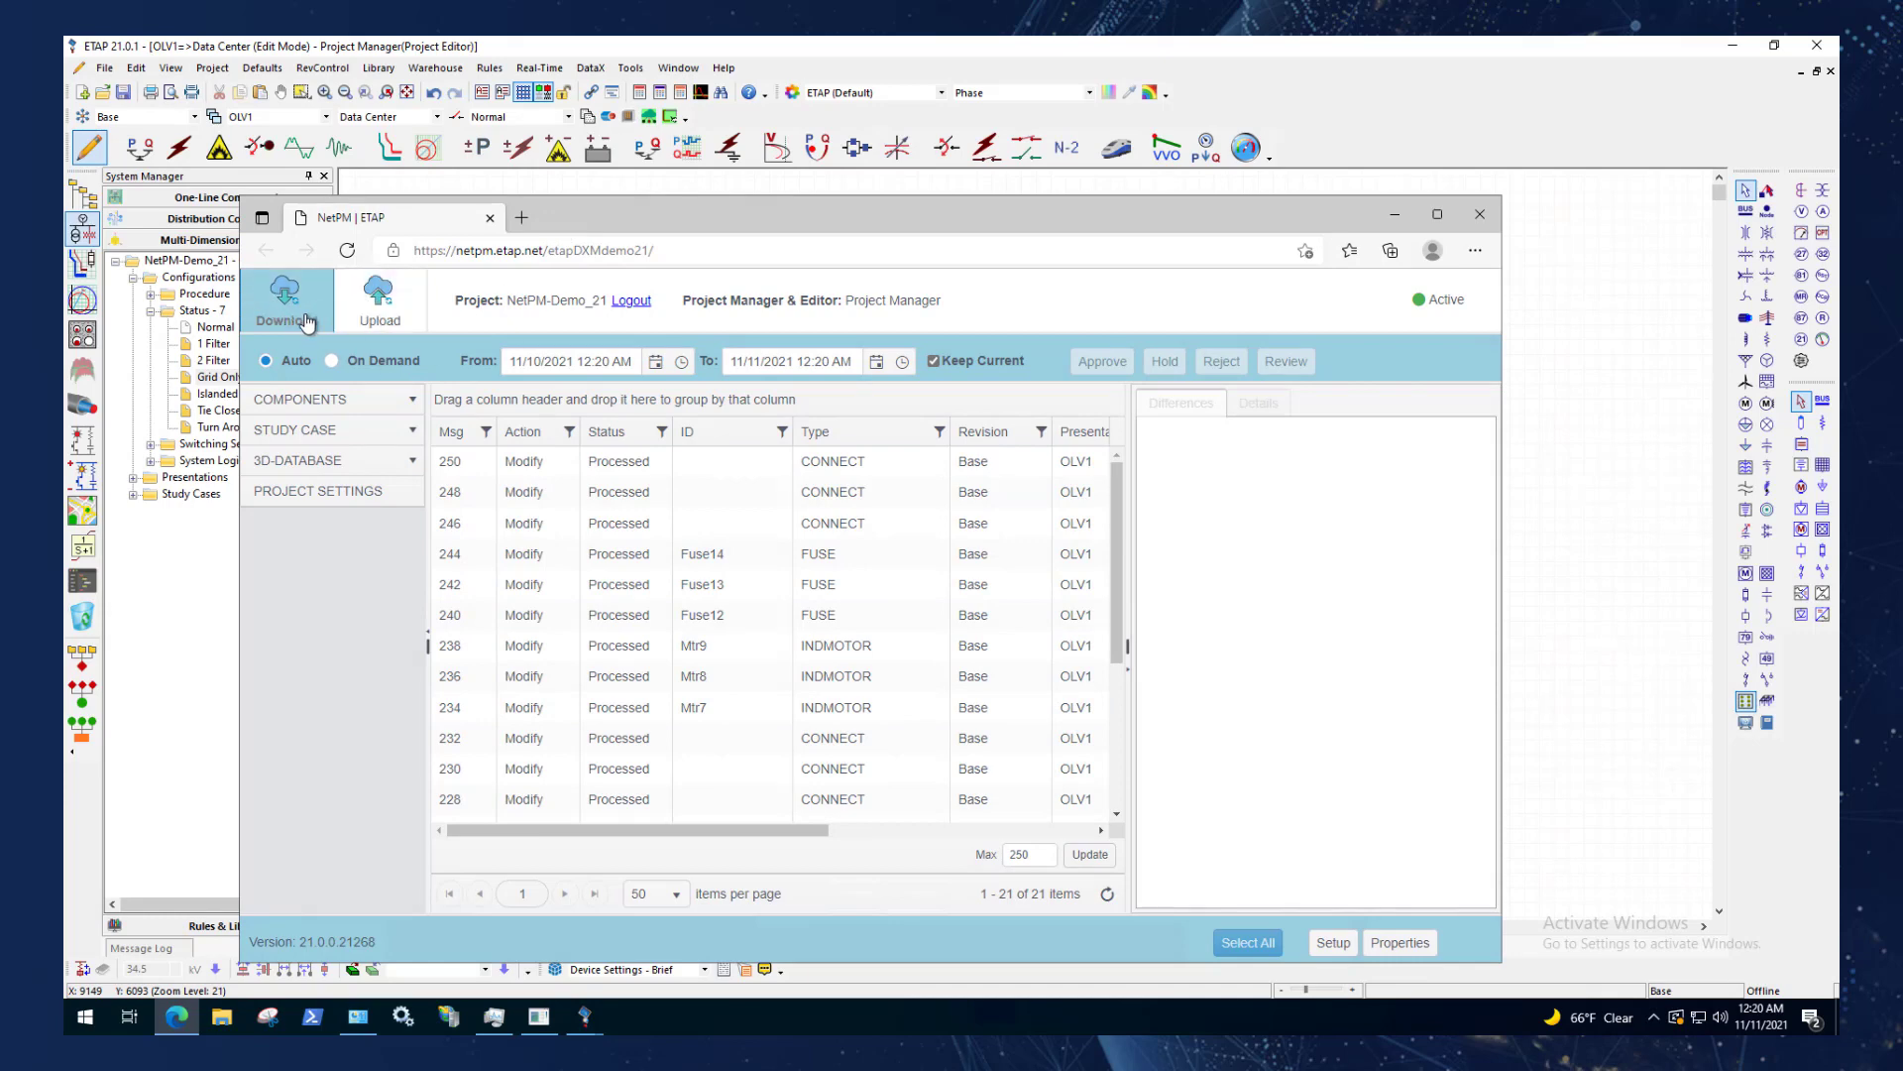
# Compare the Upload and Download message lists in the NetPM web page, widening its window for a fuller view.
pyautogui.click(377, 314)
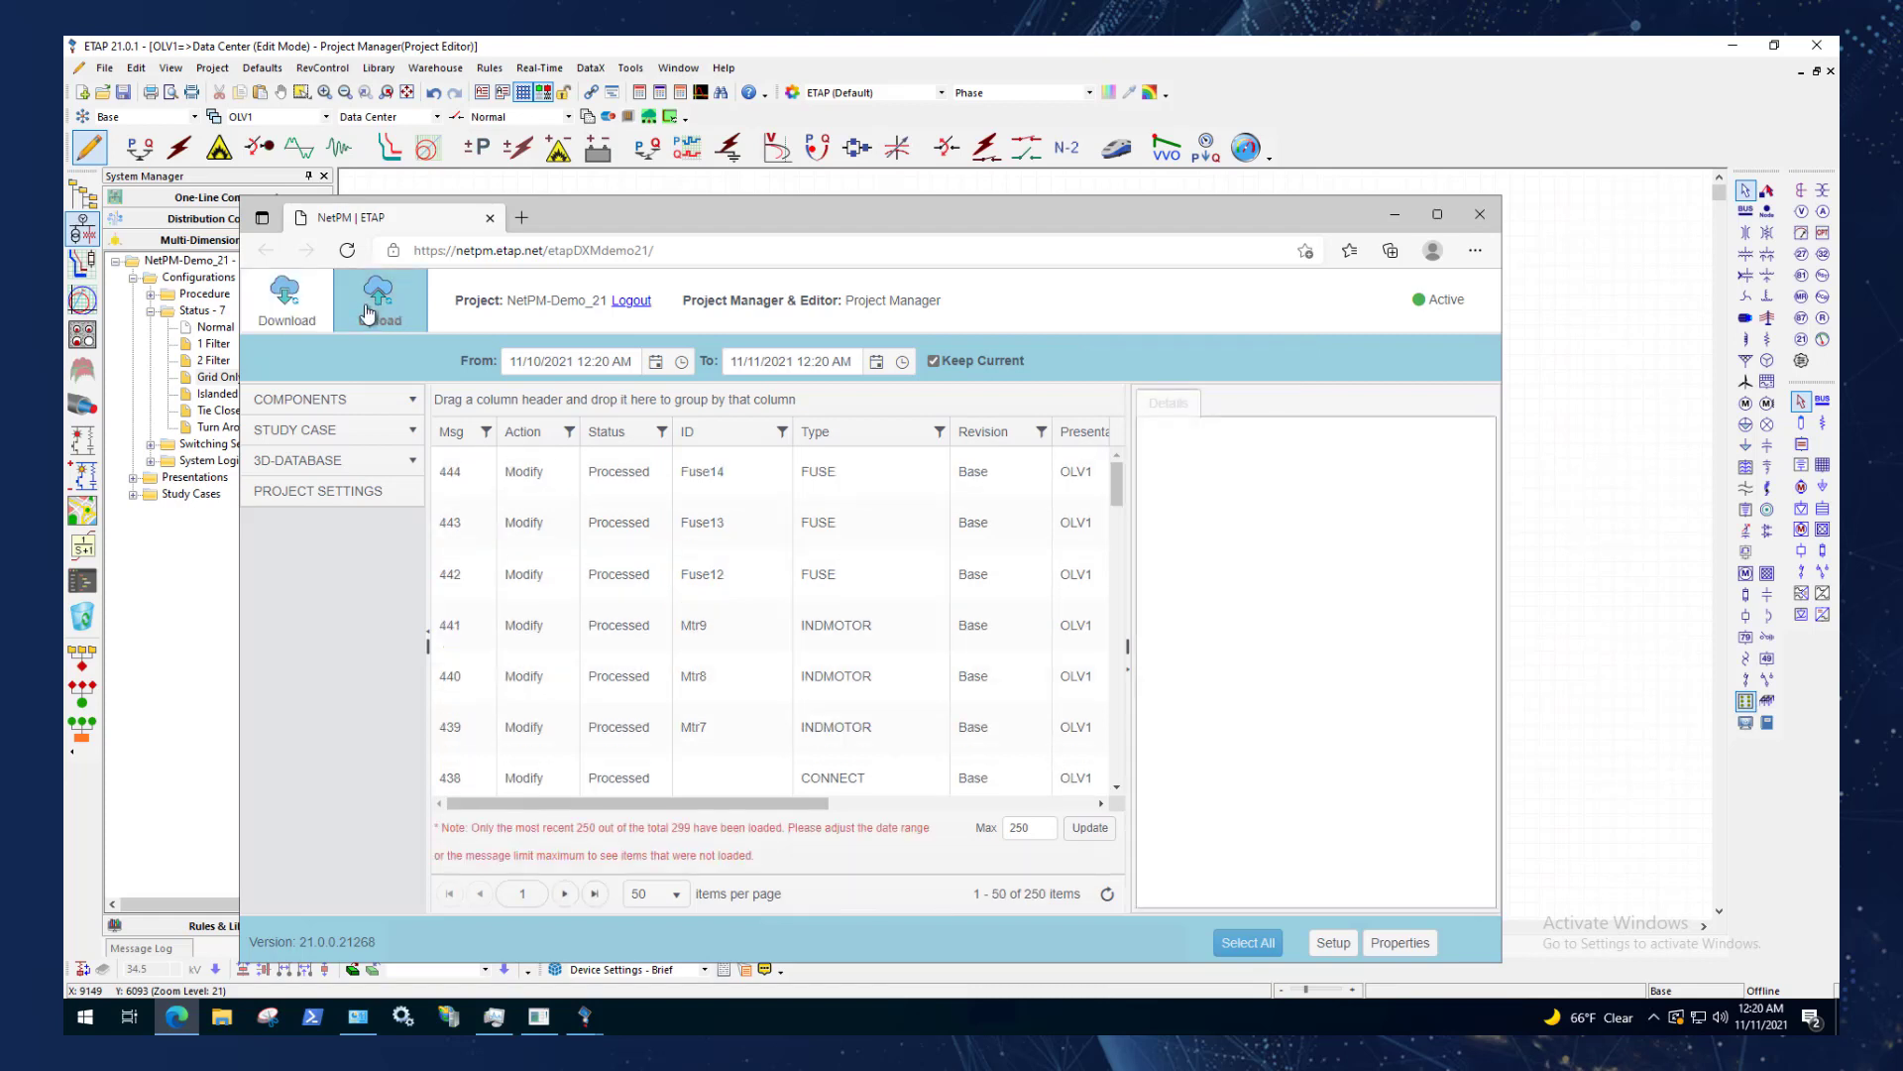
pyautogui.click(286, 302)
pyautogui.moveTo(235, 319); pyautogui.dragTo(167, 321)
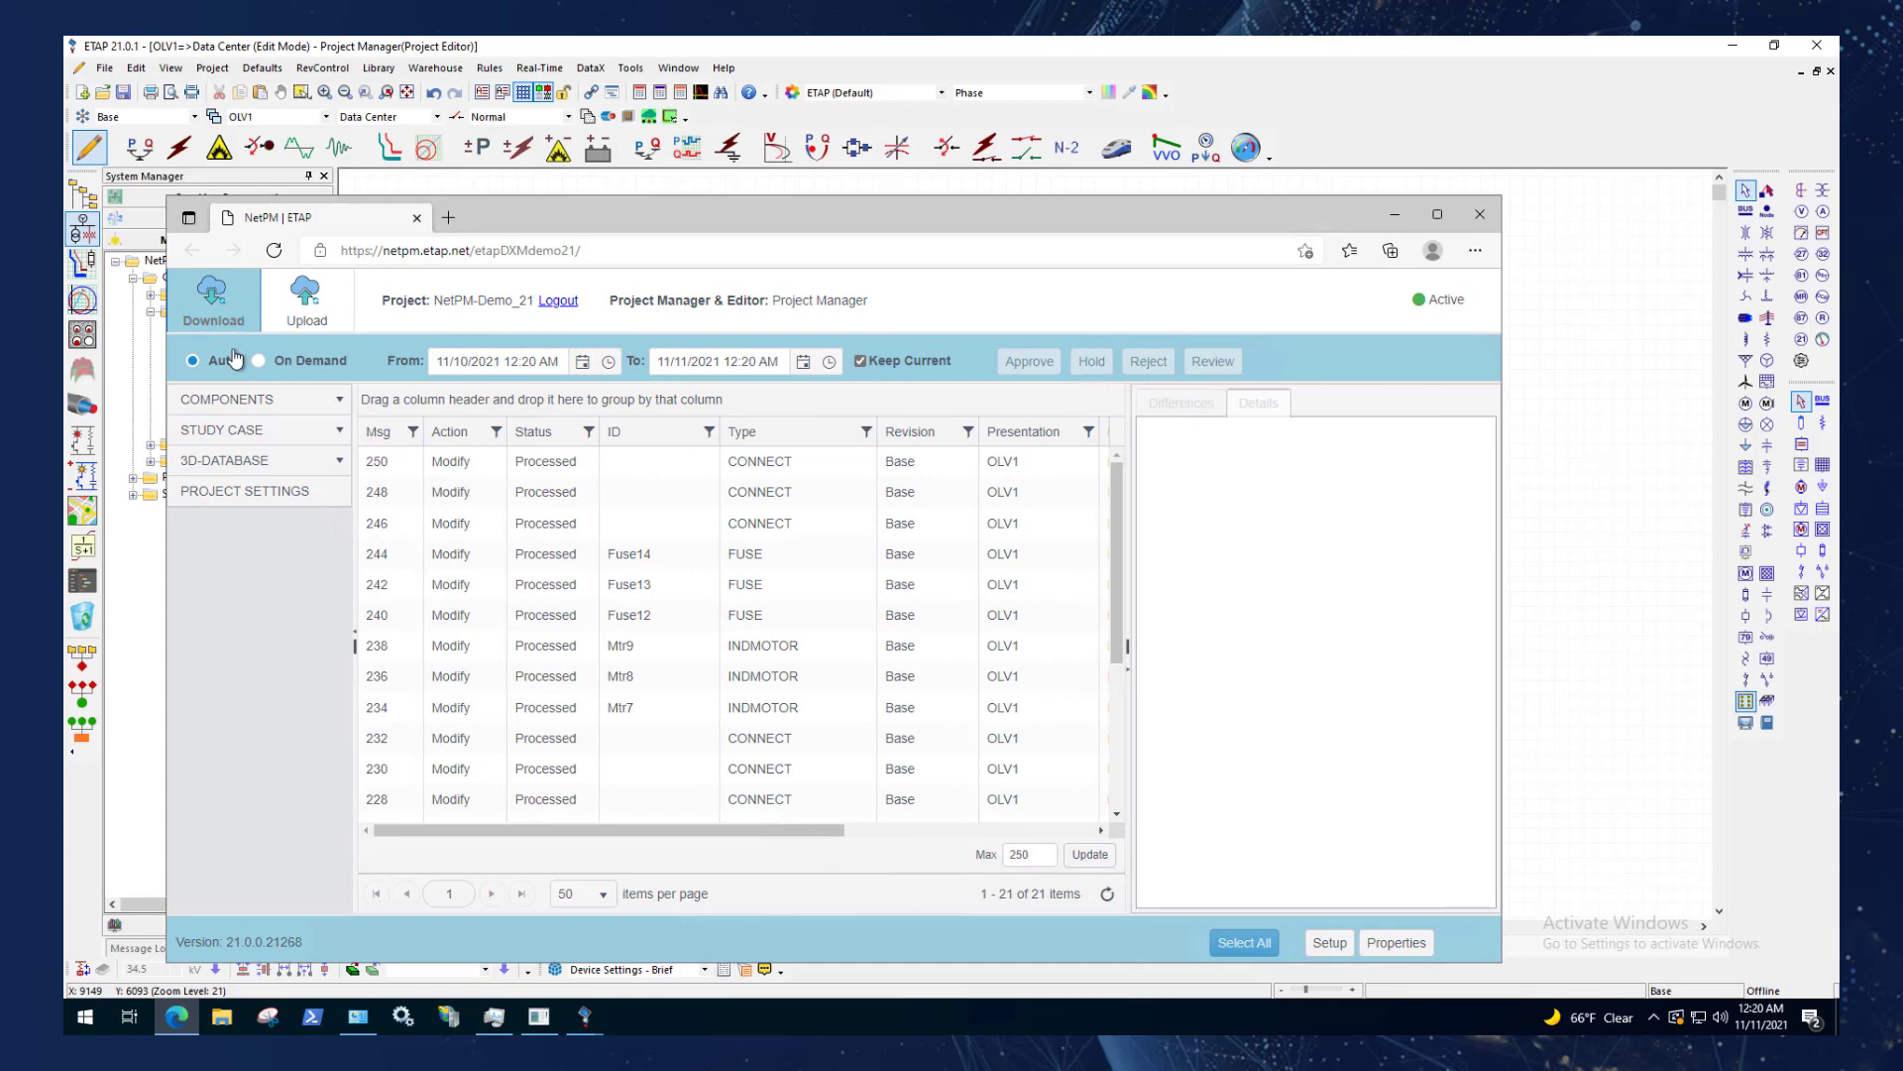
pyautogui.click(302, 315)
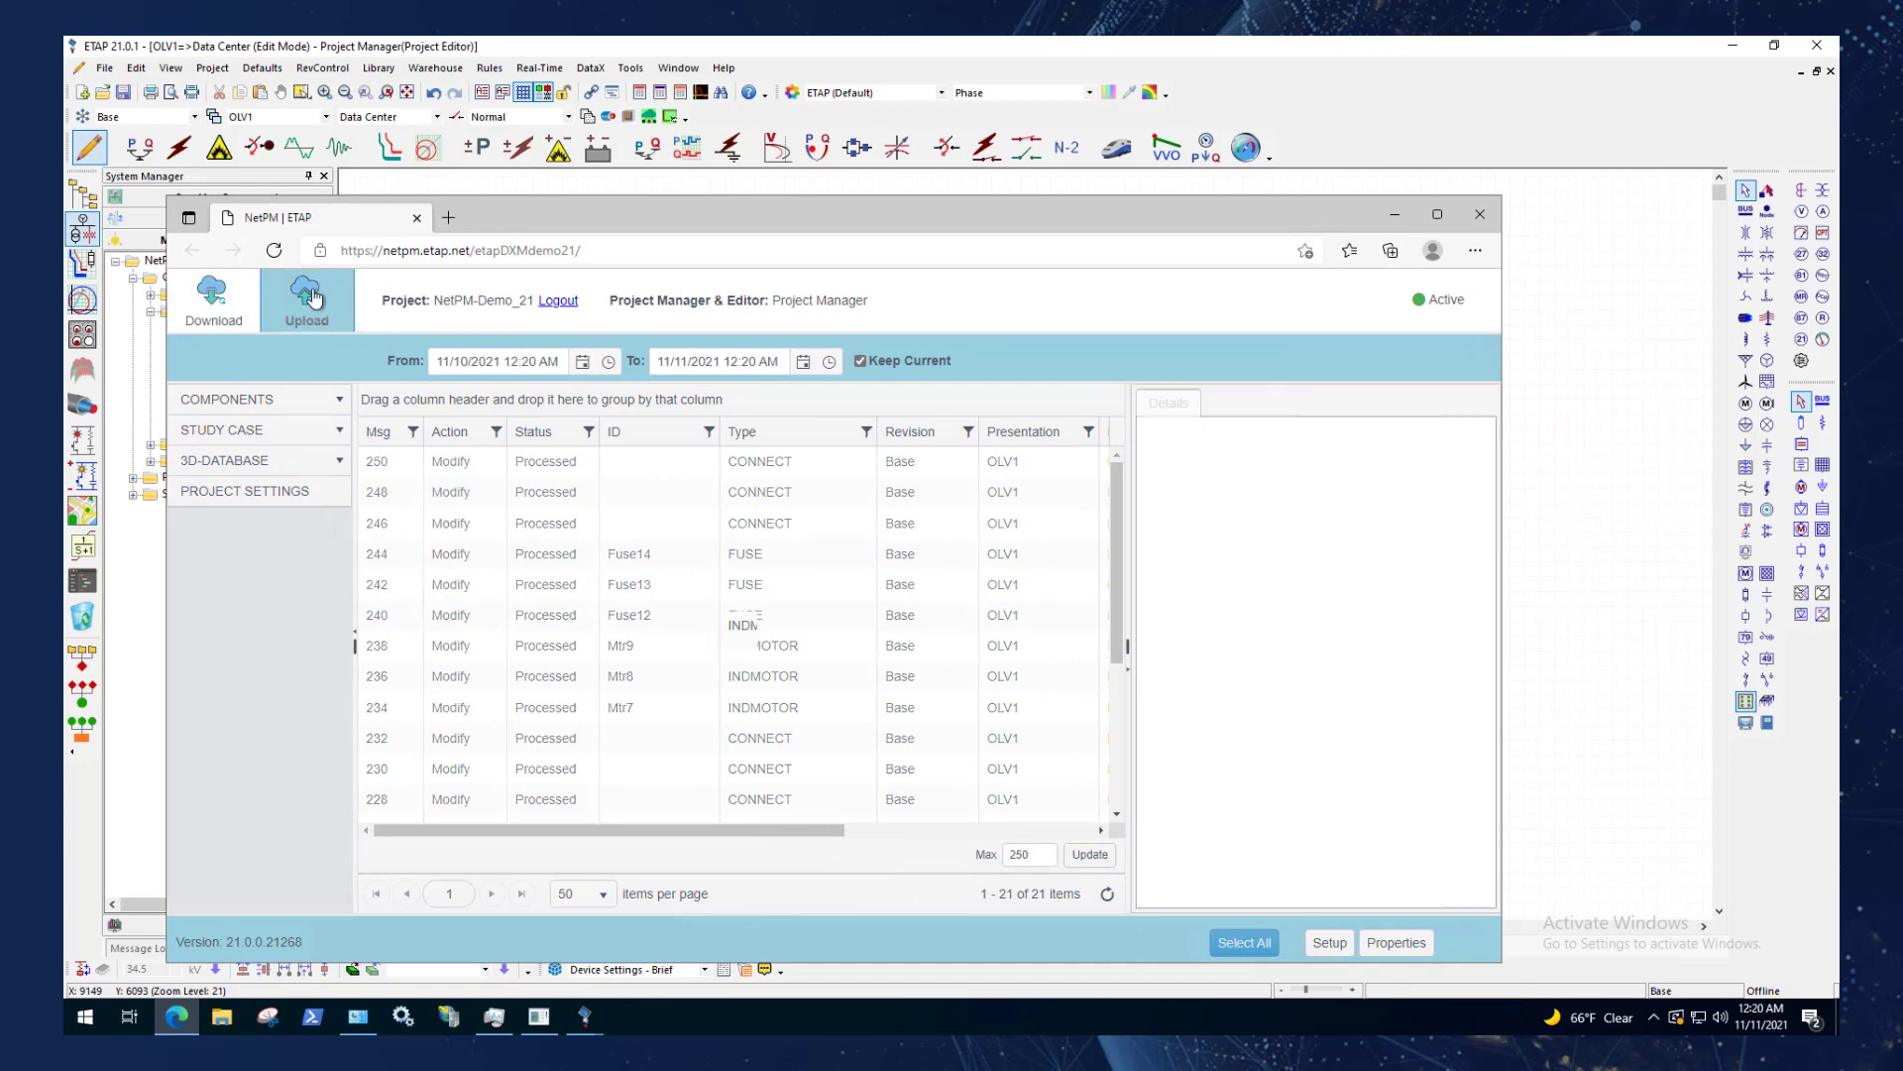
pyautogui.click(239, 319)
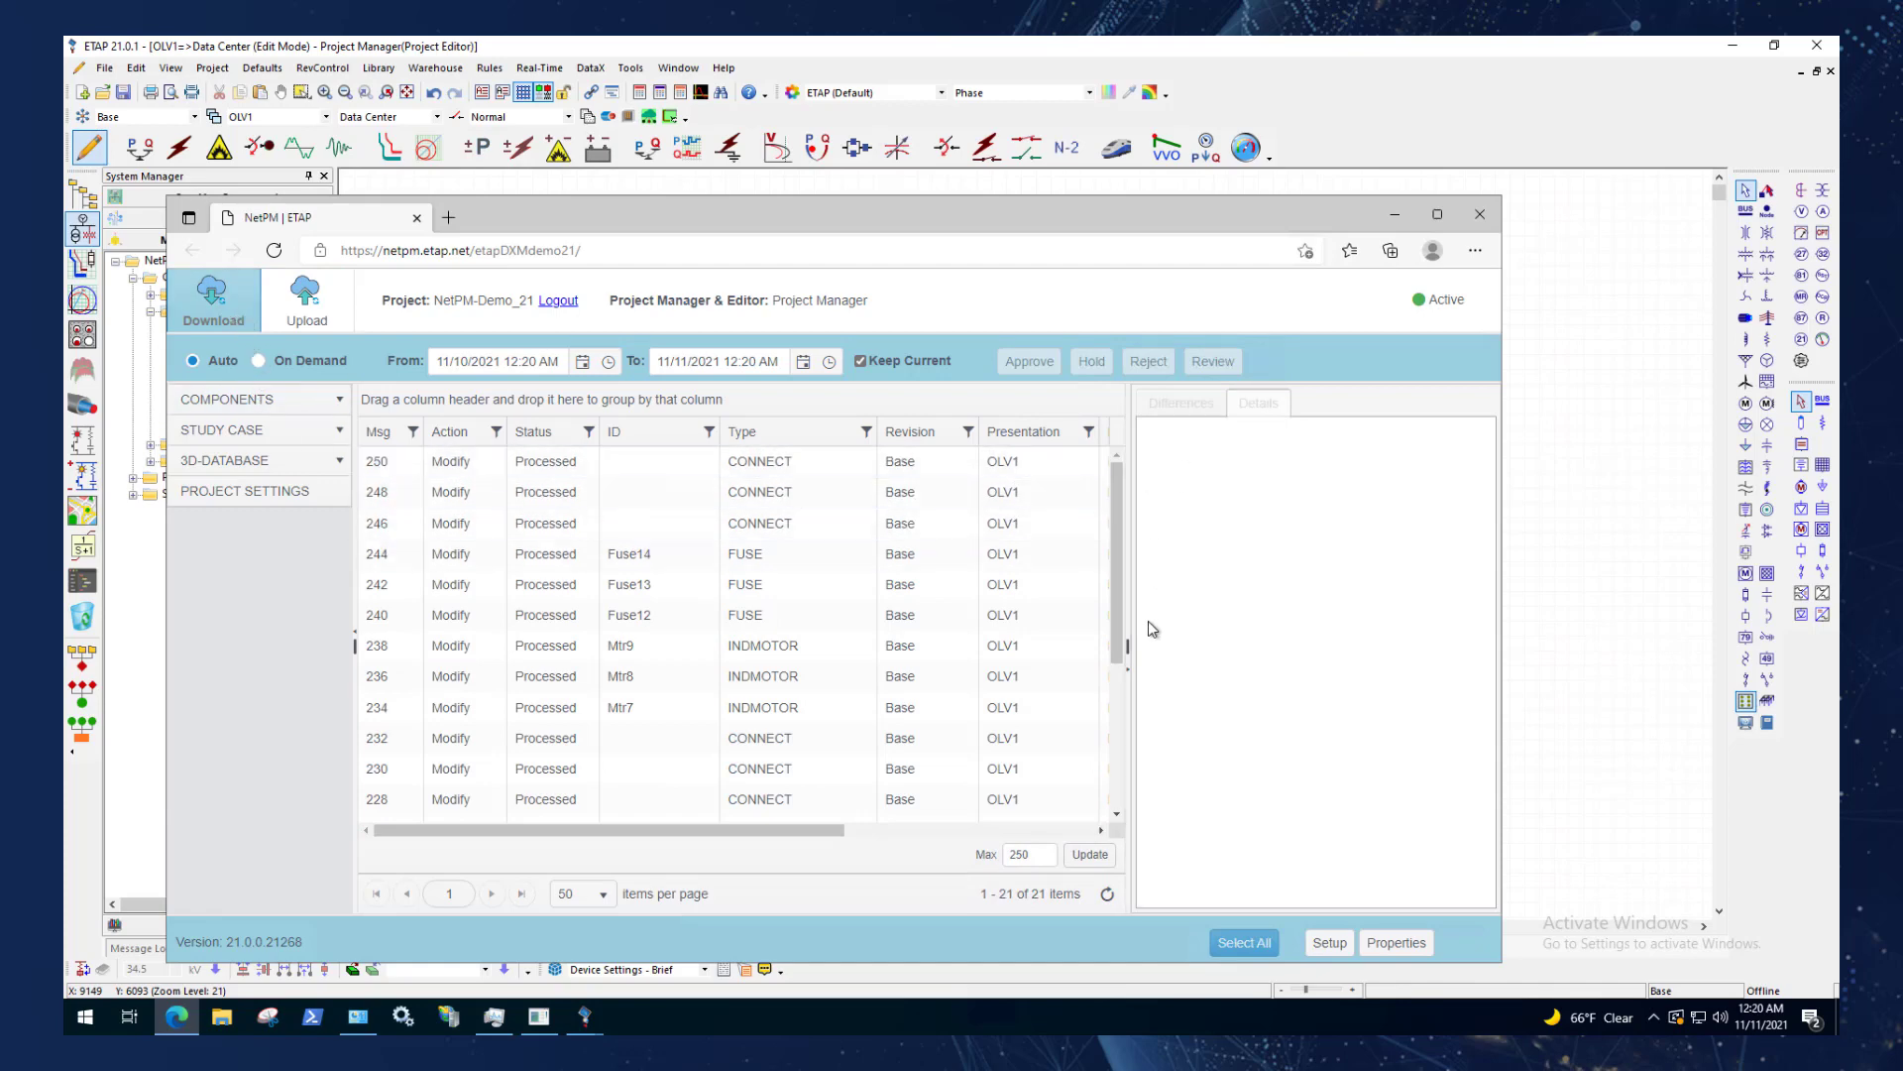
# Collapse the details pane beside the NetPM message list, show the uploaded messages and widen the Engineer column.
pyautogui.click(1127, 649)
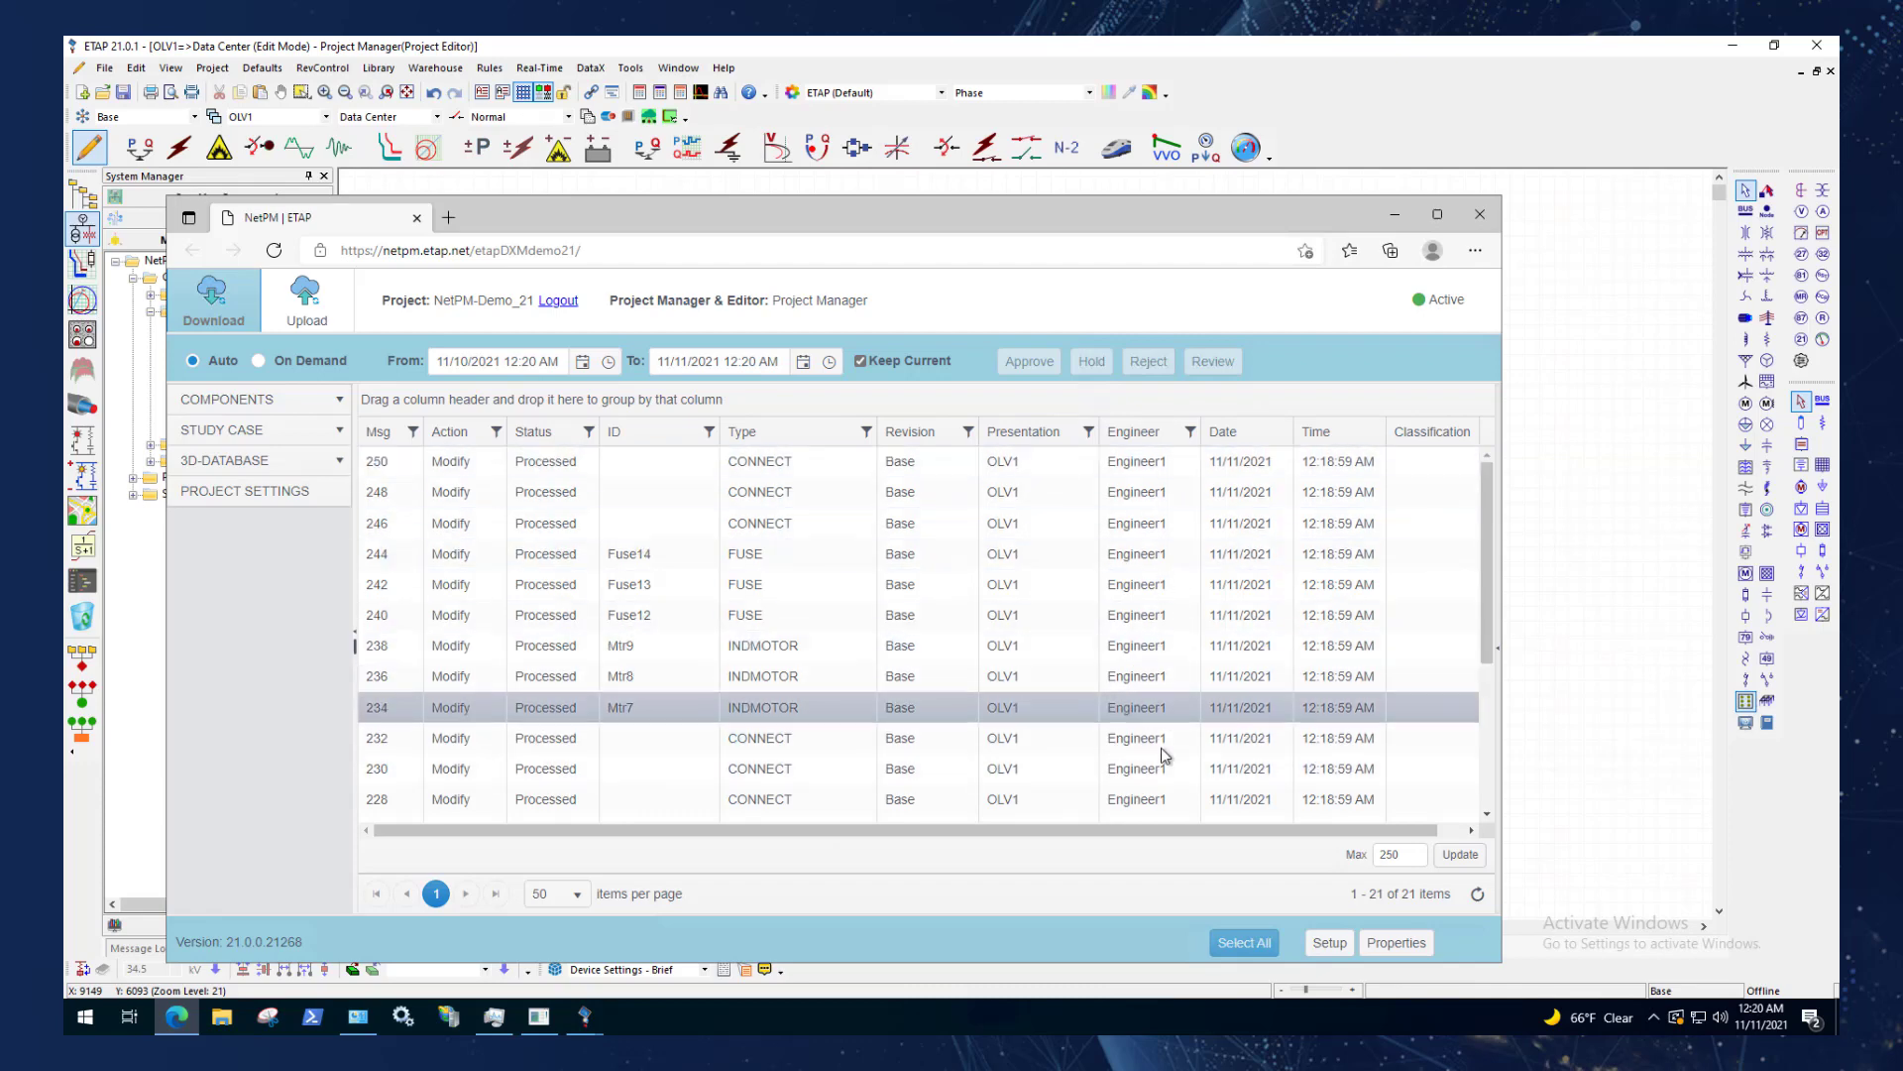
pyautogui.click(296, 315)
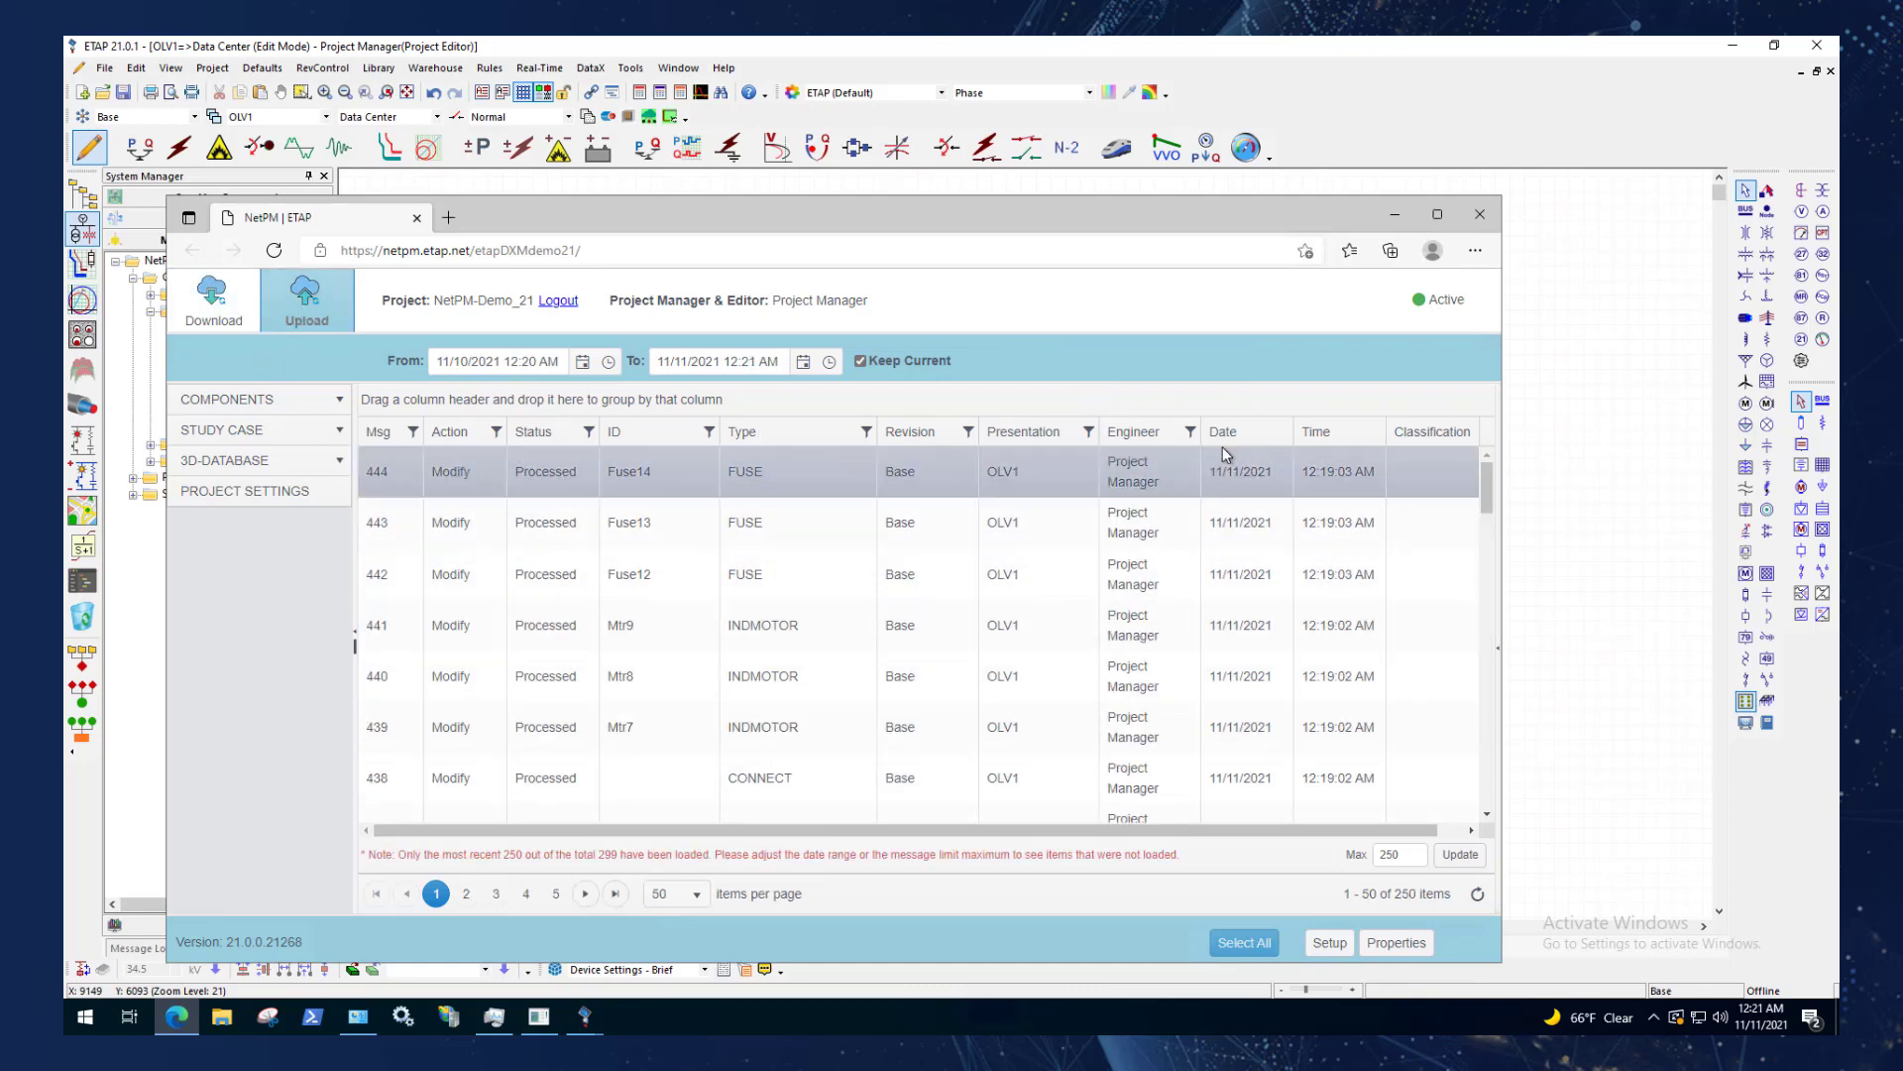
pyautogui.moveTo(1201, 433); pyautogui.dragTo(1257, 432)
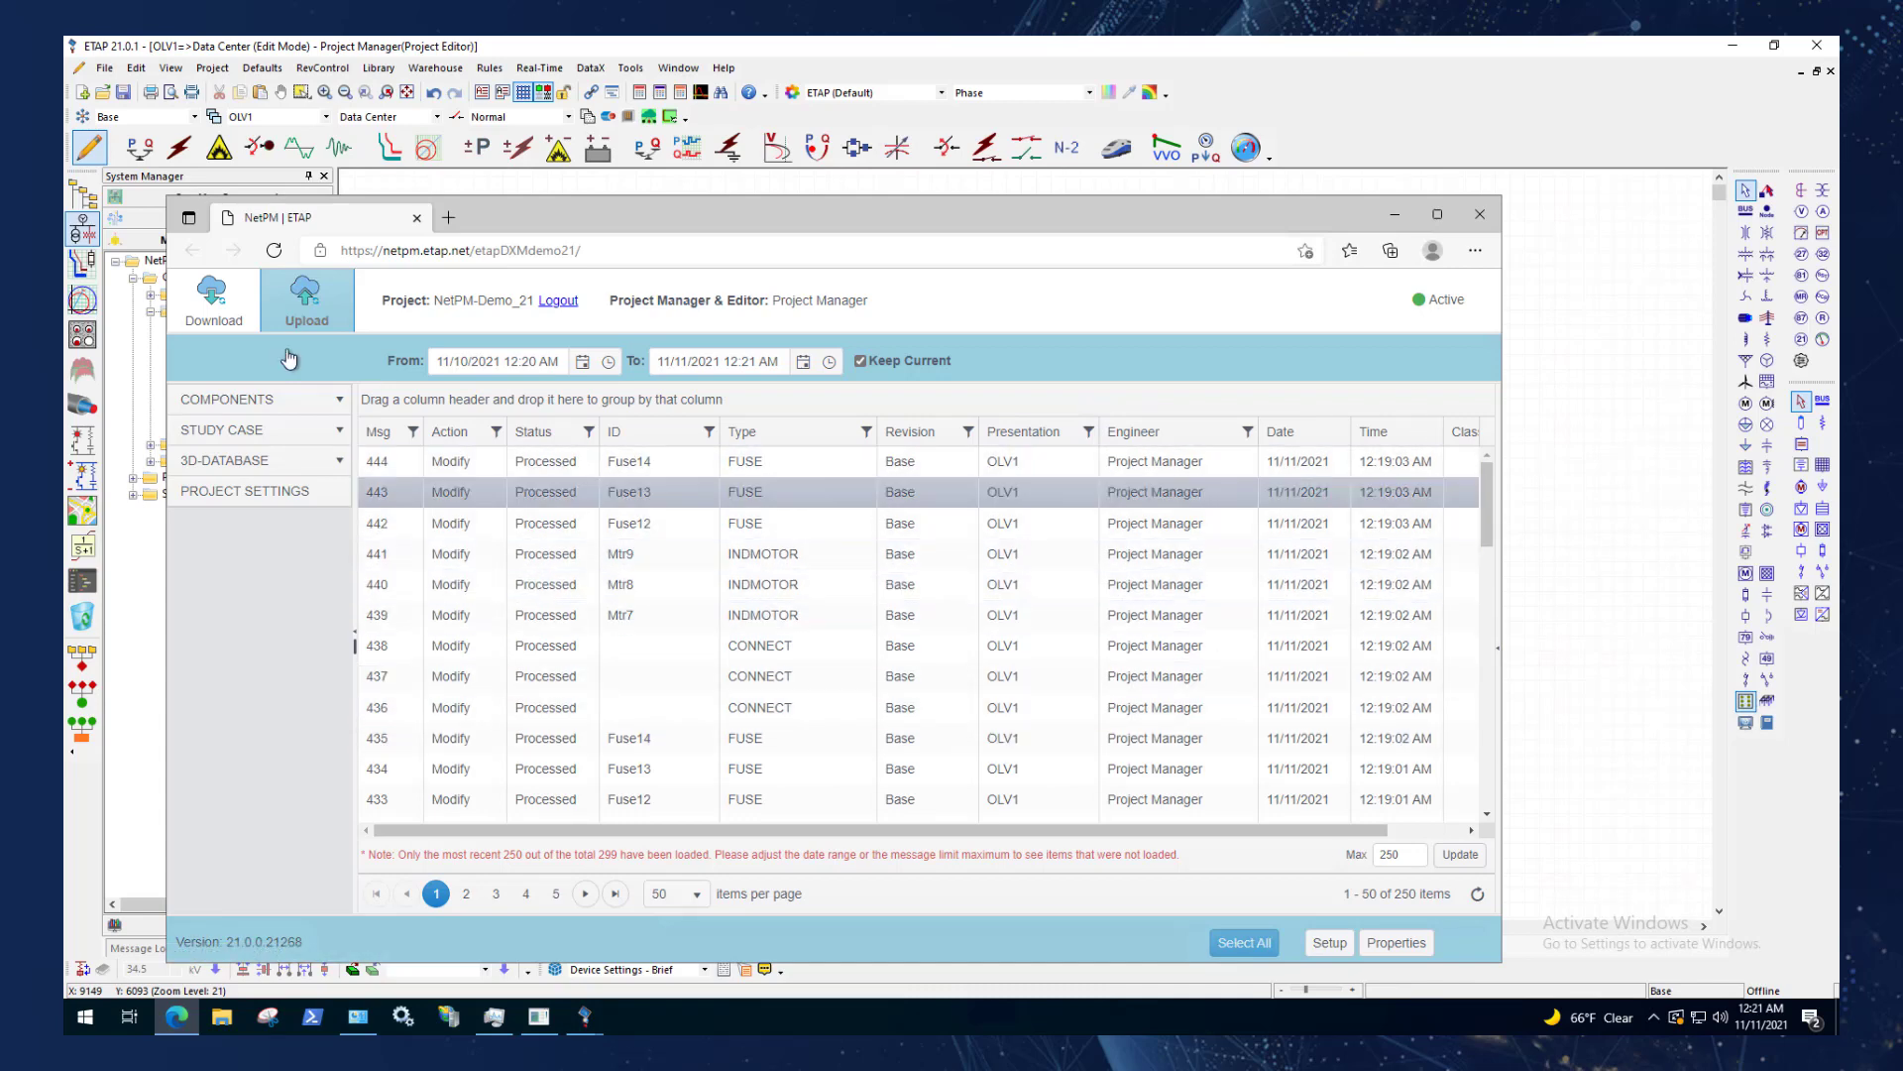
# Show the downloaded messages in NetPM, set the download mode to On Demand and shift the NetPM window slightly upward.
pyautogui.click(213, 298)
pyautogui.moveTo(551, 216); pyautogui.dragTo(559, 198)
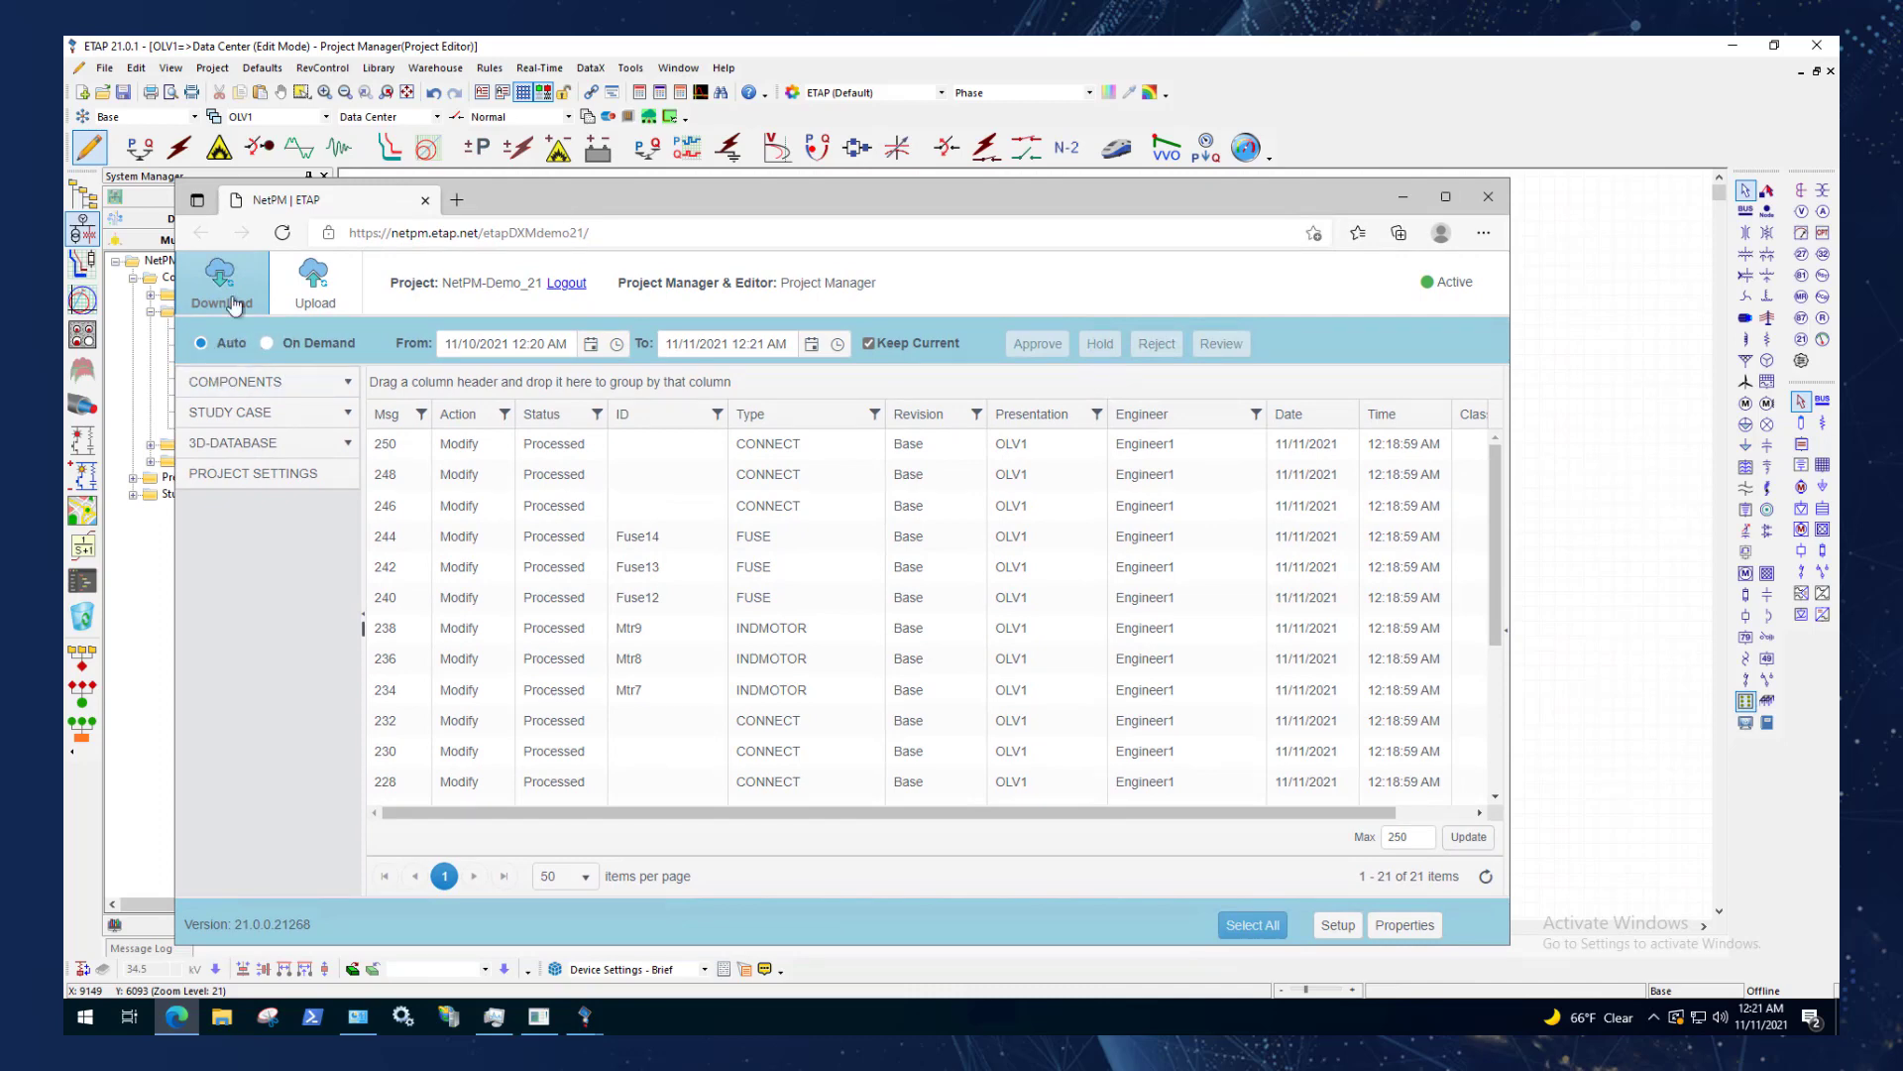
pyautogui.click(267, 345)
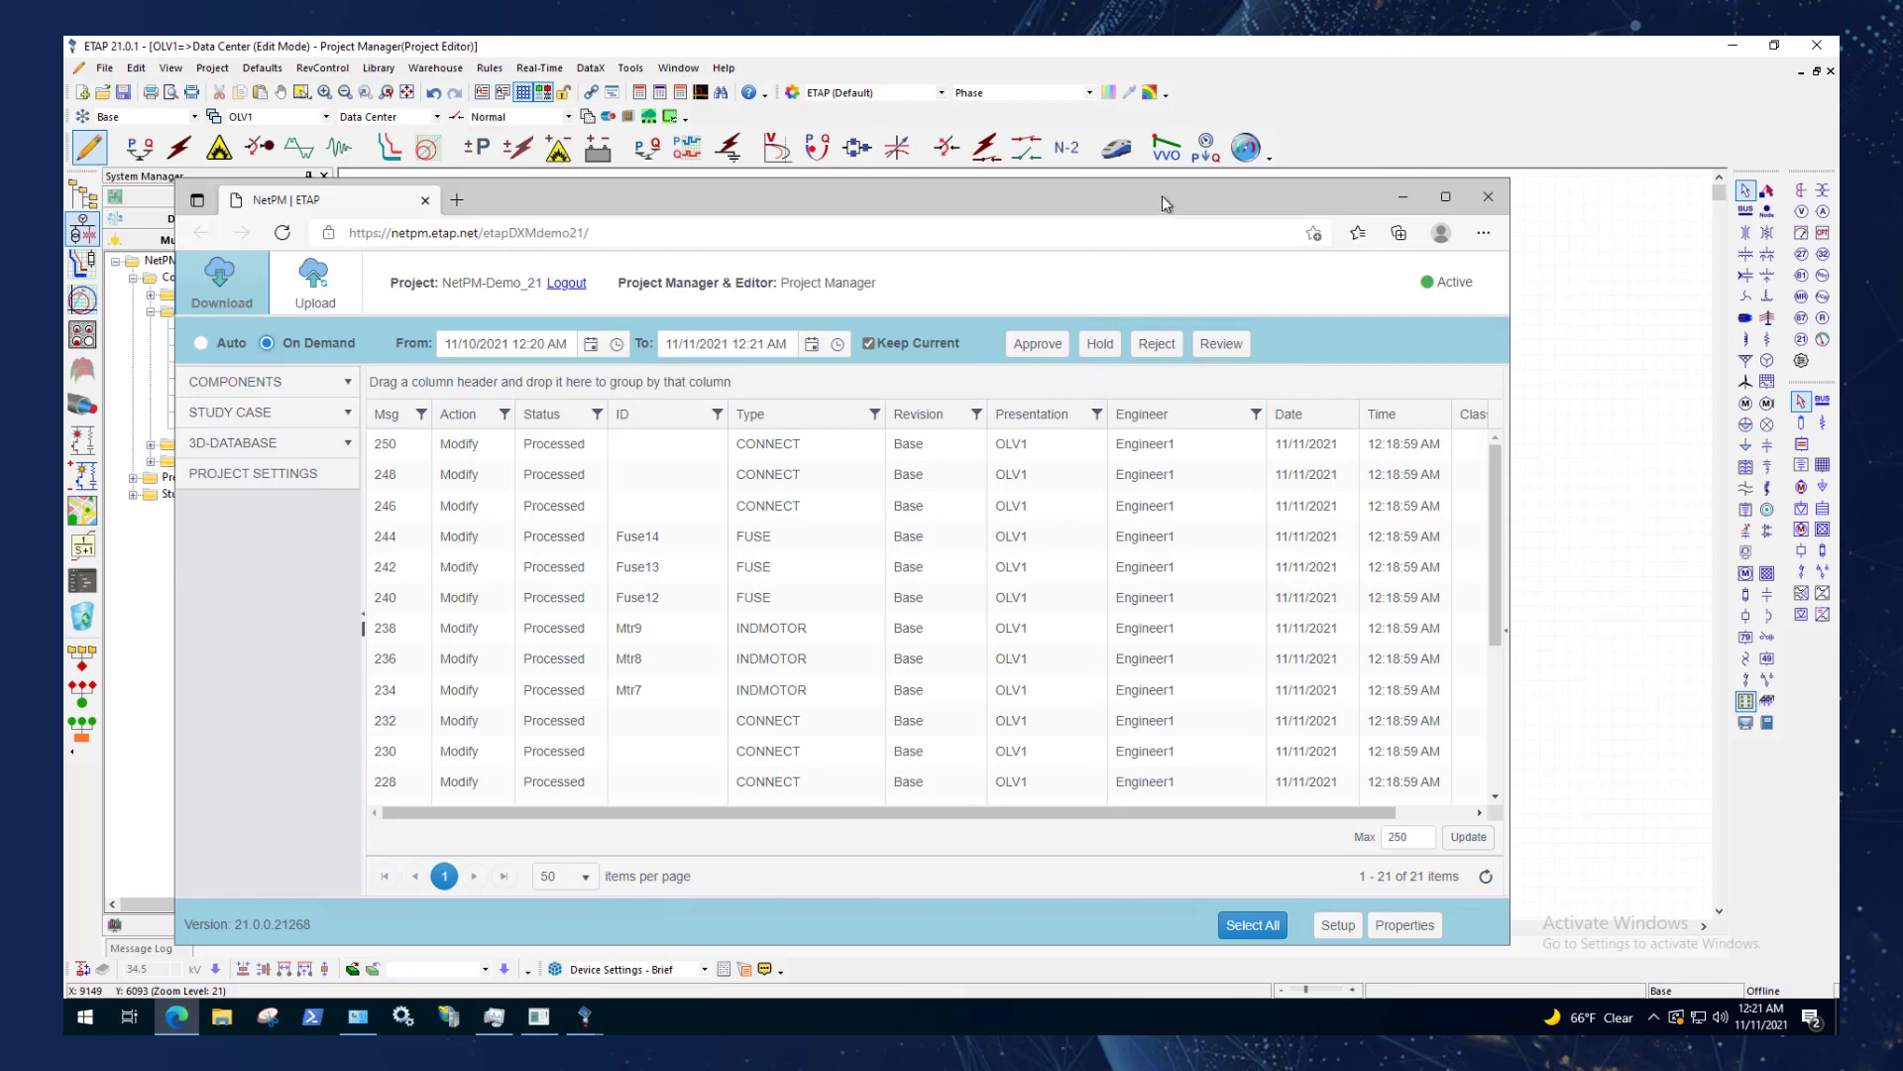
pyautogui.moveTo(1162, 195); pyautogui.dragTo(1176, 169)
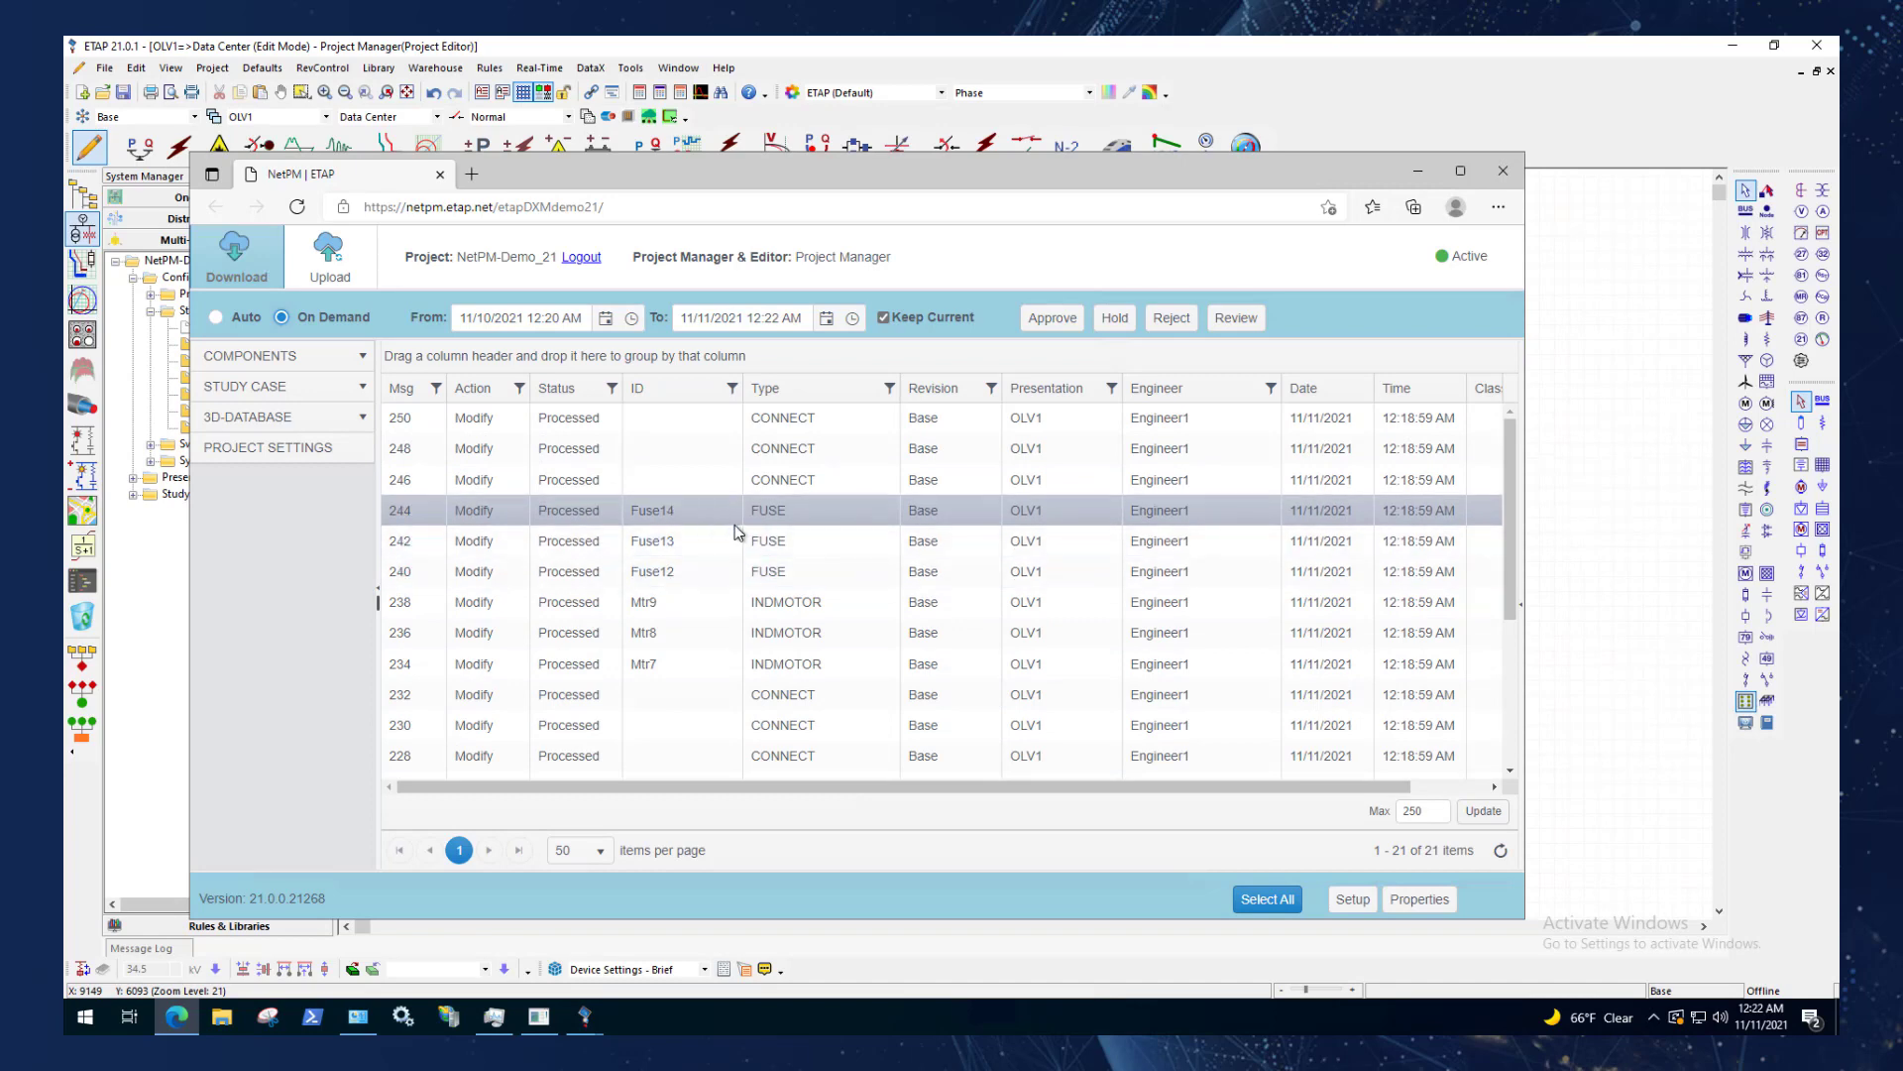
# Bring back Engineer1's session beside NetPM and insert a cable between Fuse13 and motor Mtr8 on the one-line diagram.
pyautogui.click(1188, 46)
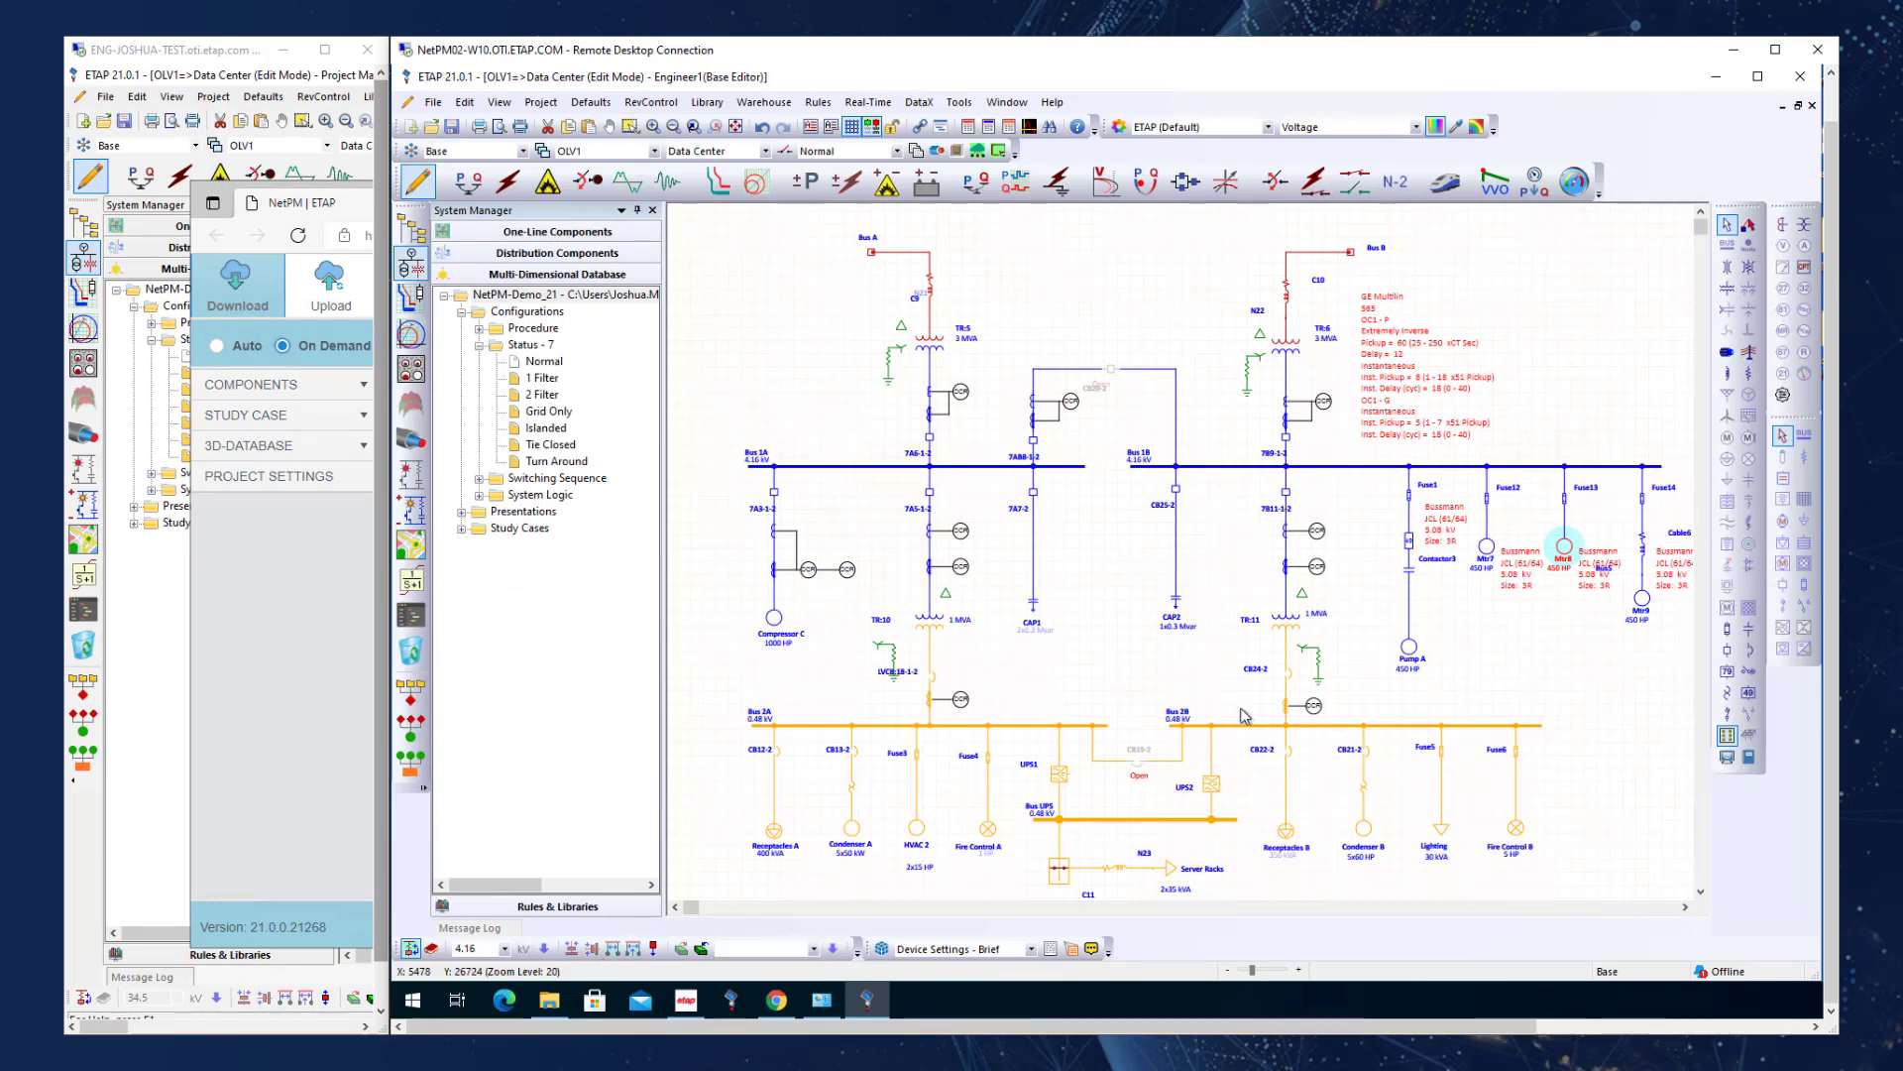
pyautogui.click(1727, 352)
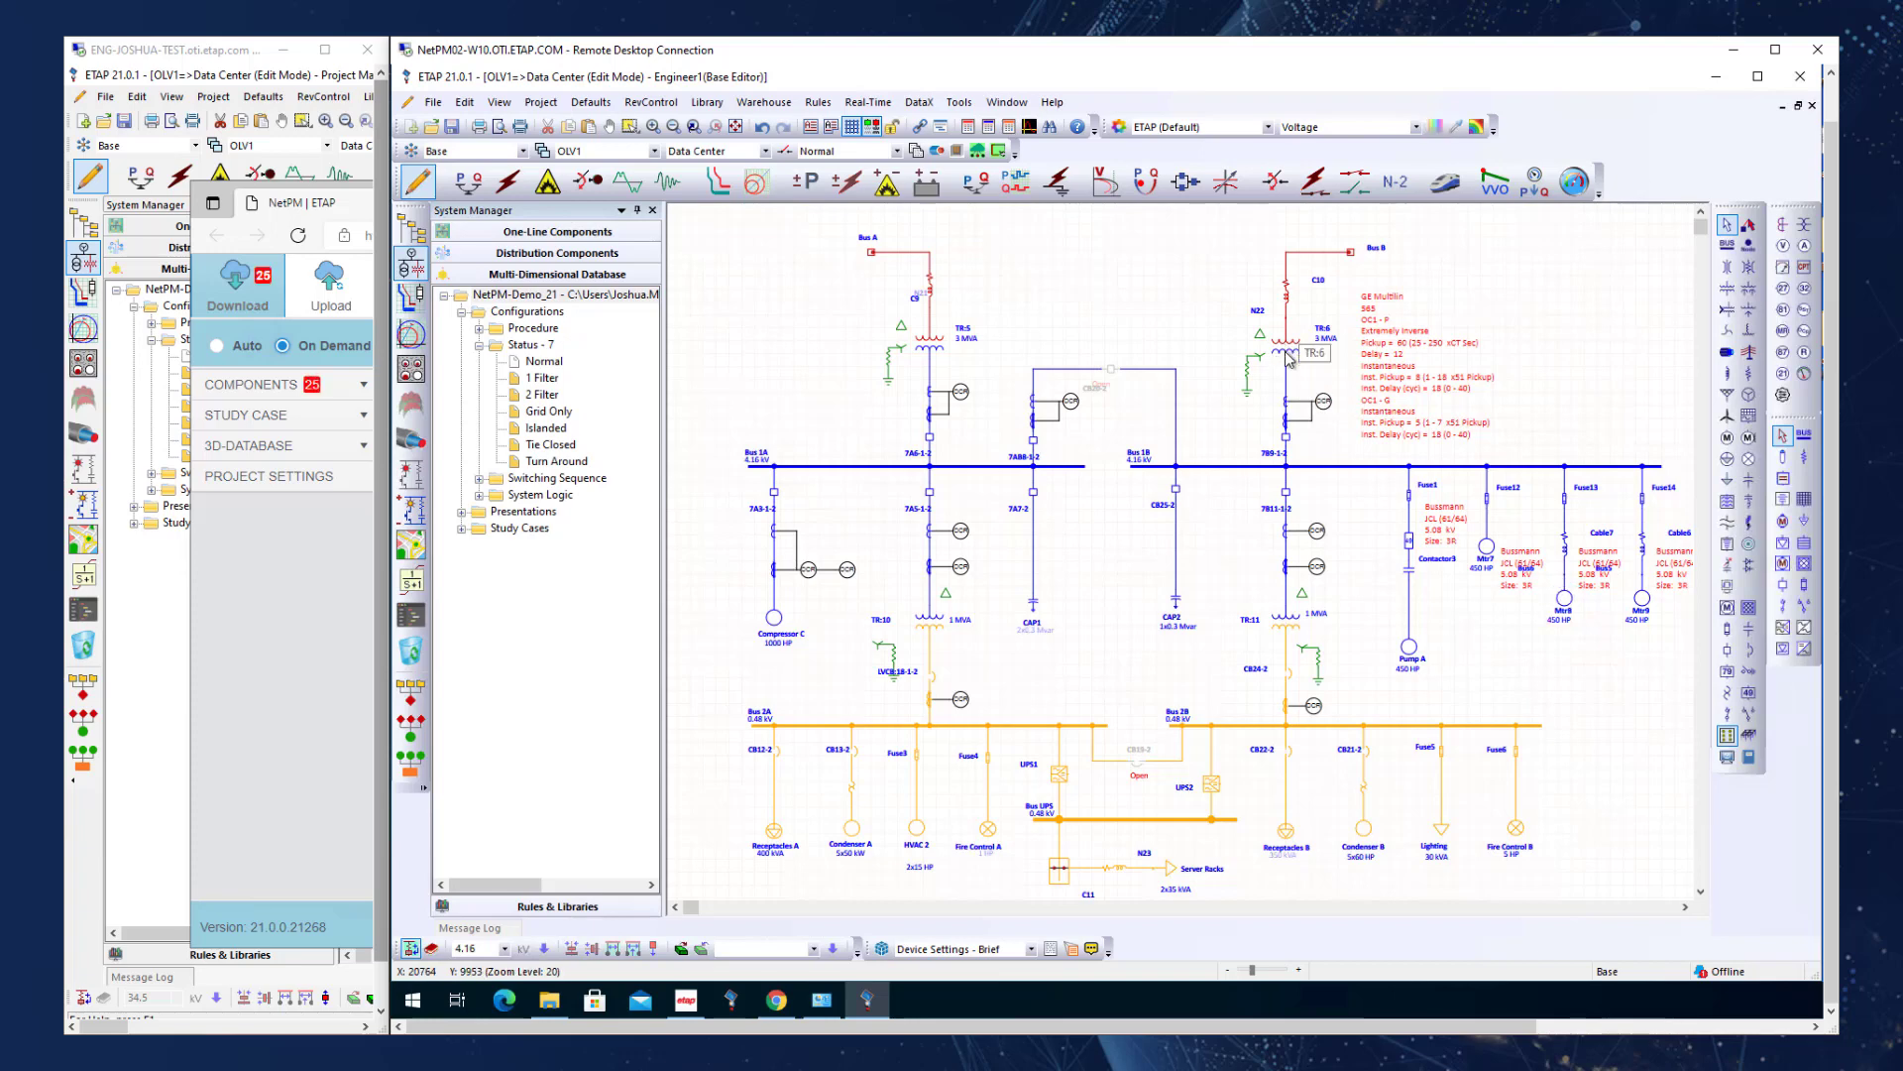
# Set the rated power of transformer TR:6 to 5 MVA in its editor and save the change.
pyautogui.click(1288, 359)
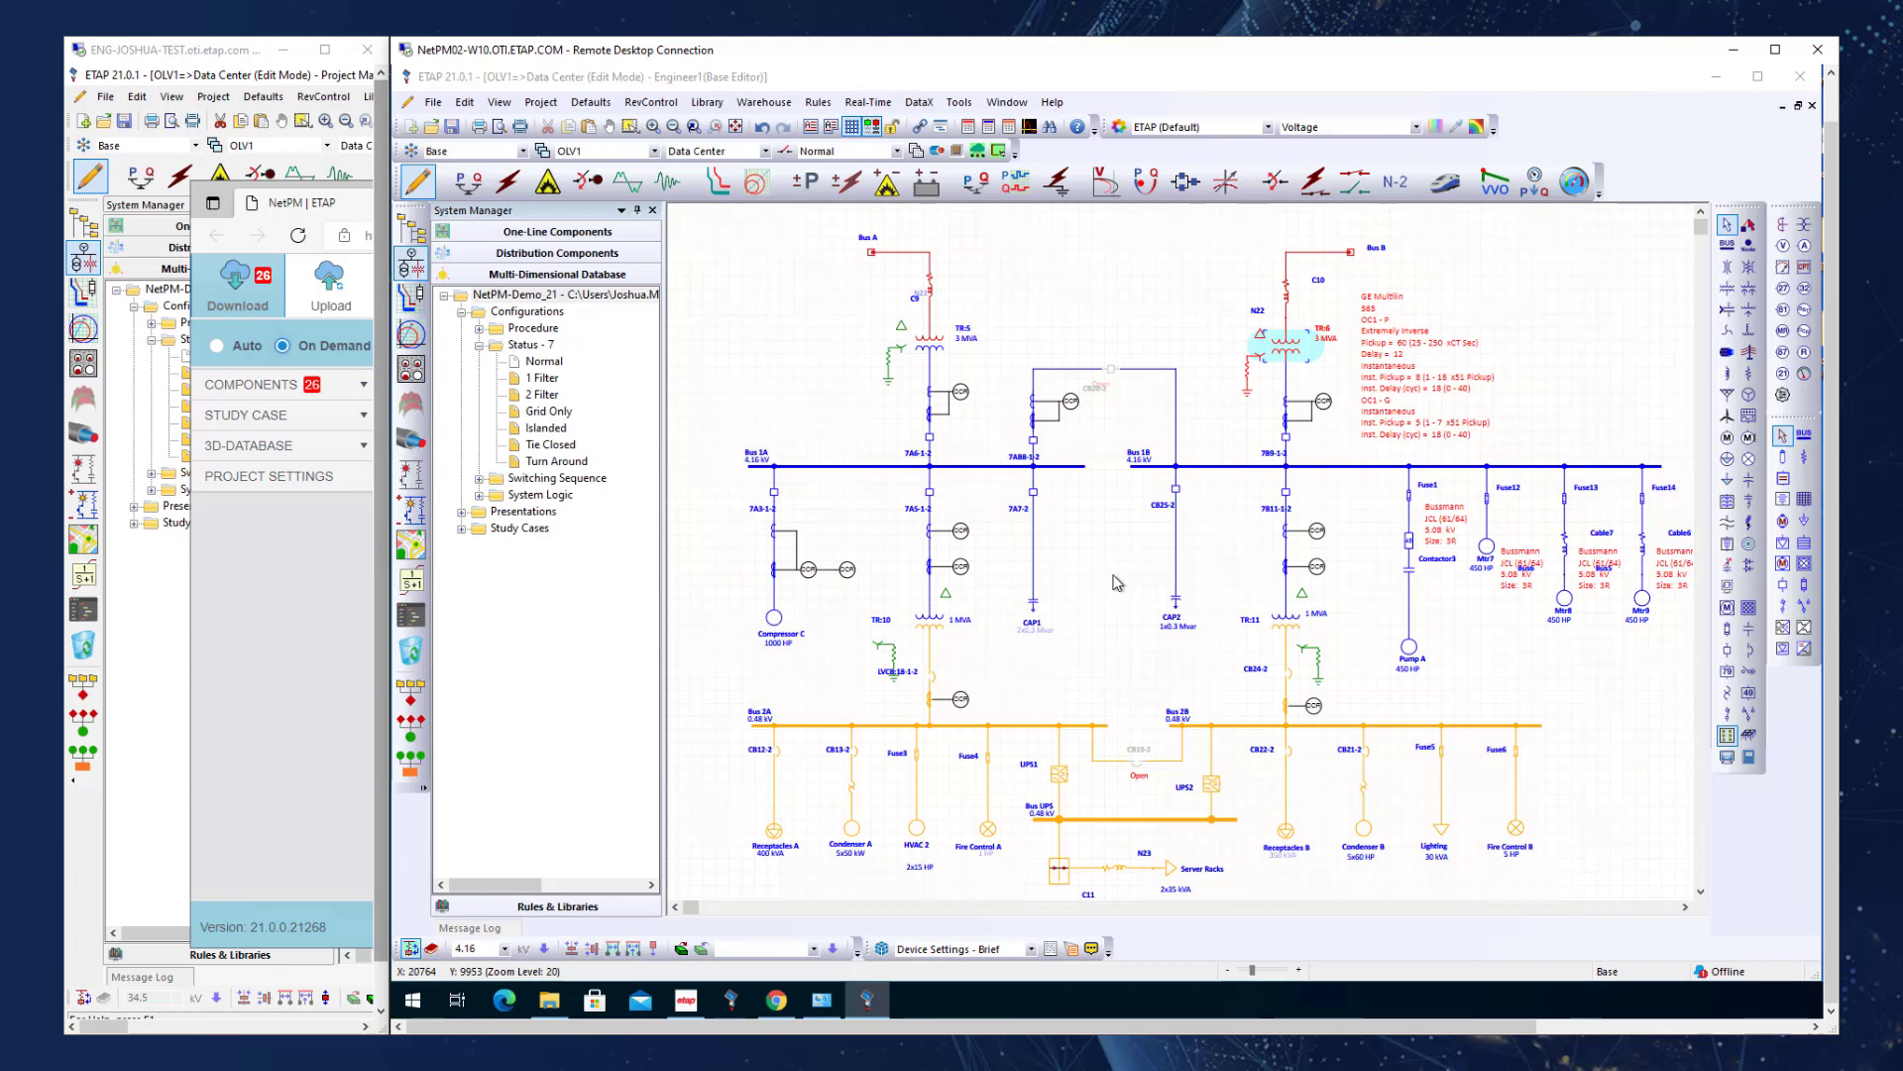
pyautogui.click(981, 290)
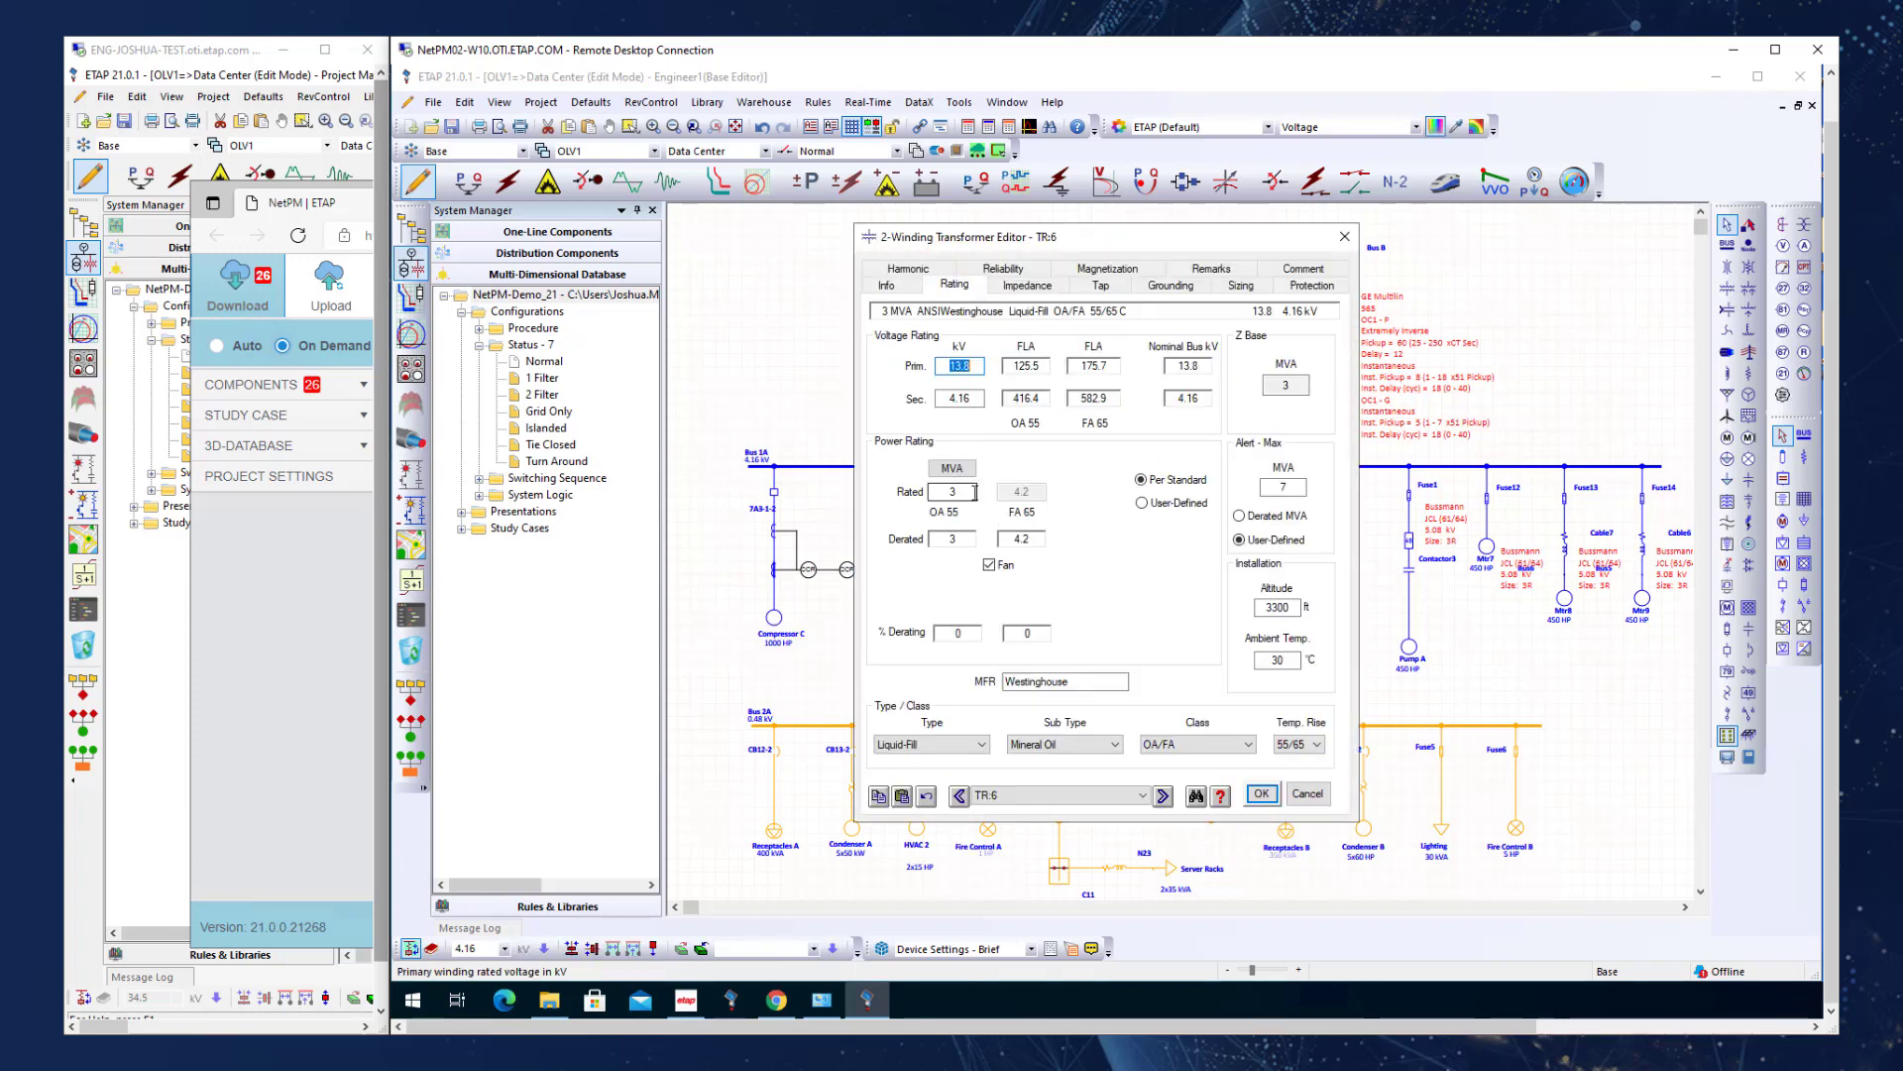
pyautogui.doubleClick(937, 492)
pyautogui.write('5')
pyautogui.press('Tab')
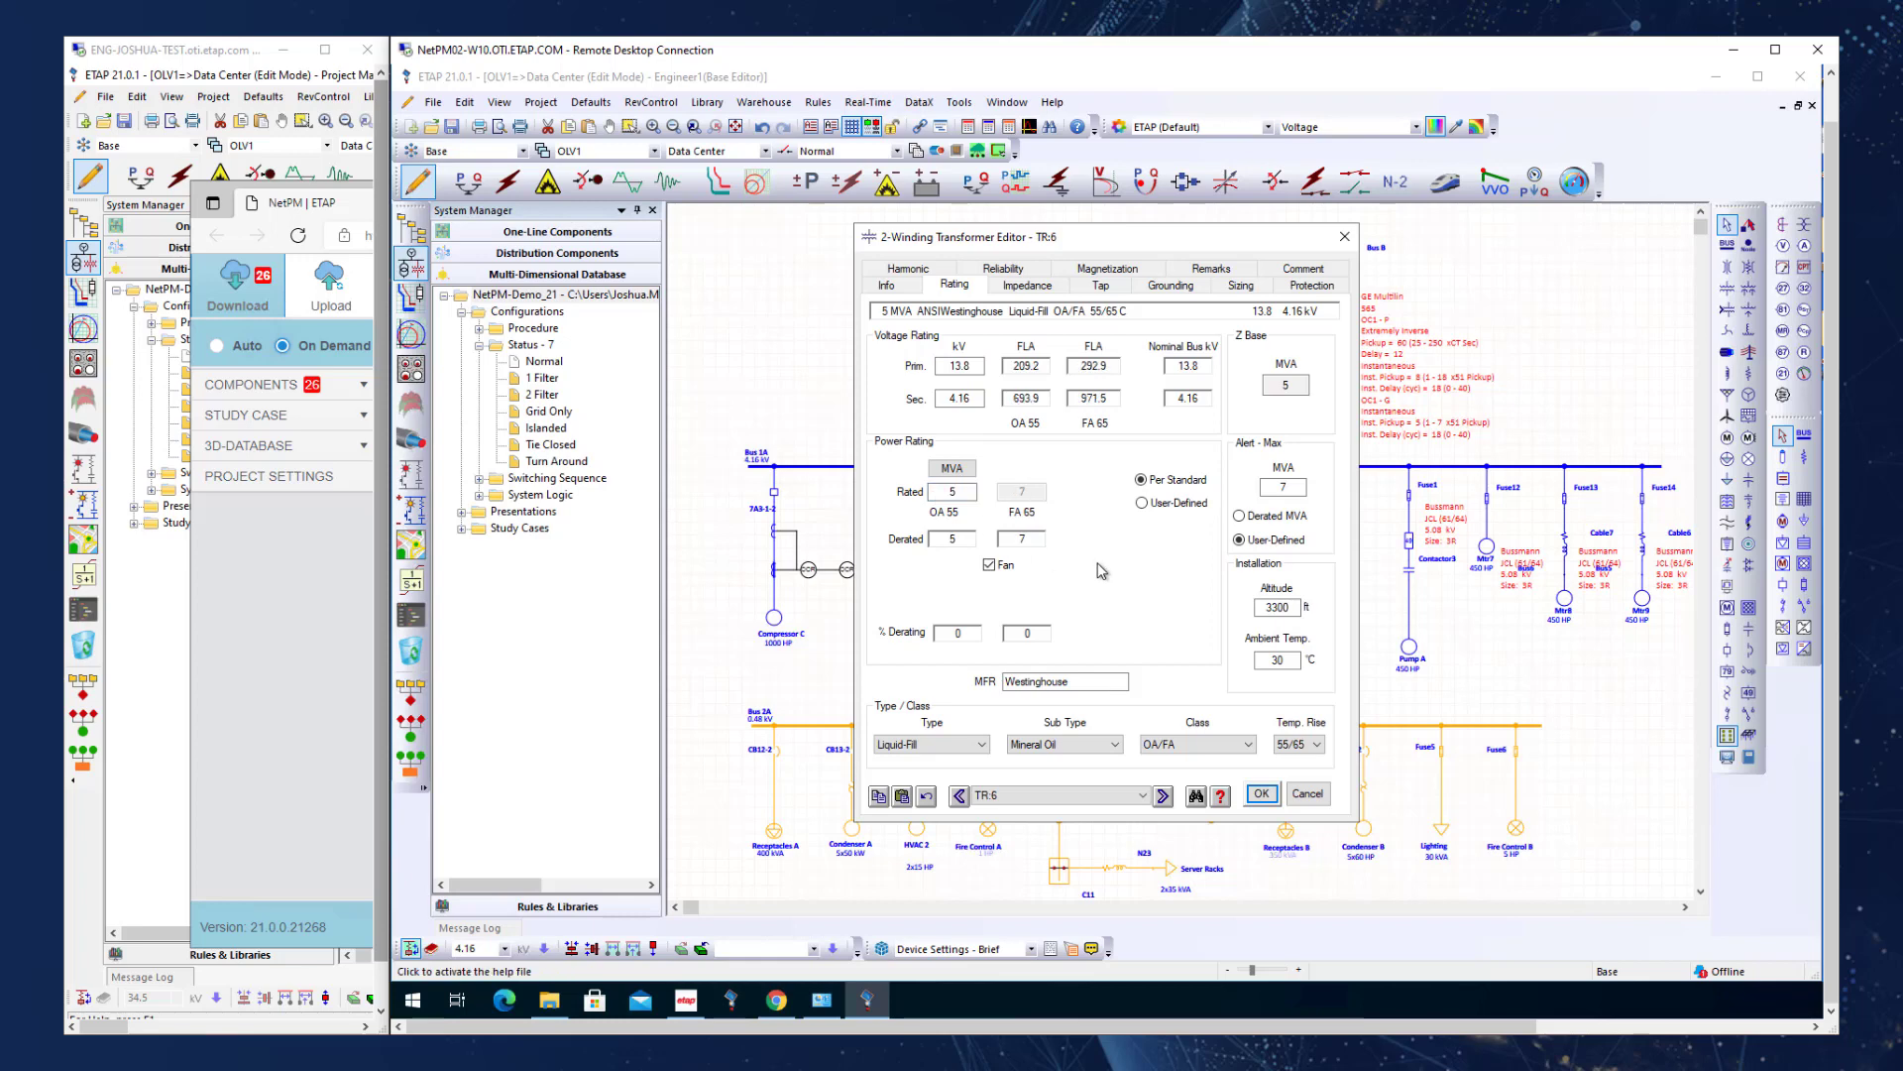
pyautogui.click(1251, 797)
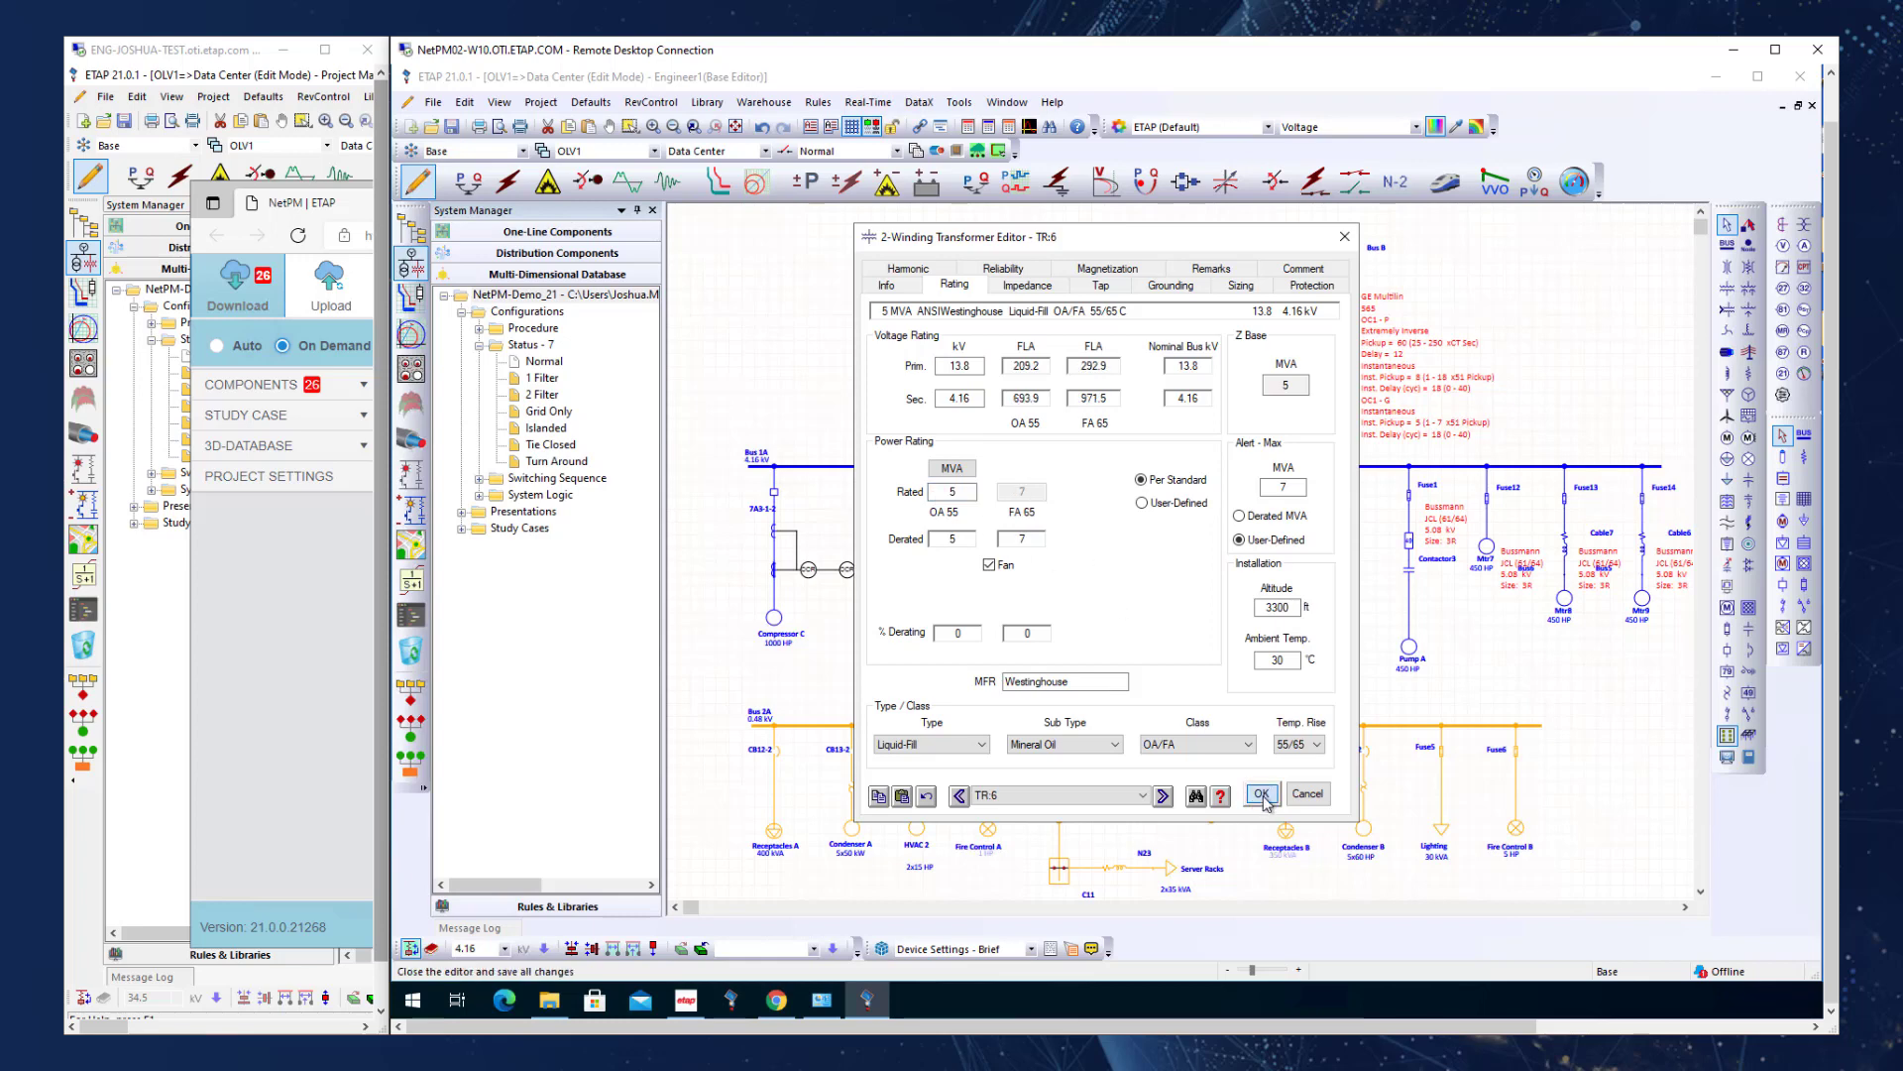
# Copy the Grid Only configuration under the suggested name in the Configuration Manager and save it.
pyautogui.click(785, 152)
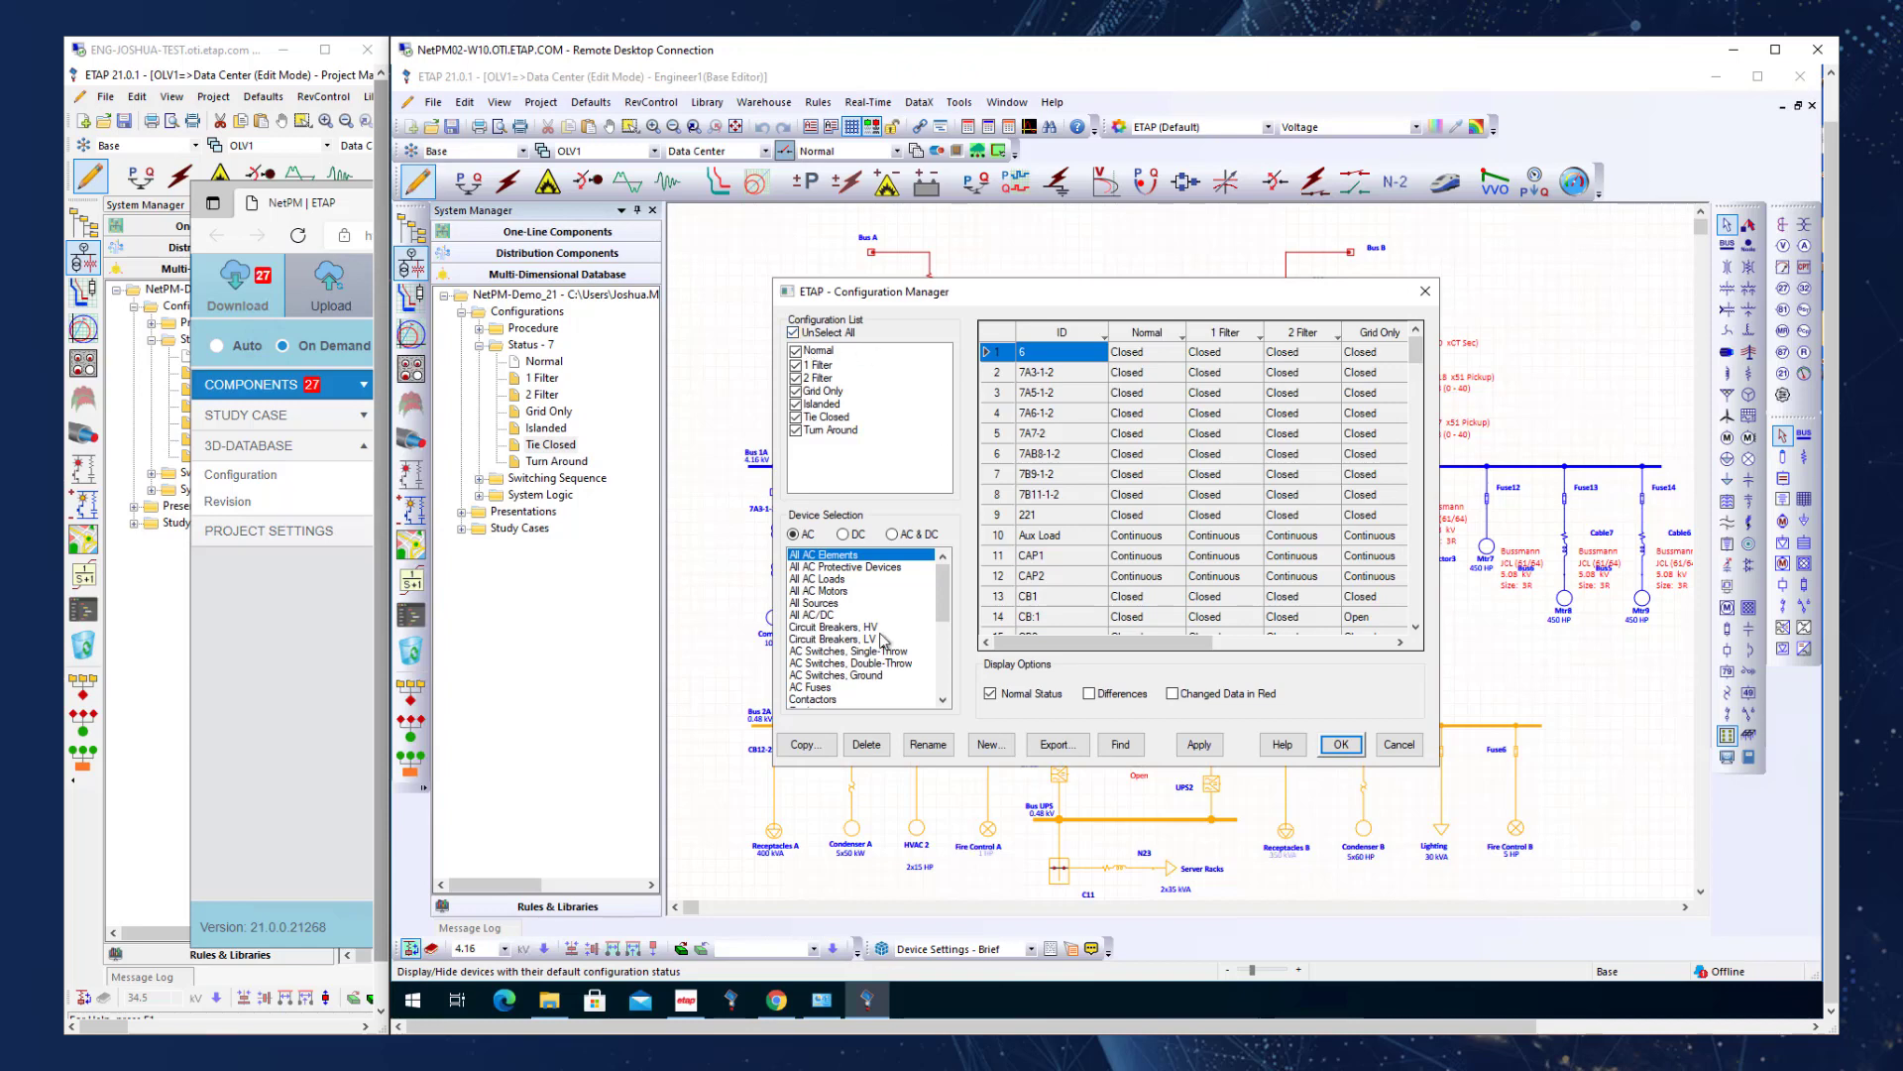
pyautogui.click(823, 390)
pyautogui.click(803, 744)
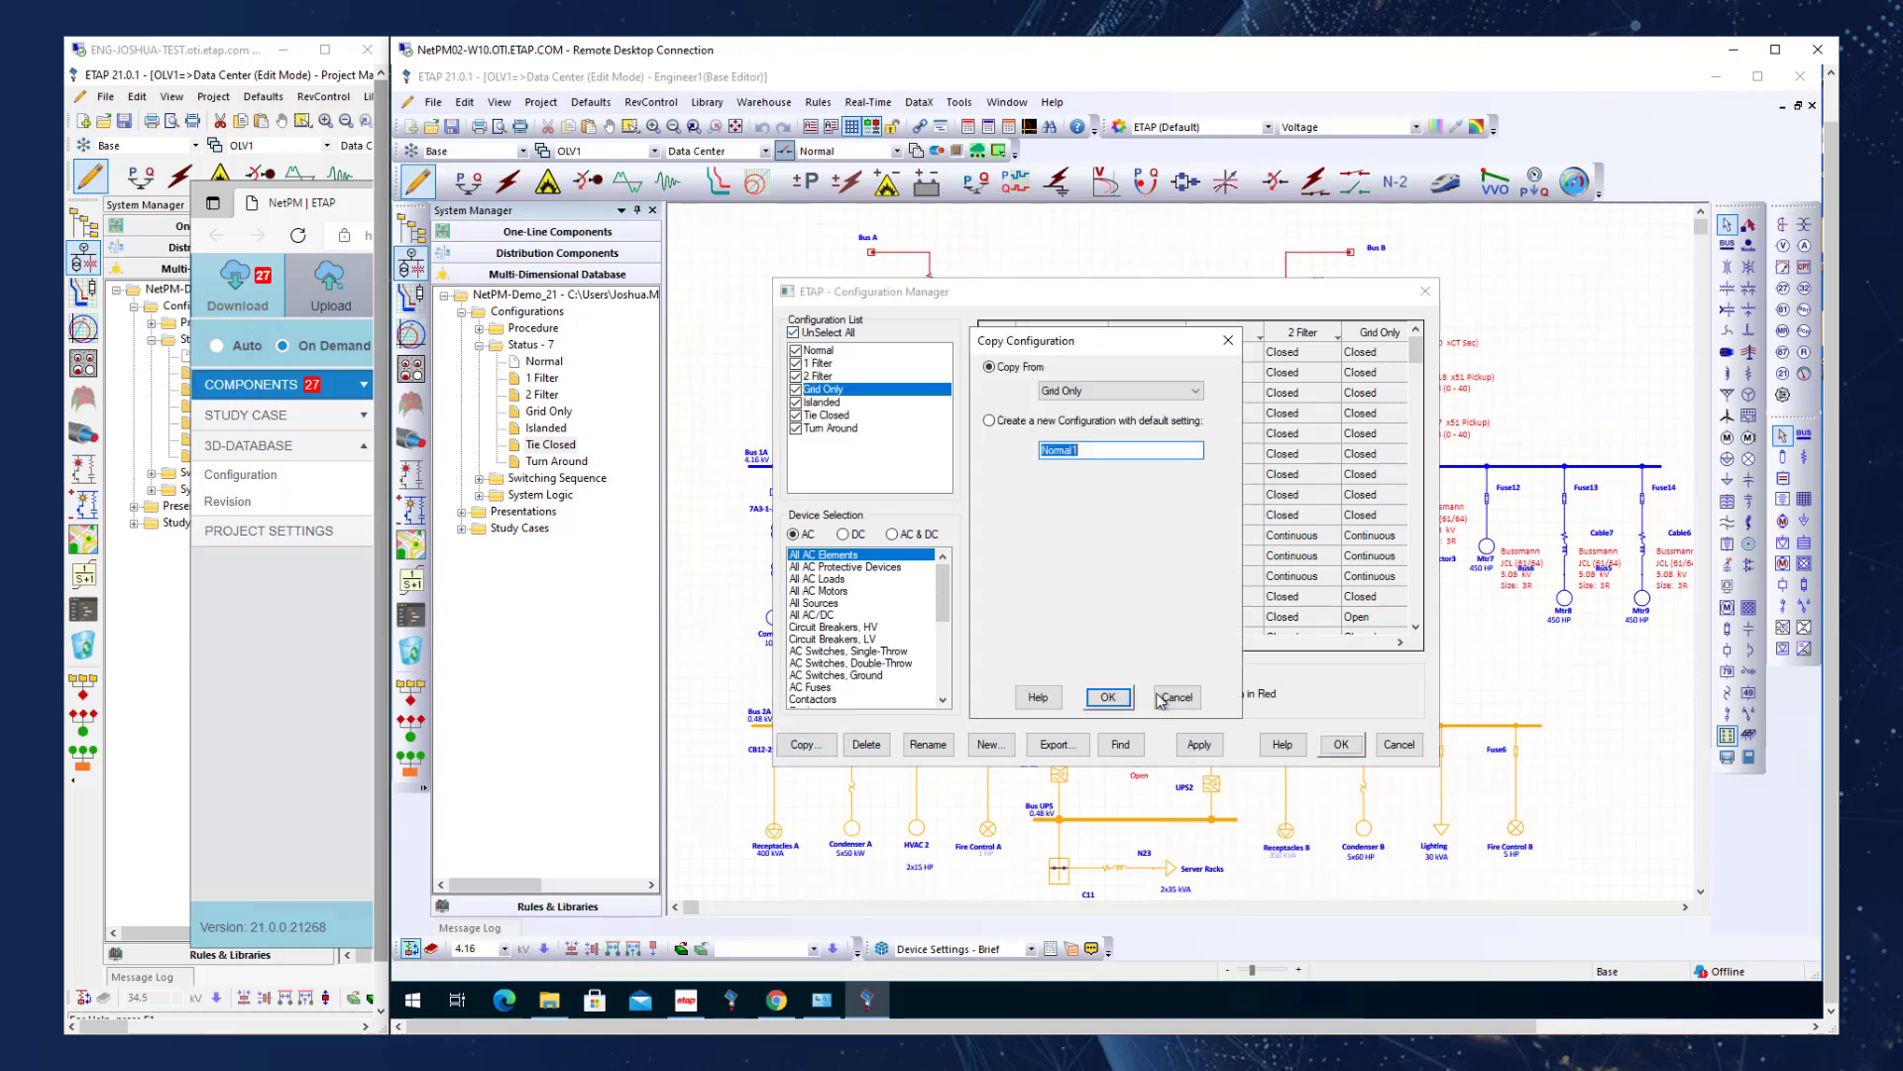
pyautogui.click(1119, 700)
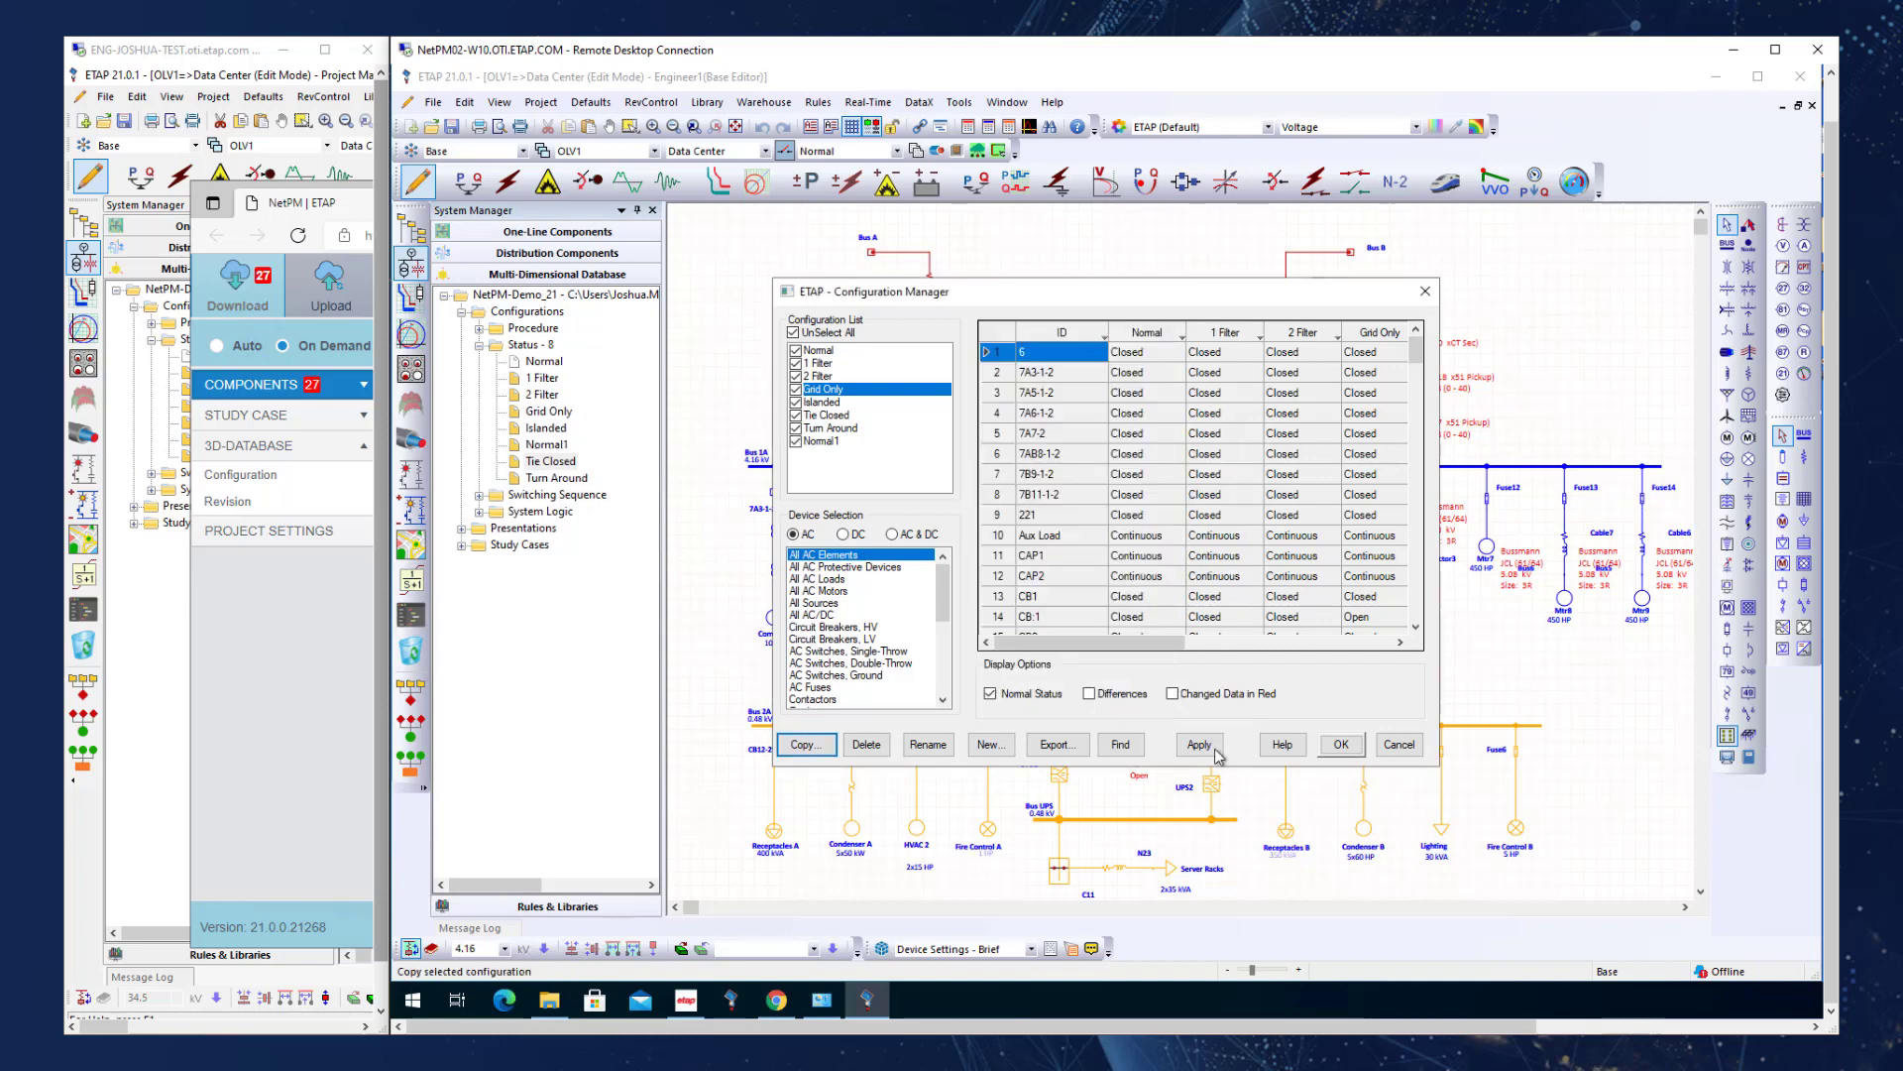
pyautogui.click(1352, 751)
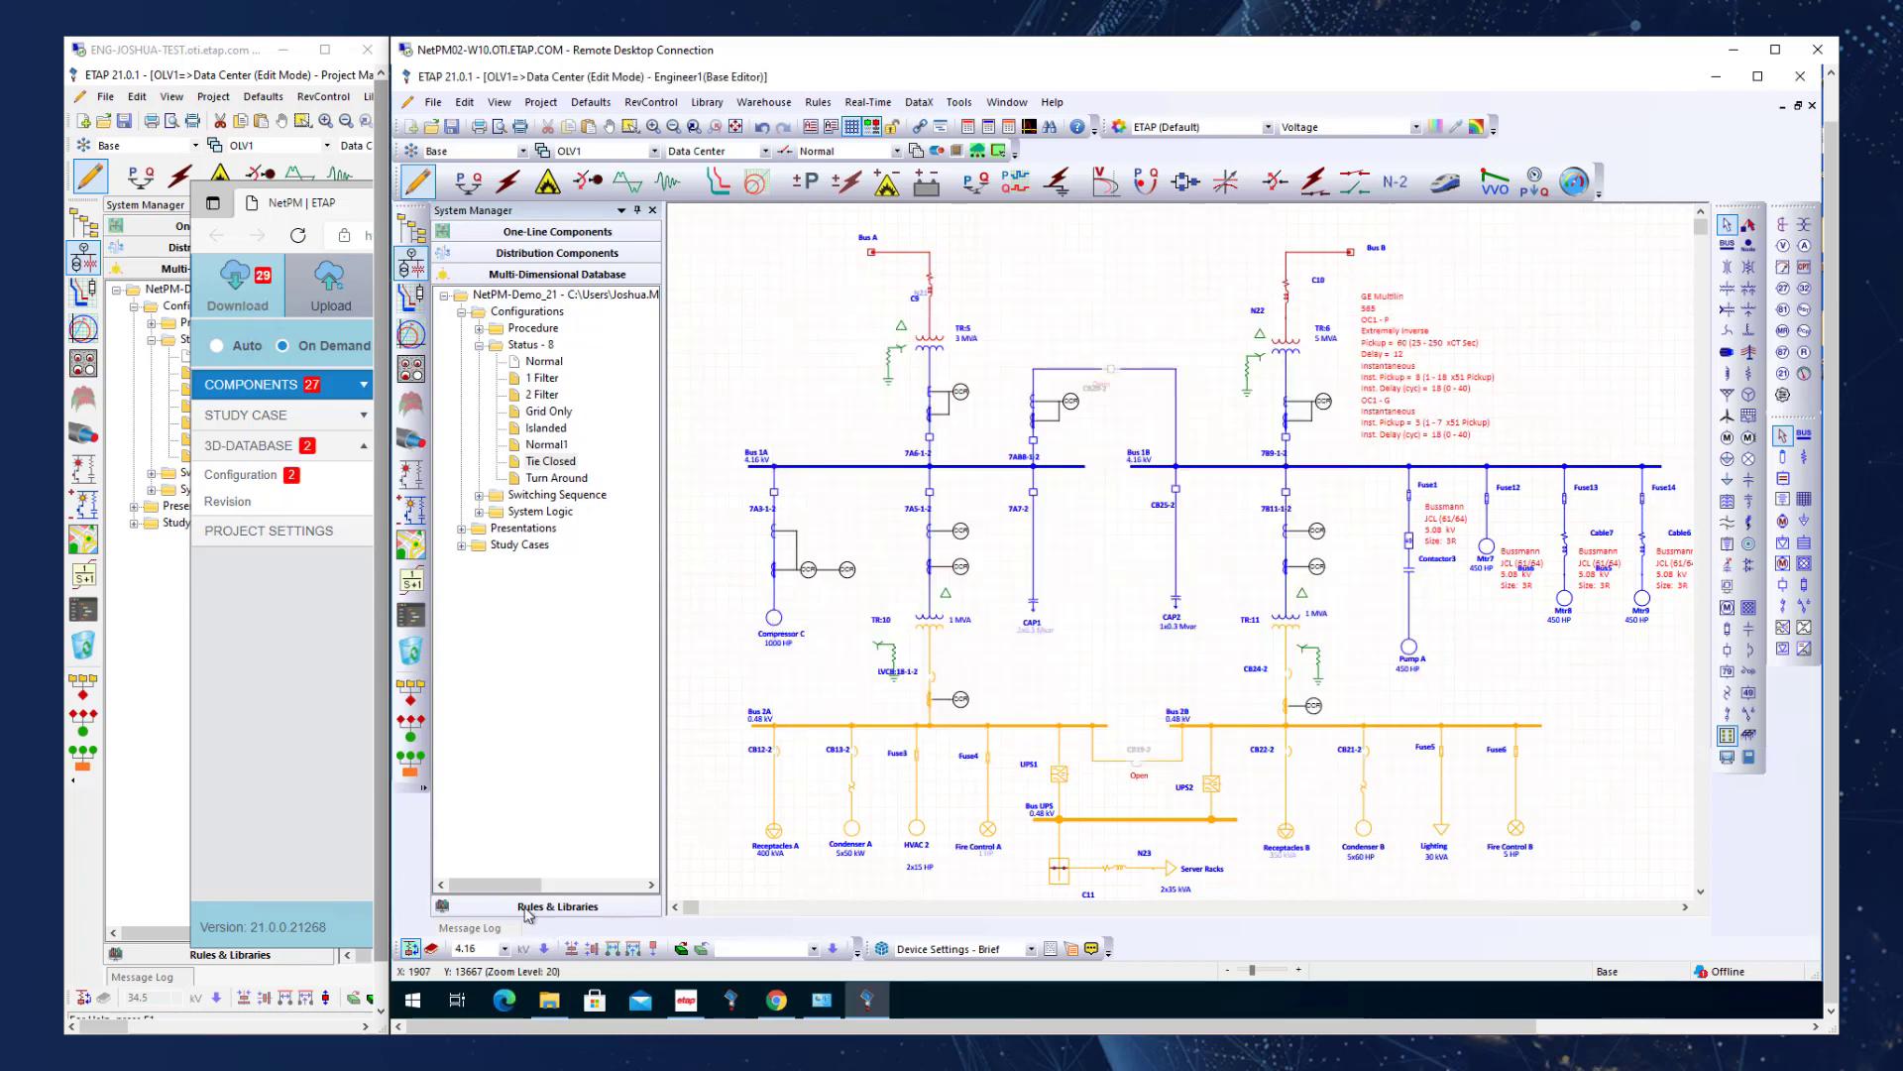
# Expand the project's study cases and create a new load flow study case duplicated from LF, keeping the suggested name.
pyautogui.click(461, 547)
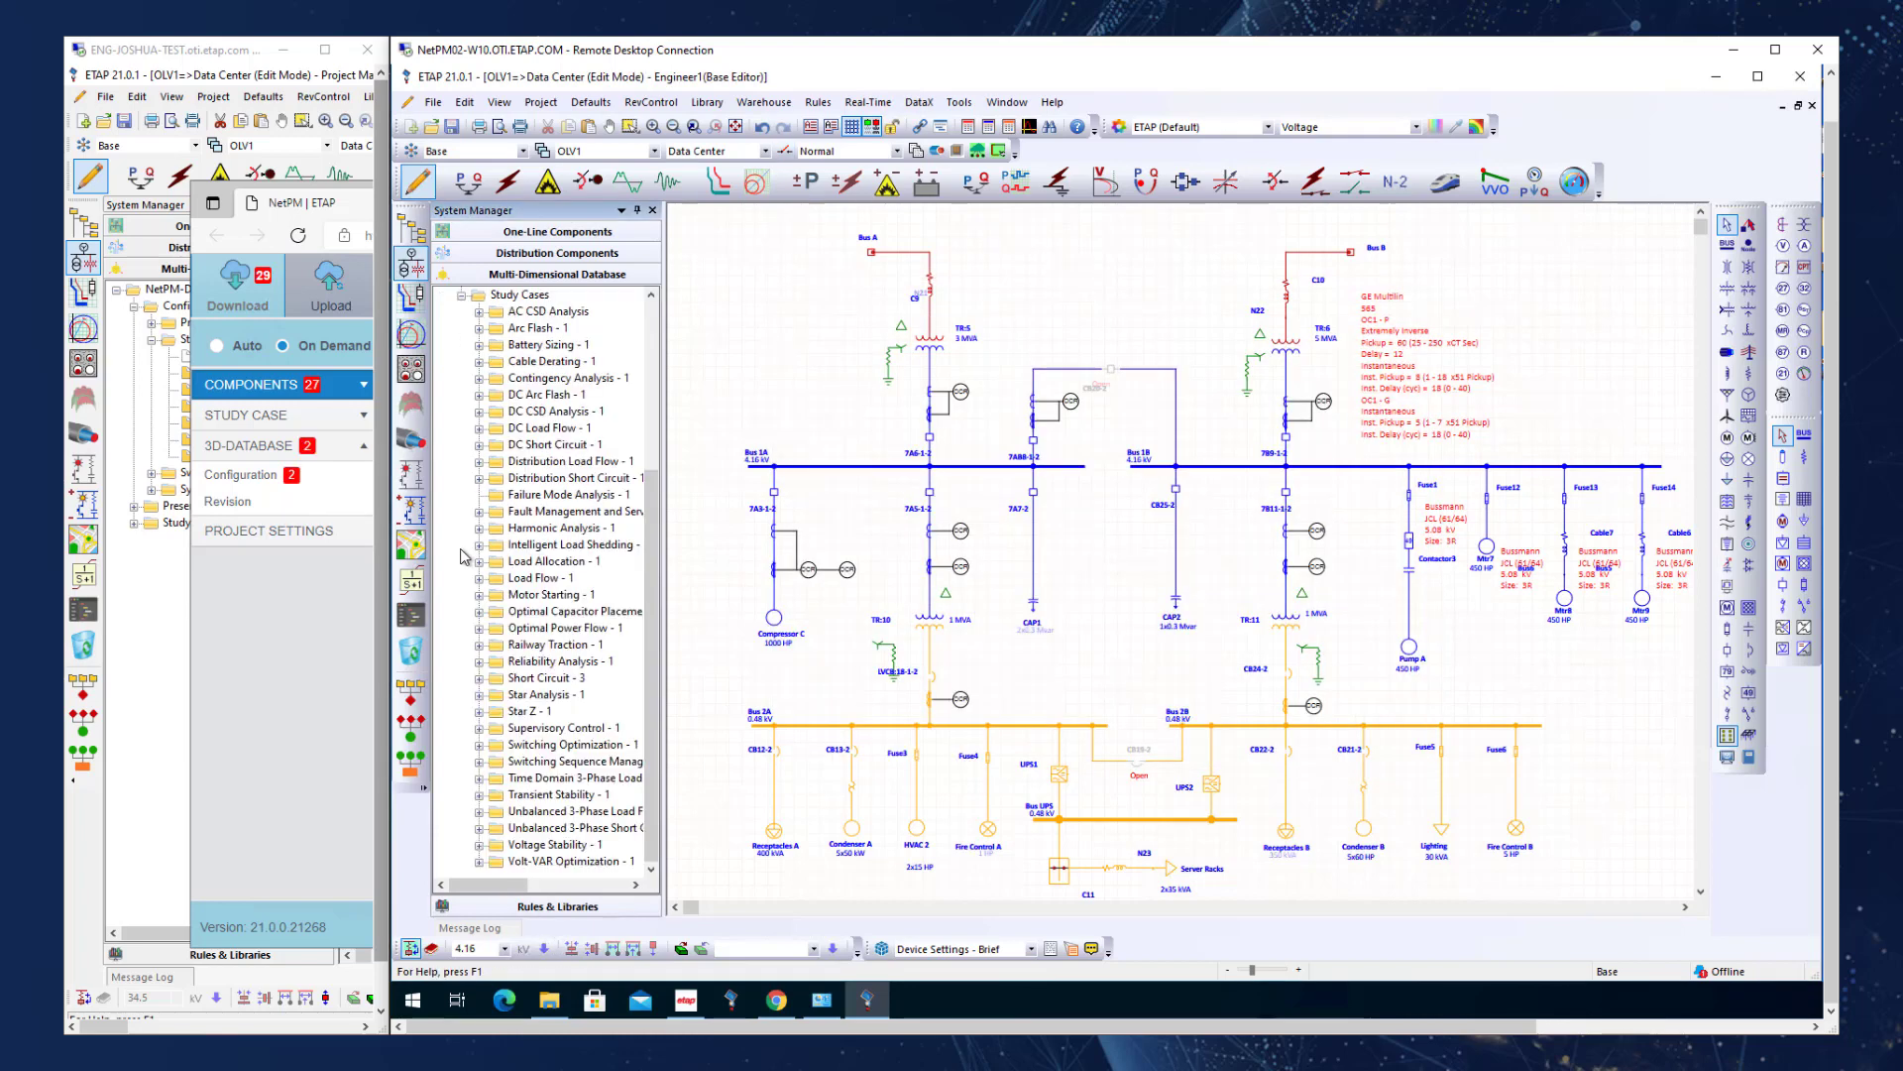
pyautogui.moveTo(661, 504); pyautogui.dragTo(663, 407)
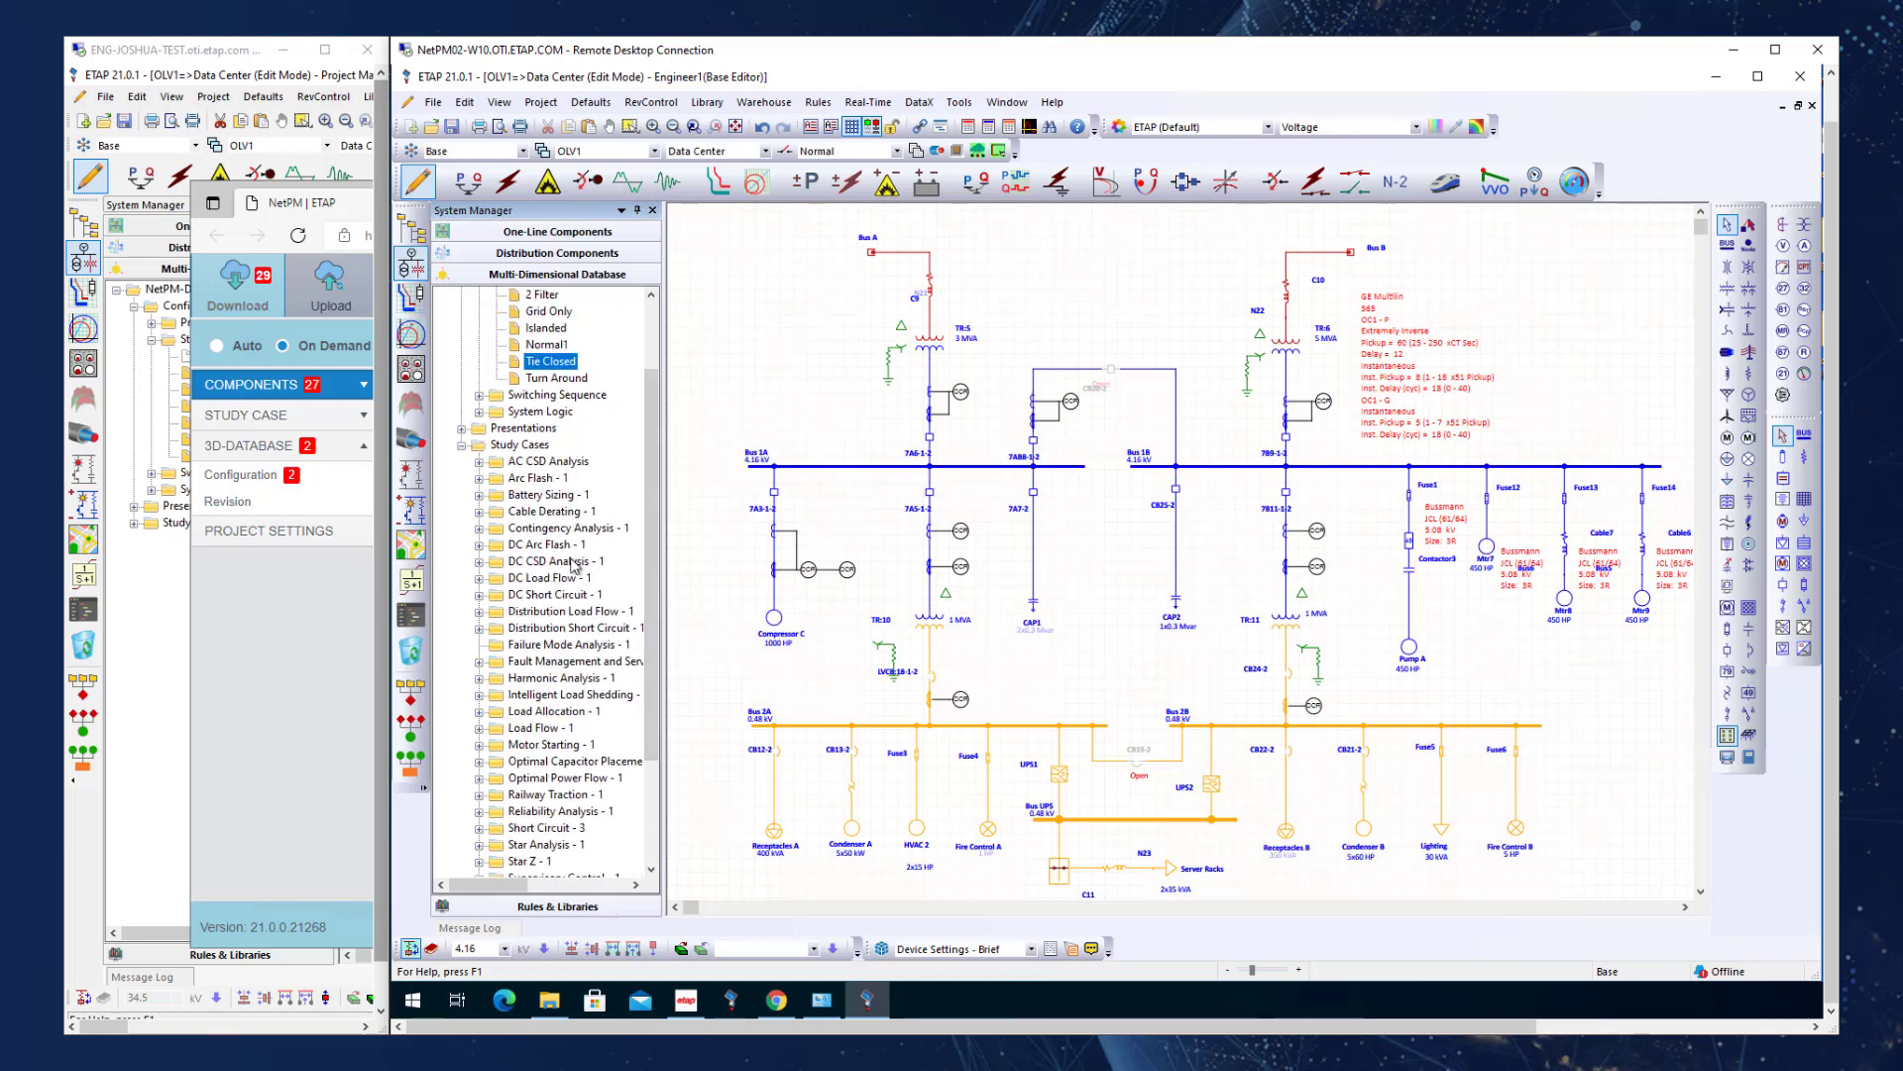
pyautogui.click(469, 182)
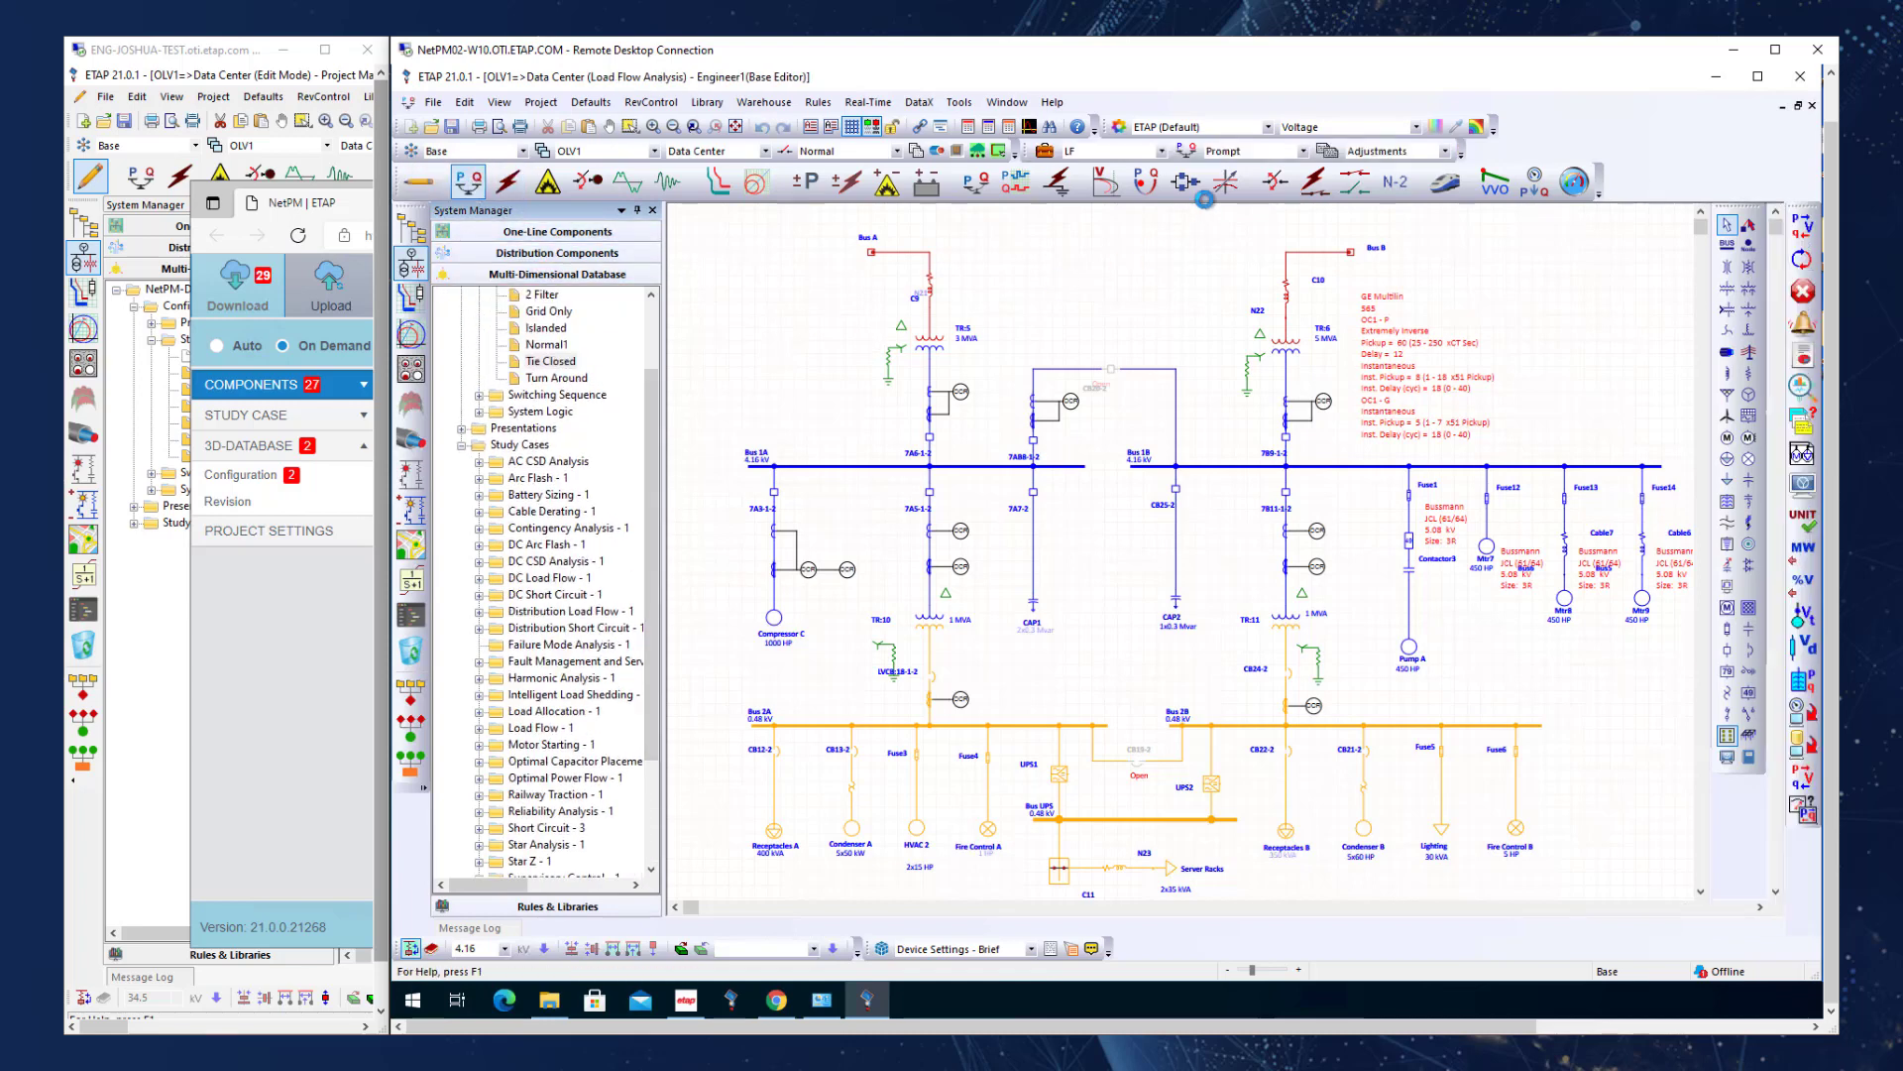
pyautogui.click(1049, 152)
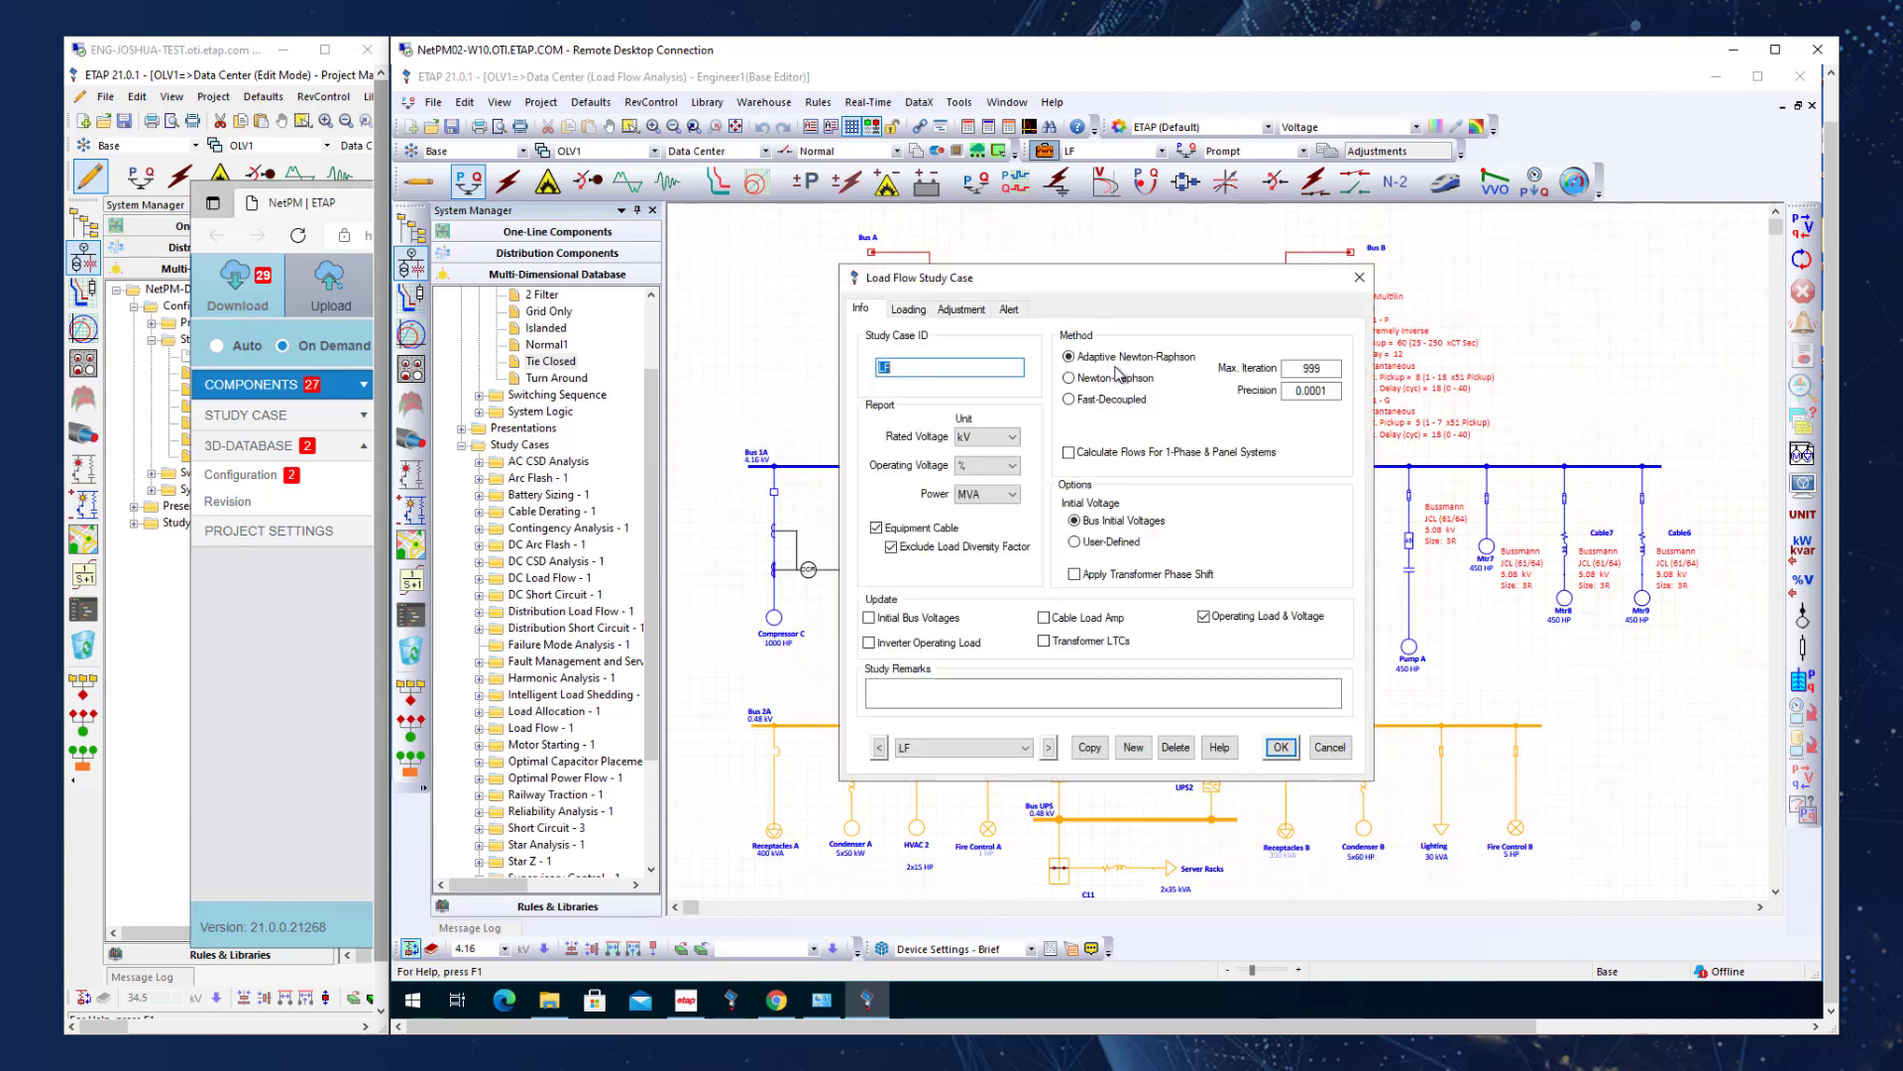
pyautogui.click(1090, 747)
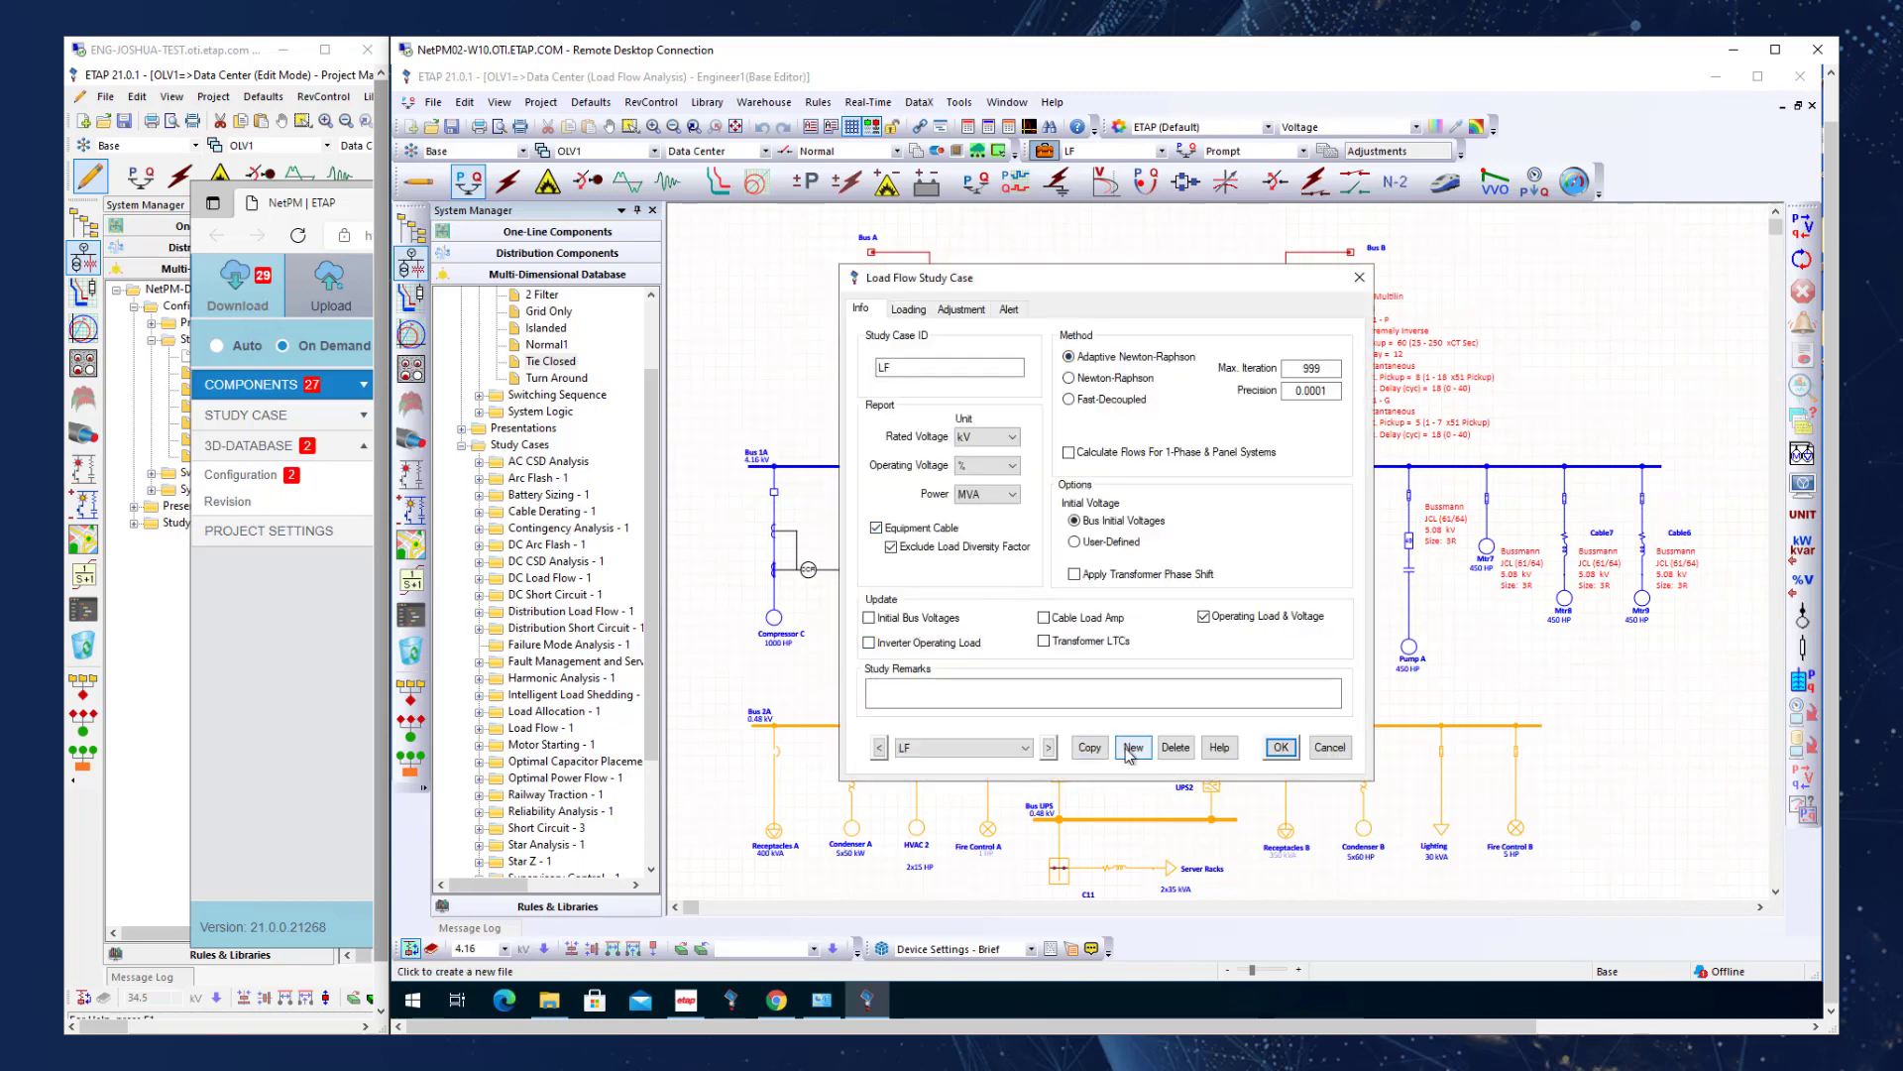
pyautogui.click(1061, 568)
pyautogui.click(1280, 747)
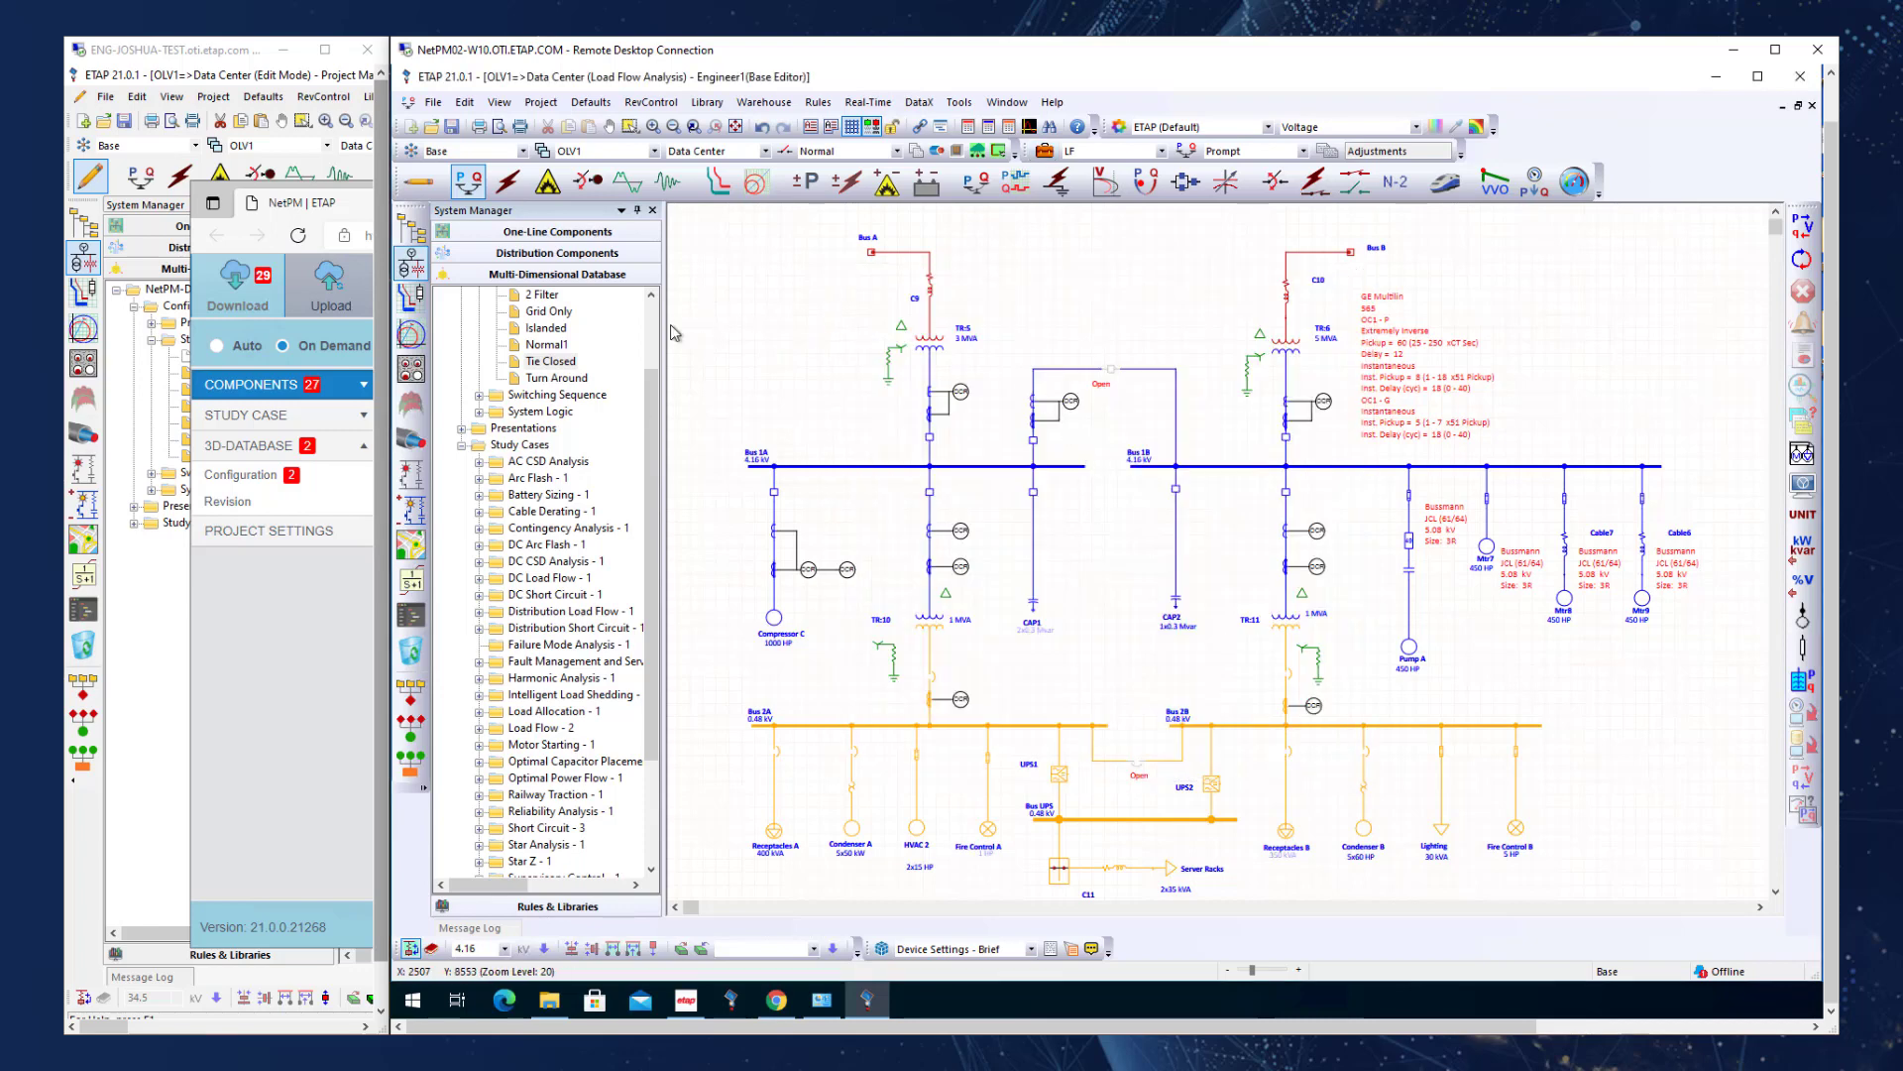
# Create a new short-circuit study case duplicated from SC, keeping the suggested name, and save it.
pyautogui.click(507, 181)
pyautogui.click(1045, 151)
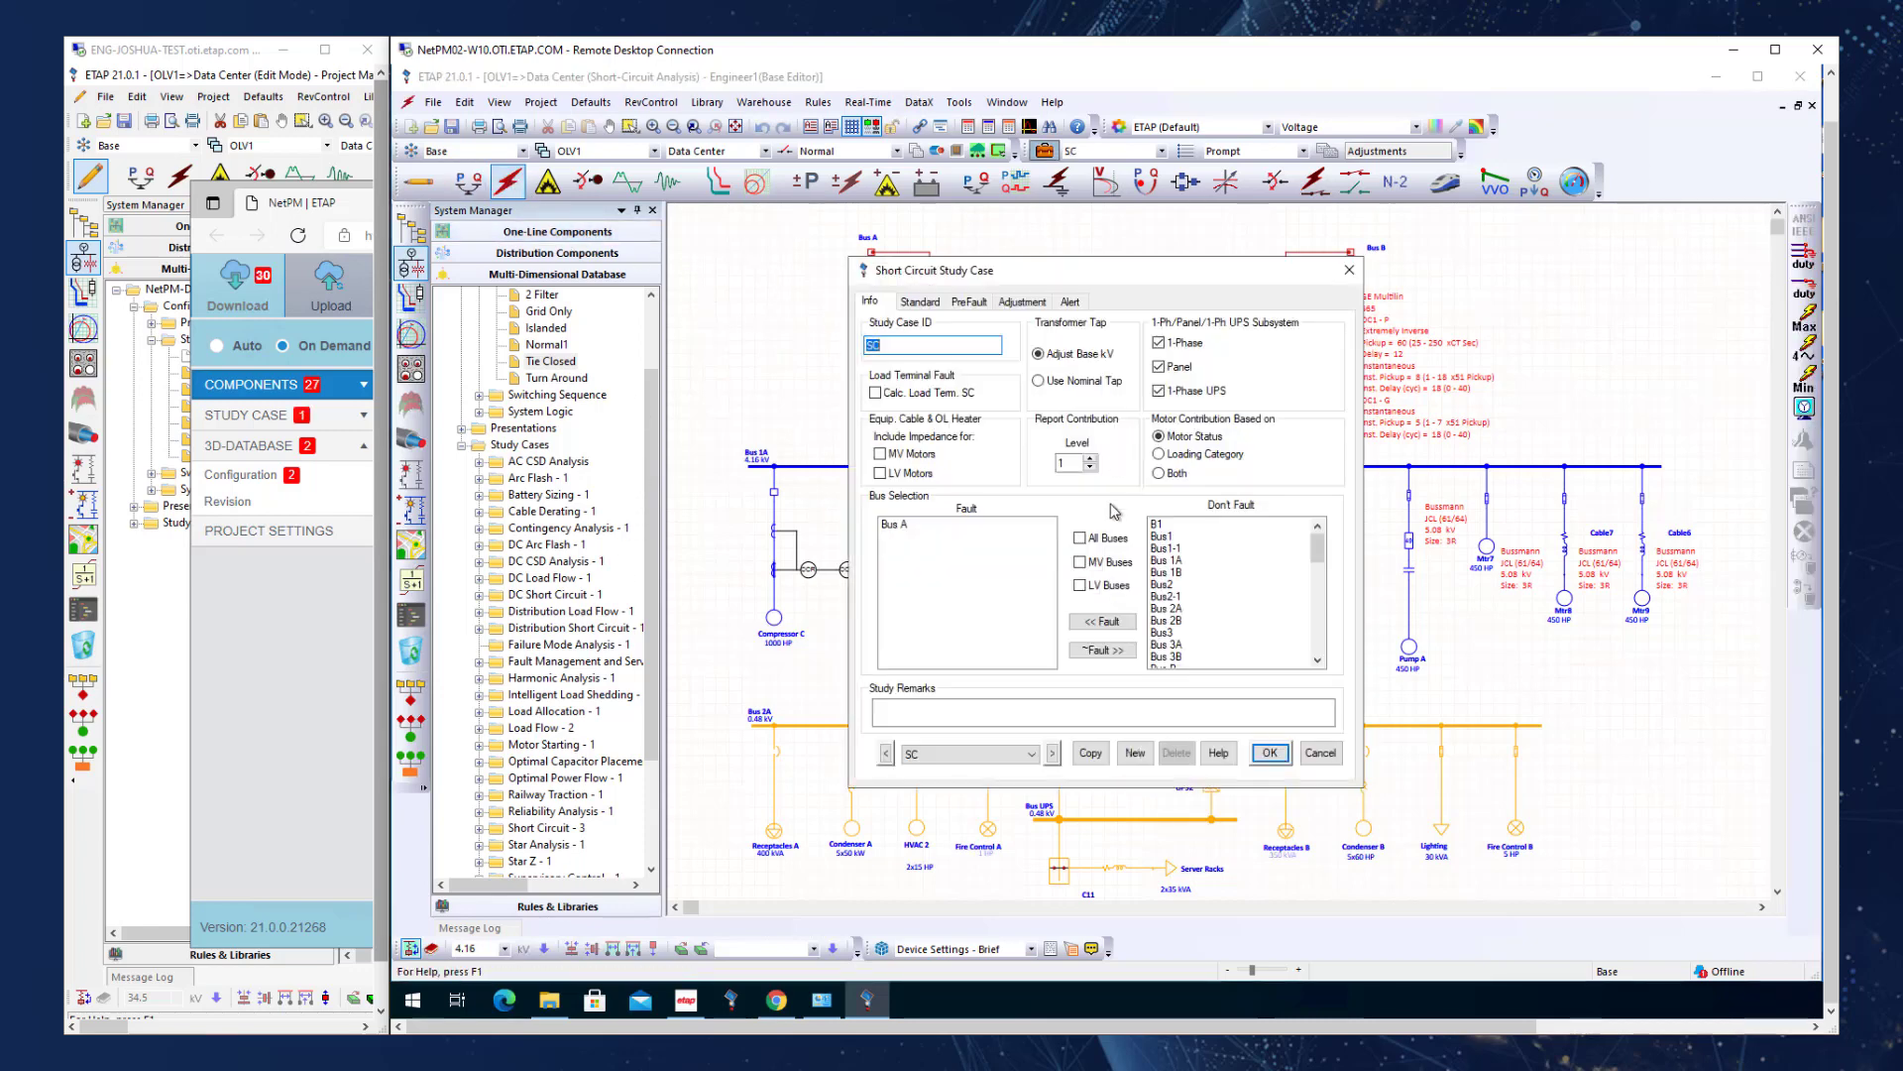
pyautogui.click(1135, 754)
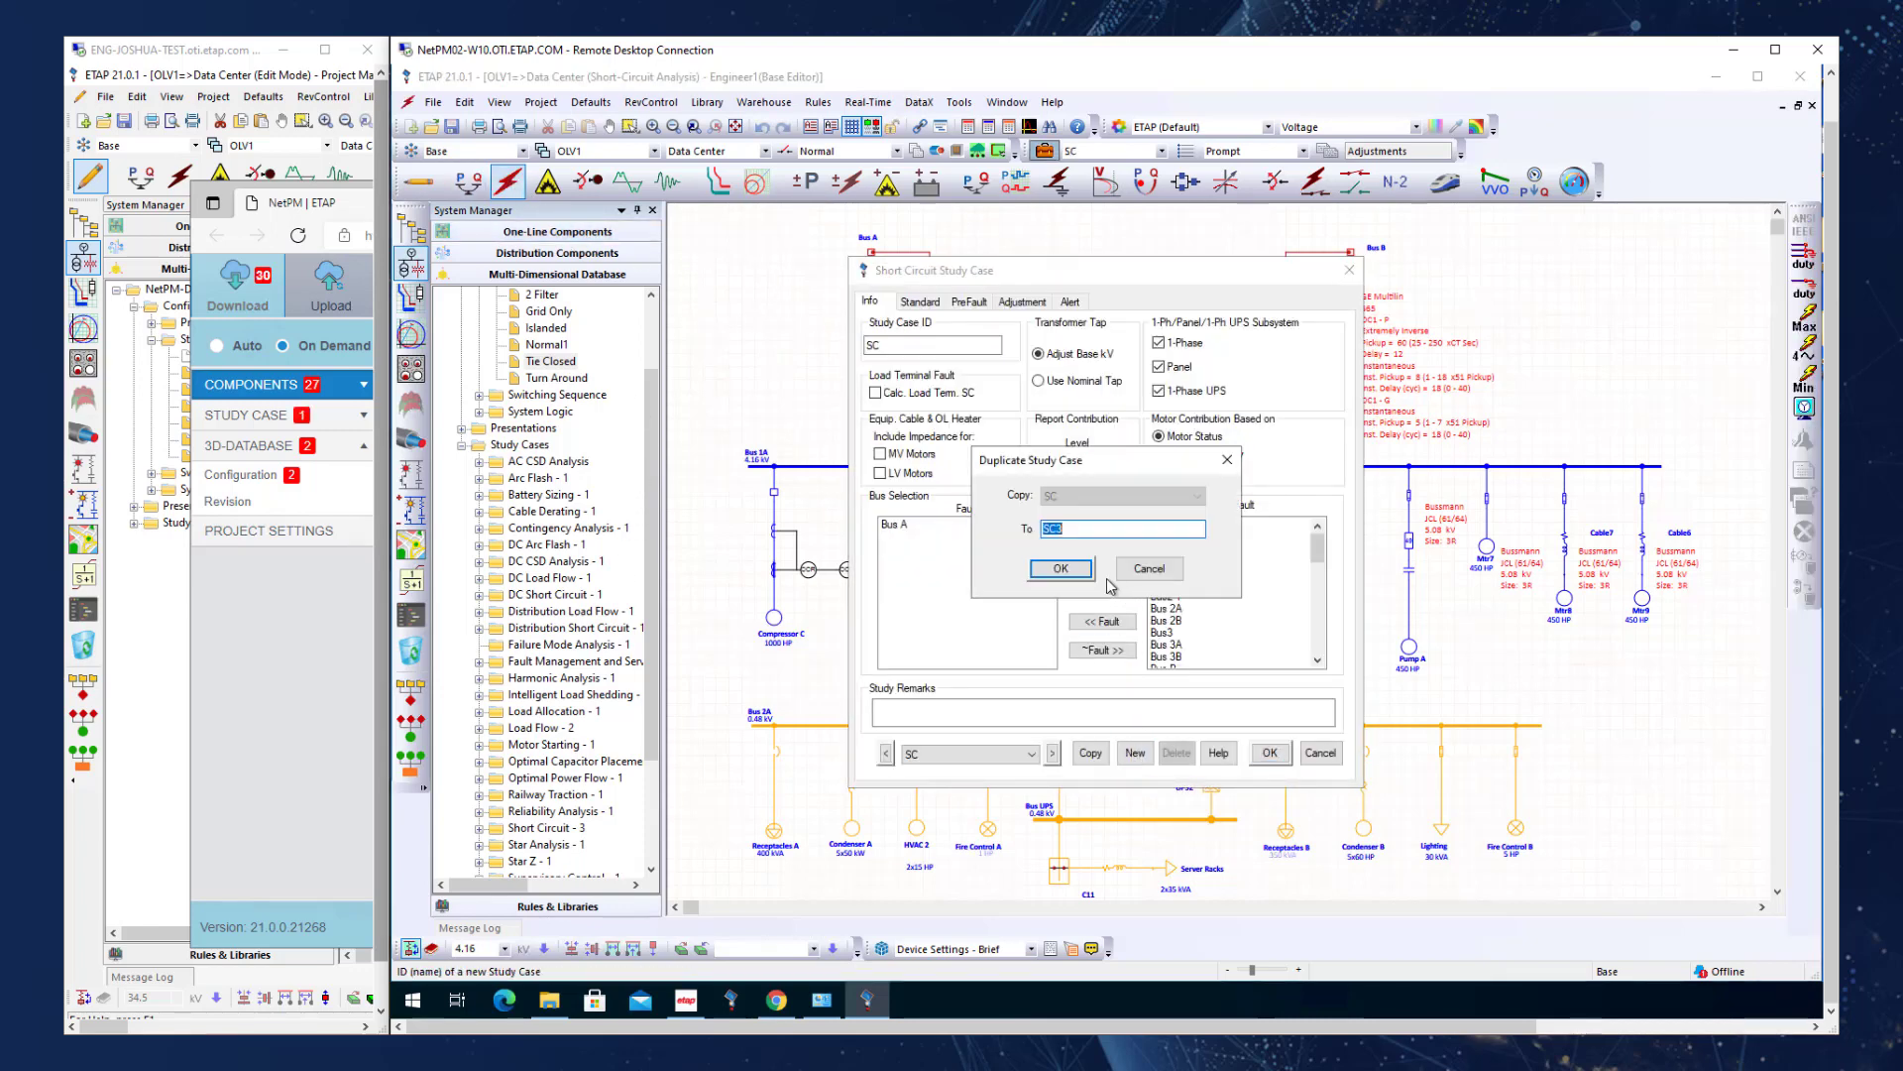
pyautogui.click(1073, 574)
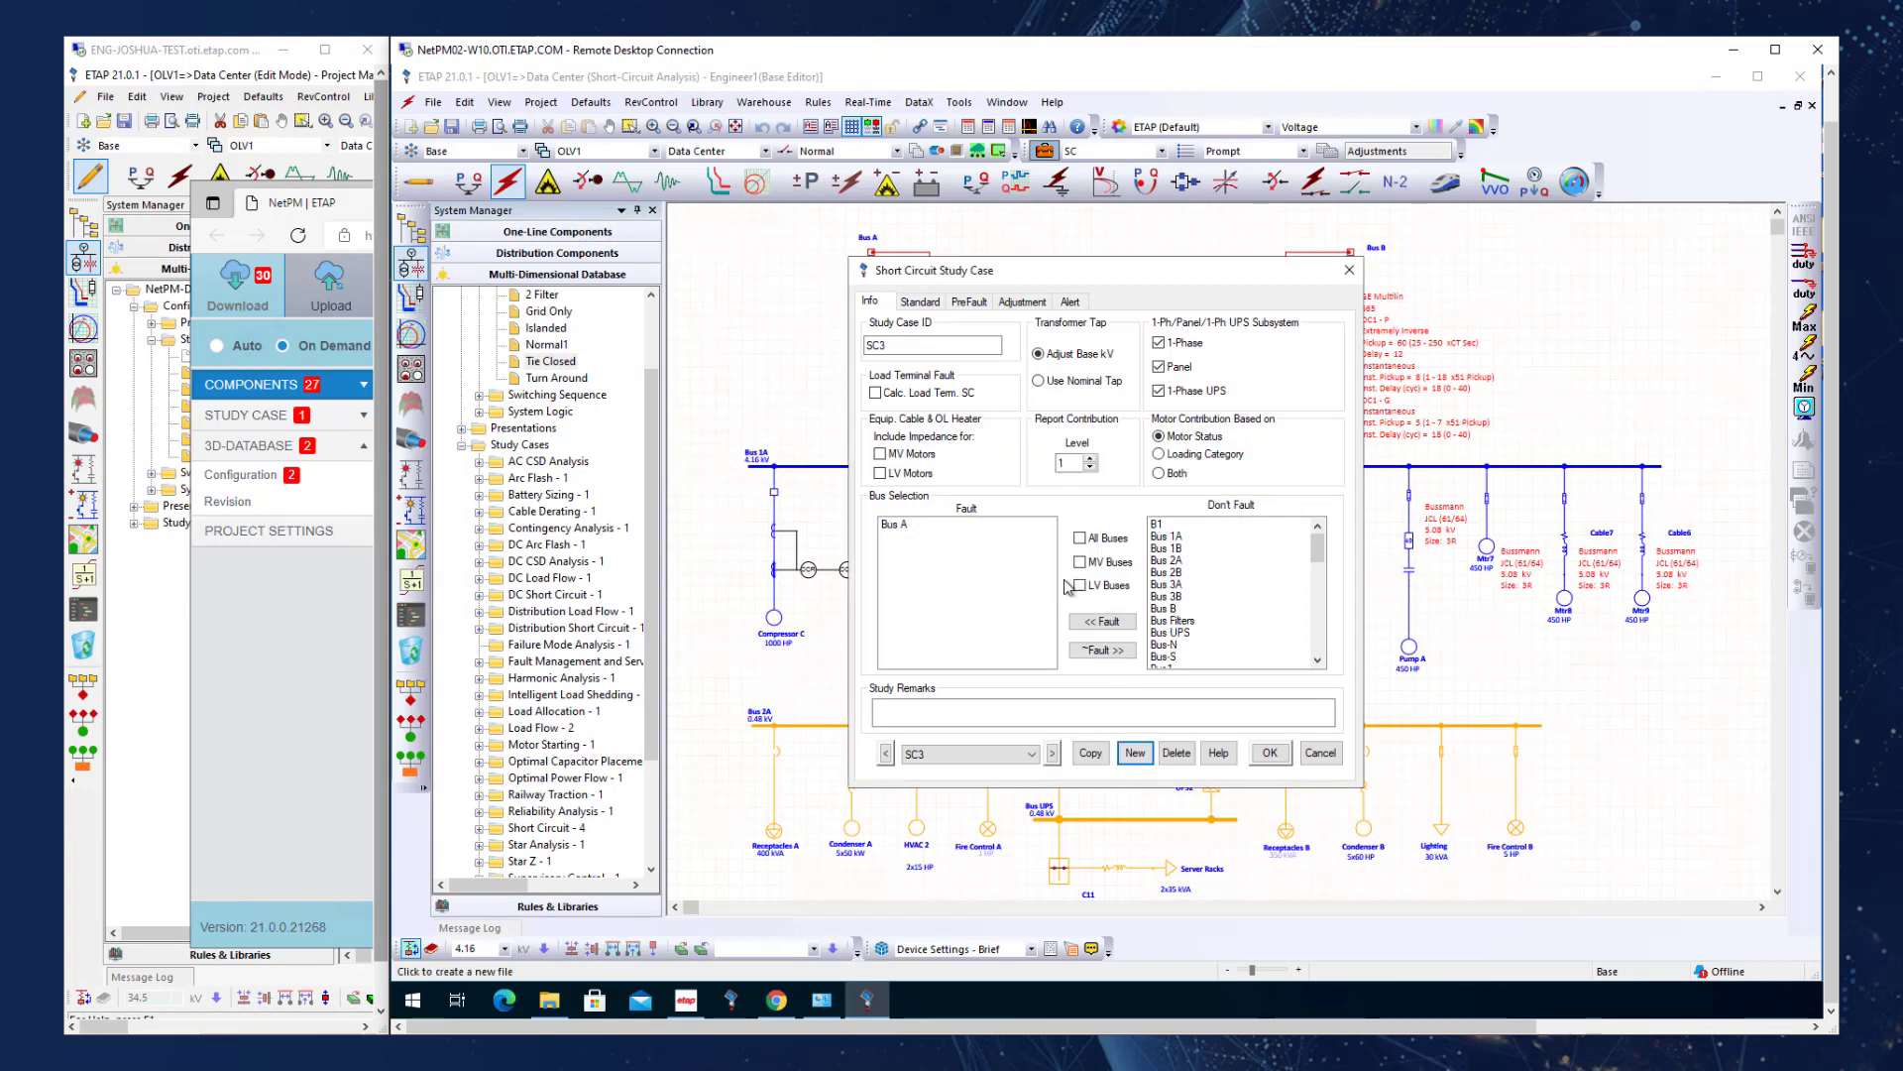
pyautogui.click(1270, 753)
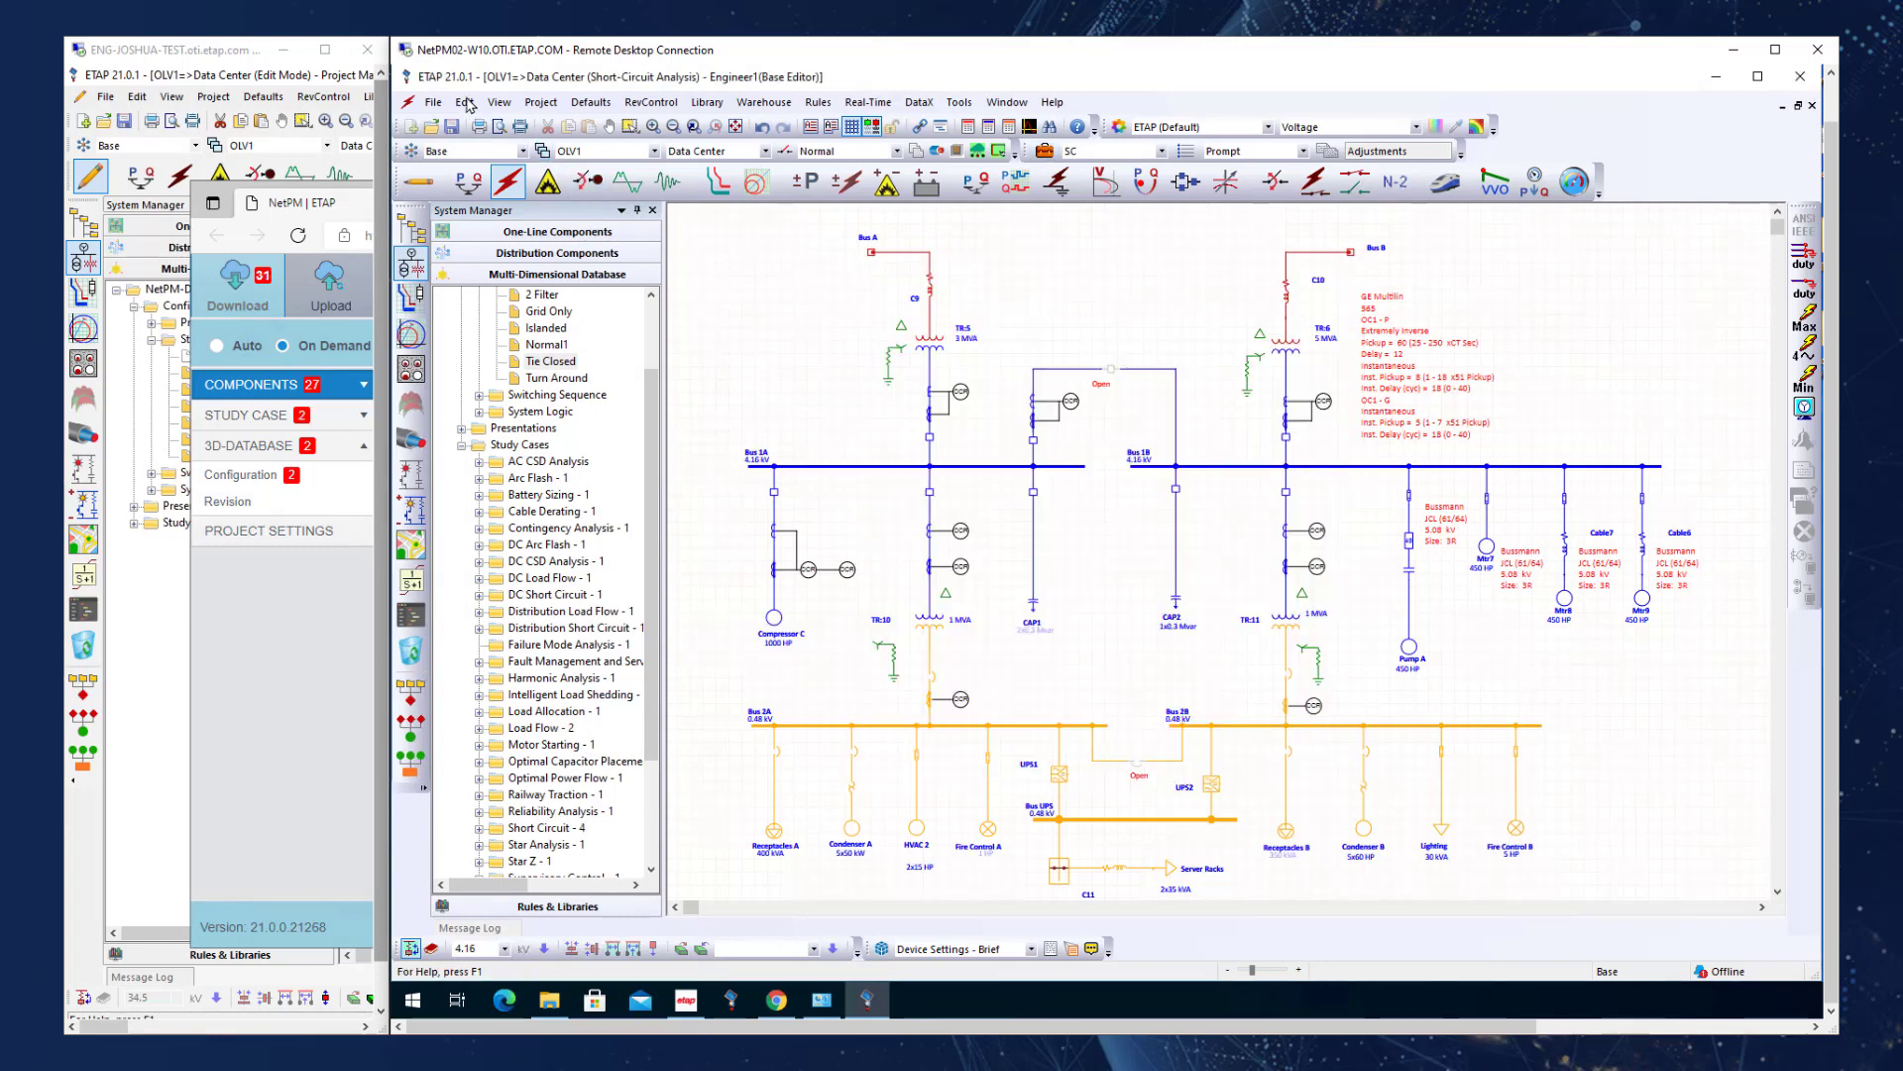
# Edit the first Generation category in the project's Loading and Generation Categories settings and save the change.
pyautogui.click(543, 103)
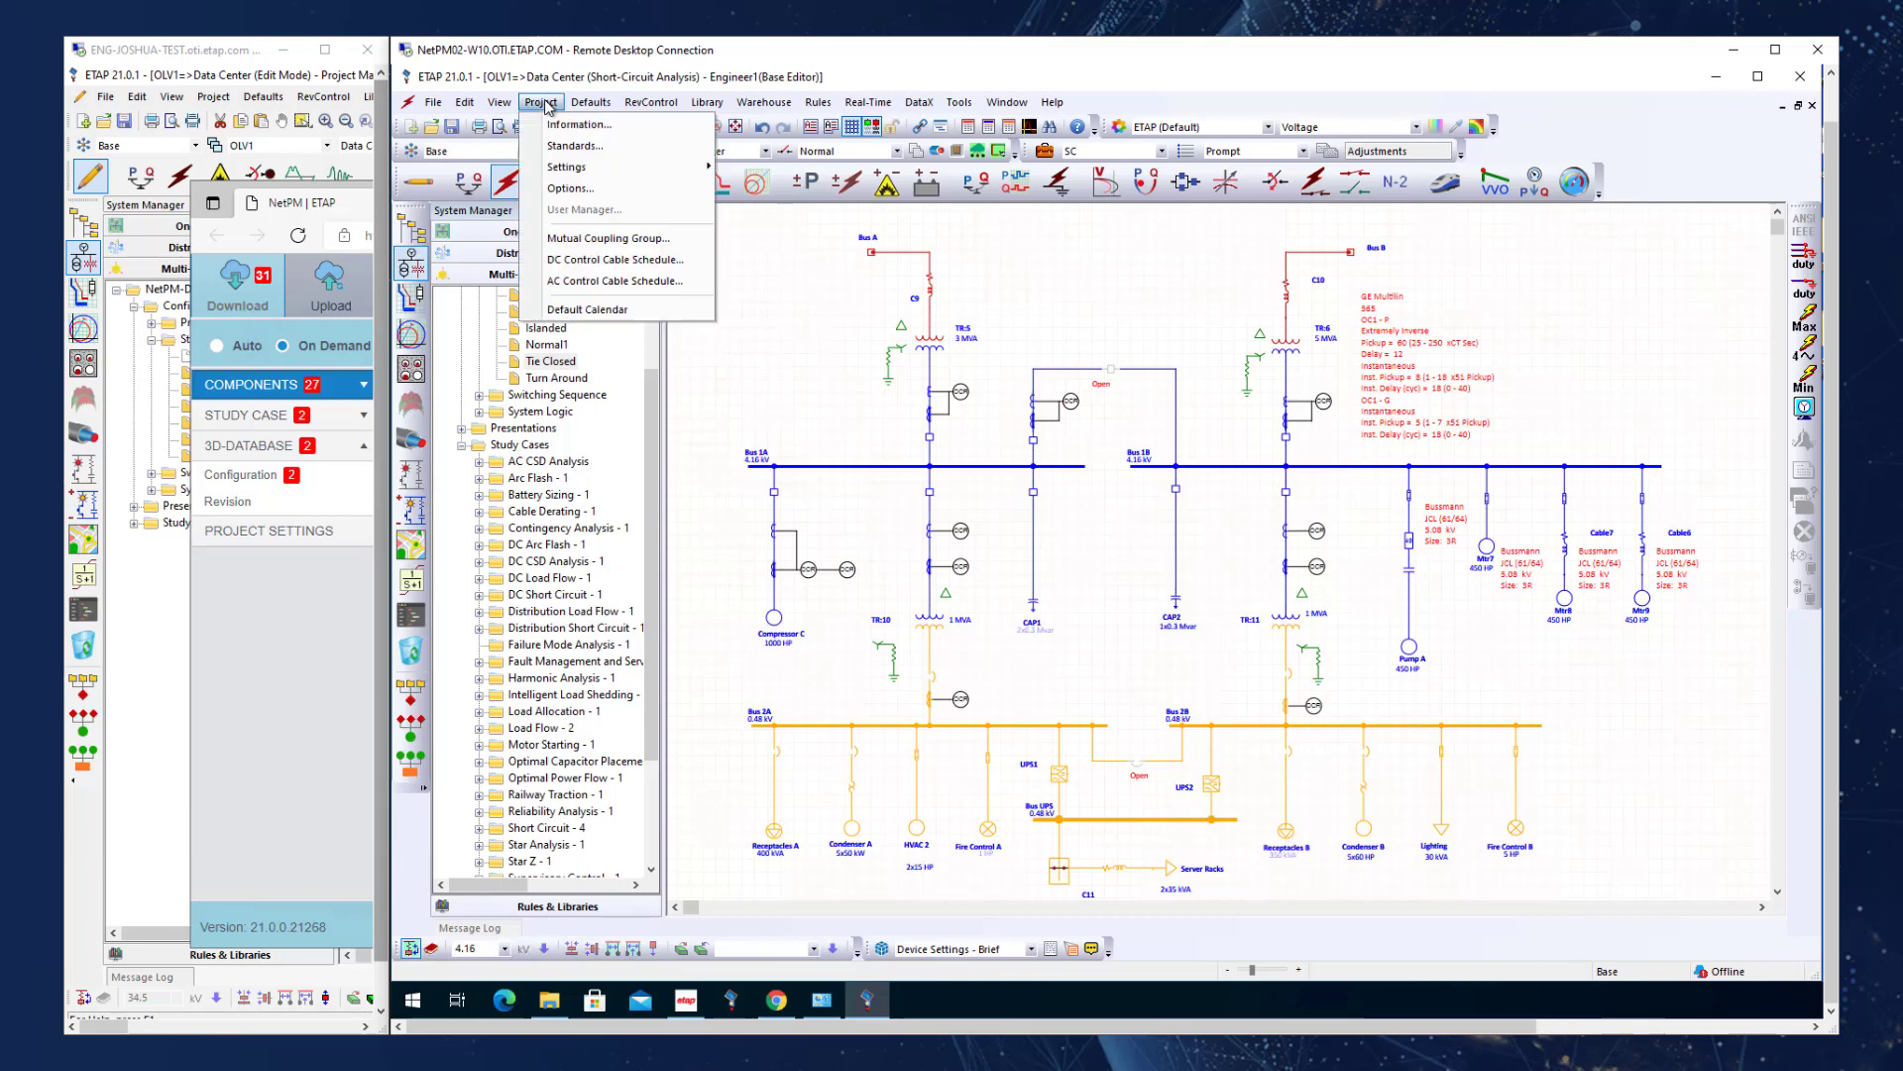
pyautogui.moveTo(627, 169)
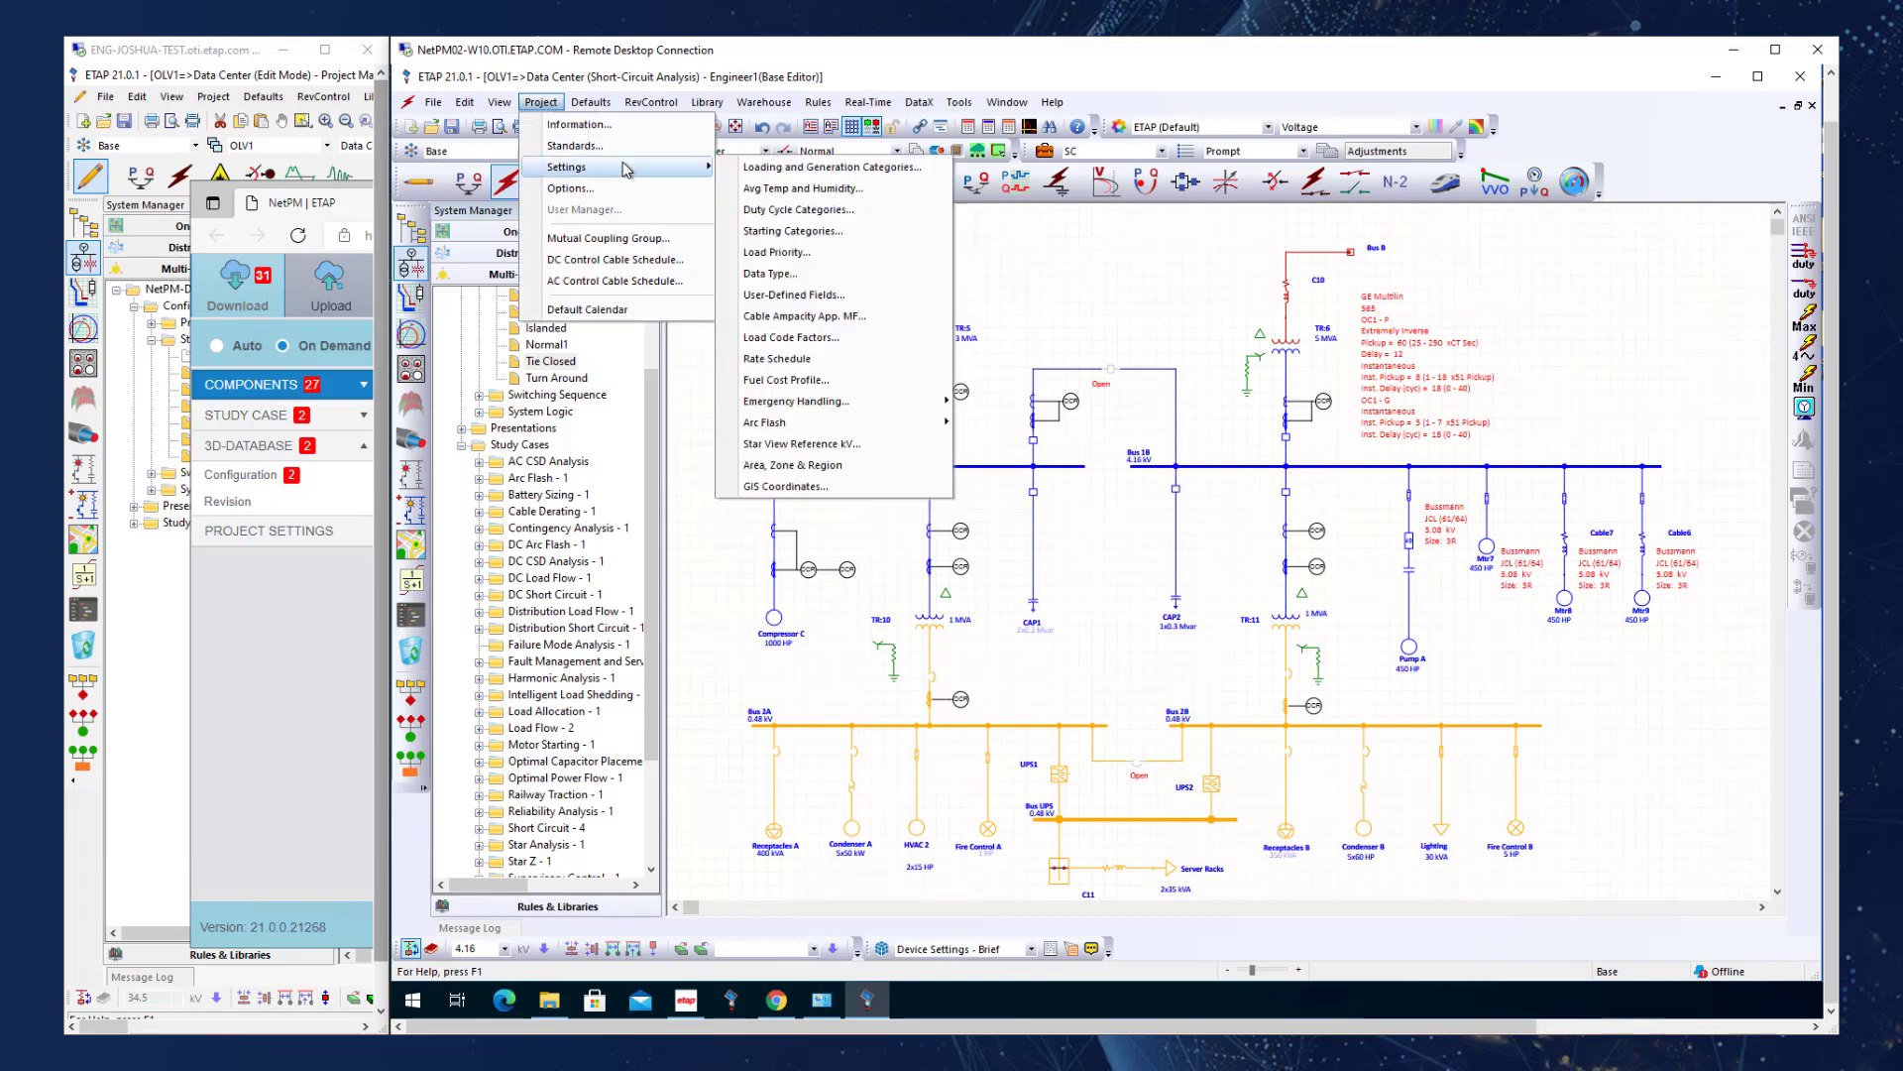
pyautogui.click(800, 169)
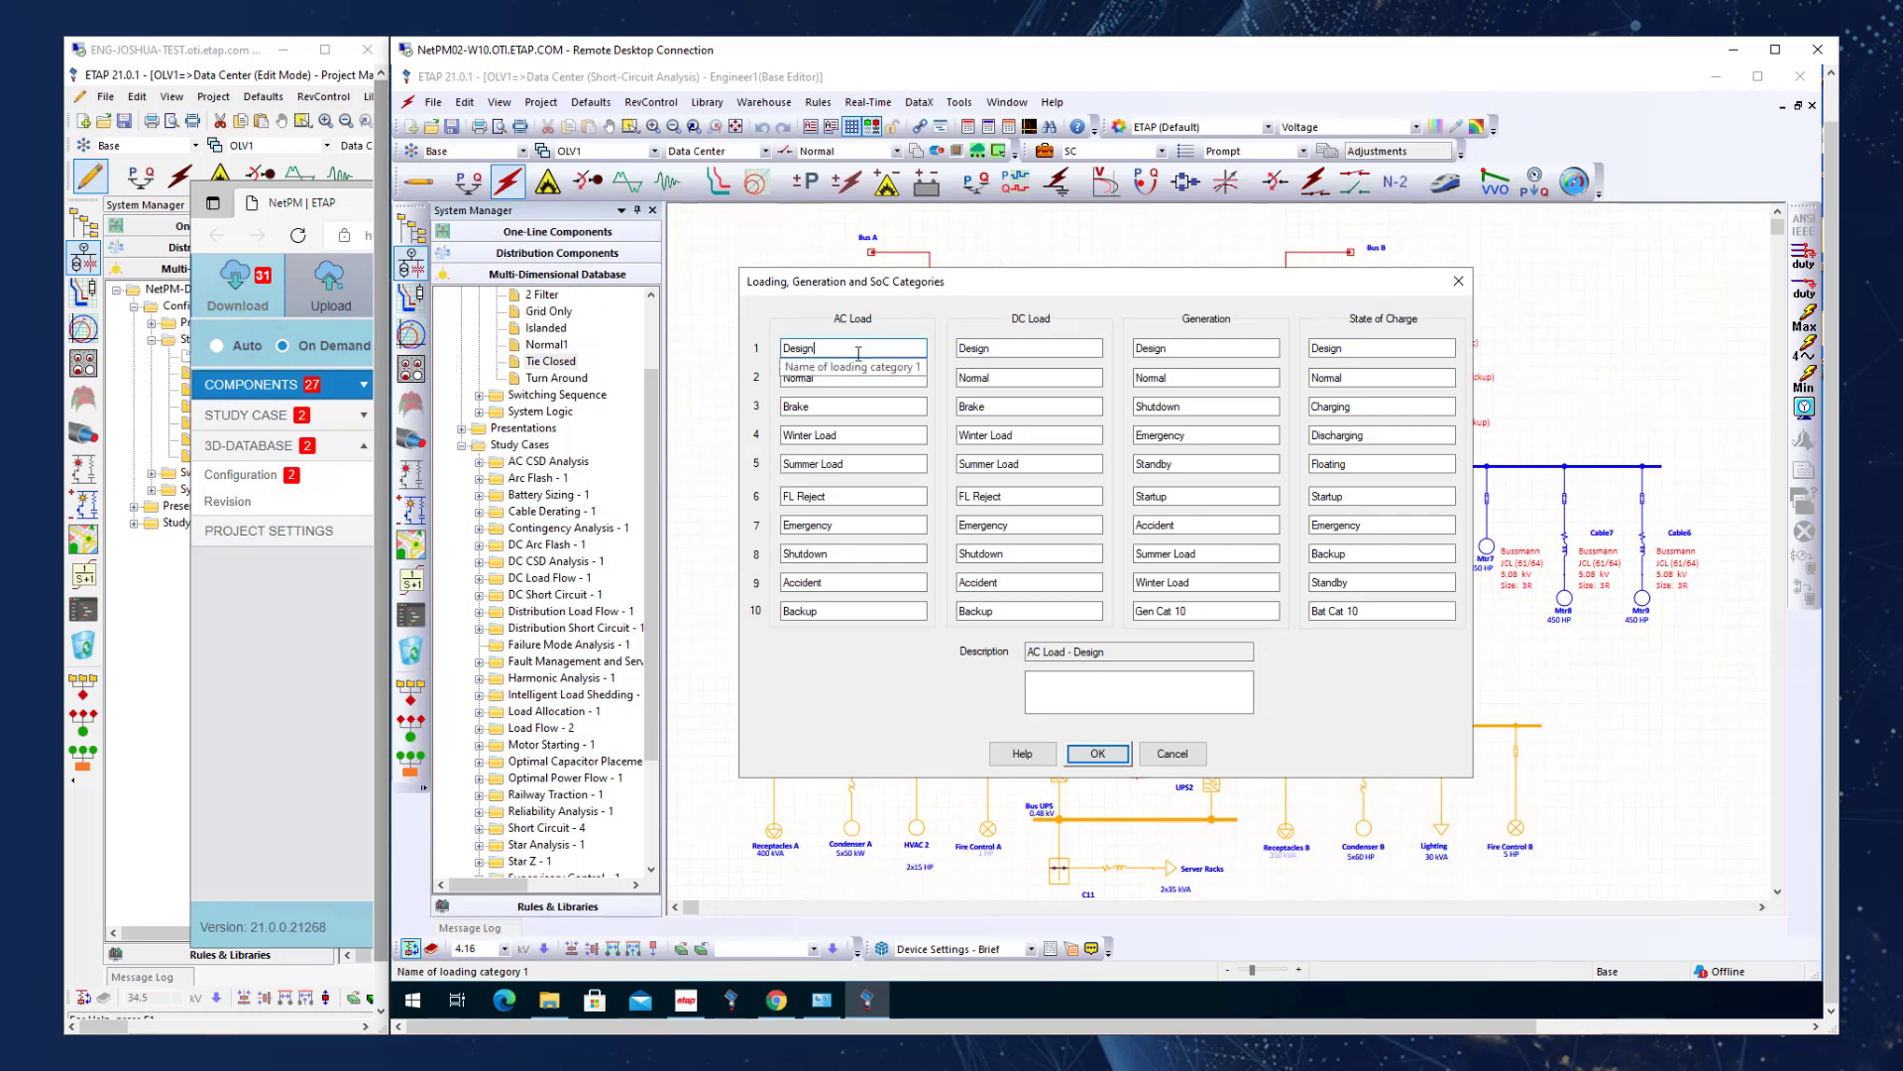
pyautogui.click(1185, 349)
pyautogui.press('Return')
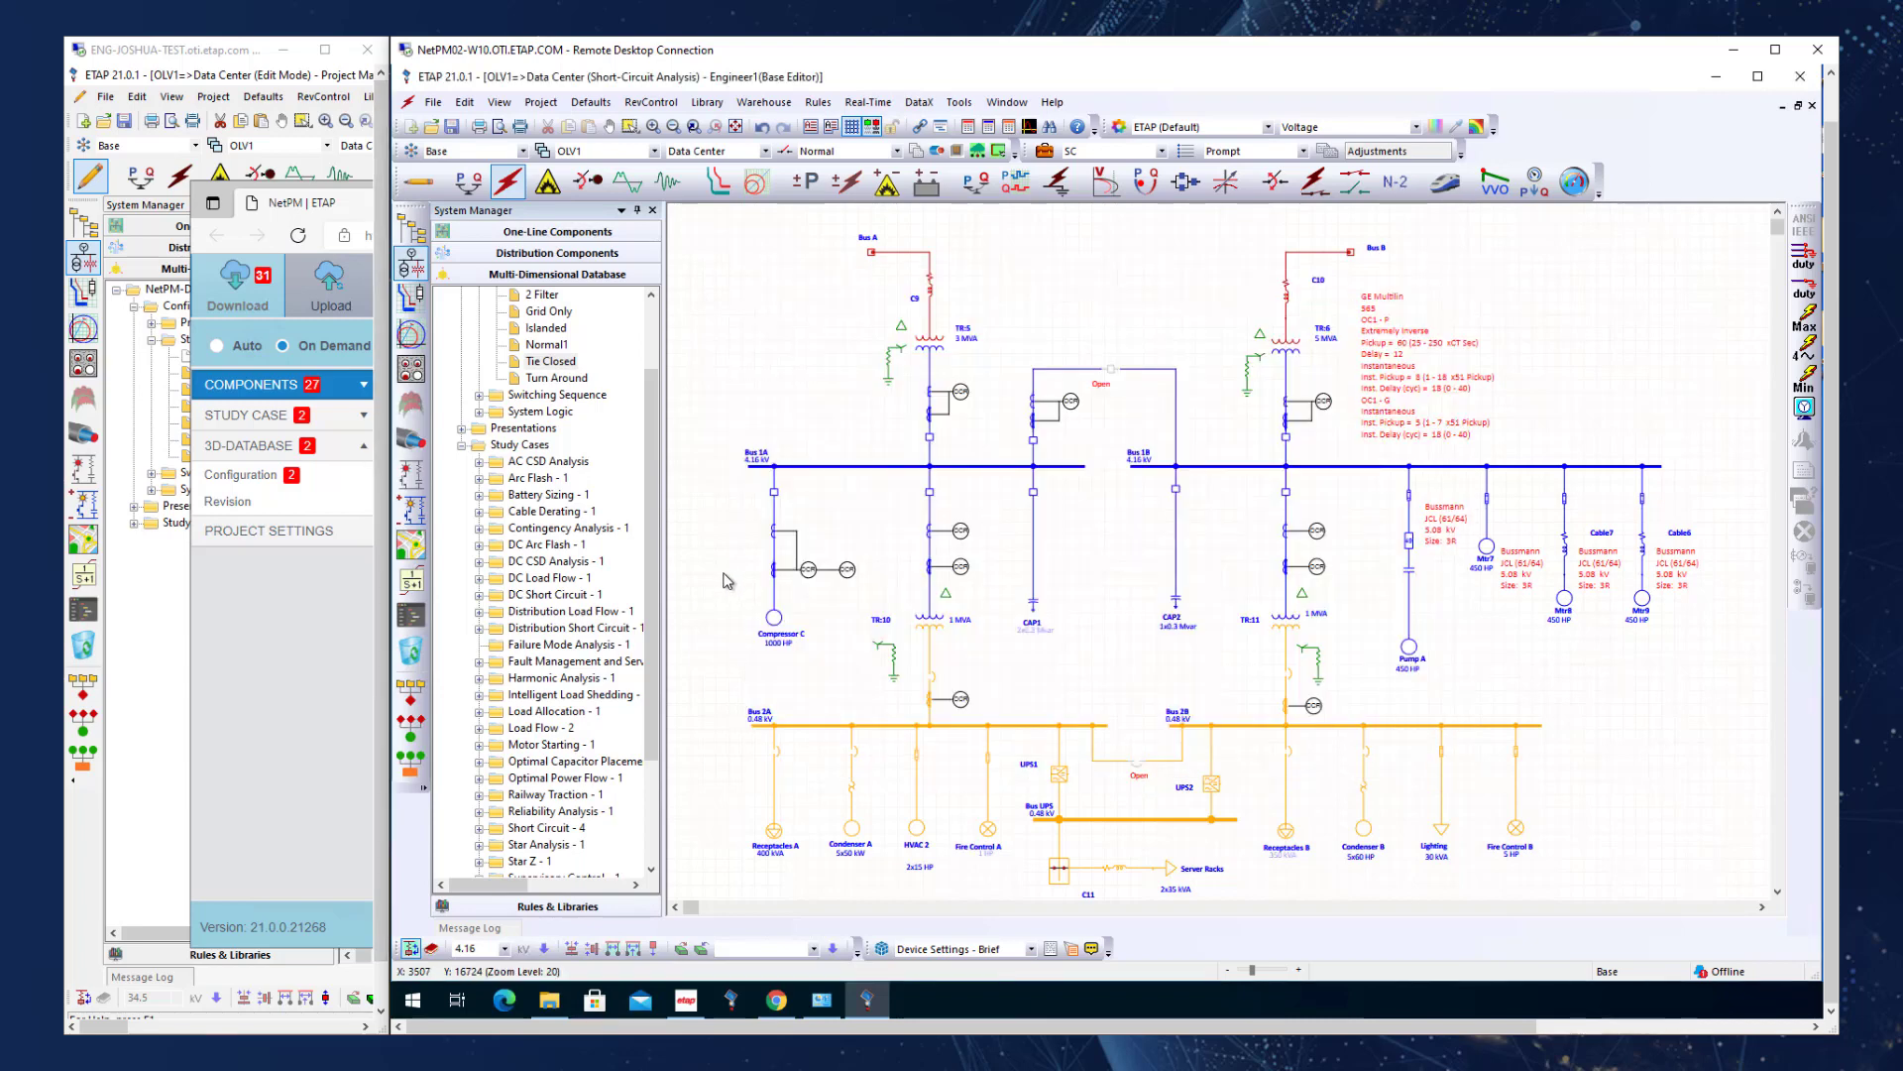
# Return to the Project Manager's session, expand the Components group in NetPM and examine the incoming Bus messages.
pyautogui.click(386, 160)
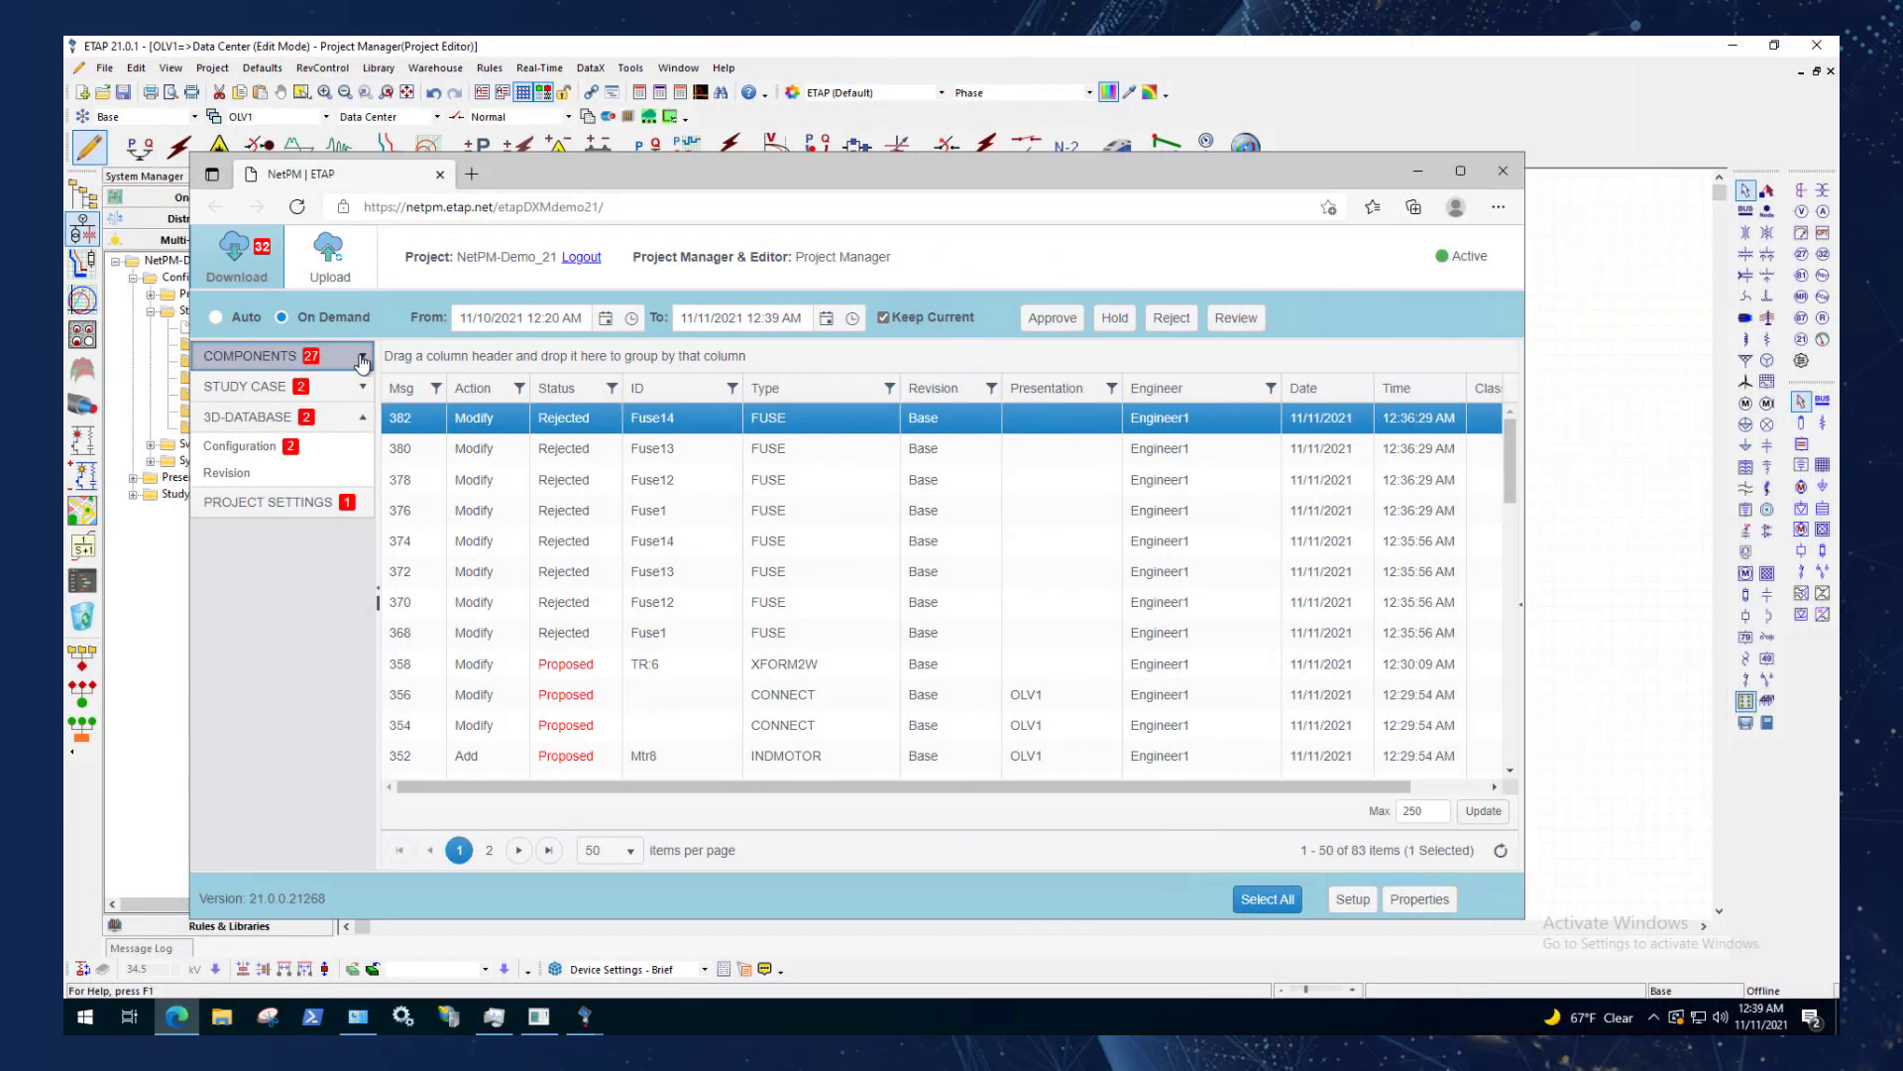
pyautogui.click(283, 355)
pyautogui.click(292, 413)
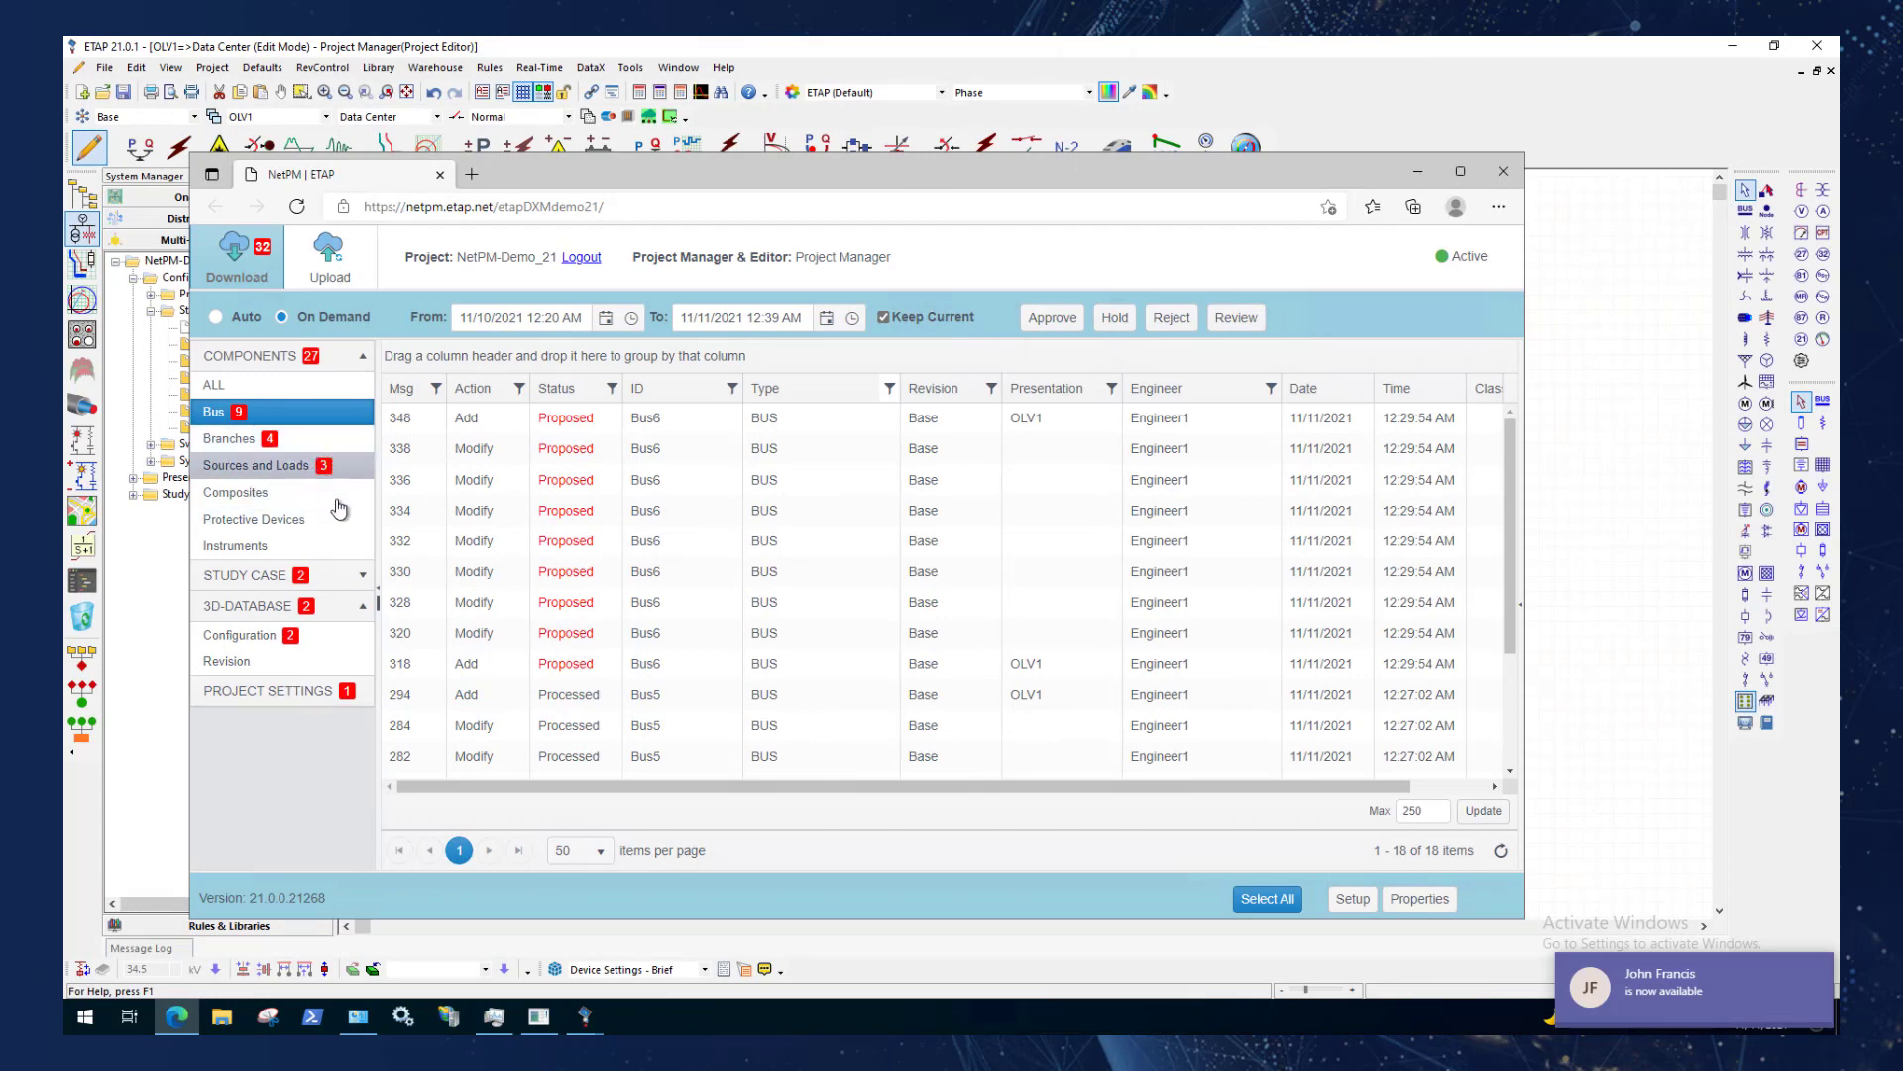
pyautogui.click(1090, 612)
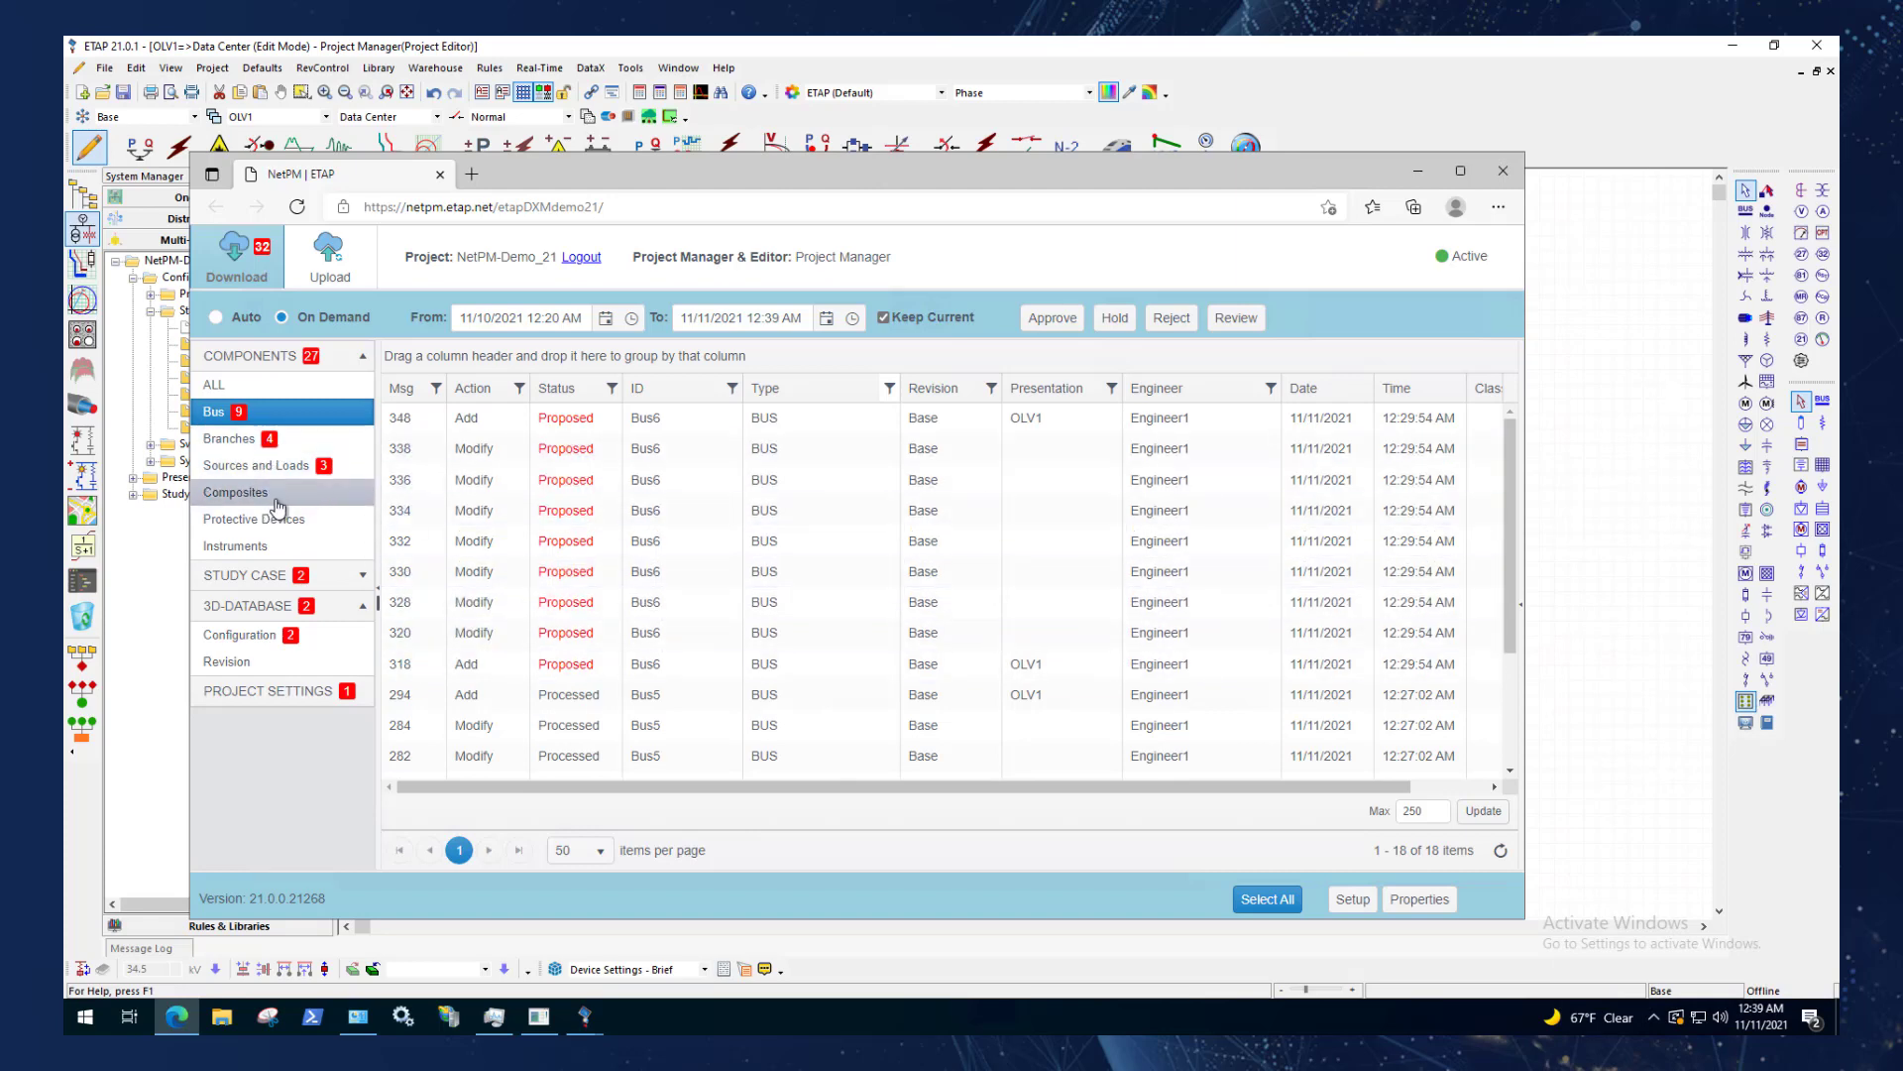
# Review NetPM's pending Study Case, Configuration and Project Settings messages, returning to the Bus messages in between and at the end.
pyautogui.click(345, 580)
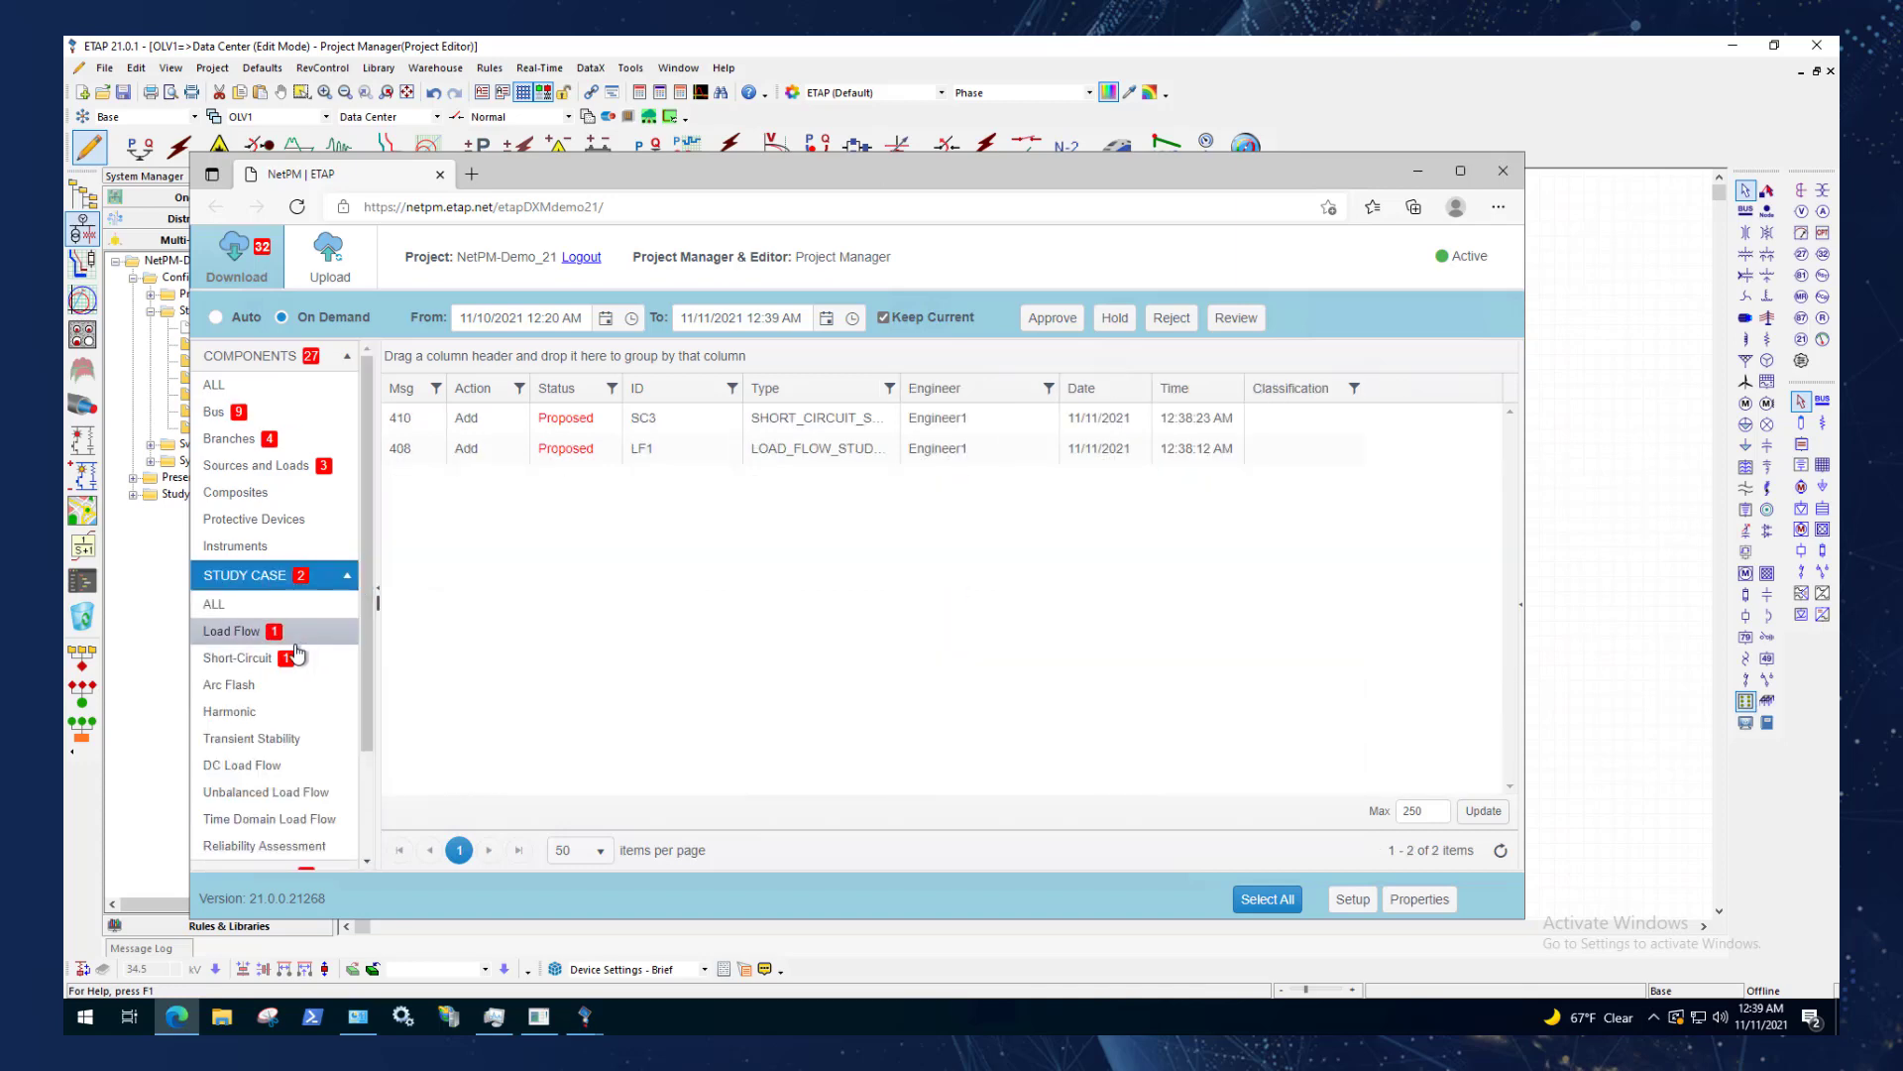
pyautogui.click(236, 422)
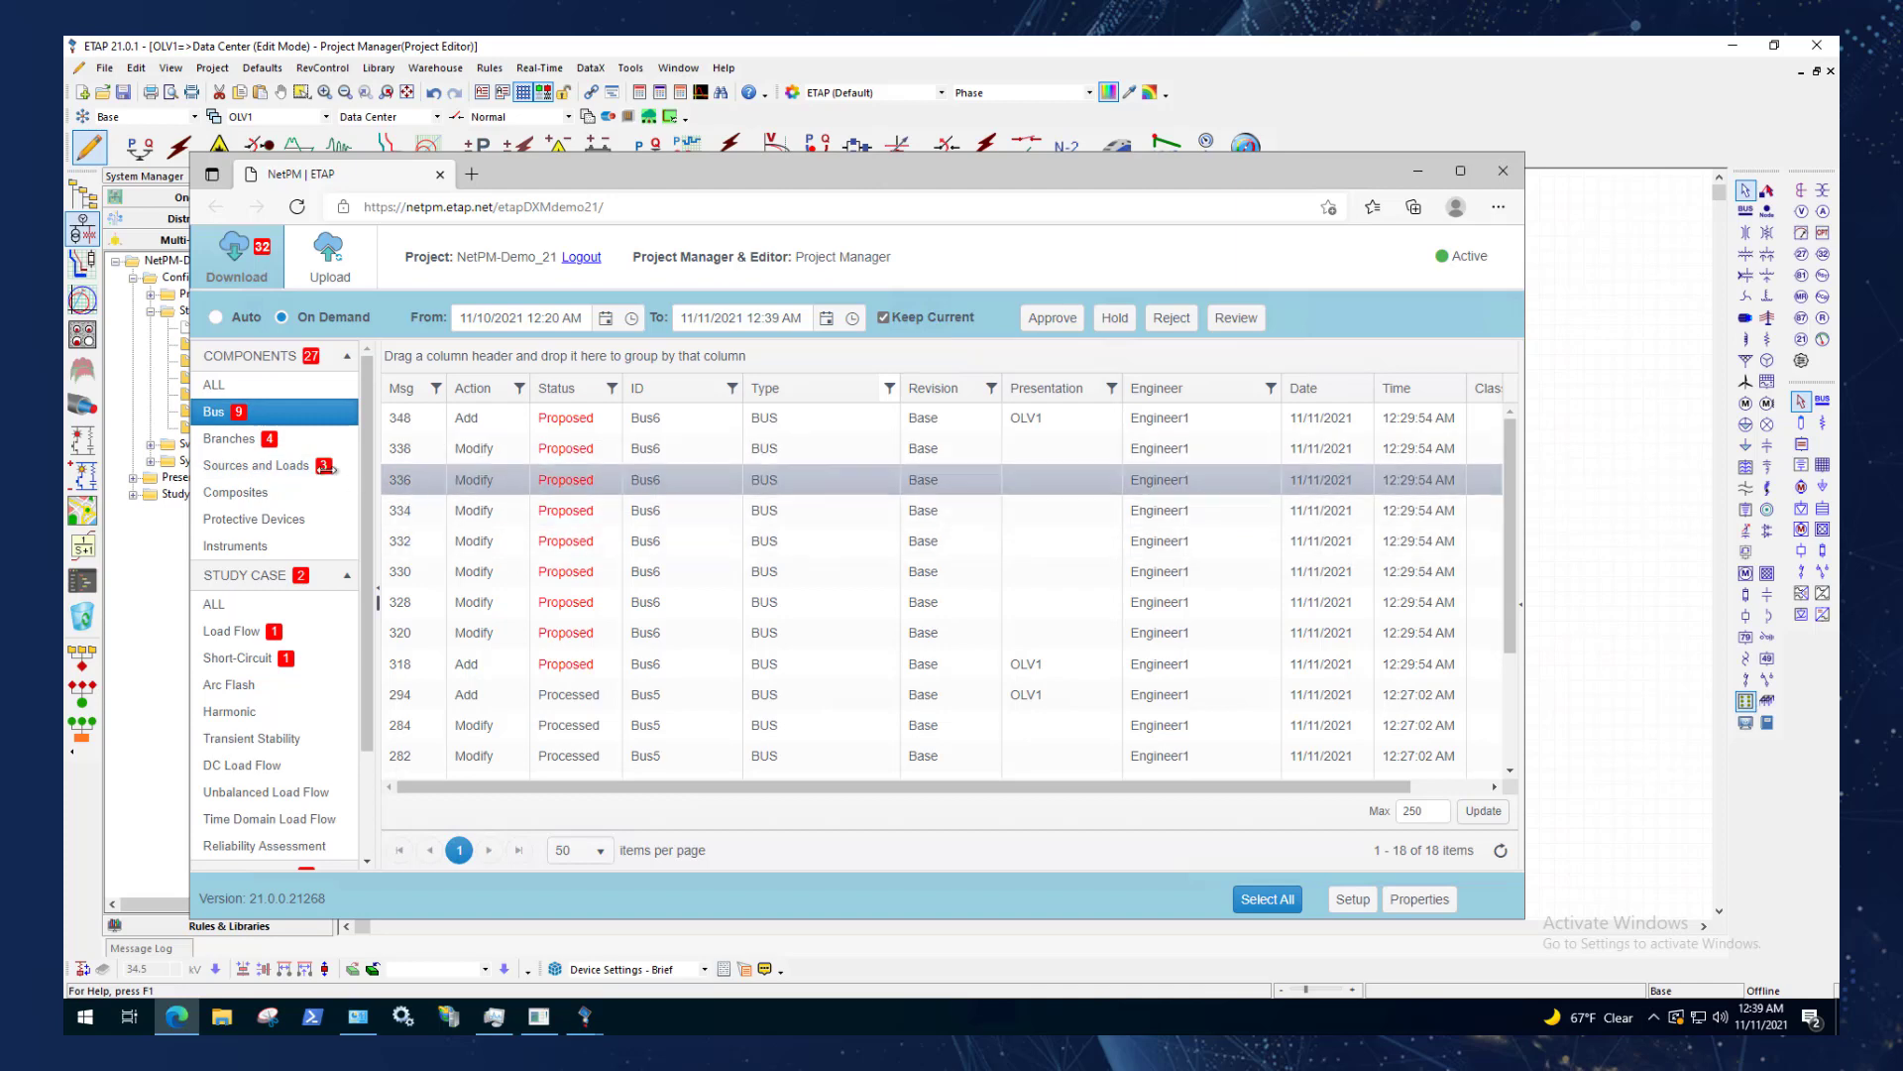
pyautogui.scroll(-2, 282, 785)
pyautogui.click(281, 777)
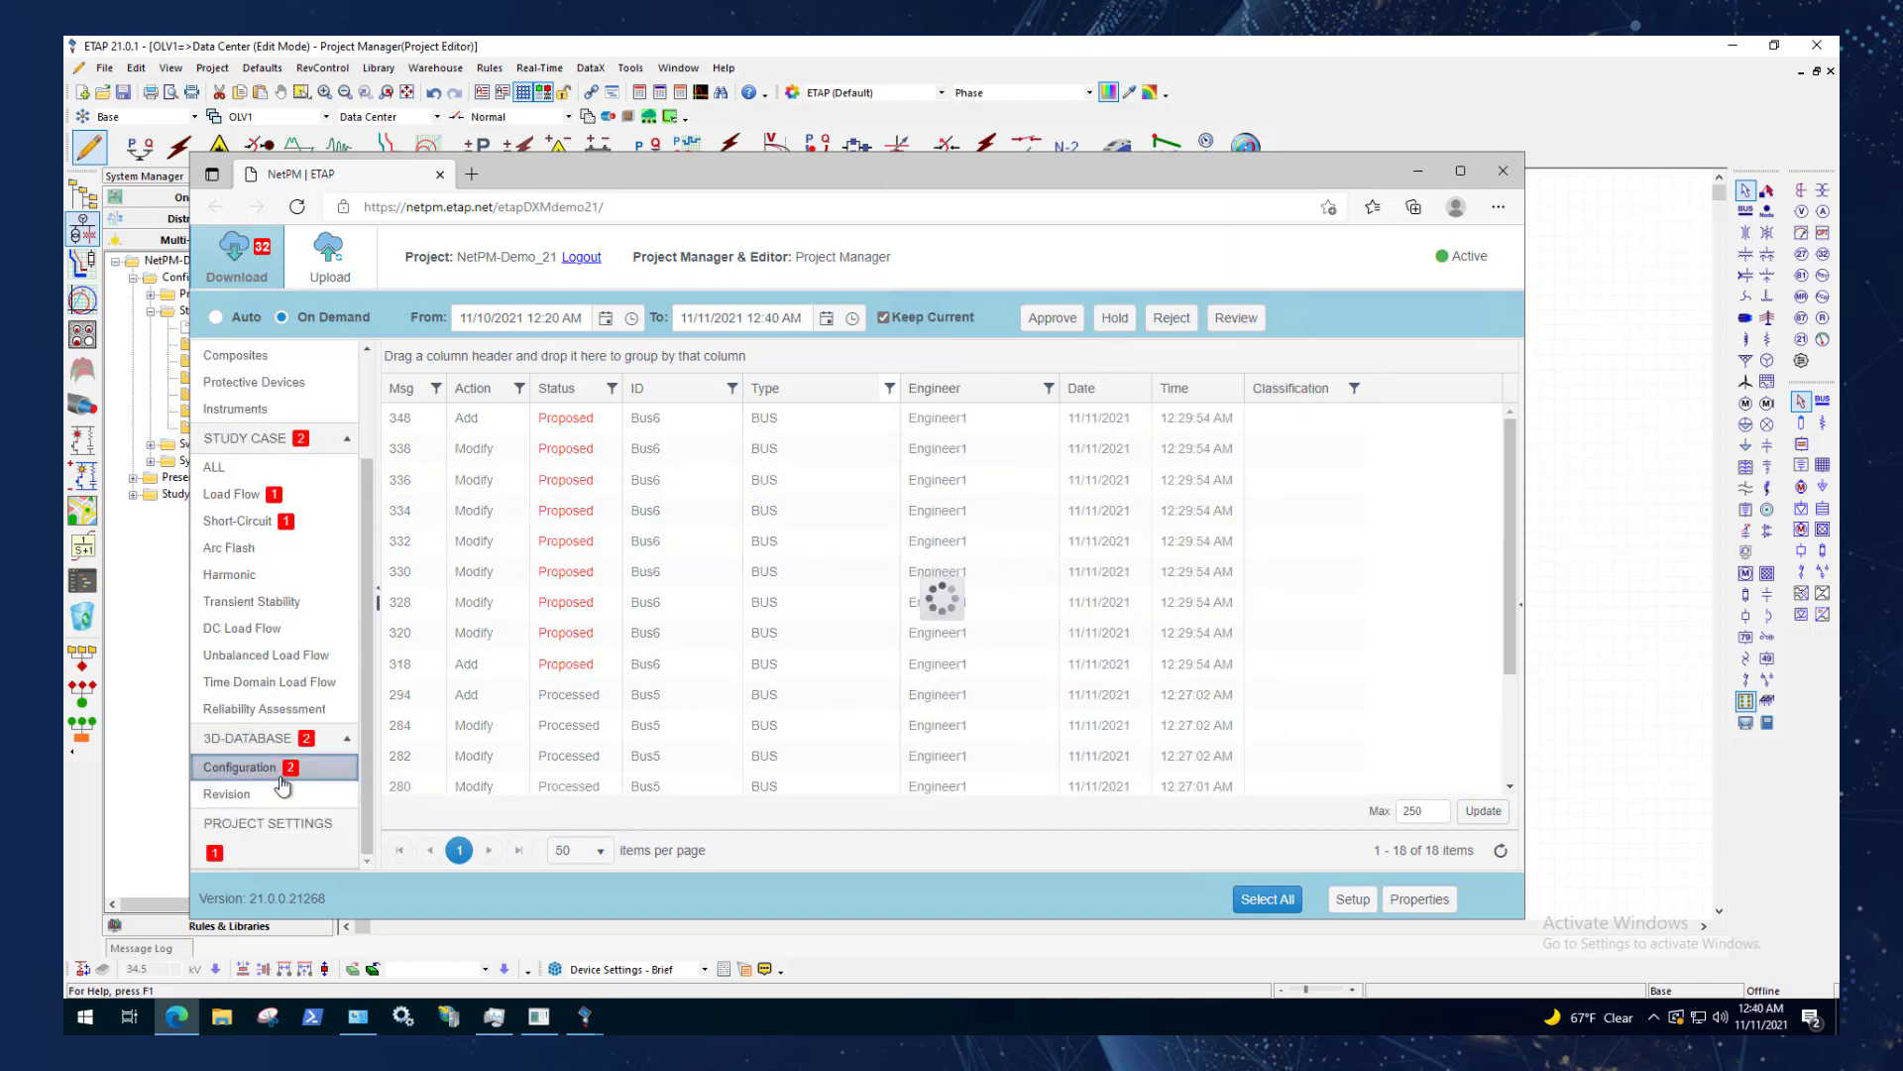
pyautogui.click(305, 831)
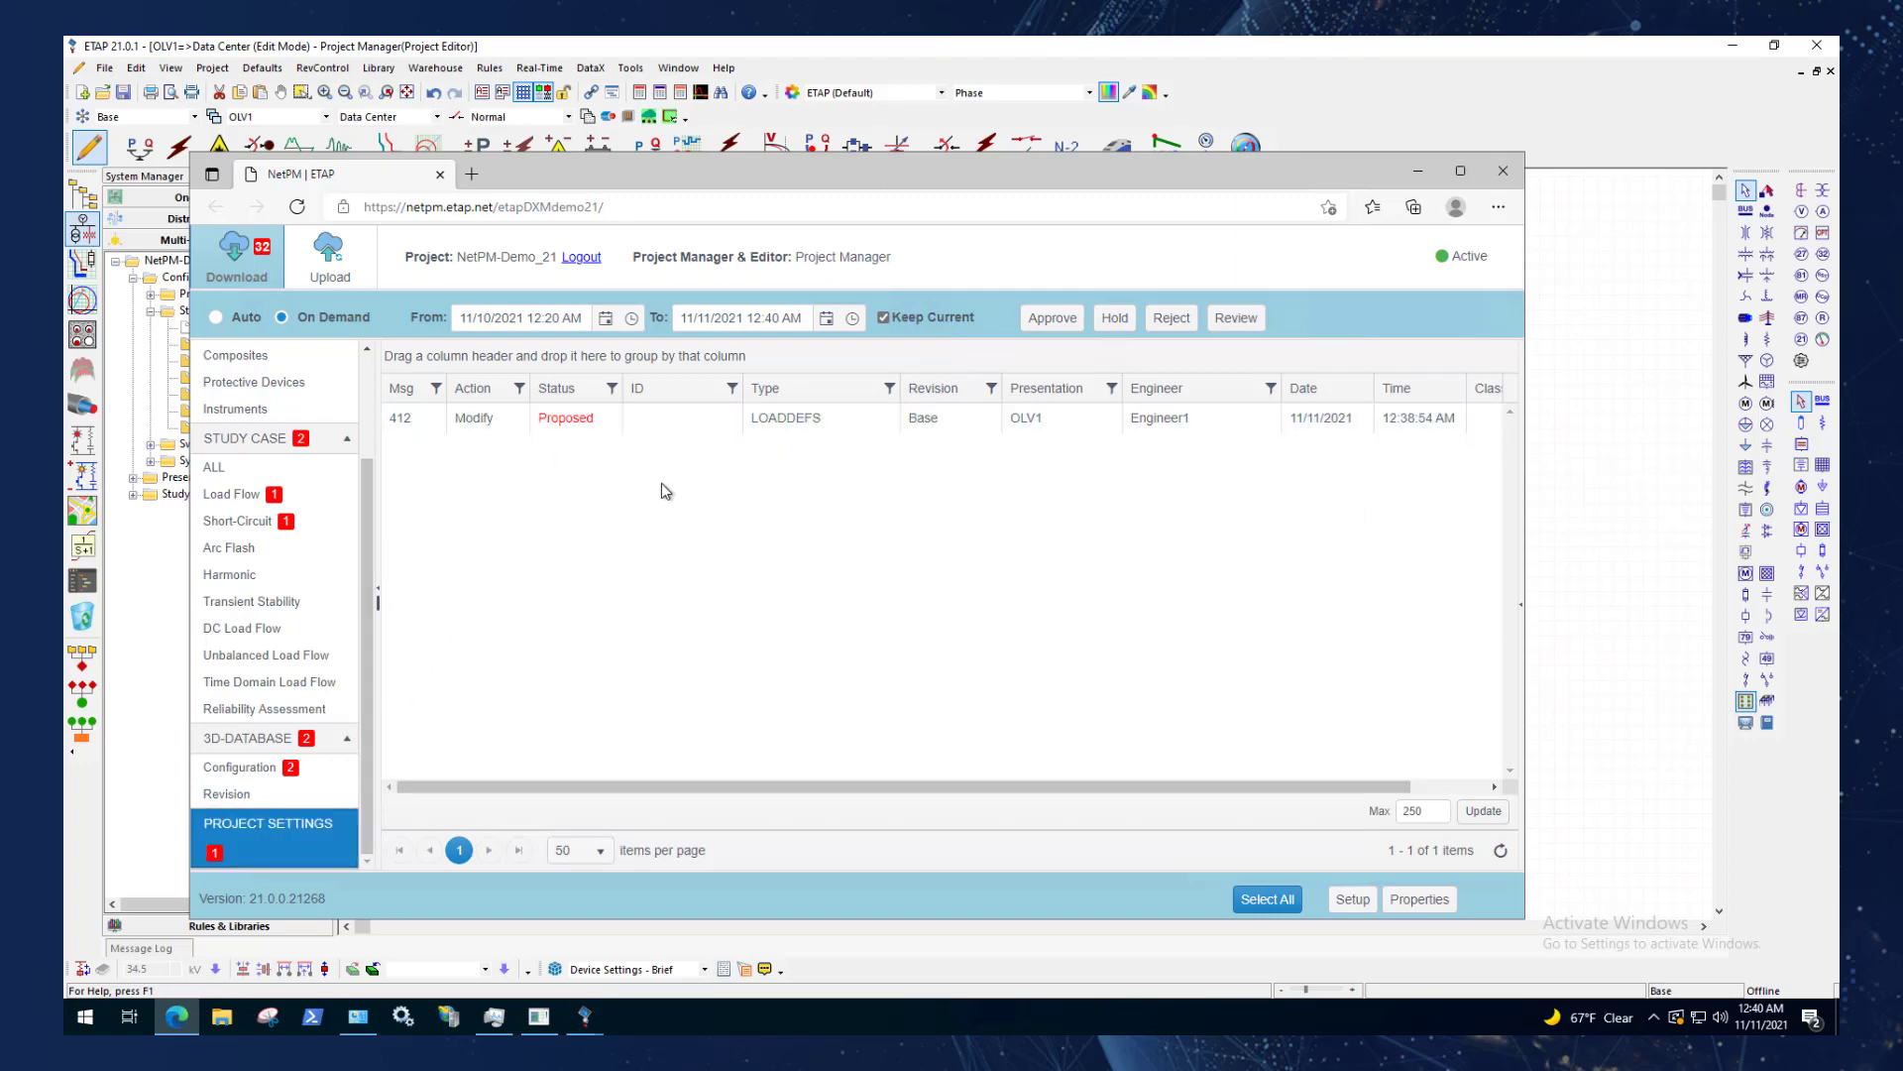
pyautogui.scroll(2, 298, 426)
pyautogui.click(297, 407)
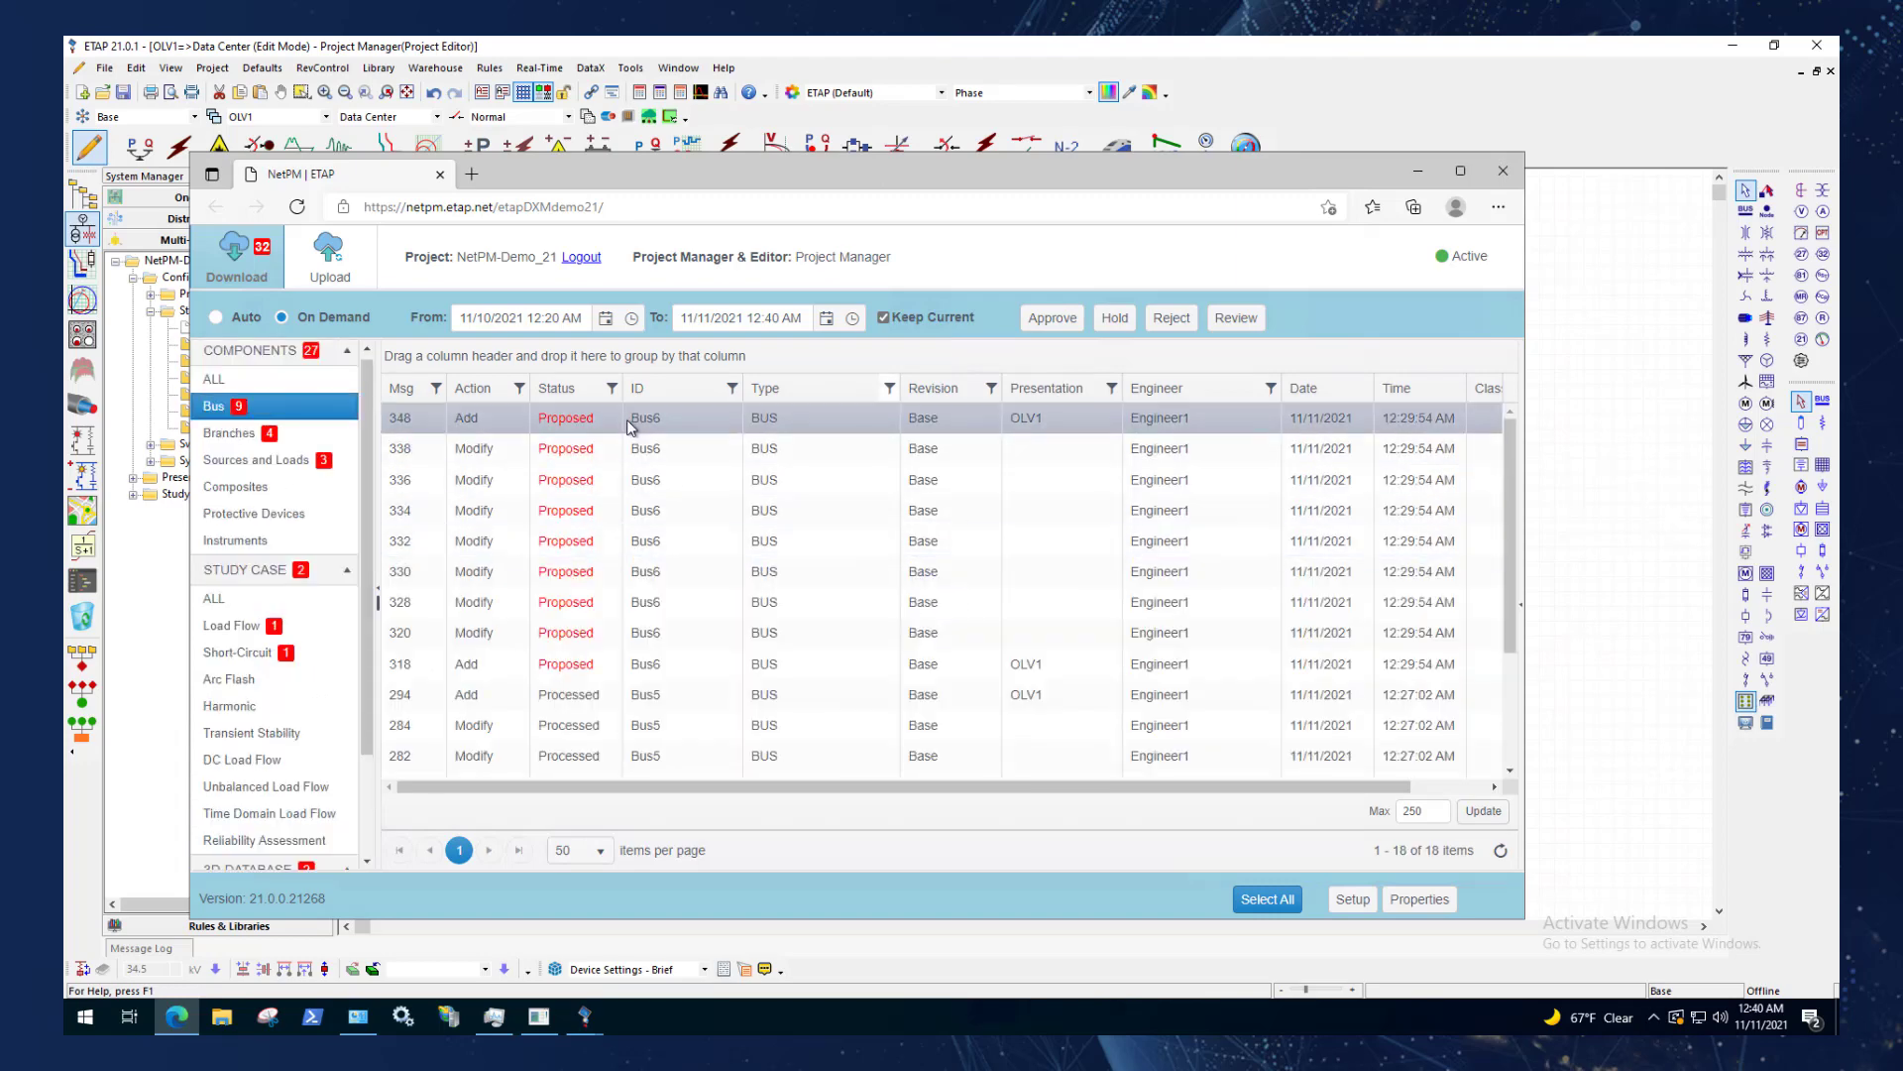
# Open the details of the latest Bus6 Add message, and examine the attribute differences of the TR:6 Modify message under Branches.
pyautogui.click(575, 418)
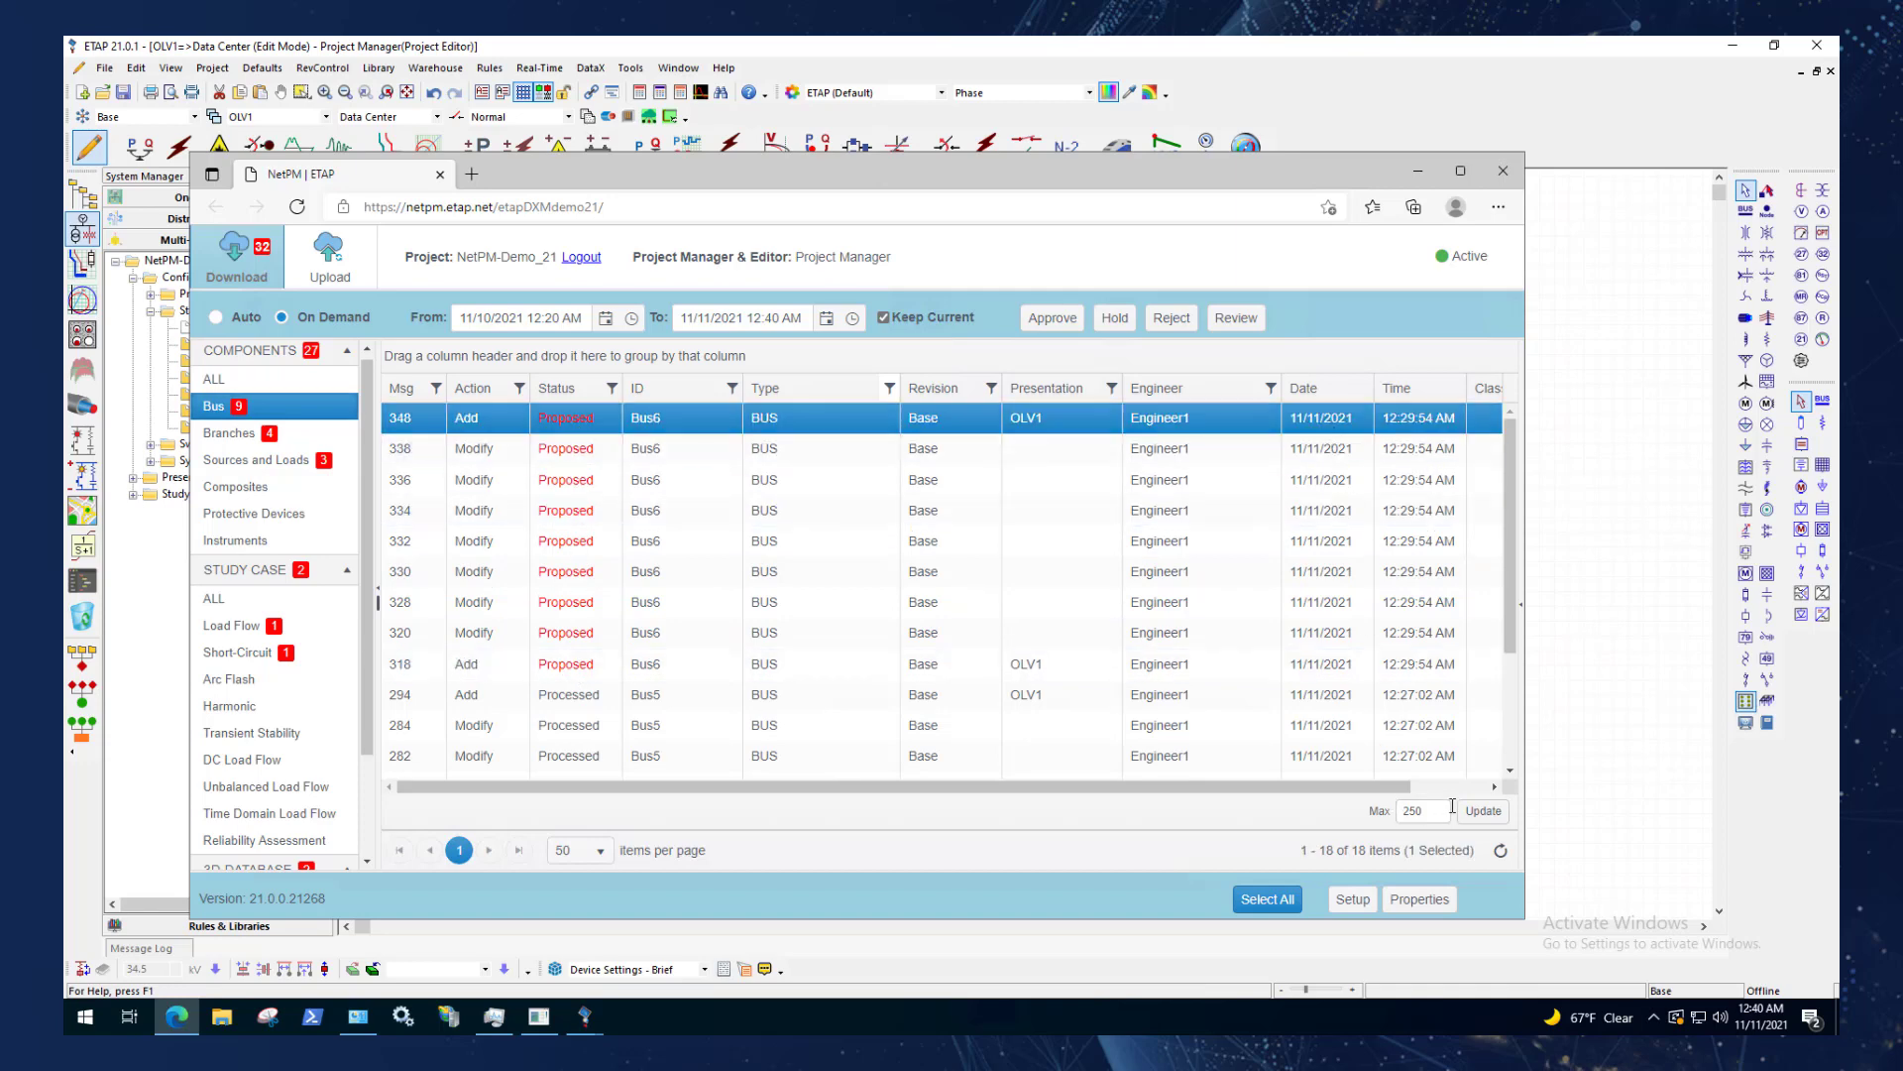
pyautogui.click(1521, 605)
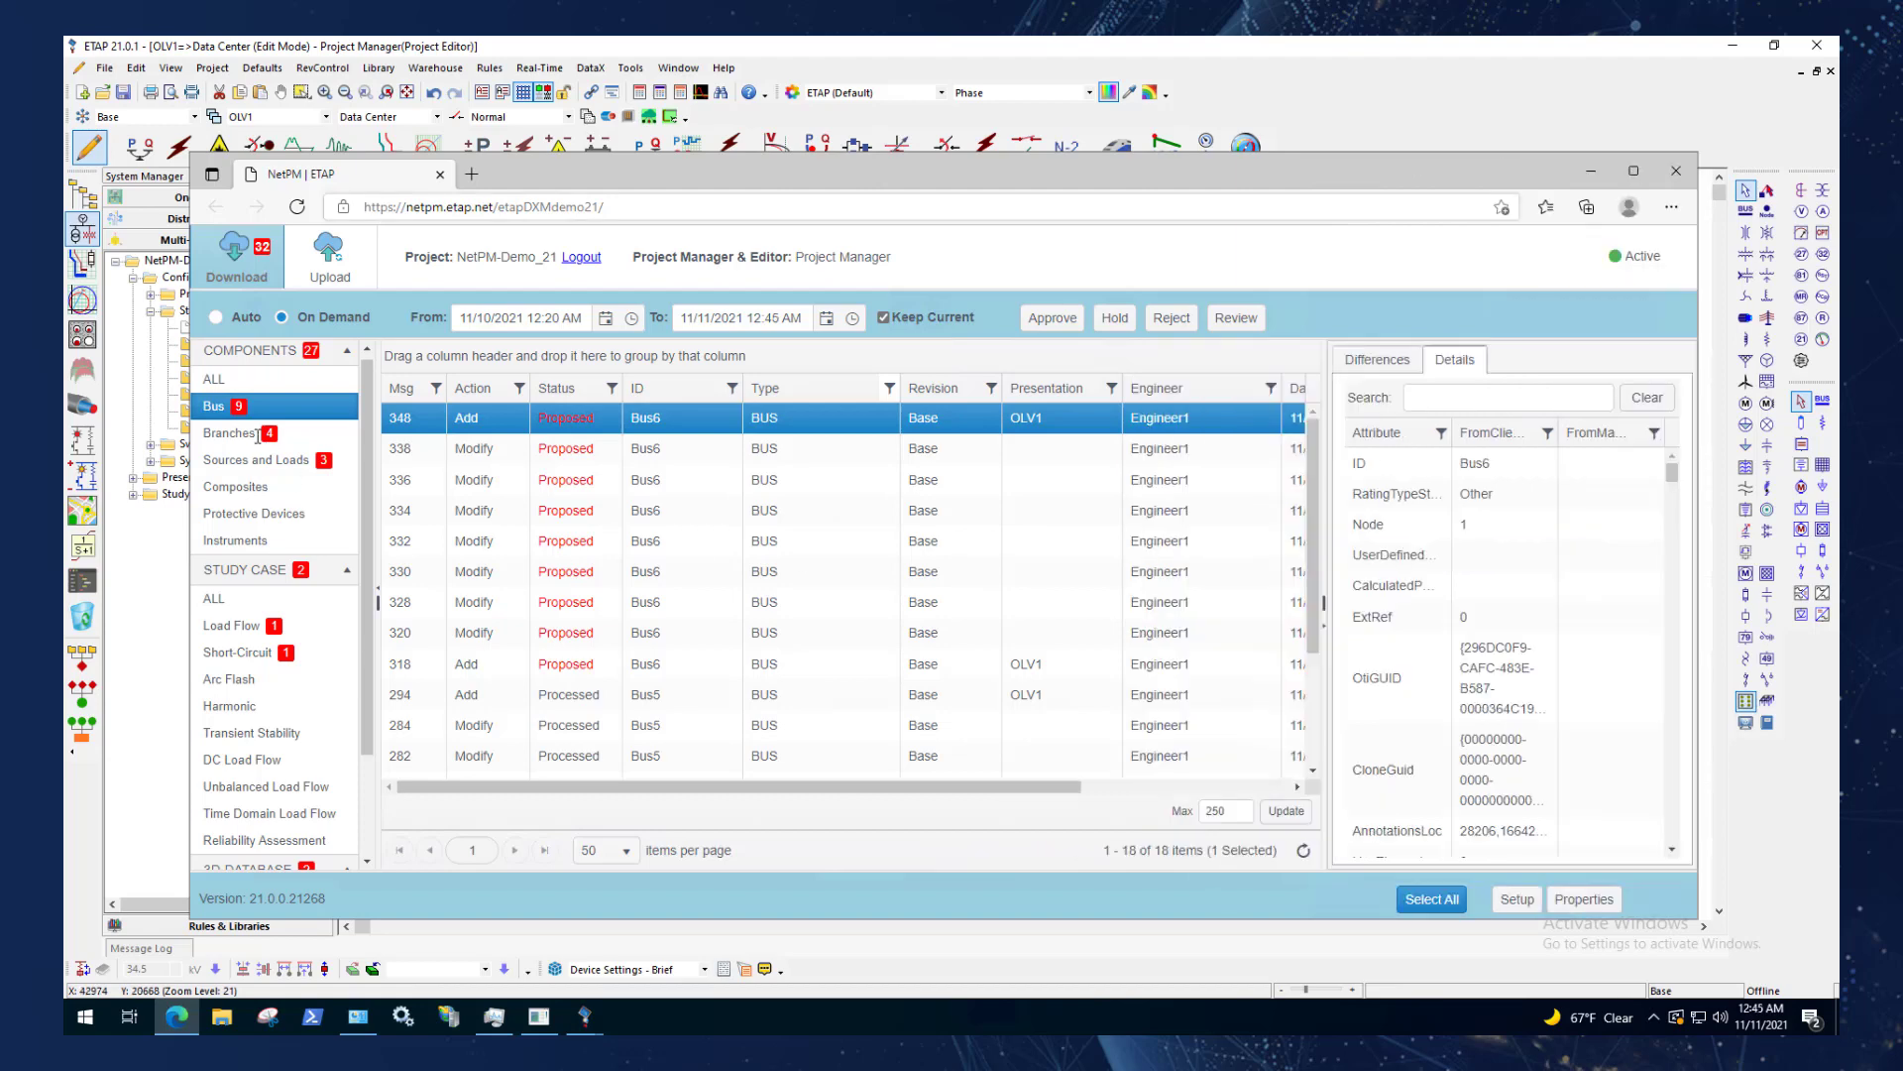
pyautogui.click(255, 434)
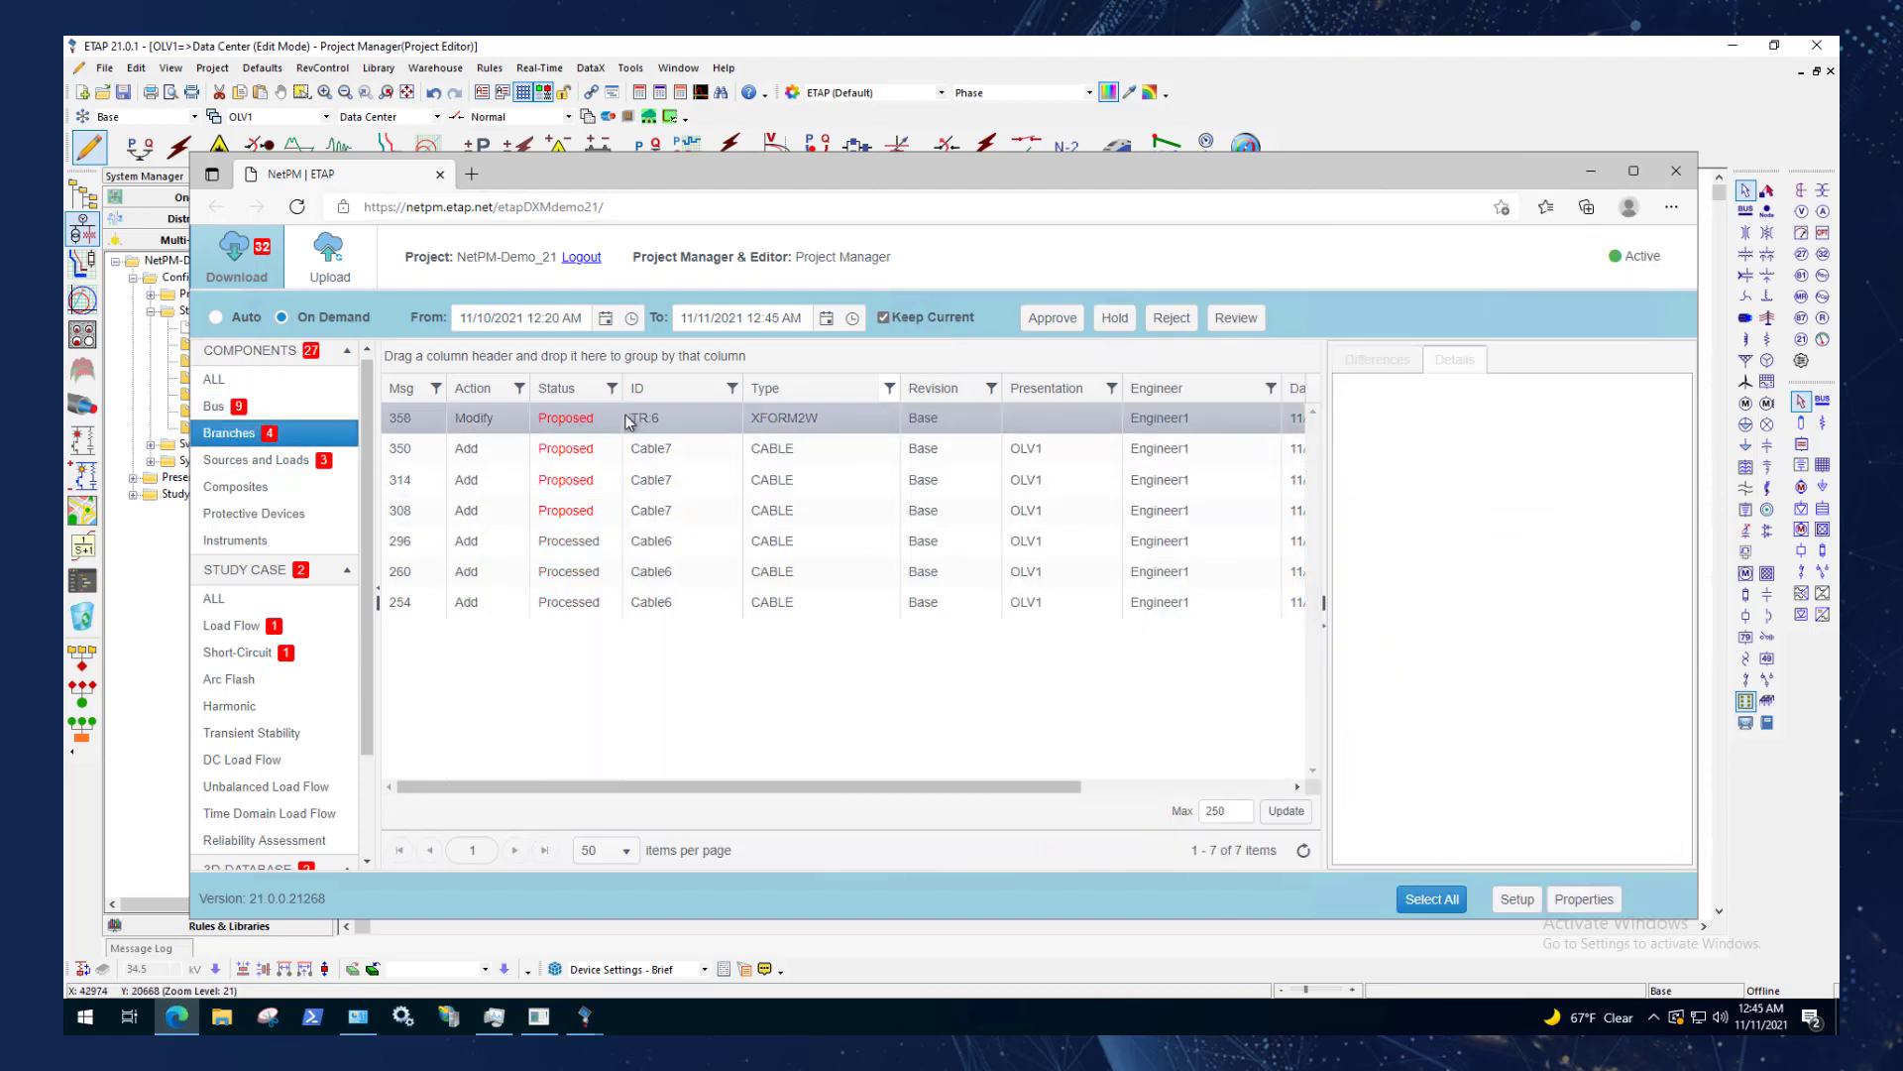
pyautogui.click(598, 426)
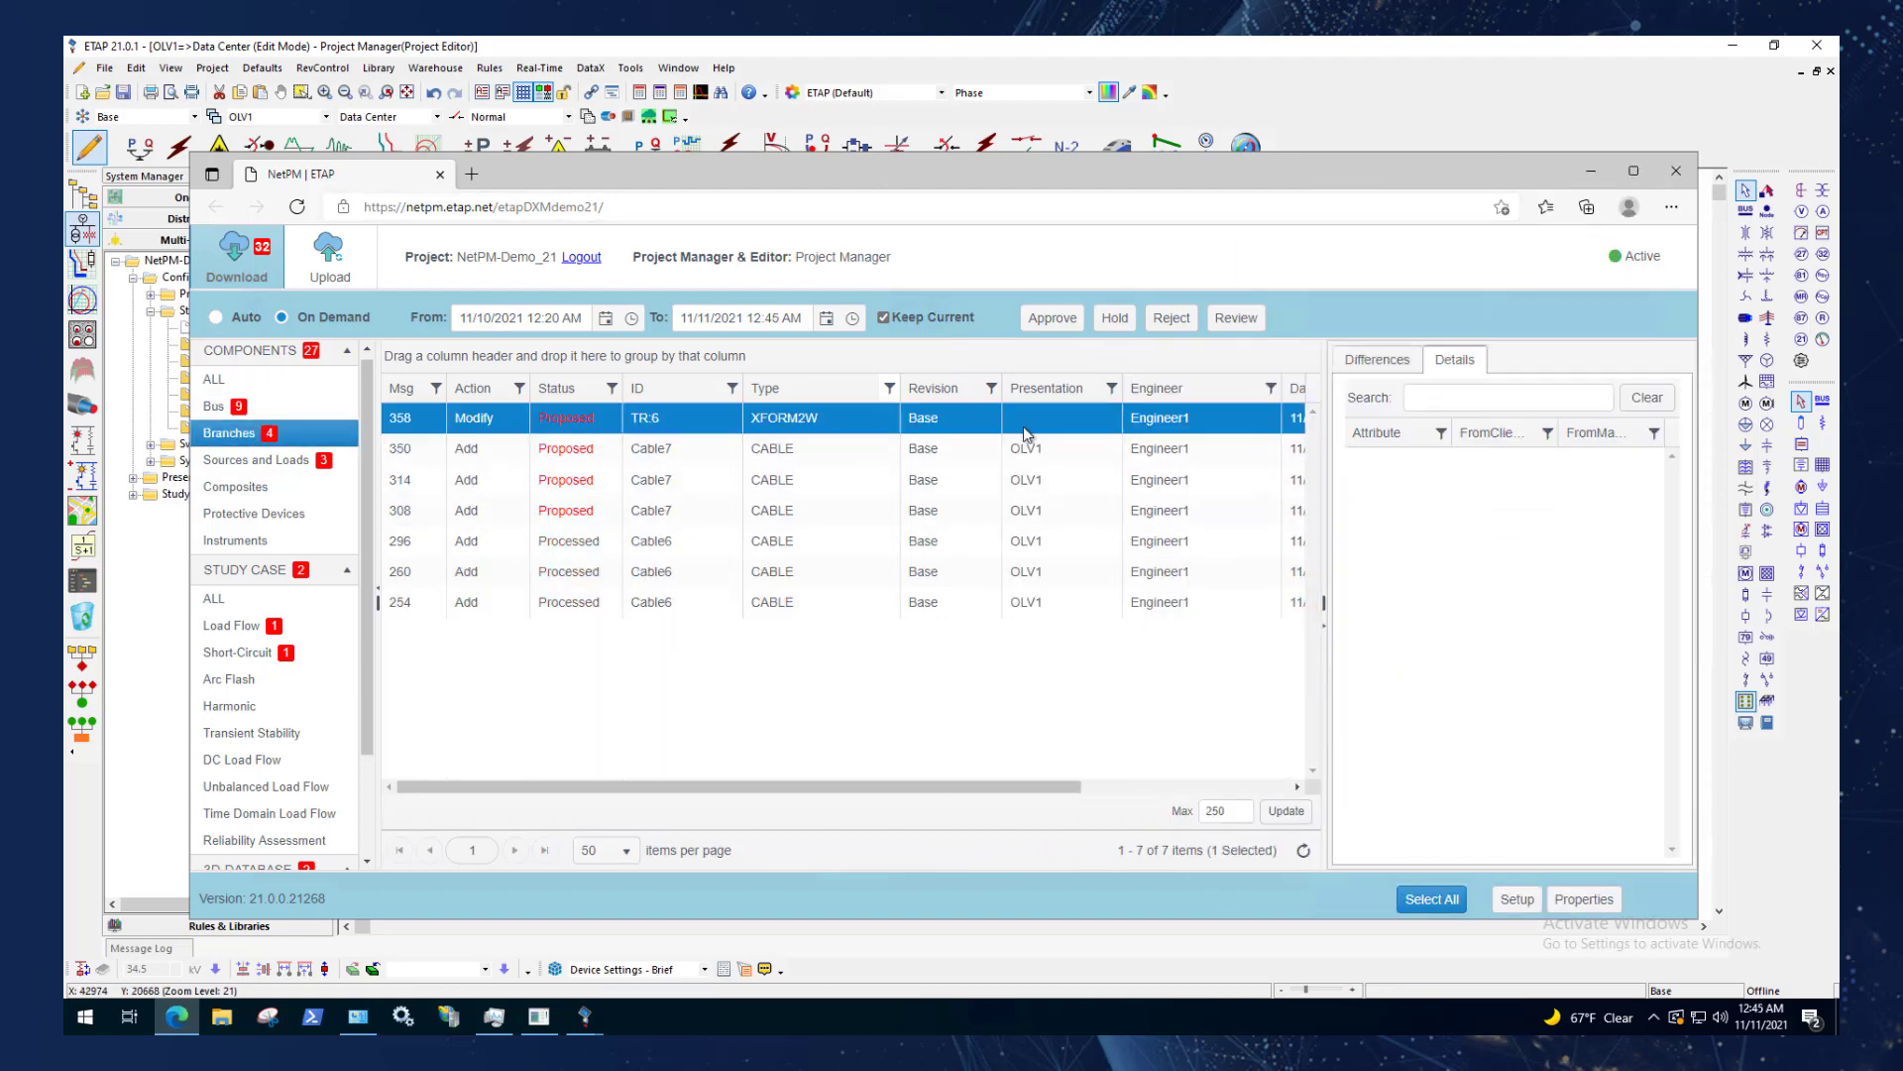
pyautogui.click(1380, 361)
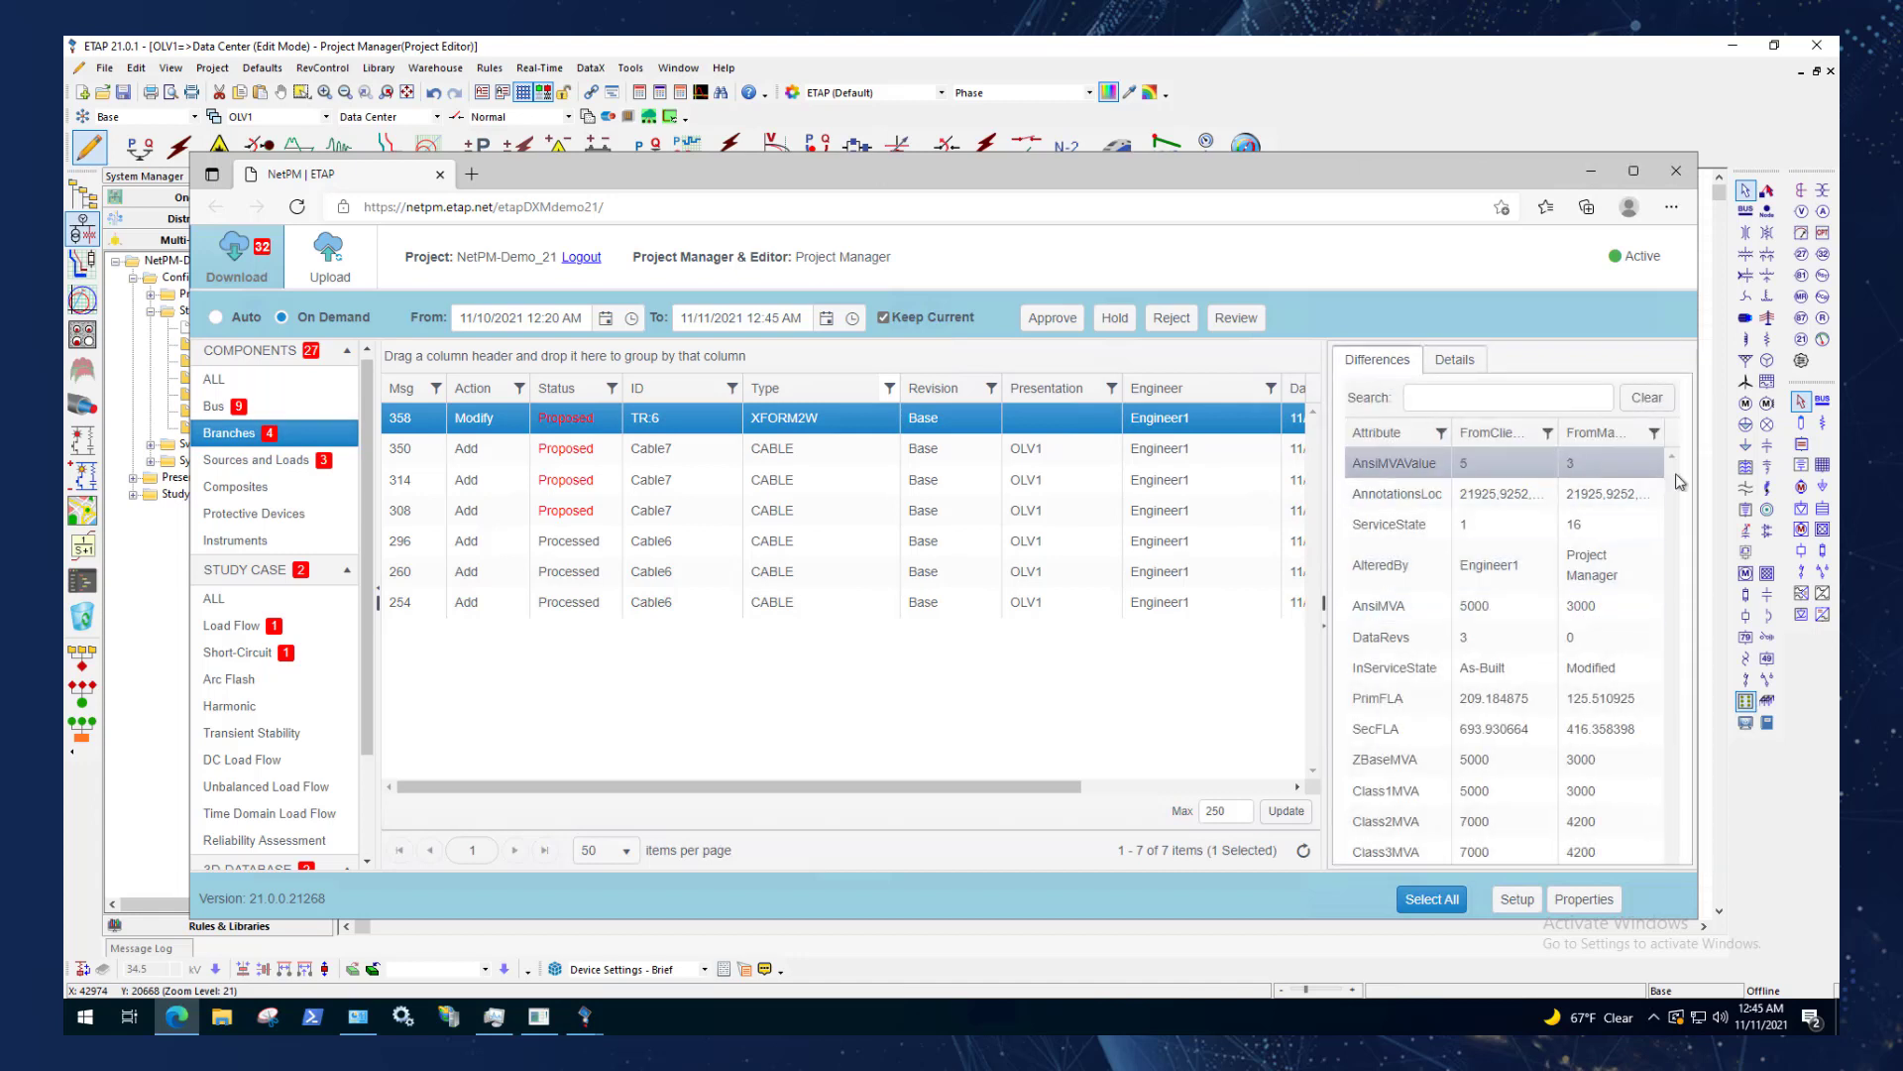
pyautogui.moveTo(1704, 518); pyautogui.dragTo(1710, 525)
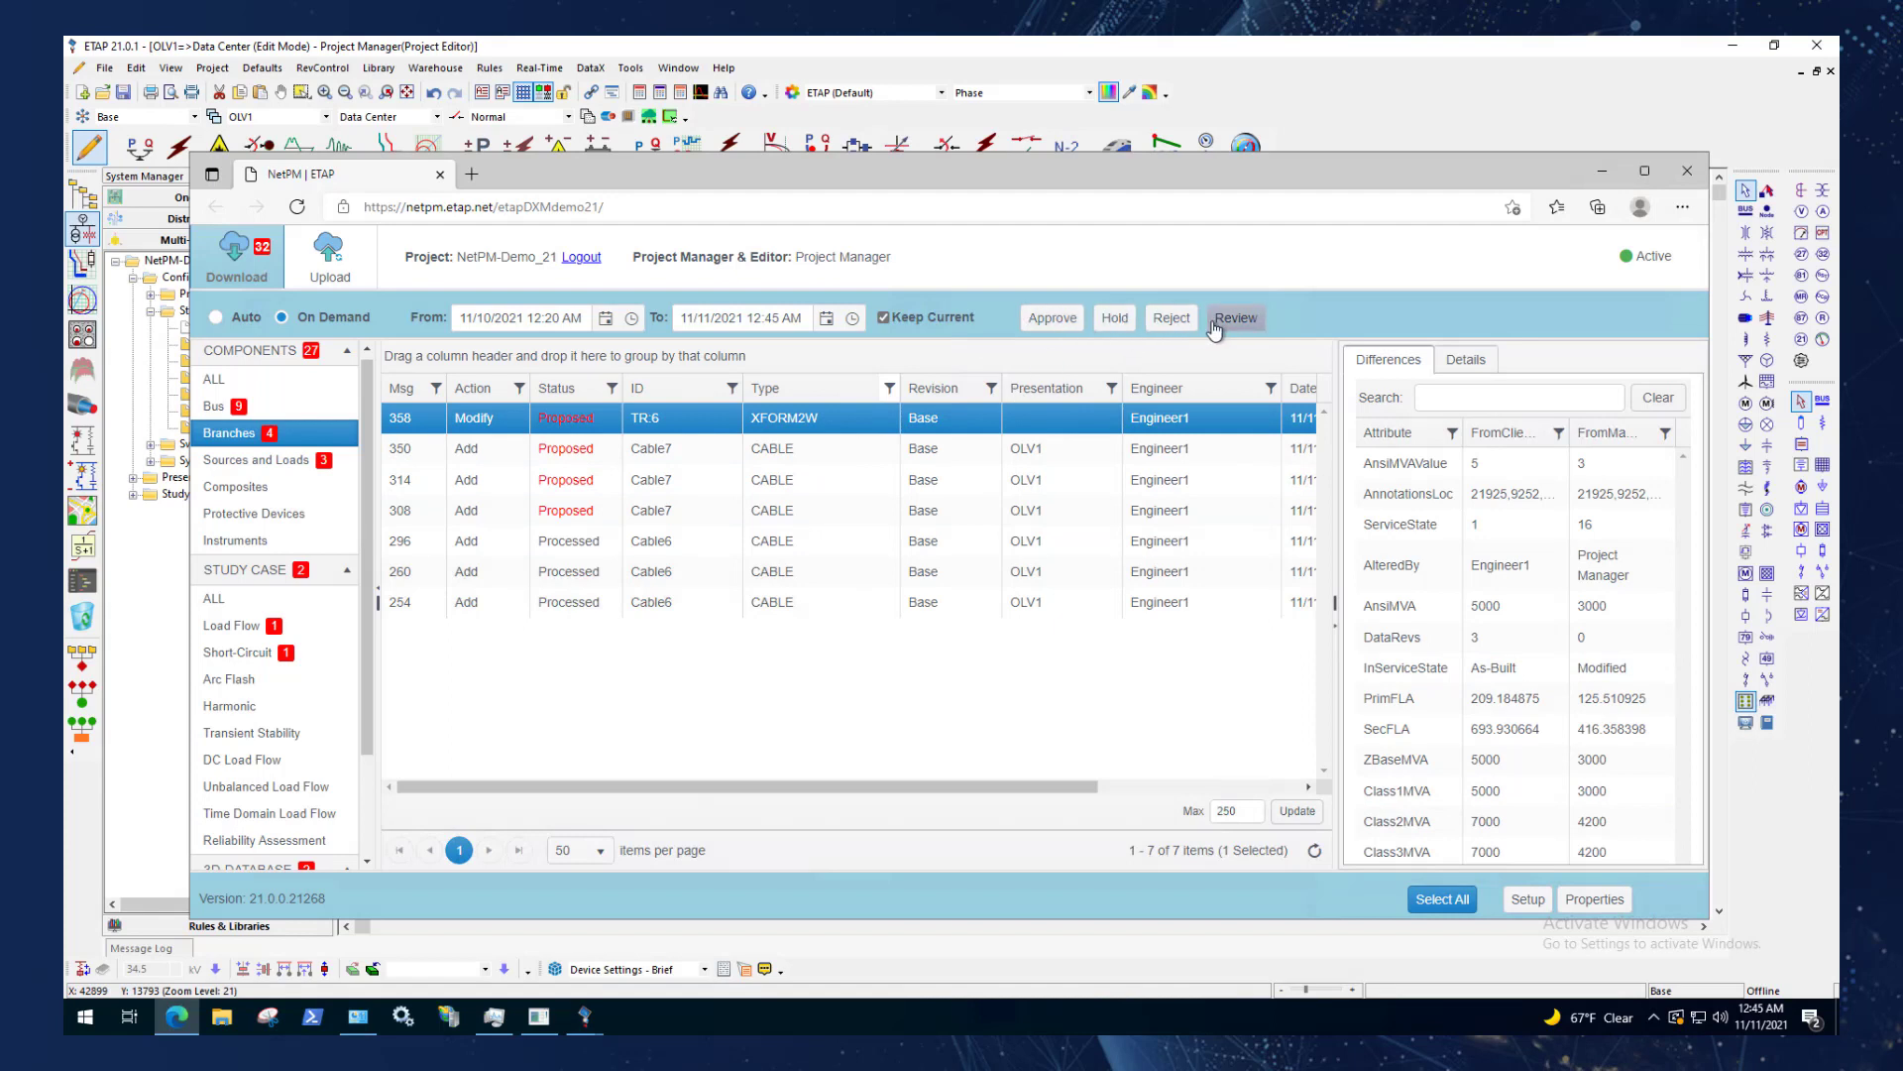
# Try the Hold and Review statuses on the TR:6 transformer message and finally reject it.
pyautogui.click(1120, 323)
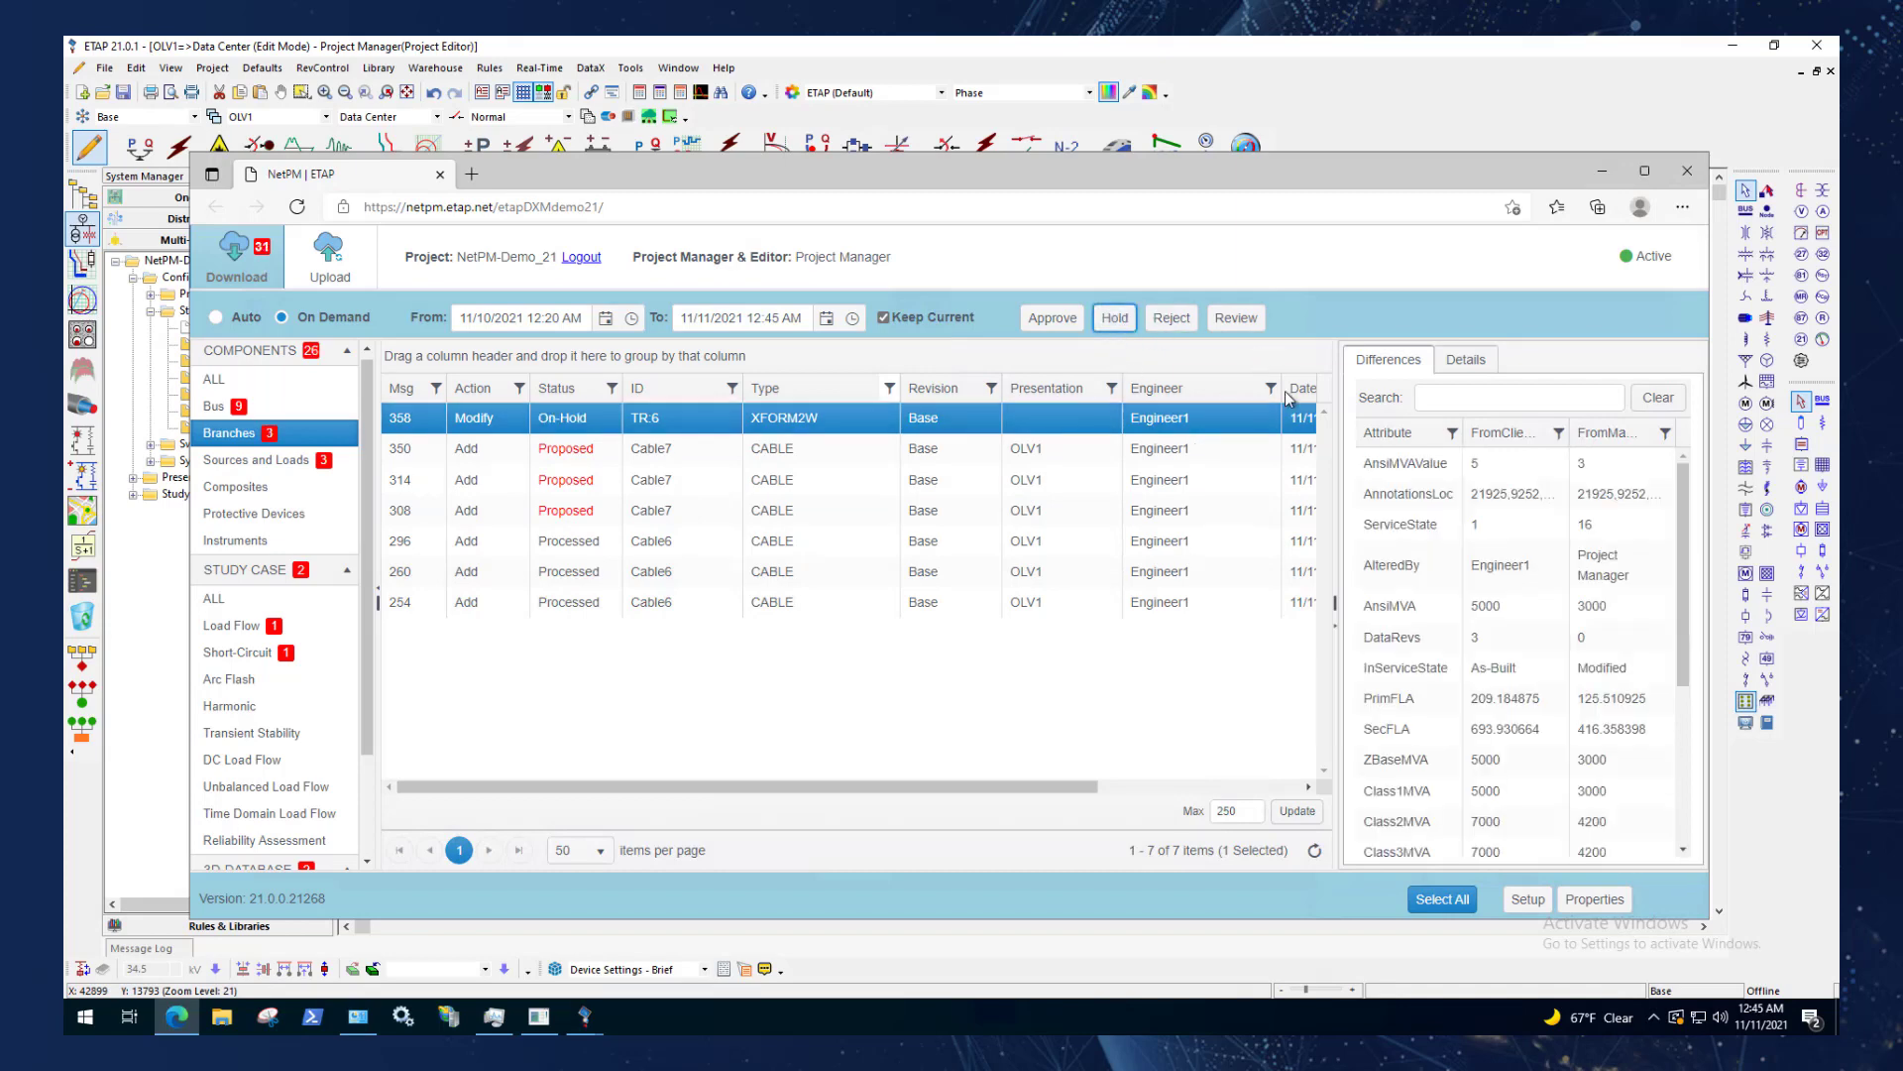
pyautogui.click(1244, 321)
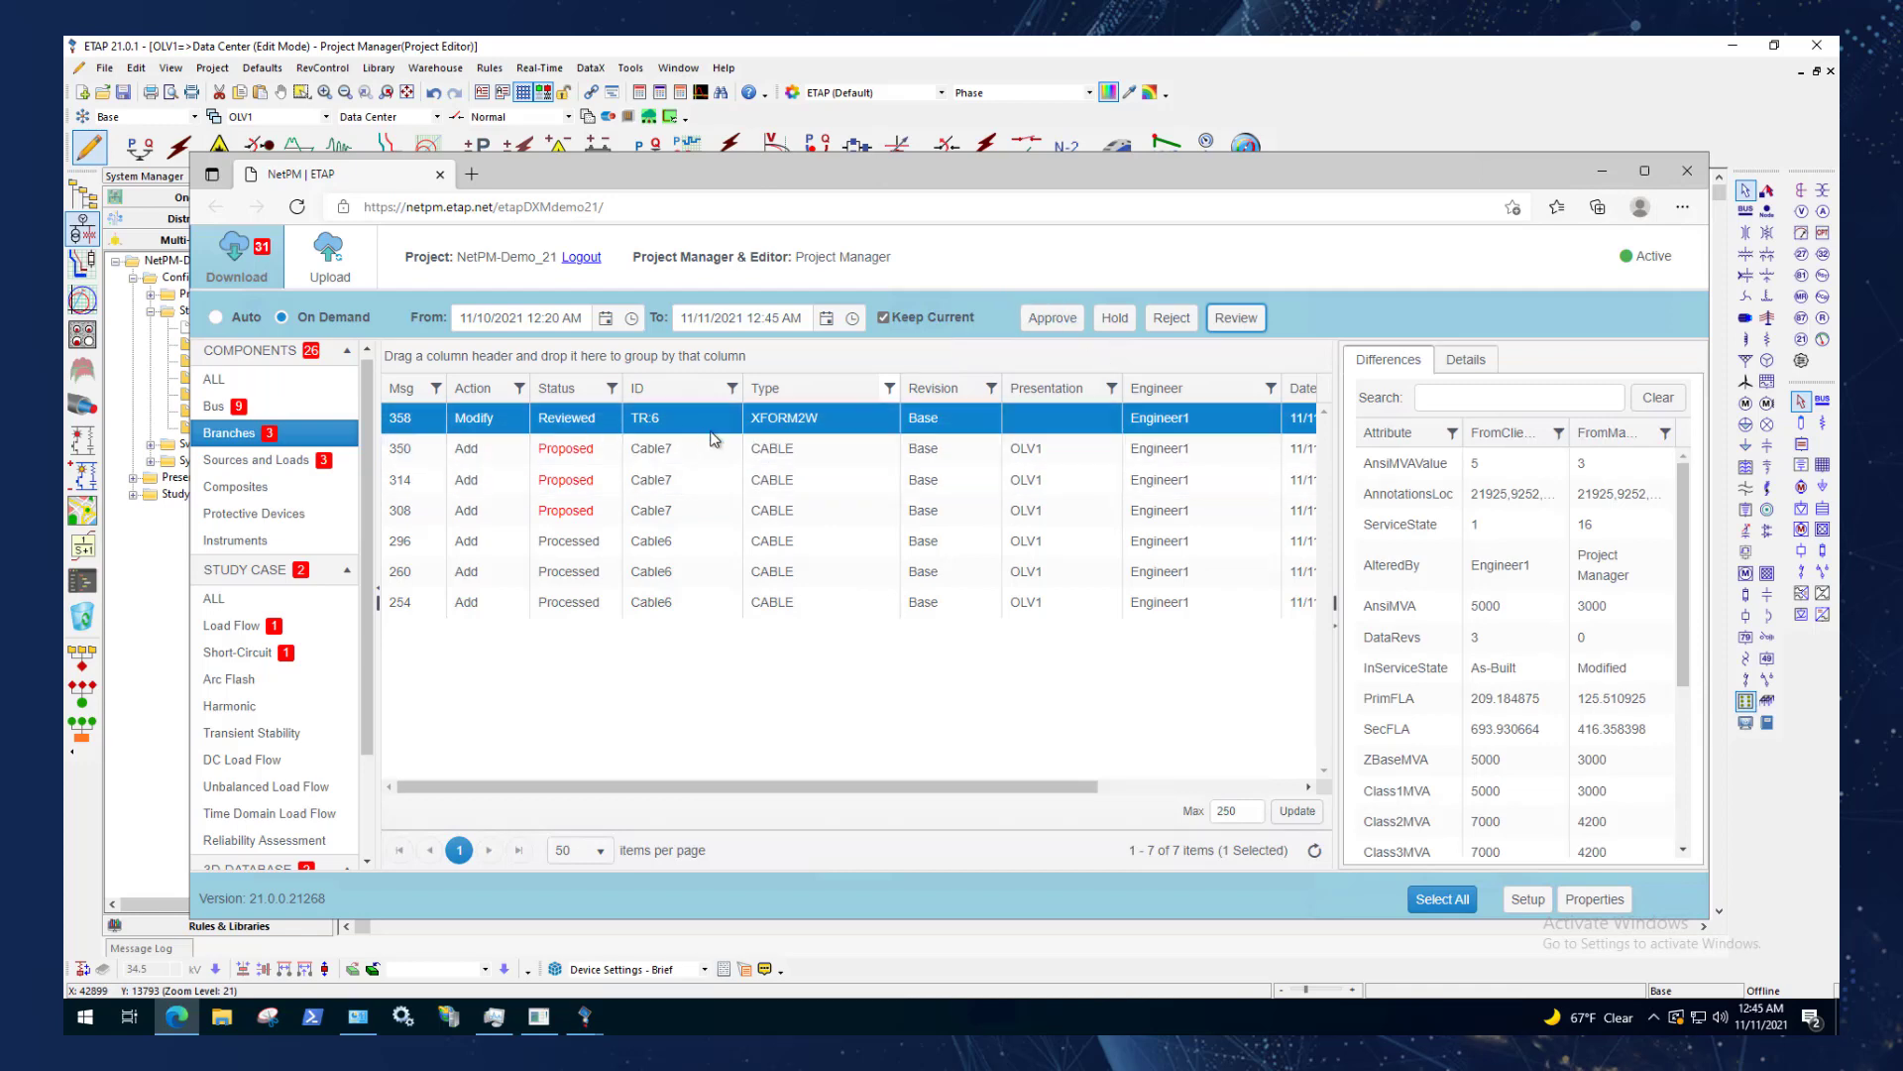
pyautogui.moveTo(1066, 176); pyautogui.dragTo(1027, 248)
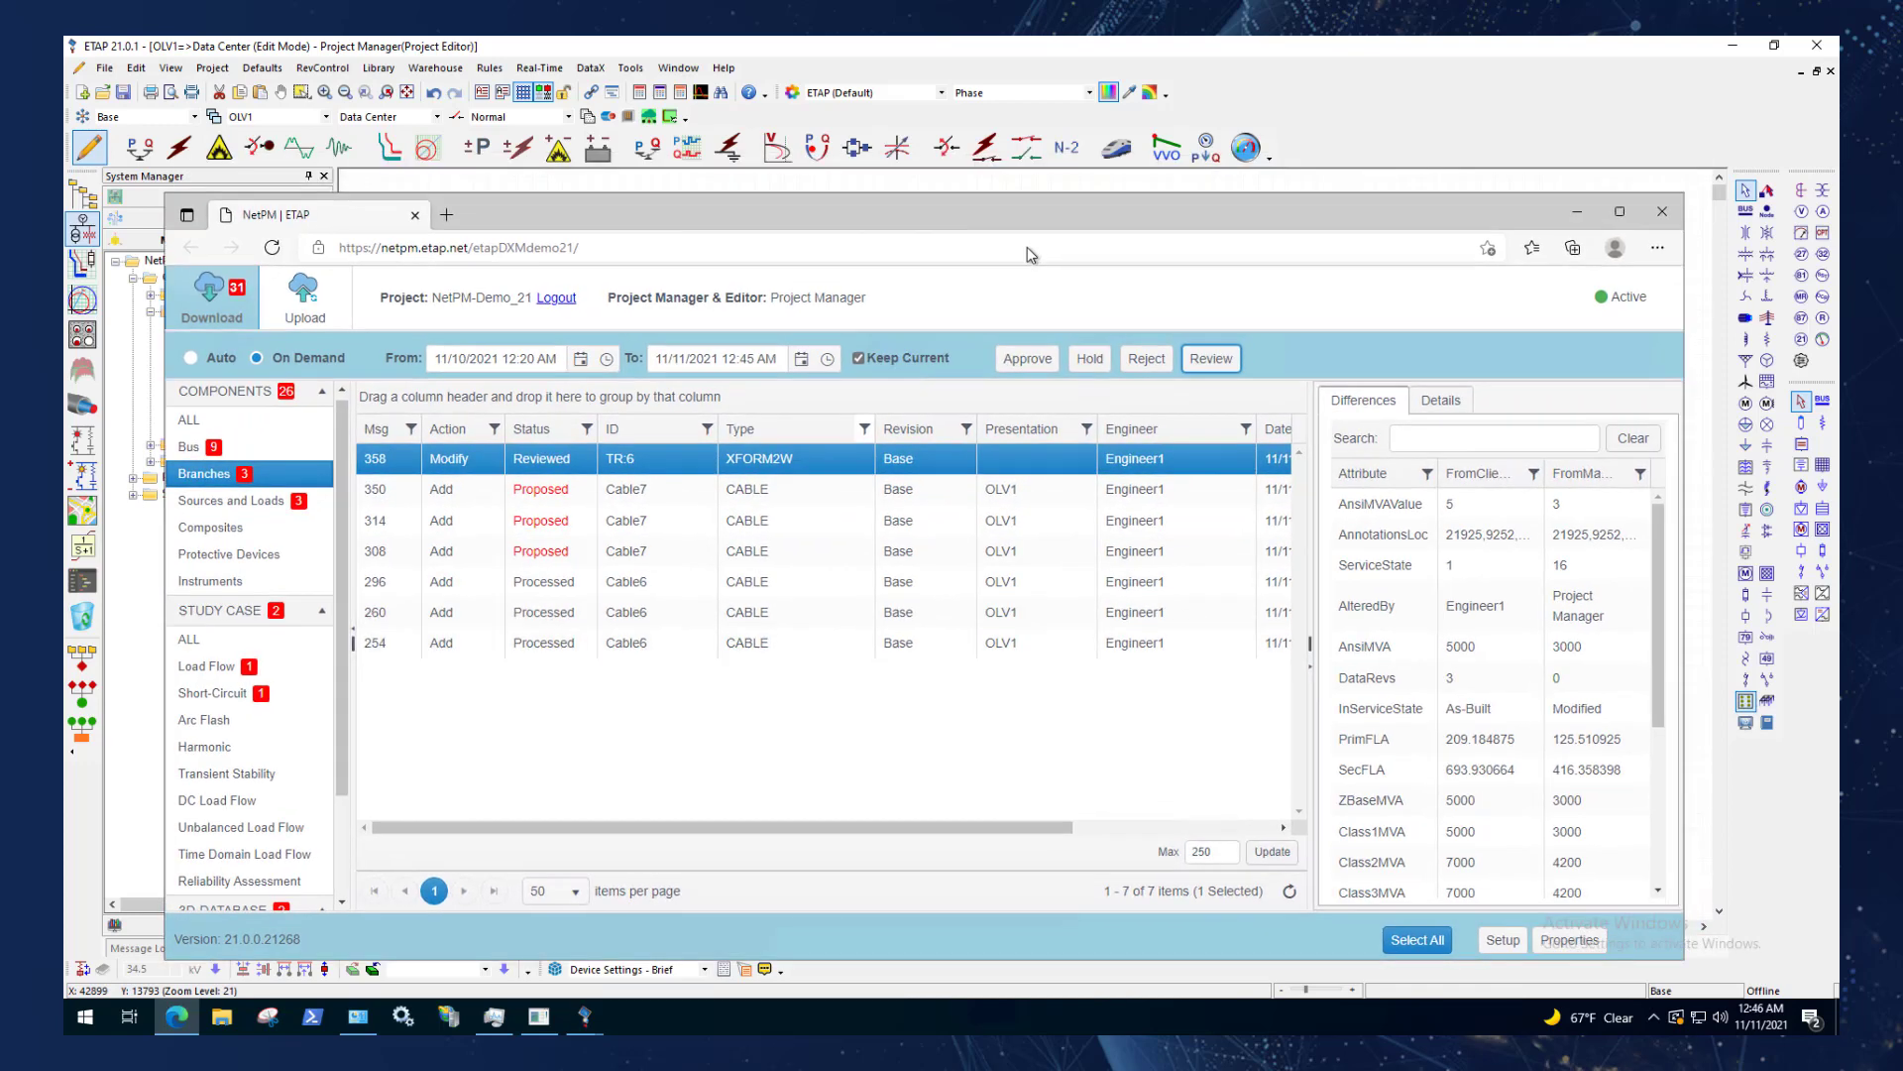
pyautogui.click(621, 496)
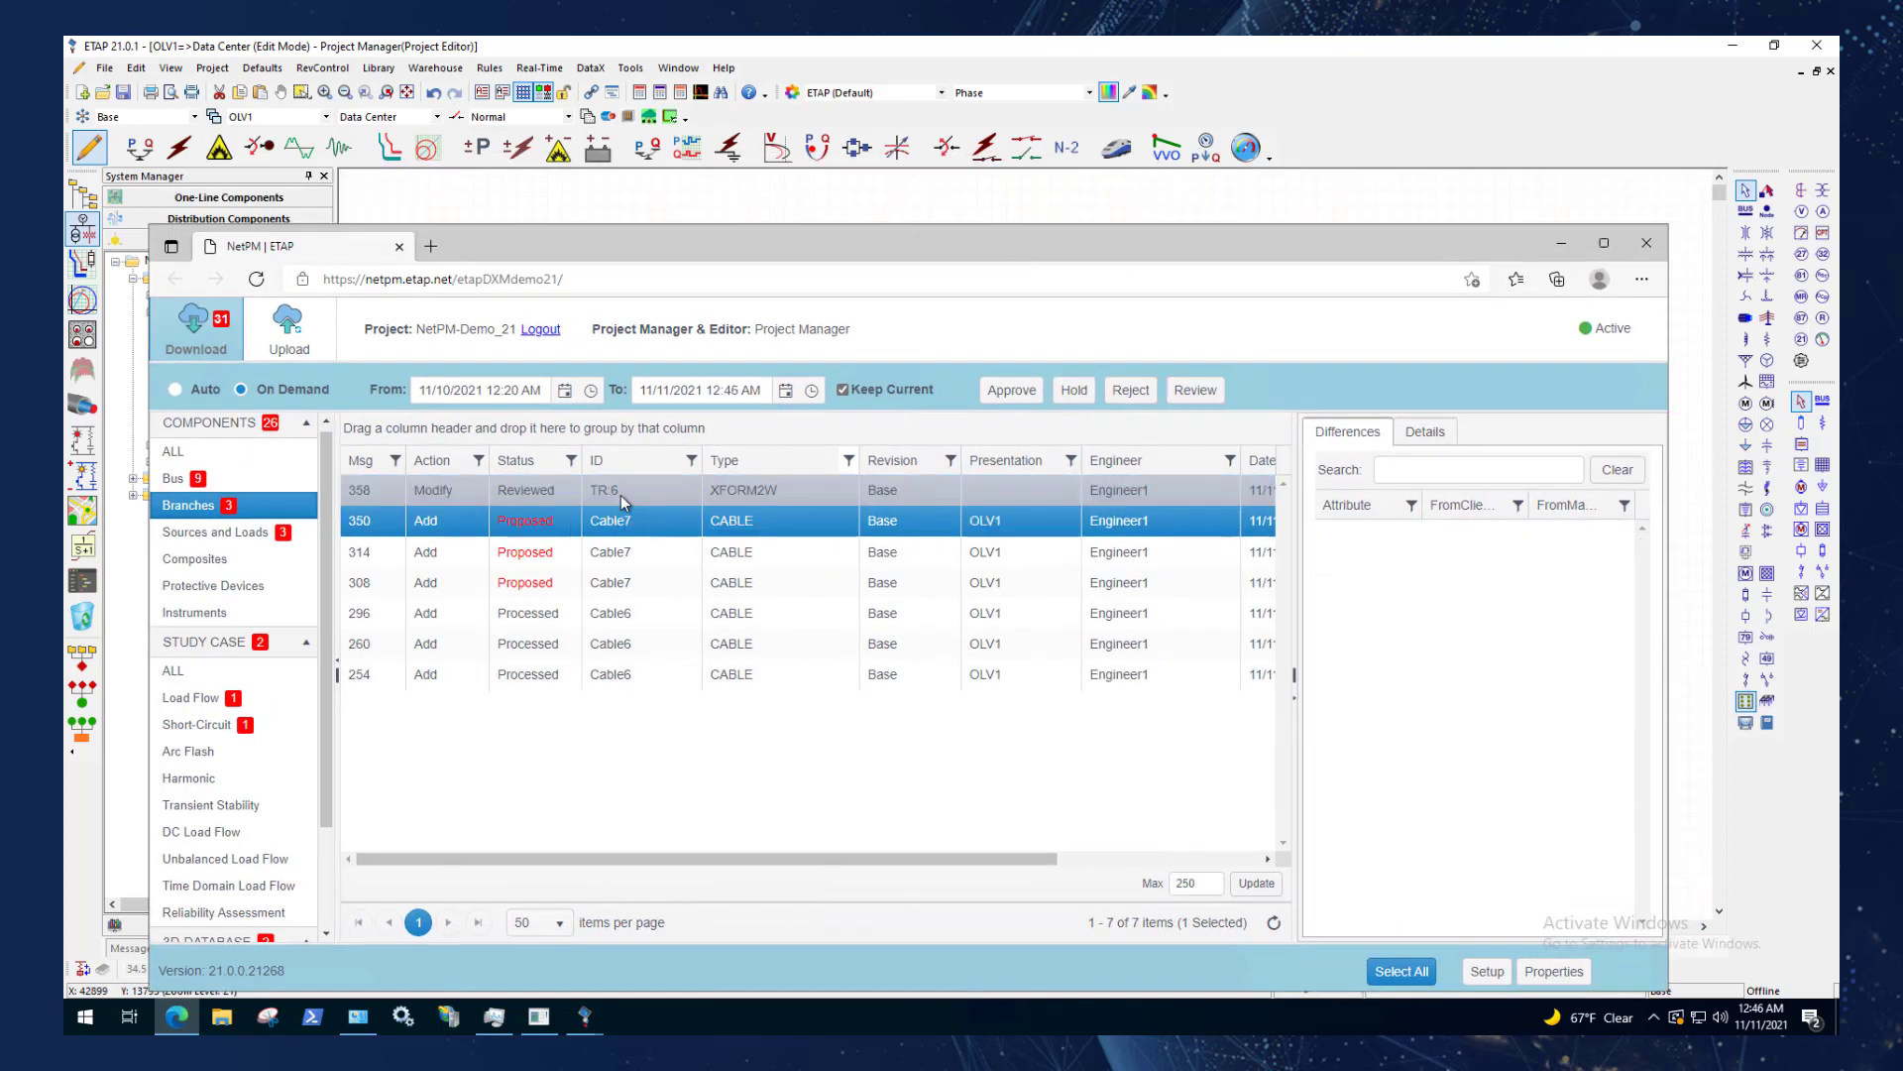
pyautogui.click(1127, 397)
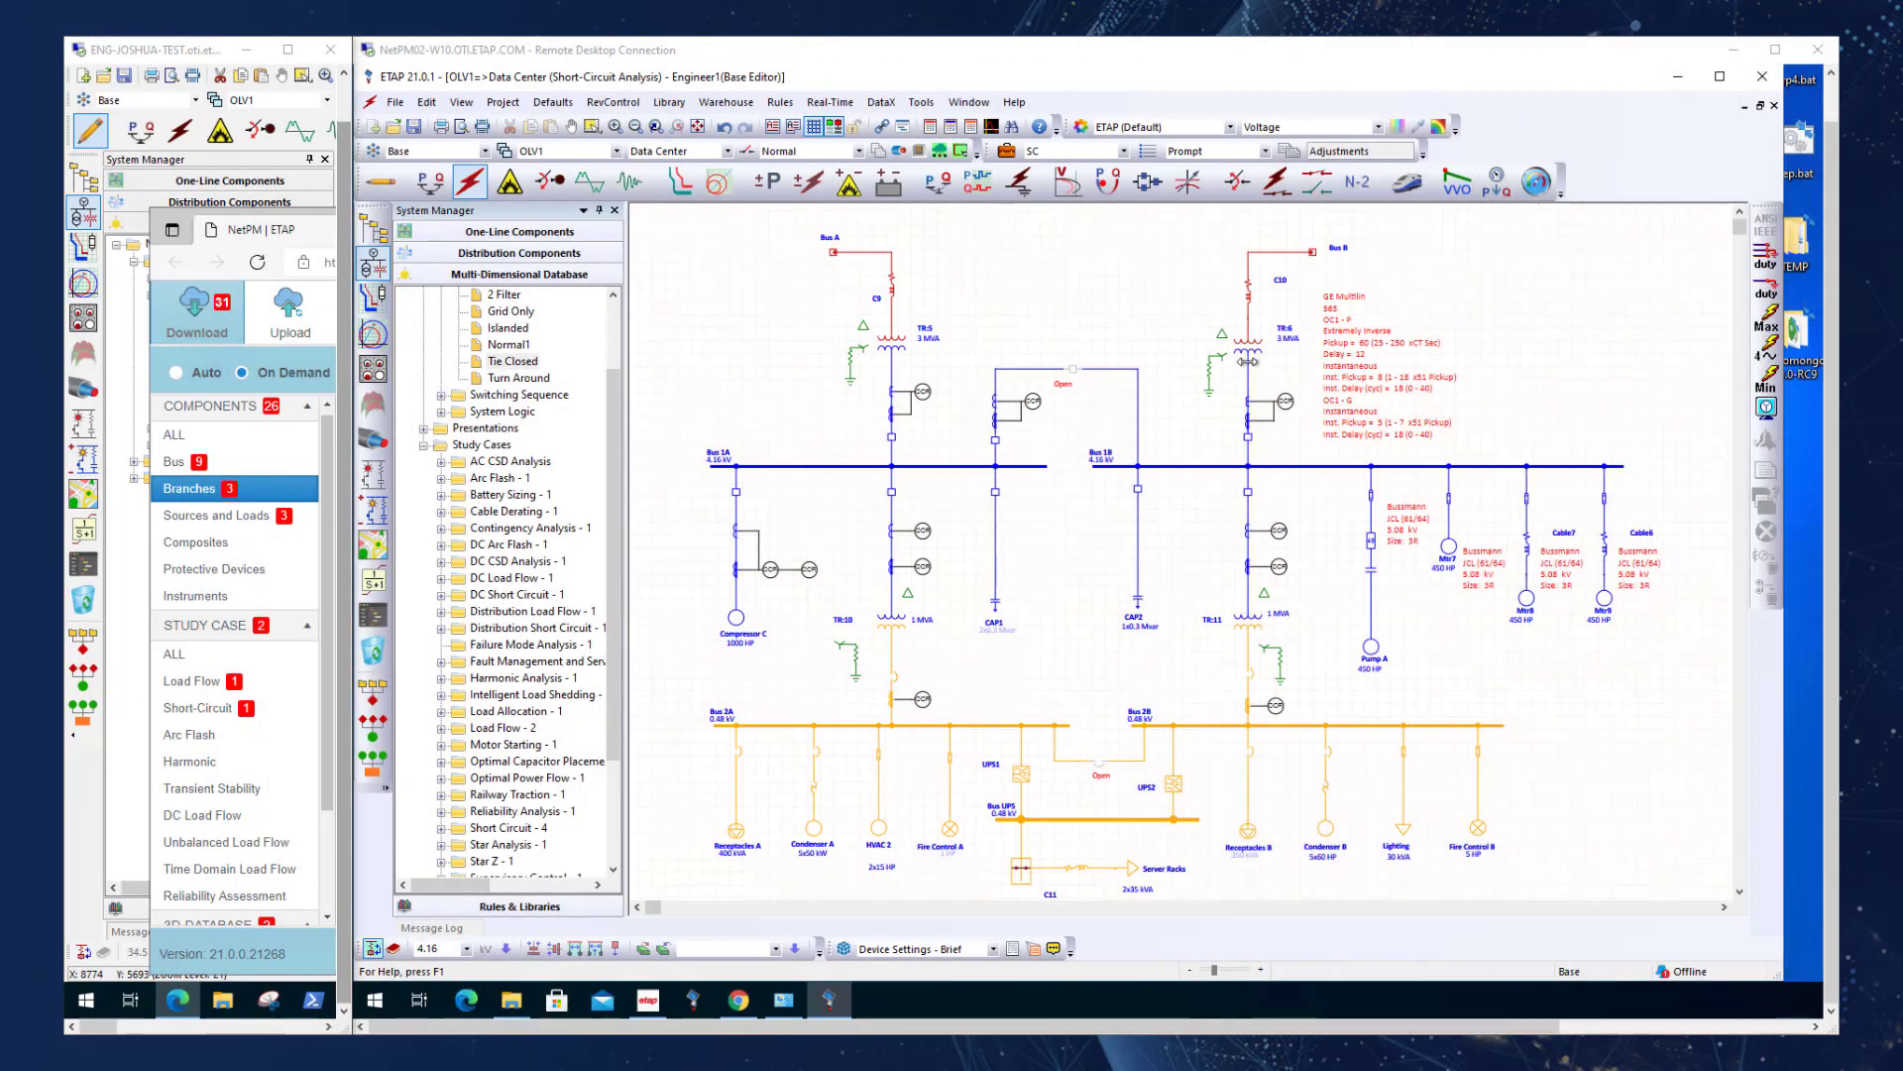
# Locate transformer TR:6 in Engineer1's one-line diagram and return to the Project Manager's full-screen session.
pyautogui.click(1252, 355)
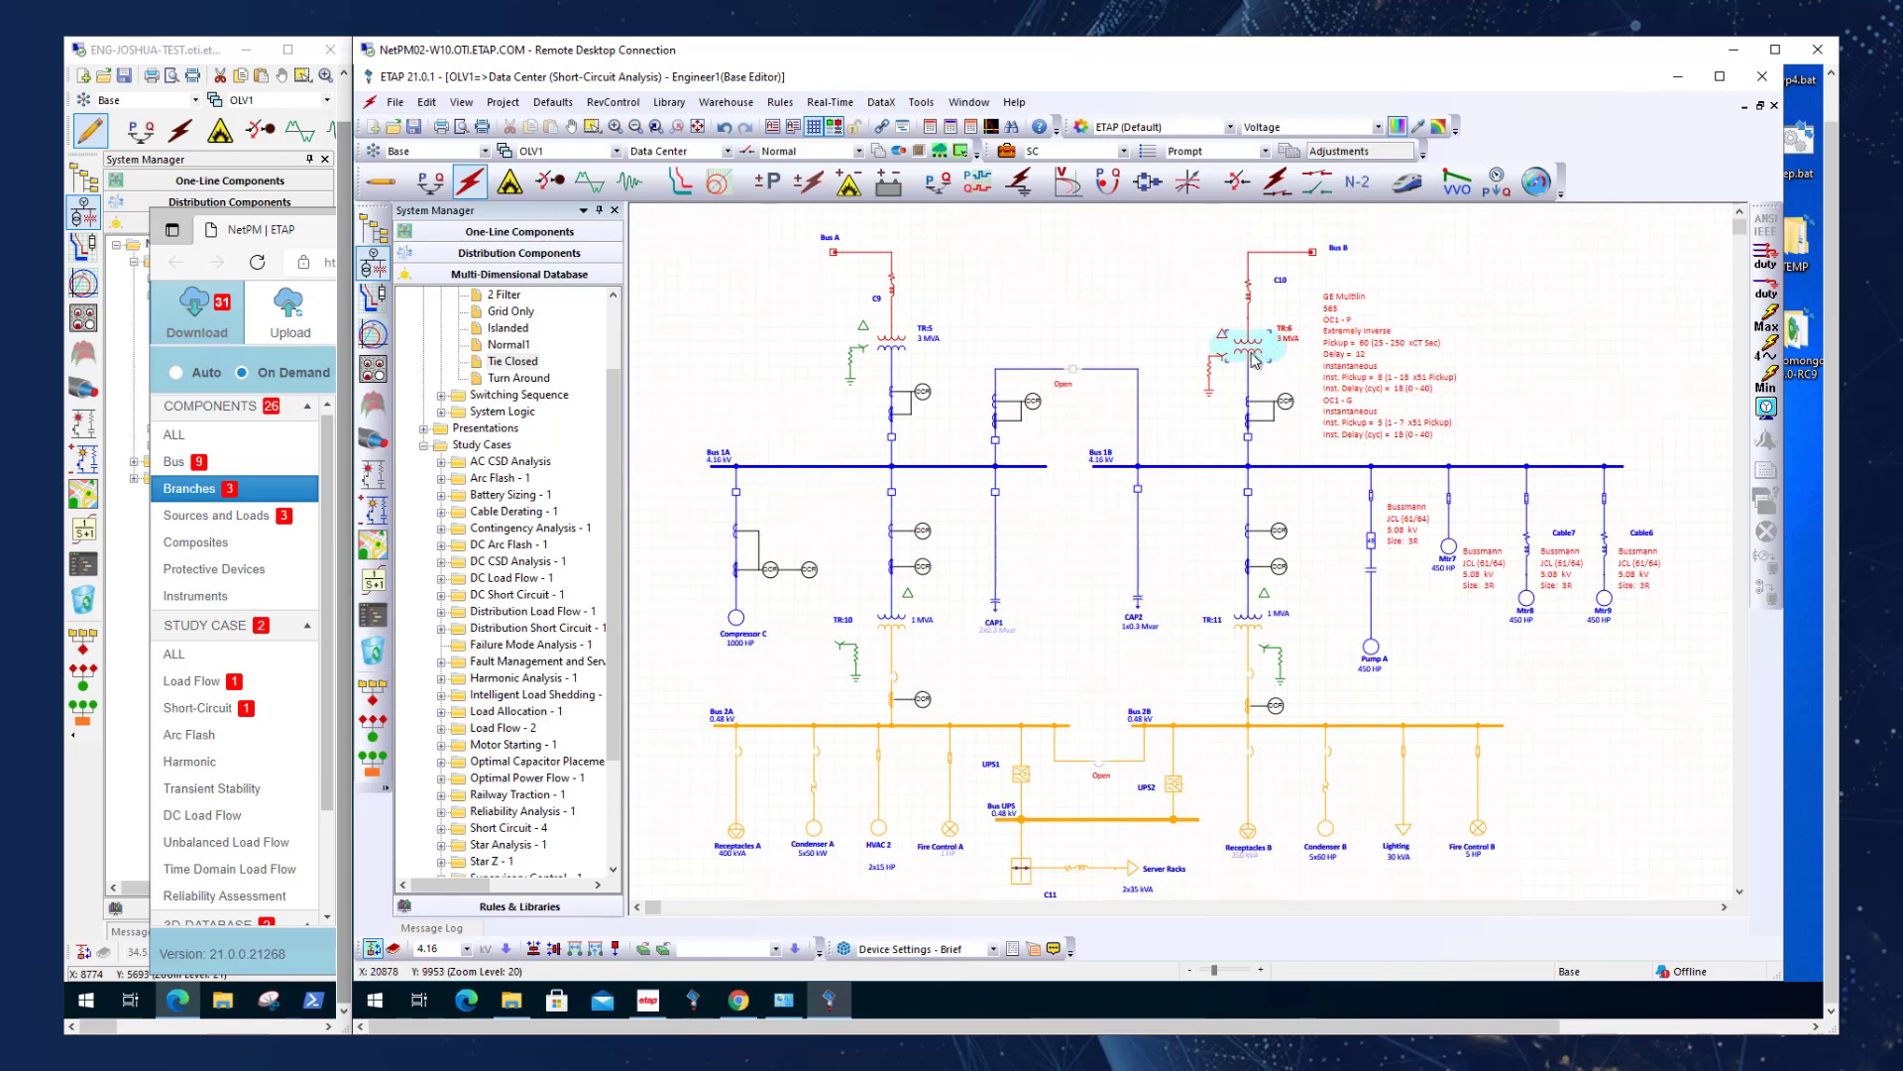
pyautogui.click(334, 324)
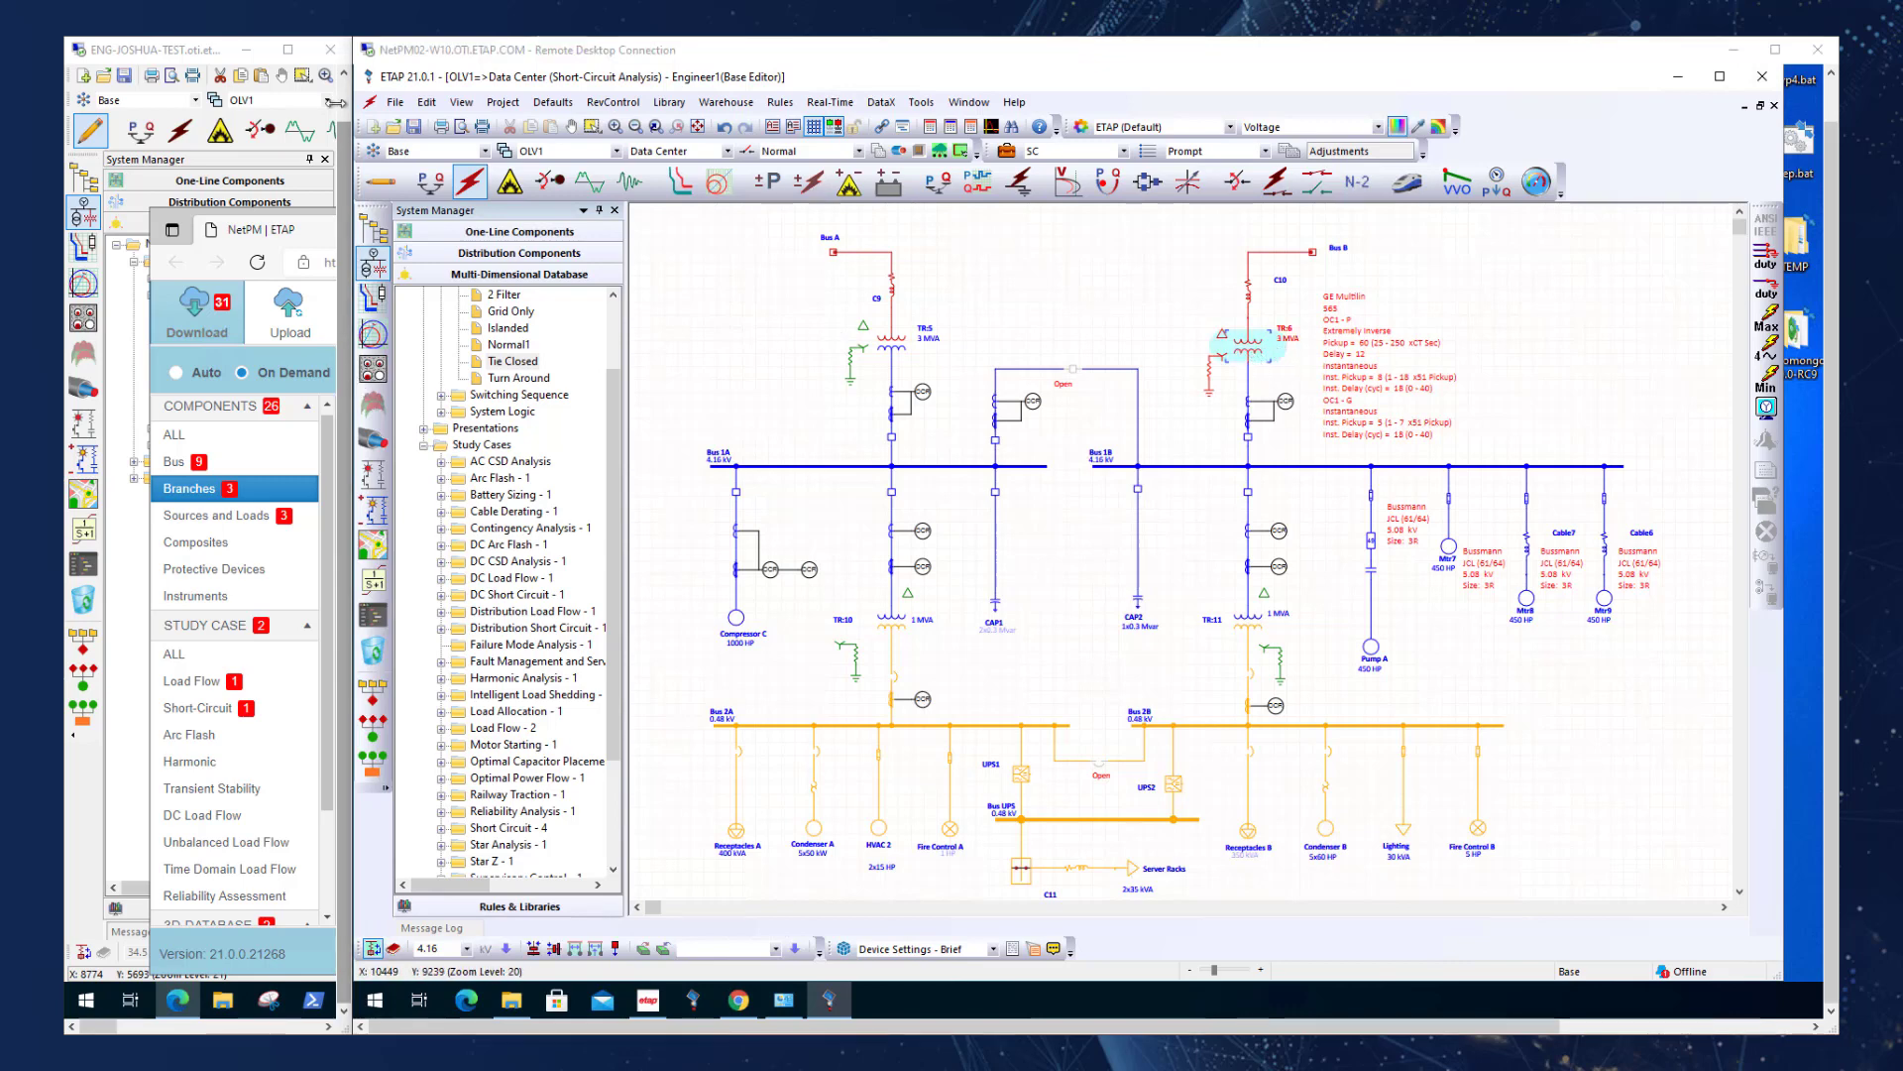
pyautogui.click(288, 50)
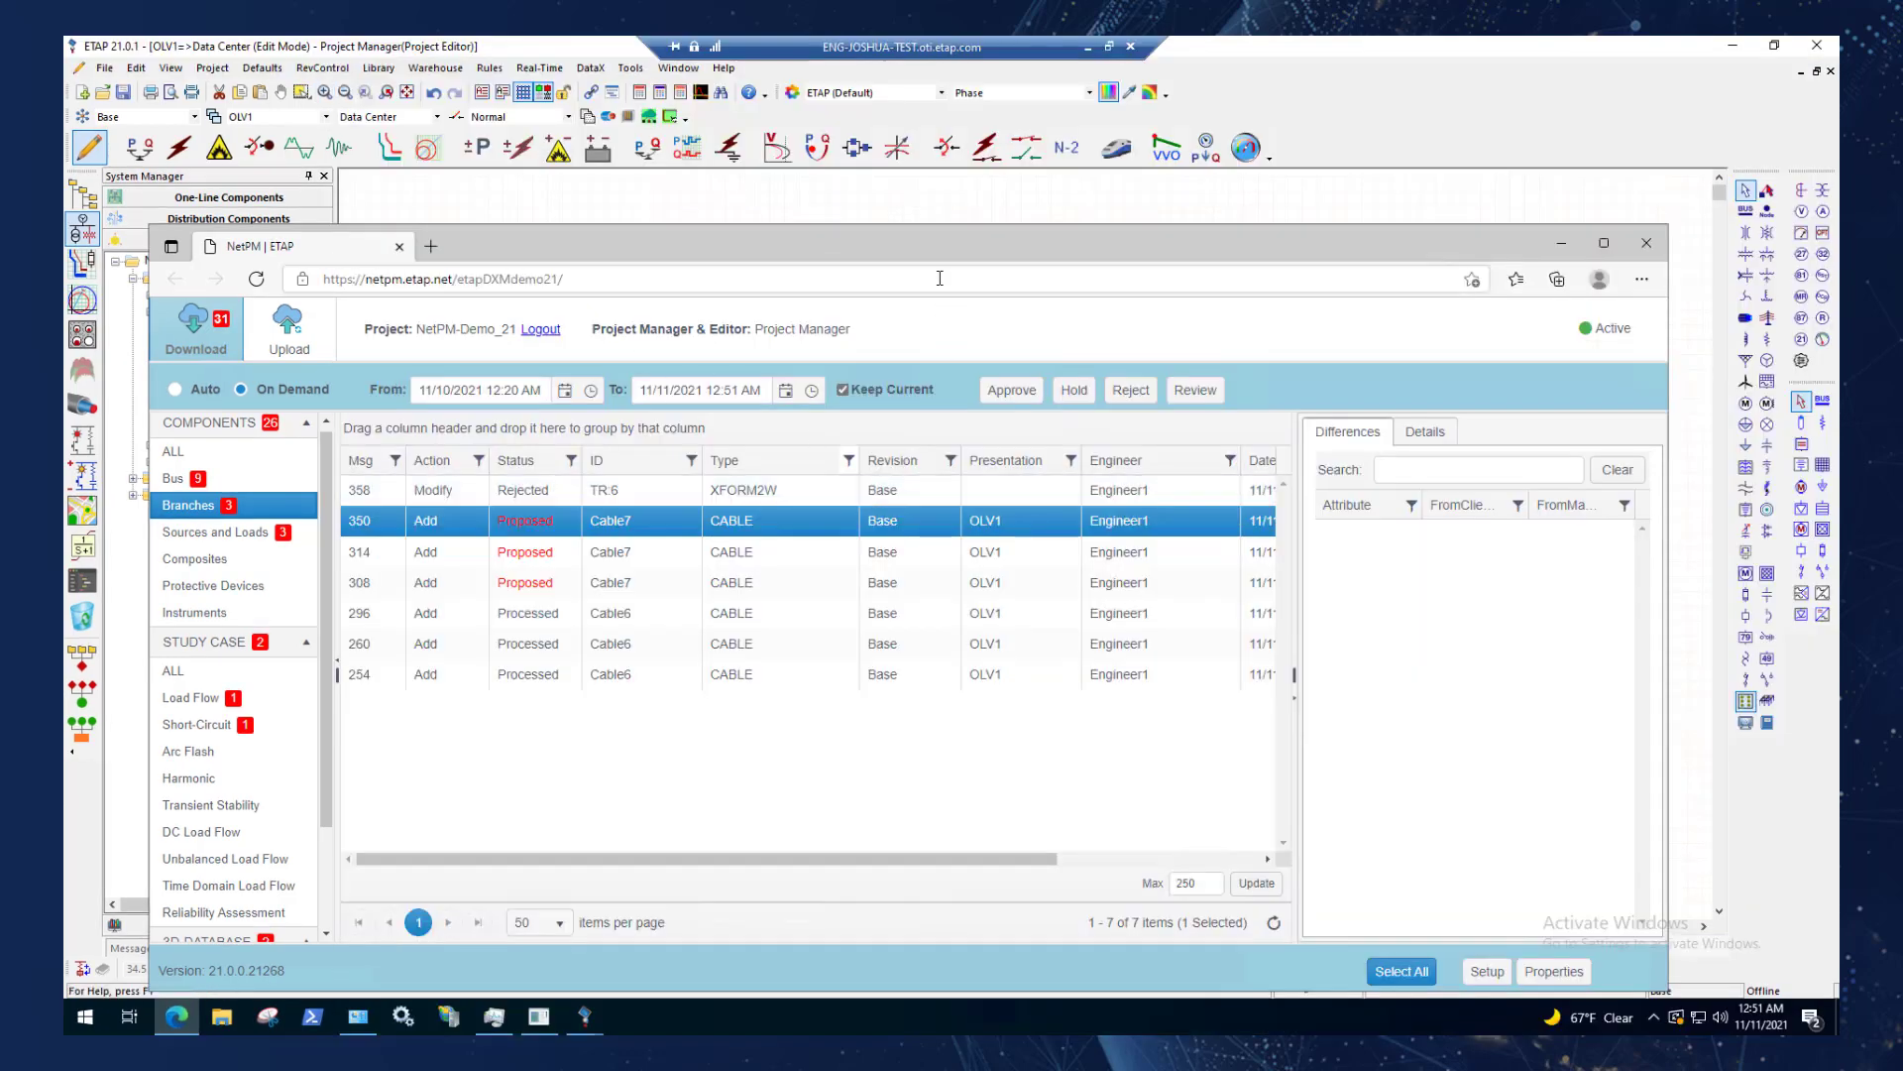
pyautogui.moveTo(906, 241); pyautogui.dragTo(1051, 156)
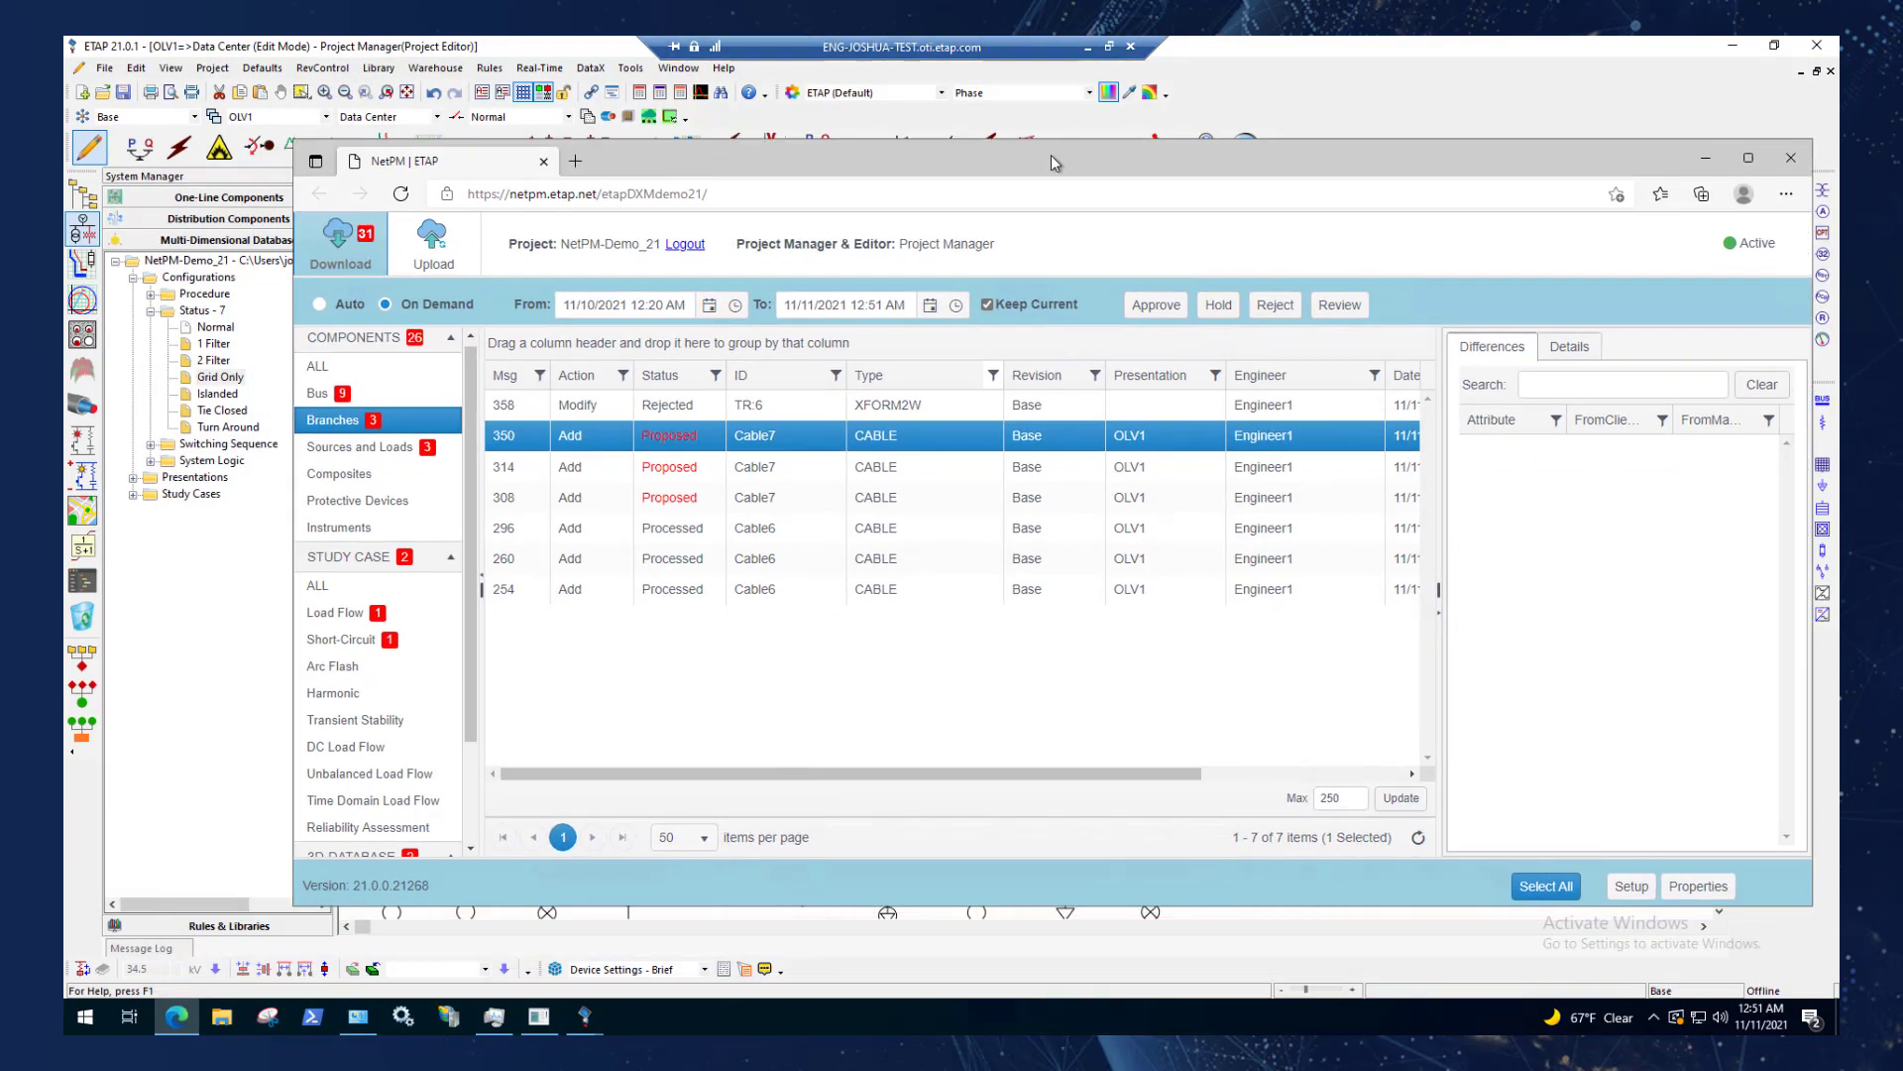
# List NetPM's Load Flow study case messages and expand Study Cases and Load Flow in the Project Manager's ETAP project tree.
pyautogui.click(387, 620)
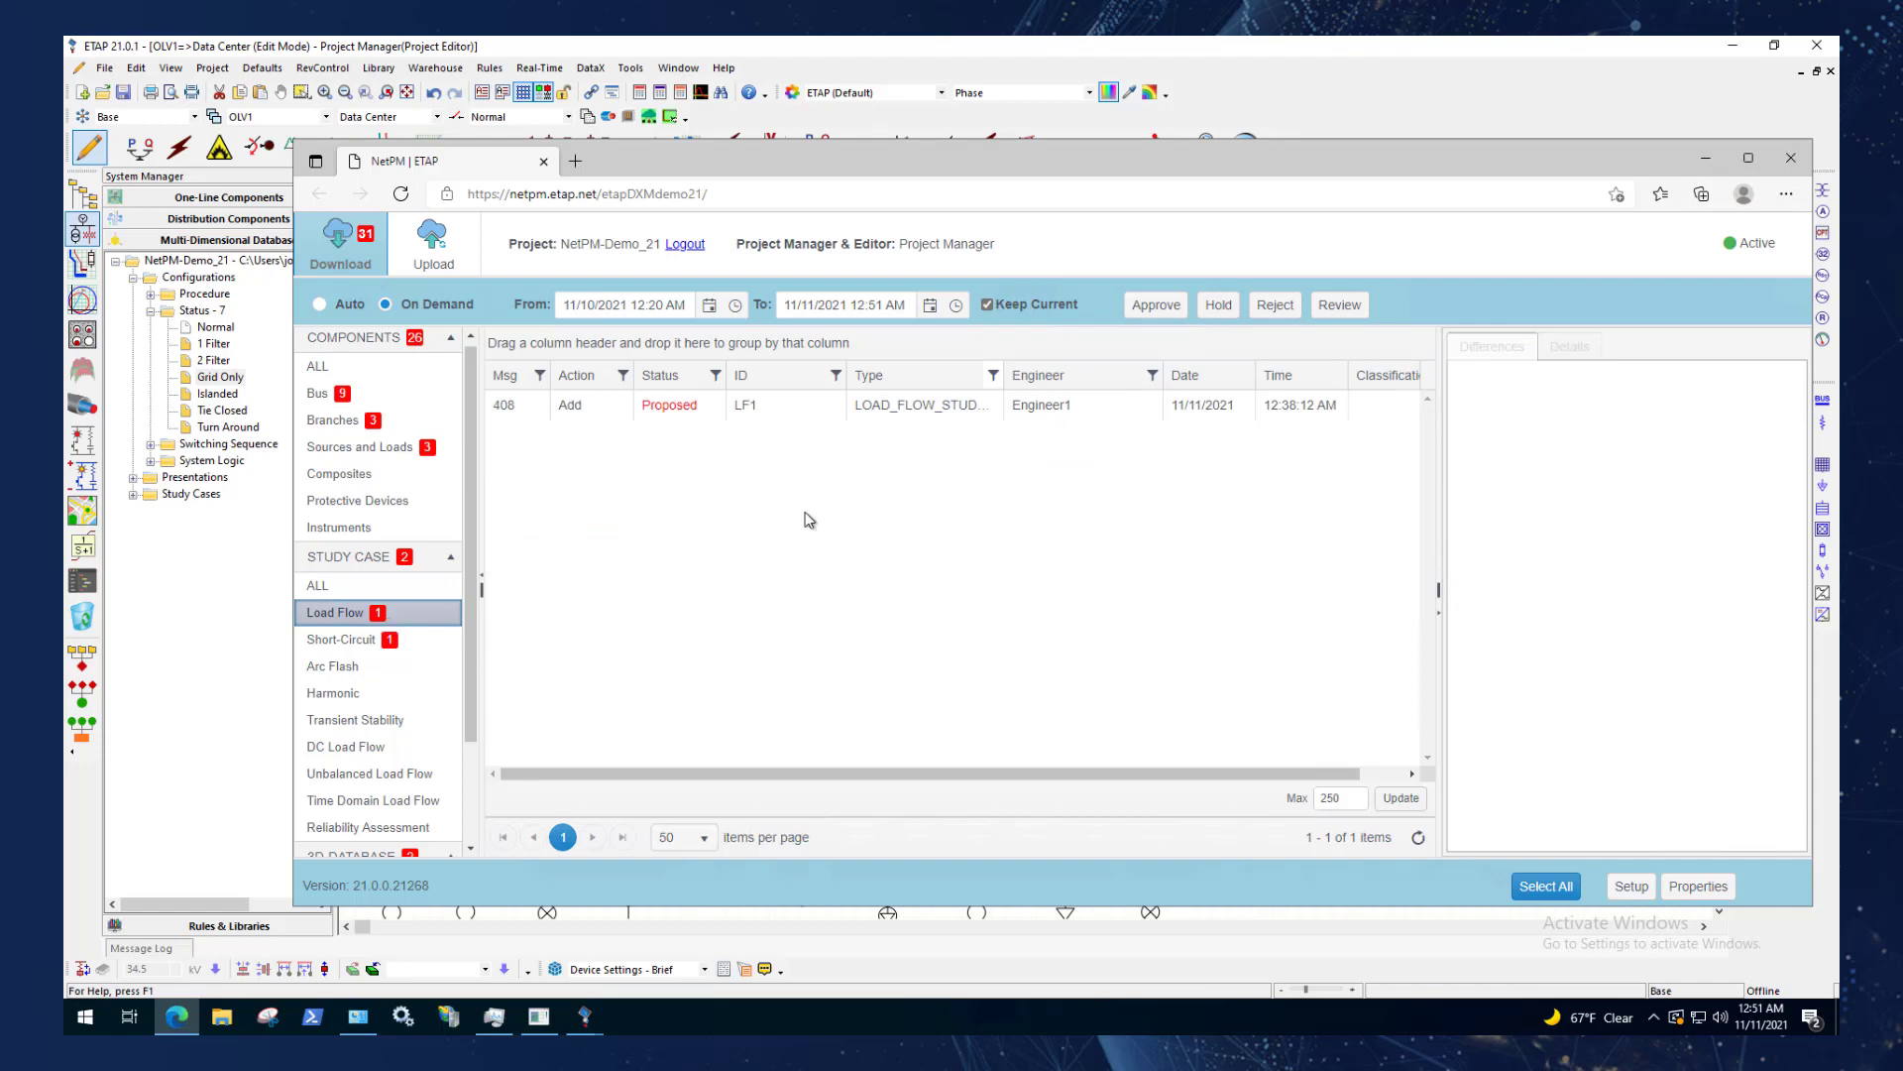
pyautogui.click(134, 494)
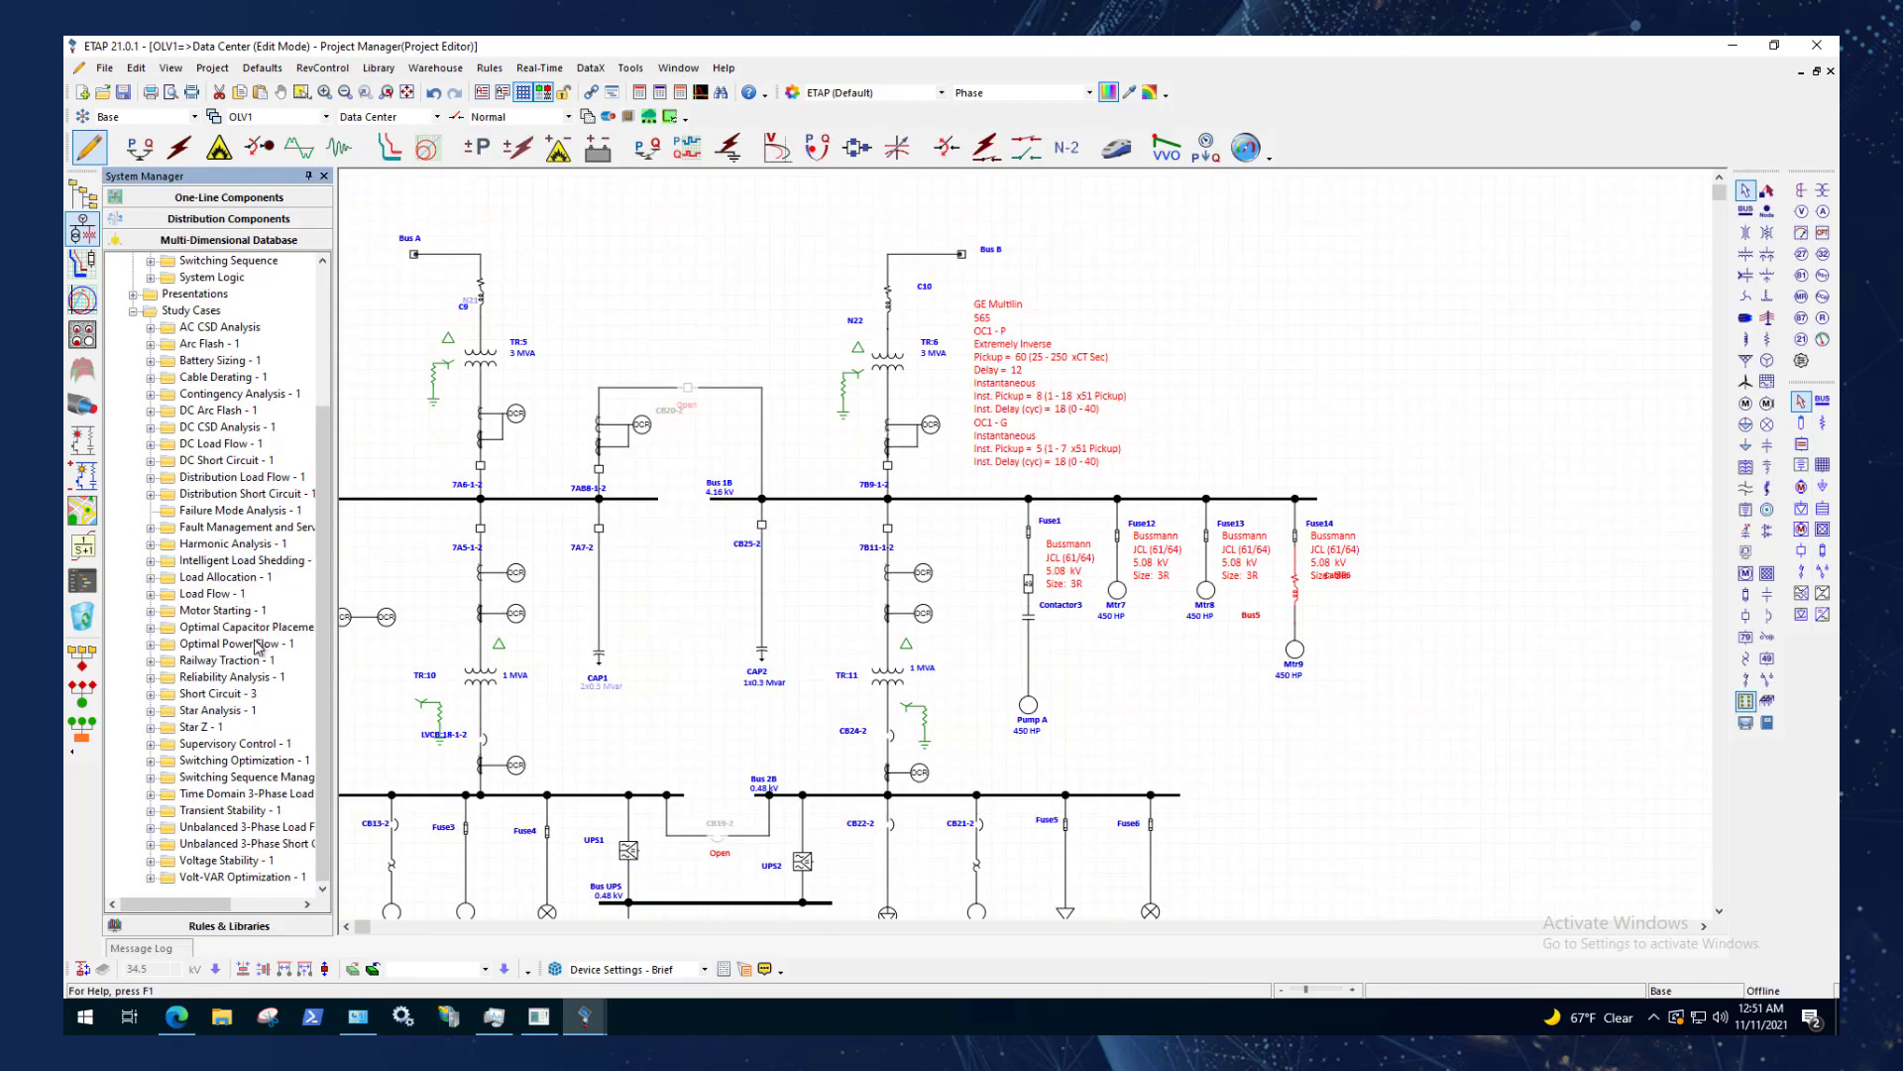
pyautogui.moveTo(337, 474); pyautogui.dragTo(363, 474)
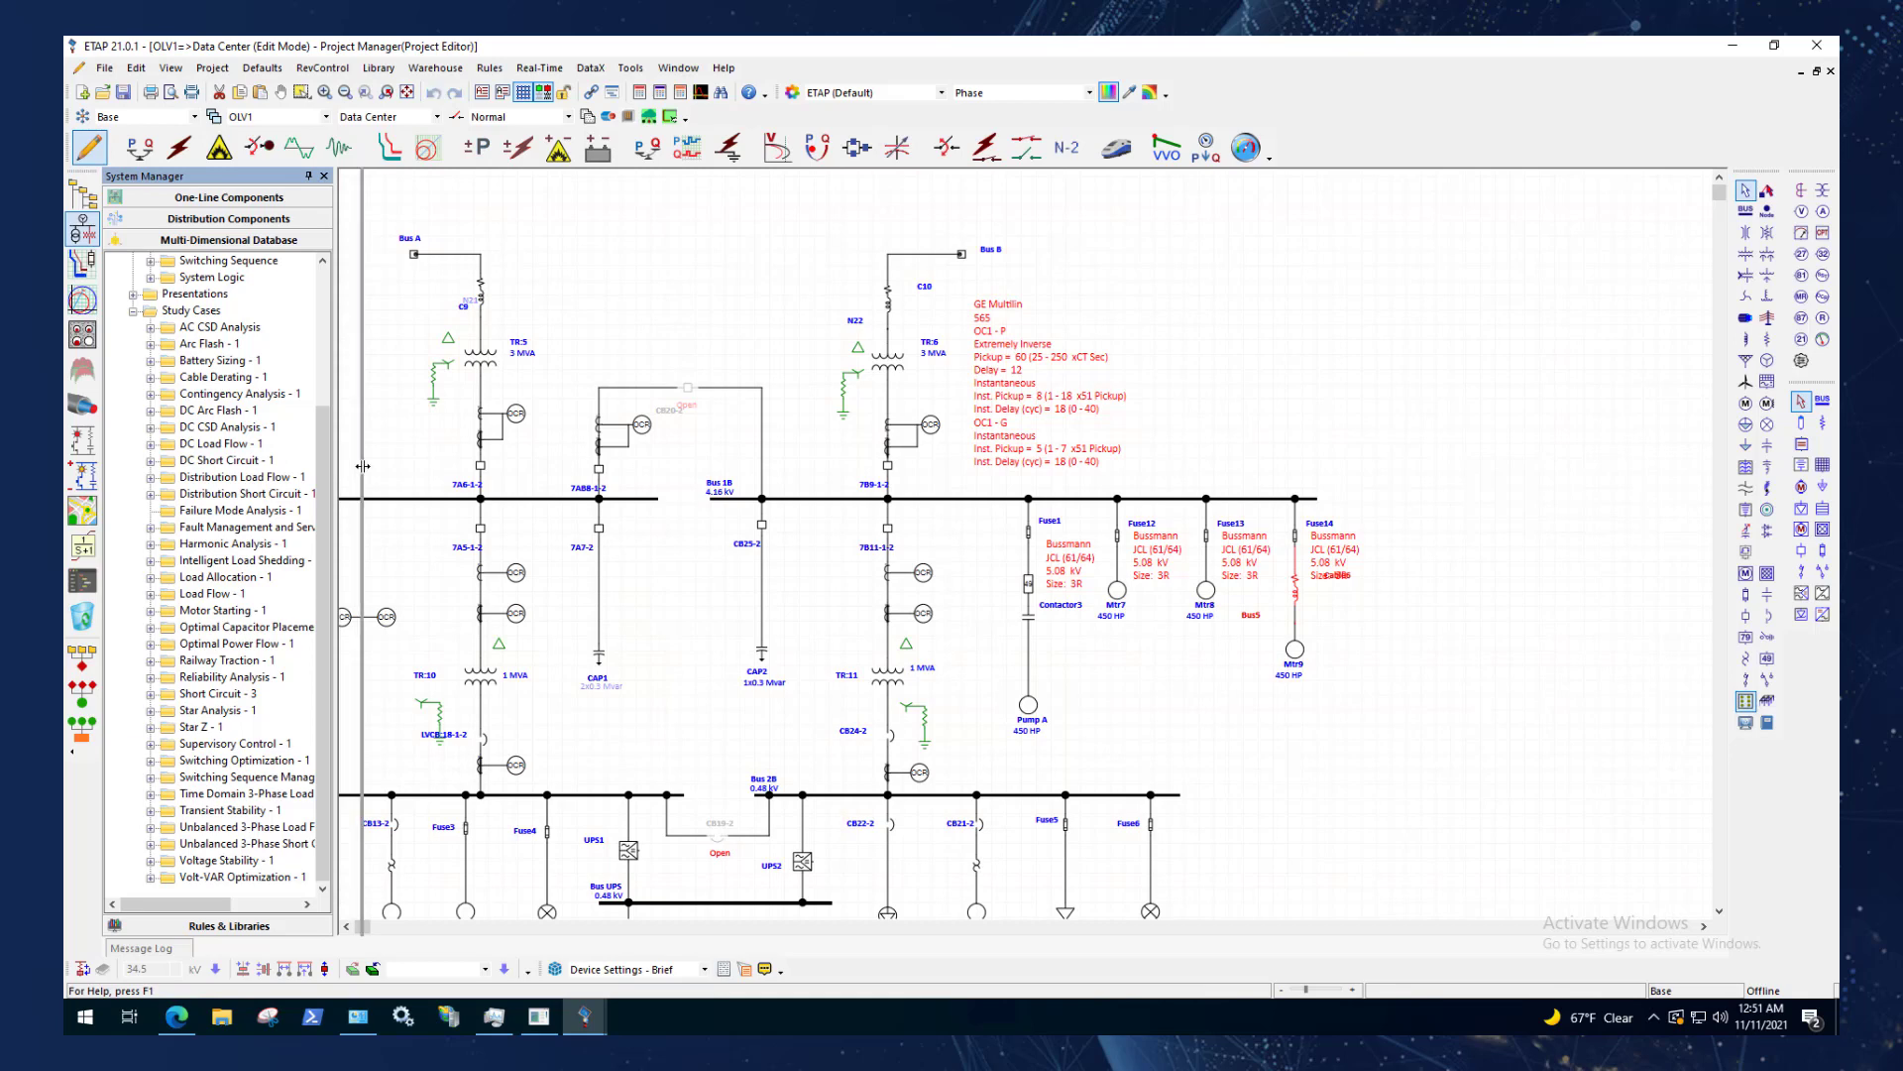
pyautogui.click(152, 595)
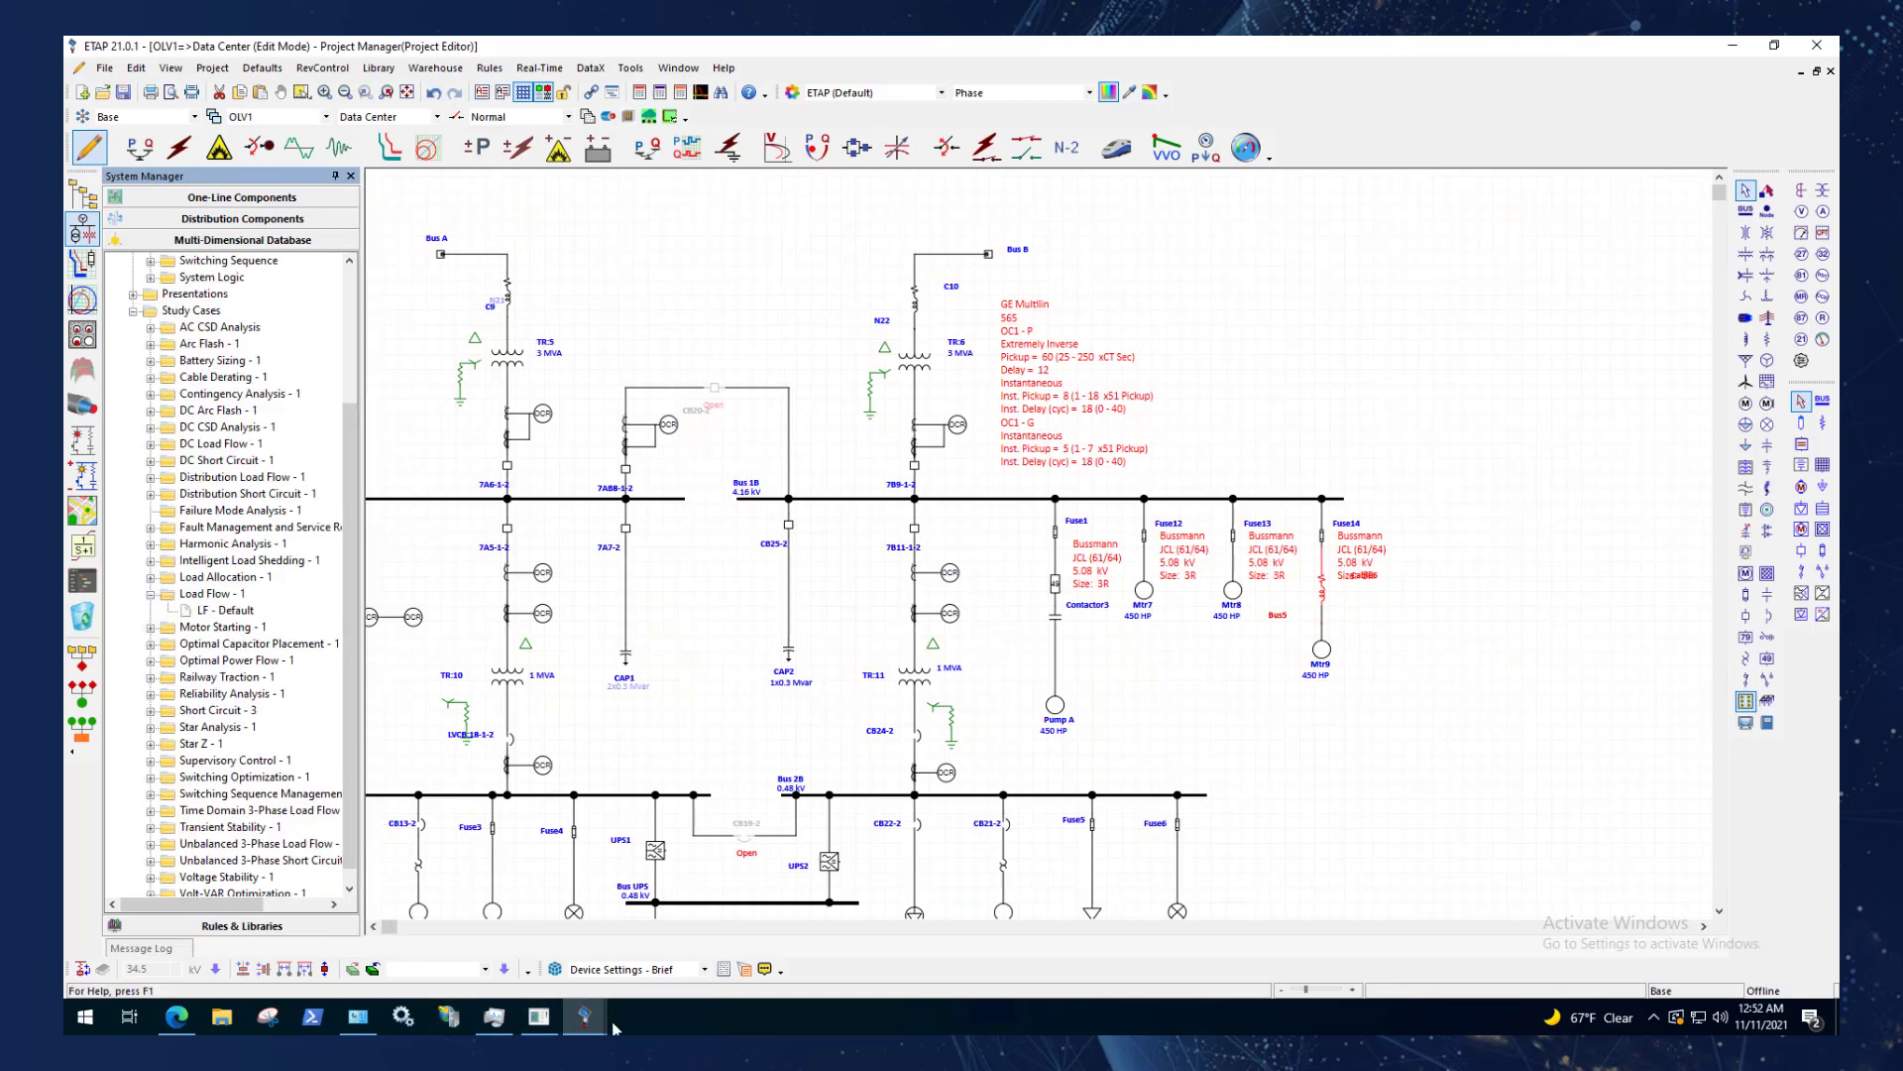
# Return to NetPM and approve the proposed Add message for load flow study case LF1, keeping the project tree in view.
pyautogui.moveTo(607, 1023)
pyautogui.click(694, 952)
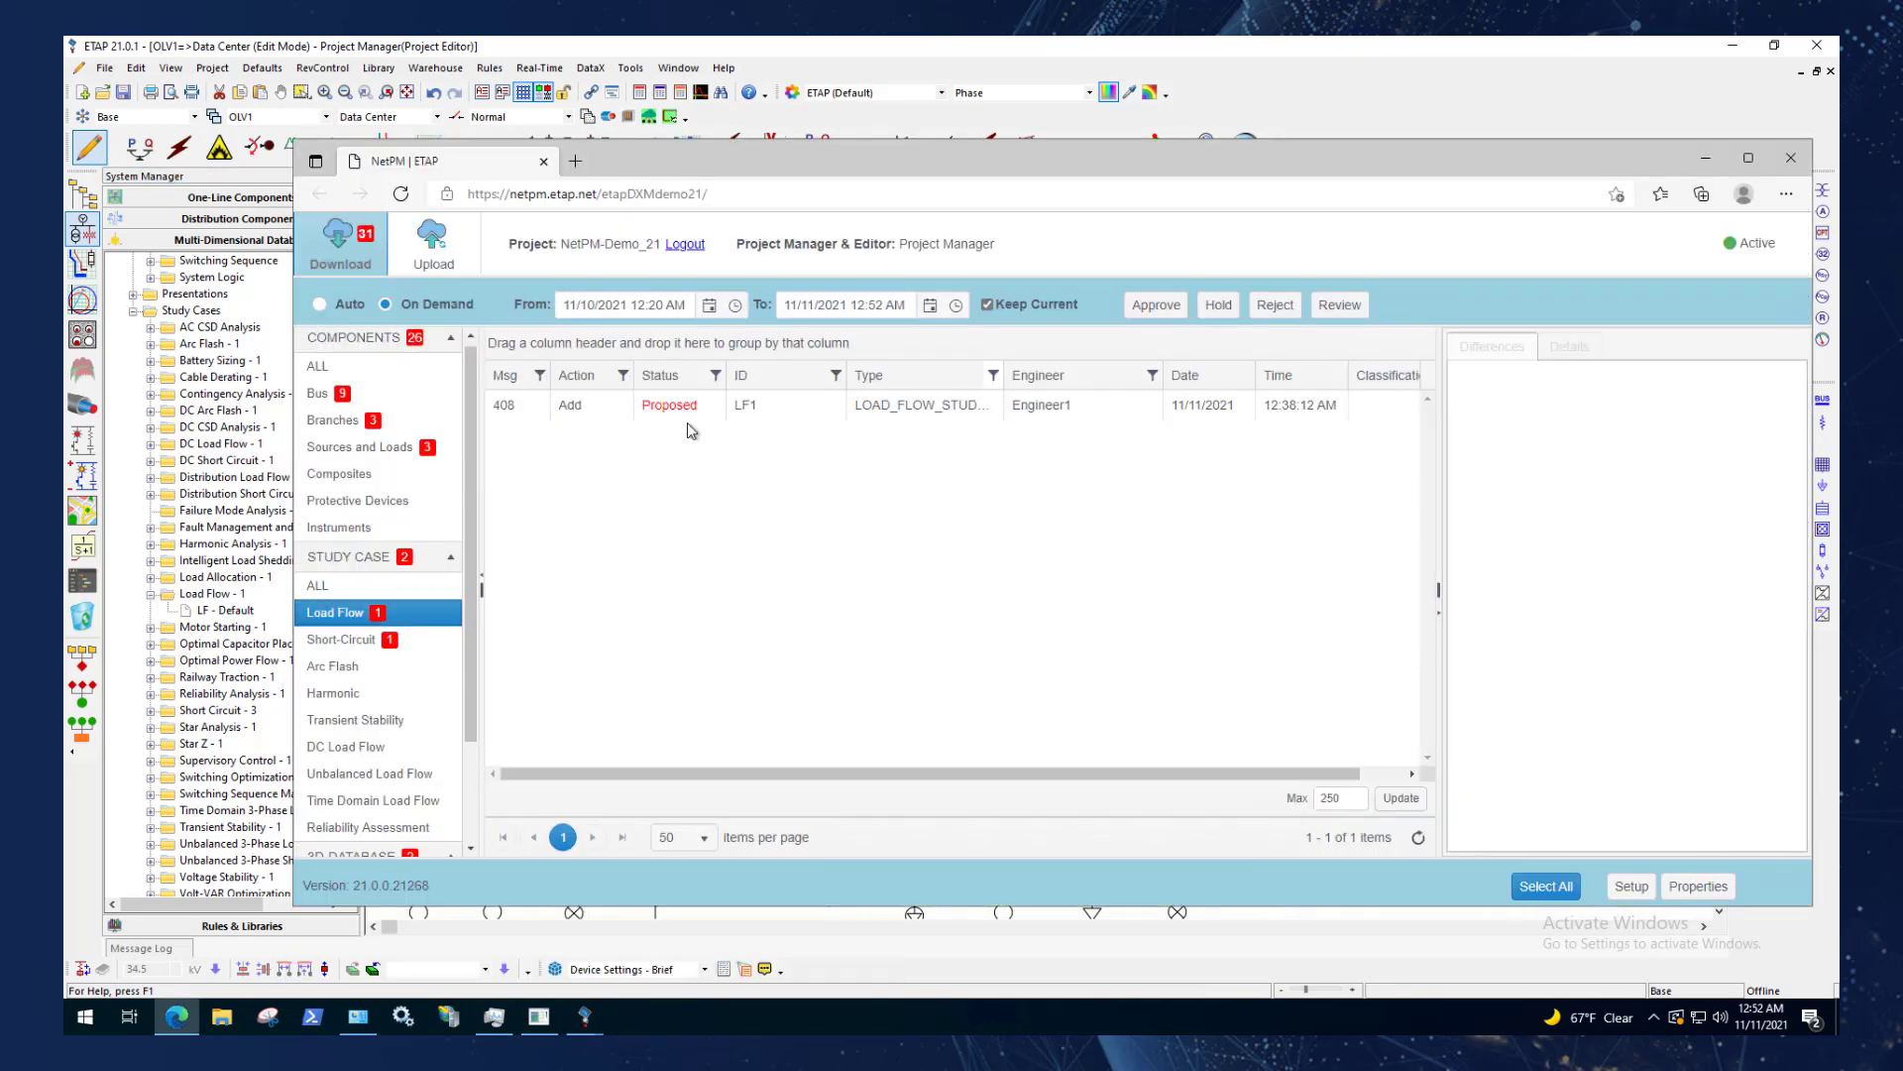
pyautogui.click(578, 407)
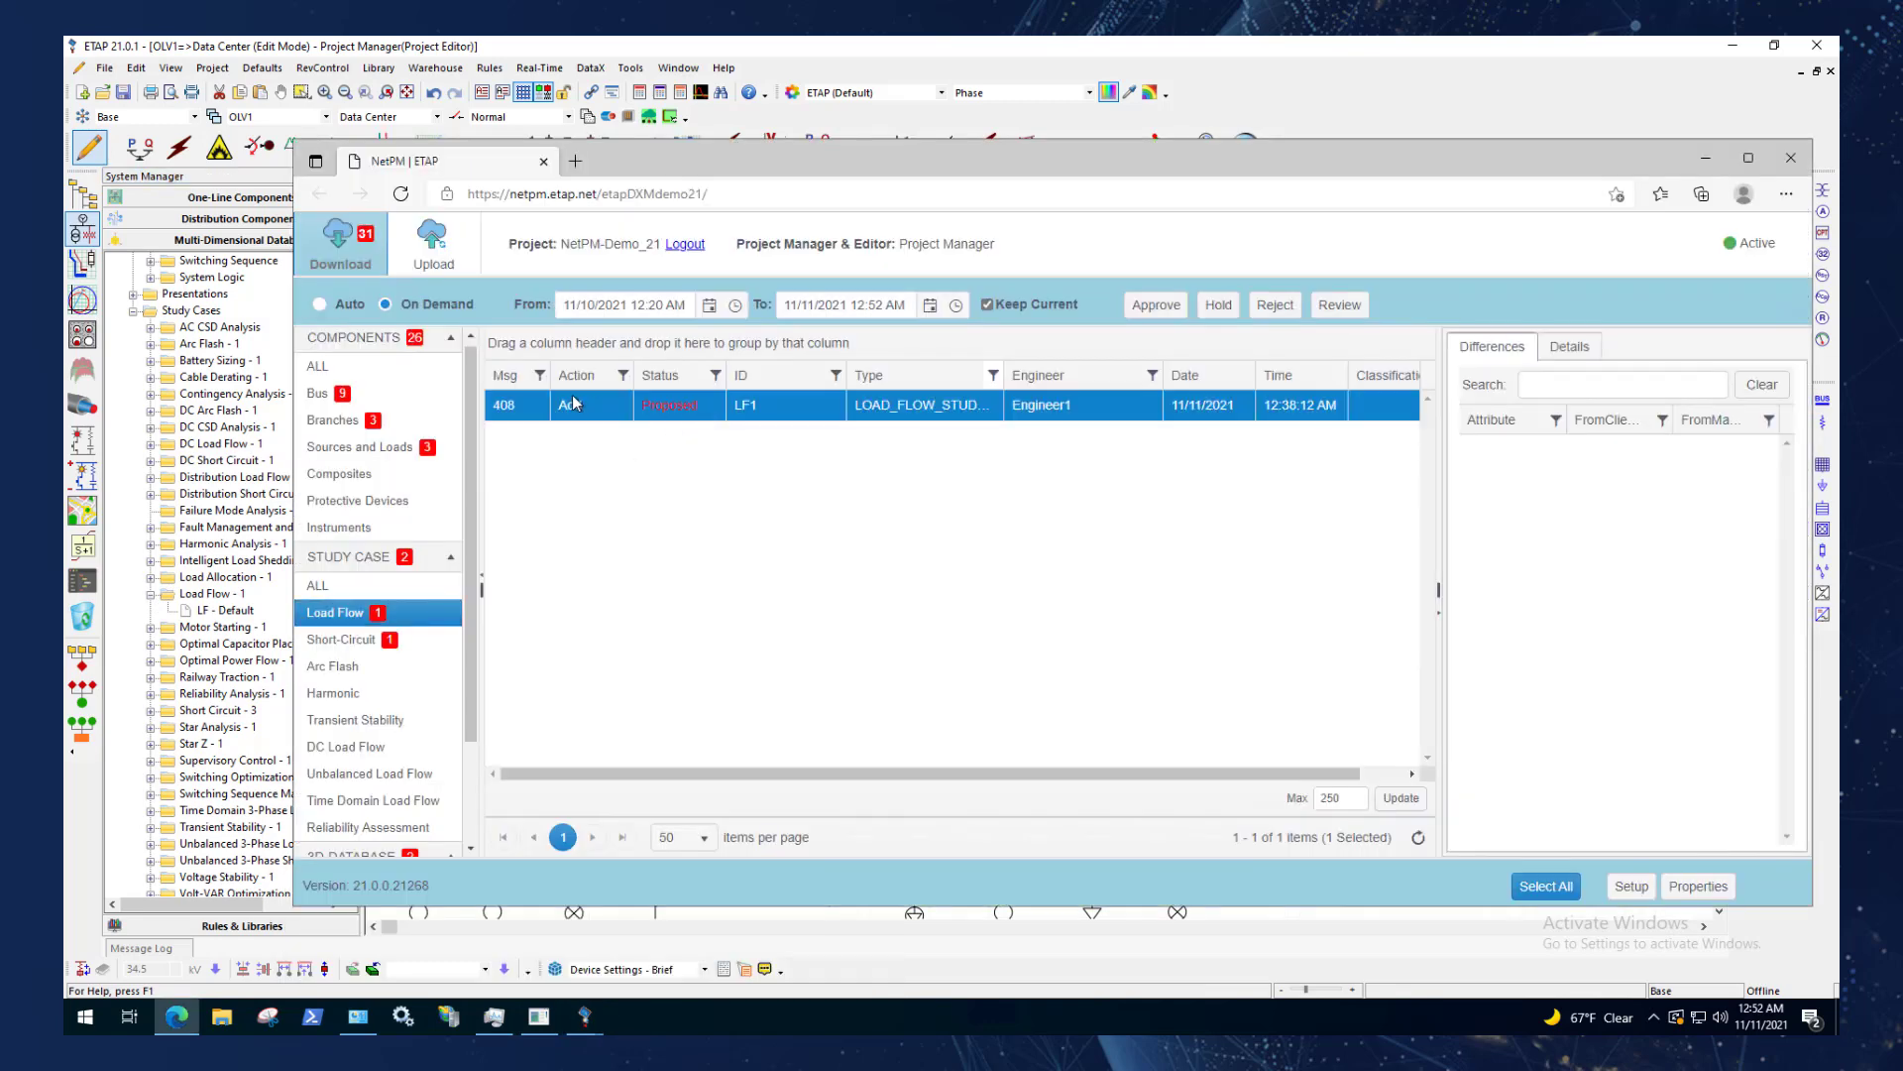
pyautogui.click(349, 619)
pyautogui.click(1159, 308)
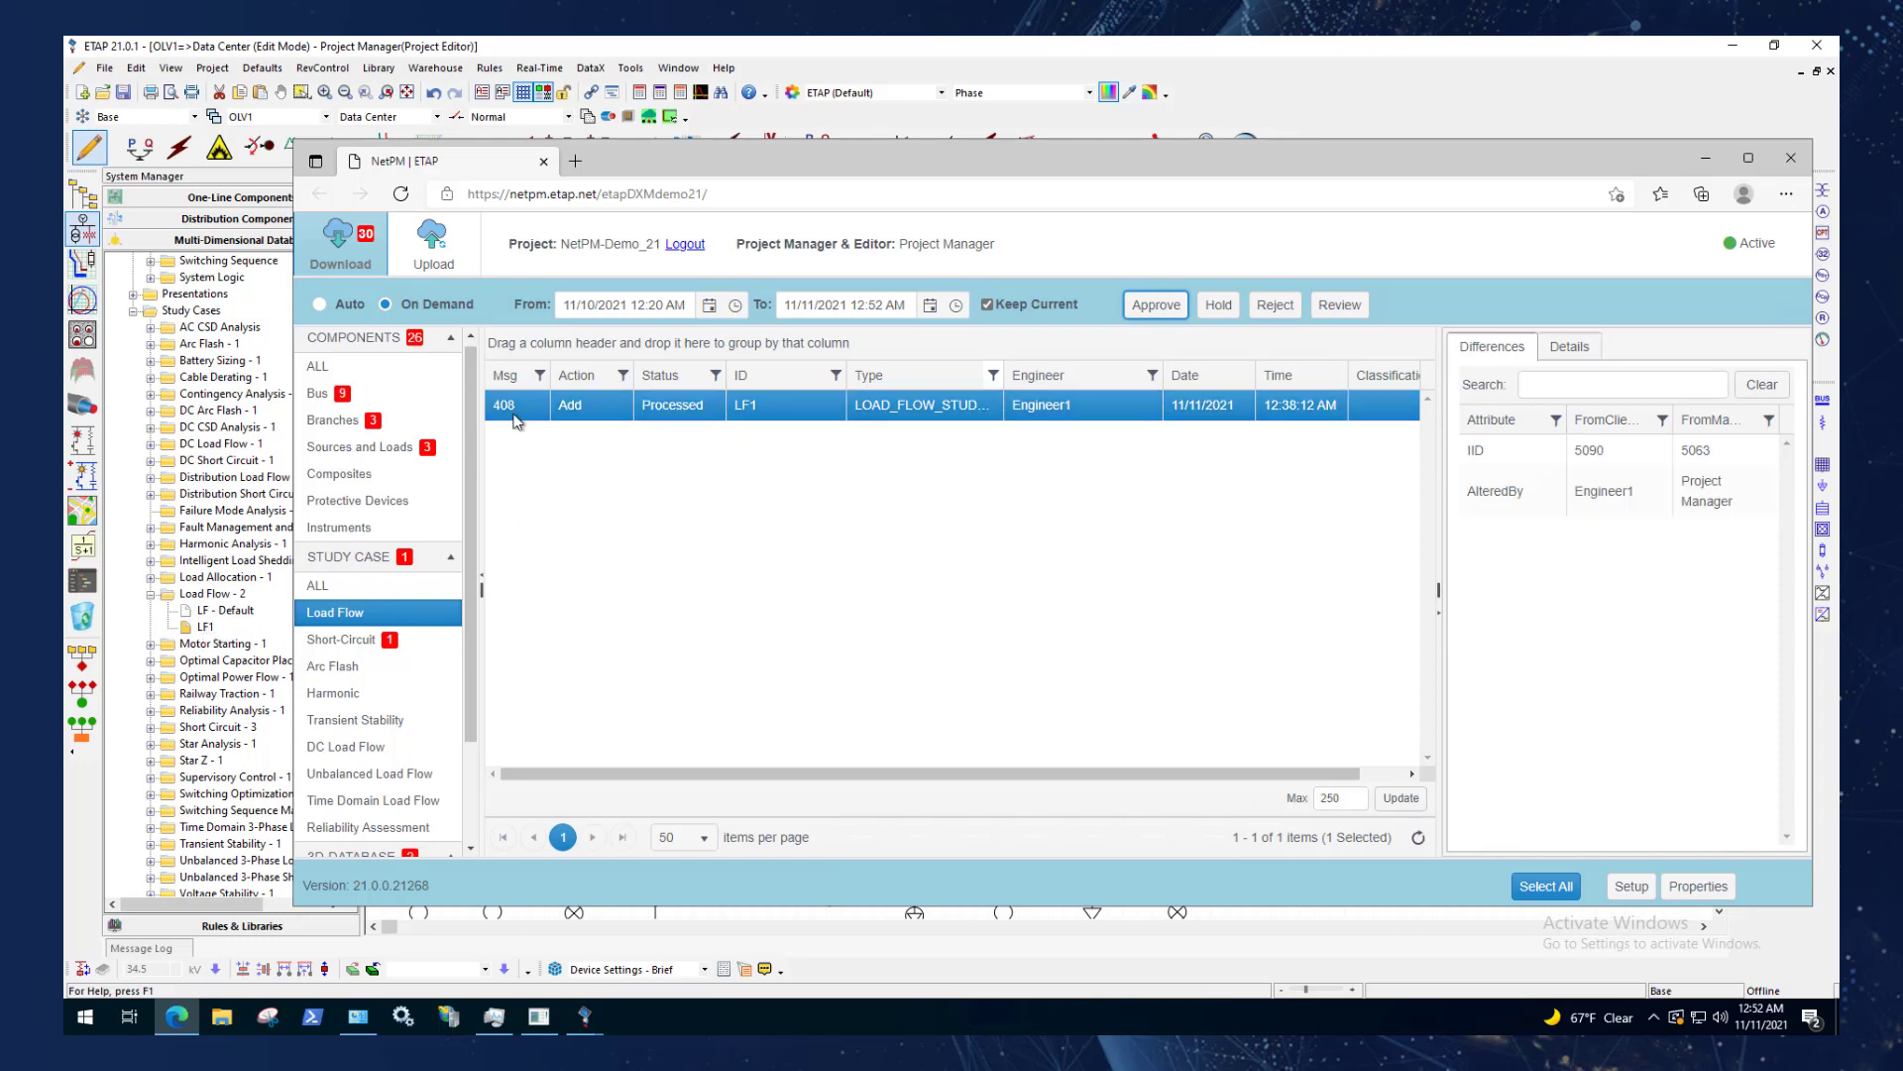
pyautogui.moveTo(833, 166); pyautogui.dragTo(981, 212)
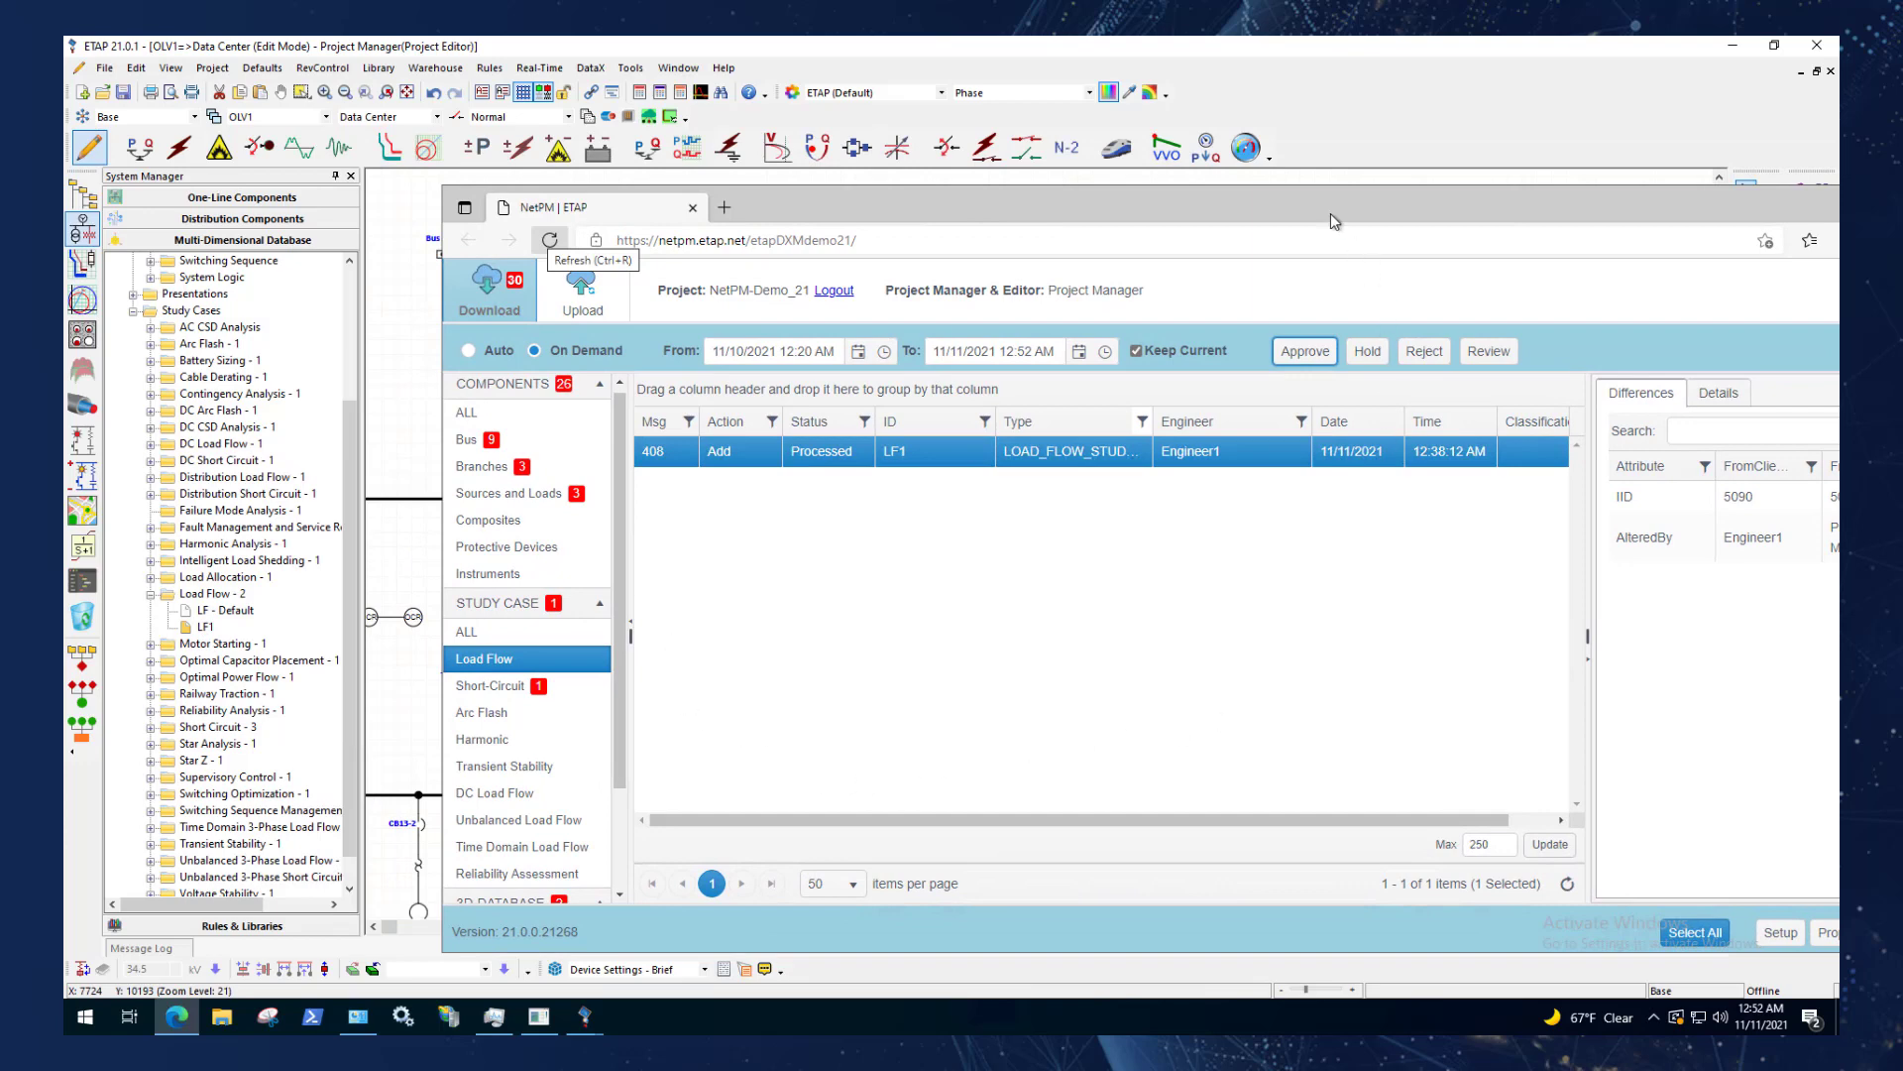
pyautogui.moveTo(1179, 217); pyautogui.dragTo(1036, 196)
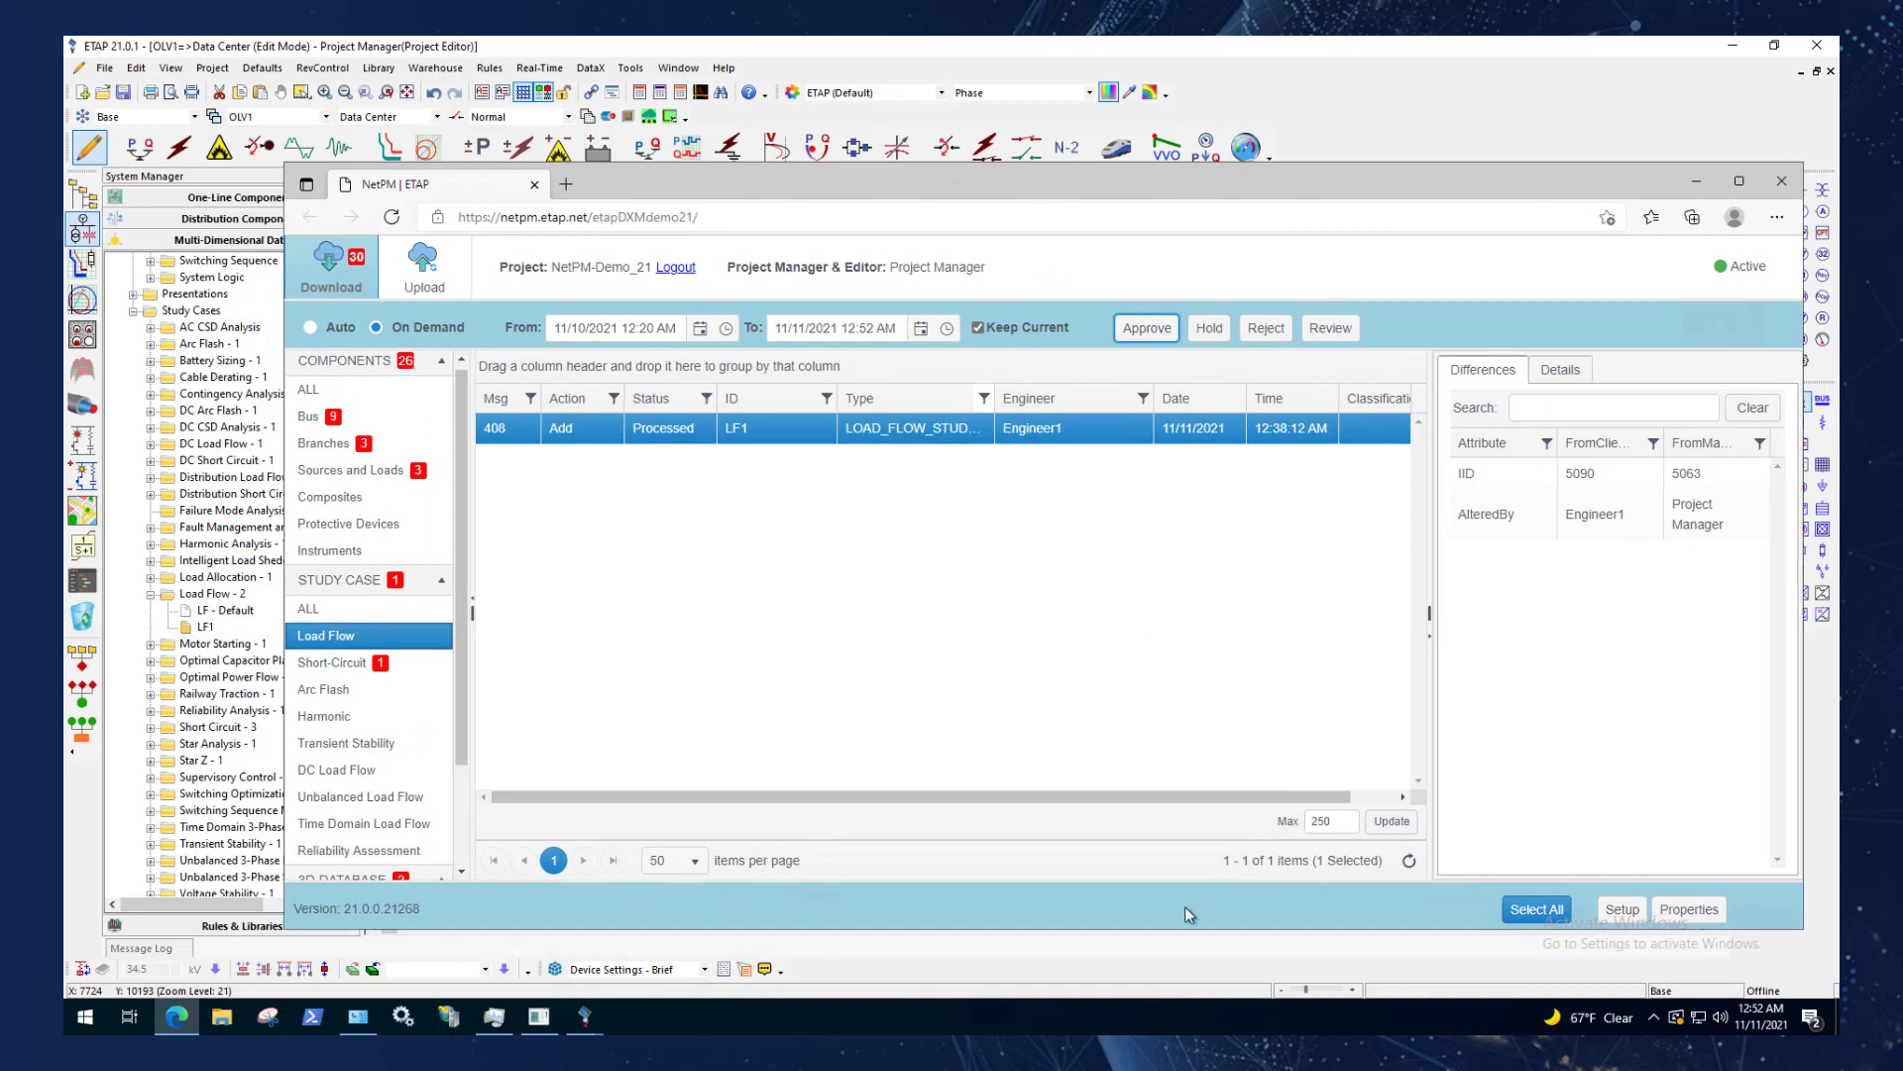
# Collapse the Components, Study Case and 3D-Database groups, and list all Components messages with the details pane hidden.
pyautogui.click(425, 369)
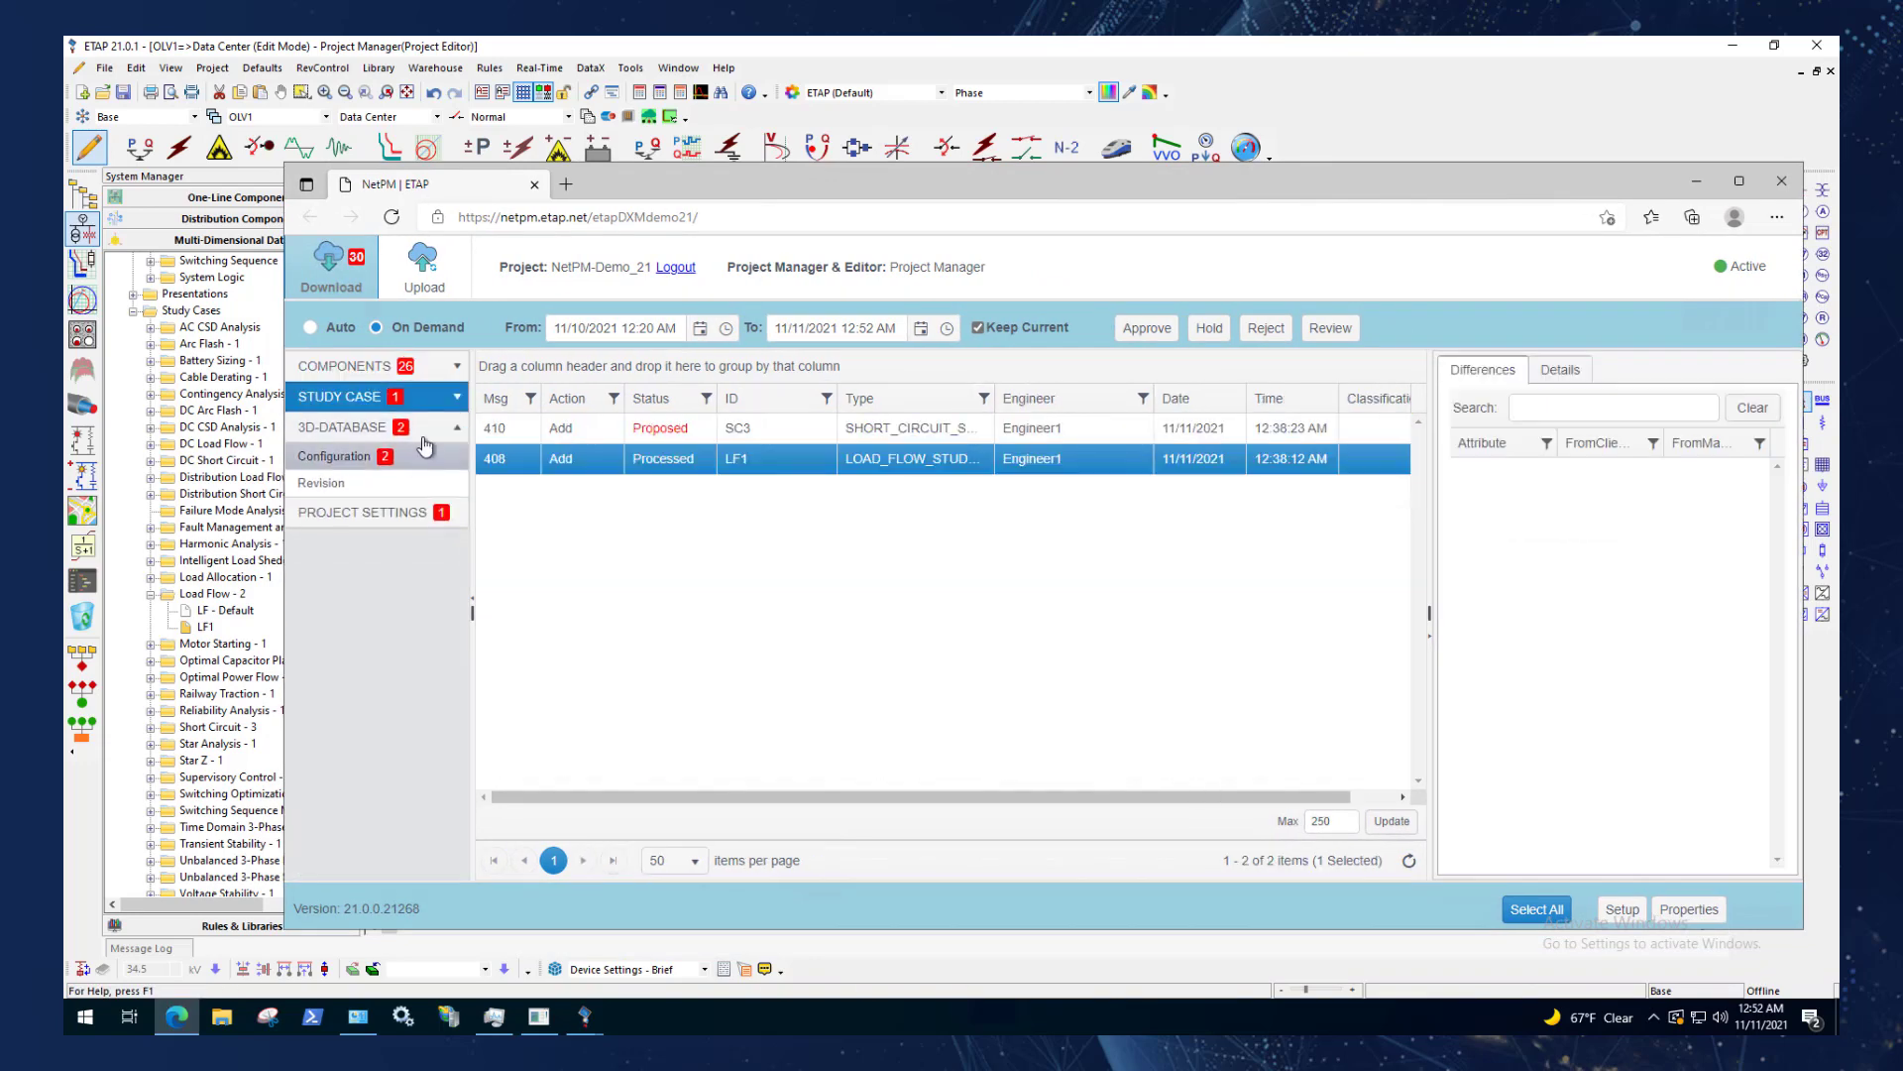
pyautogui.click(434, 431)
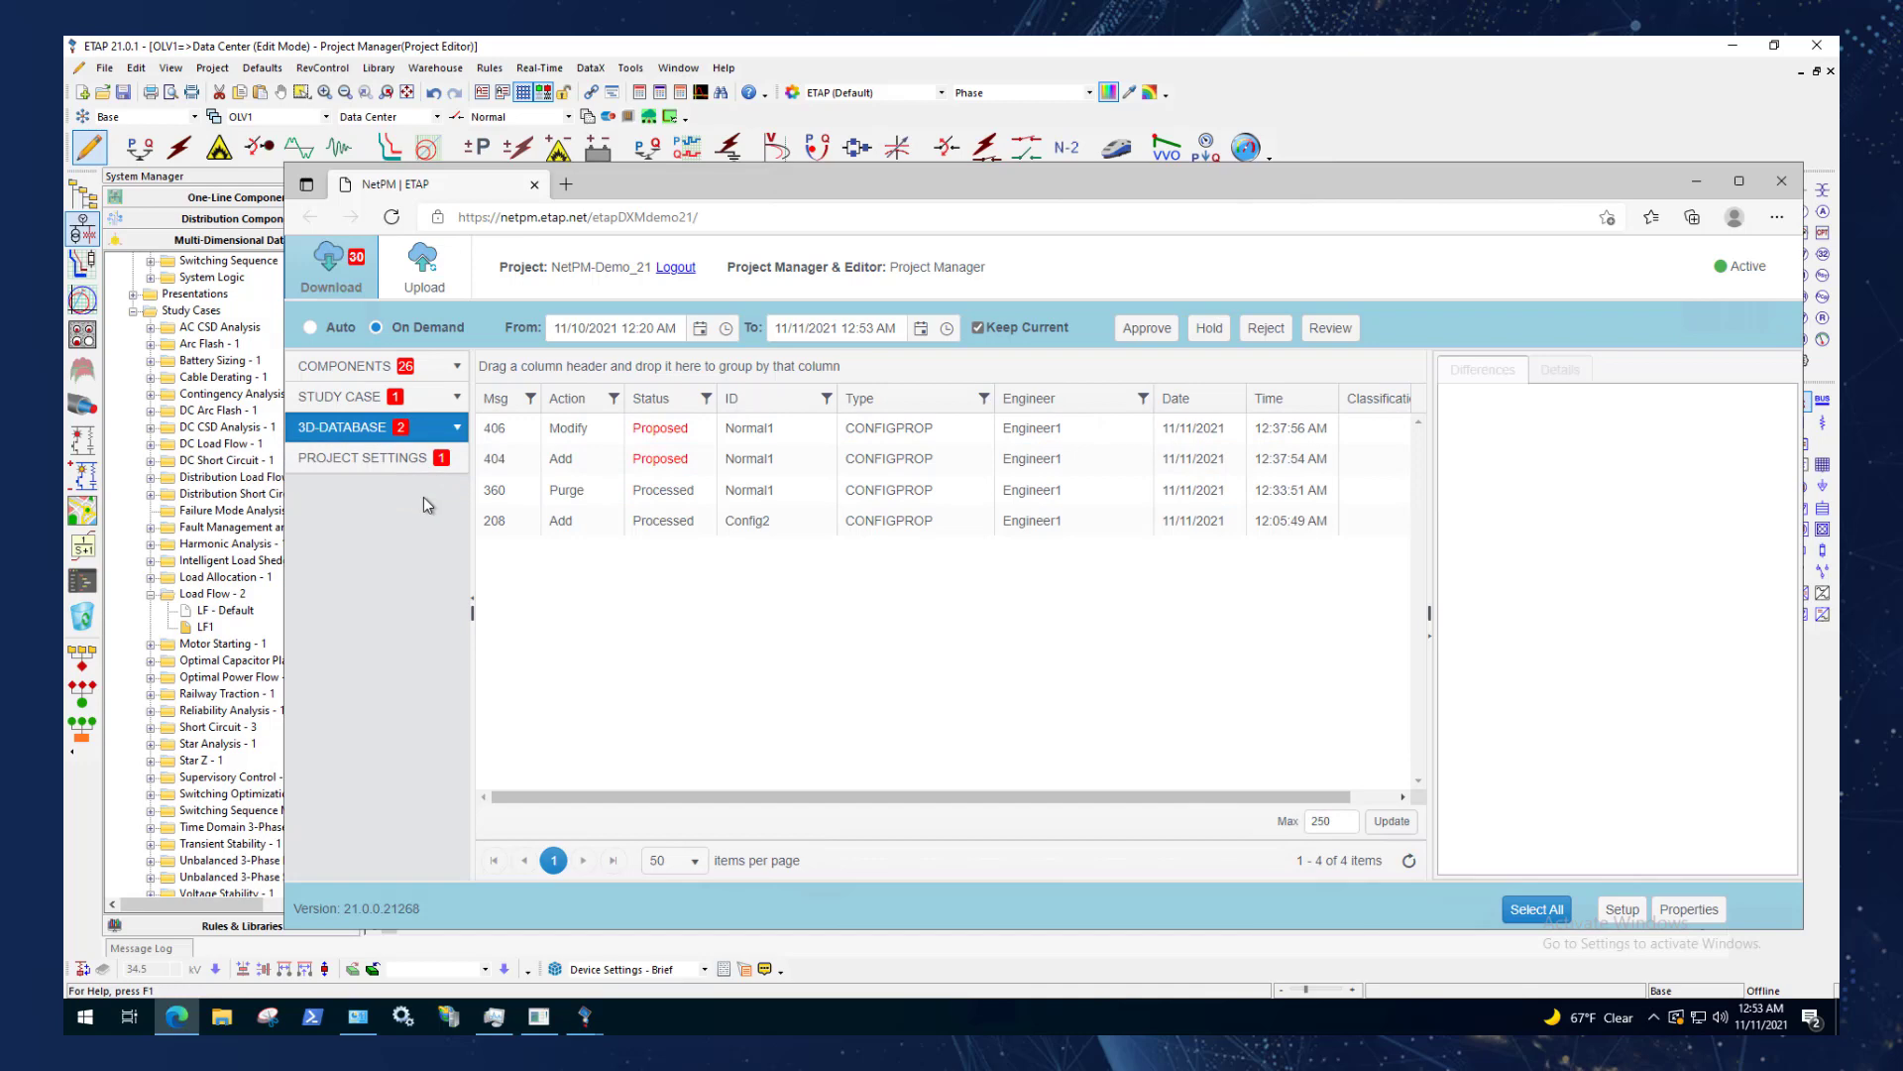
pyautogui.click(385, 372)
pyautogui.click(386, 371)
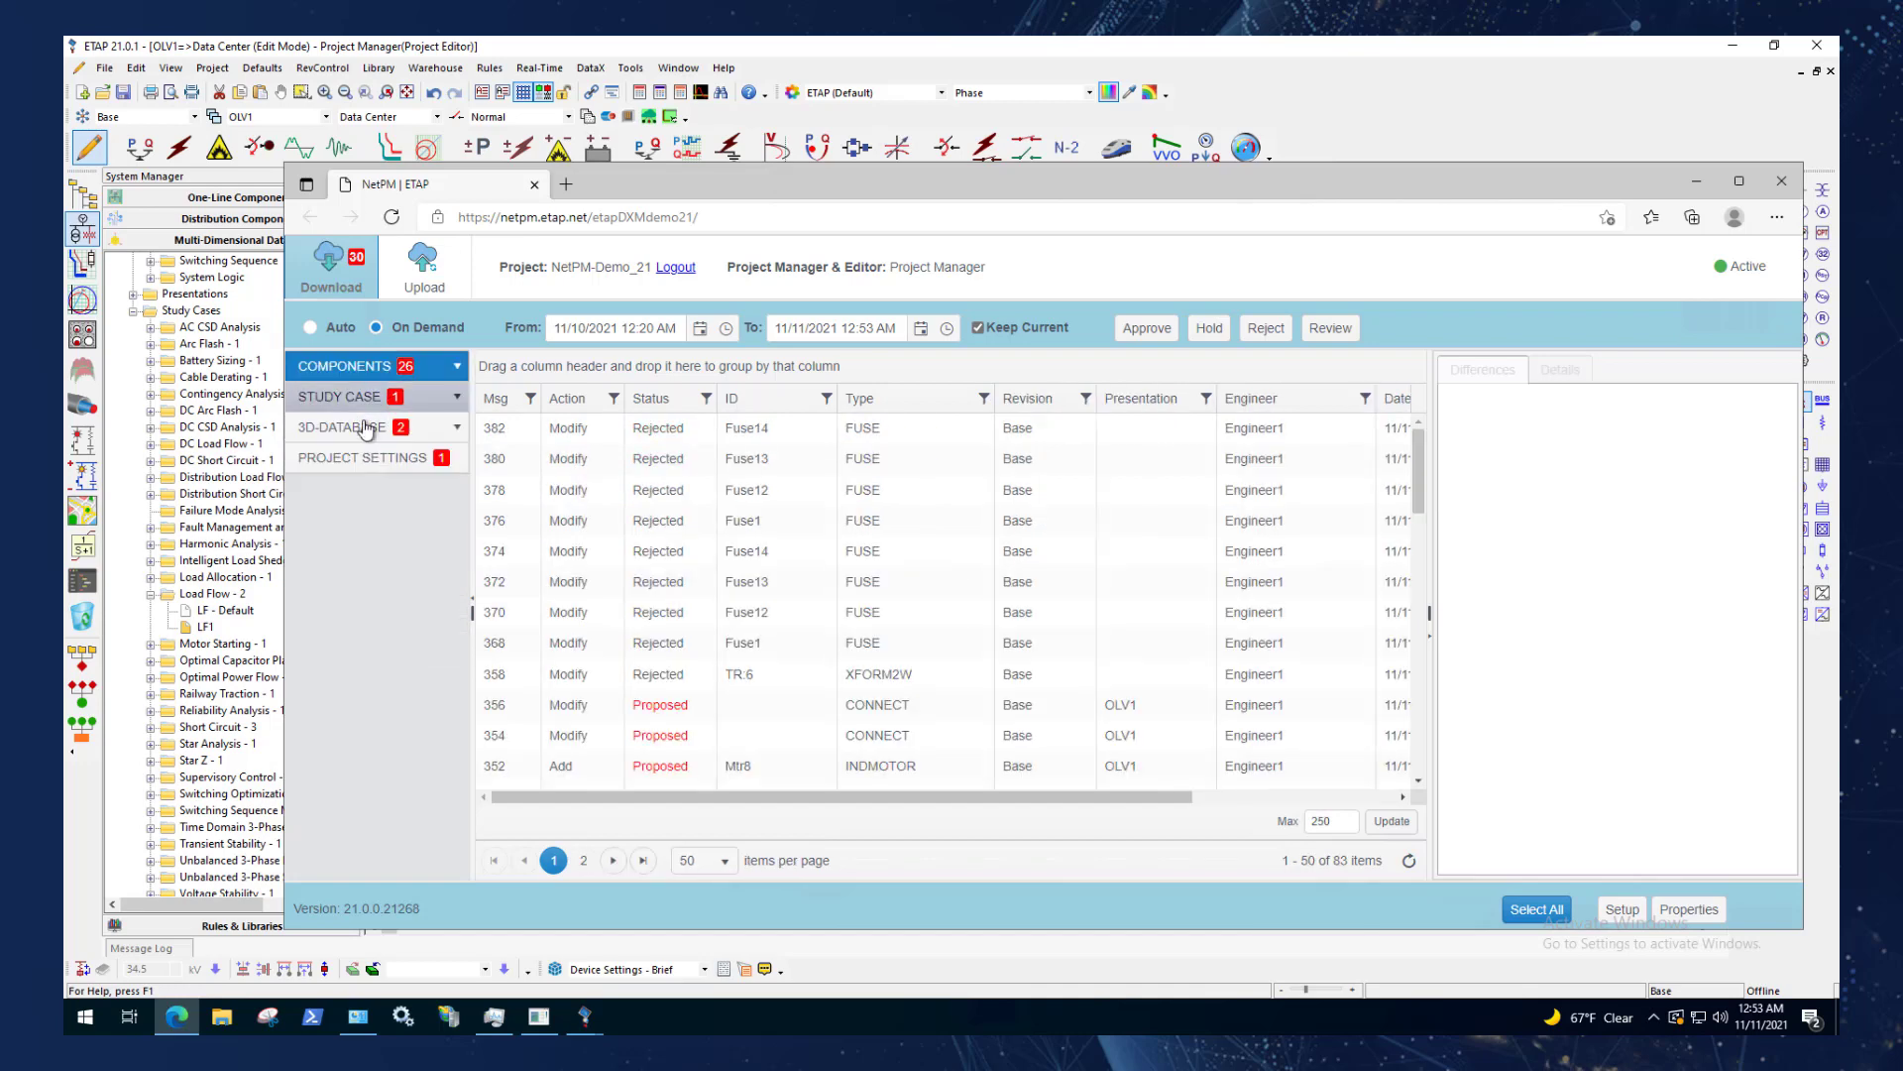
pyautogui.doubleClick(1429, 632)
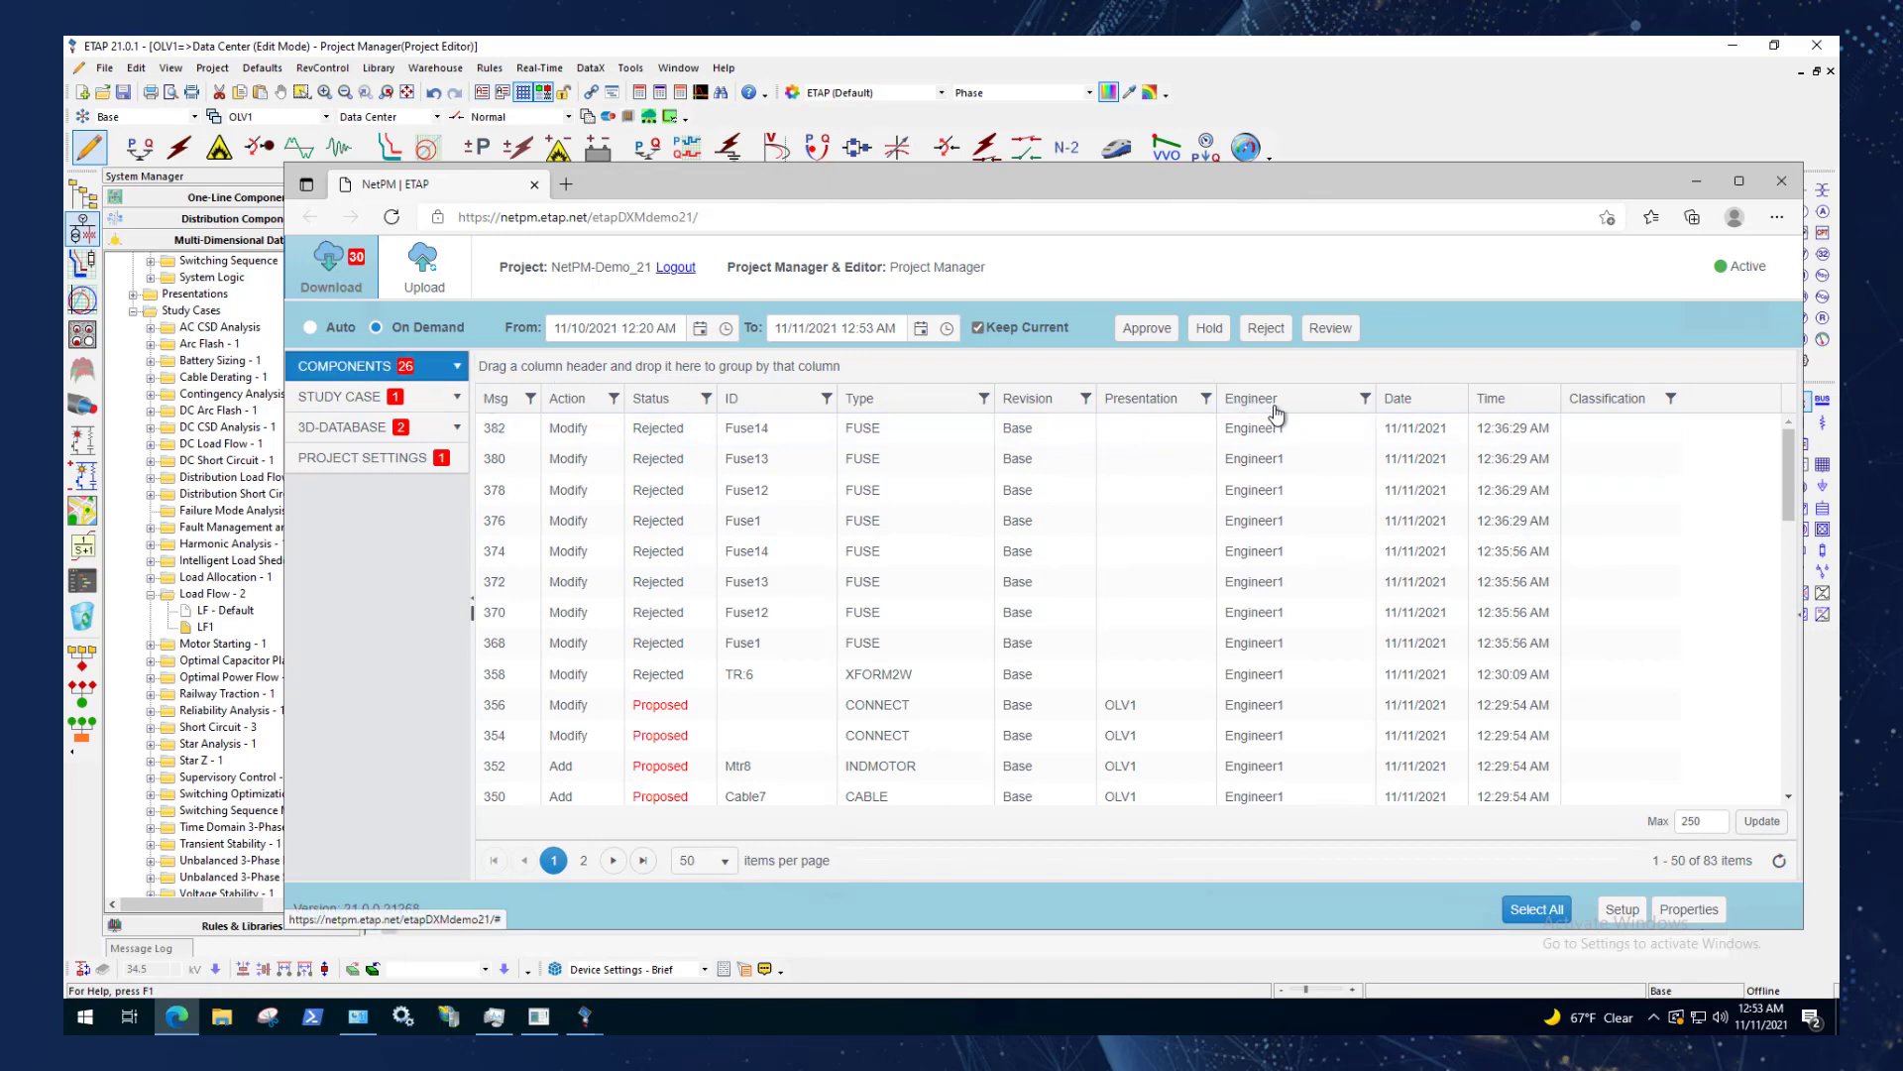
# Group the Components messages by Engineer and show 100 items per page.
pyautogui.moveTo(1277, 415); pyautogui.dragTo(1170, 367)
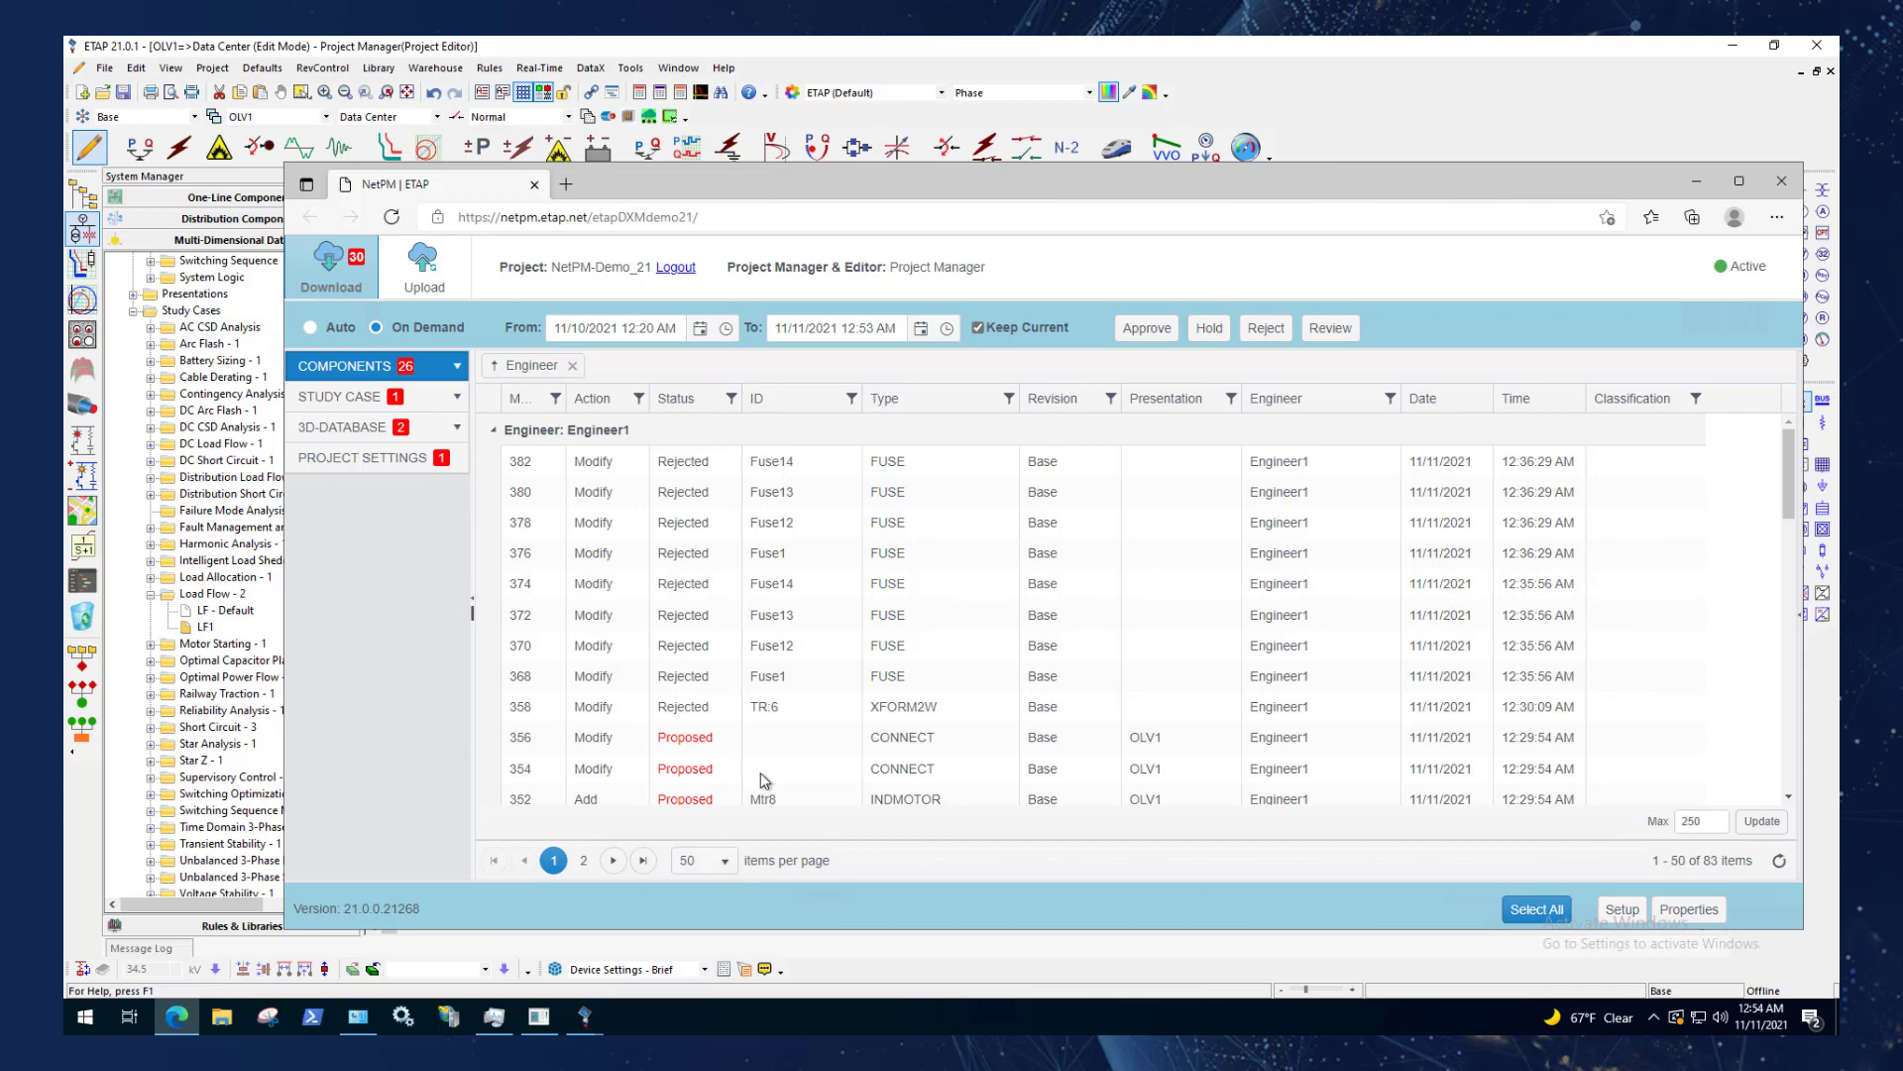
pyautogui.click(731, 873)
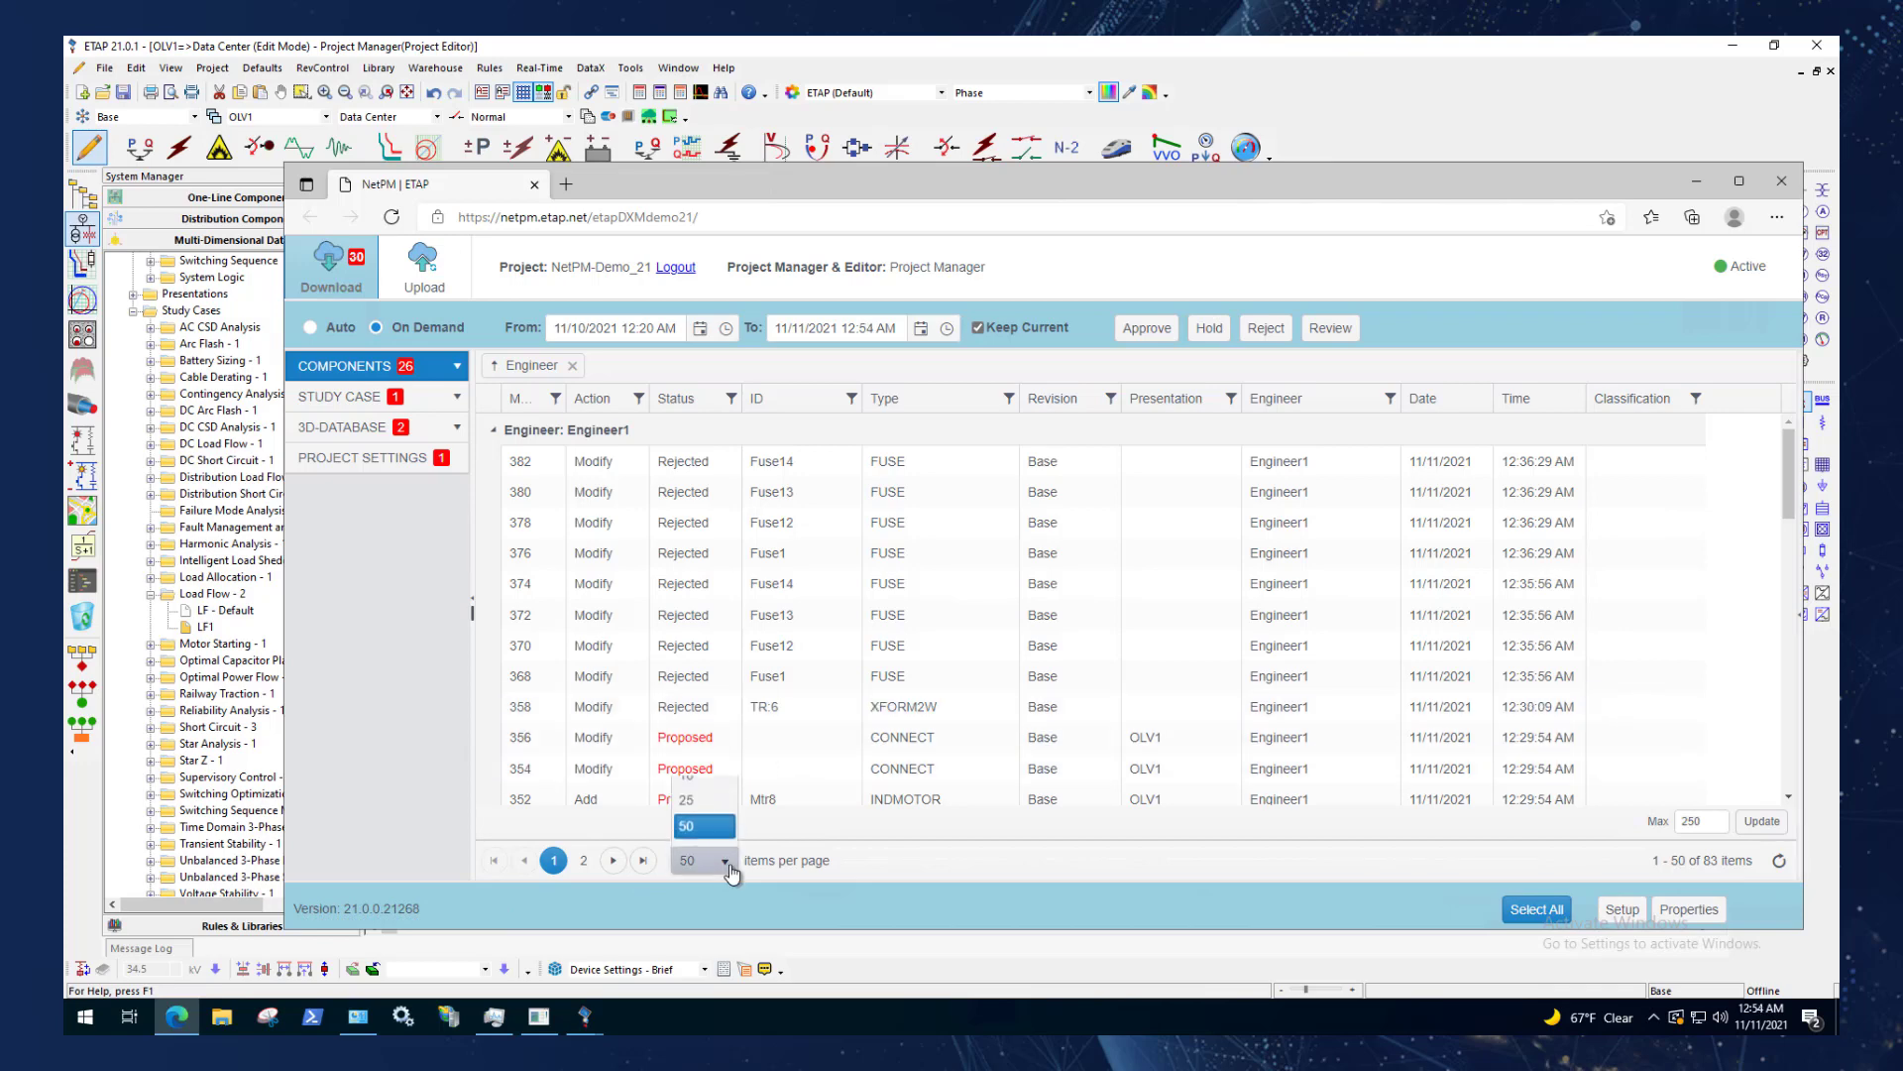
pyautogui.click(708, 835)
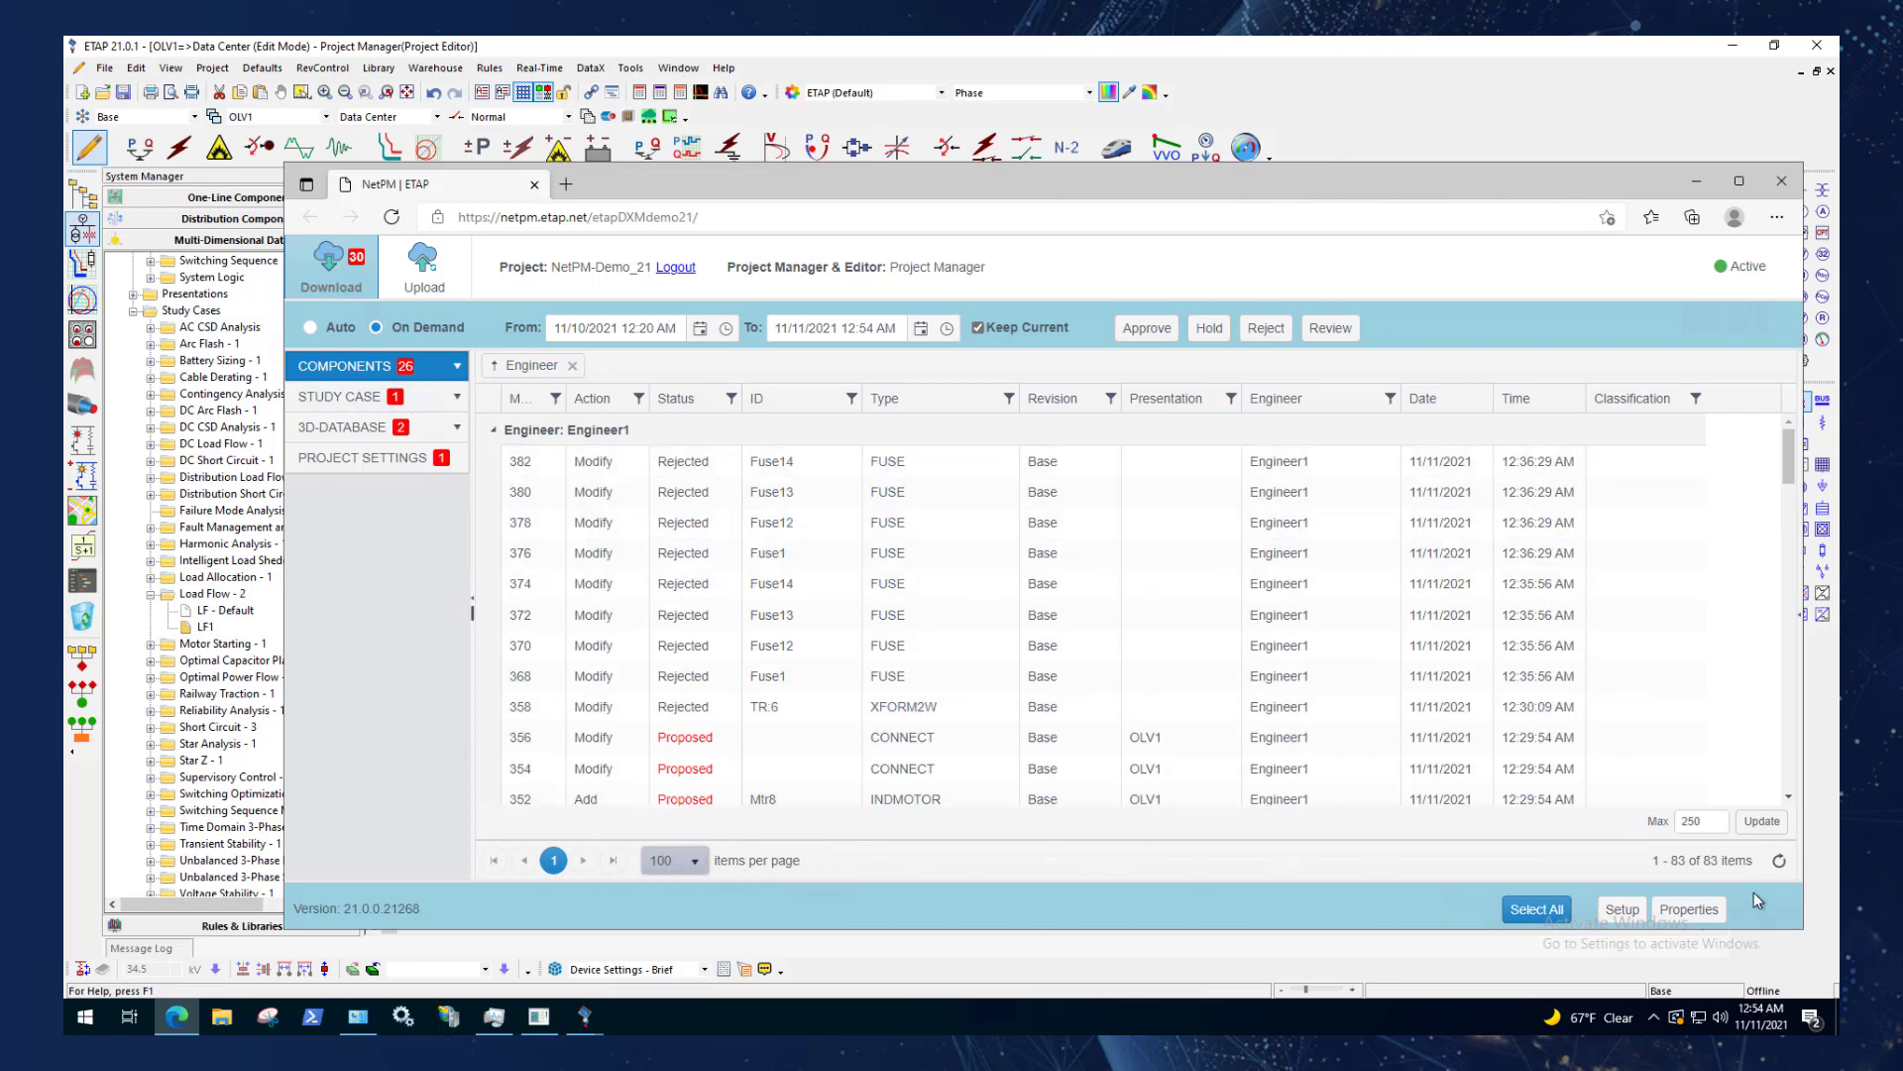
# Point out the maximum message count setting without changing it, and remove the Engineer grouping from the message list.
pyautogui.moveTo(1713, 822); pyautogui.dragTo(1631, 841)
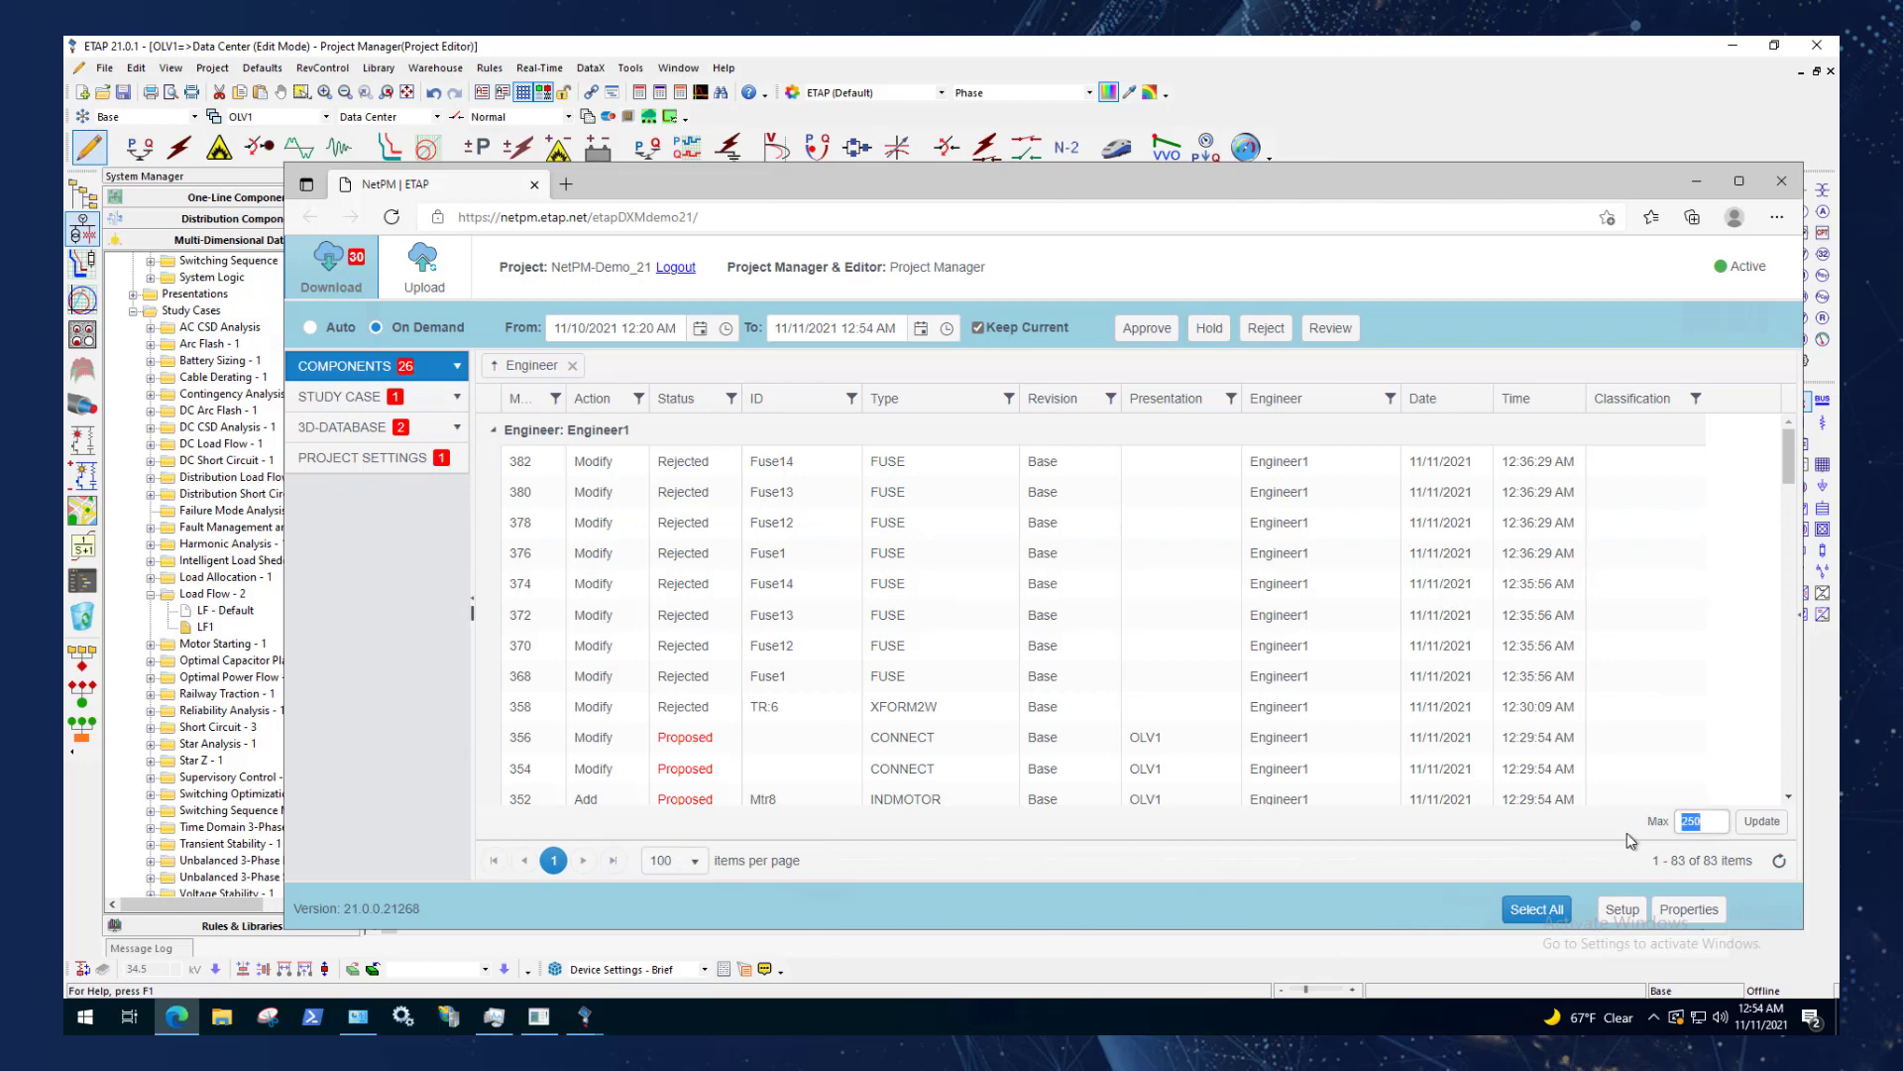
pyautogui.click(1710, 825)
pyautogui.click(573, 366)
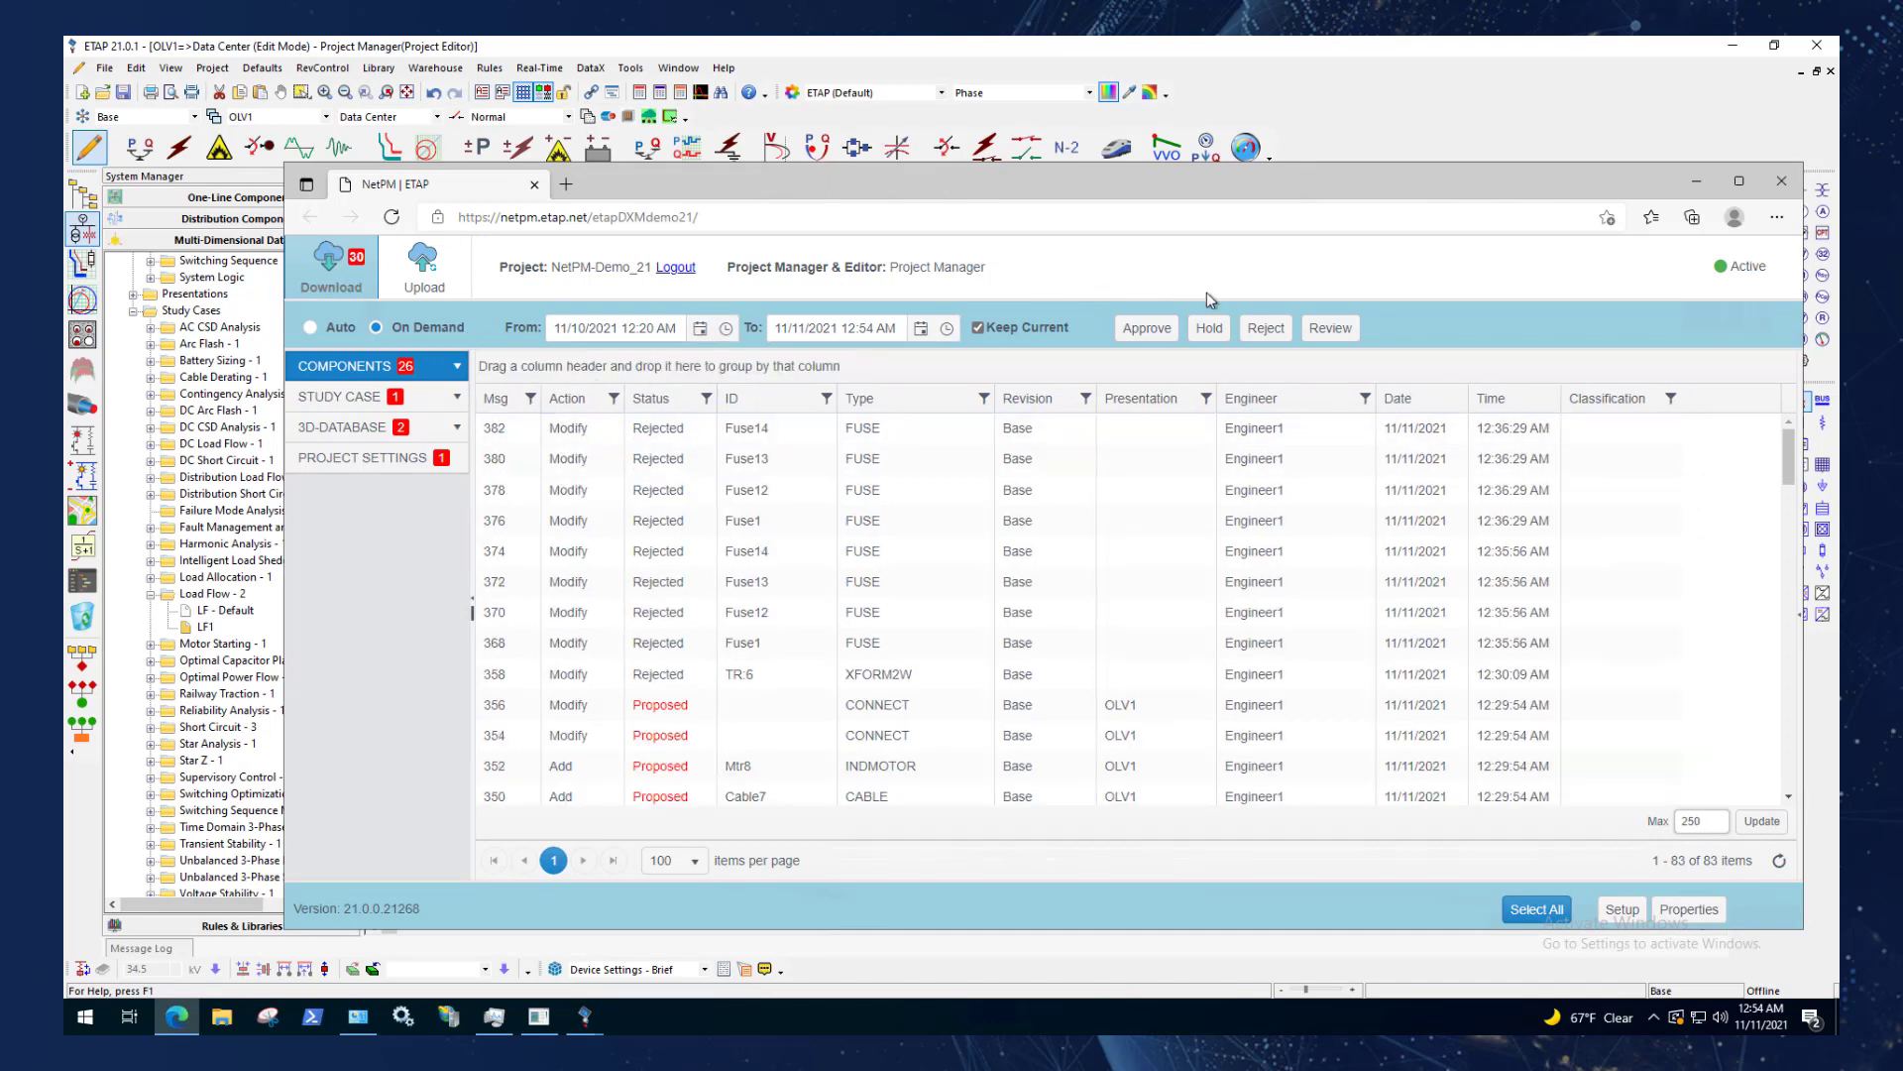
pyautogui.moveTo(805, 185); pyautogui.dragTo(739, 247)
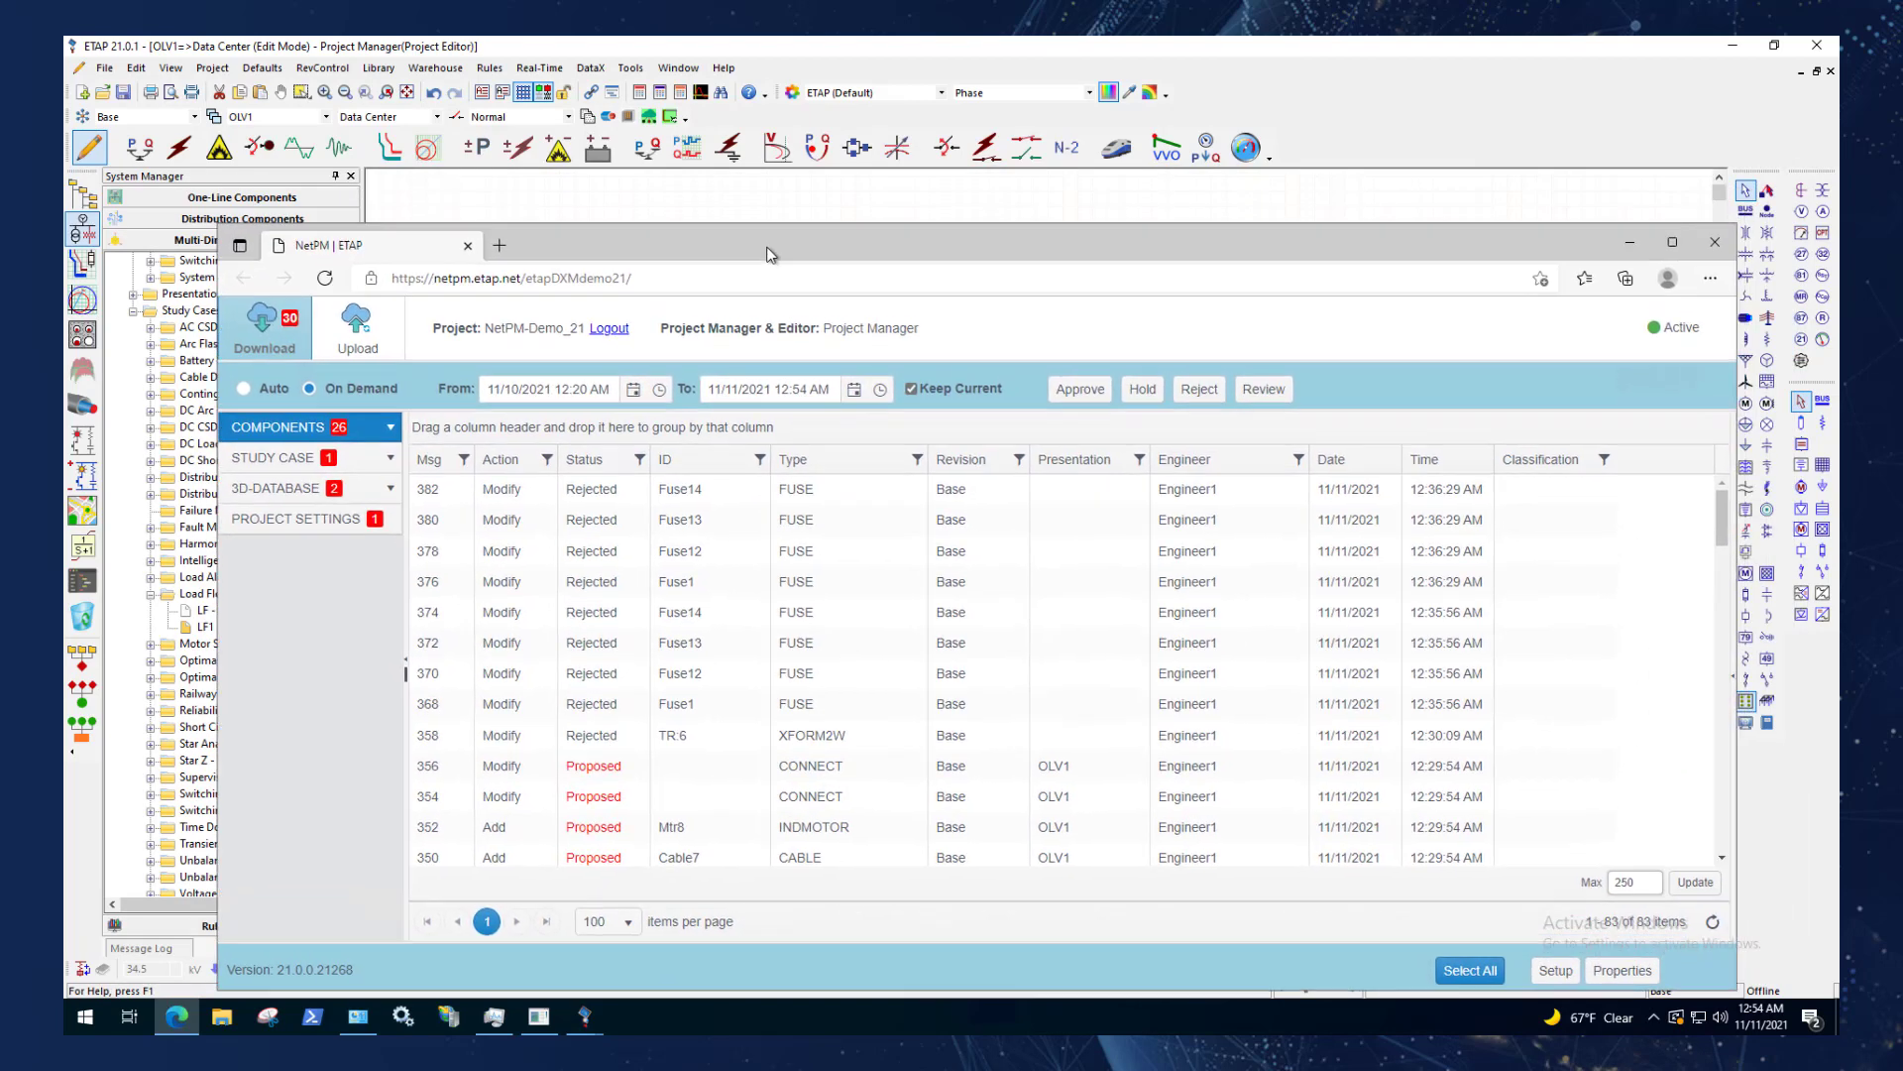
# Switch NetPM downloads from On Demand to Auto, processing all unprocessed changes, and move the browser window to check the one-line diagram.
pyautogui.click(261, 393)
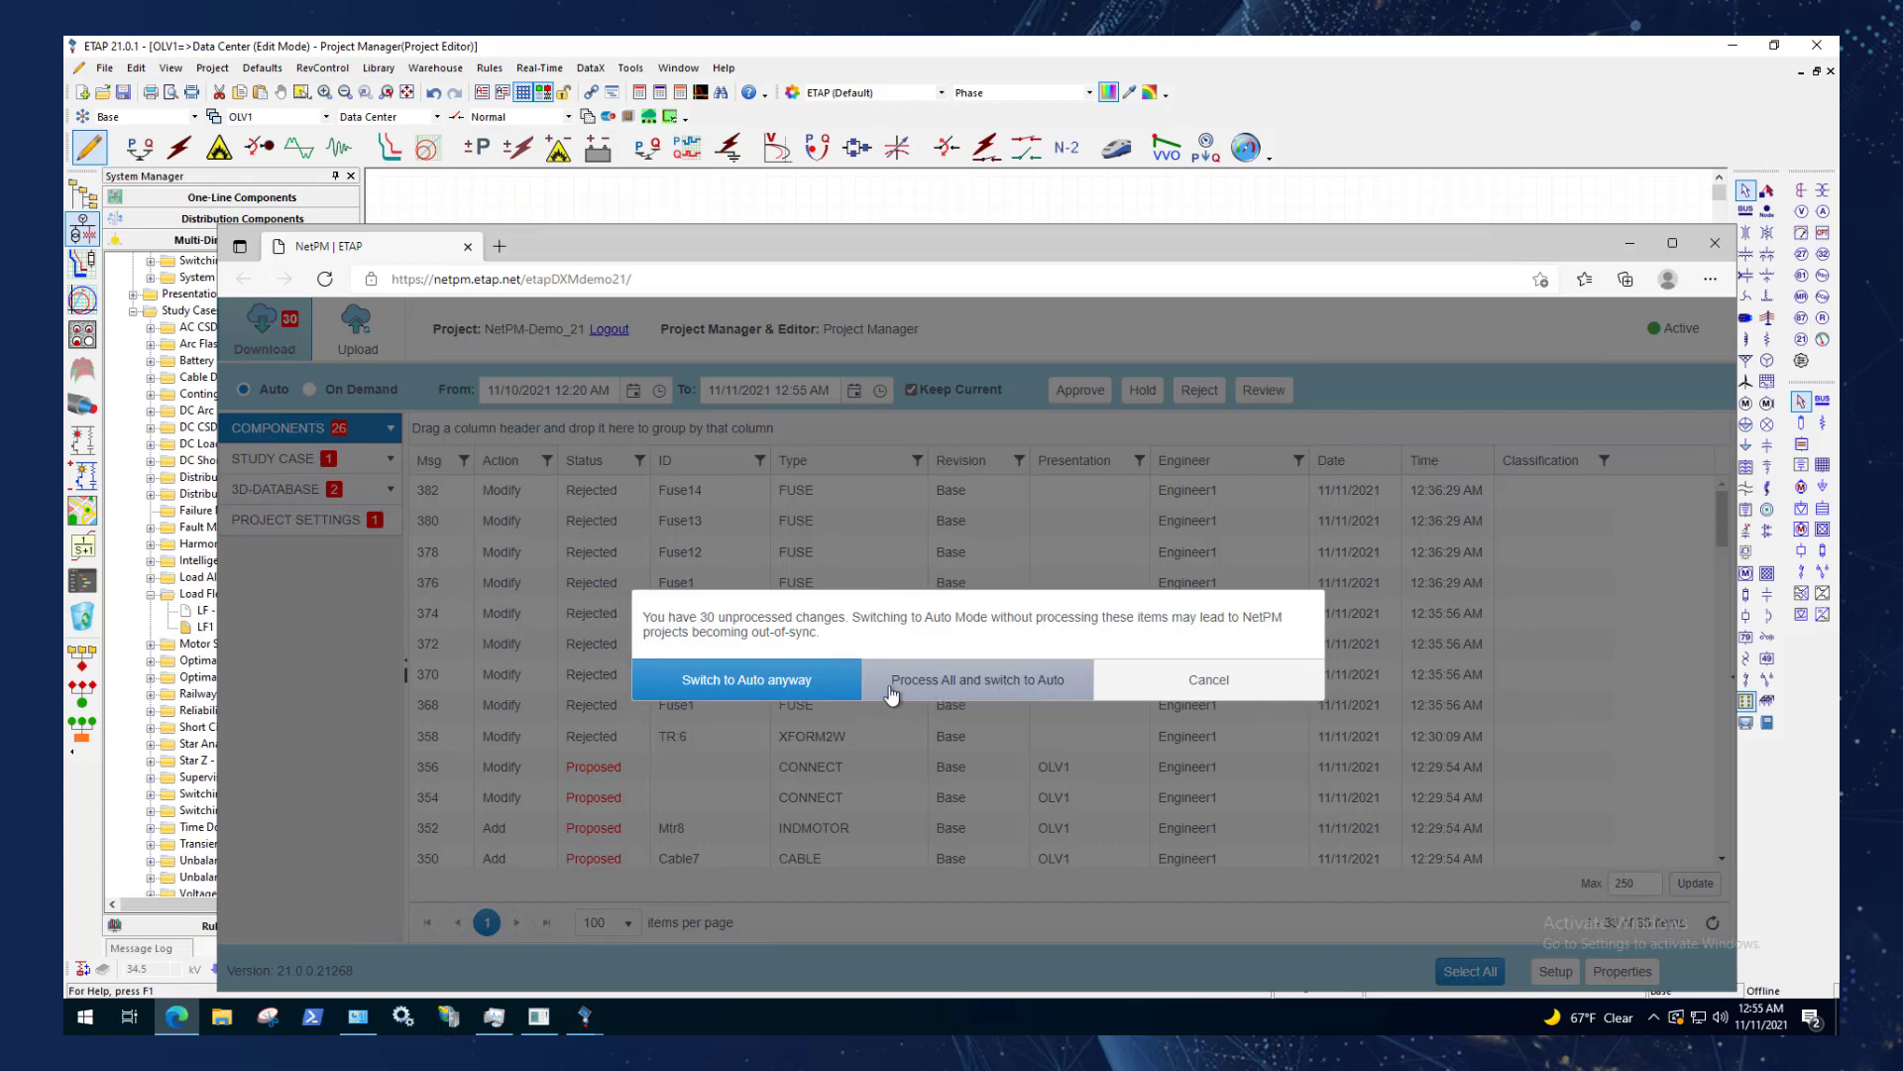
pyautogui.click(996, 692)
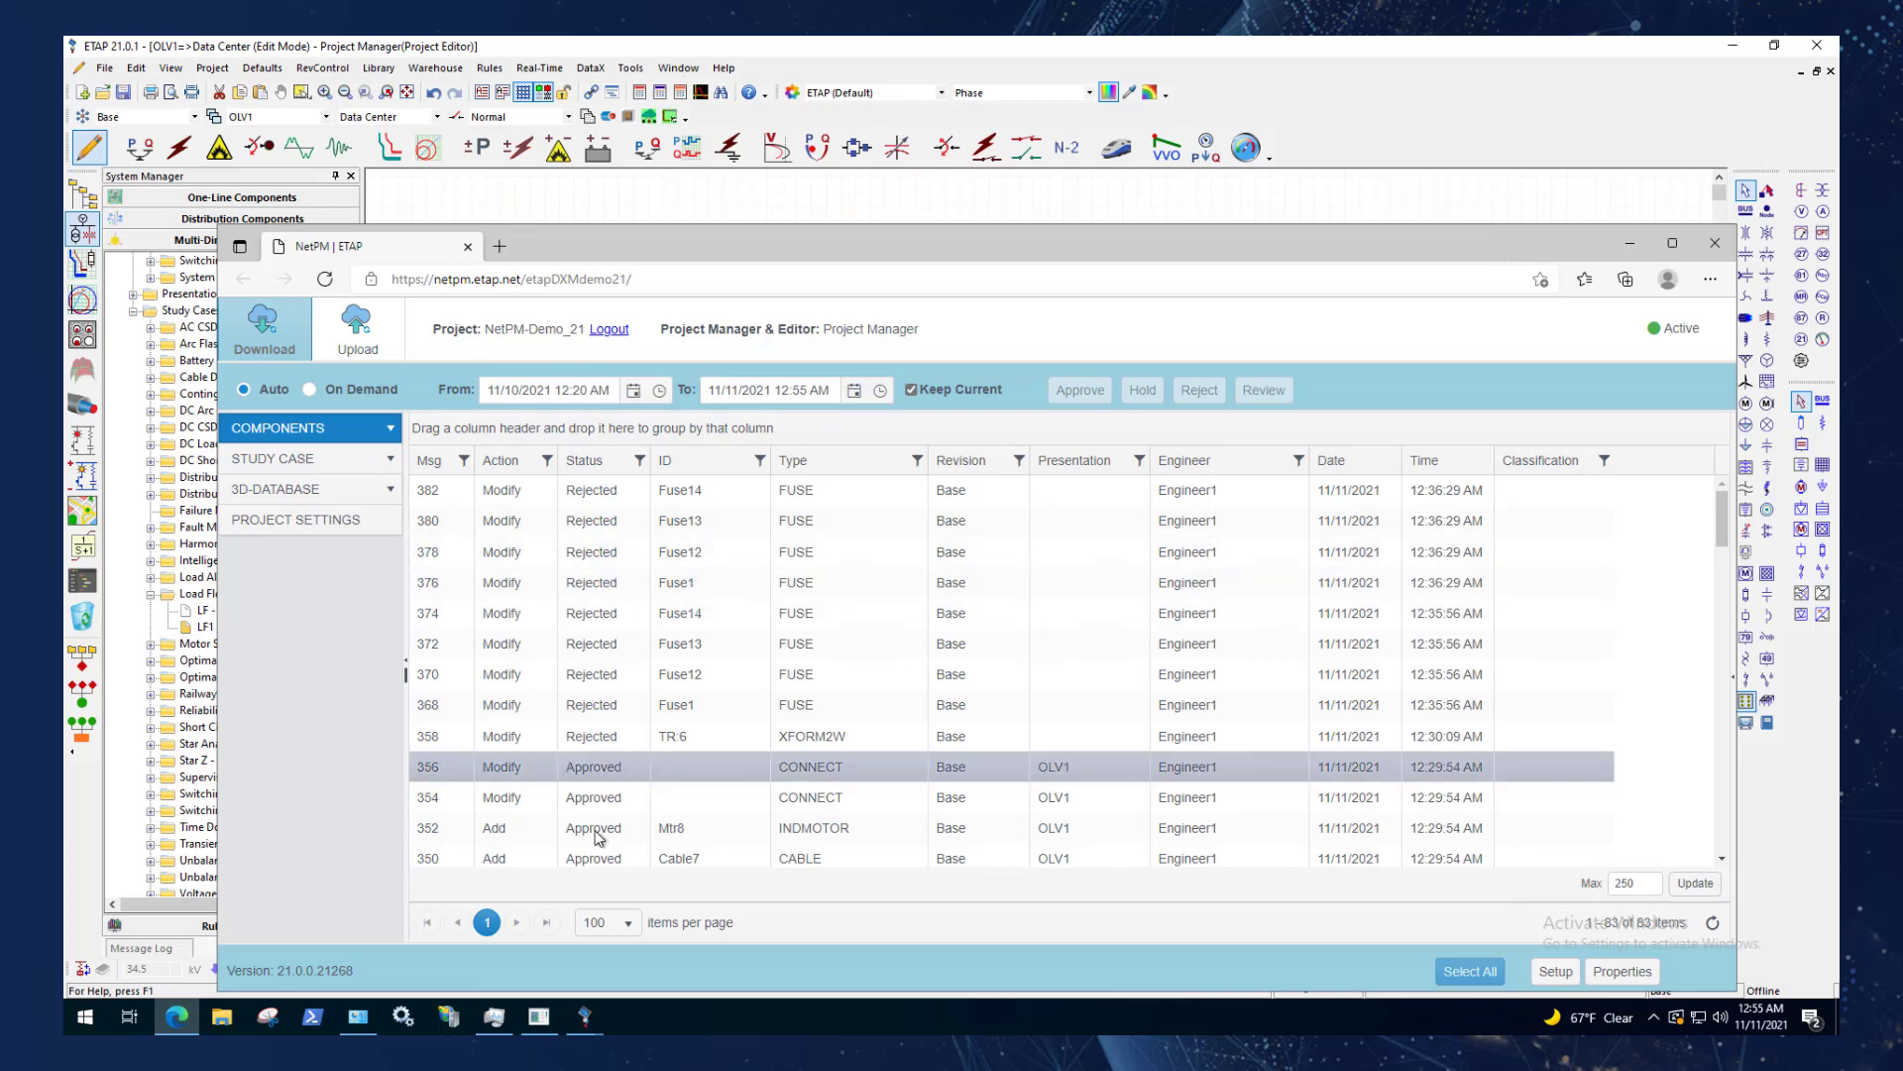
pyautogui.moveTo(883, 236); pyautogui.dragTo(1179, 214)
pyautogui.scroll(2, 213, 555)
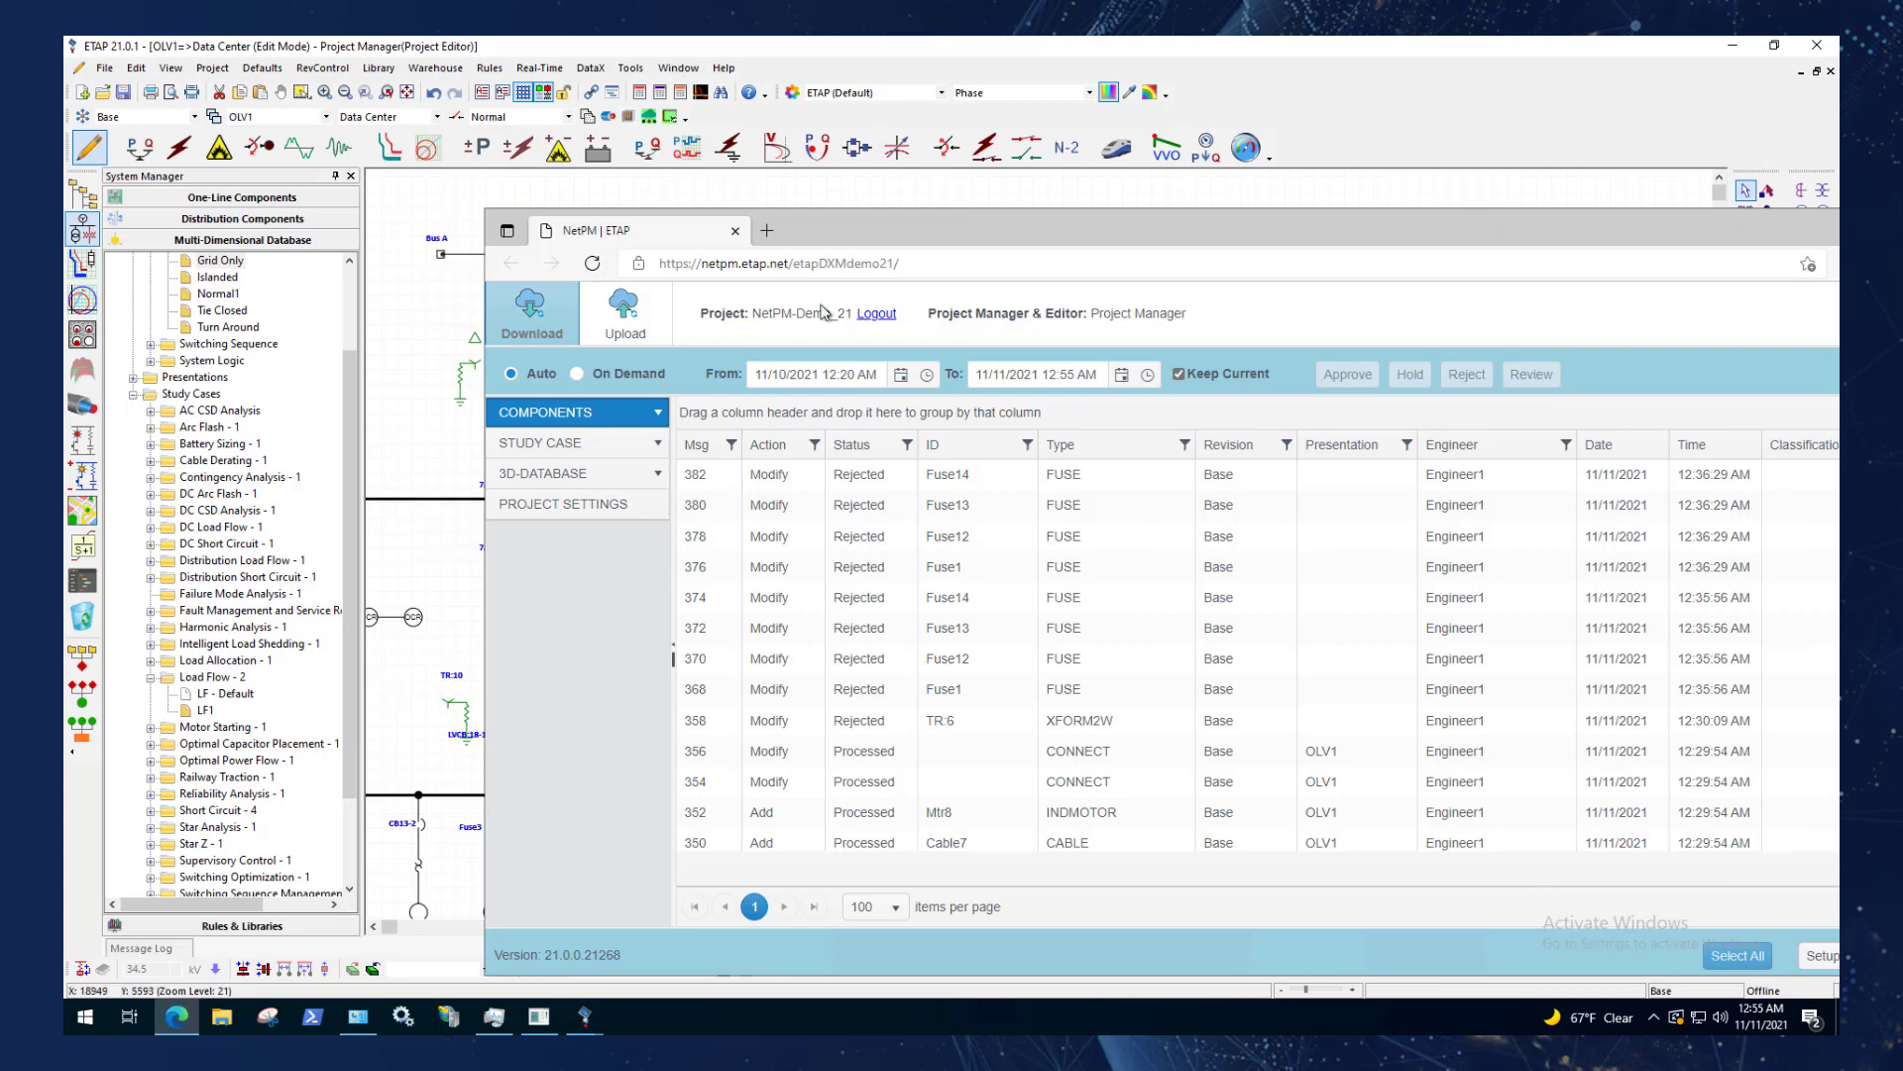
pyautogui.moveTo(812, 223); pyautogui.dragTo(533, 383)
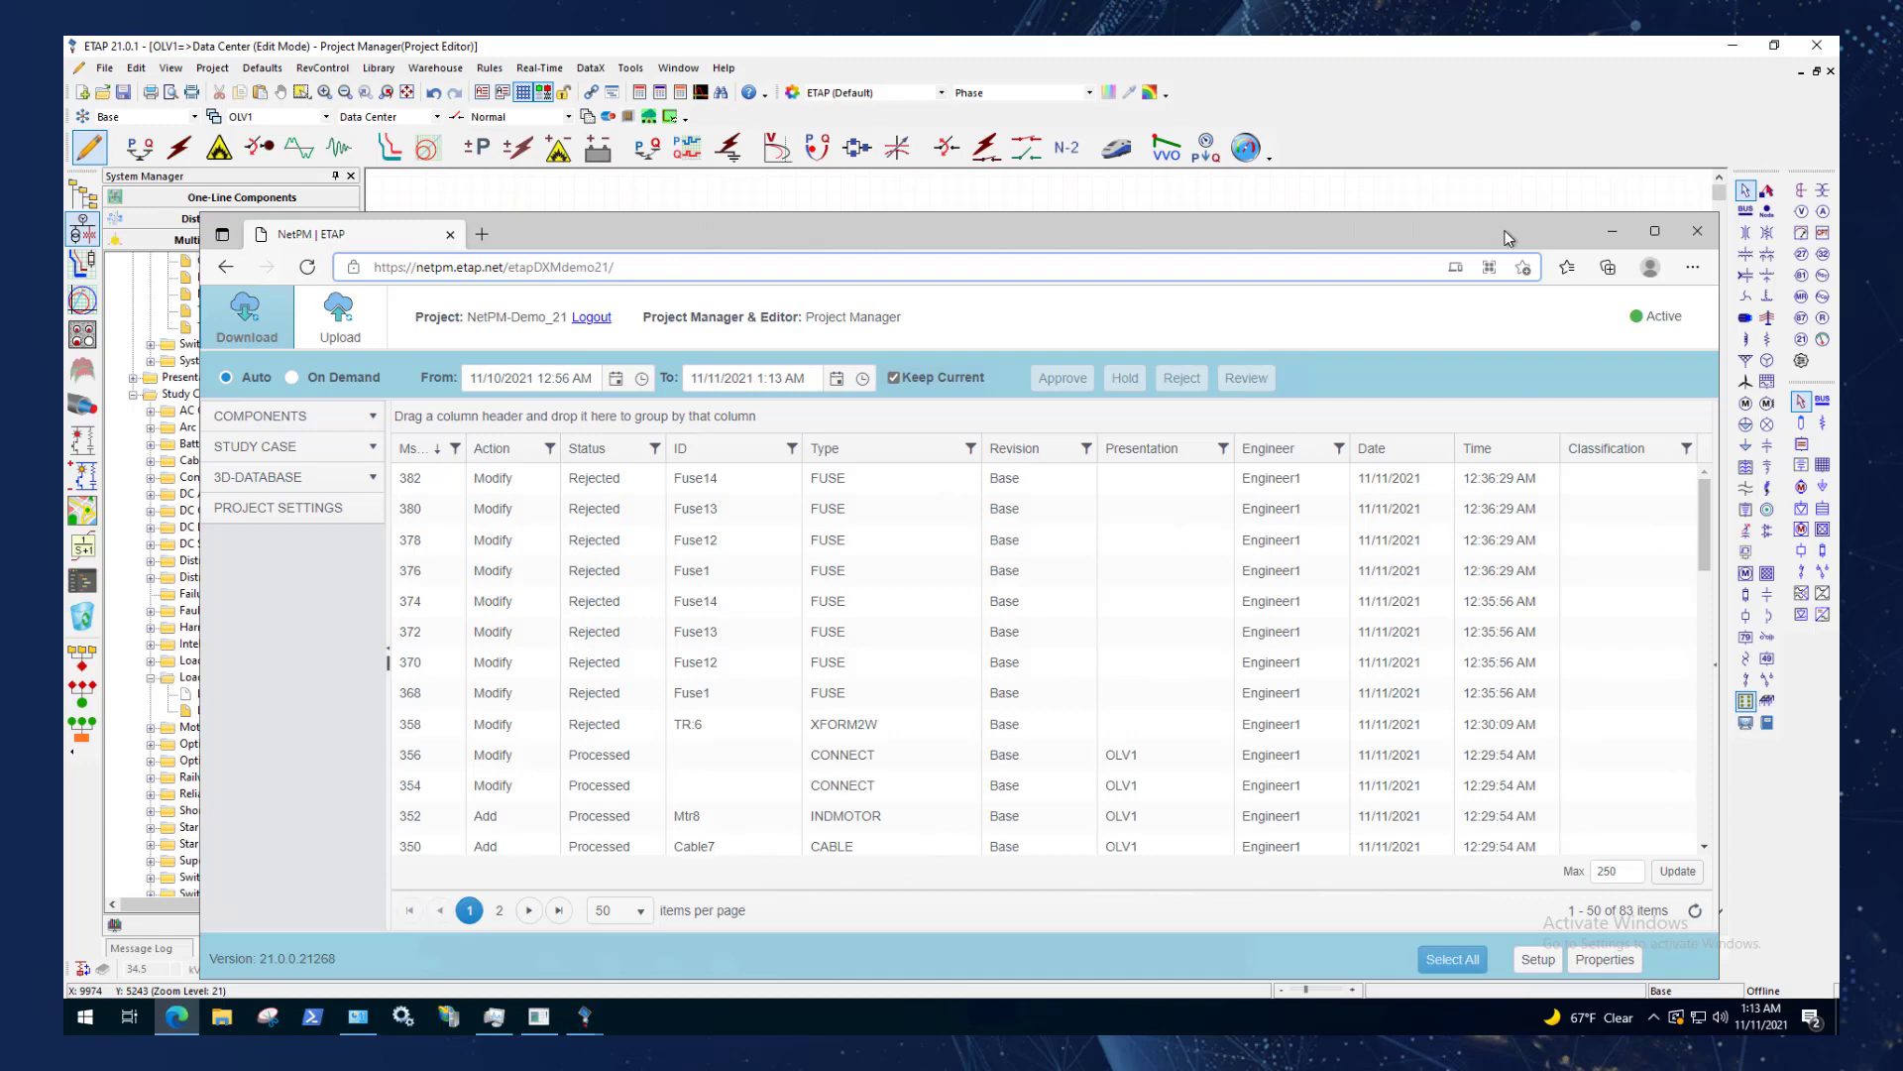
# Return to the Data Center one-line, open the Revert Data history for transformer TR:6 and compare version 13 with the current data.
pyautogui.click(554, 178)
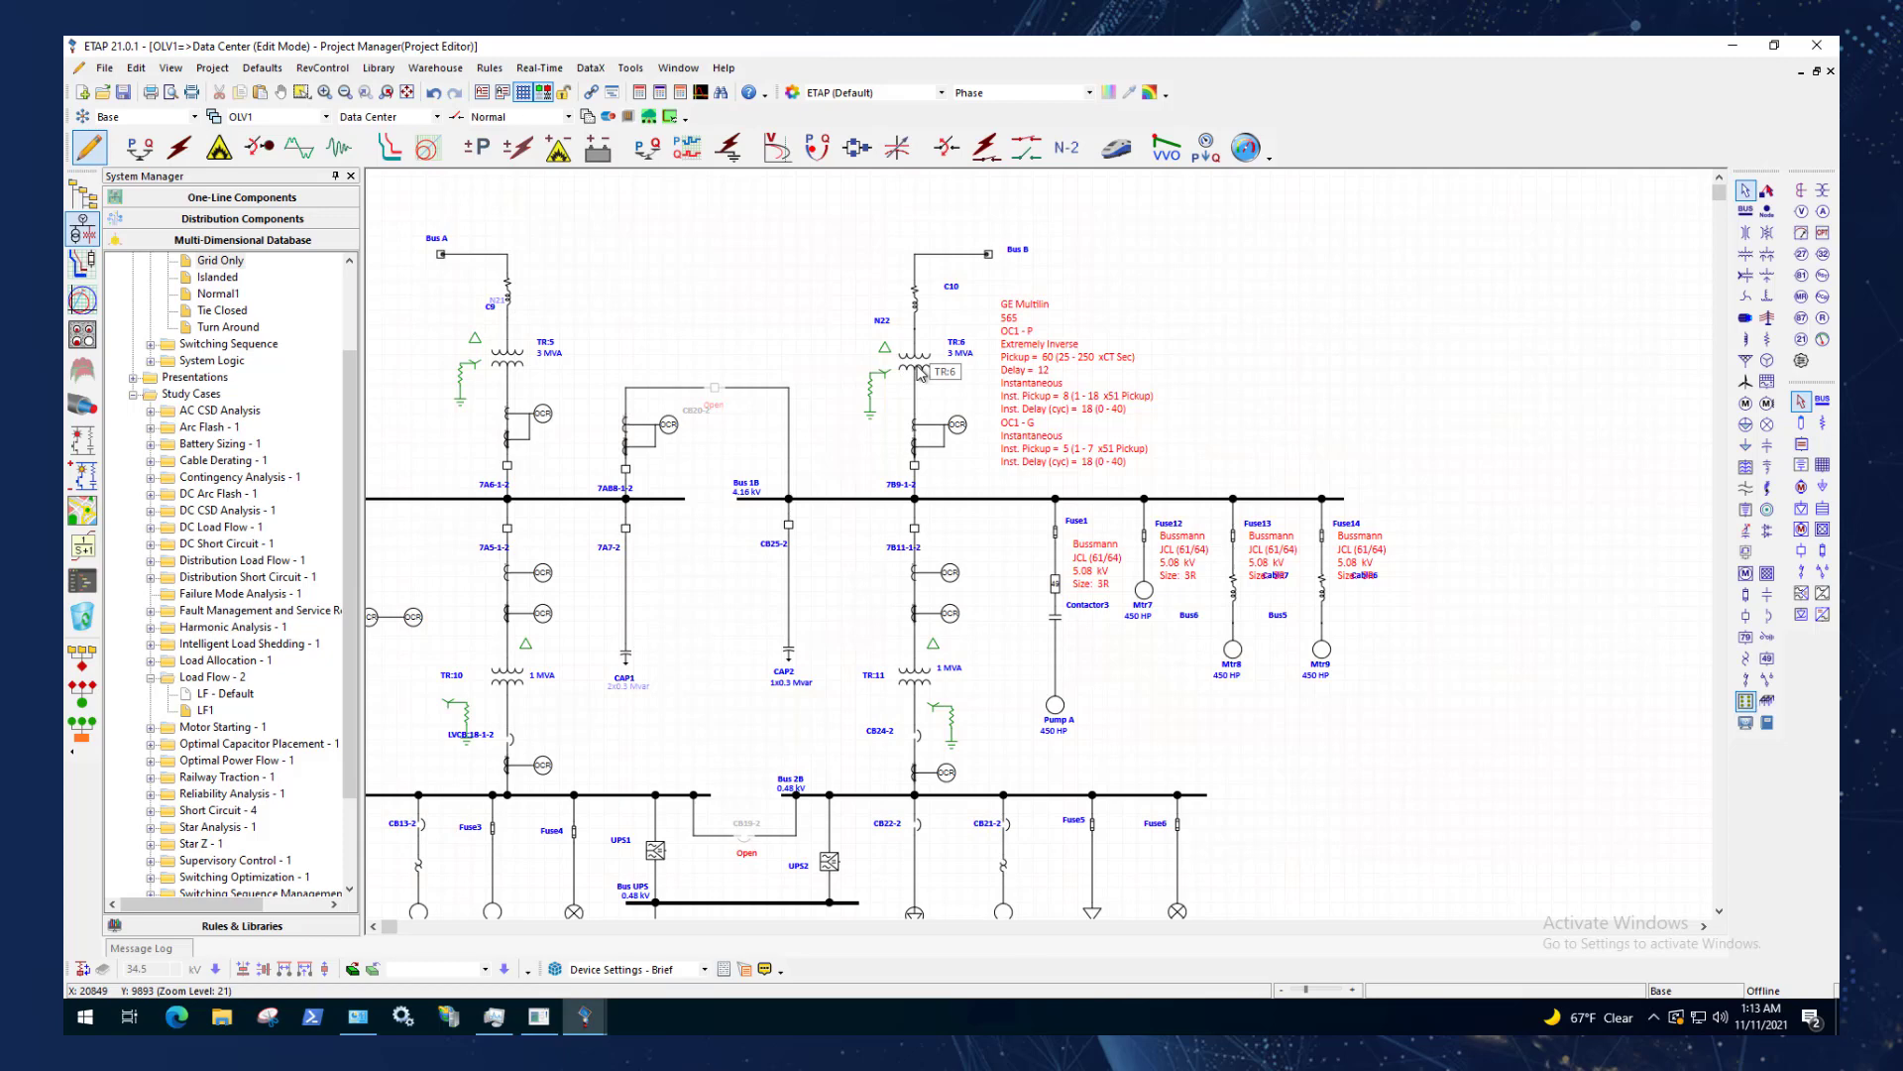
pyautogui.rightClick(921, 373)
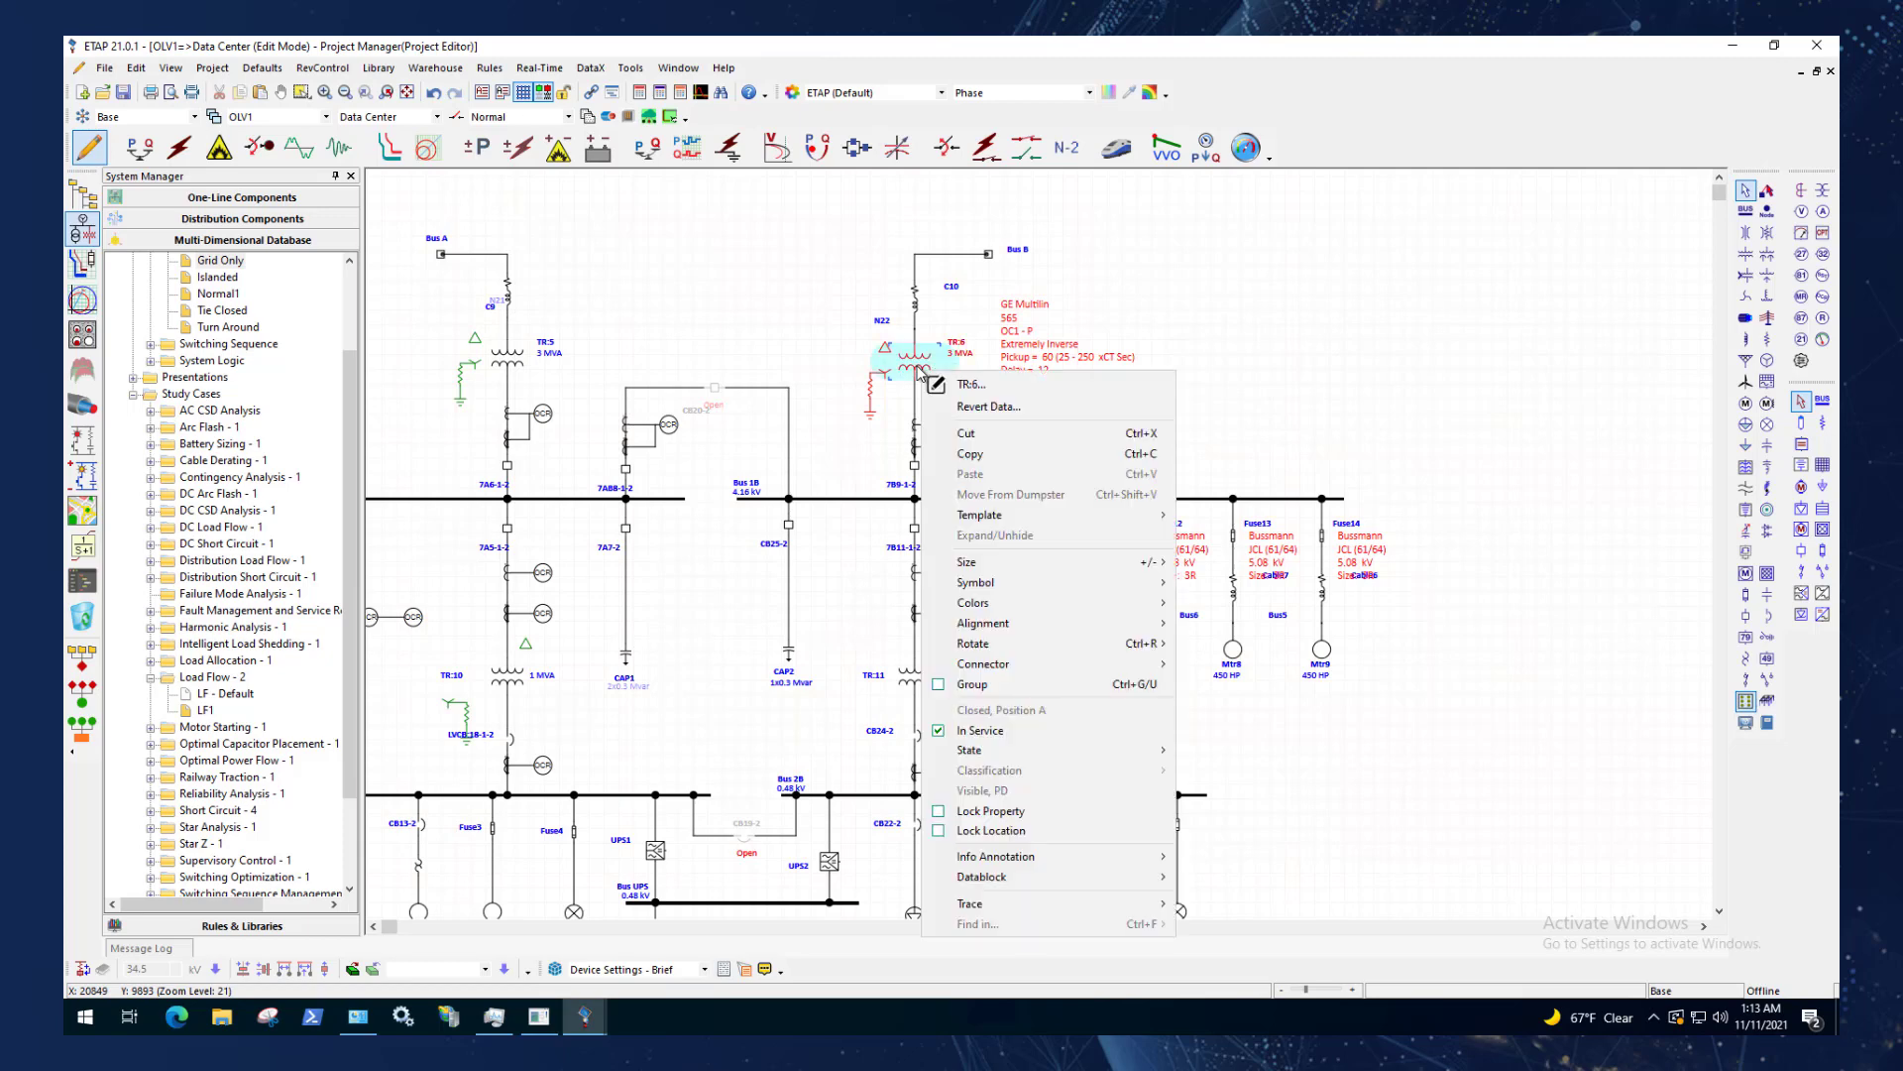
pyautogui.click(1016, 417)
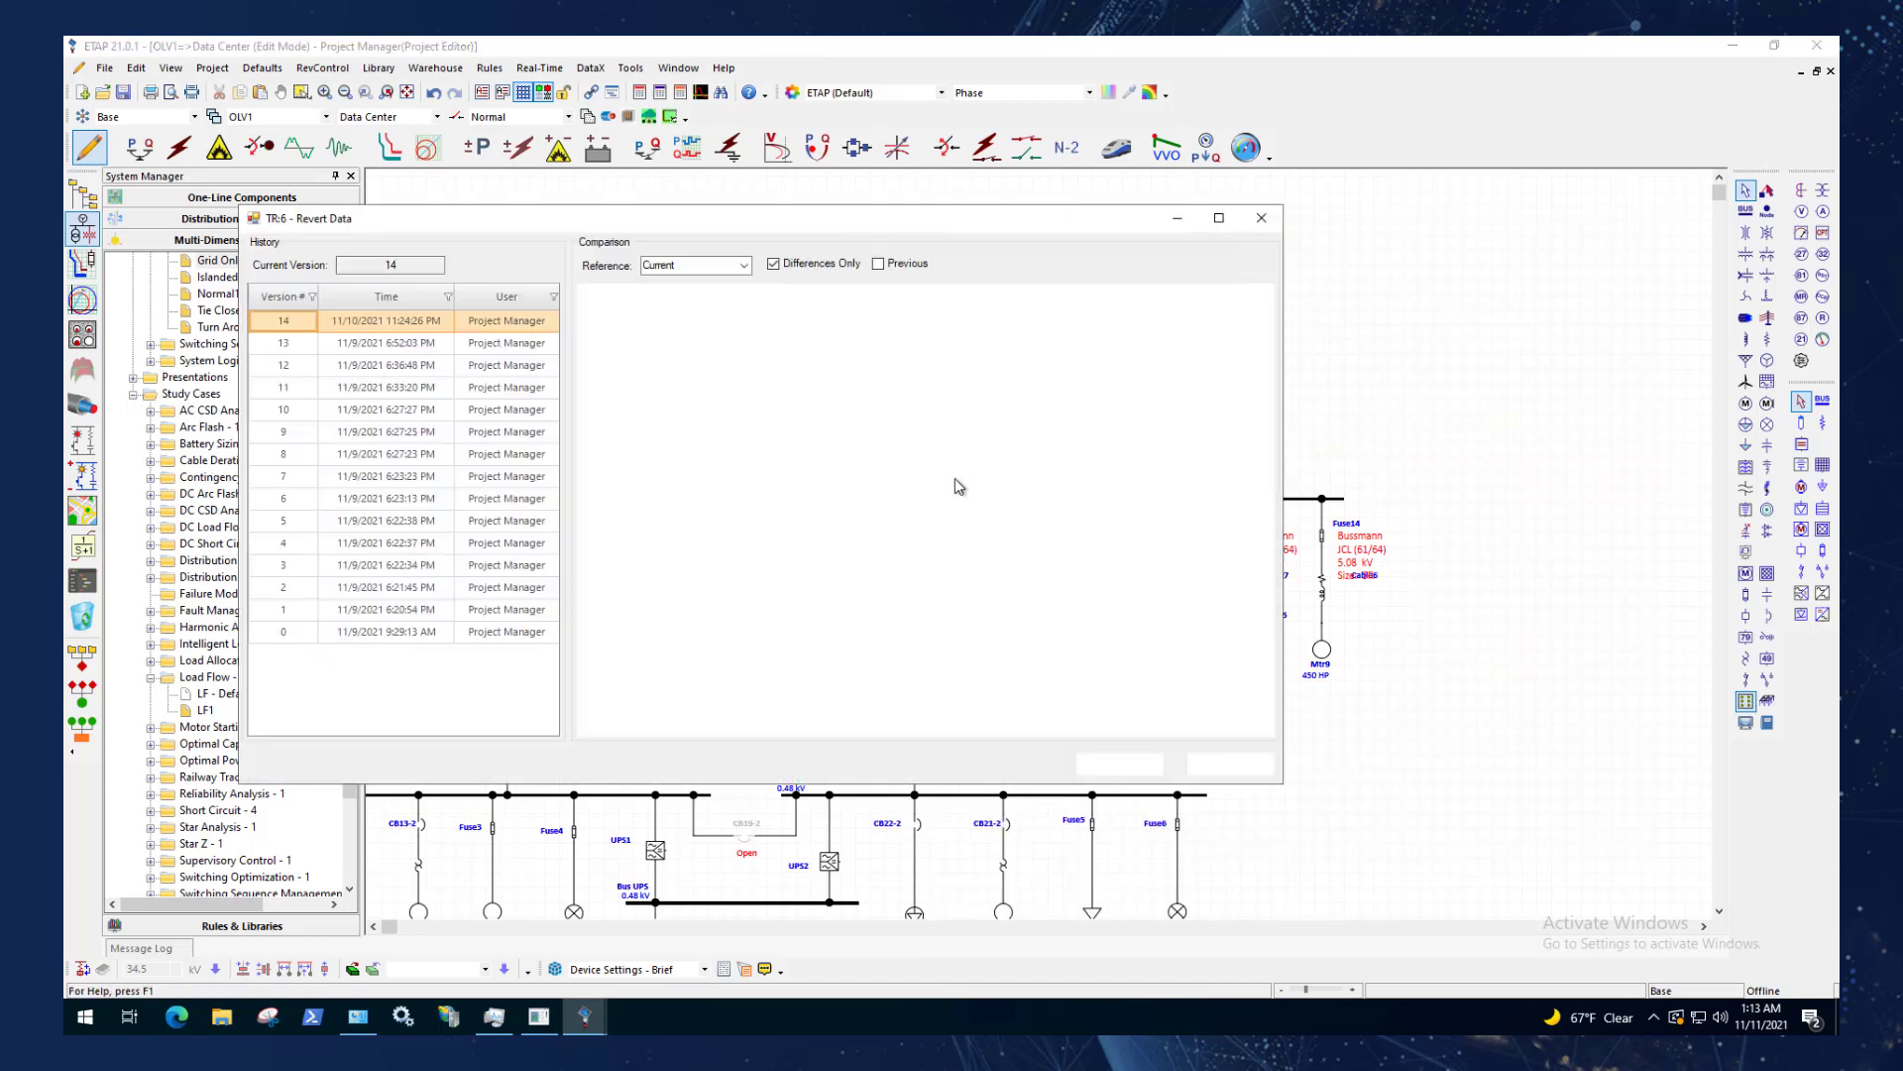
pyautogui.moveTo(886, 217); pyautogui.dragTo(1375, 430)
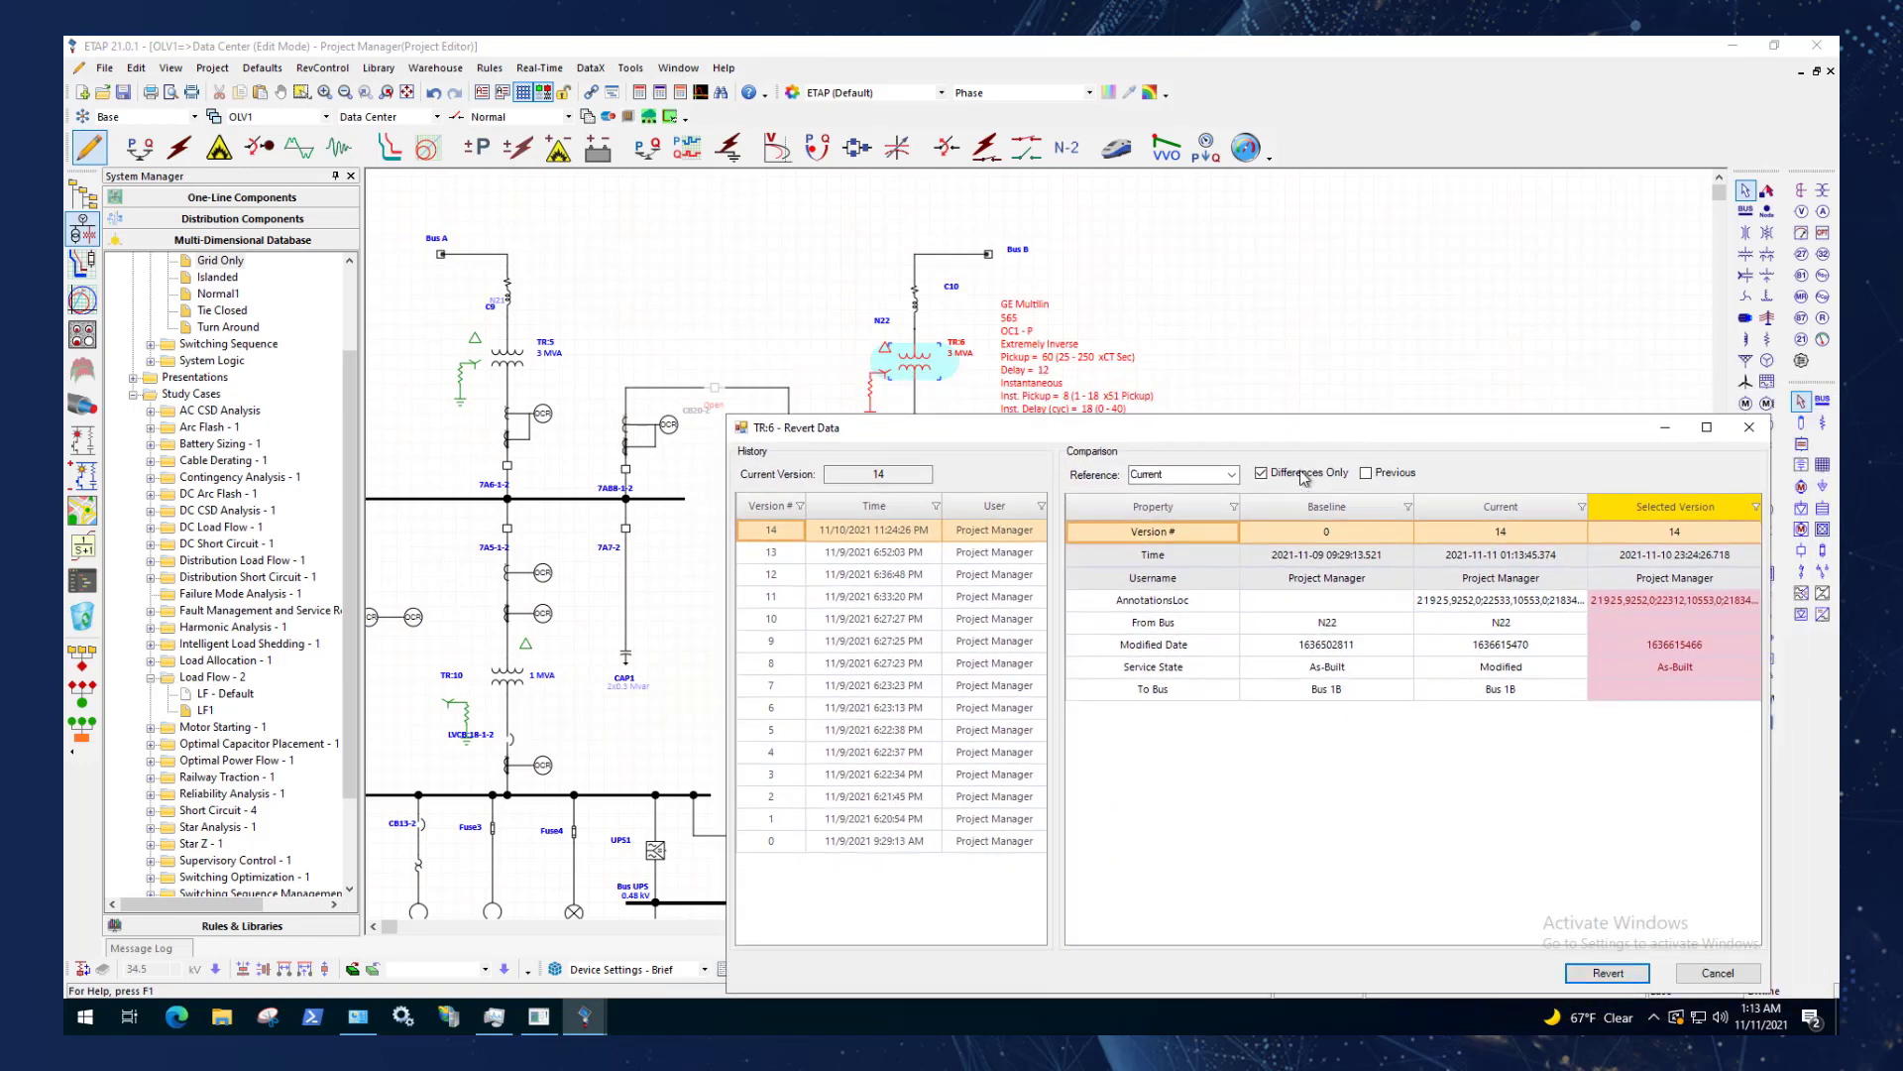
pyautogui.click(892, 557)
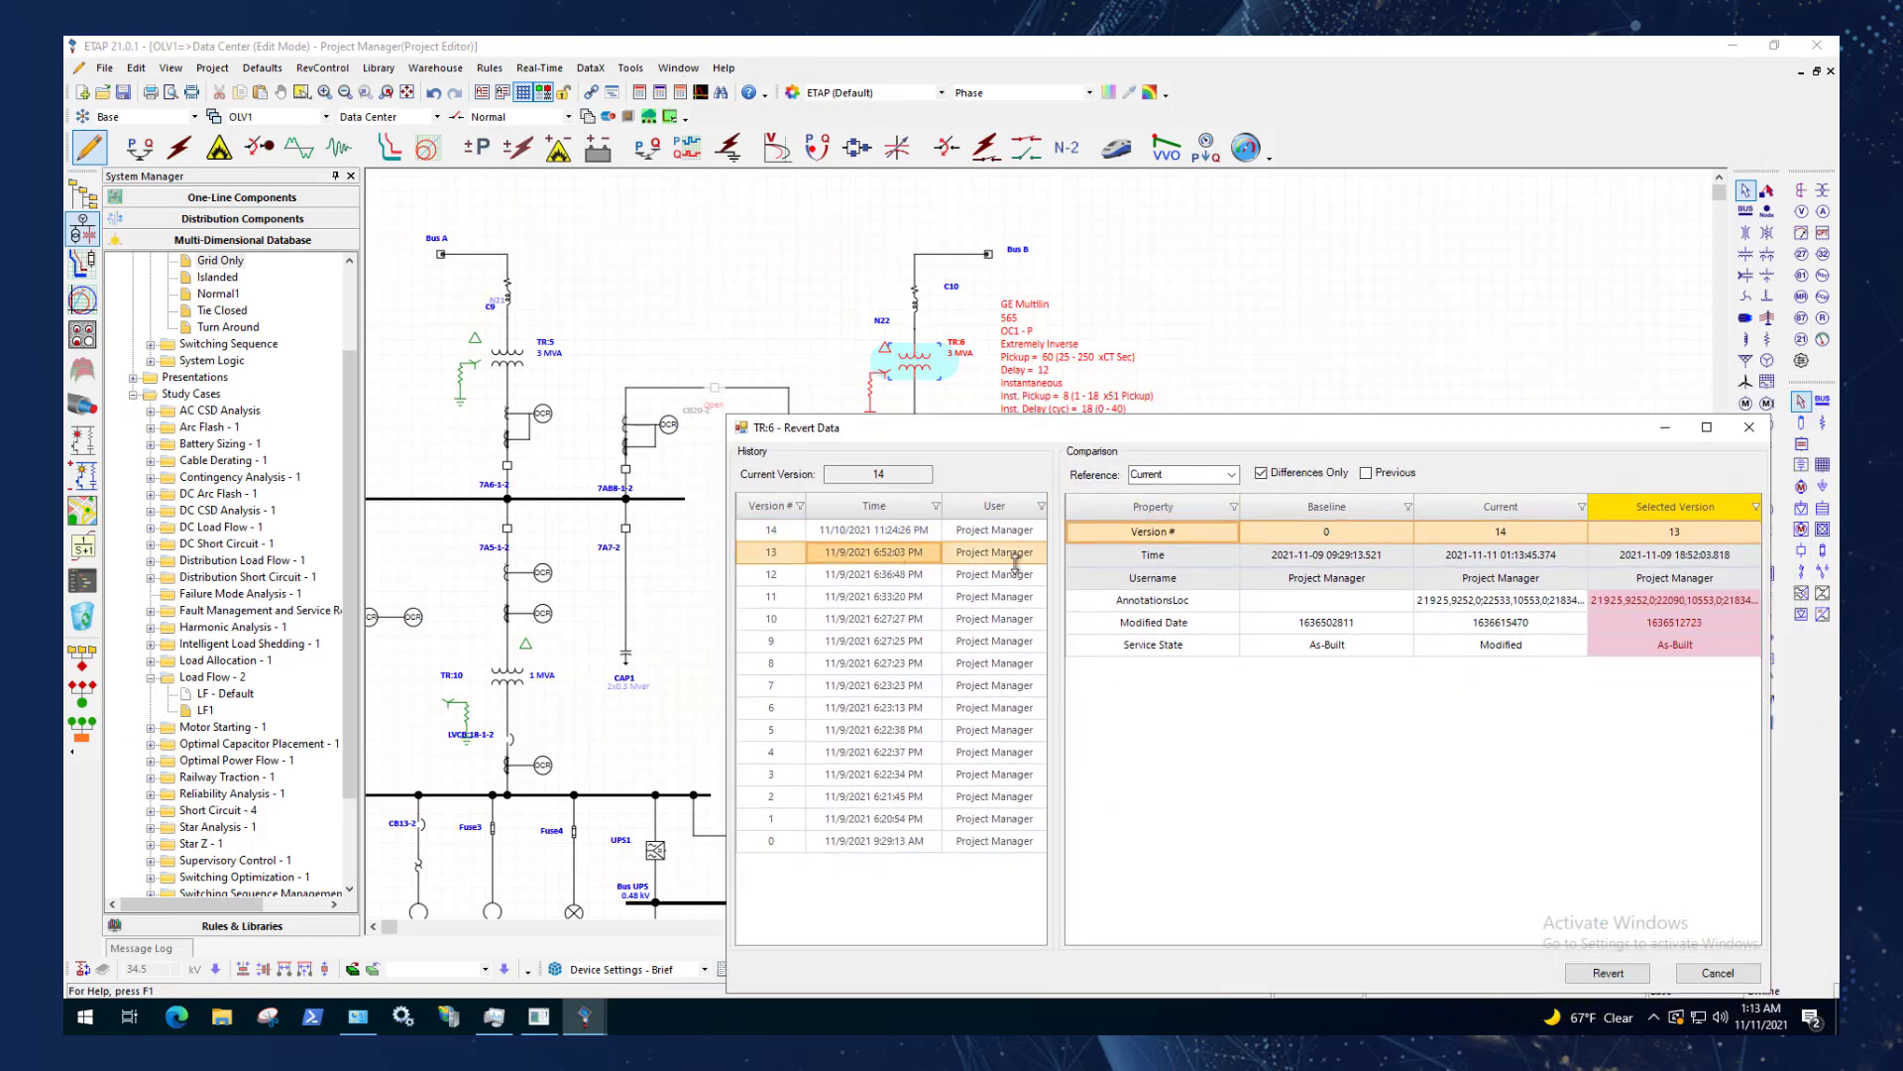
# Revert transformer TR:6's property data to version 12.
pyautogui.click(915, 579)
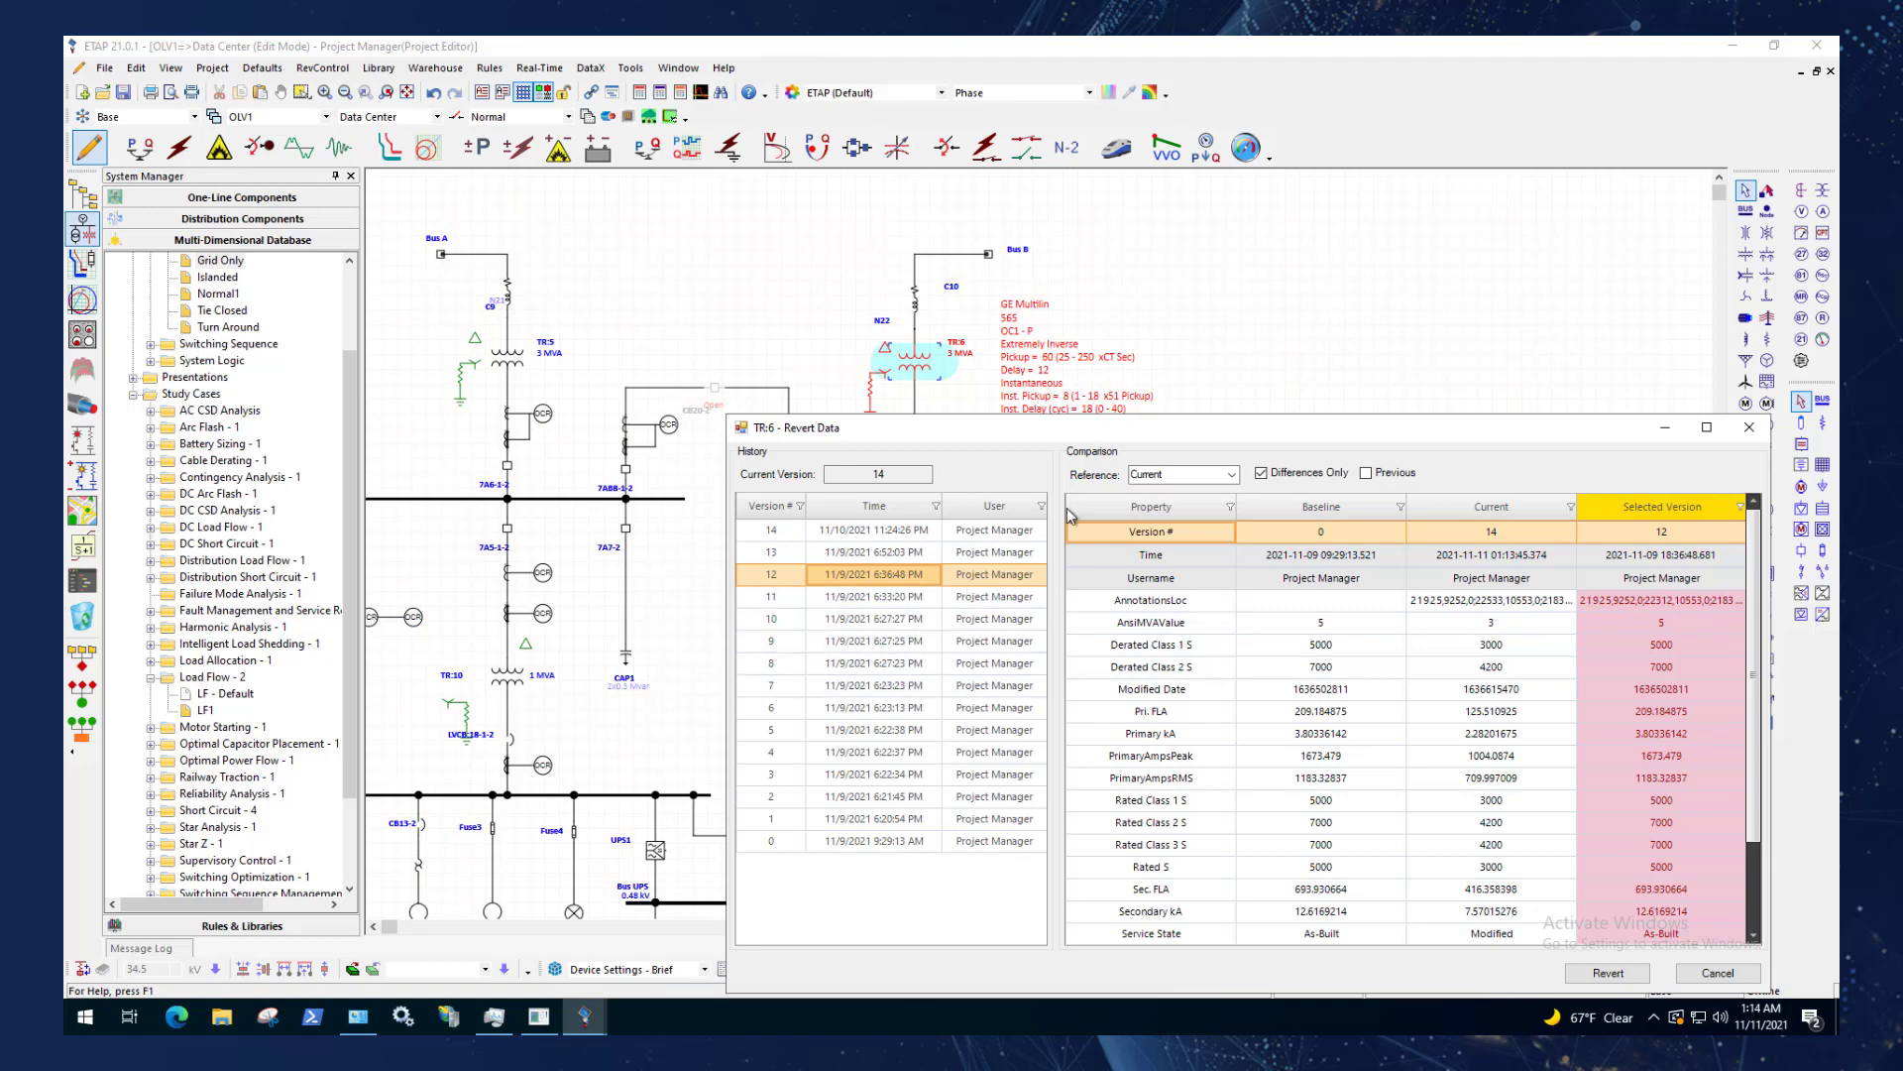
pyautogui.moveTo(1106, 436); pyautogui.dragTo(1090, 414)
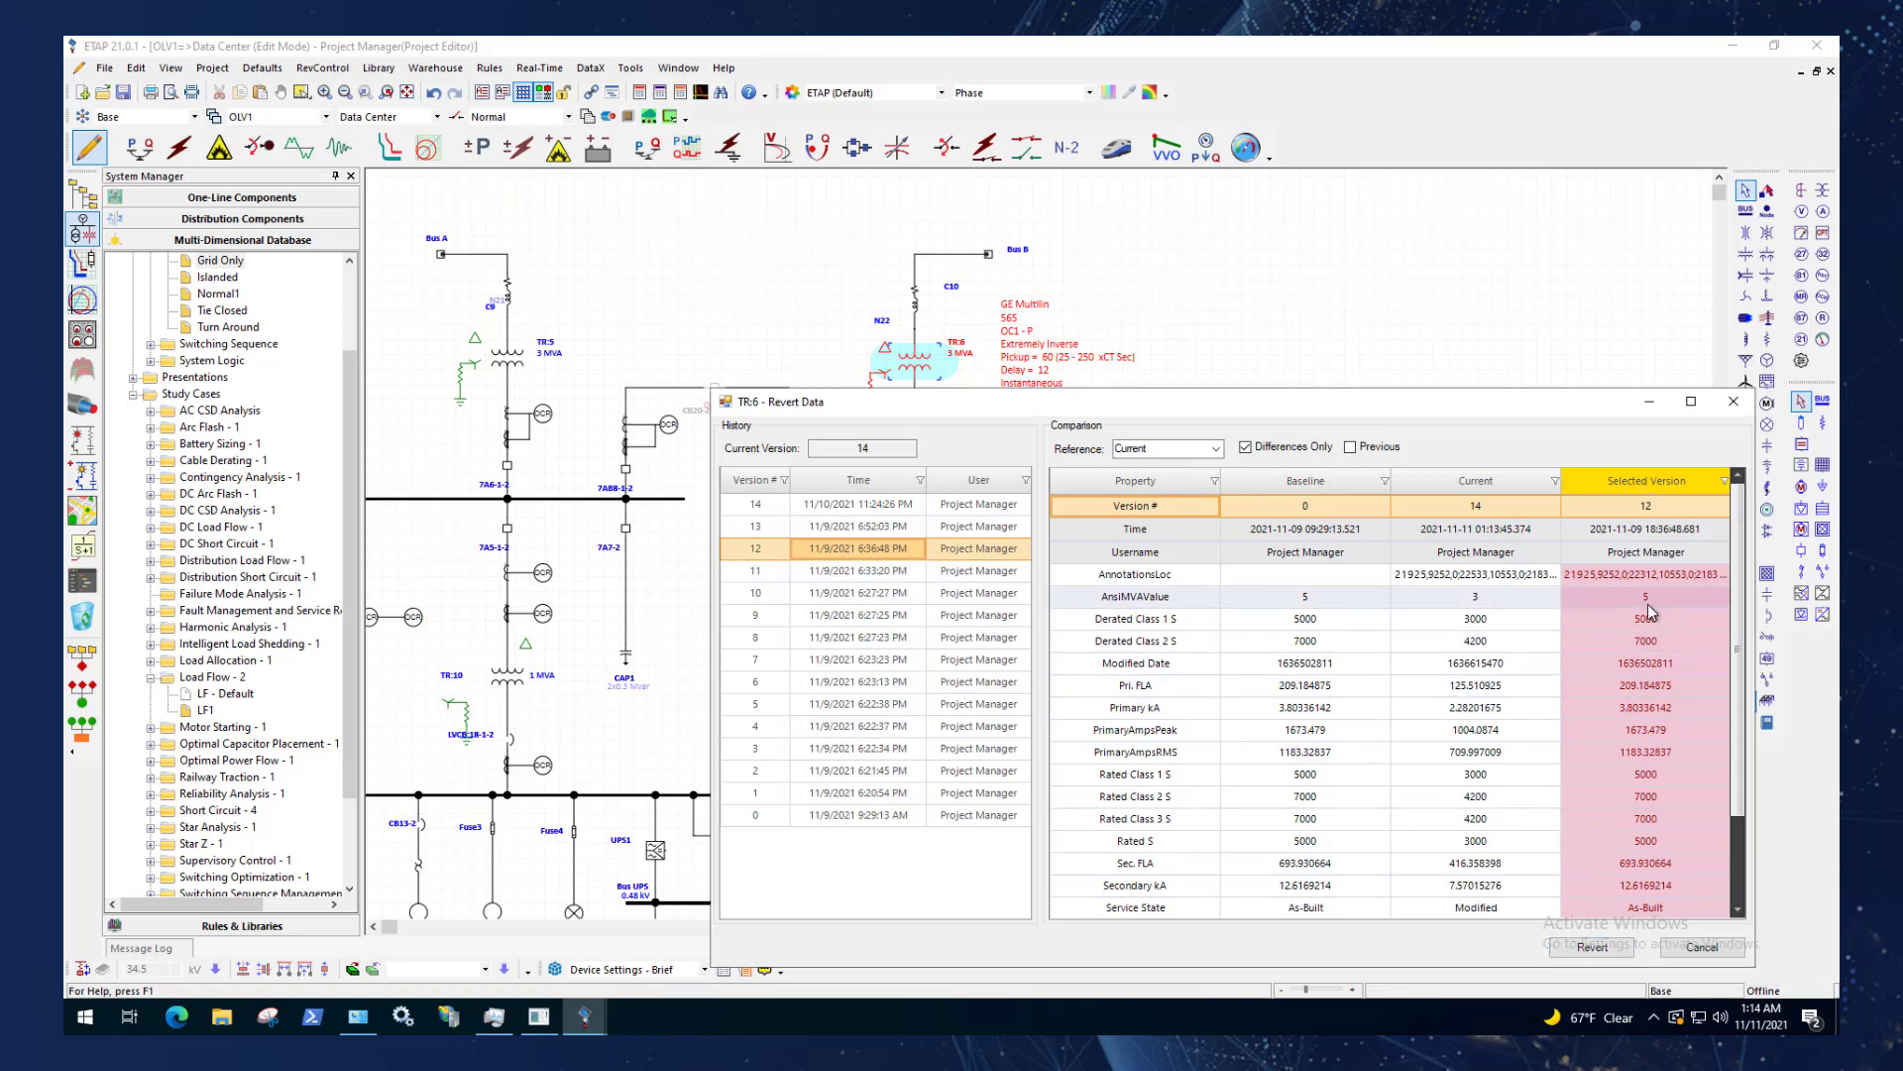
pyautogui.click(1611, 949)
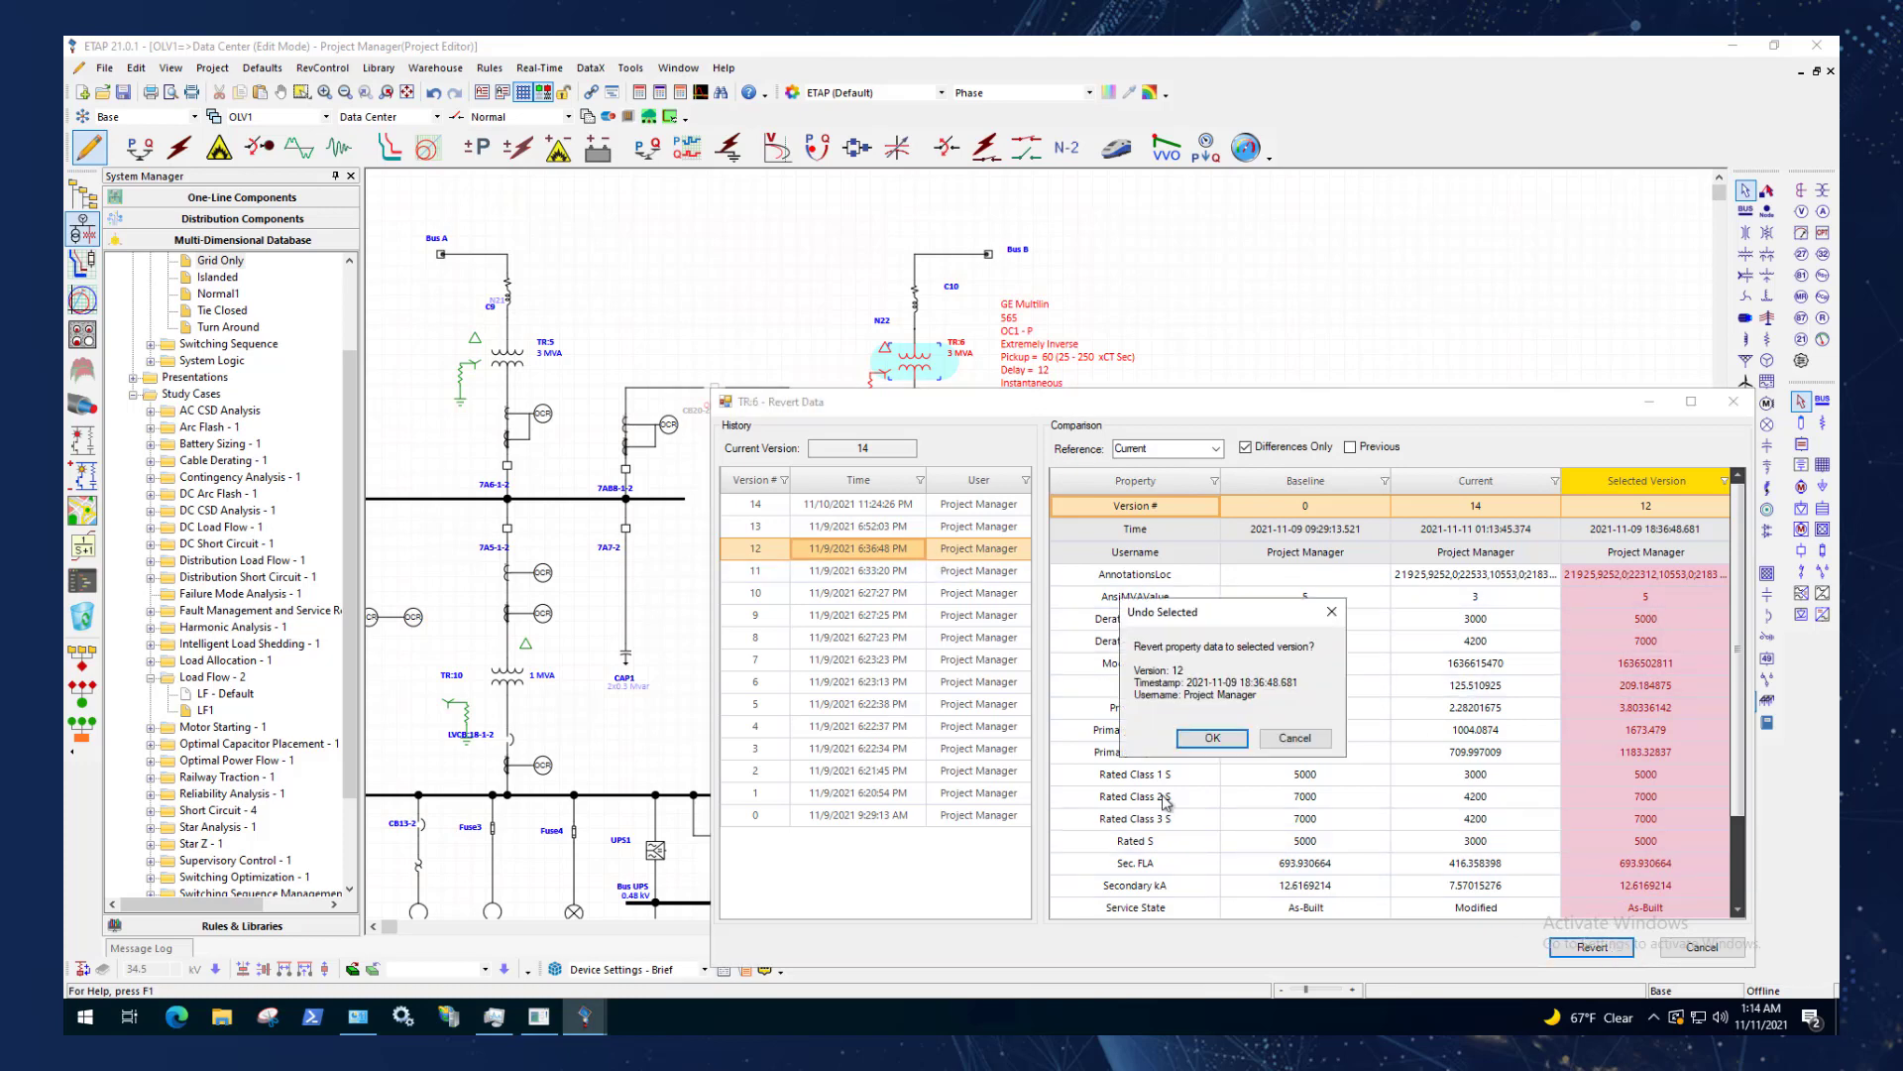
pyautogui.click(1211, 740)
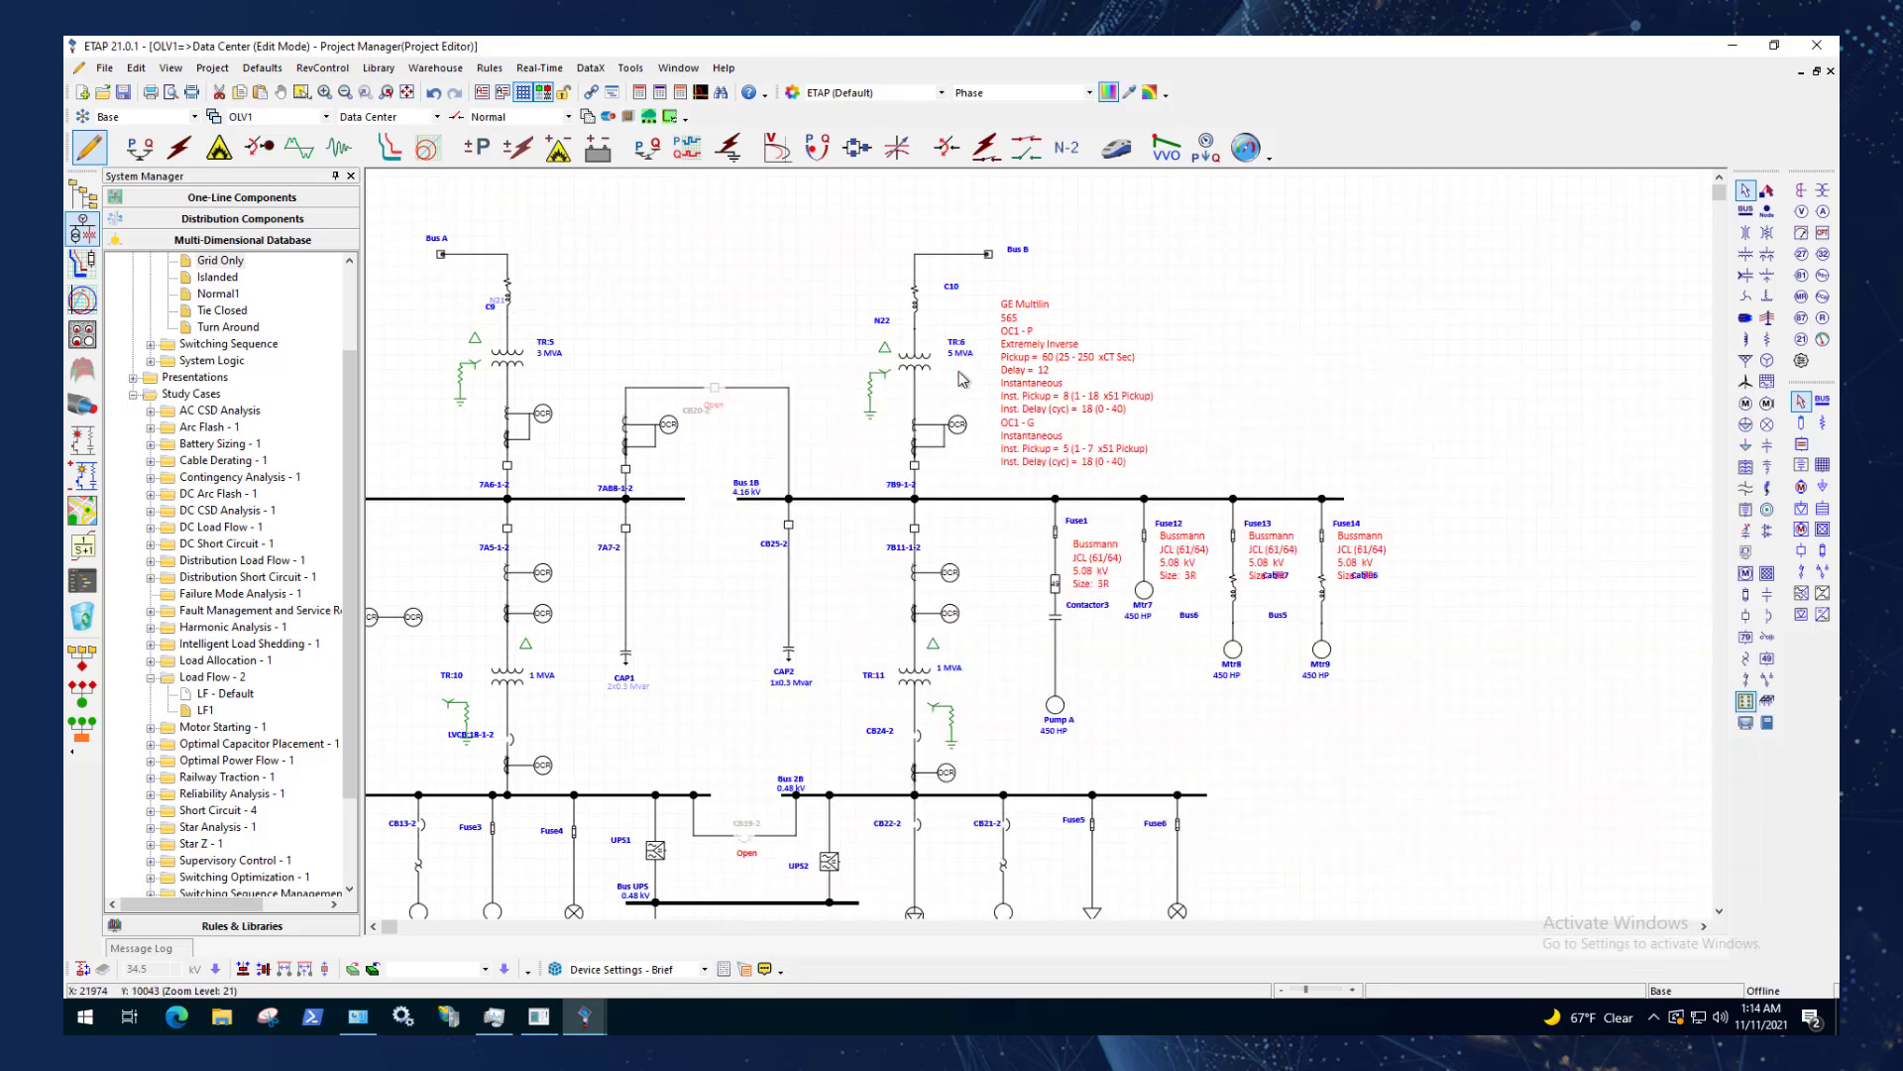
pyautogui.scroll(3, 960, 377)
pyautogui.scroll(2, 959, 367)
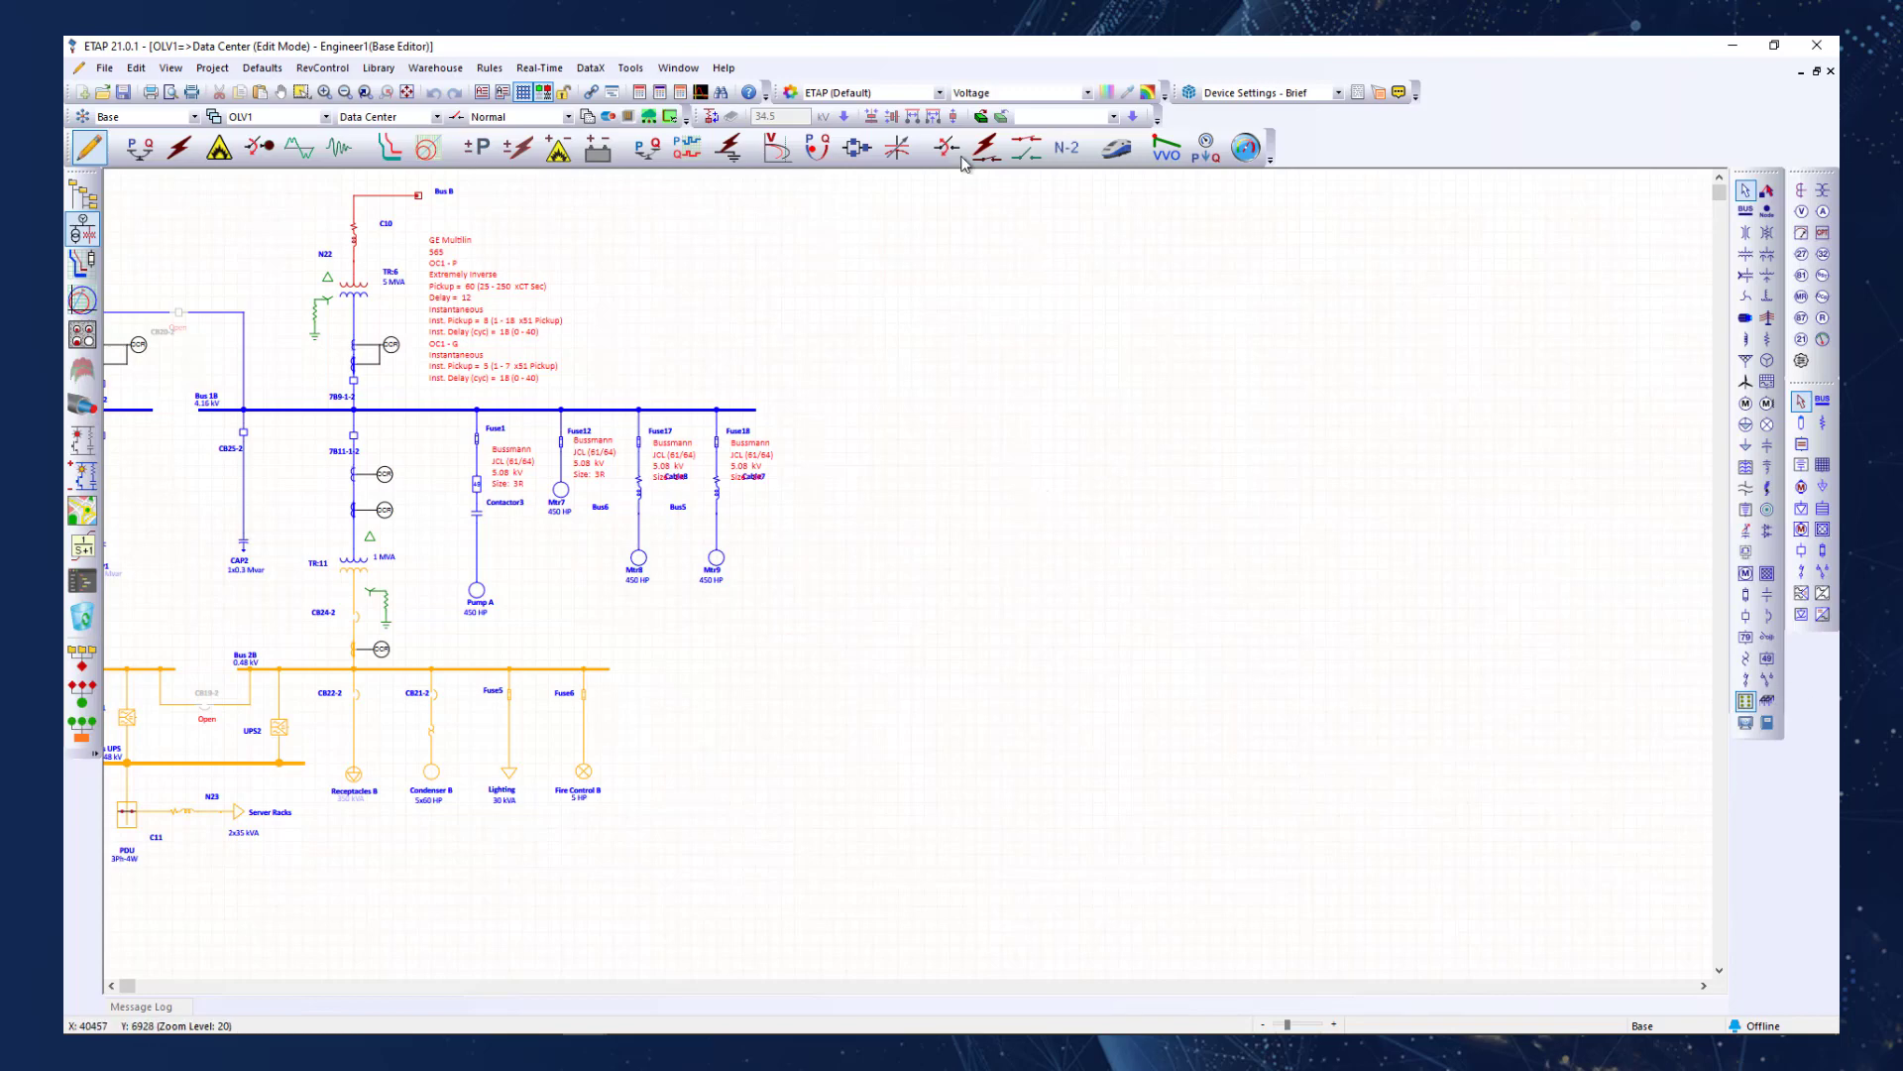
# In Engineer1's project, insert the ANSI template IEEE 14 BUS from IEEE Test Systems into the Data Center one-line.
pyautogui.click(985, 120)
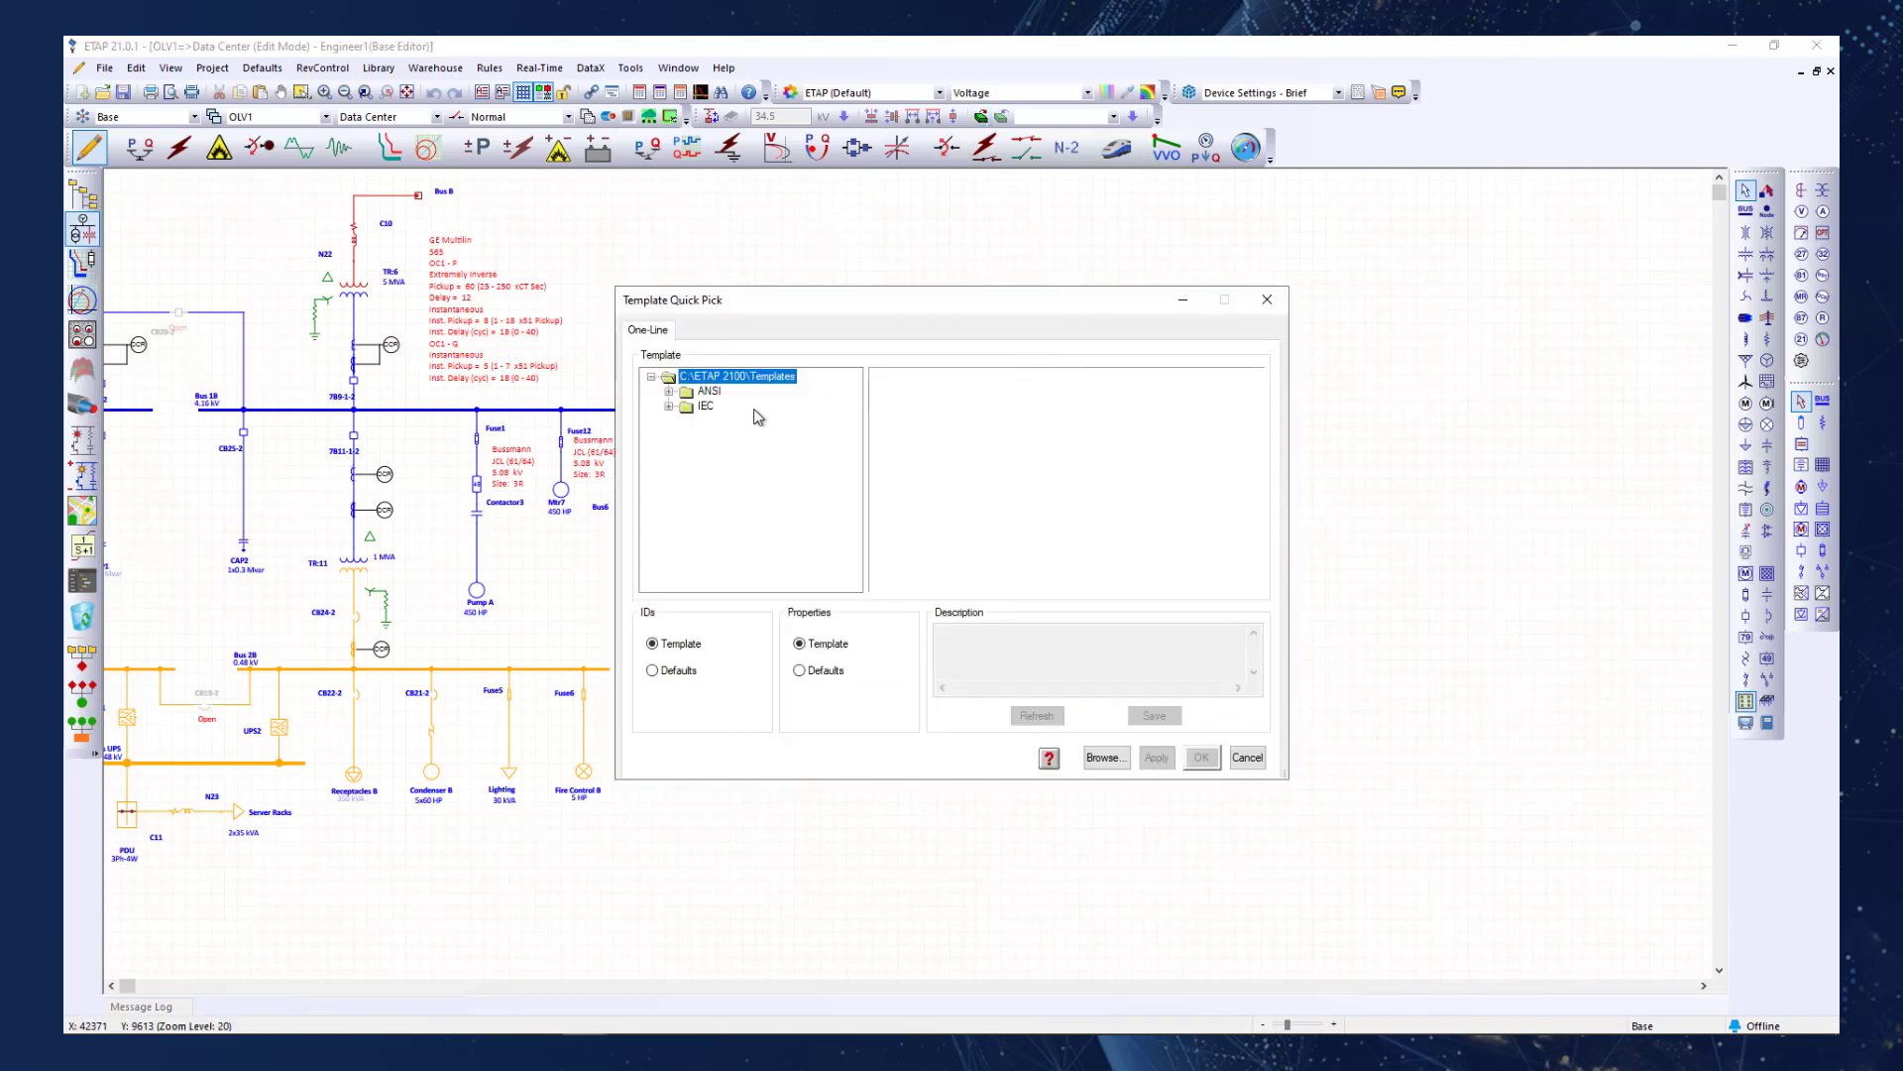
pyautogui.click(707, 394)
pyautogui.click(670, 393)
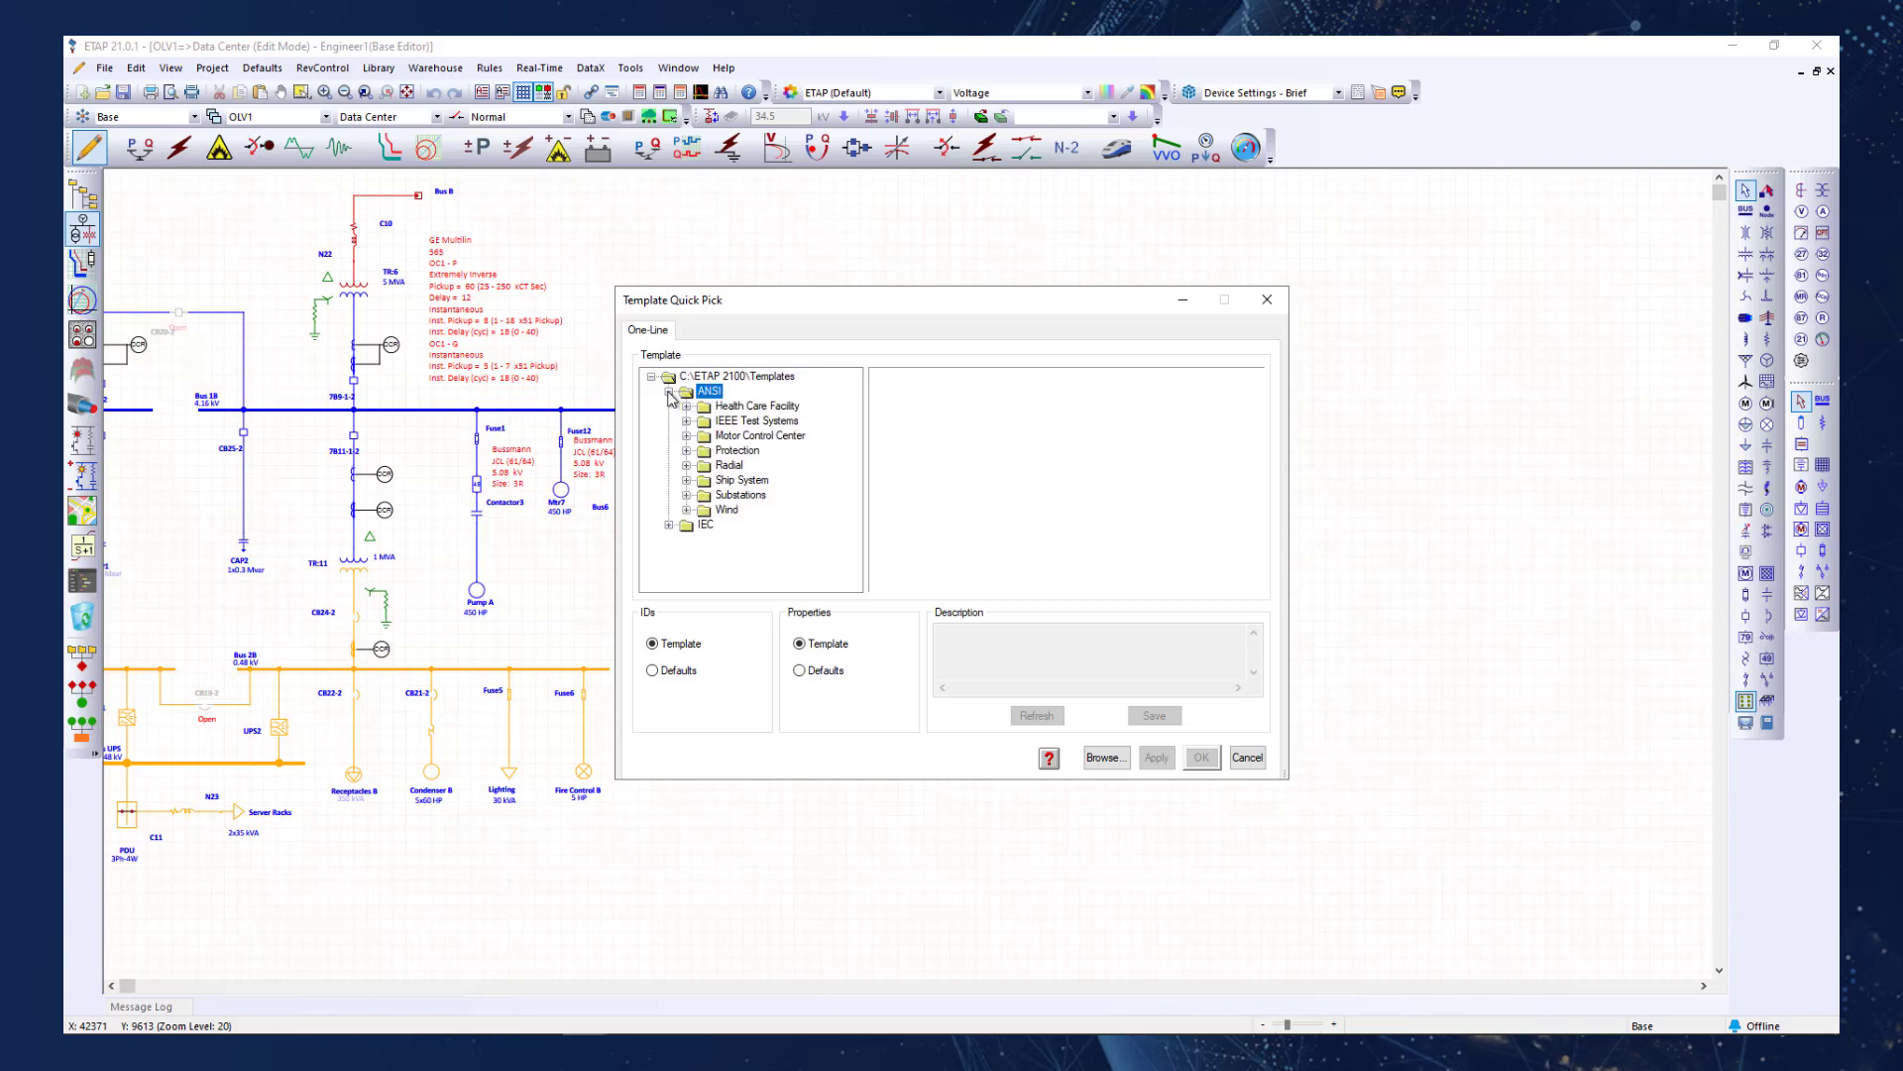
pyautogui.click(738, 408)
pyautogui.click(686, 407)
pyautogui.click(791, 423)
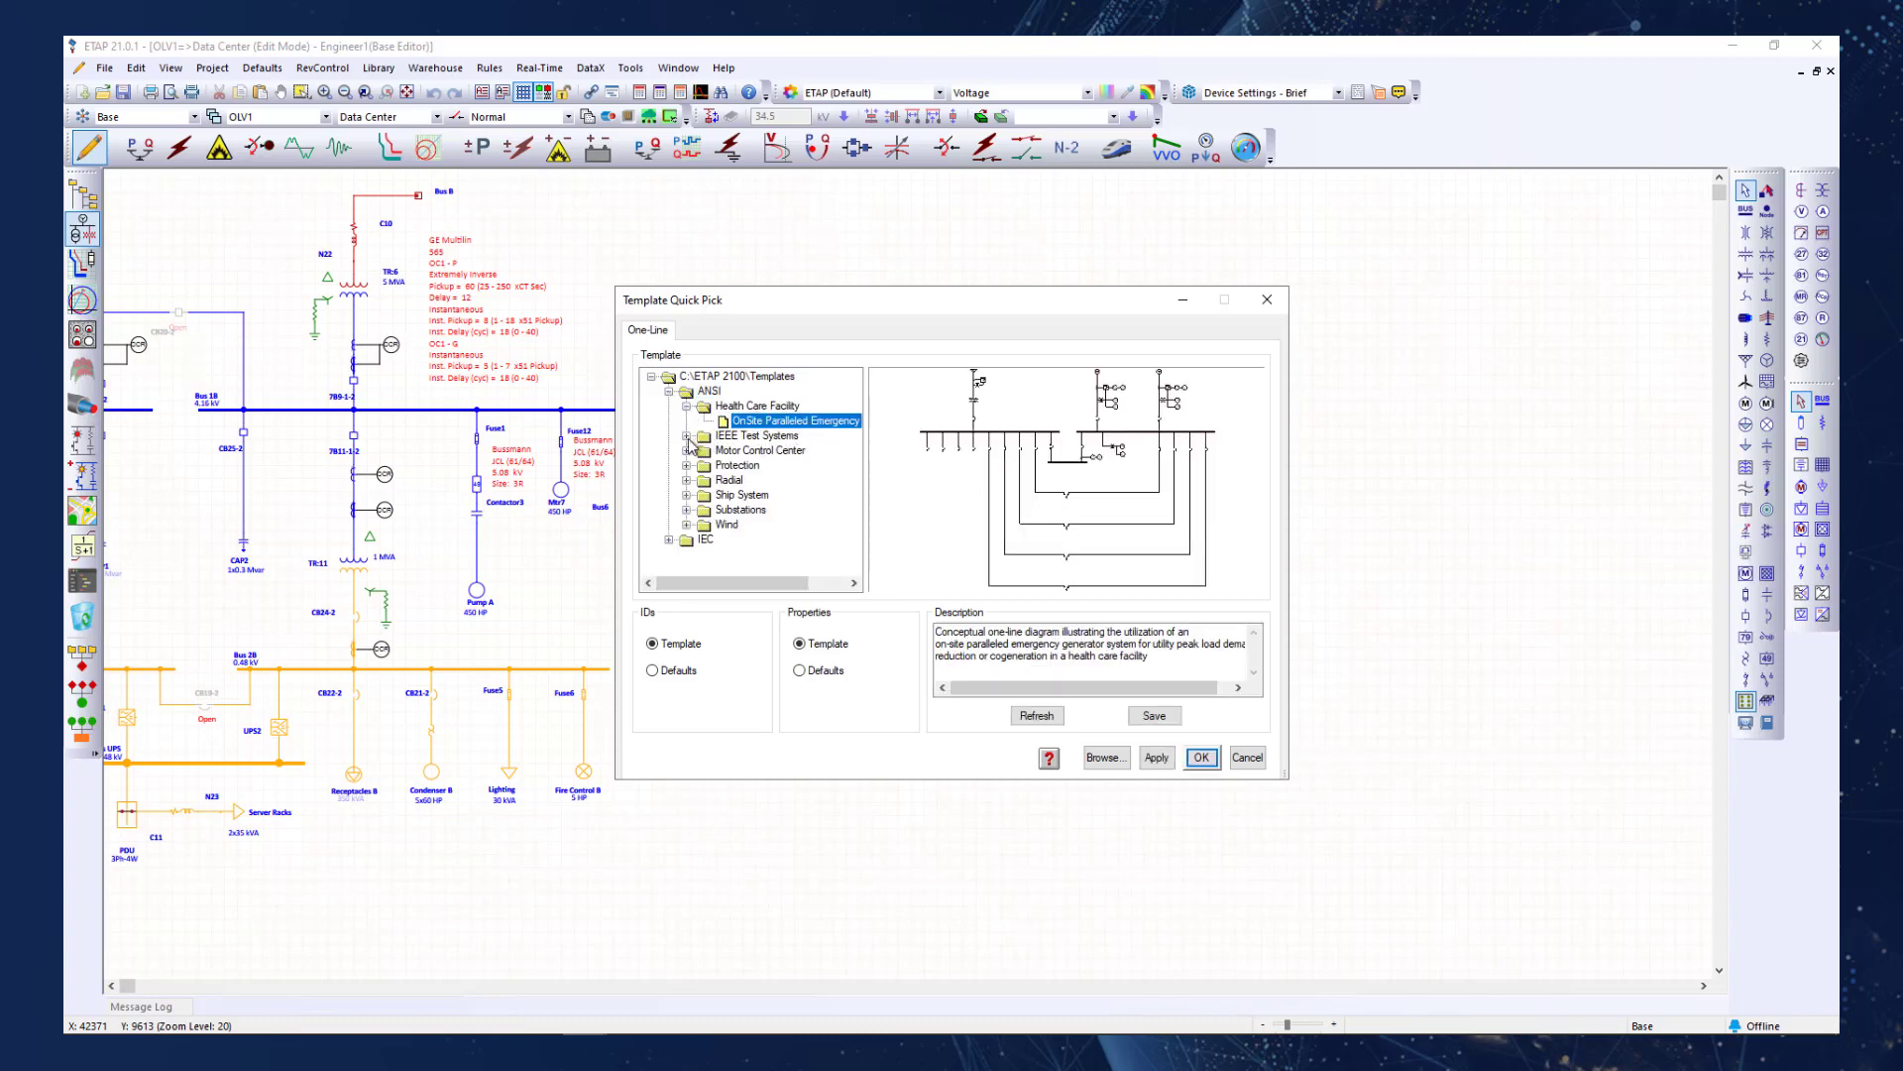
pyautogui.click(687, 438)
pyautogui.click(759, 451)
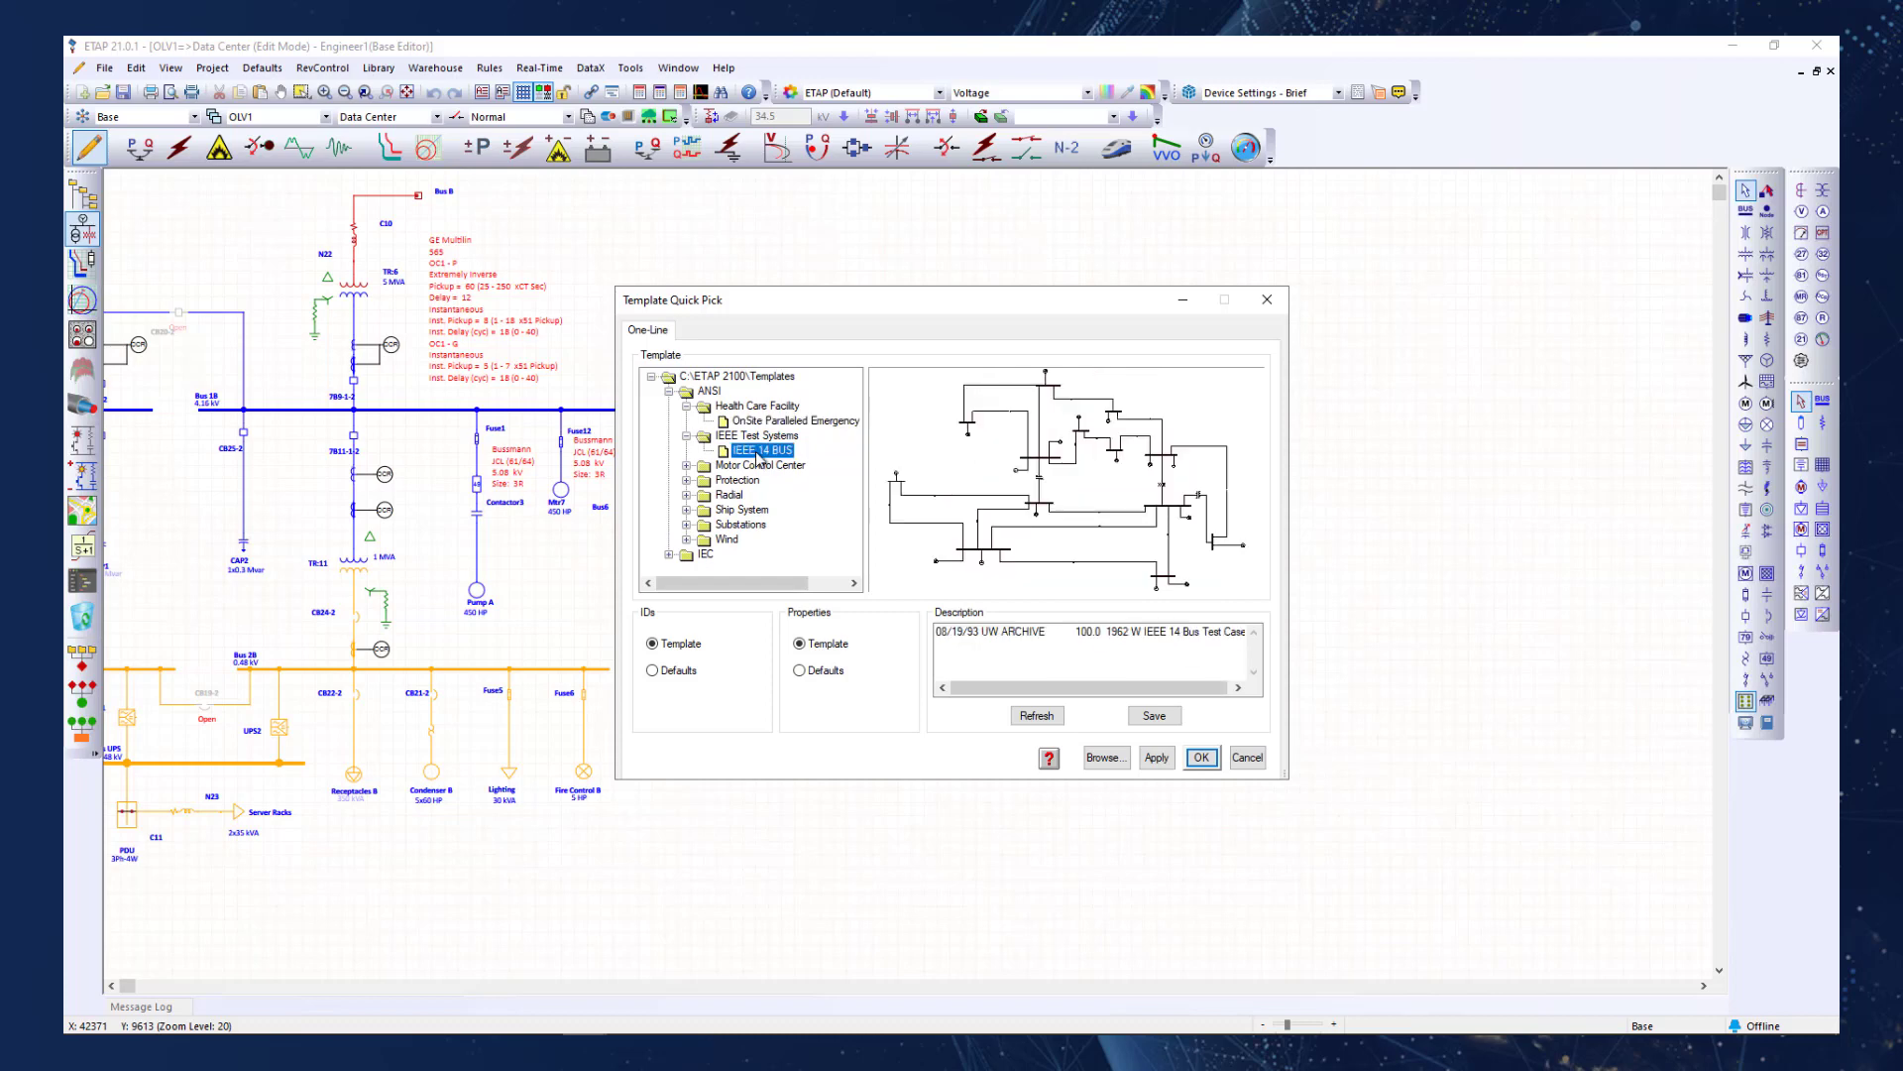
pyautogui.click(1200, 758)
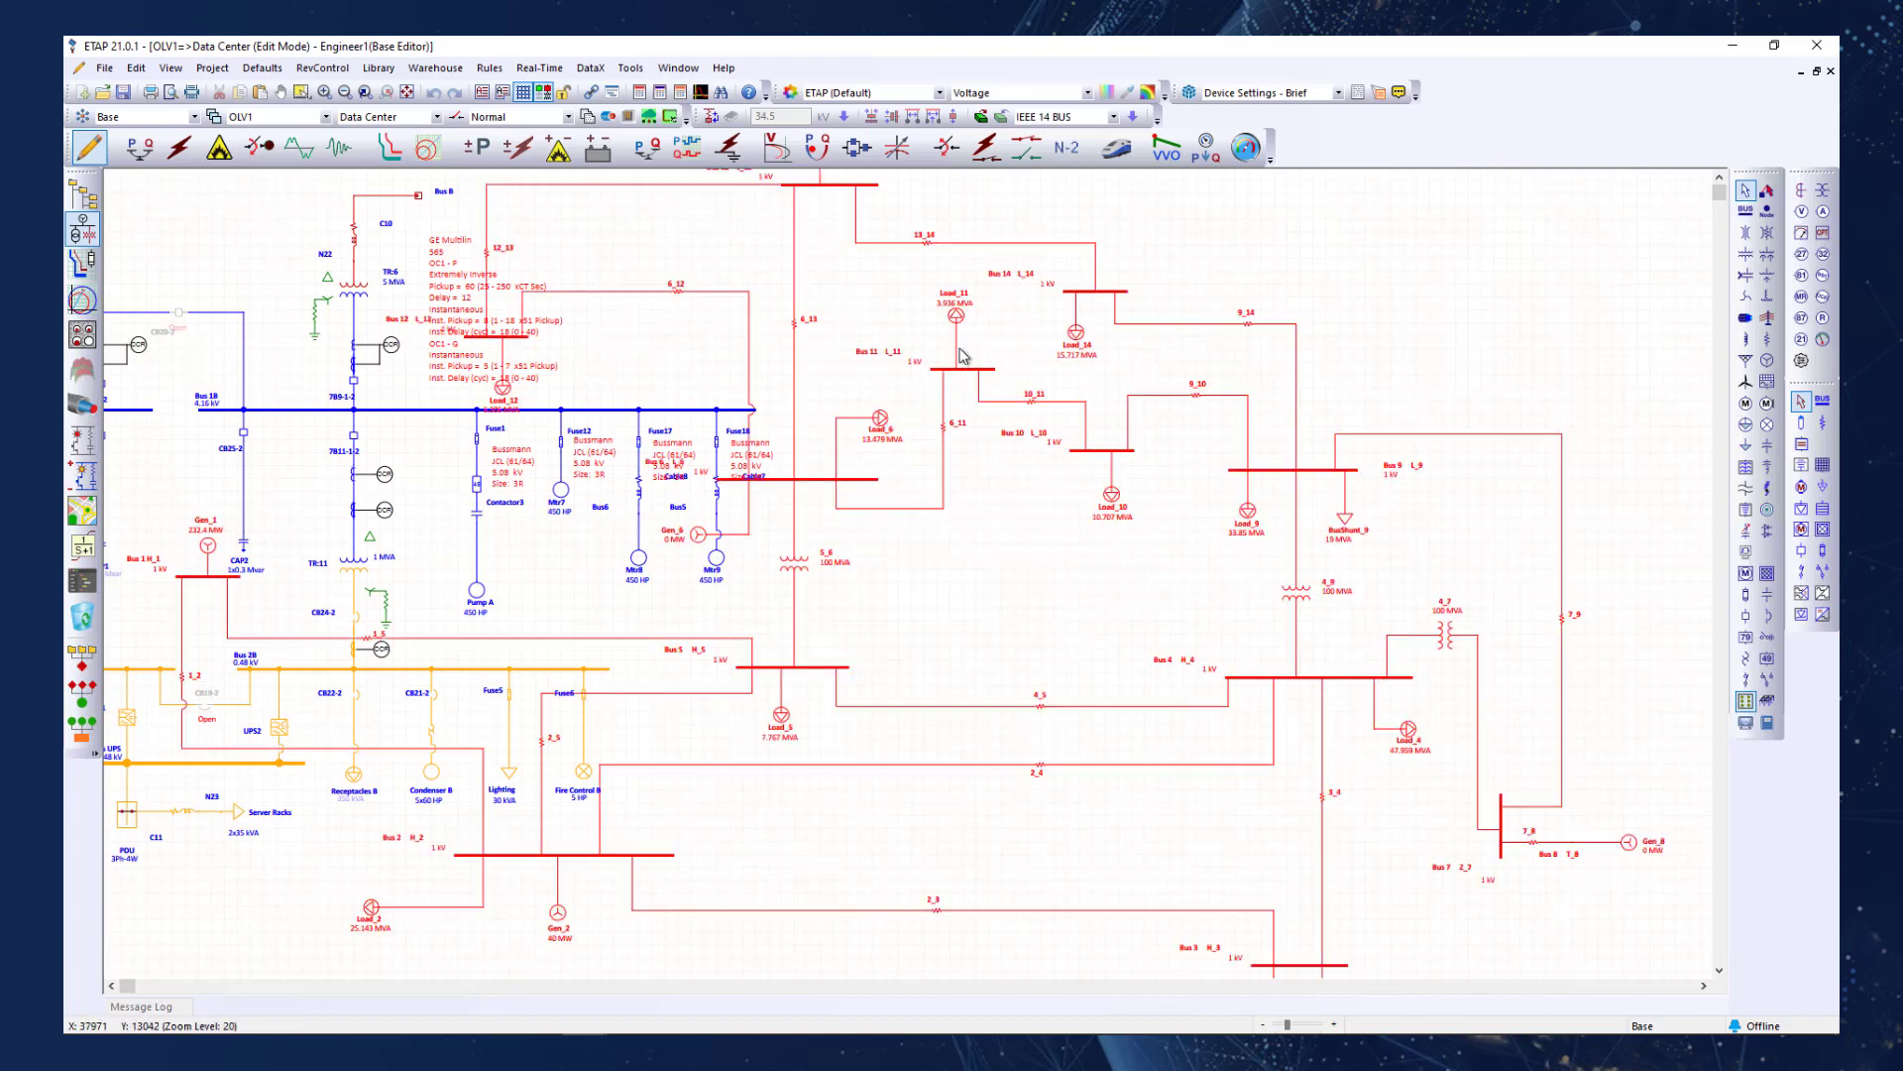
# Move the inserted 14-bus network into the empty area clear of the existing Data Center circuit and deselect it.
pyautogui.moveTo(958, 315); pyautogui.dragTo(1610, 391)
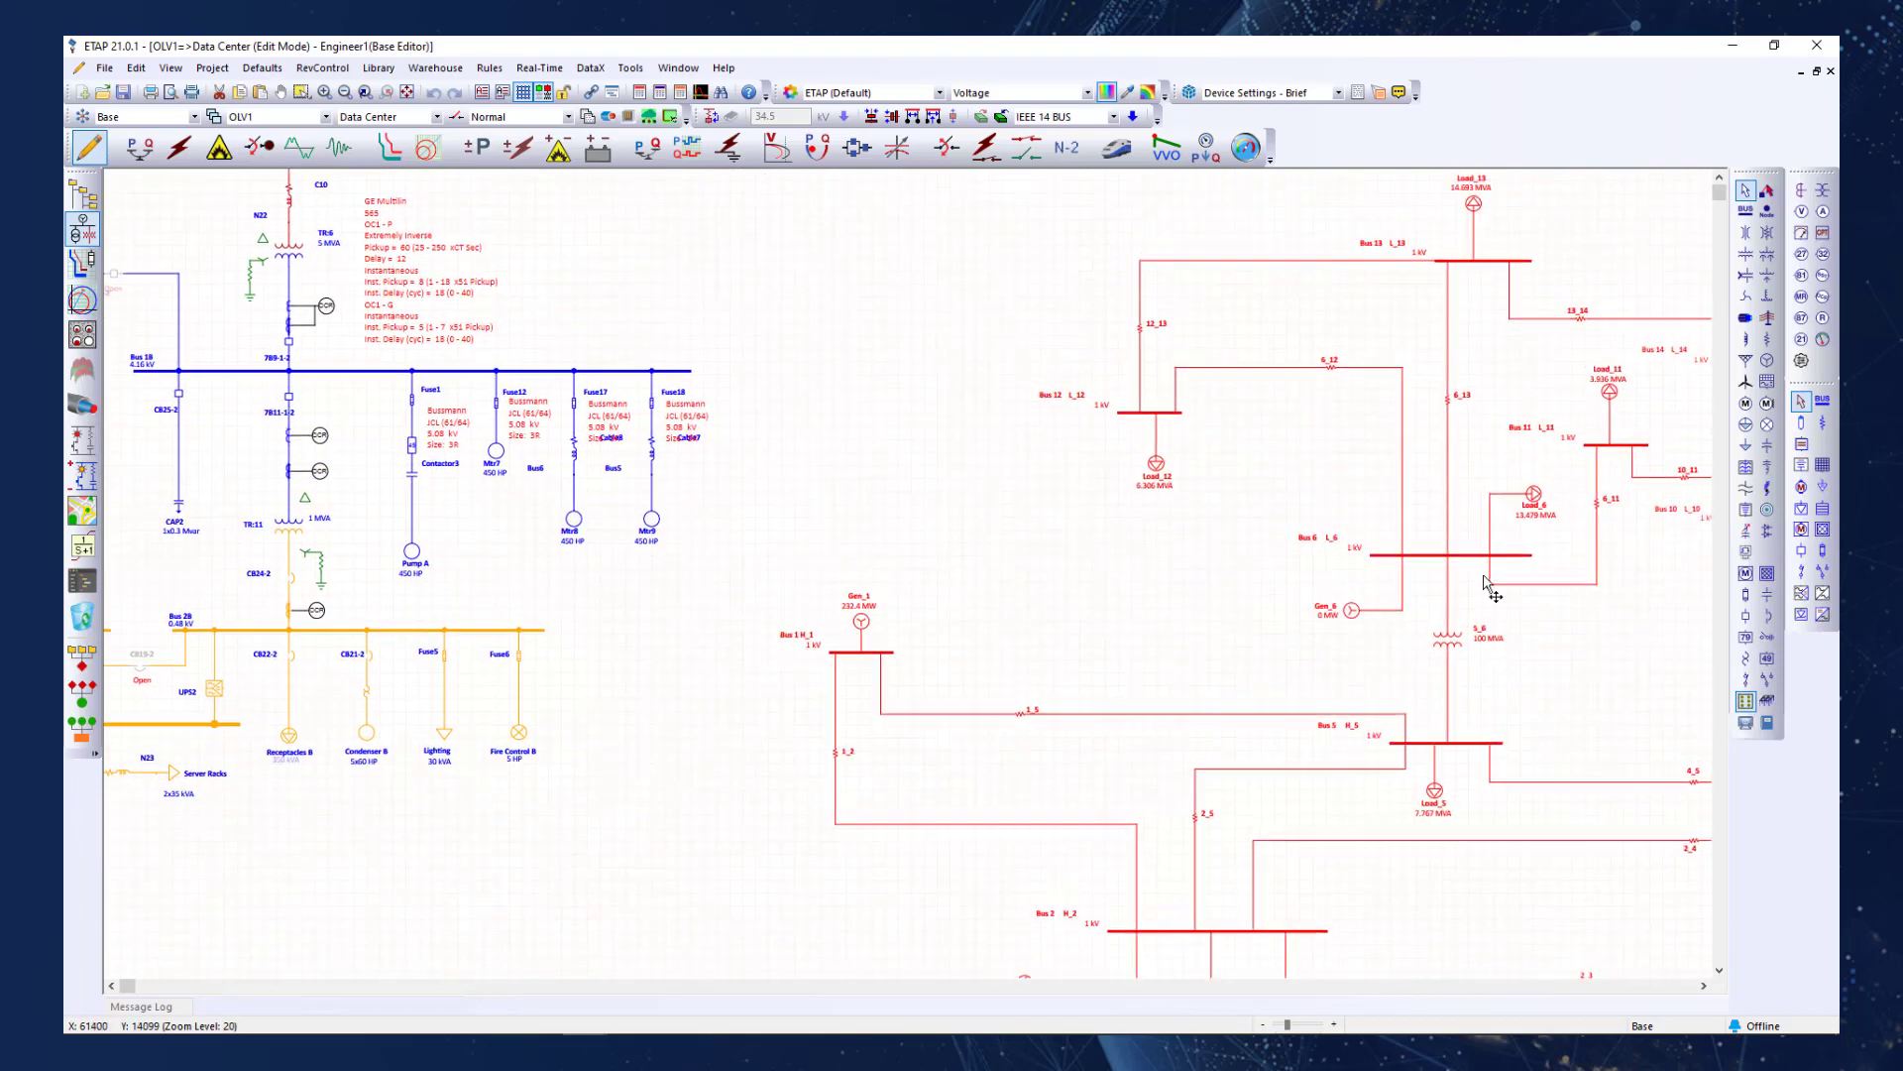
pyautogui.click(1189, 562)
pyautogui.scroll(-2, 1188, 561)
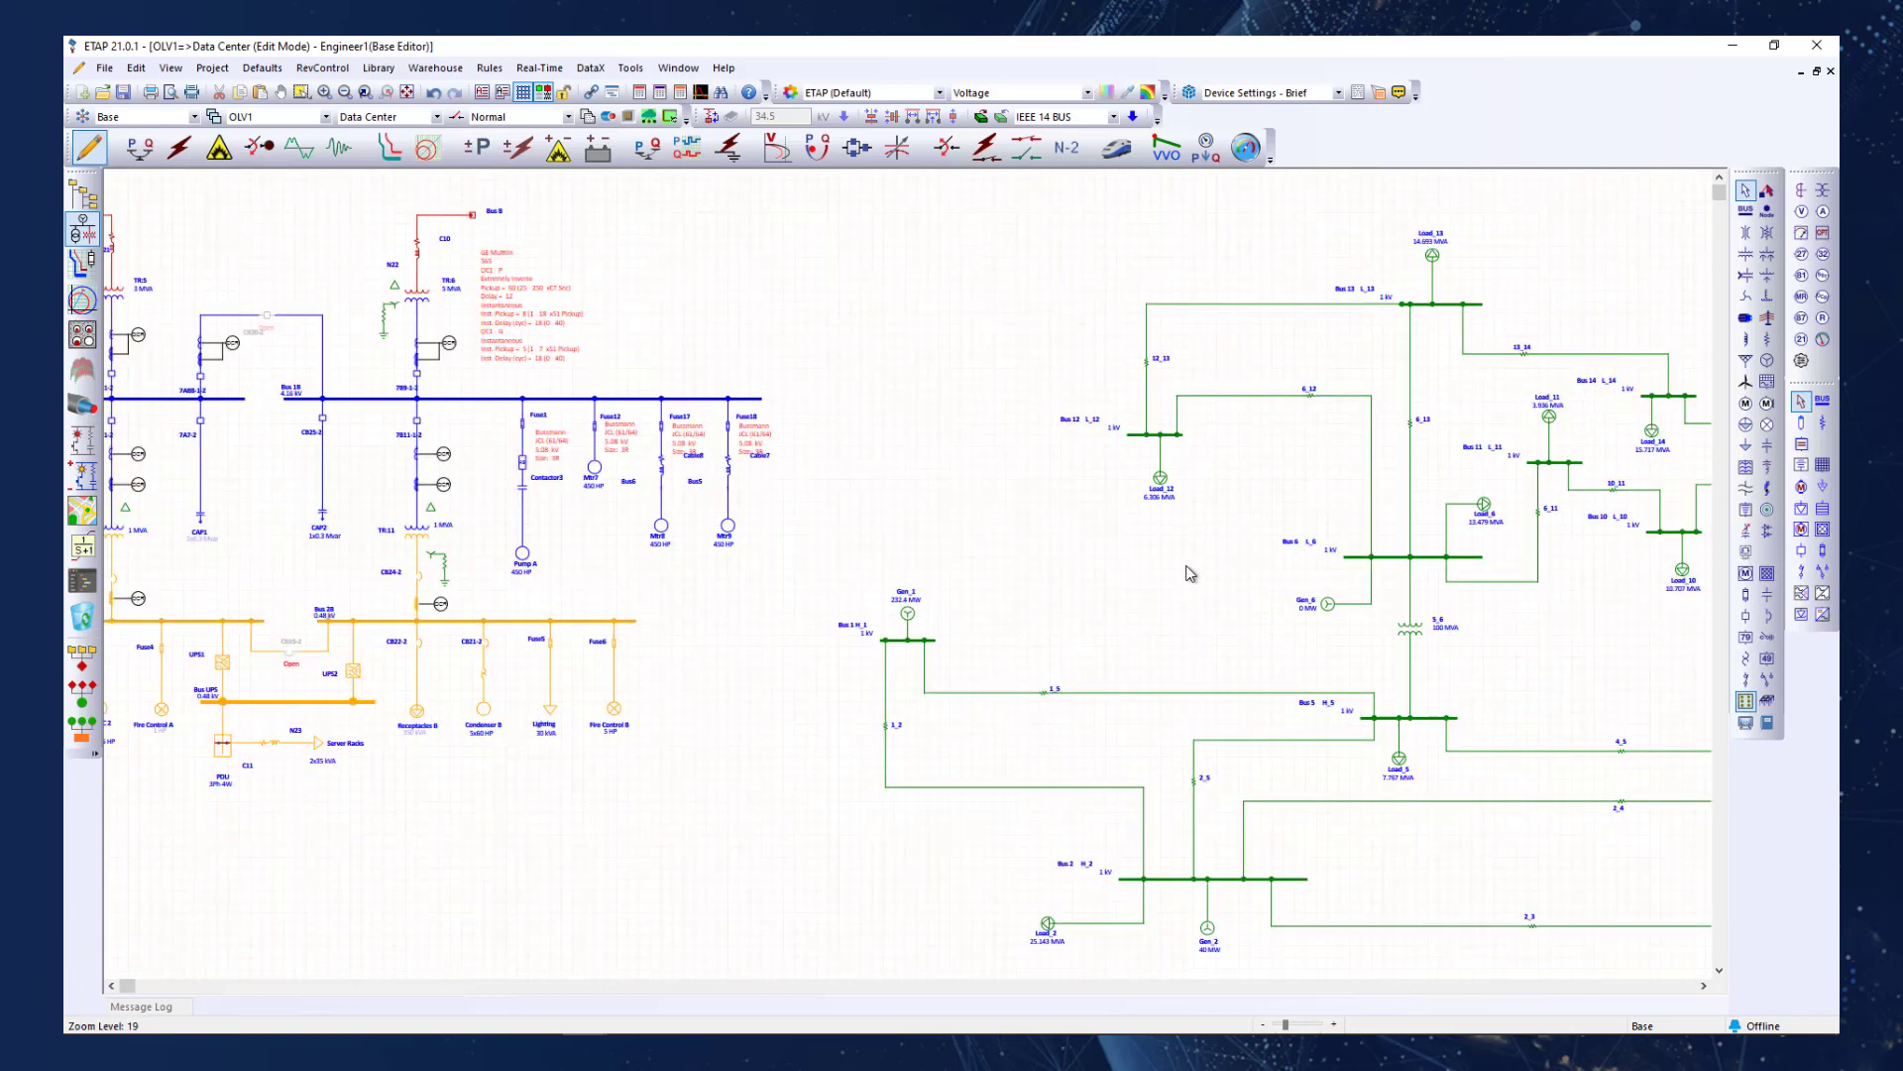
pyautogui.moveTo(1240, 561); pyautogui.dragTo(954, 544)
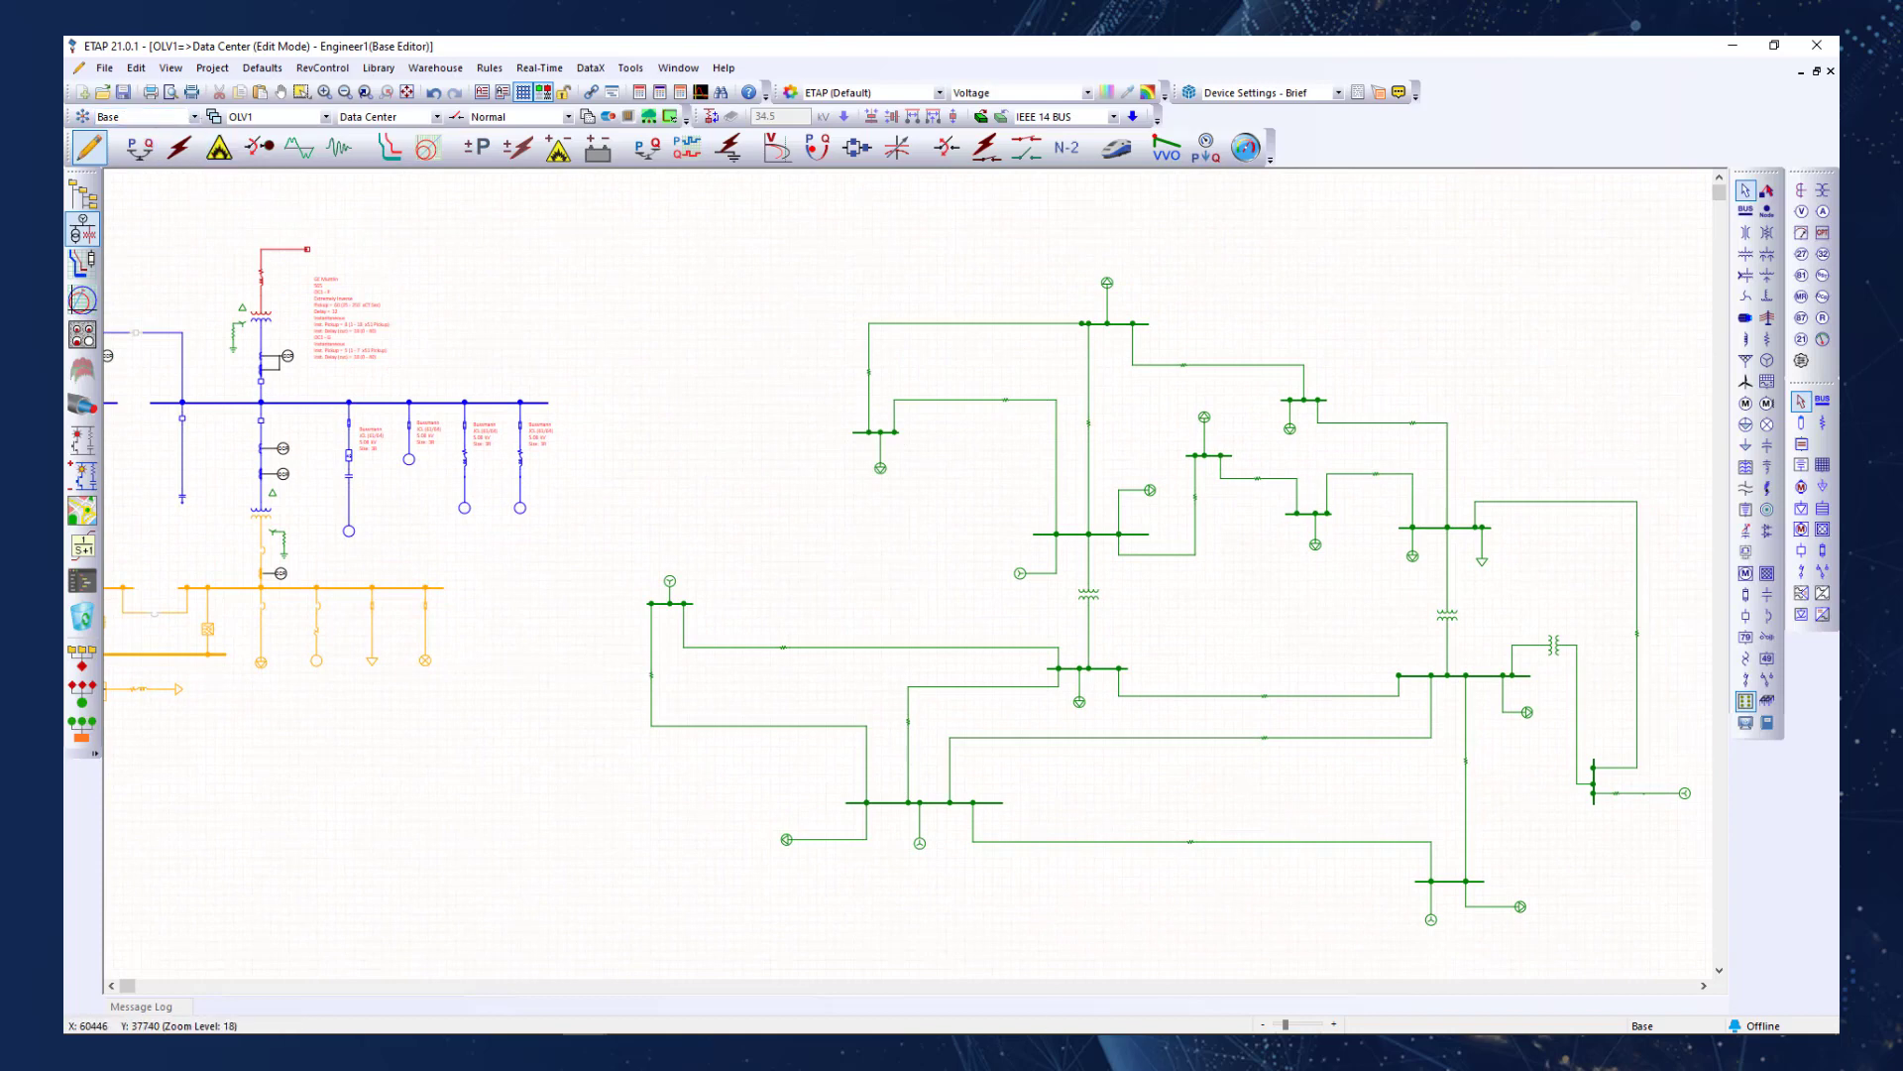
# Switch to Task Manager and end the running ETAP (21.0.1) task.
pyautogui.moveTo(725, 1018)
pyautogui.click(544, 1021)
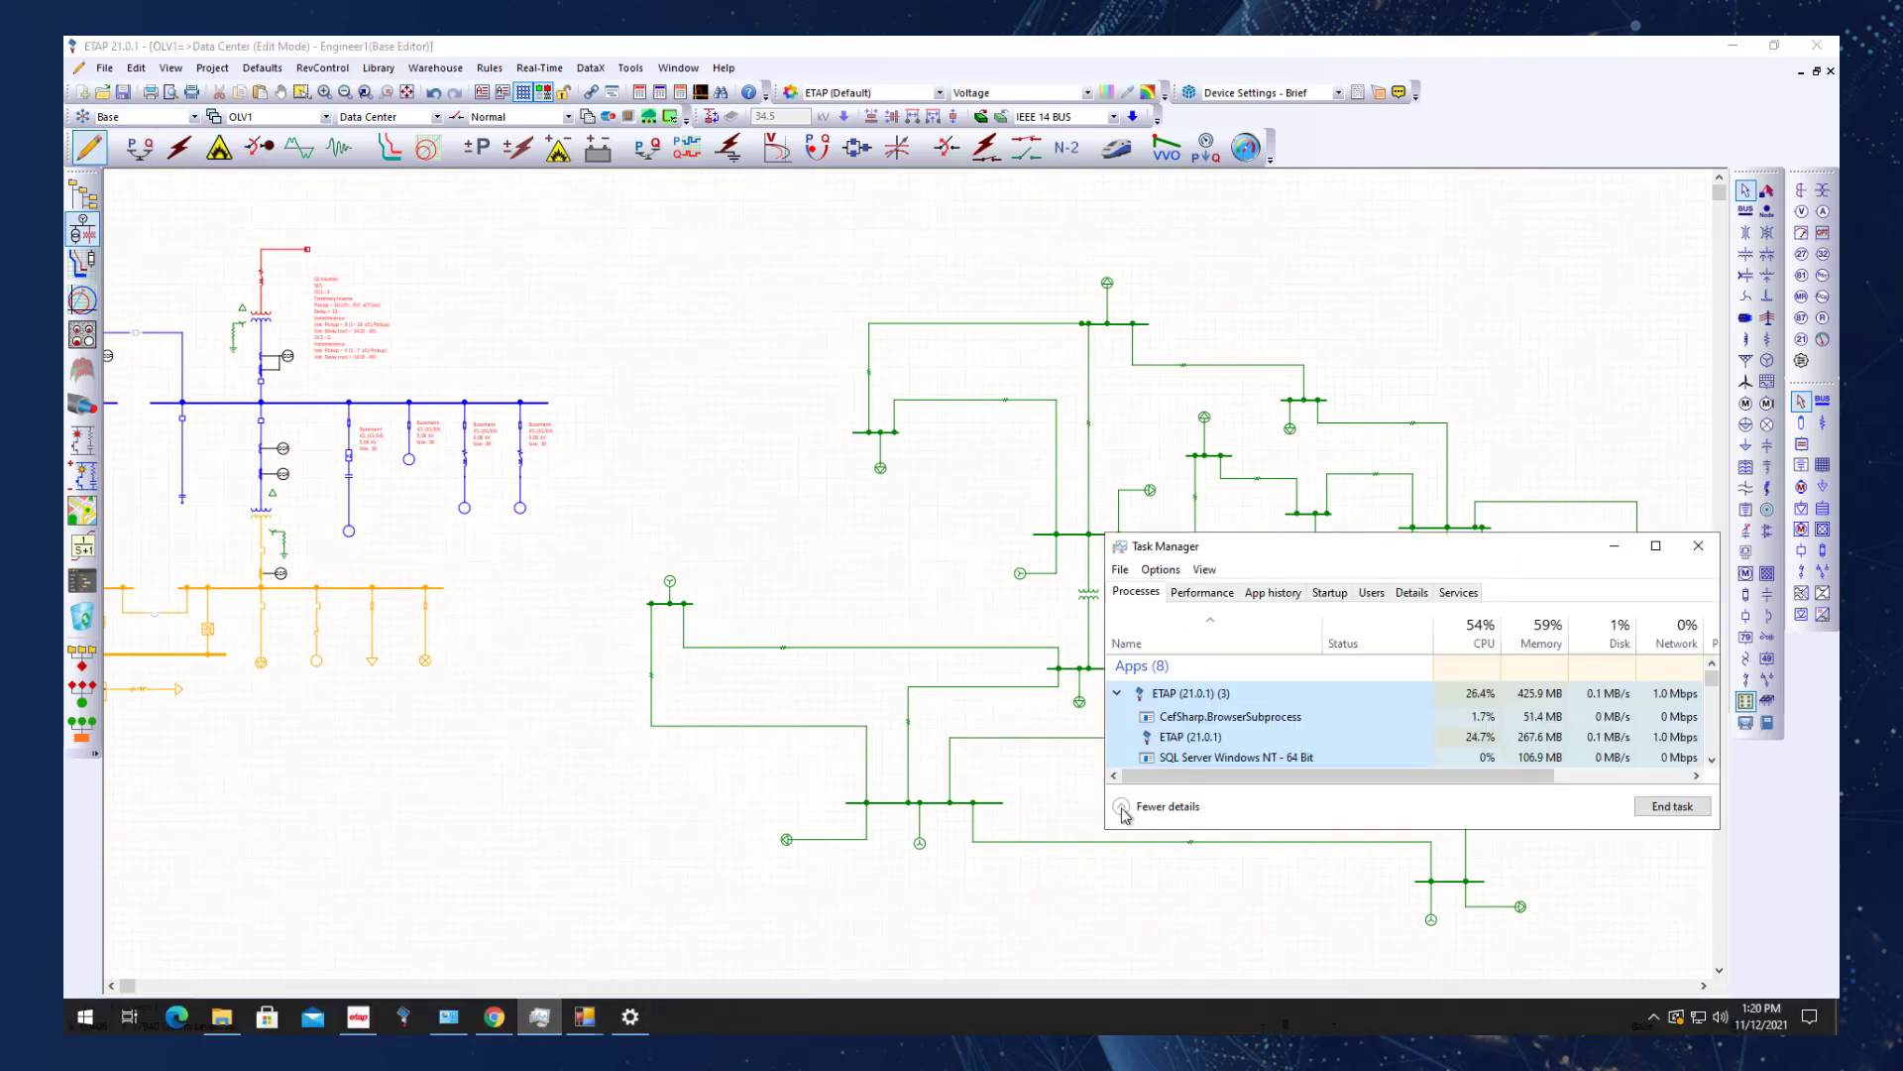
pyautogui.rightClick(1191, 699)
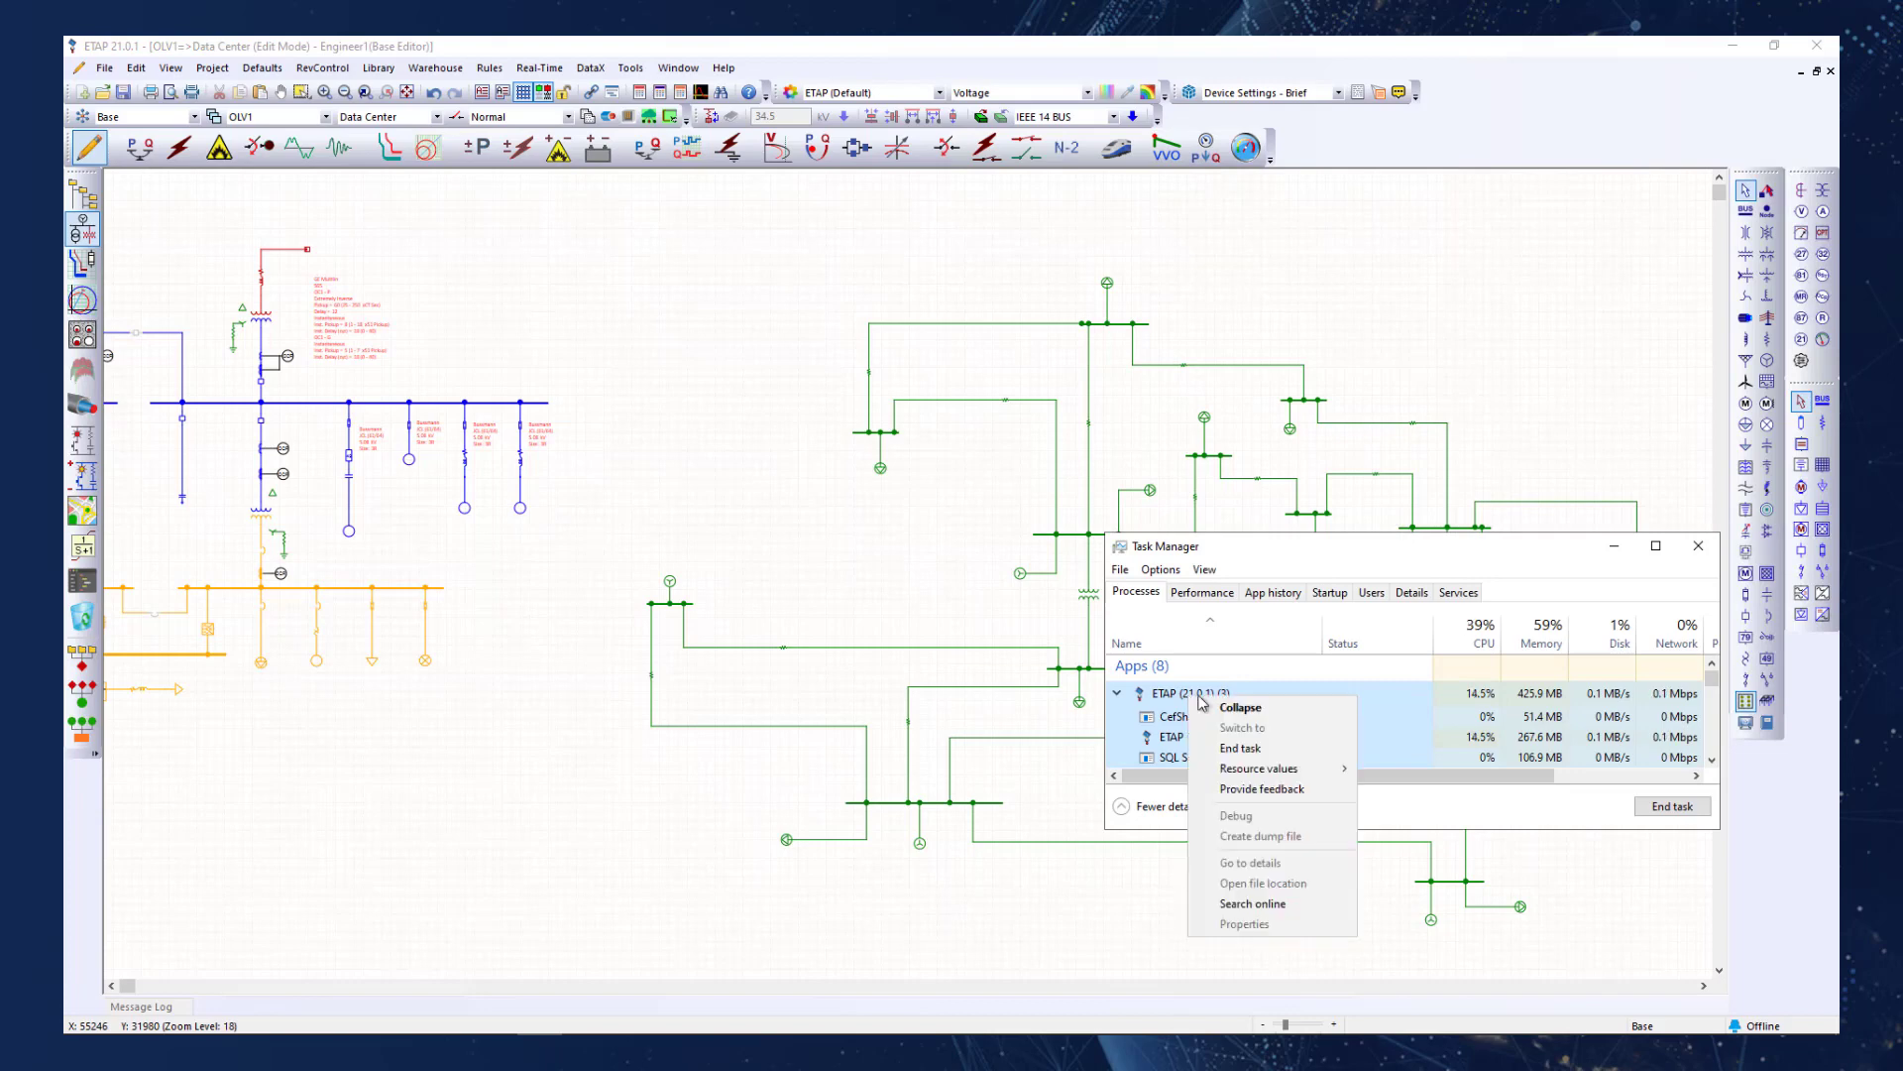
pyautogui.click(1280, 755)
# Switch to the ETAP LaunchPad, open the recent project NetPM-Demo_21 and log in as Engineer1 with the account password.
pyautogui.moveTo(679, 1032)
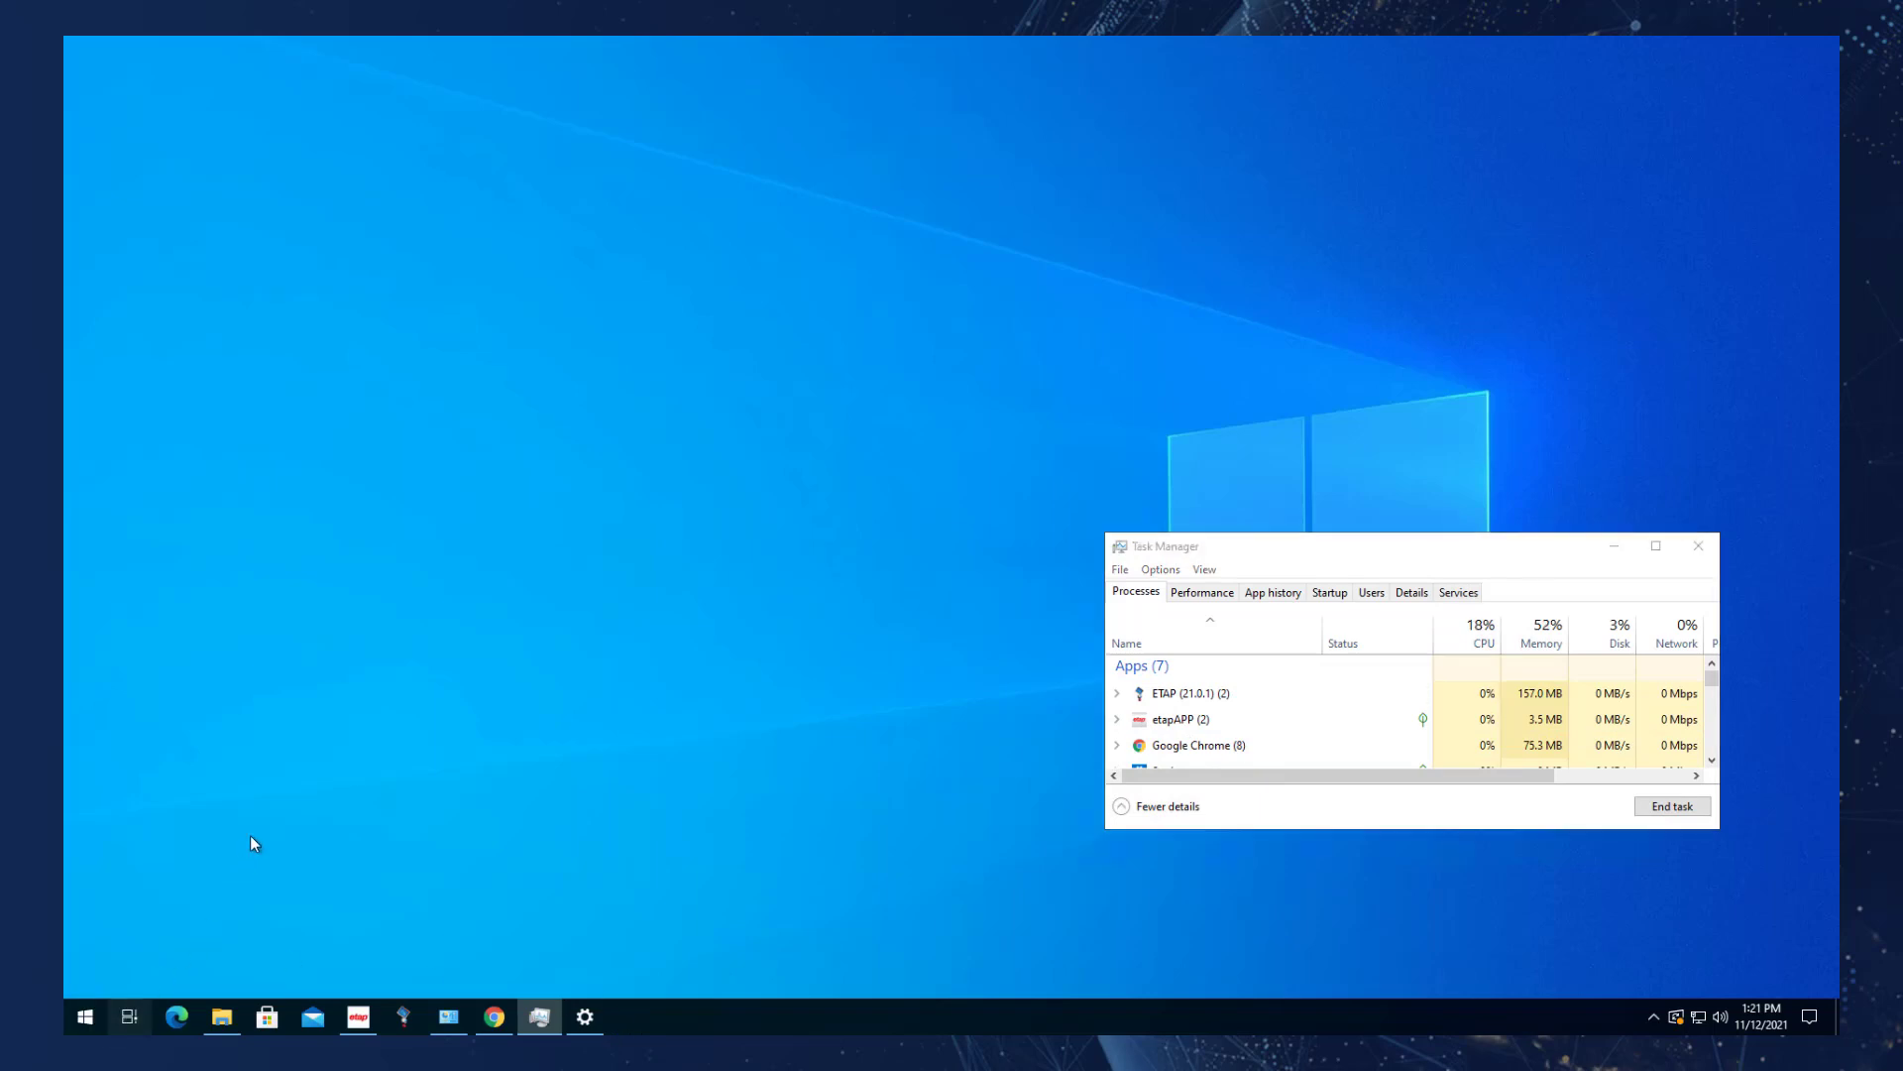
pyautogui.press('super+Tab')
pyautogui.click(327, 103)
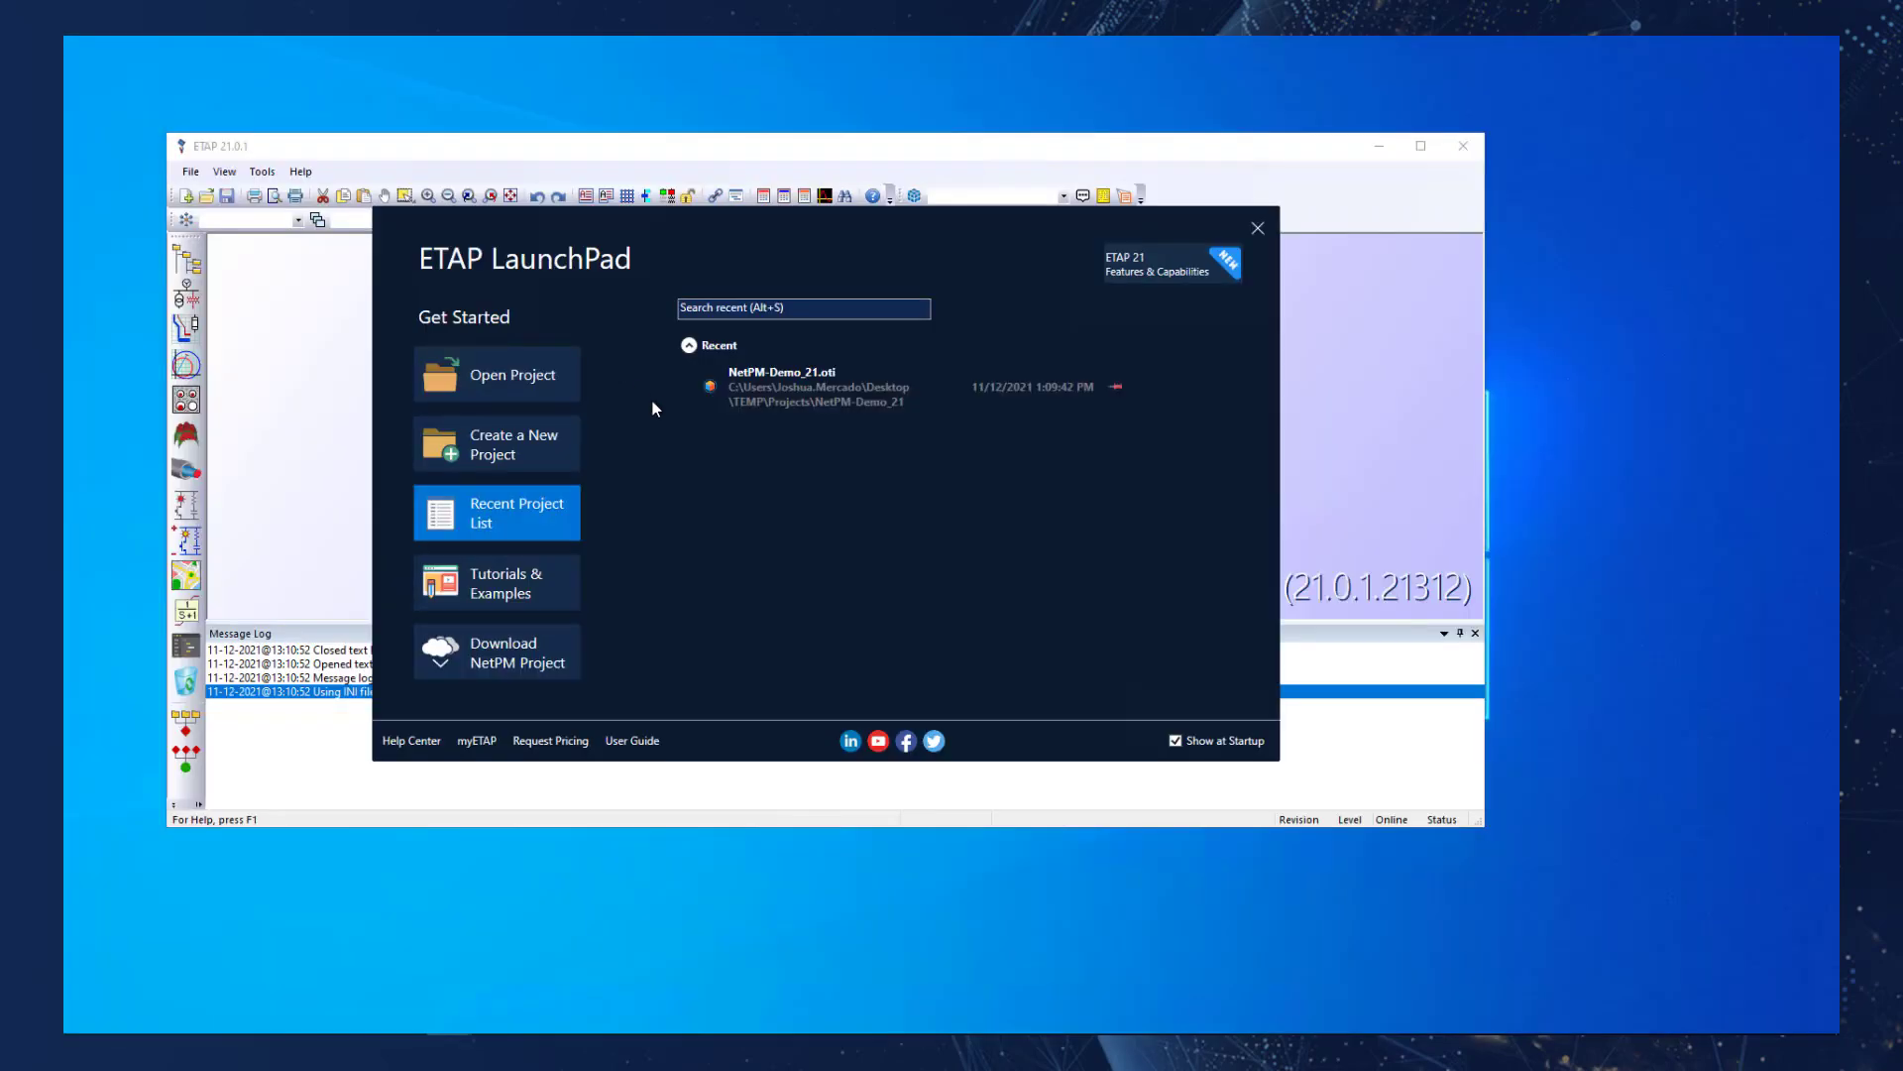
pyautogui.click(767, 390)
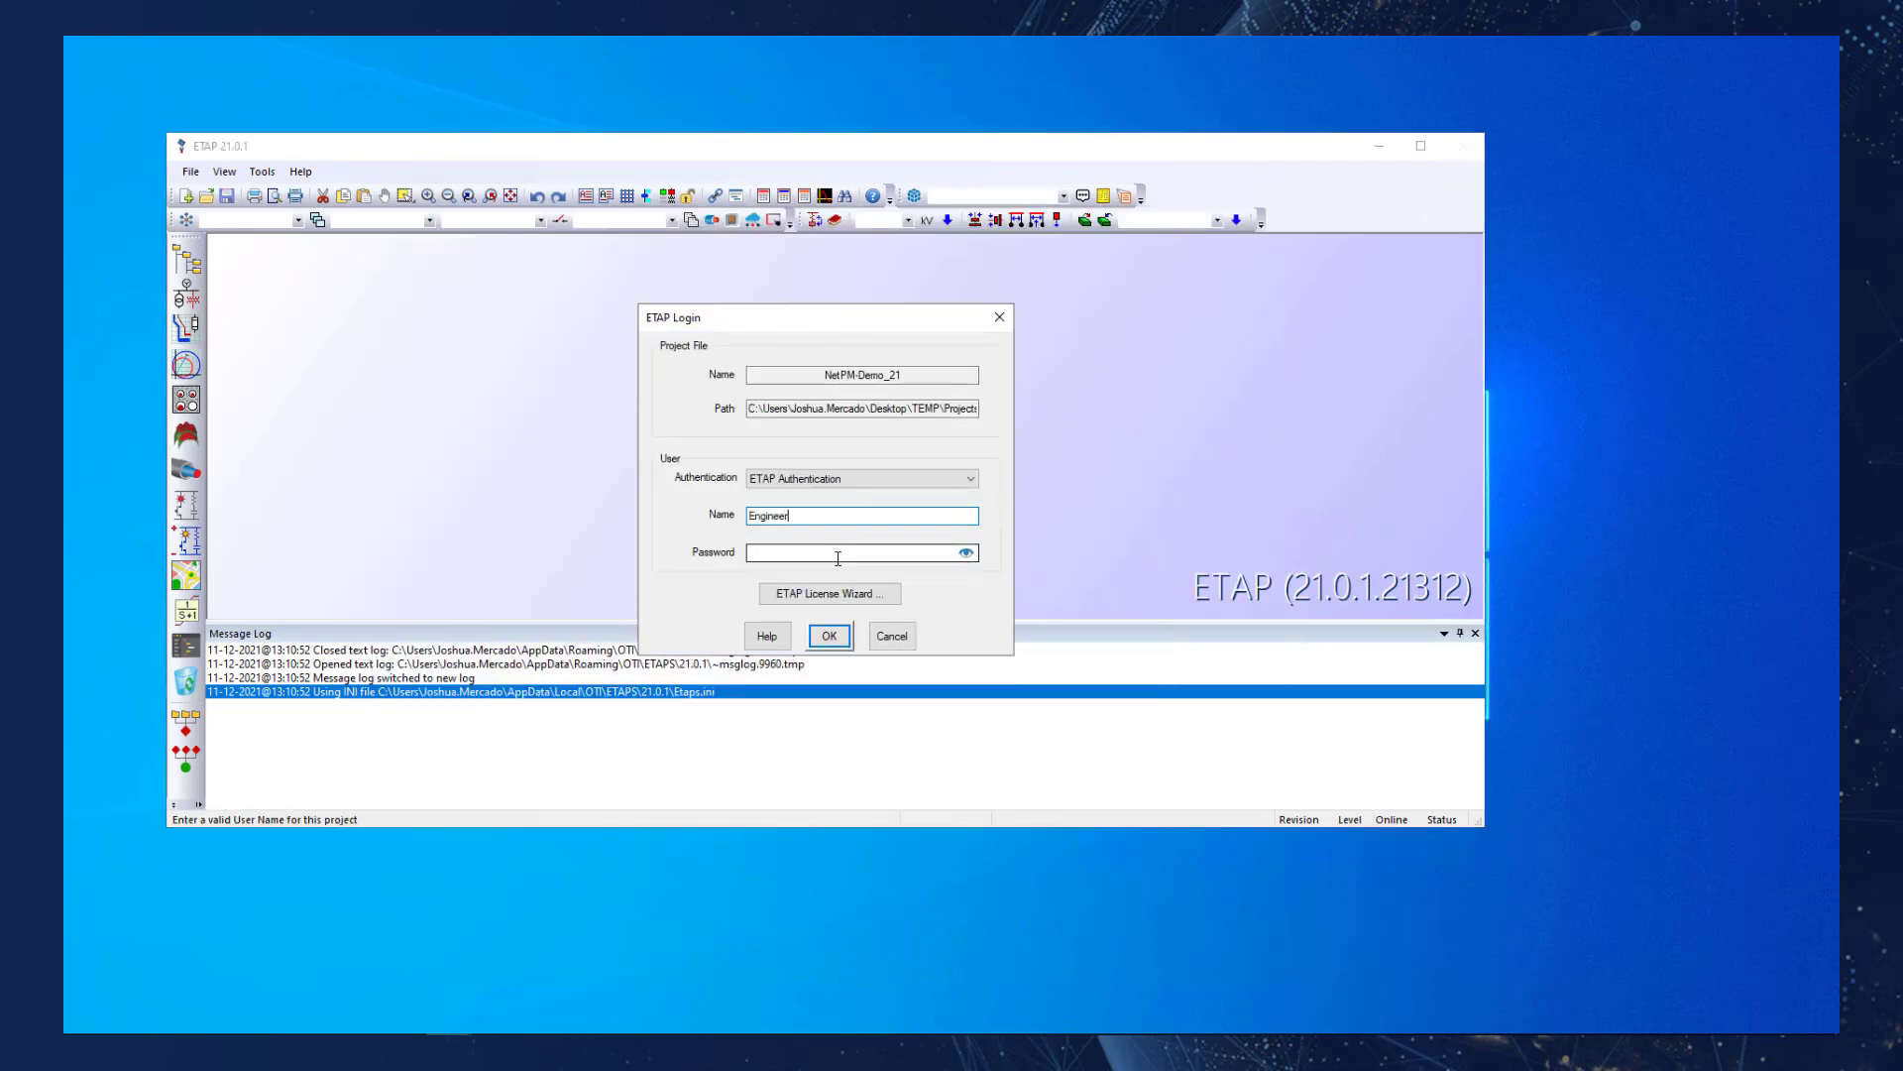
pyautogui.write('1')
pyautogui.click(837, 556)
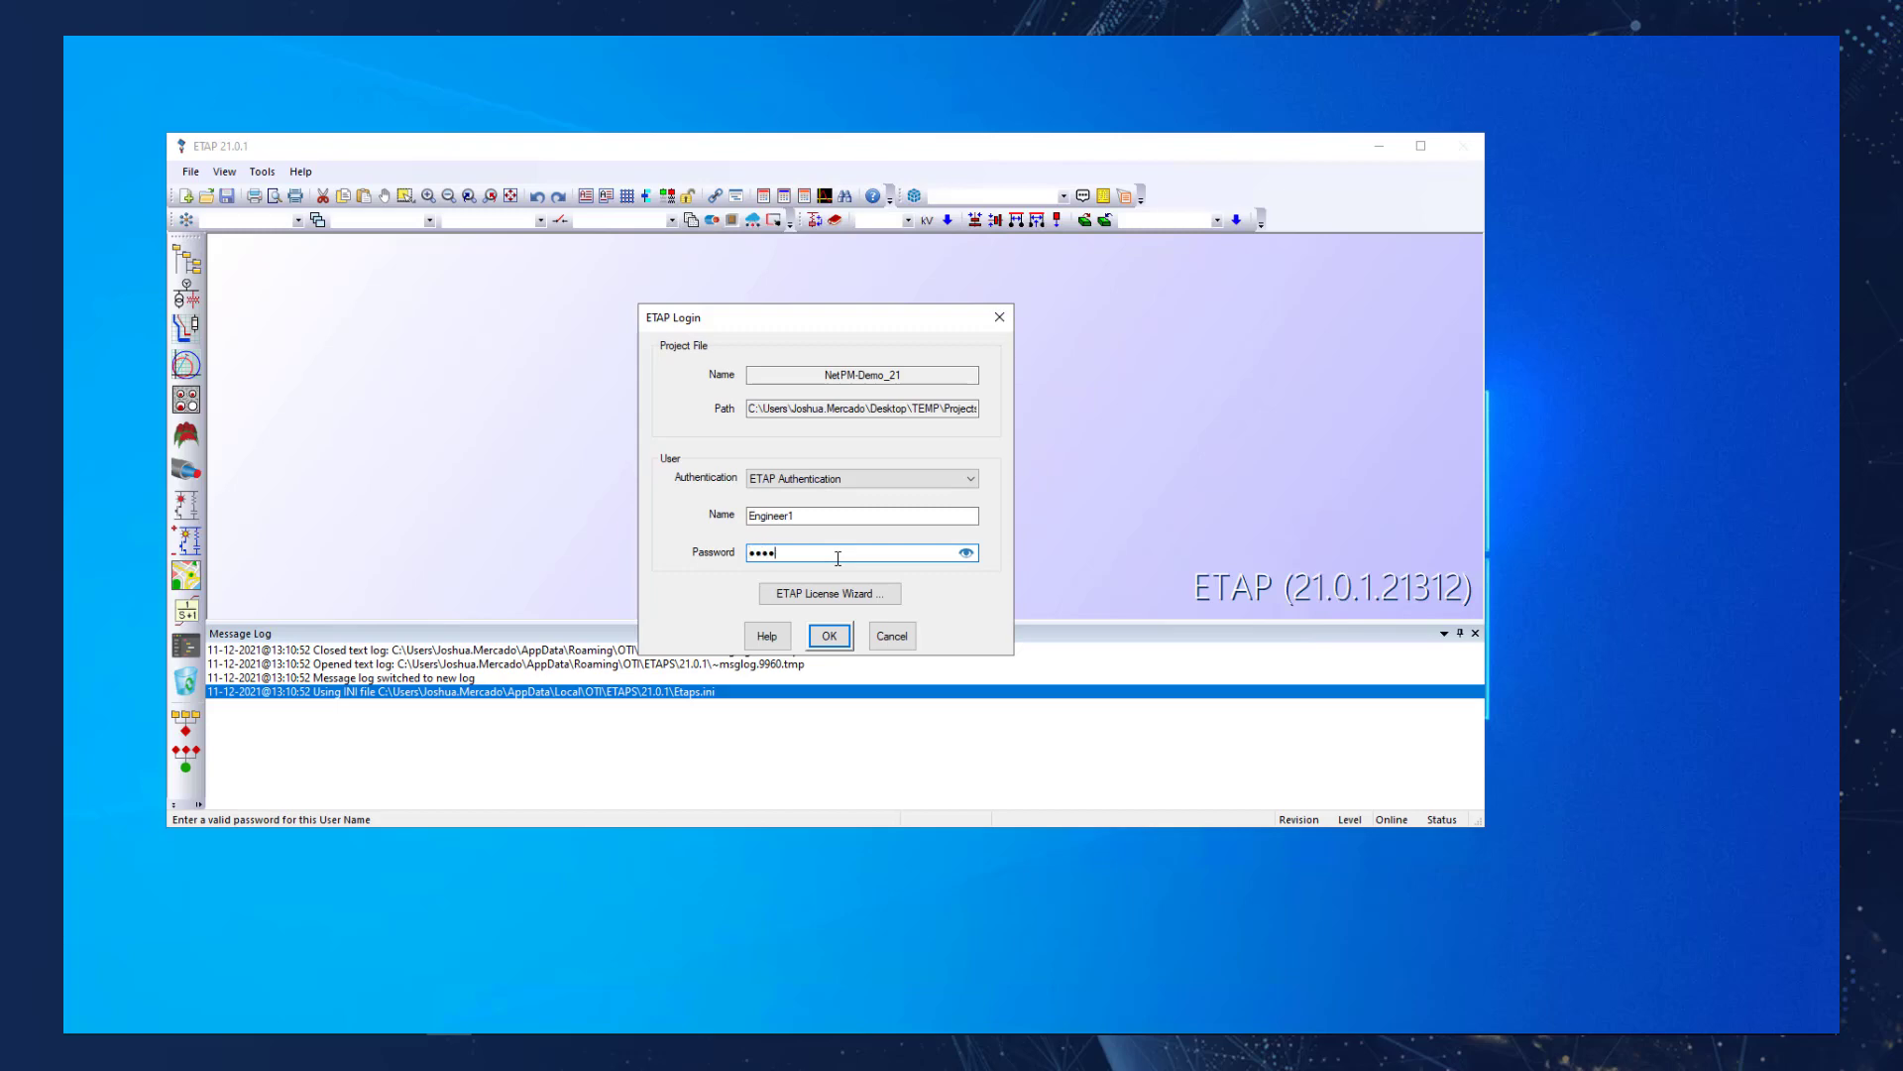
pyautogui.press('Return')
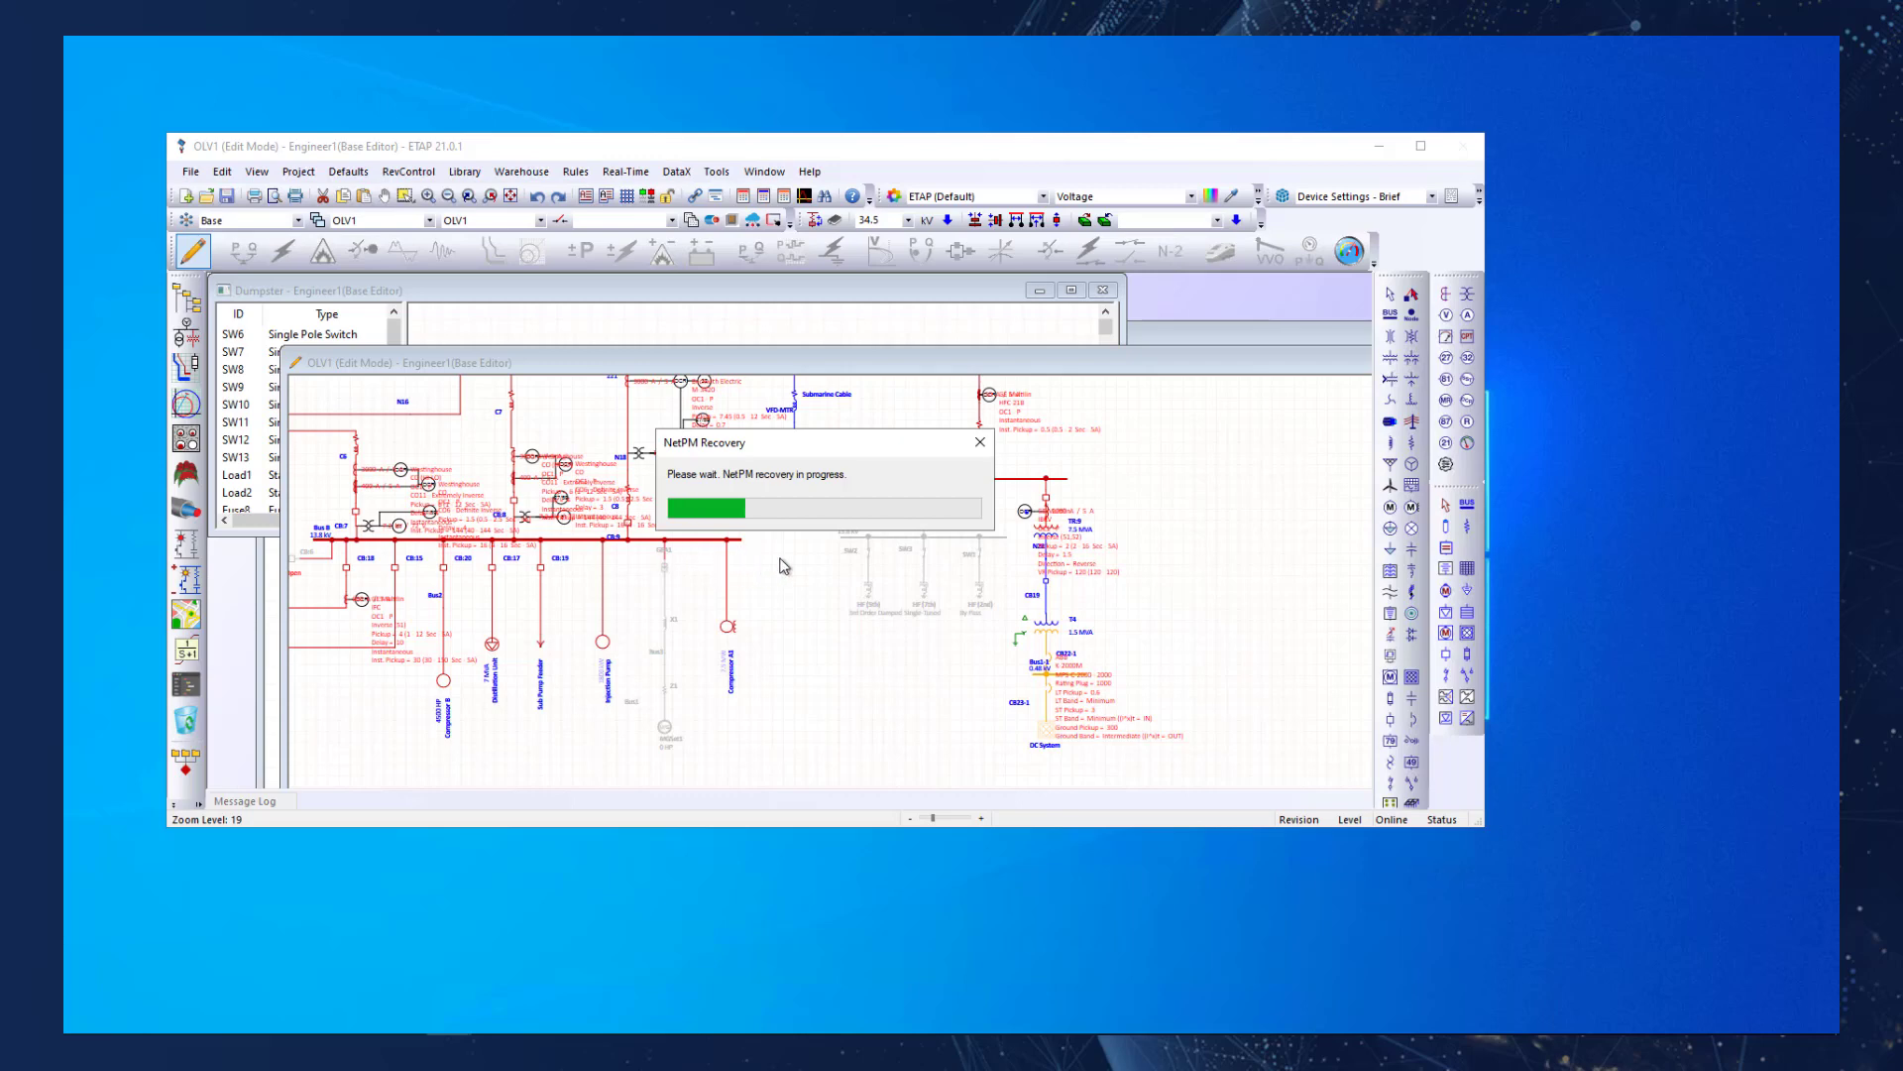
# Open the Data Center one-line in a maximized window and examine the recovered IEEE 14-bus network.
pyautogui.click(541, 220)
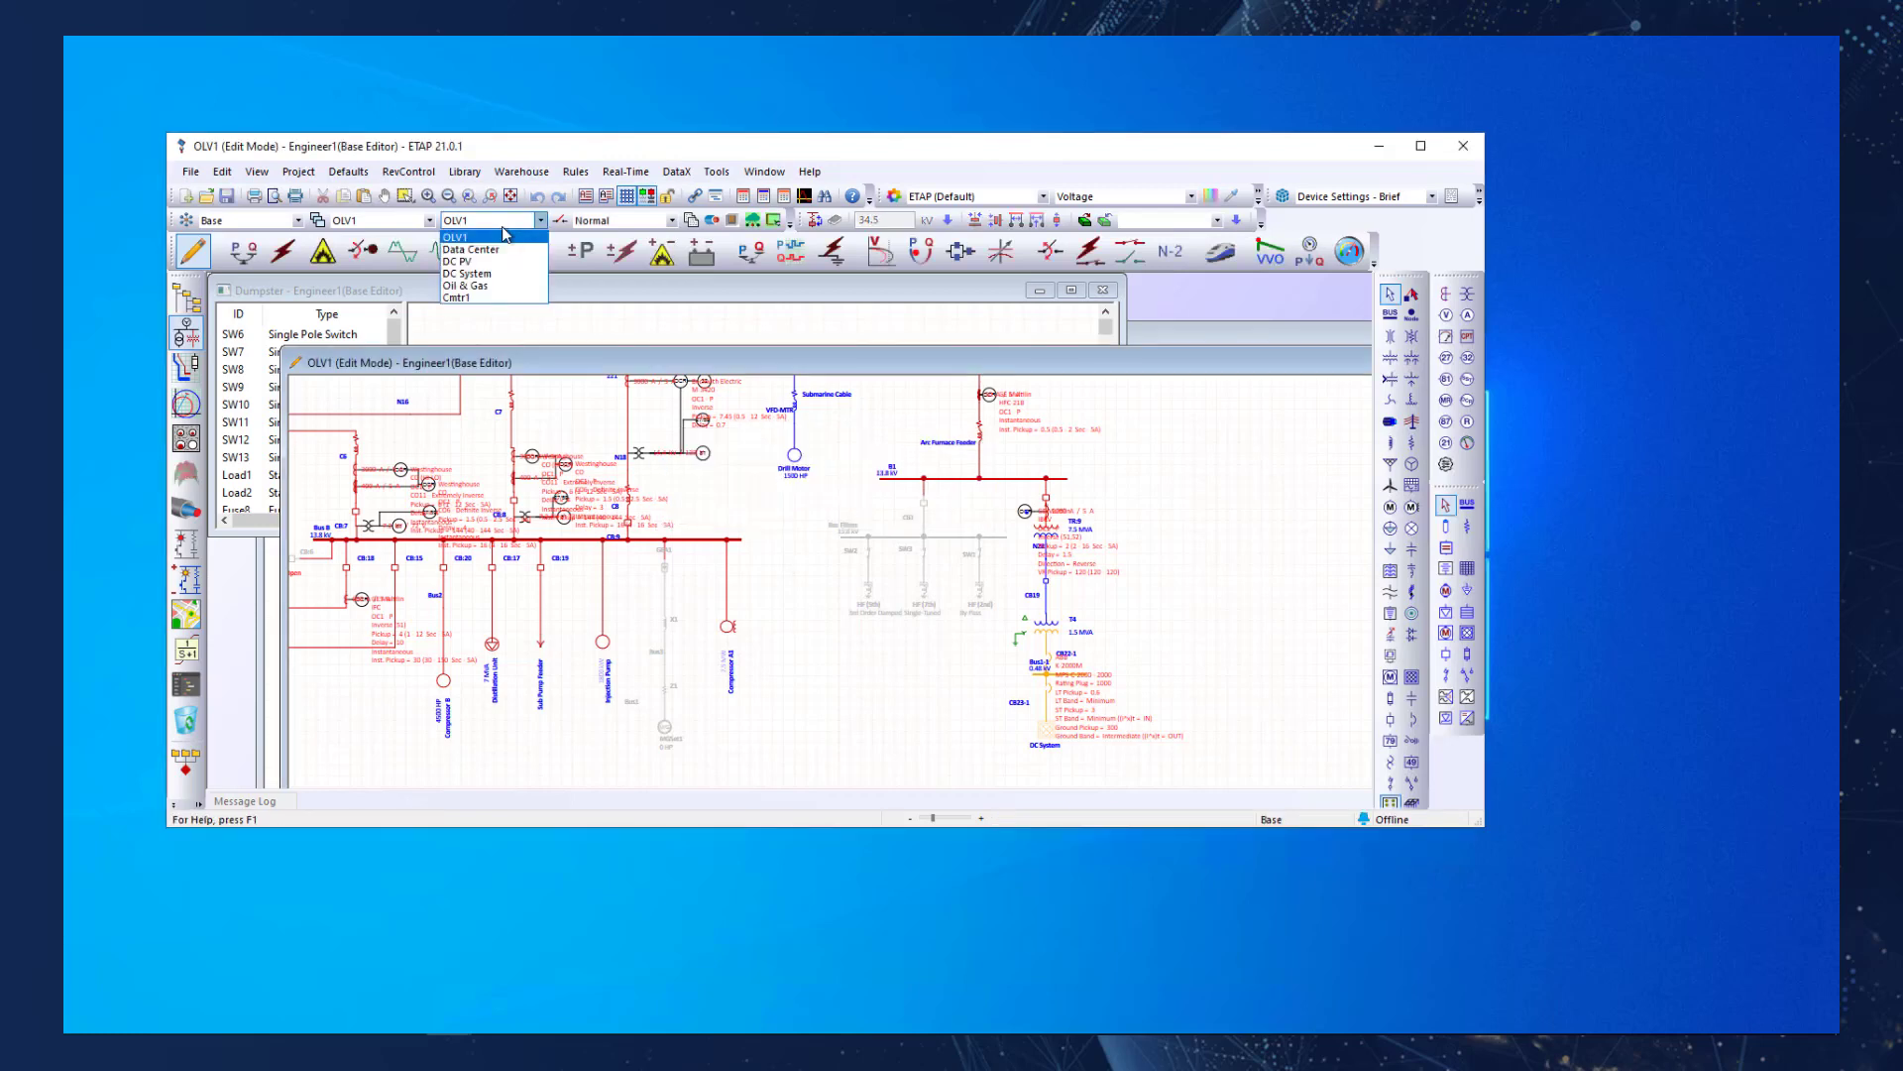
pyautogui.click(501, 252)
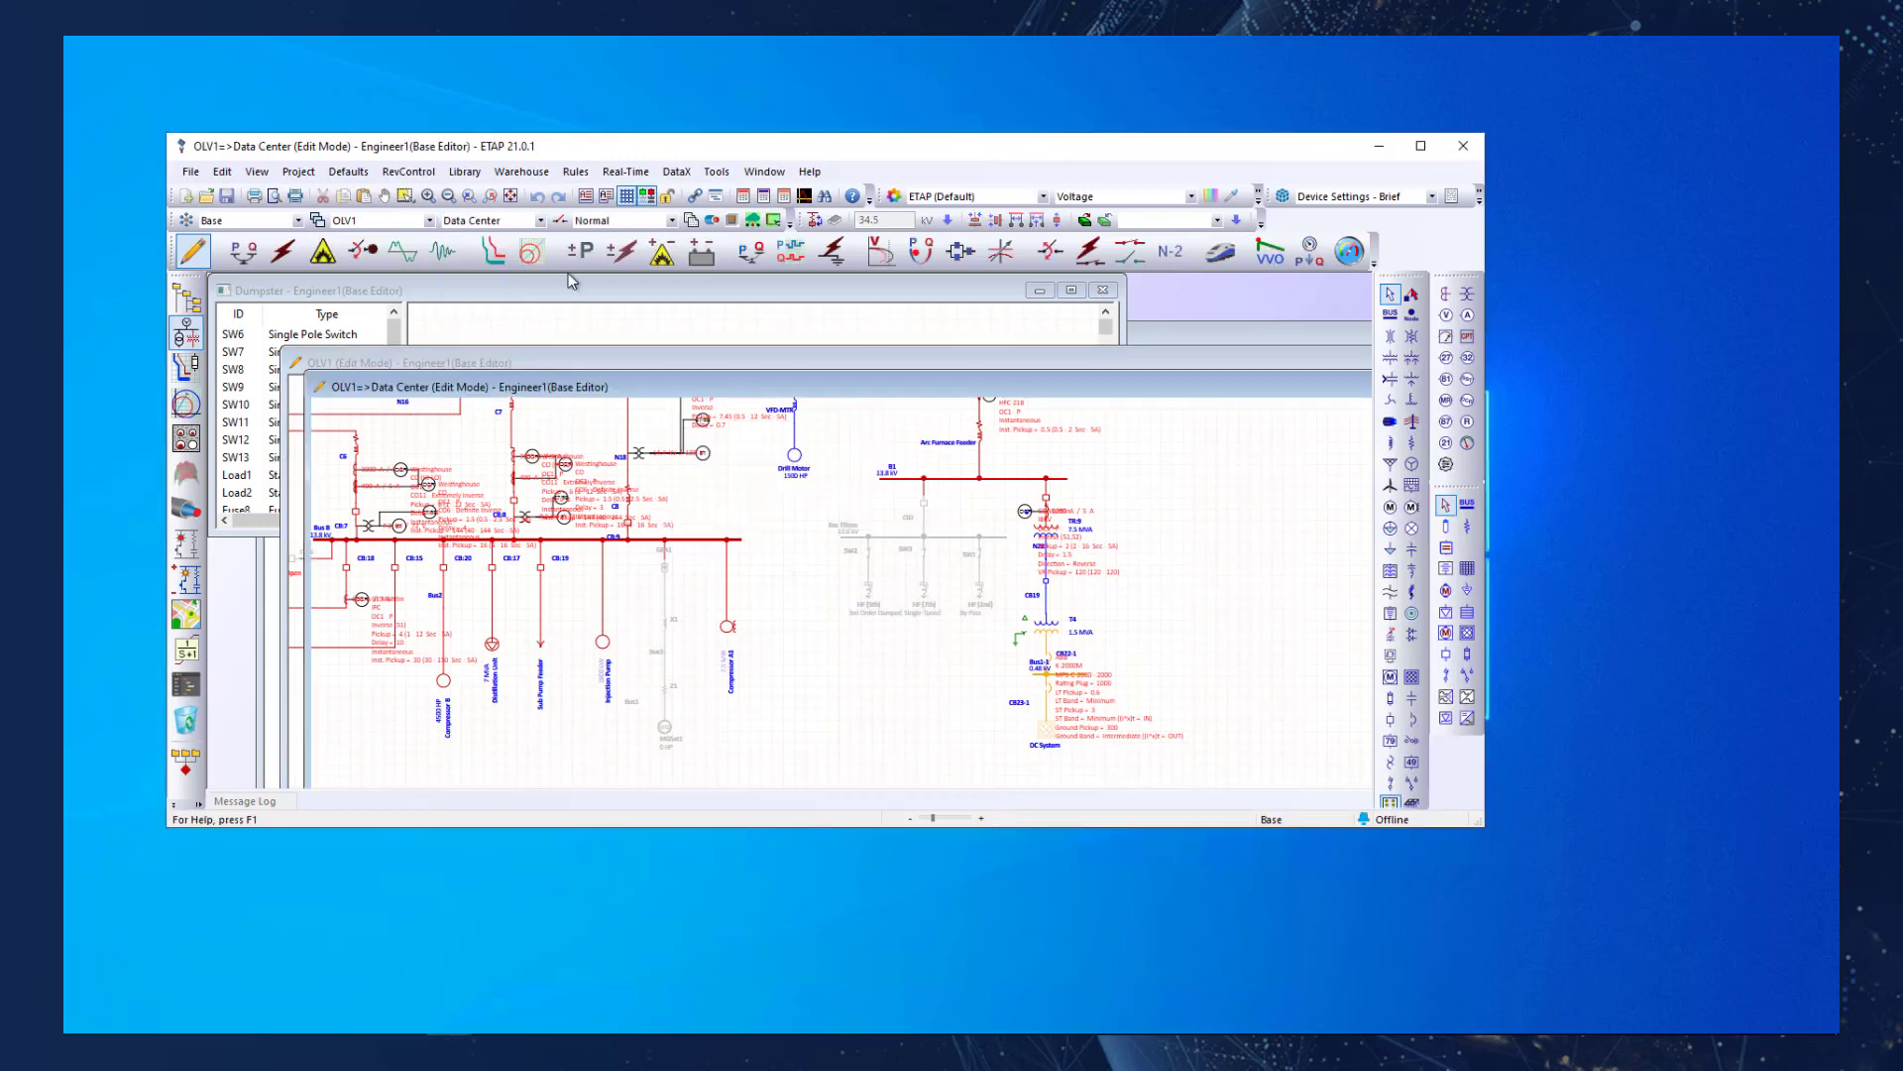
pyautogui.click(1421, 147)
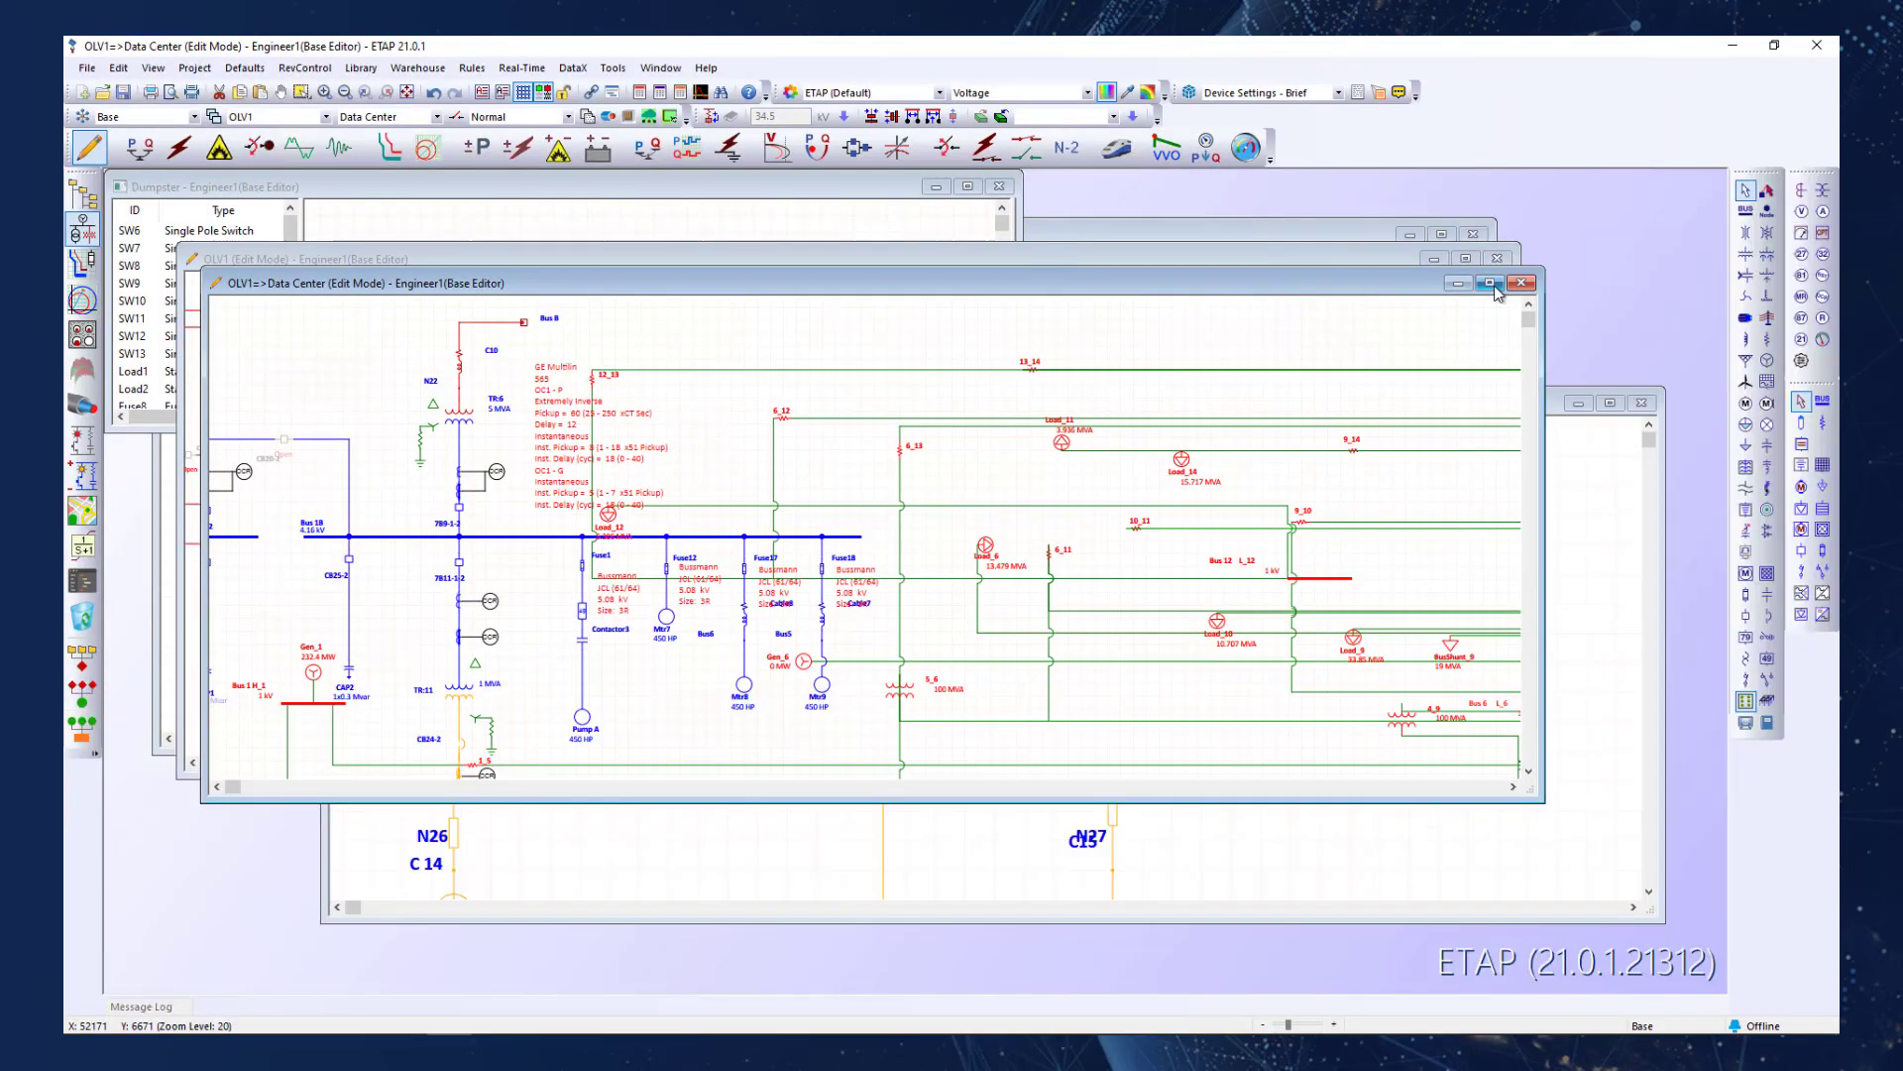
pyautogui.moveTo(1659, 668); pyautogui.dragTo(1277, 669)
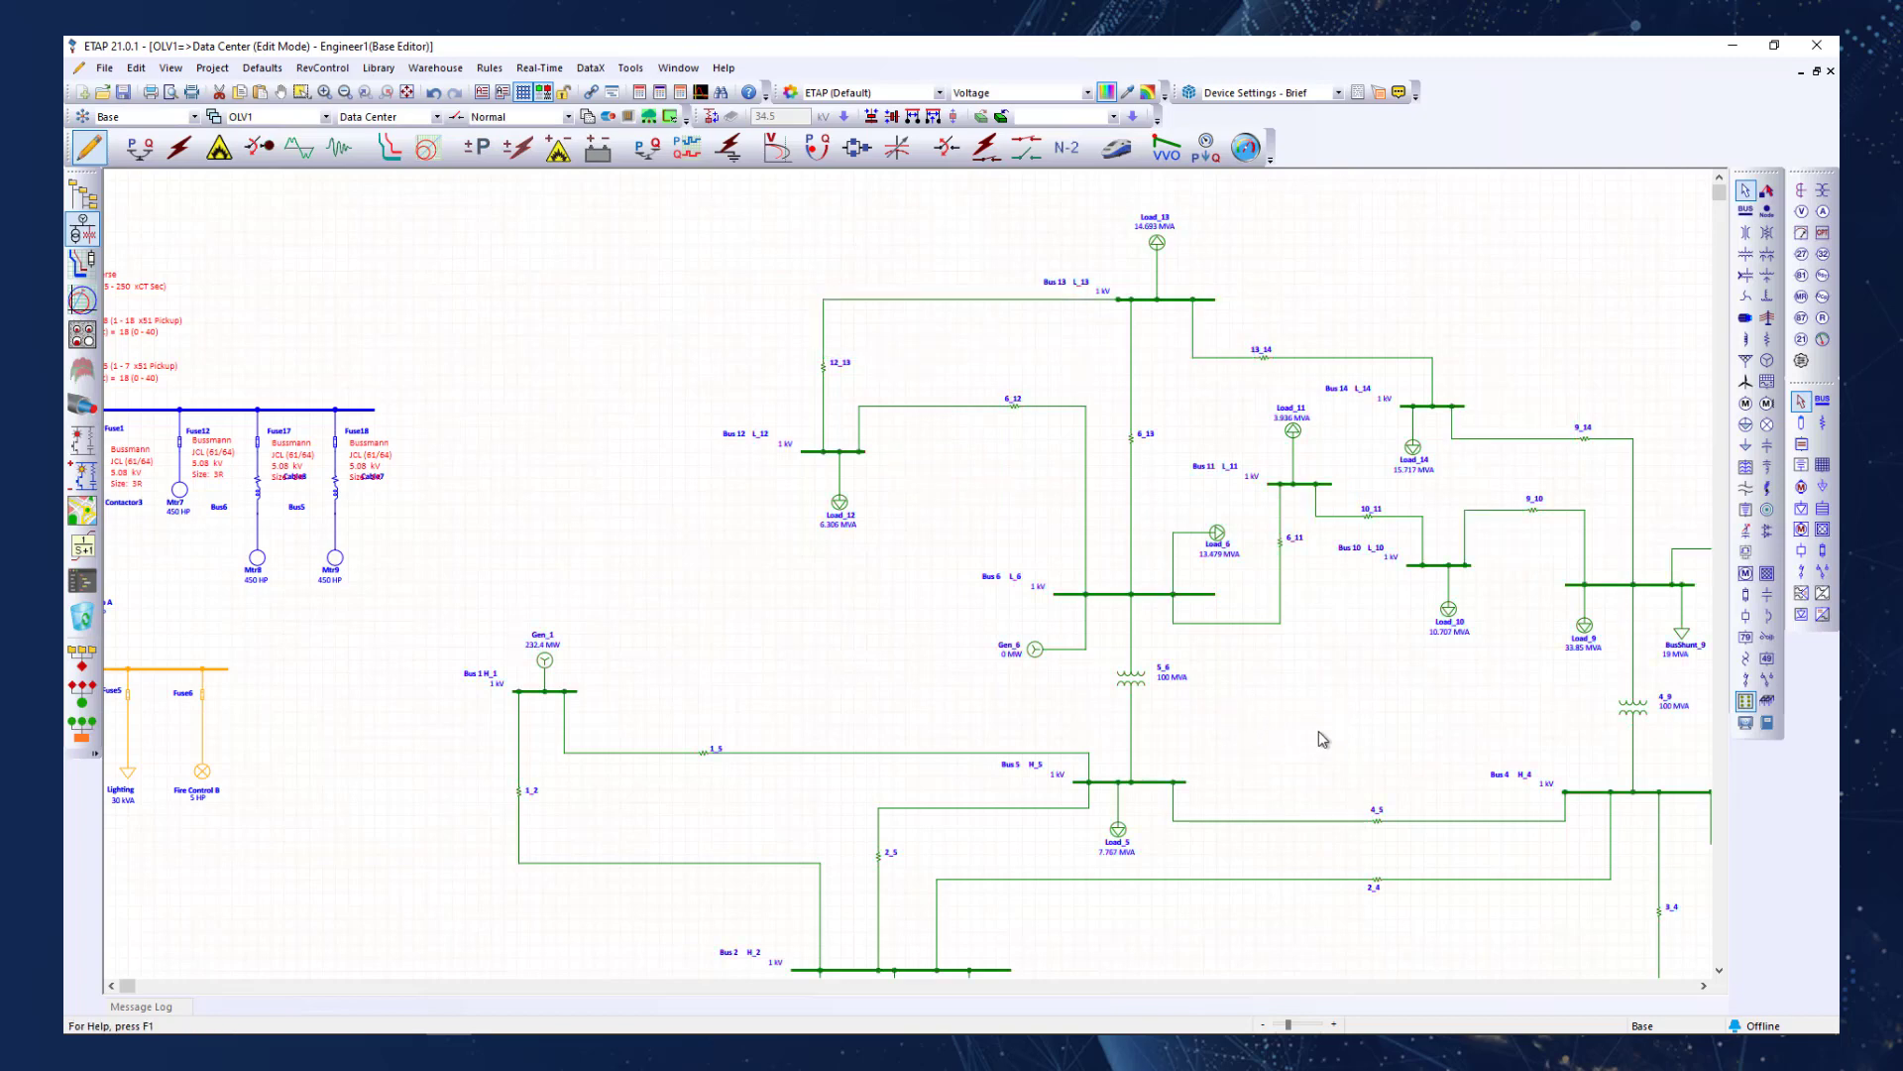
pyautogui.scroll(-2, 1329, 735)
pyautogui.moveTo(1437, 727); pyautogui.dragTo(1201, 649)
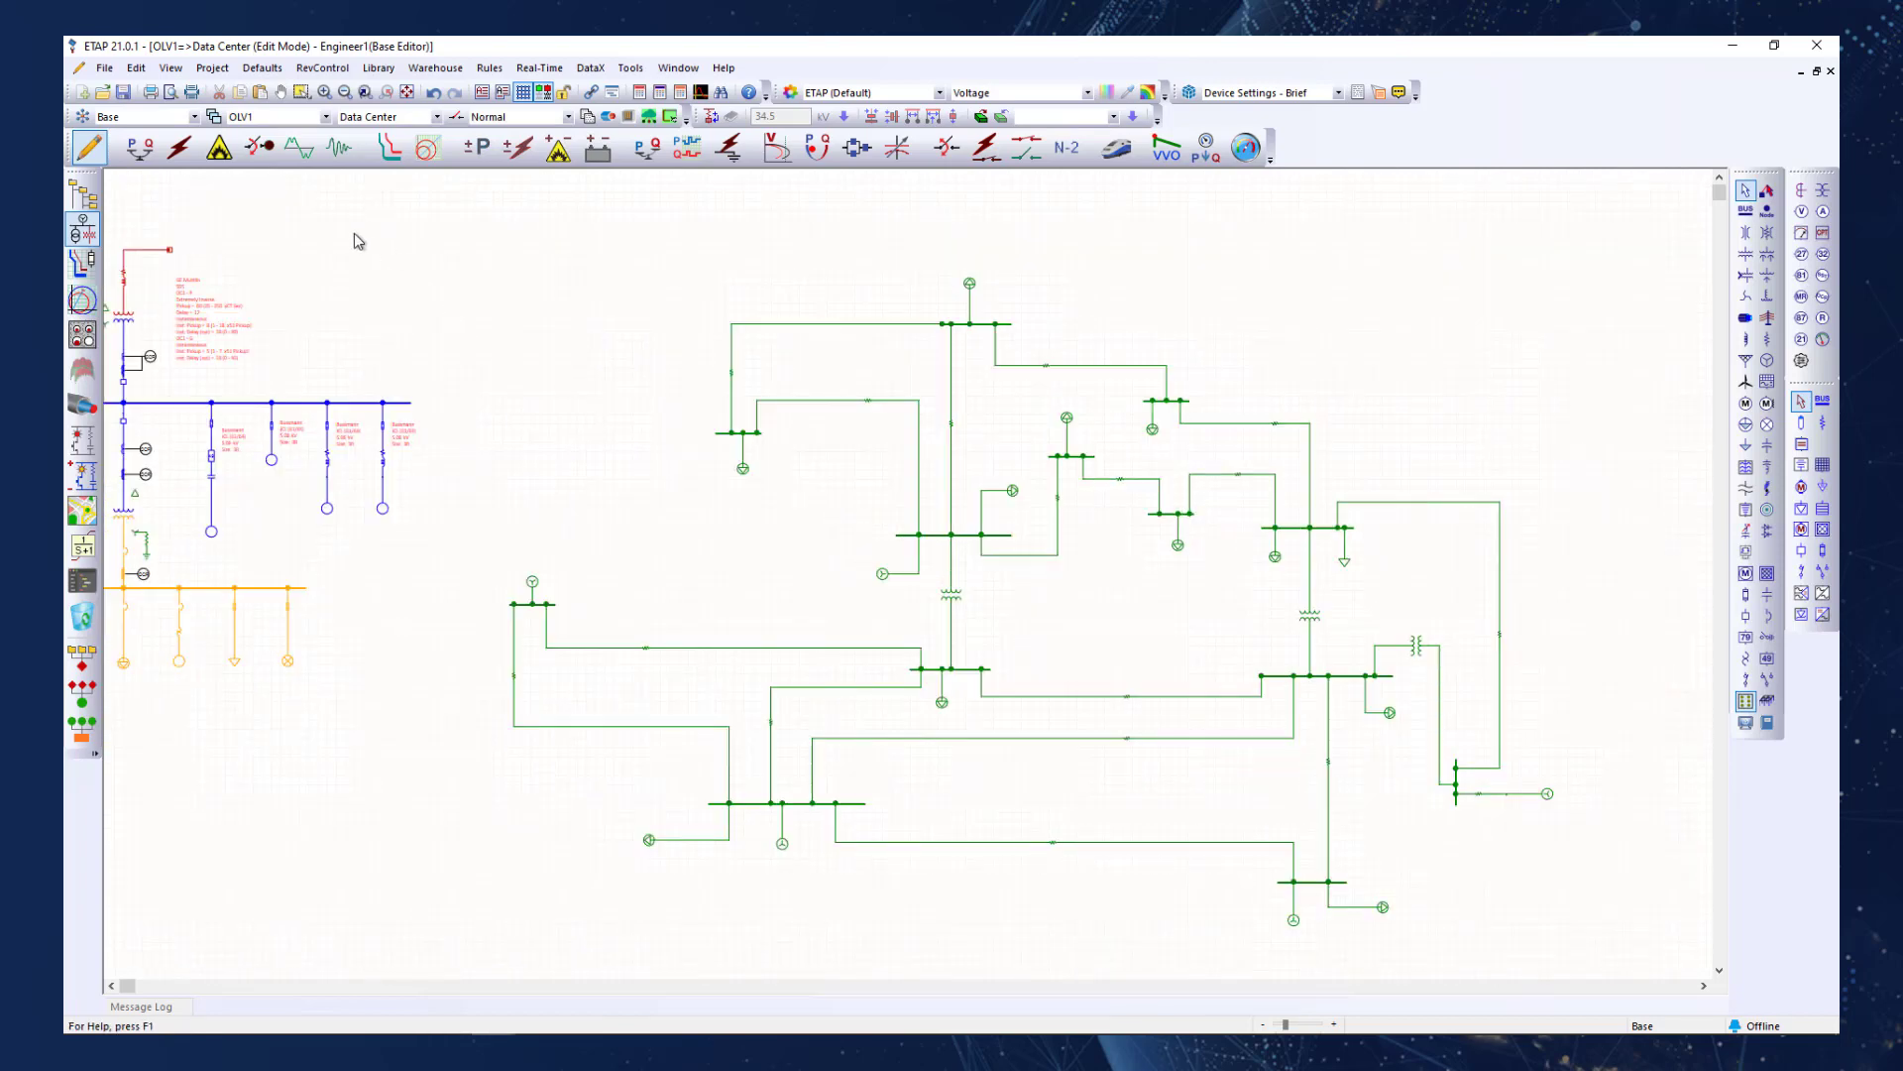
# Copy the DXM address from the project's NetPM information and close the project information.
pyautogui.click(214, 67)
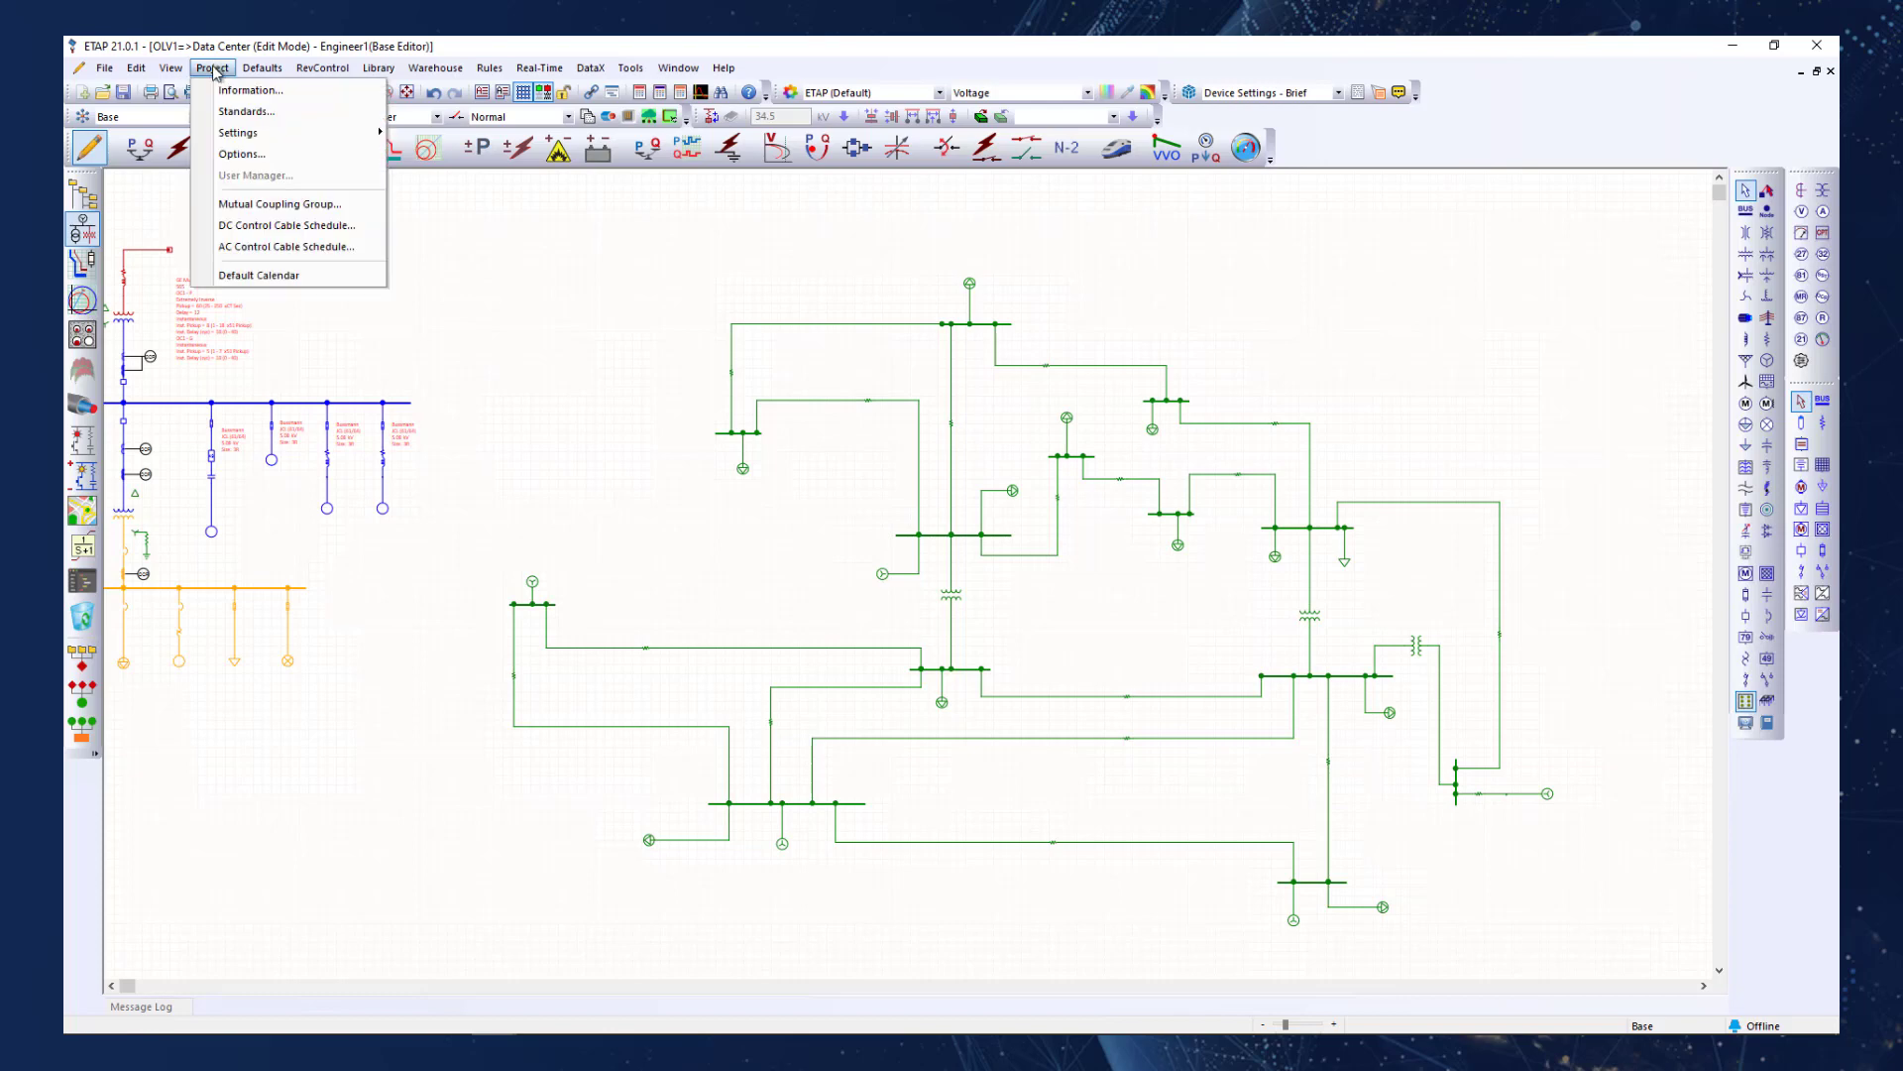
pyautogui.click(217, 90)
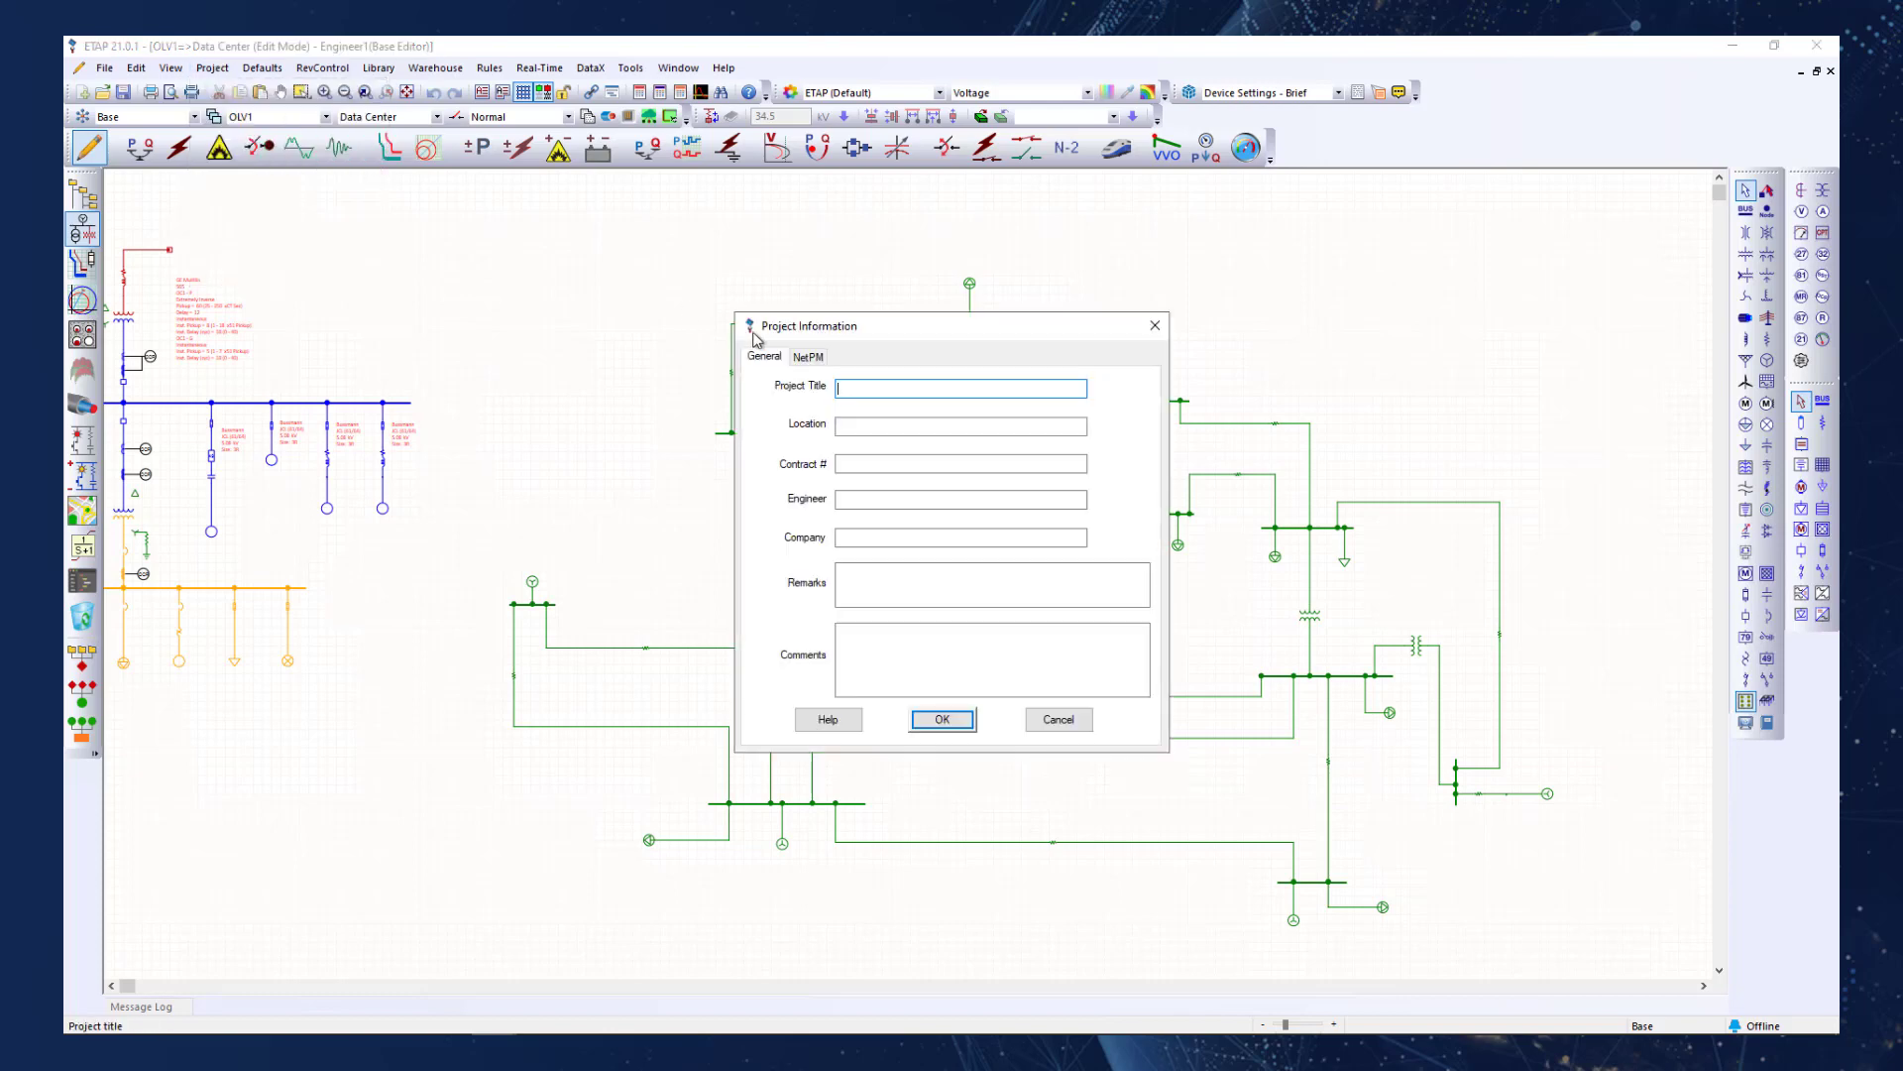
pyautogui.click(800, 359)
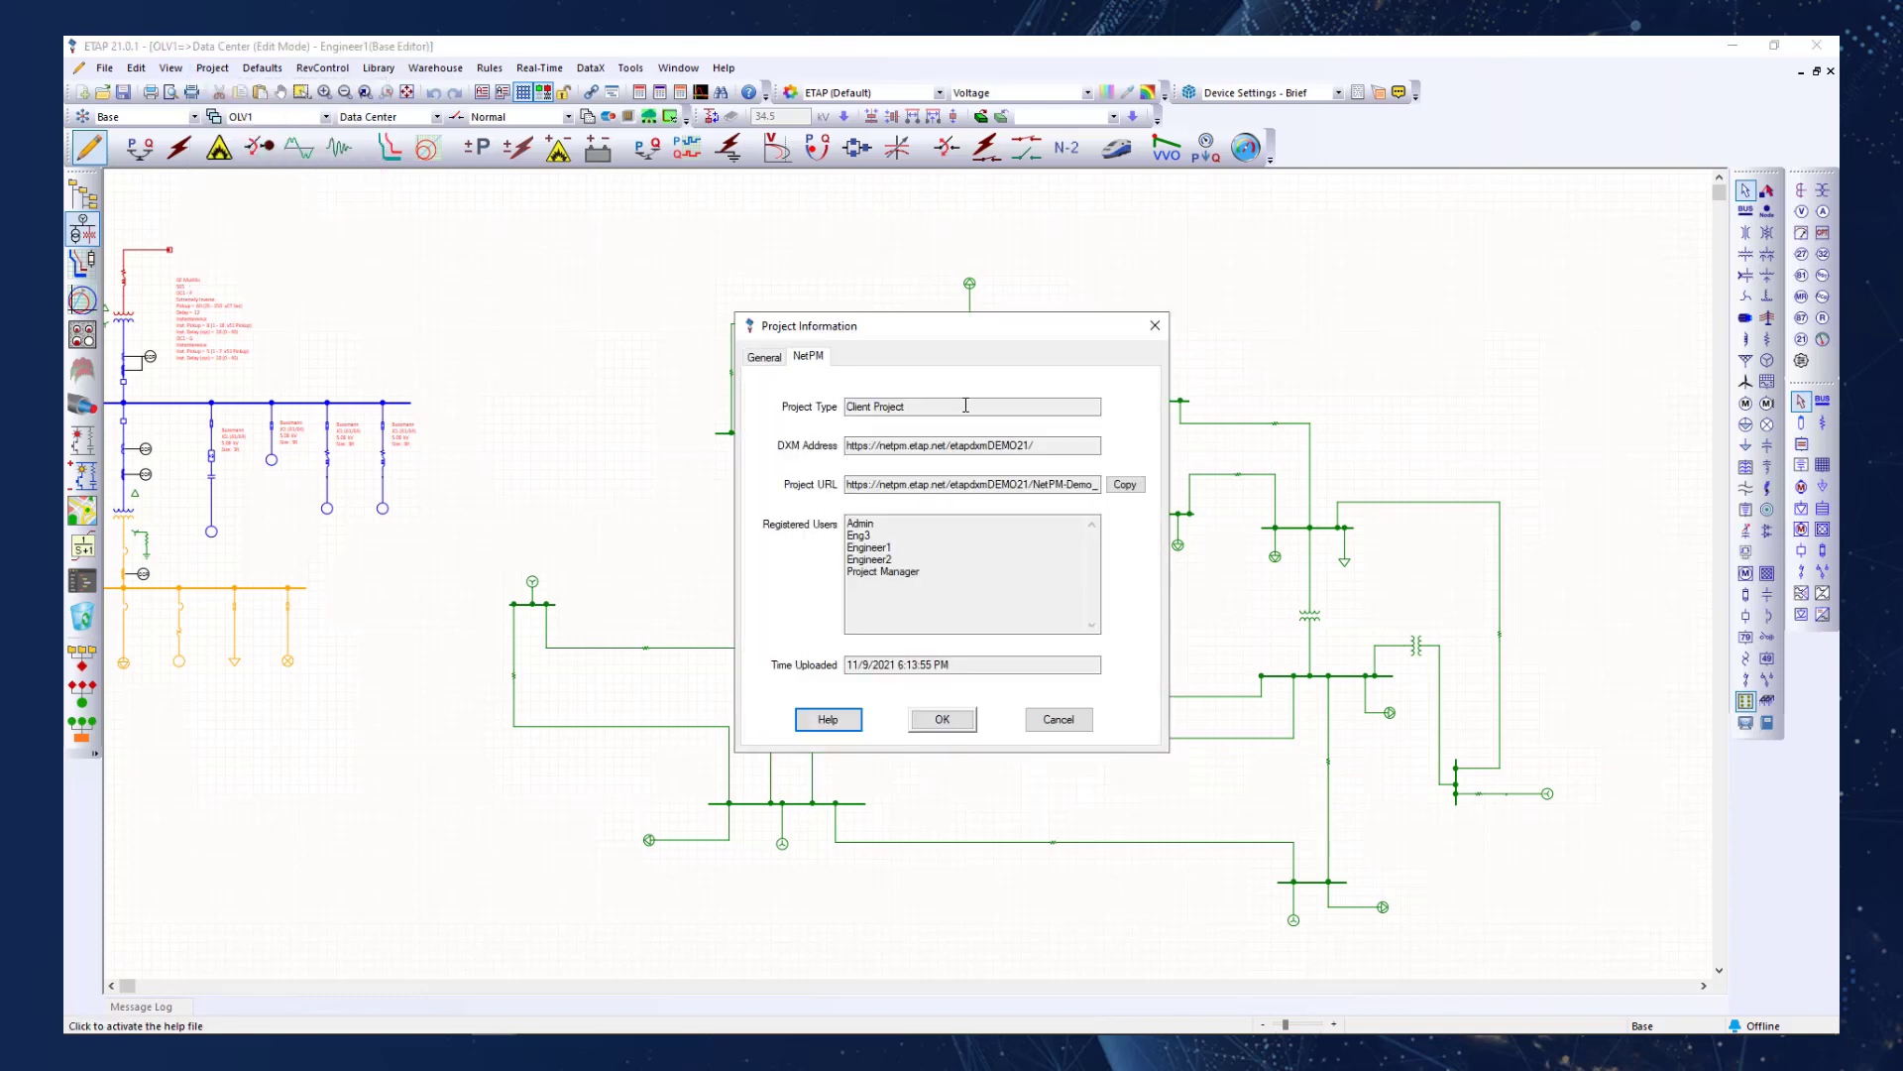
pyautogui.moveTo(1063, 445); pyautogui.dragTo(788, 427)
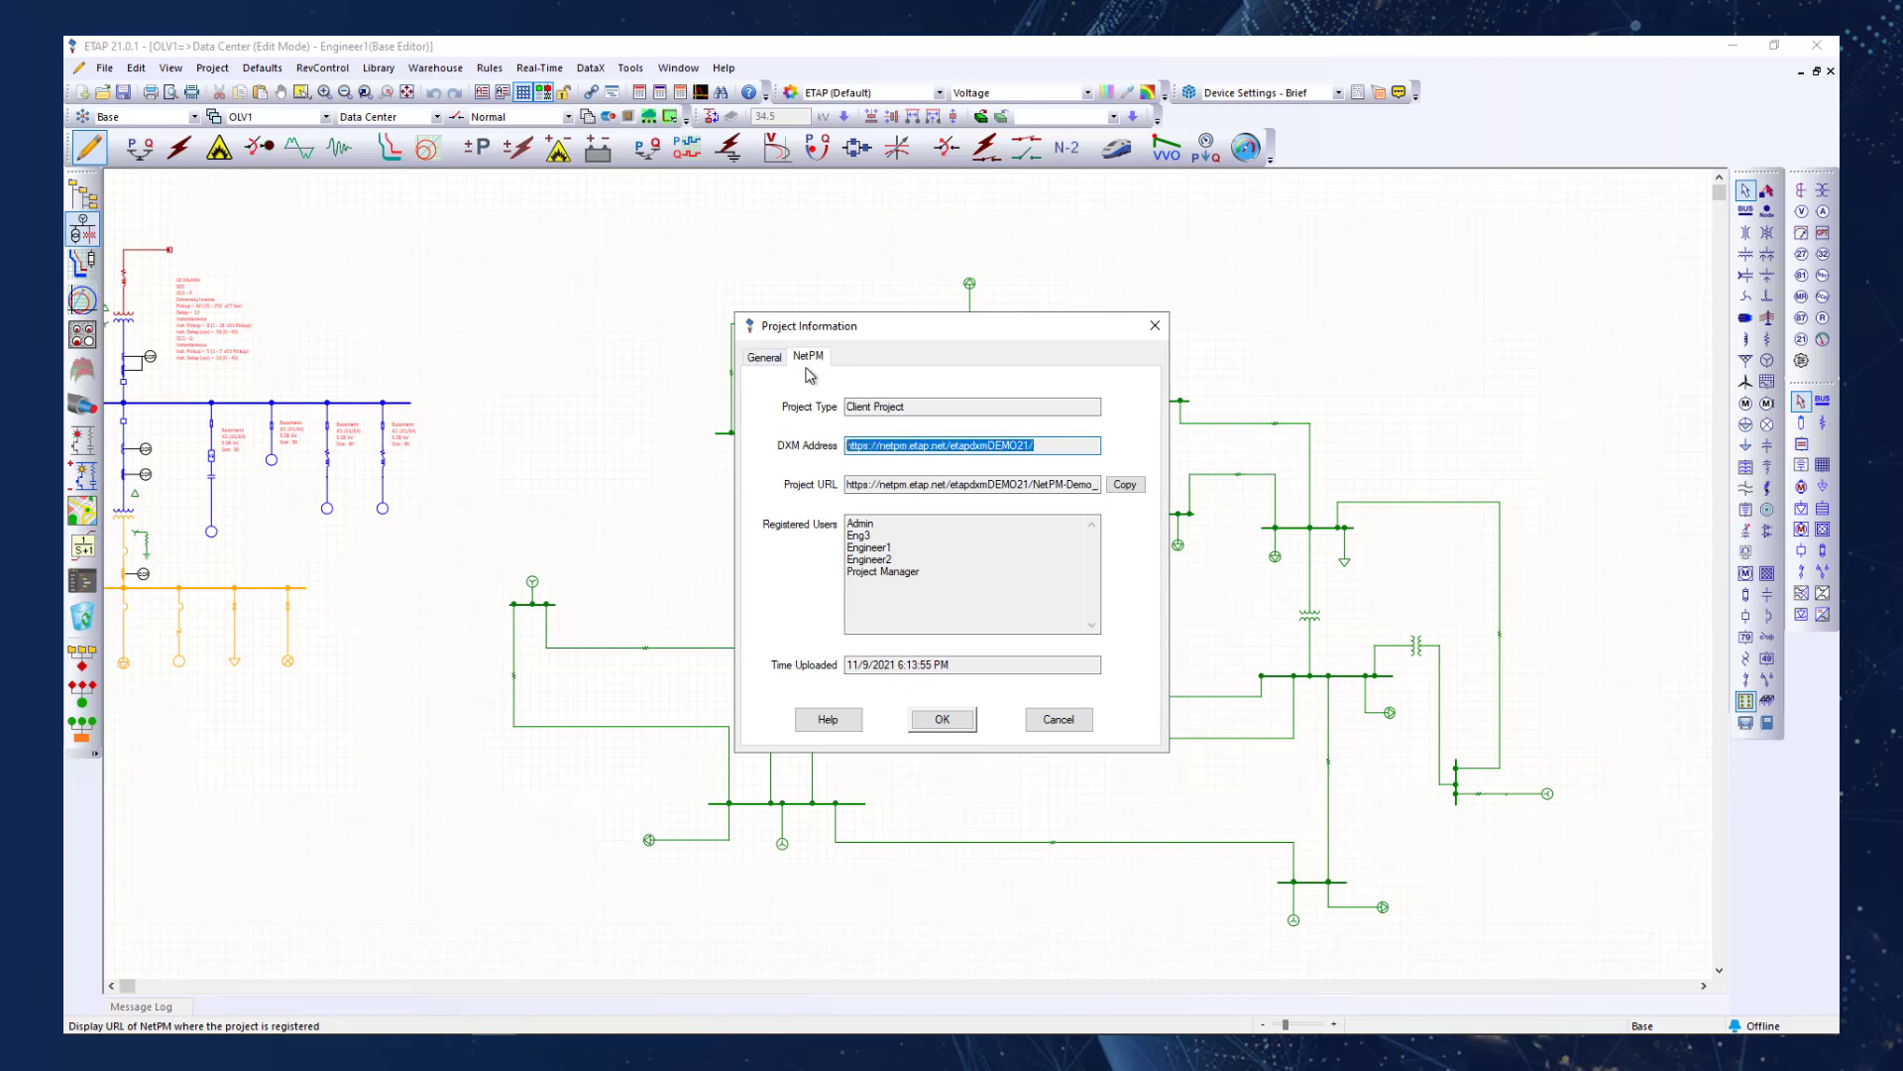
pyautogui.rightClick(1013, 449)
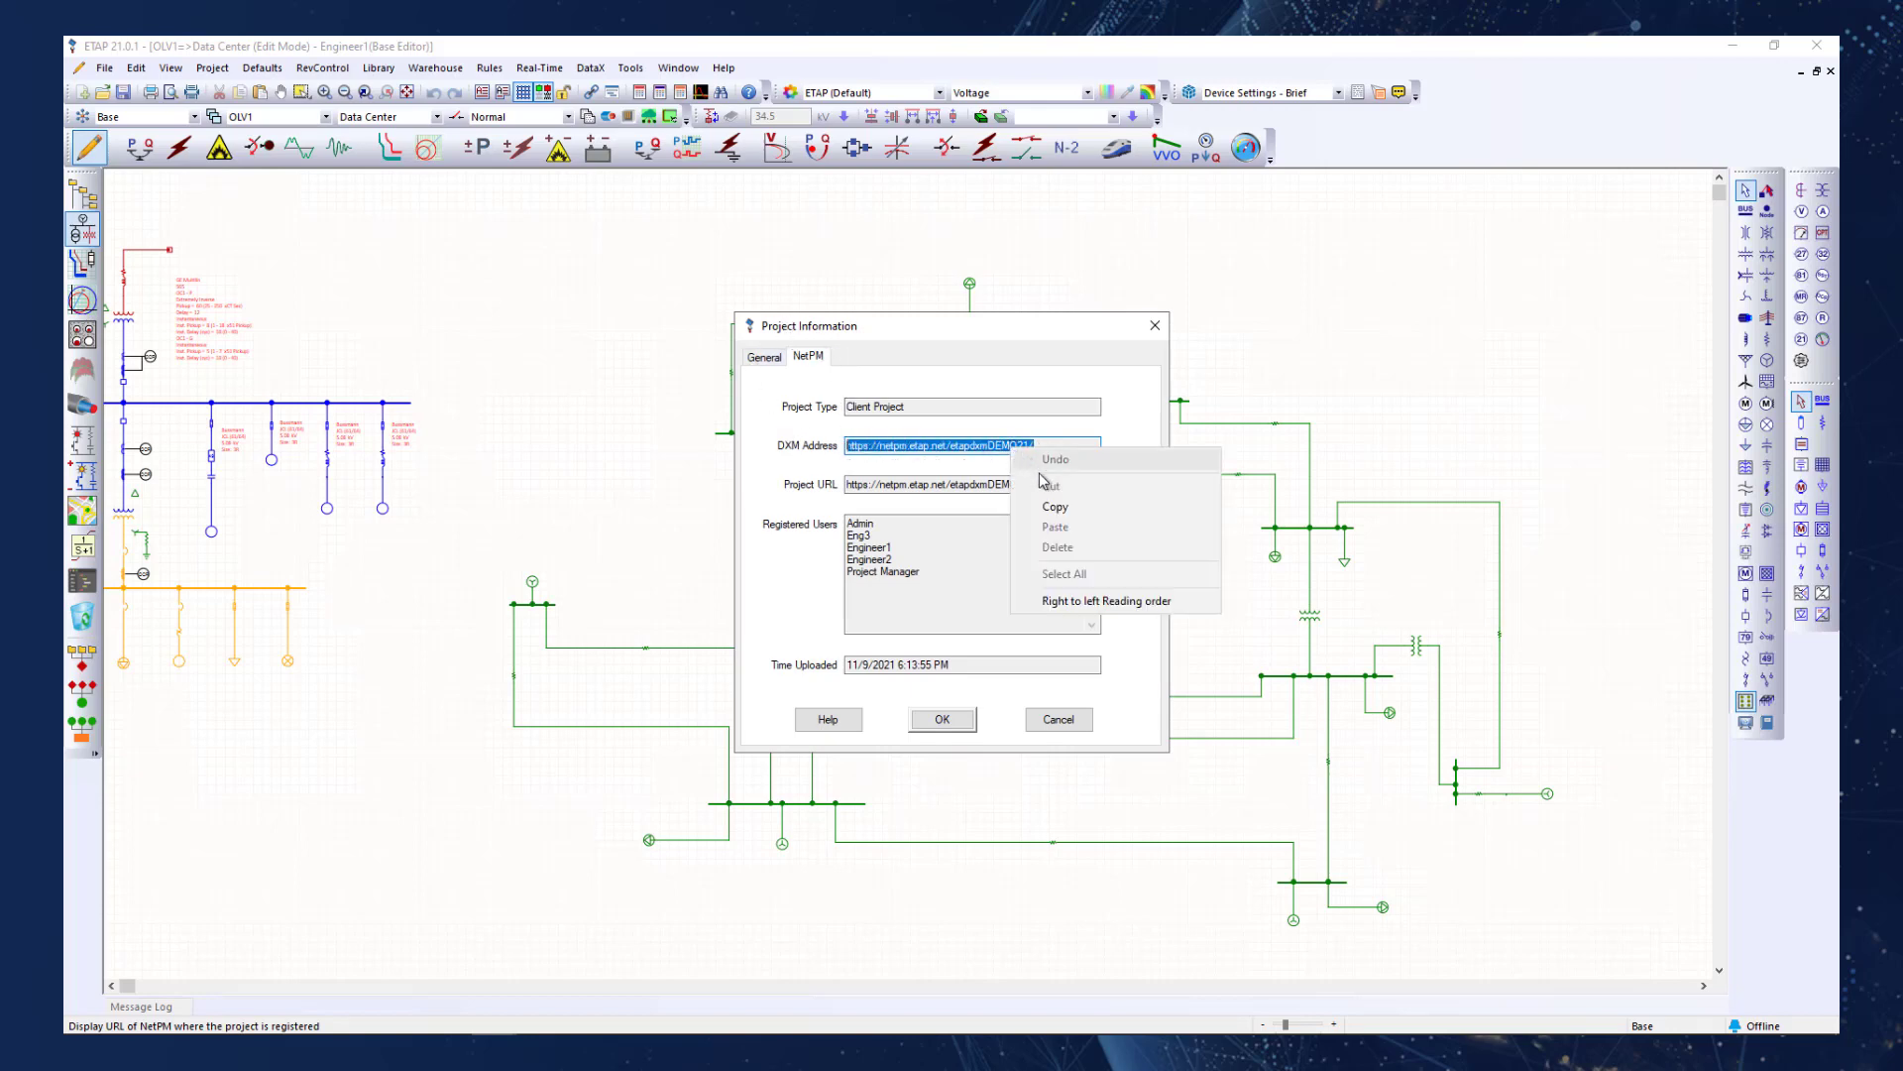
pyautogui.click(1055, 506)
pyautogui.click(1155, 326)
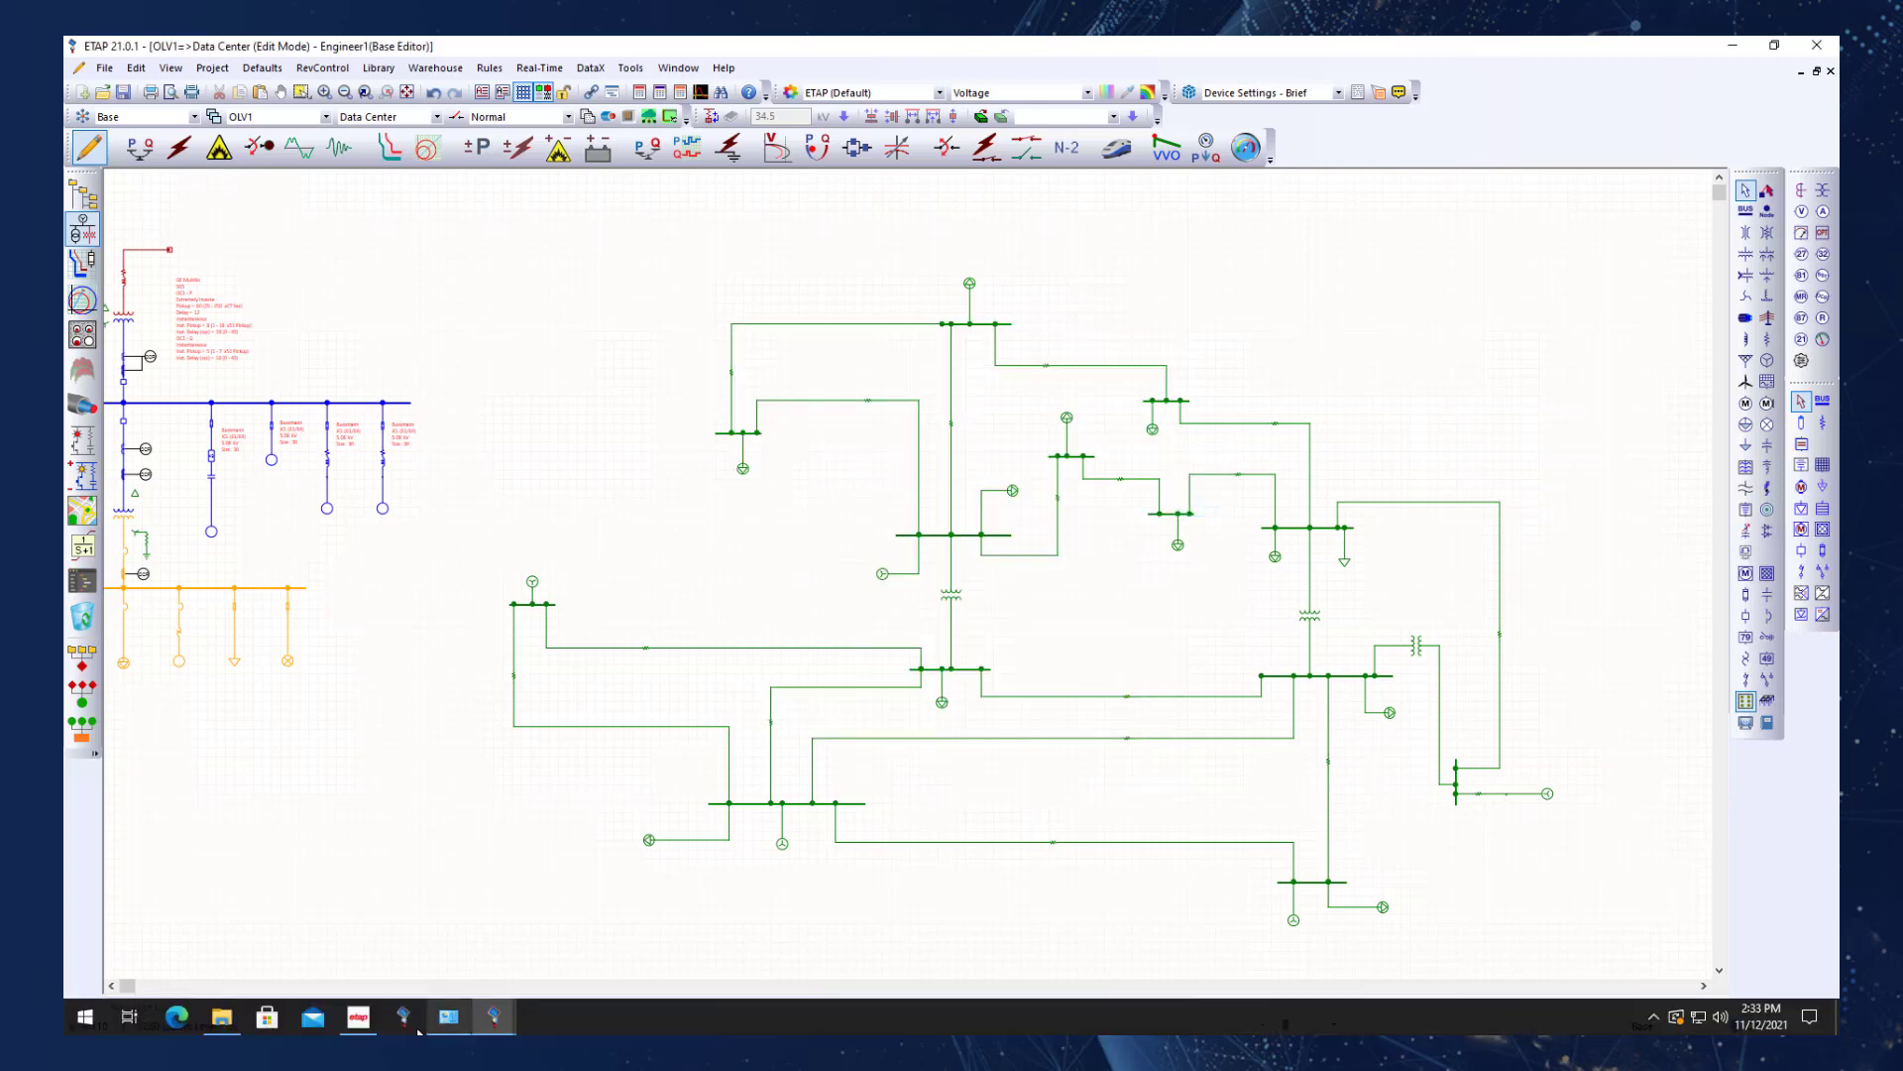
# Switch to Microsoft Edge and go to the copied DXM address.
pyautogui.click(179, 1018)
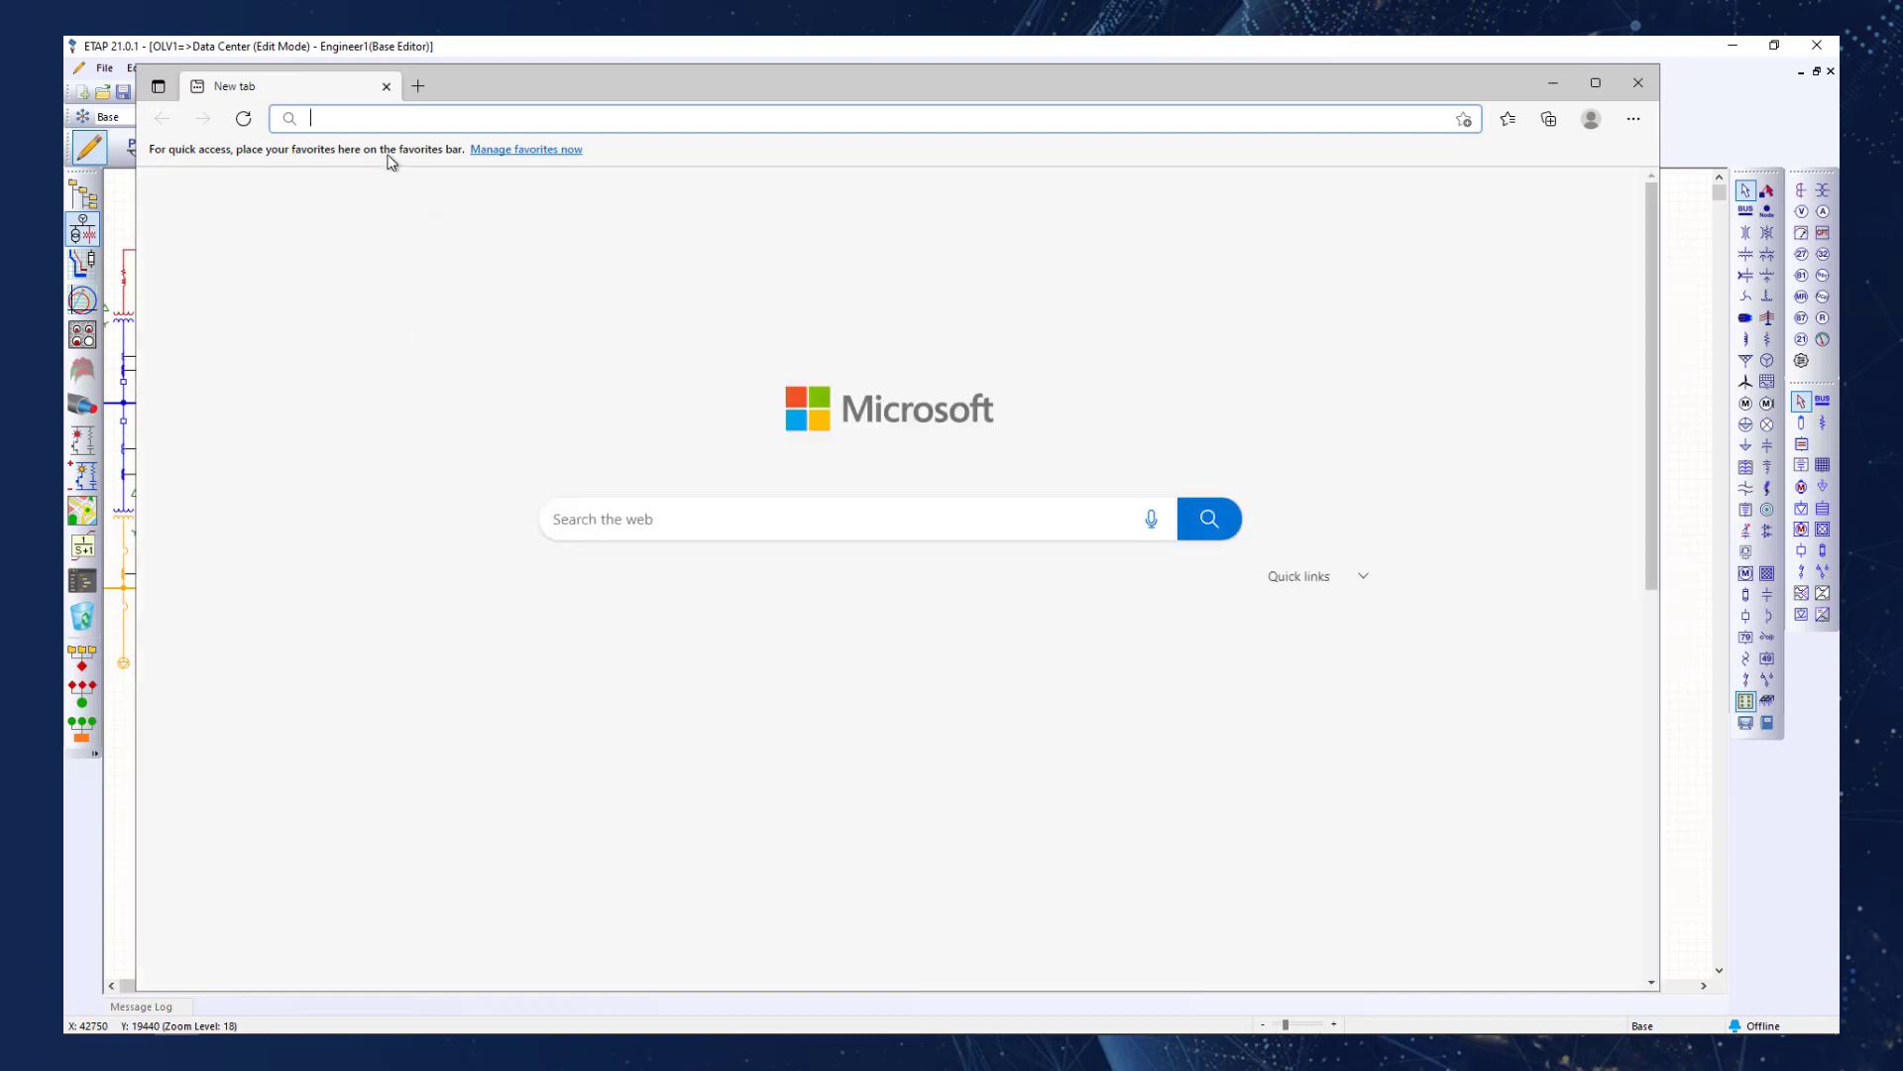
pyautogui.rightClick(364, 116)
pyautogui.click(489, 319)
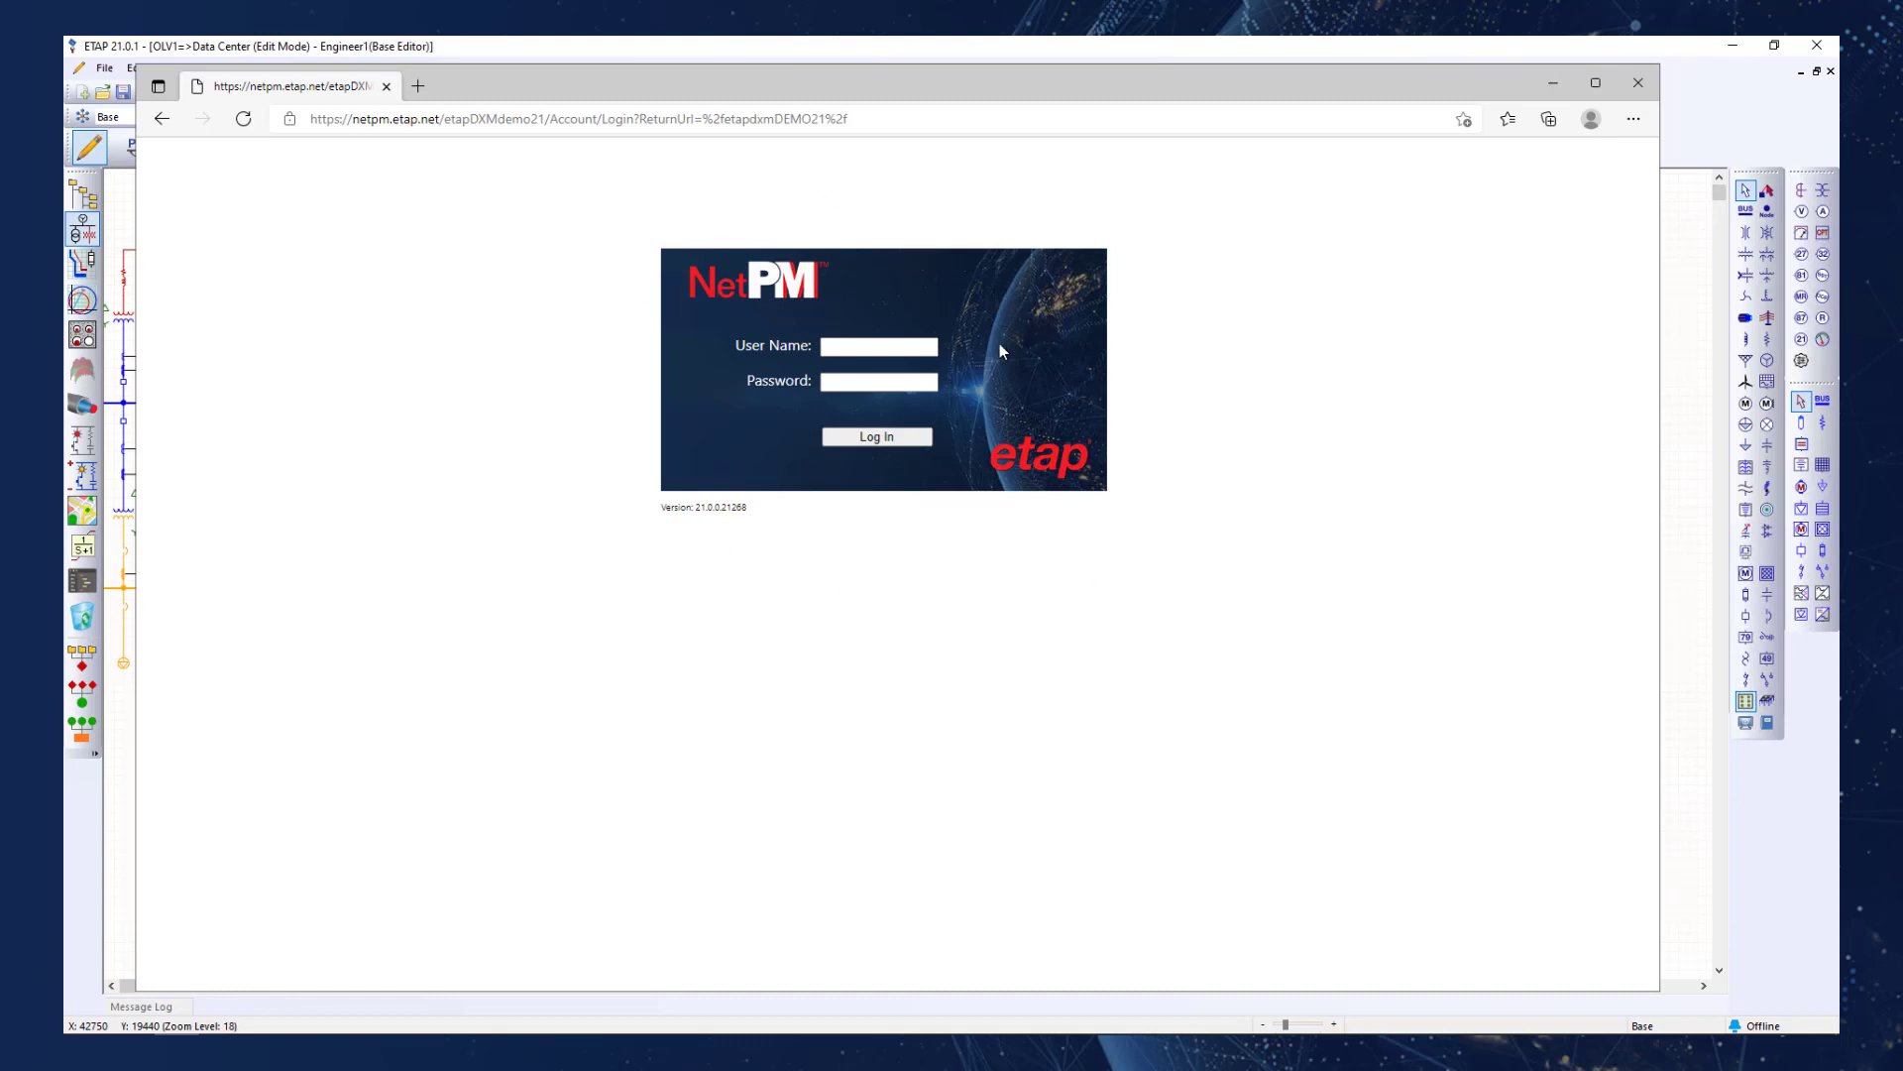
# Log in to the NetPM site as Admin with the account password and dismiss the offer to save the password.
pyautogui.click(882, 347)
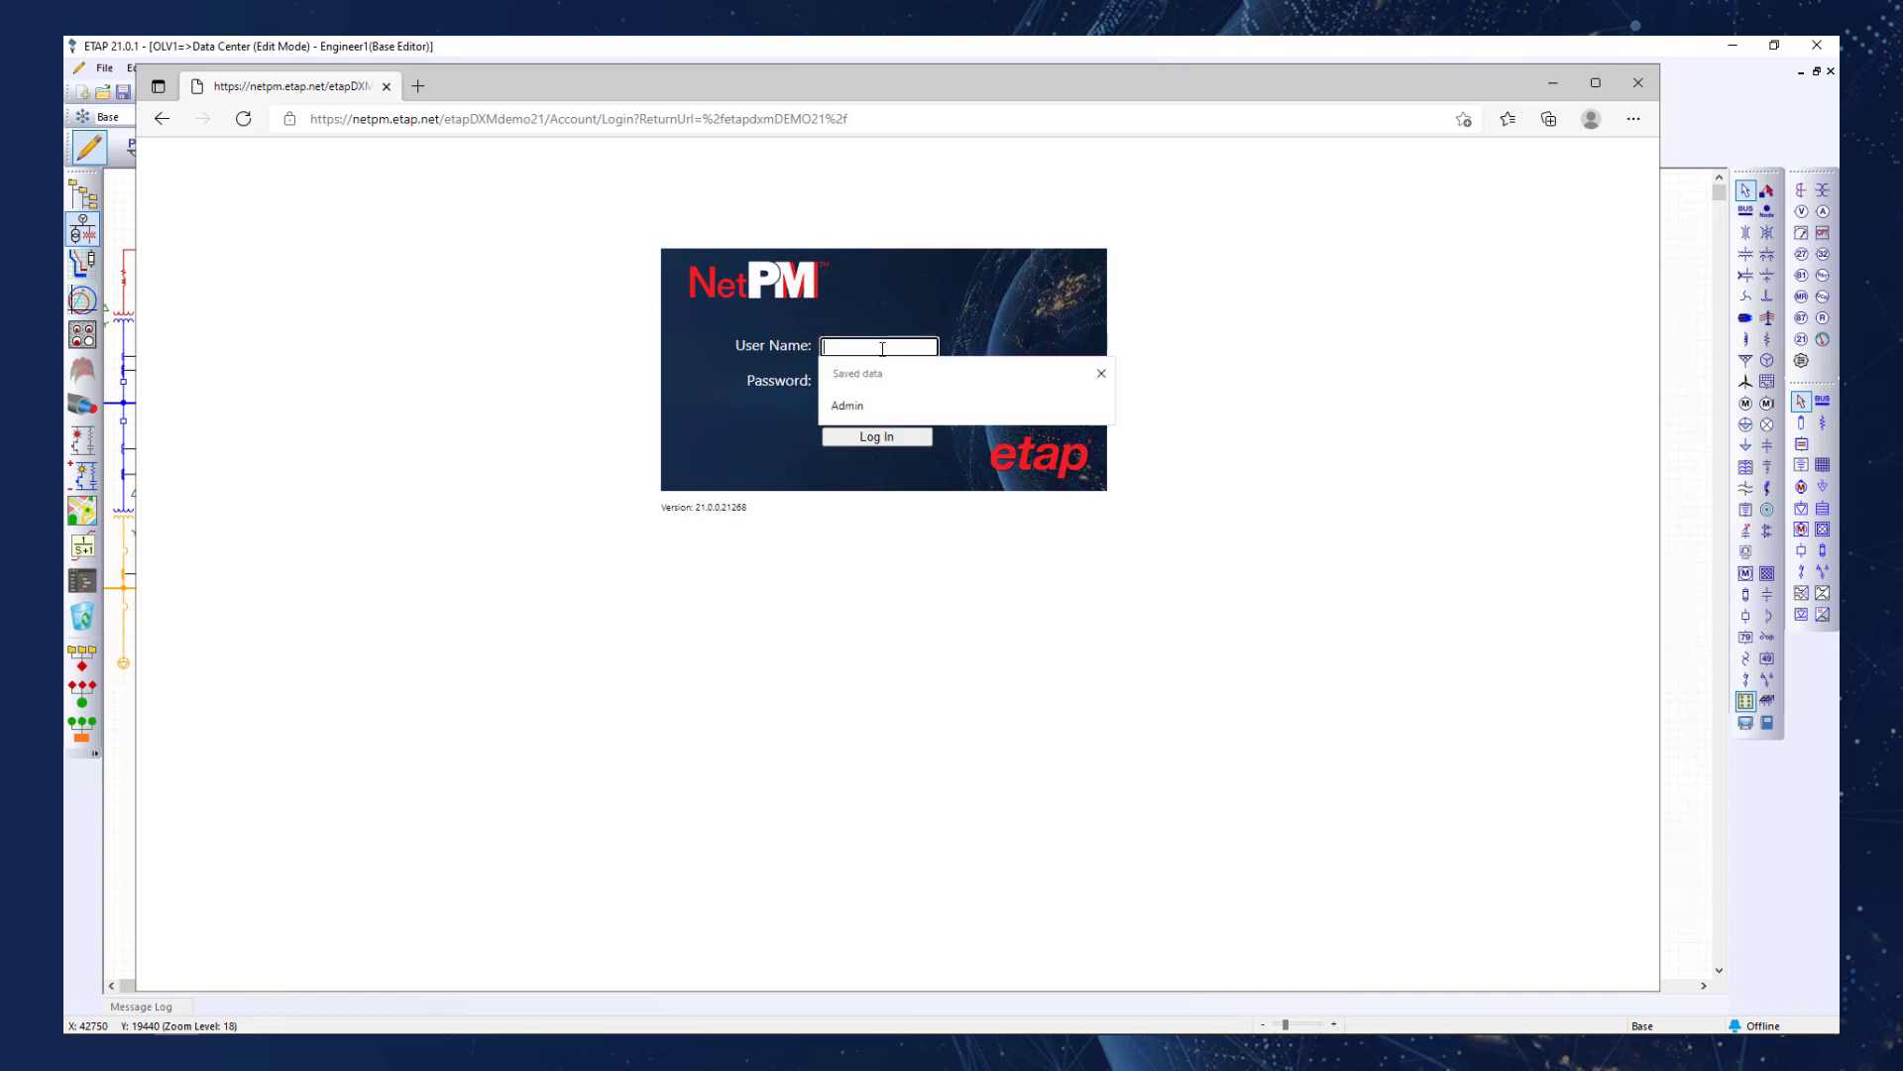
pyautogui.click(871, 404)
pyautogui.click(869, 387)
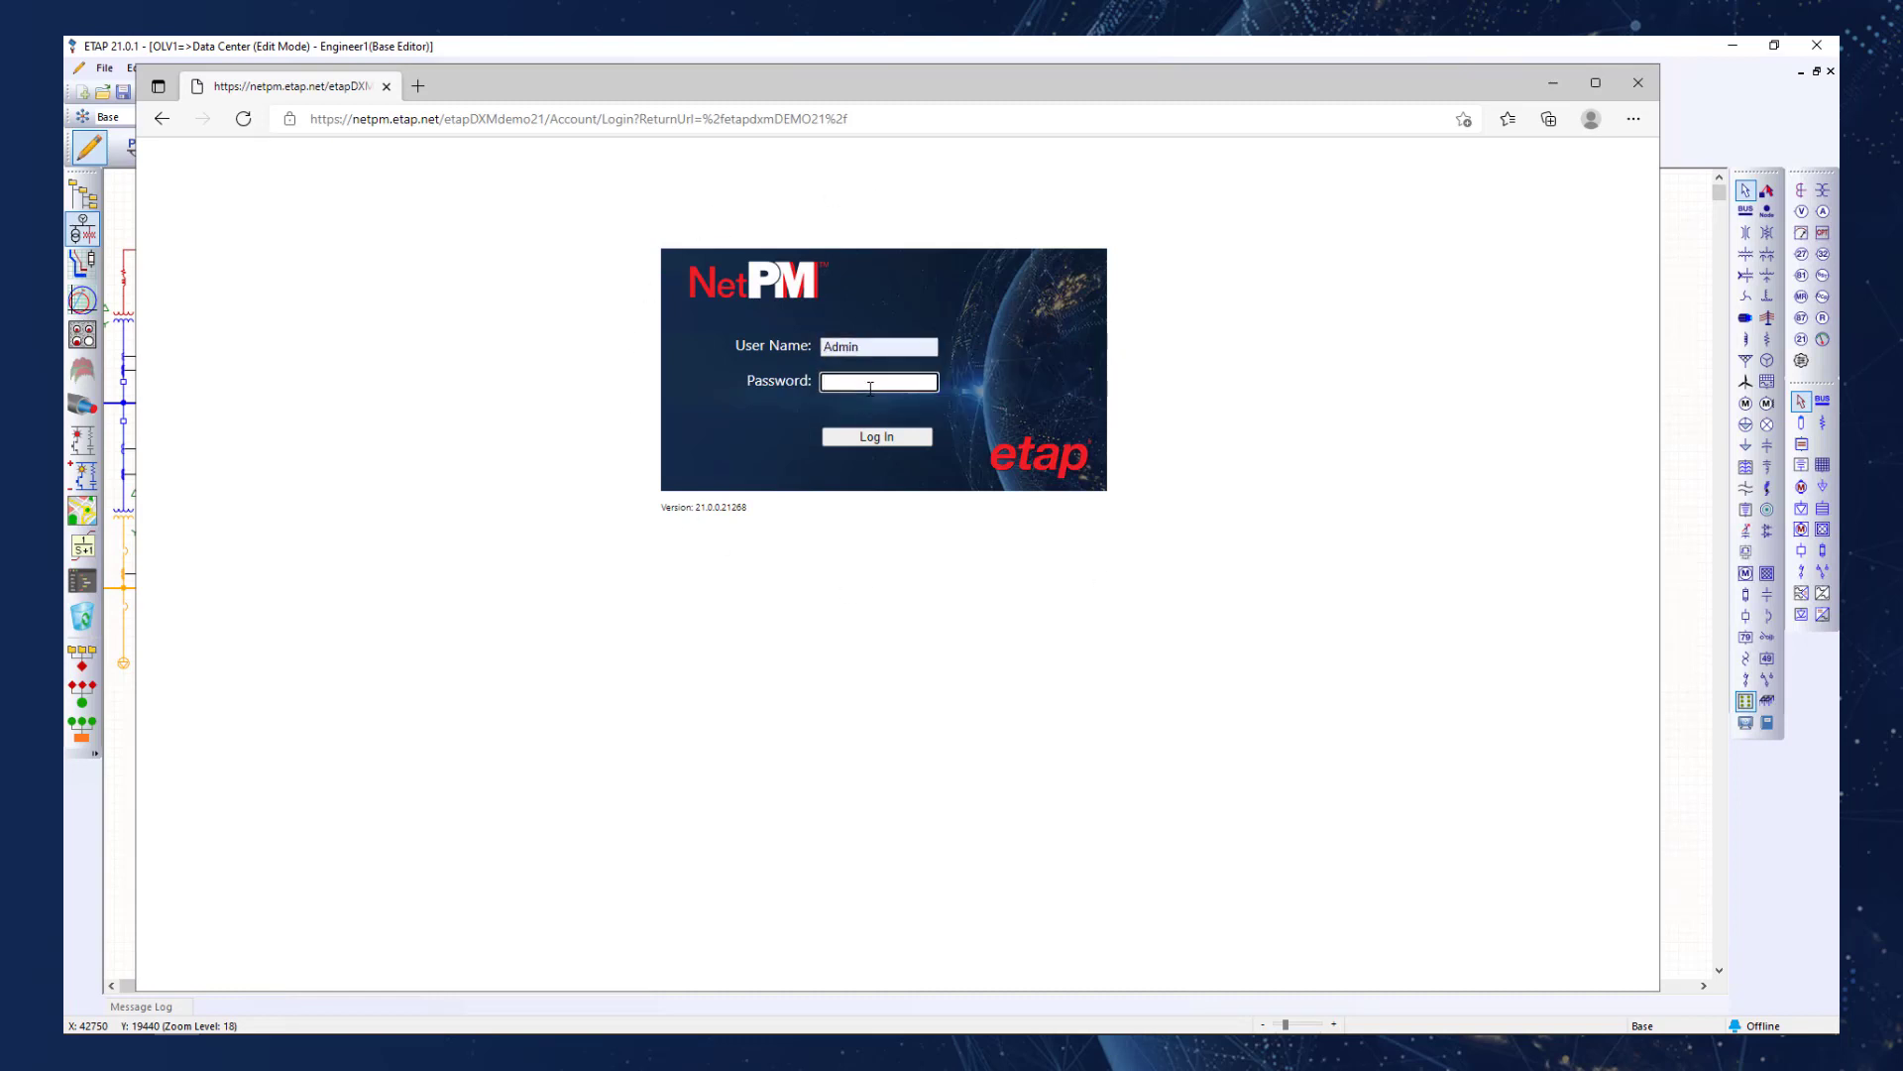
pyautogui.write('****')
pyautogui.click(873, 442)
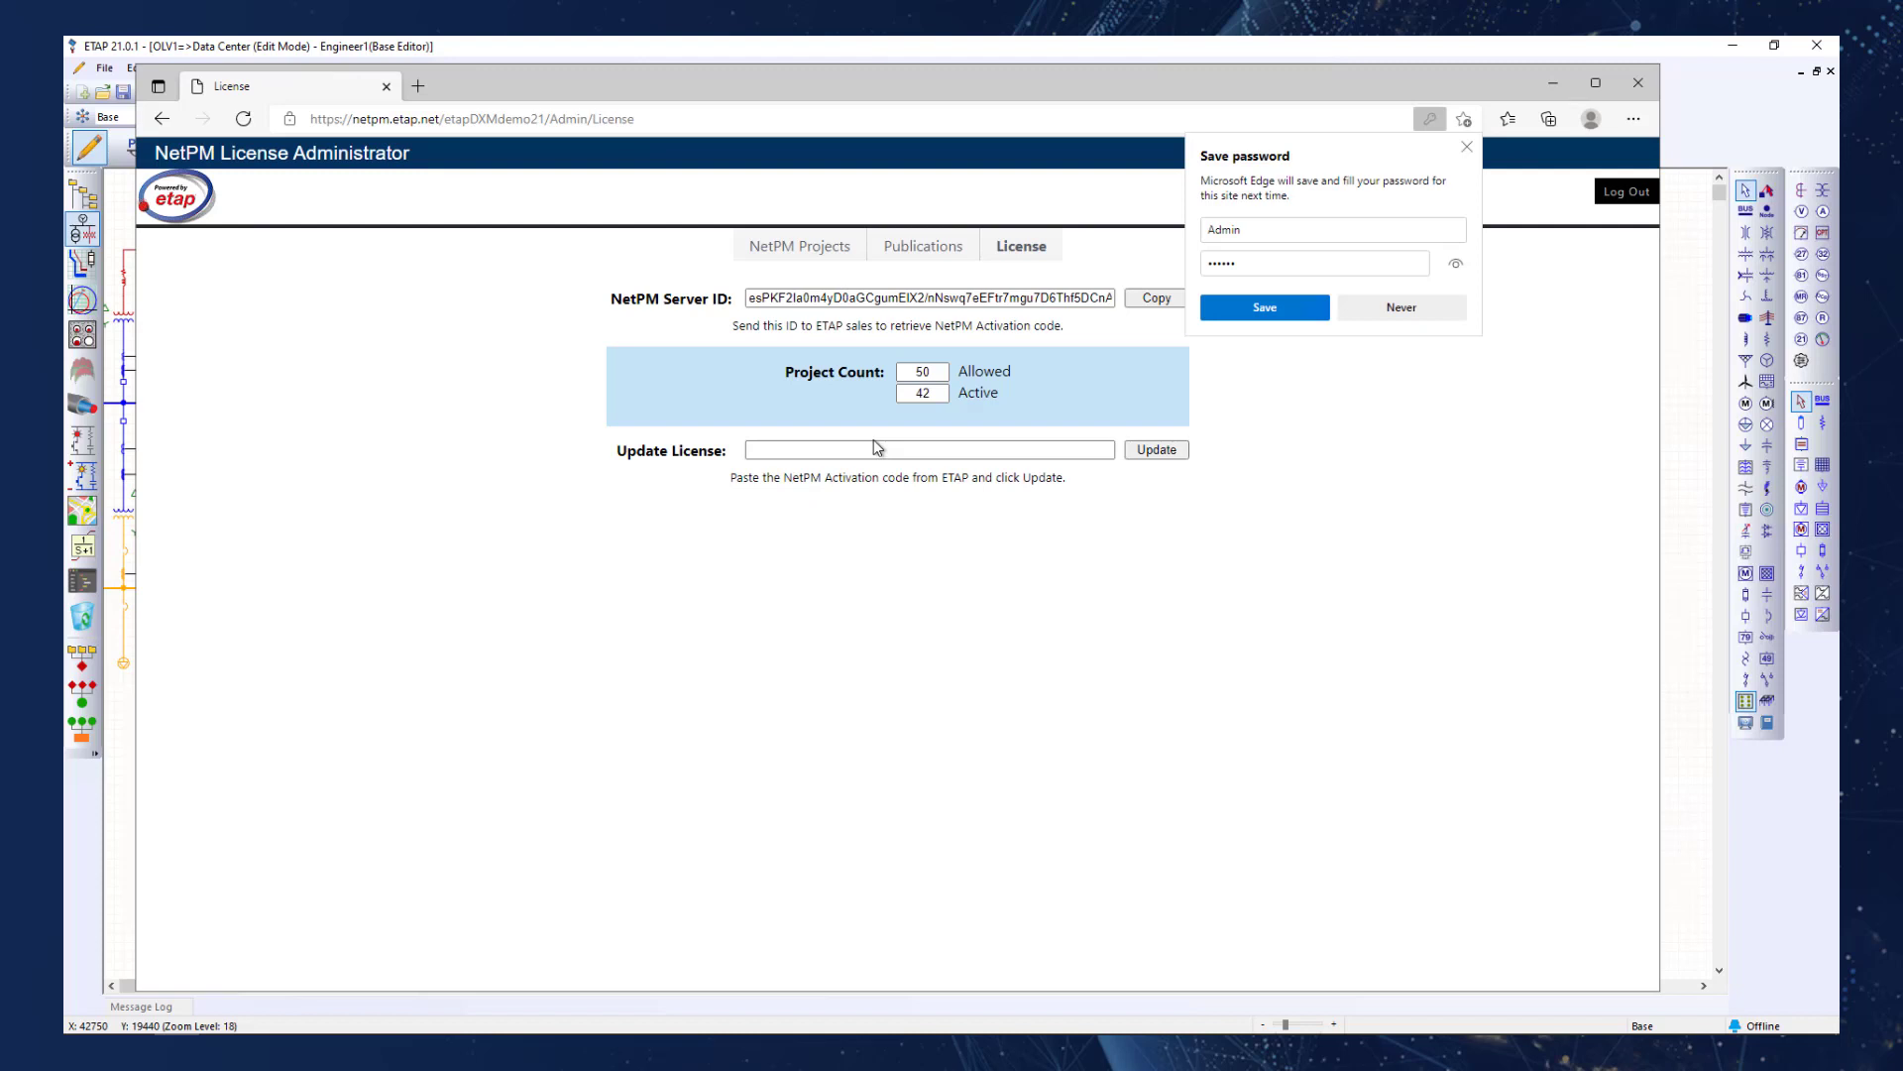
pyautogui.click(1467, 147)
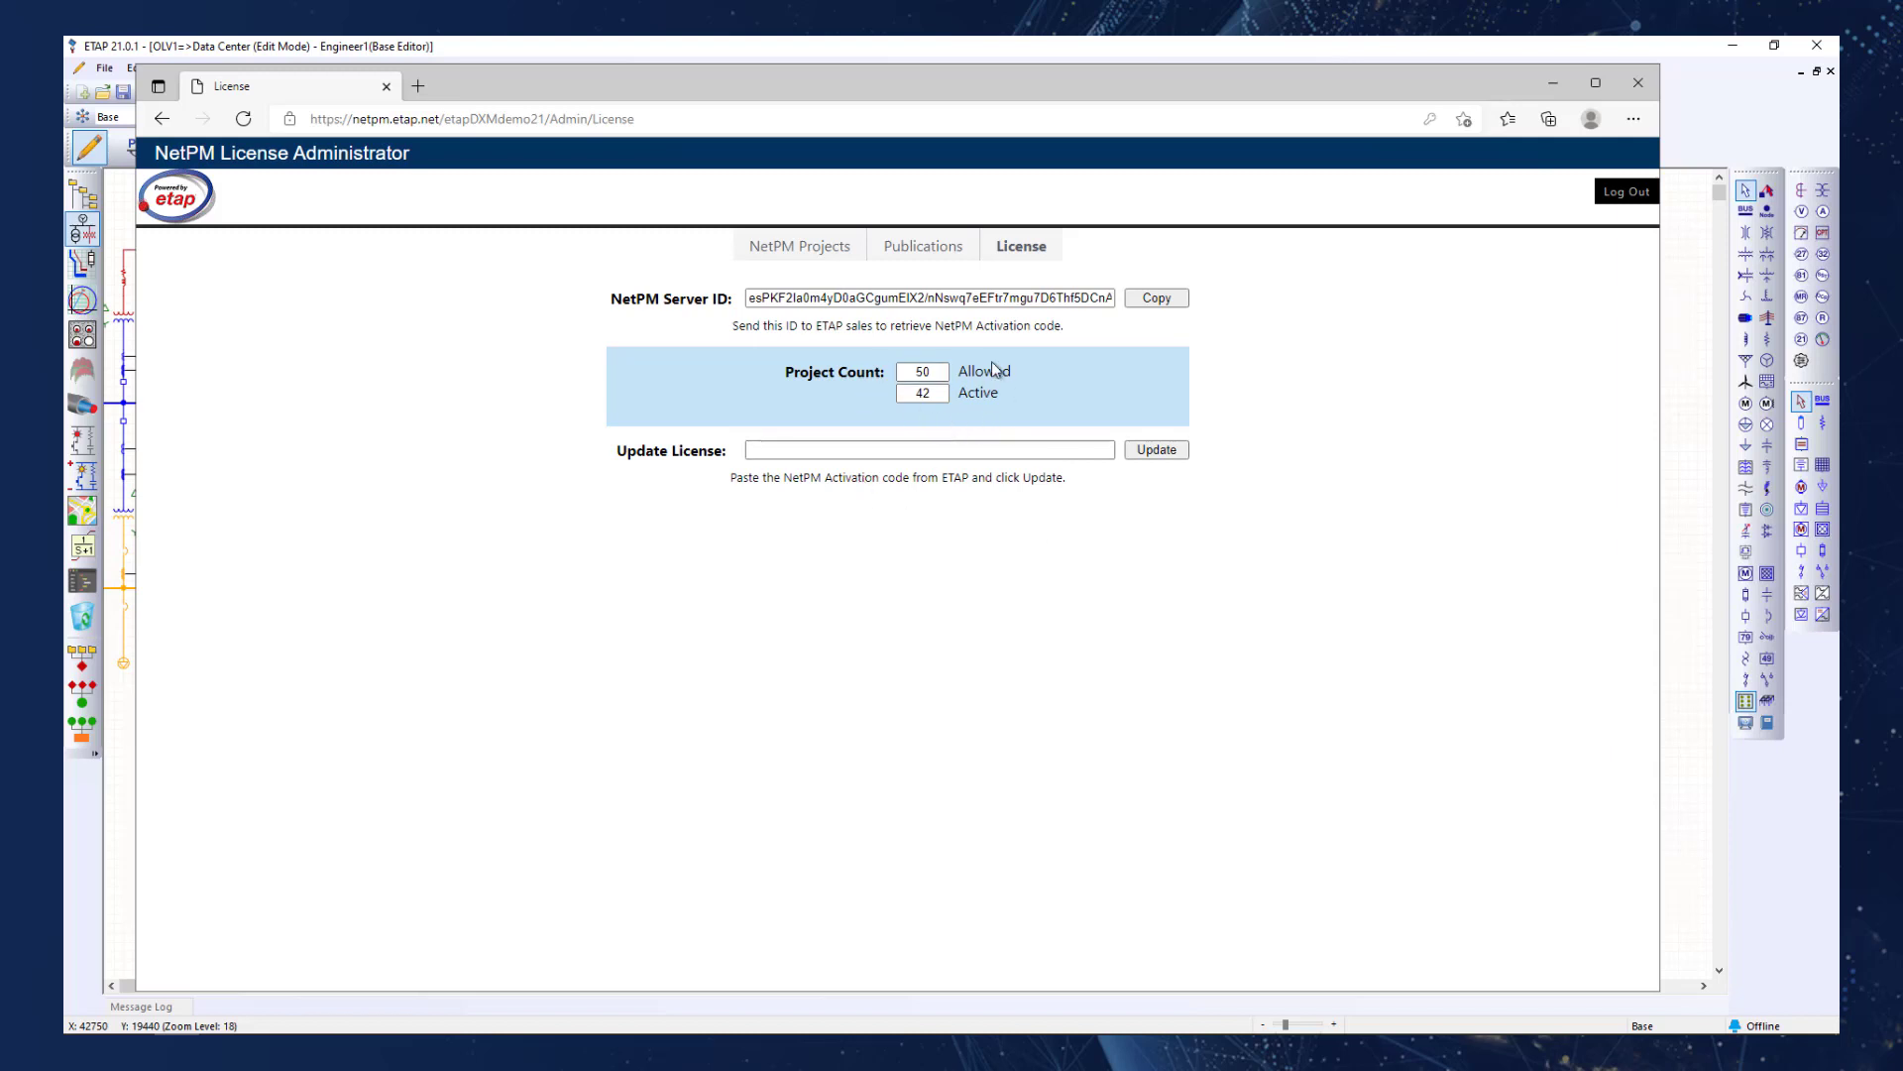
# Open the NetPM projects list, view the Name column's filter settings and look through the registered projects.
pyautogui.click(809, 255)
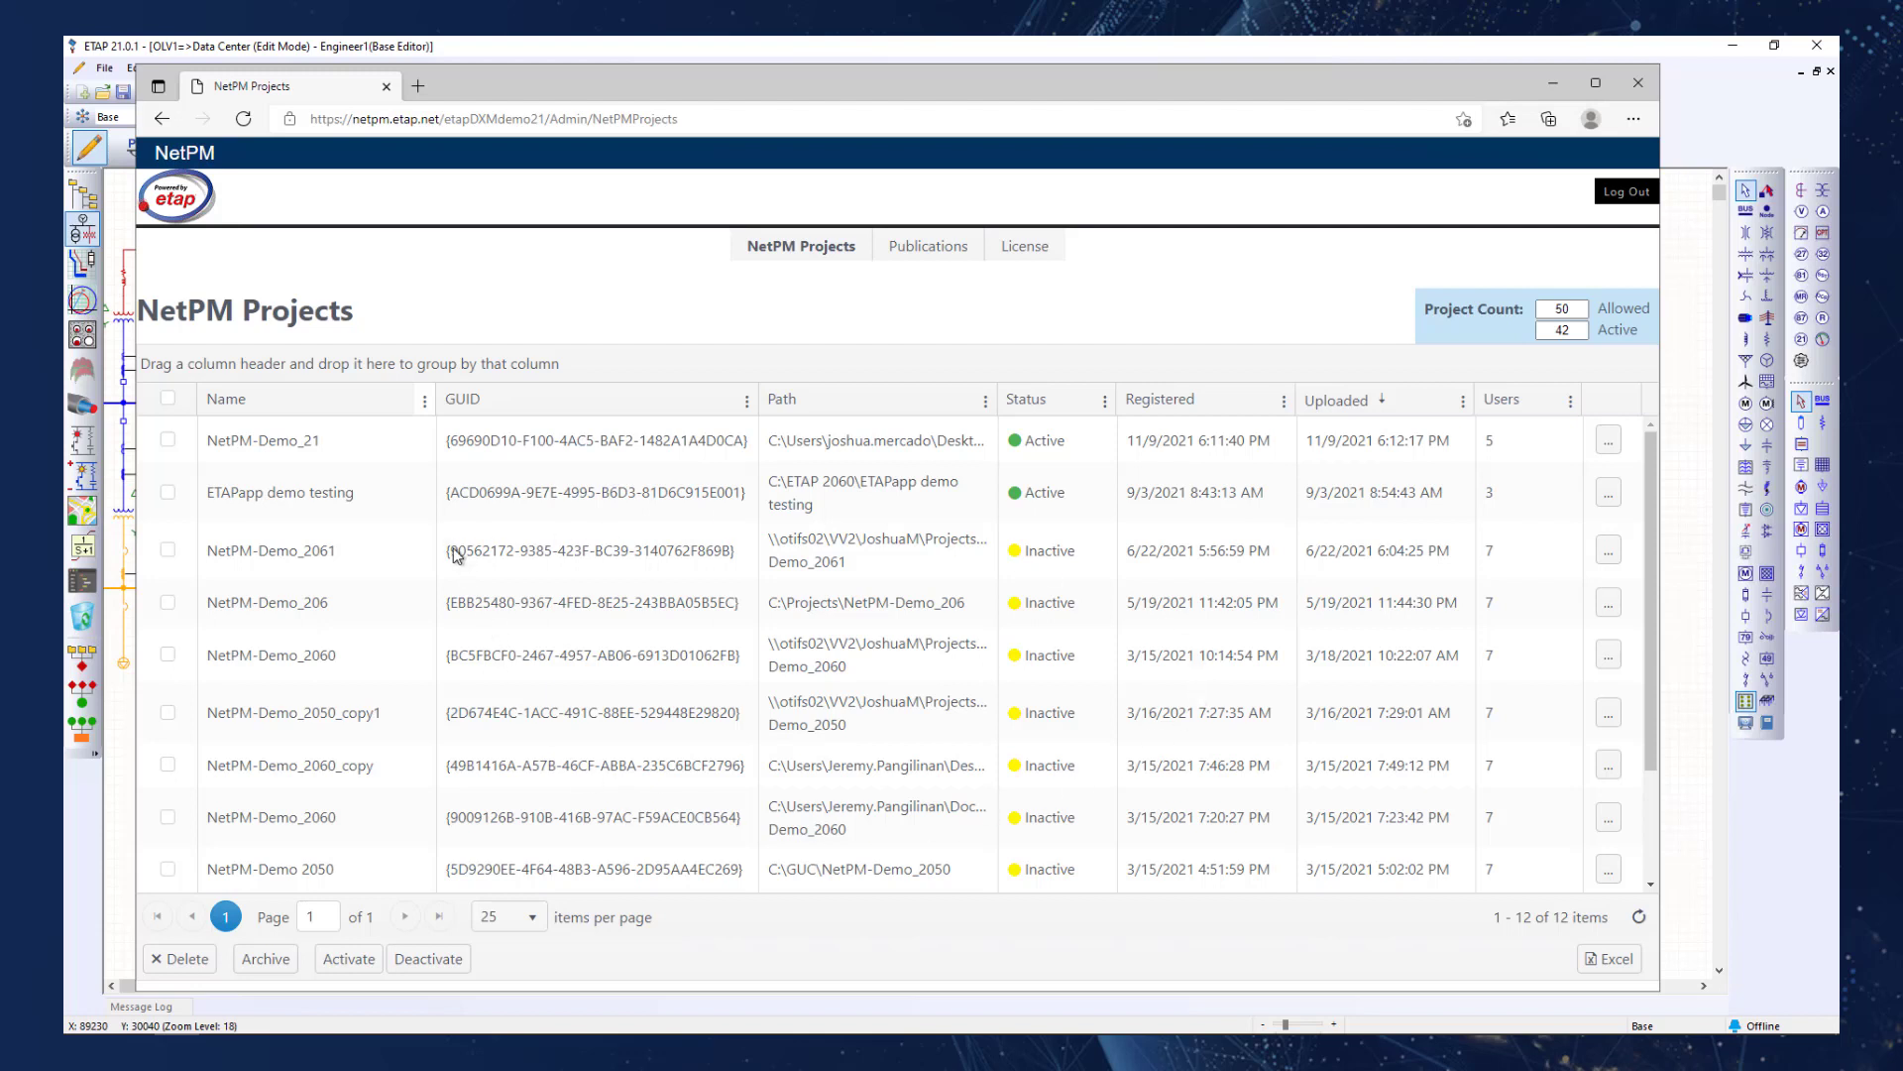
pyautogui.click(424, 401)
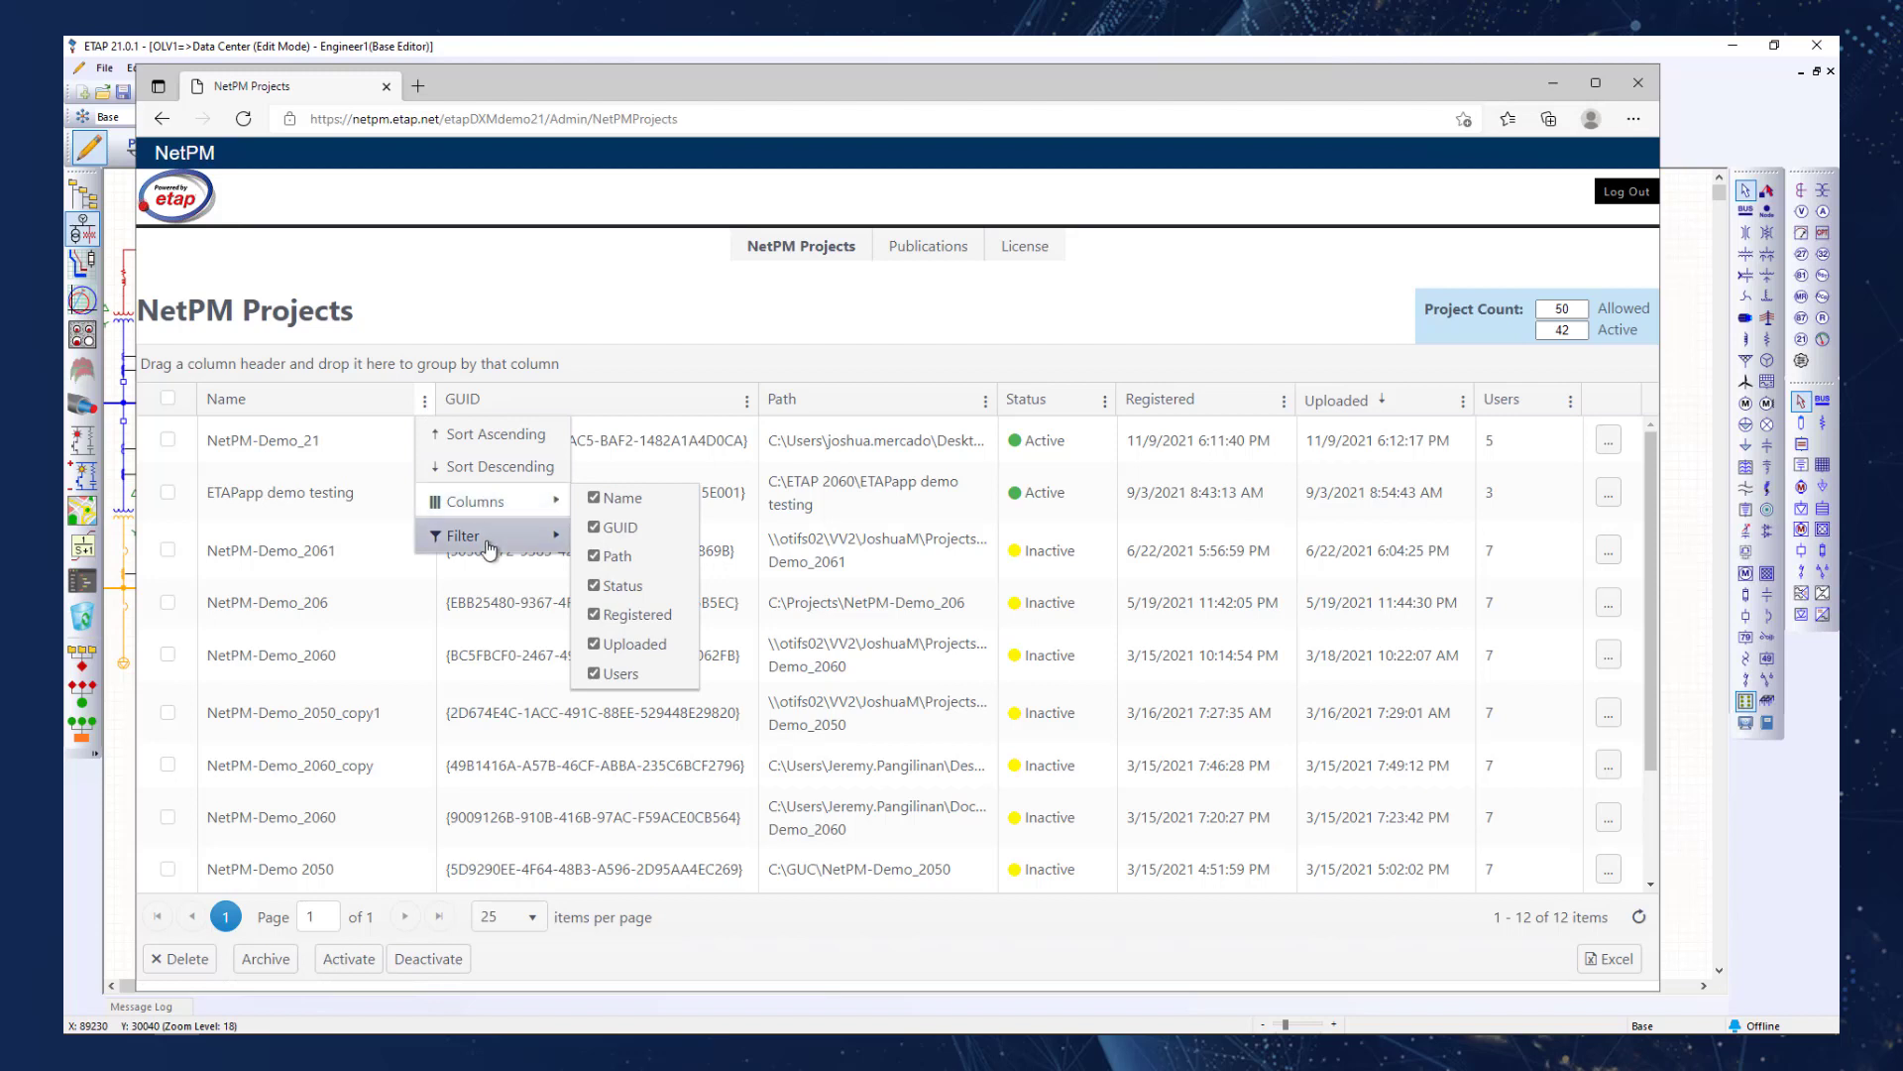
pyautogui.moveTo(480, 537)
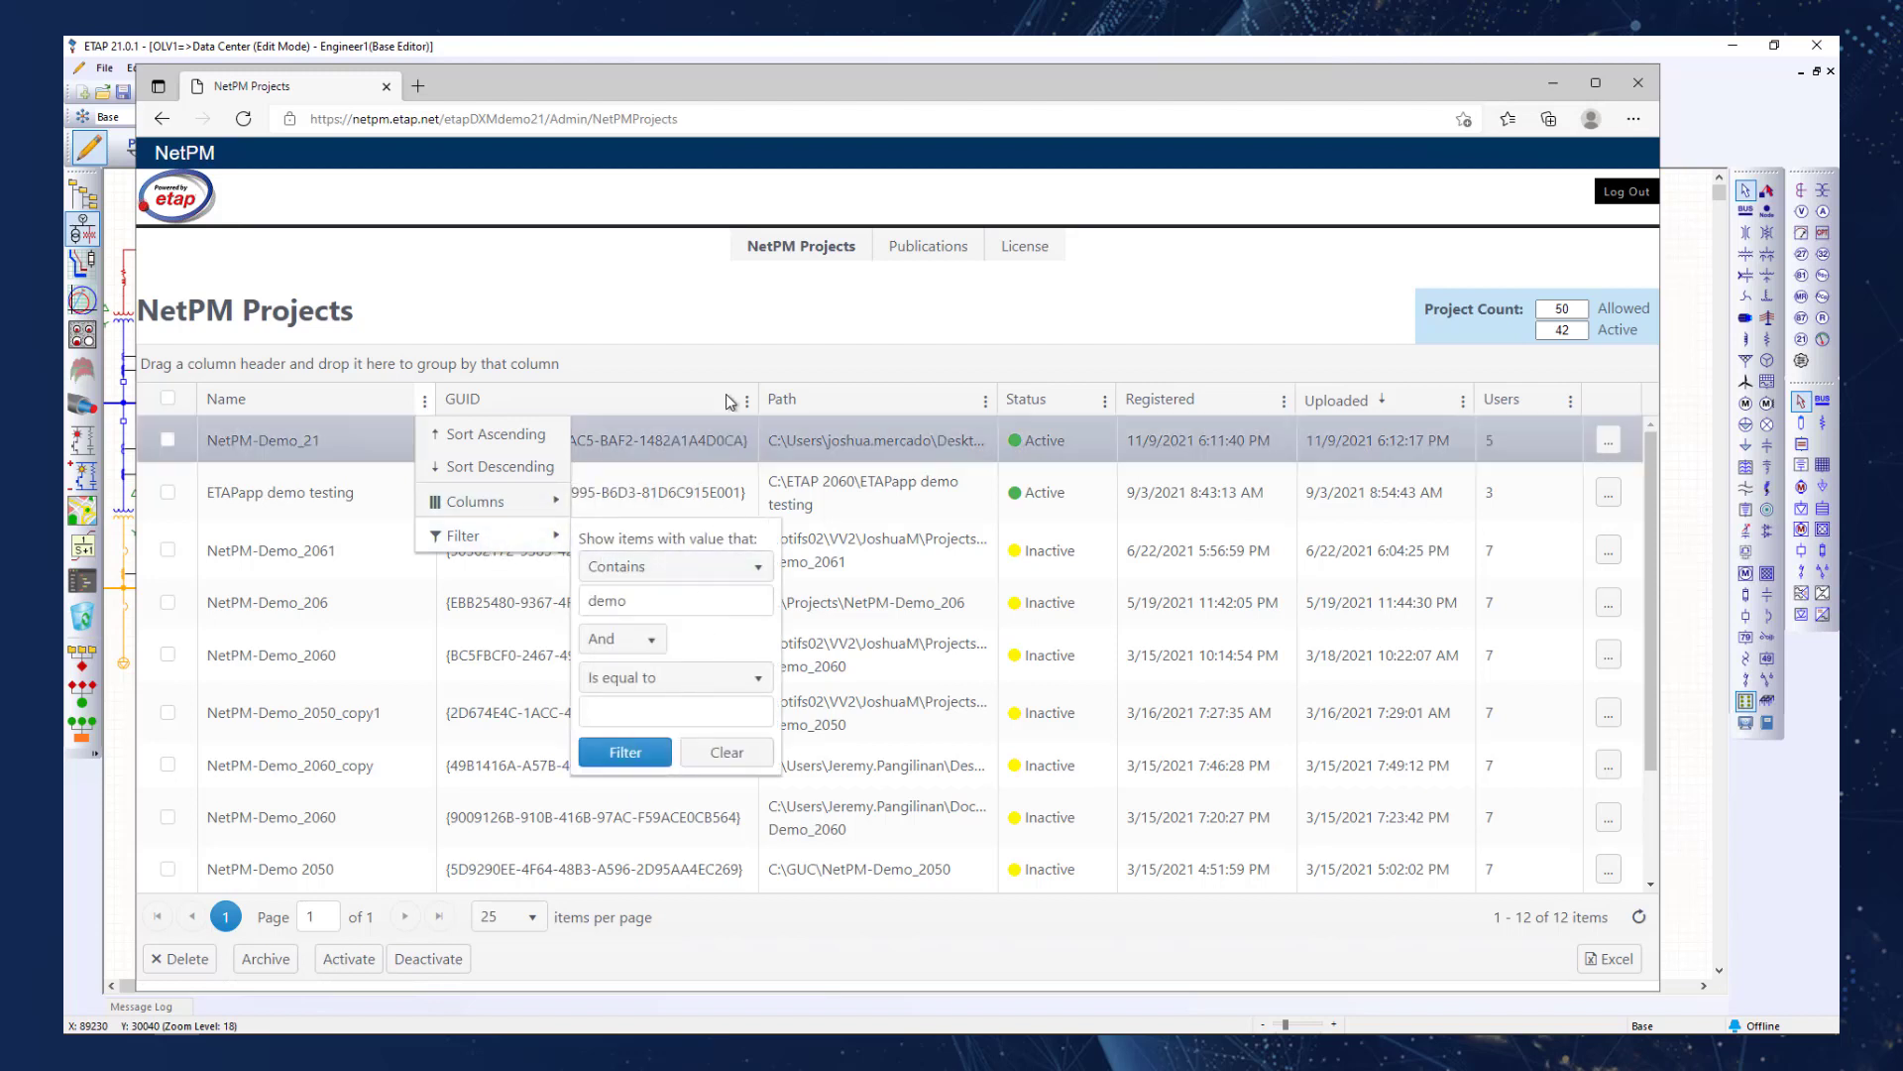
pyautogui.click(735, 311)
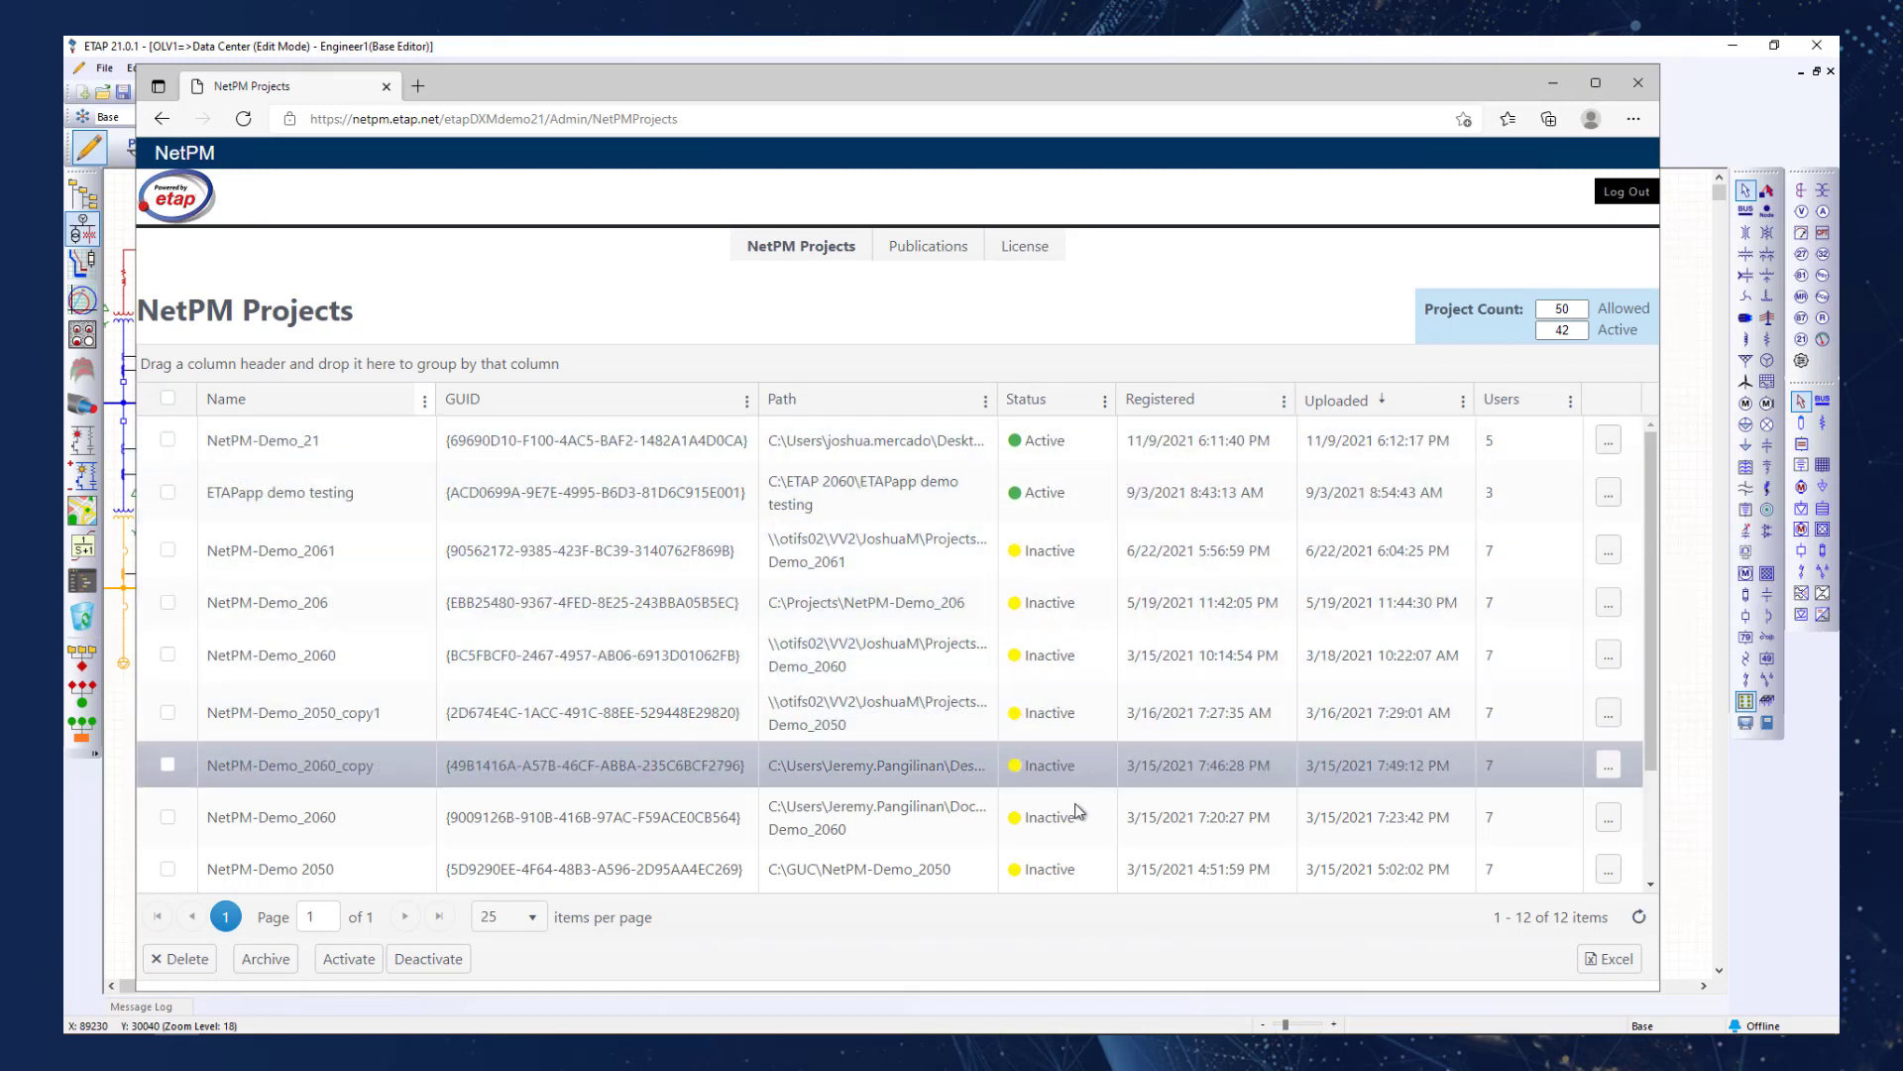
pyautogui.scroll(-5, 1086, 646)
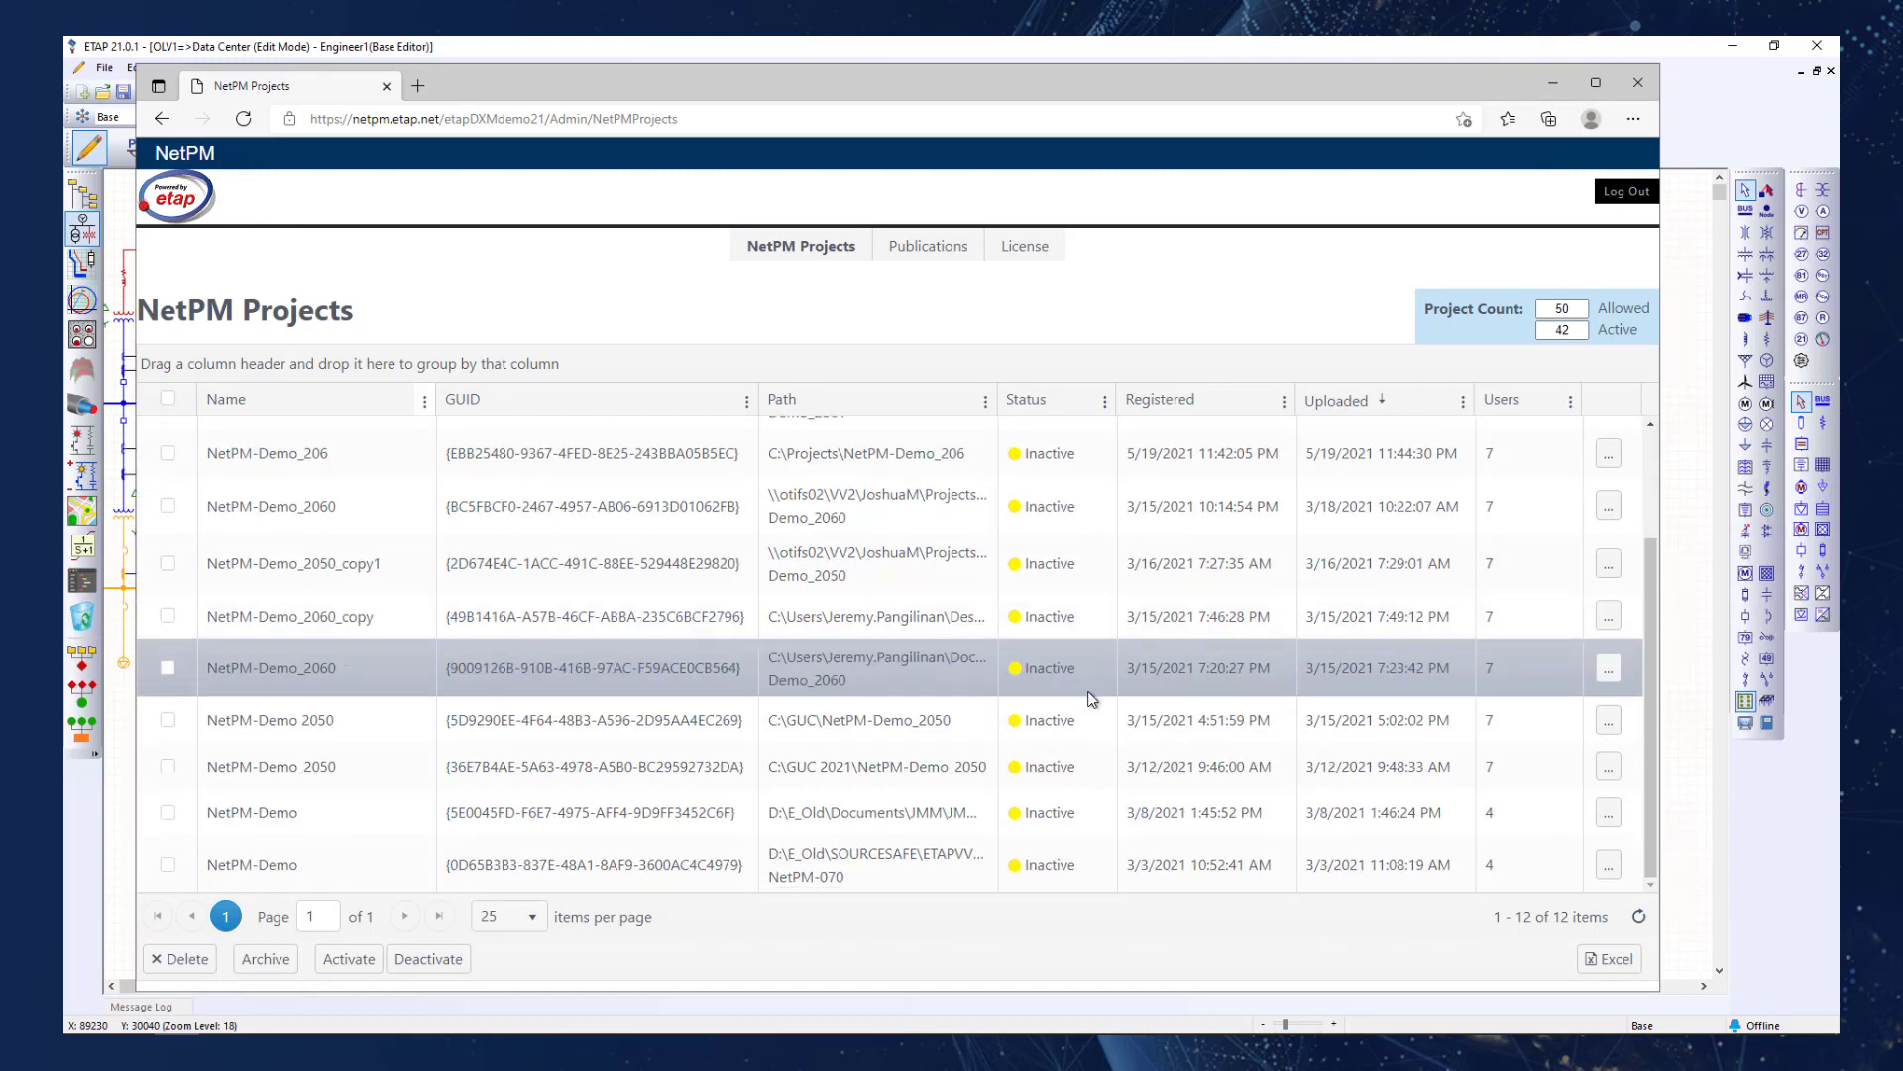
pyautogui.scroll(5, 1091, 684)
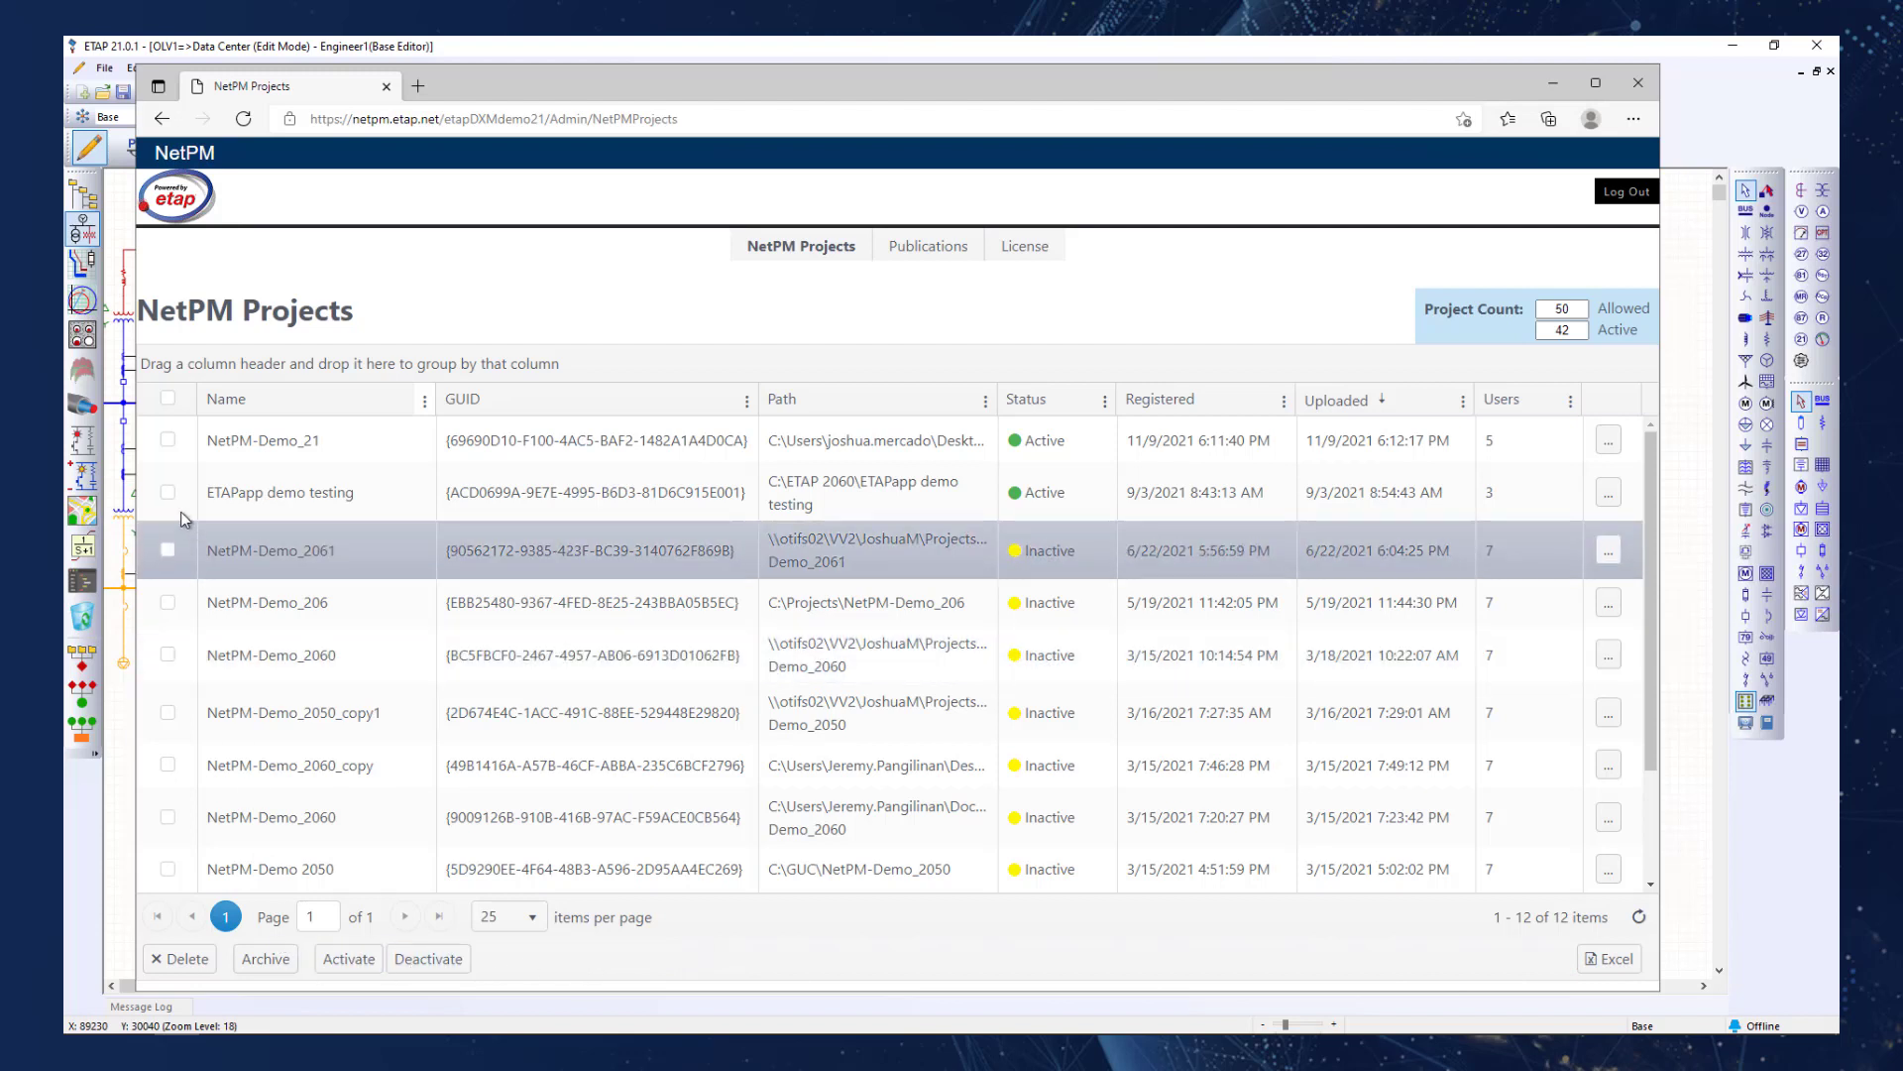
# Mark the NetPM-Demo_21 and ETAPapp demo testing projects and clear both selections again.
pyautogui.click(168, 439)
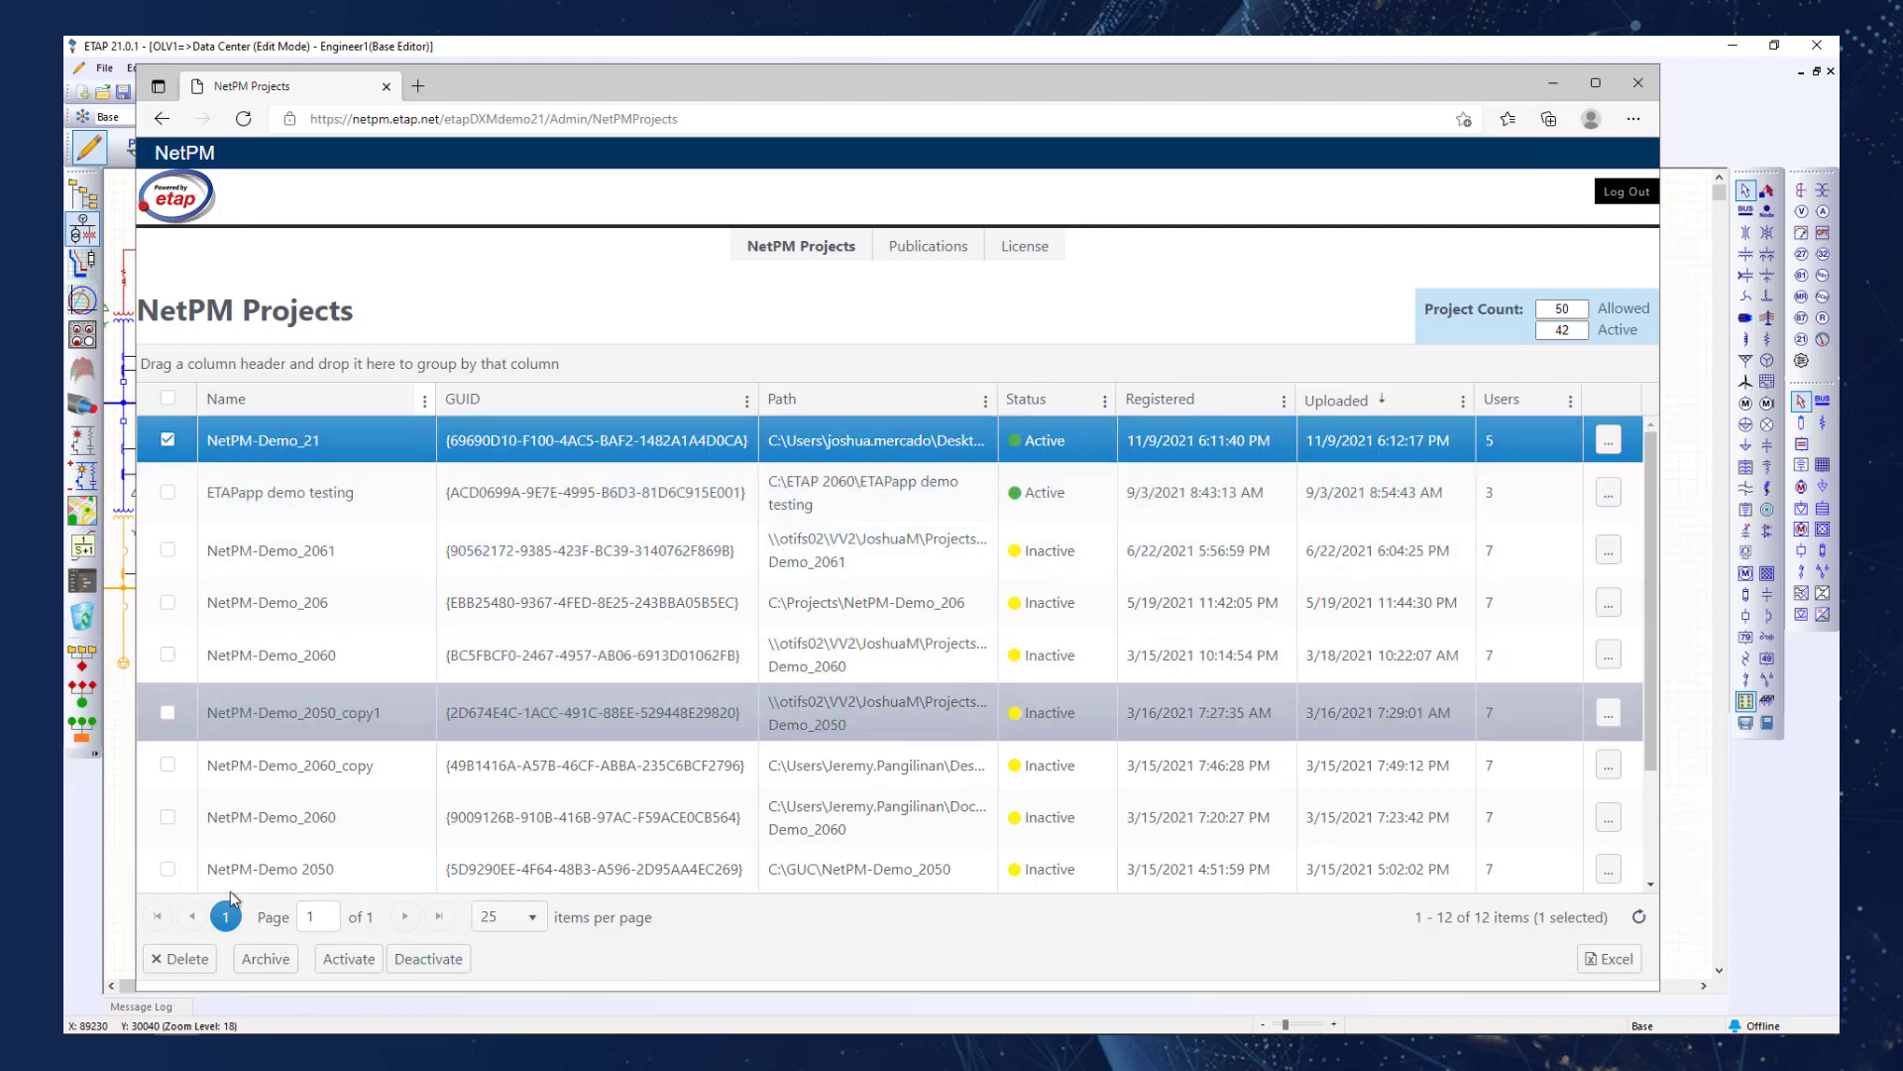
pyautogui.click(168, 493)
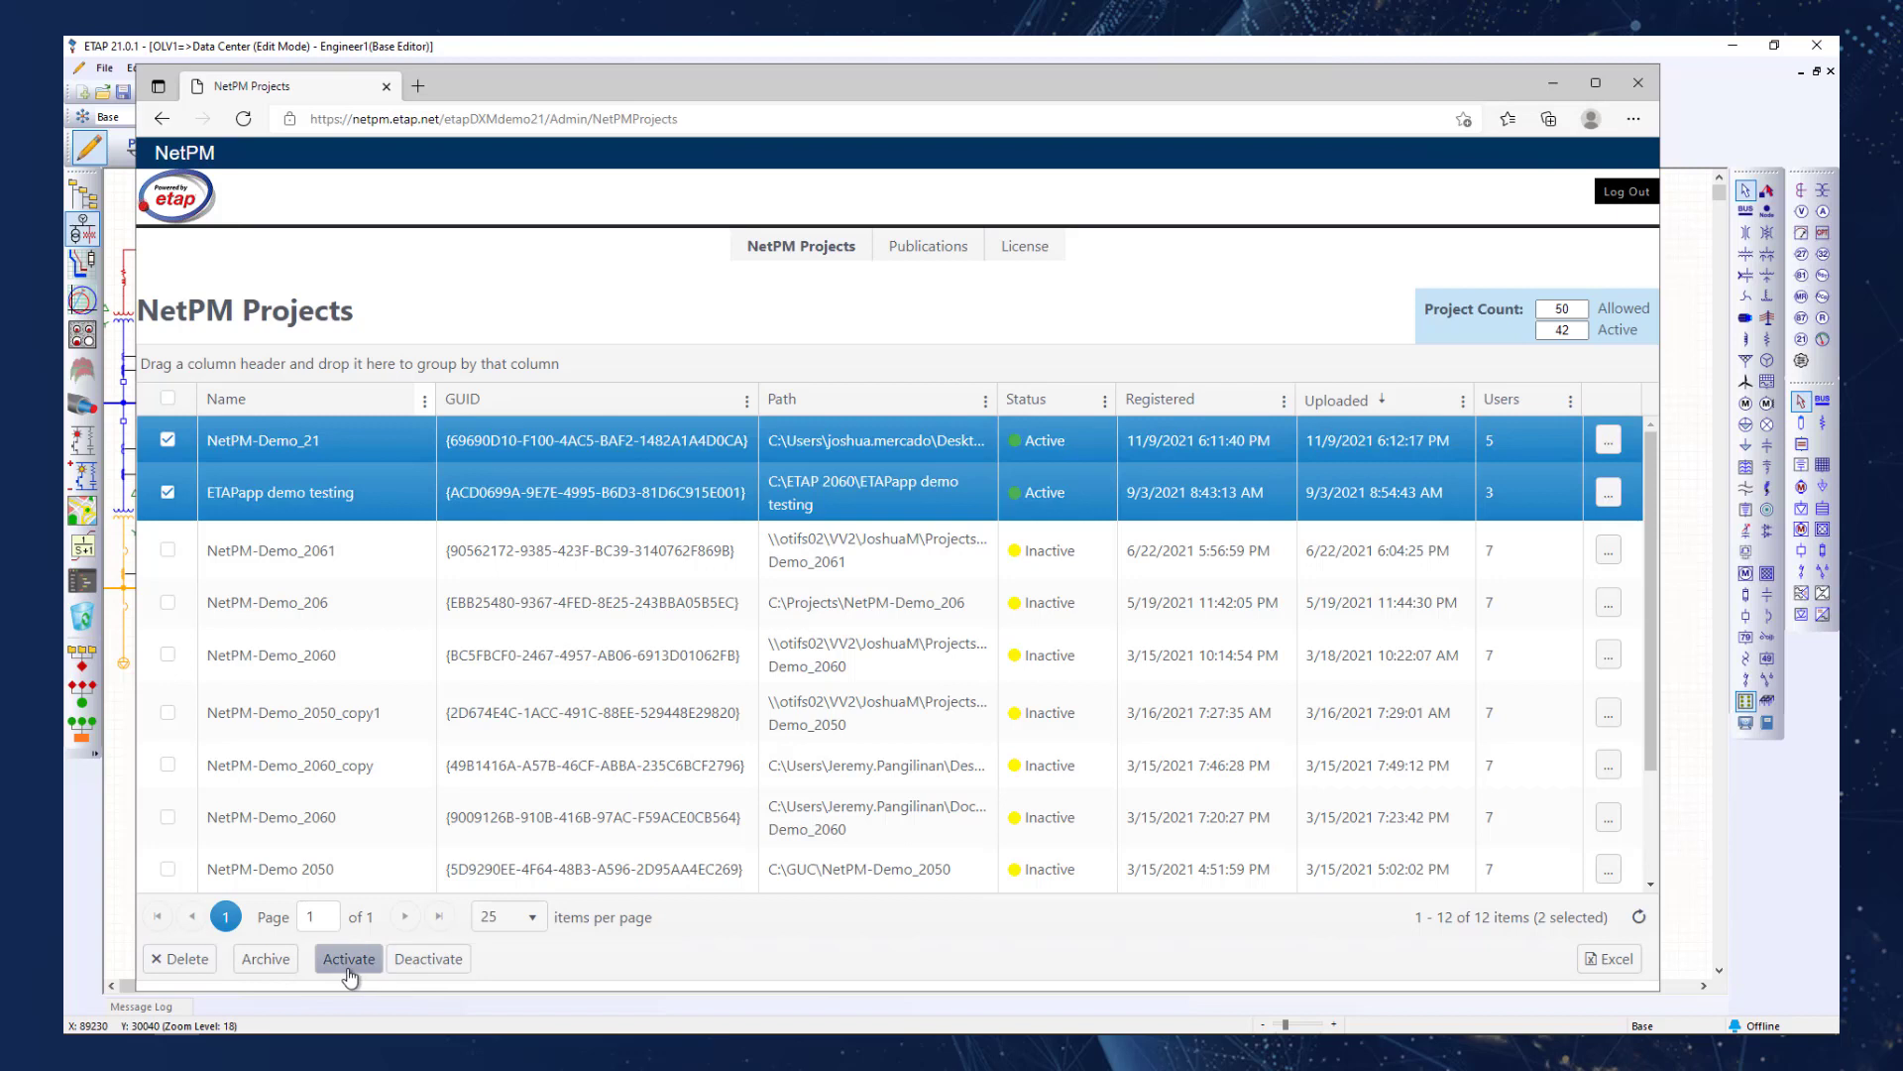
pyautogui.click(167, 496)
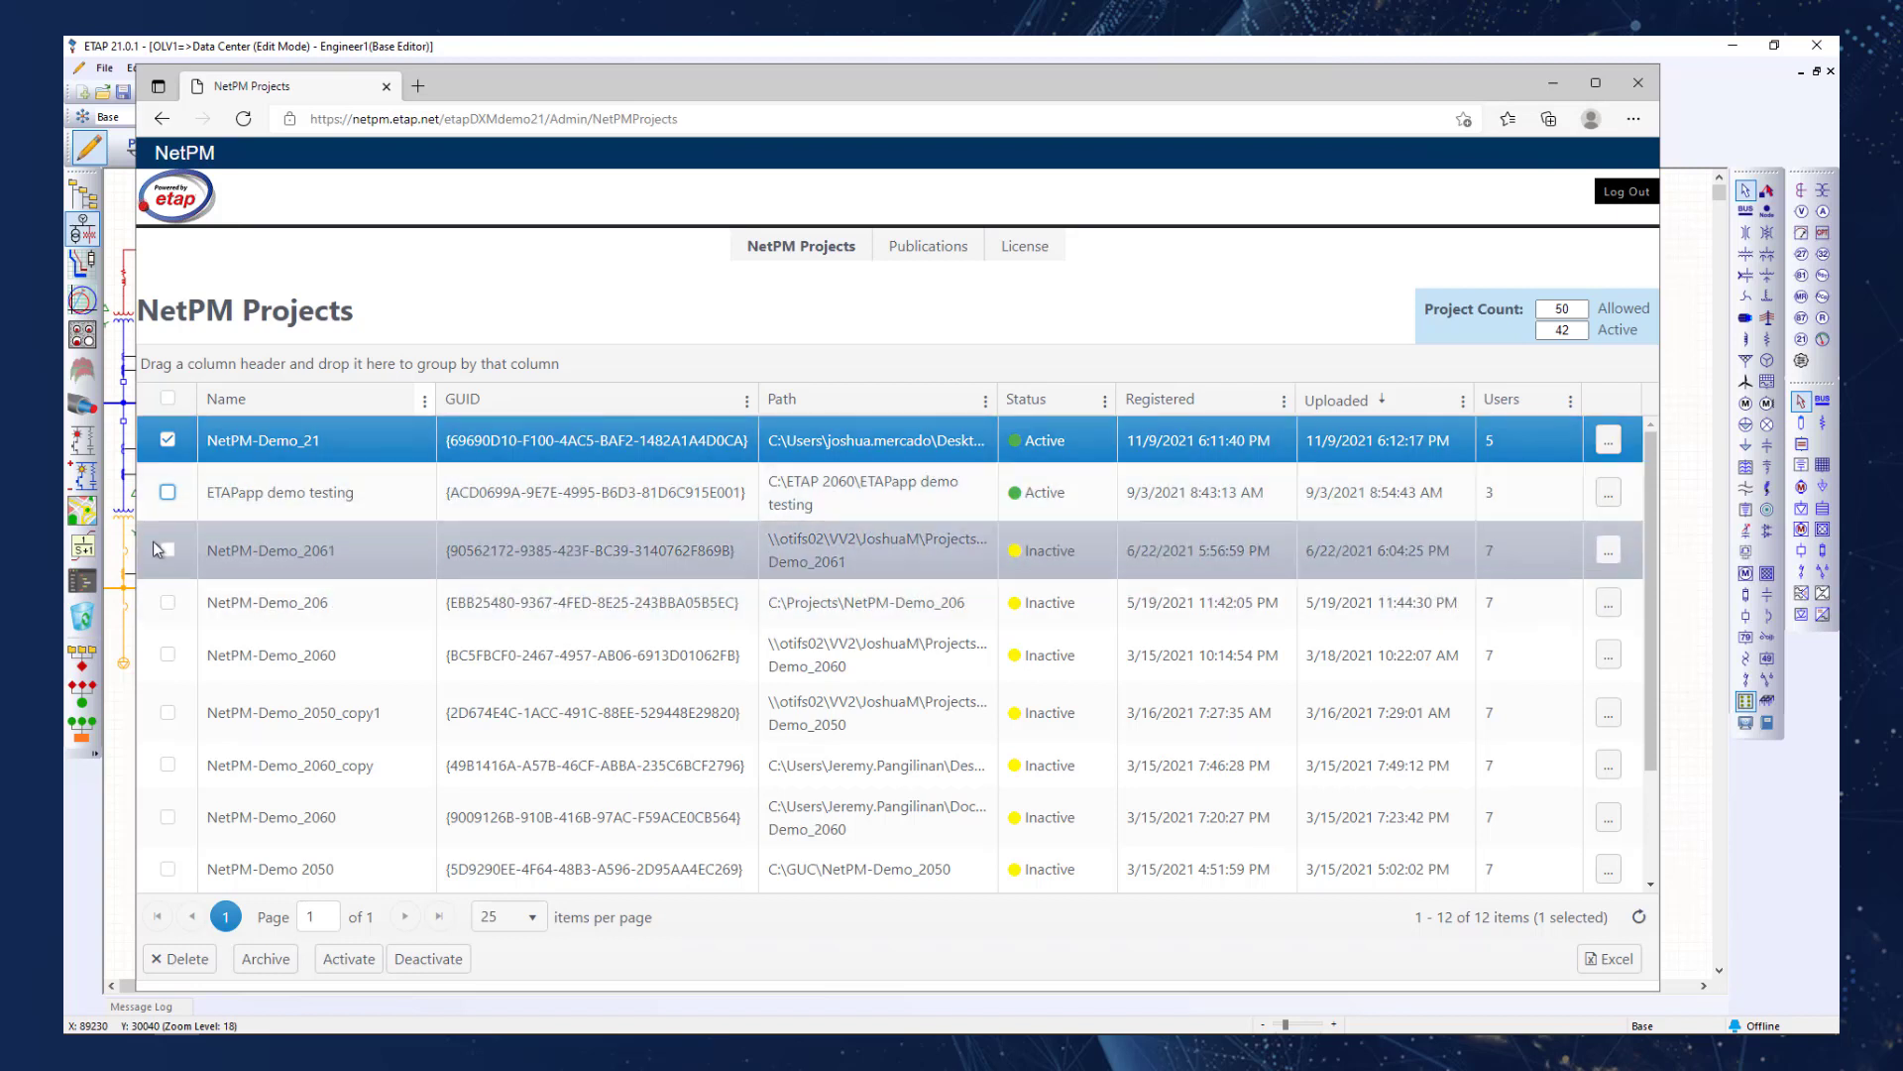
pyautogui.click(168, 439)
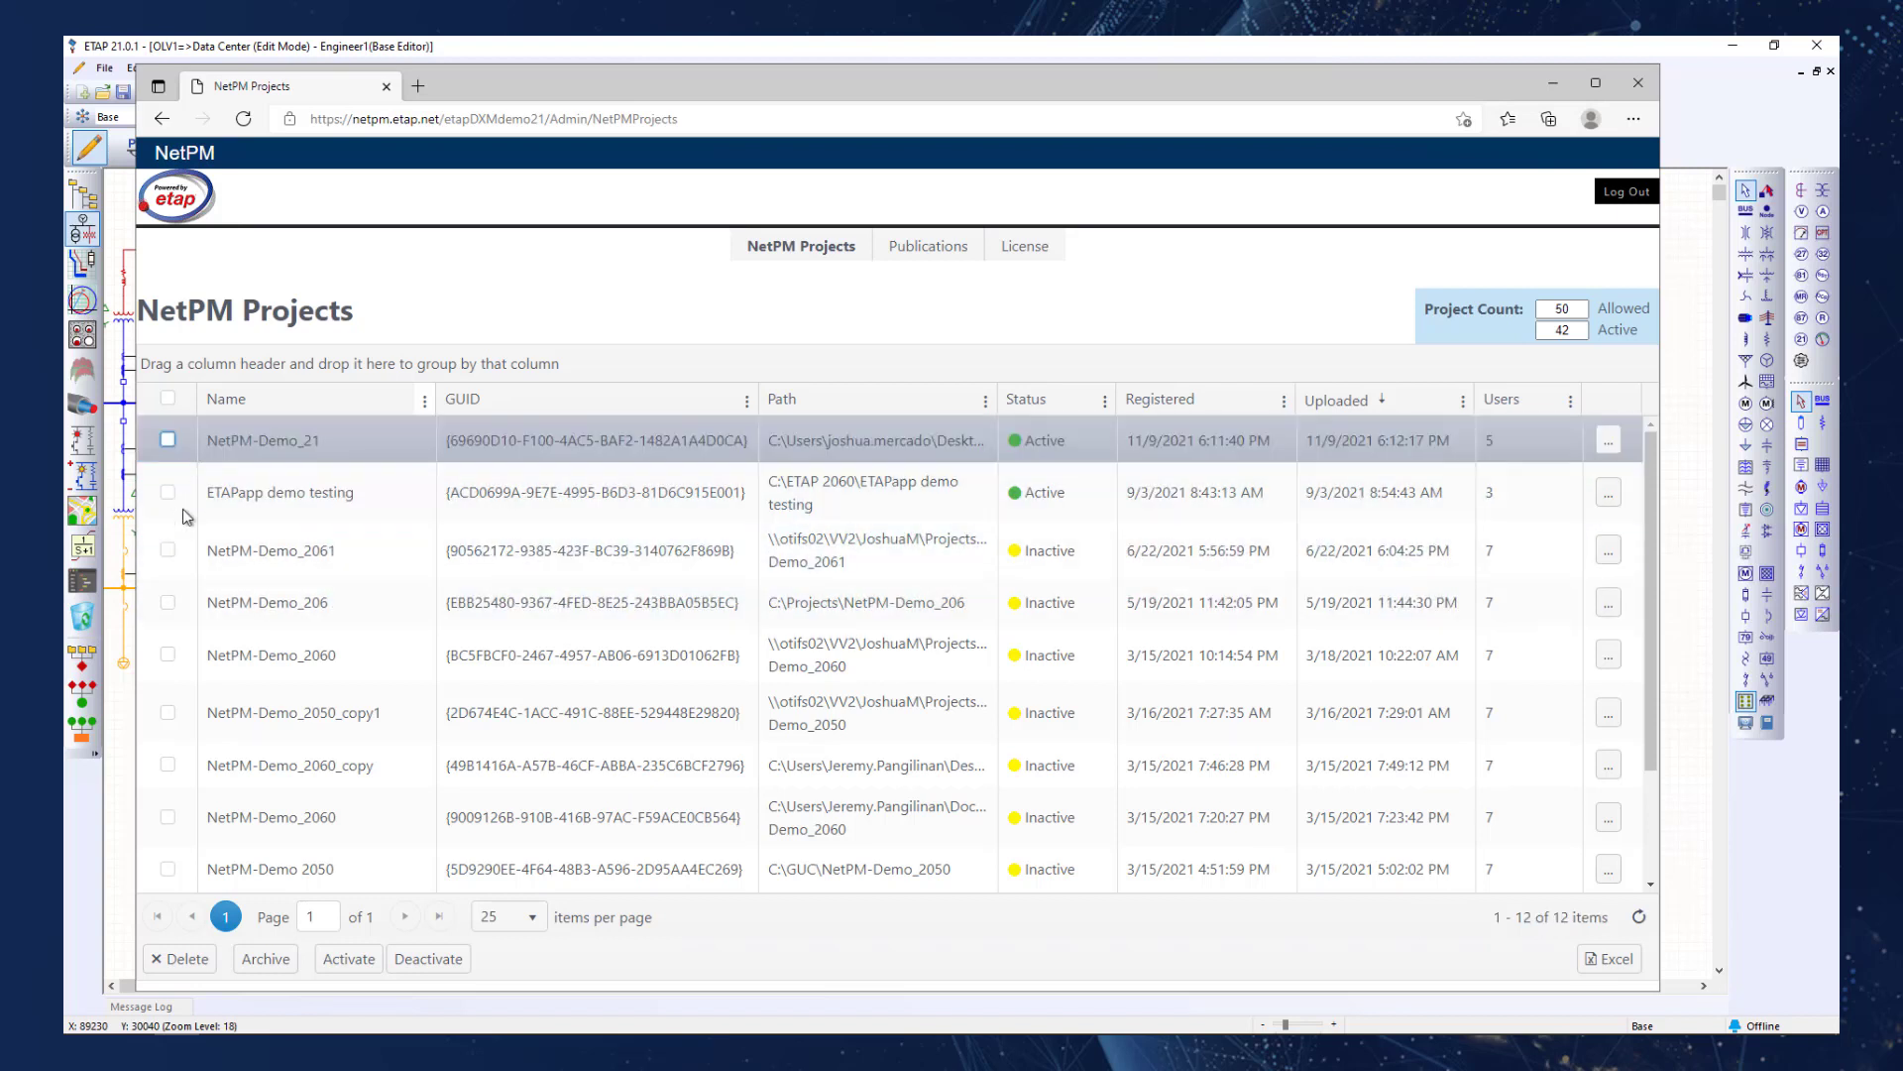
# Mark and unmark NetPM-Demo_2061, and select the NetPM-Demo_206 project instead.
pyautogui.click(167, 550)
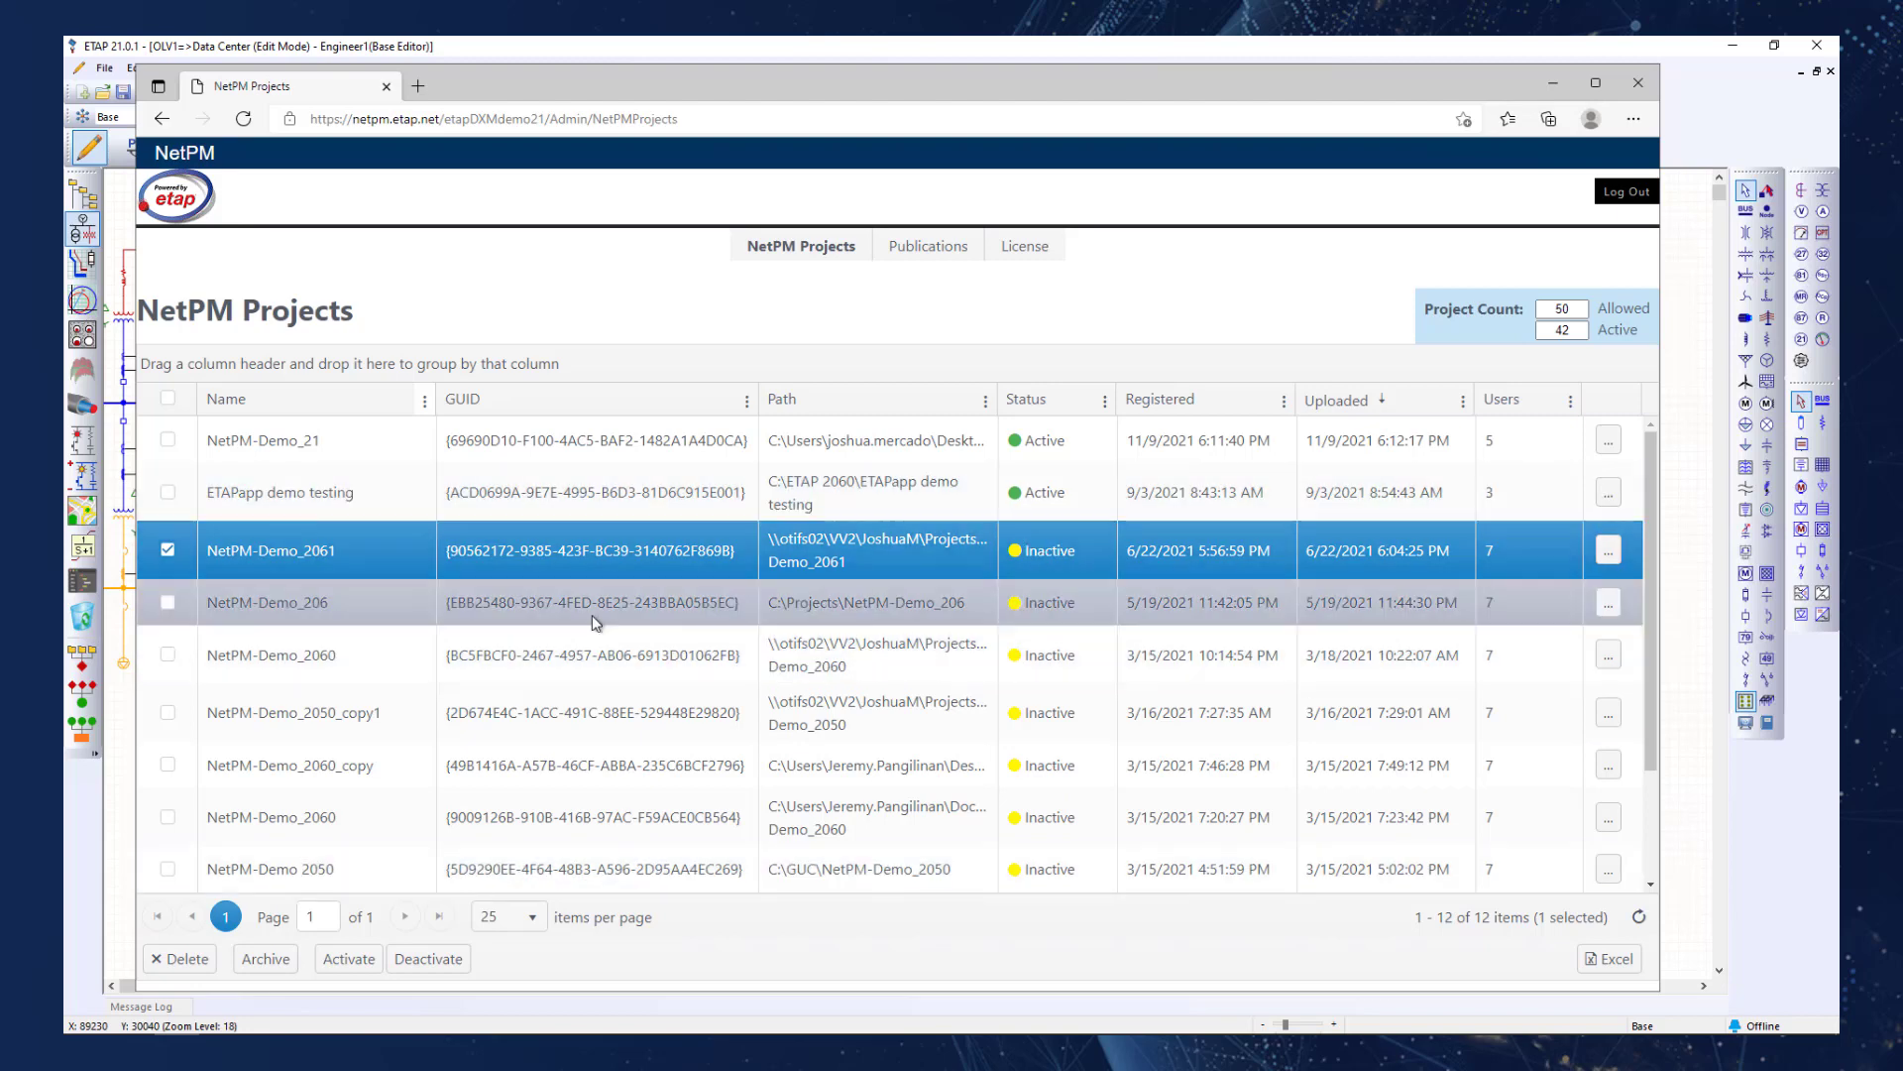
pyautogui.click(167, 551)
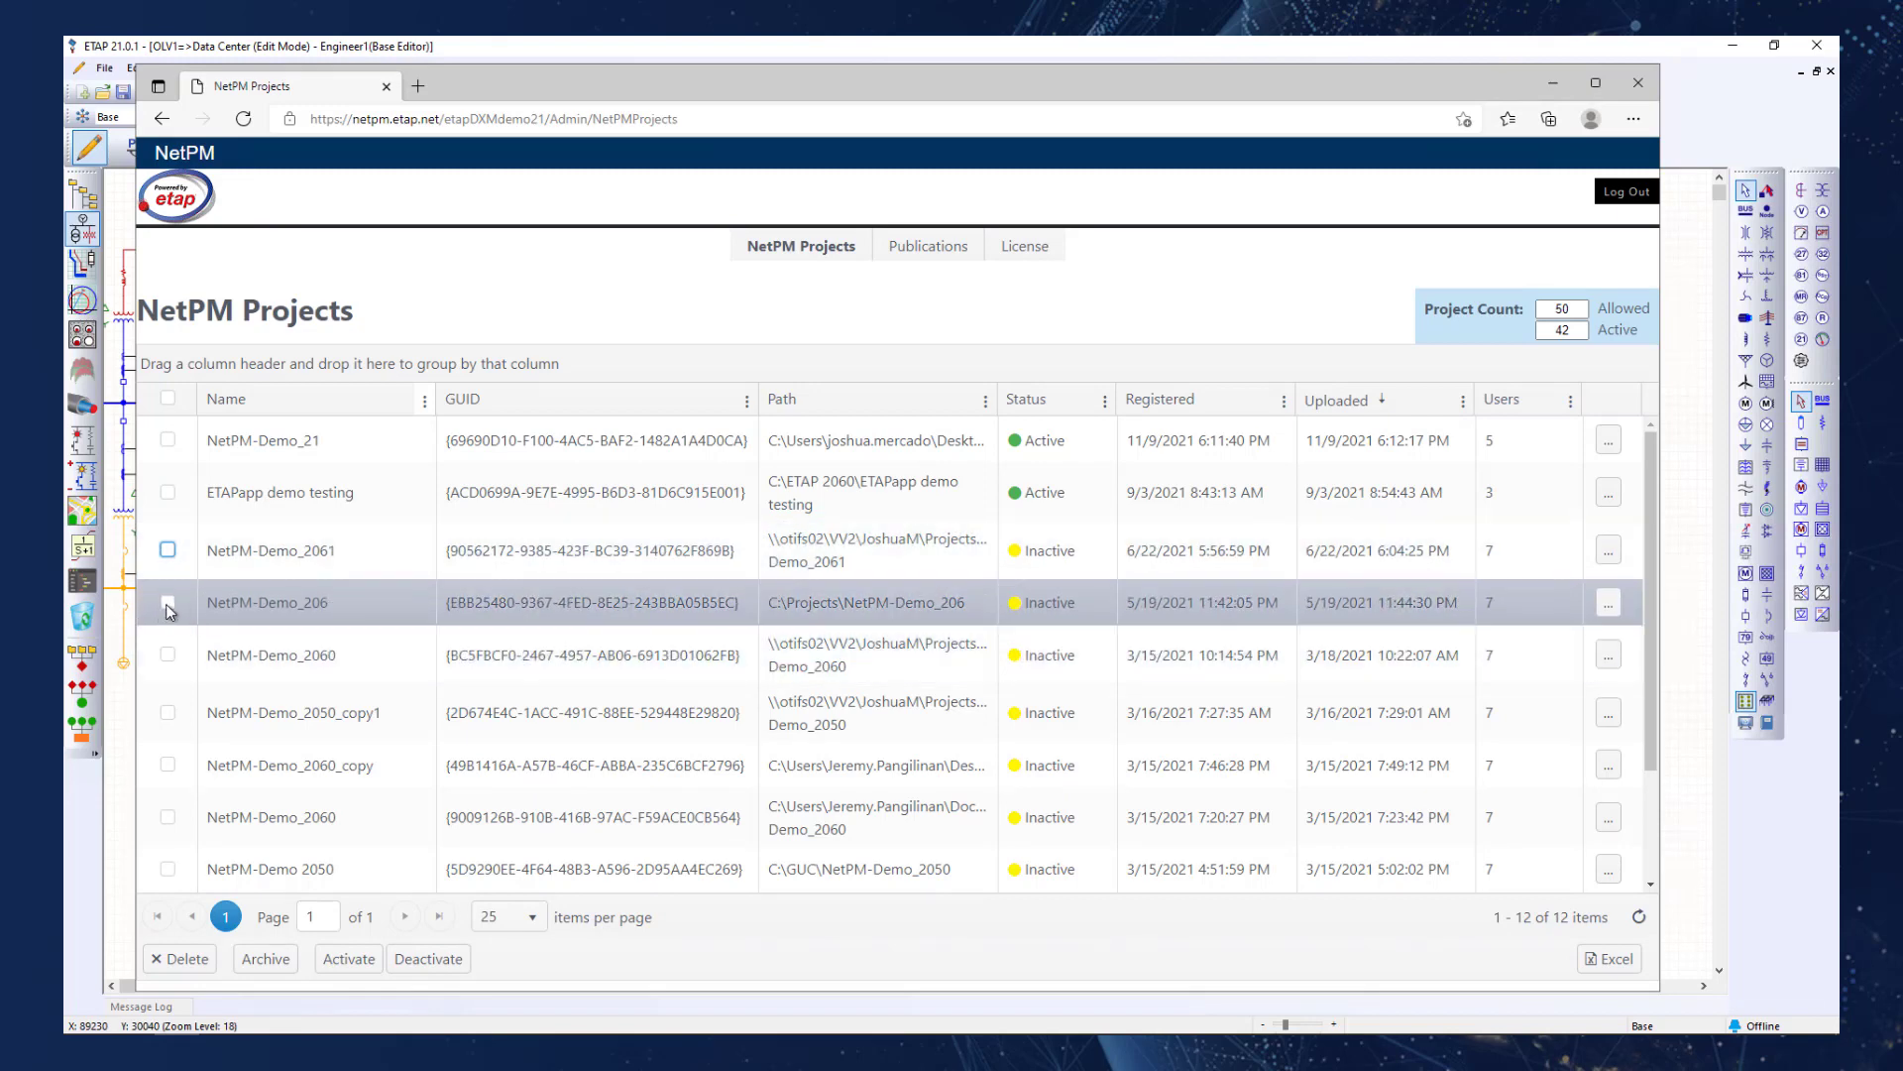
pyautogui.click(167, 602)
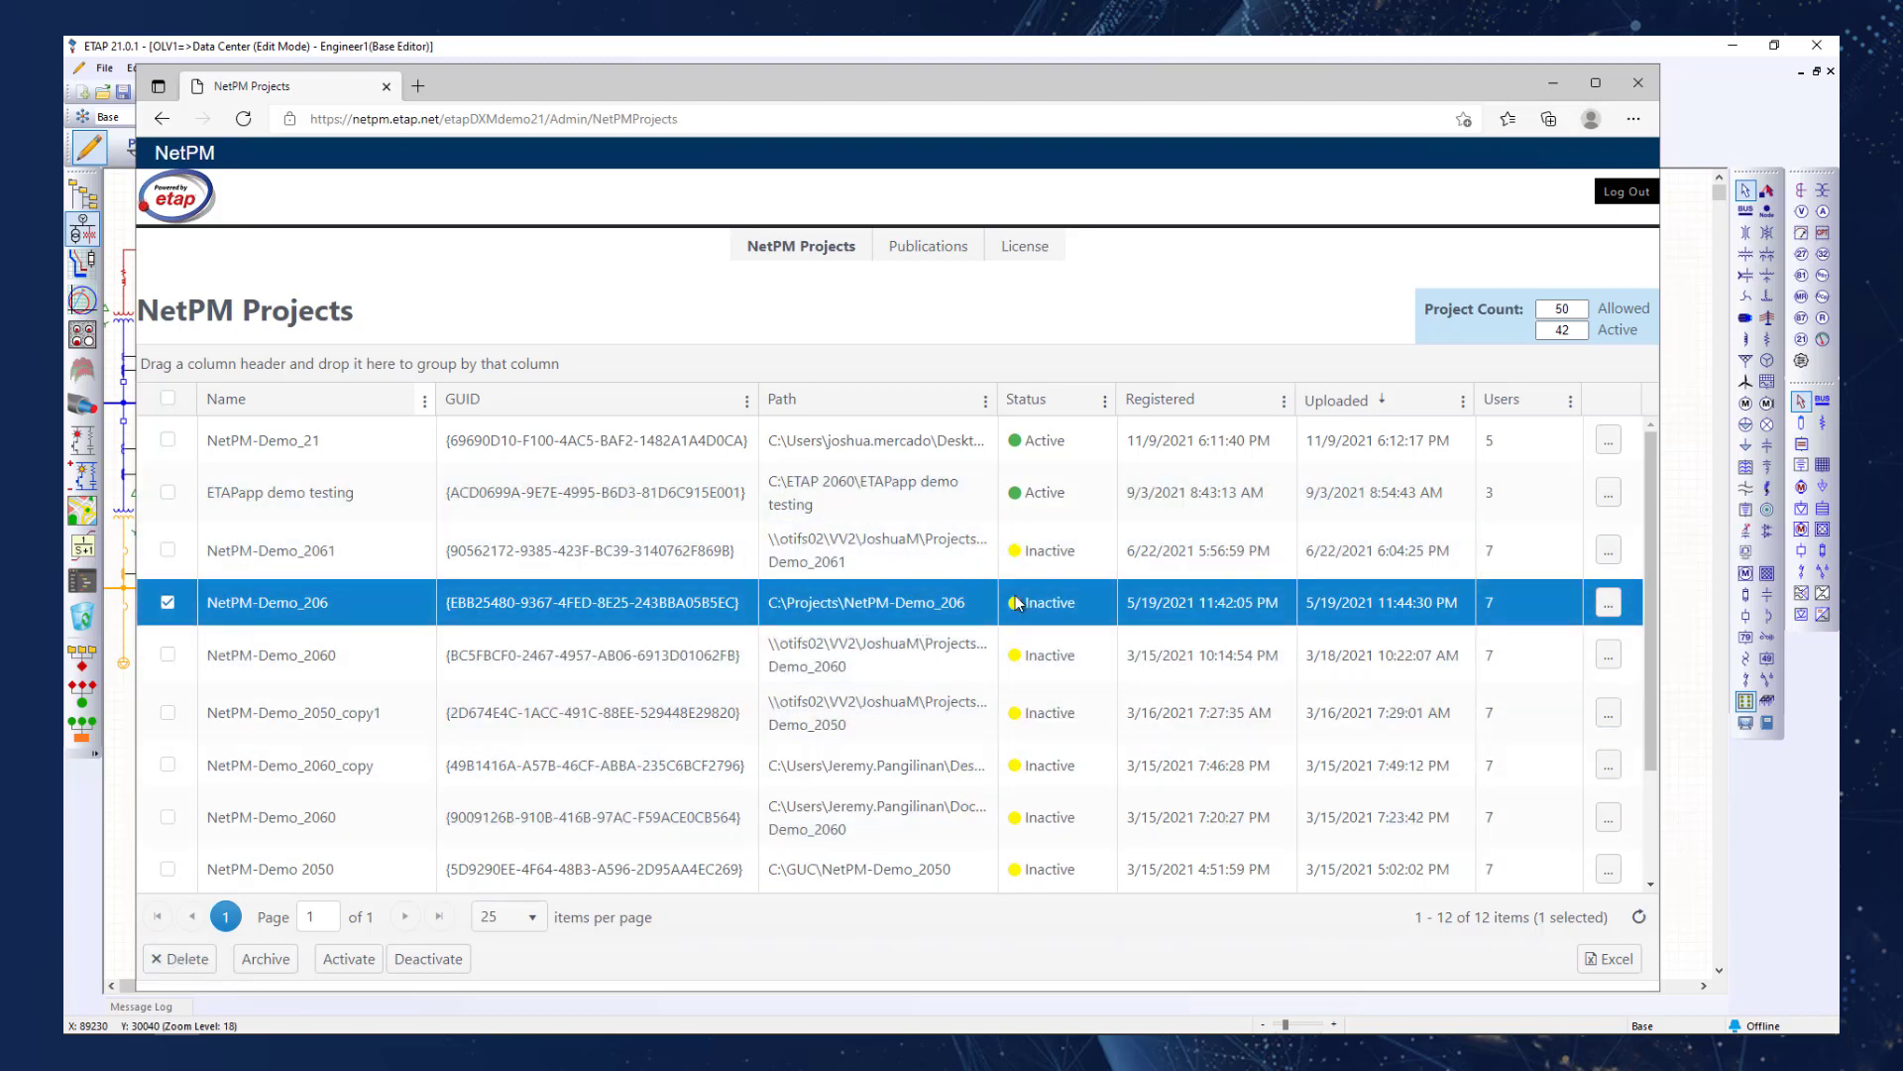
# Open the etapAPP publications and filter the list to projects whose name contains "example".
pyautogui.click(927, 261)
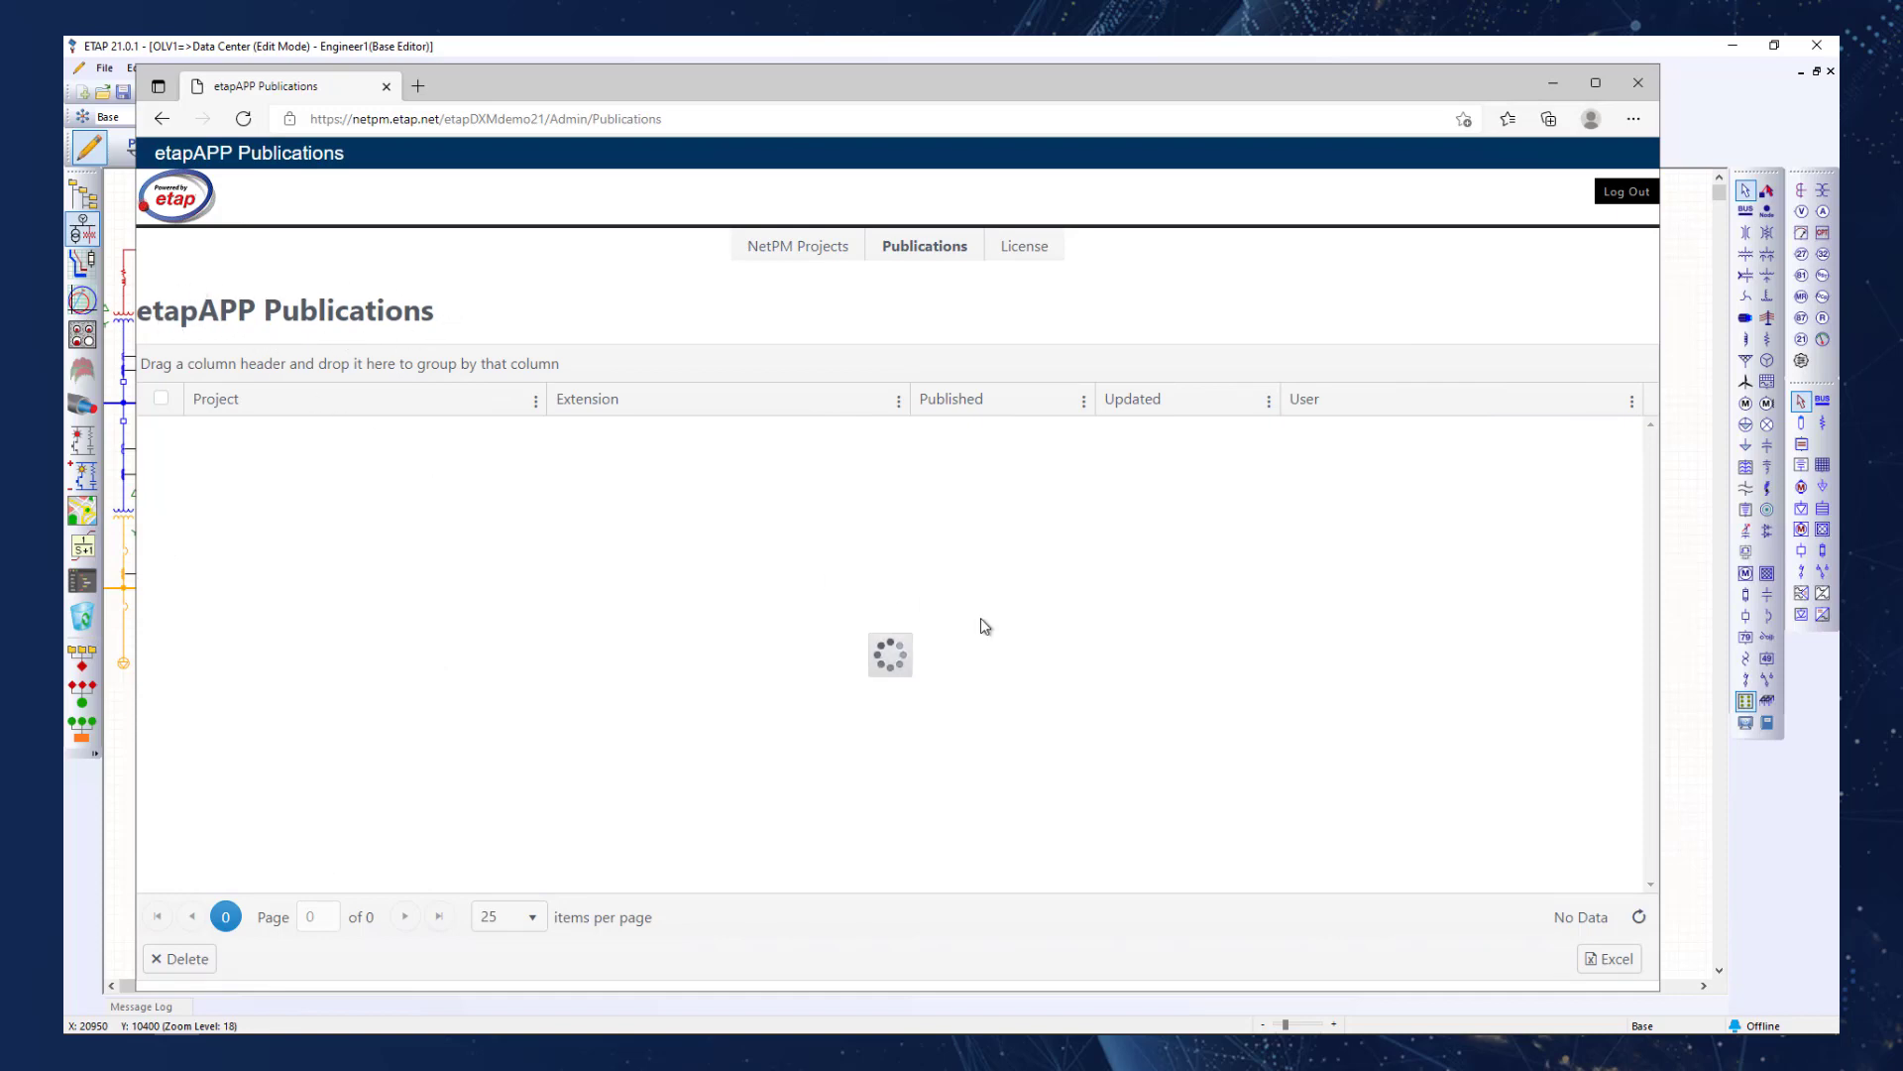
pyautogui.click(535, 401)
pyautogui.moveTo(594, 535)
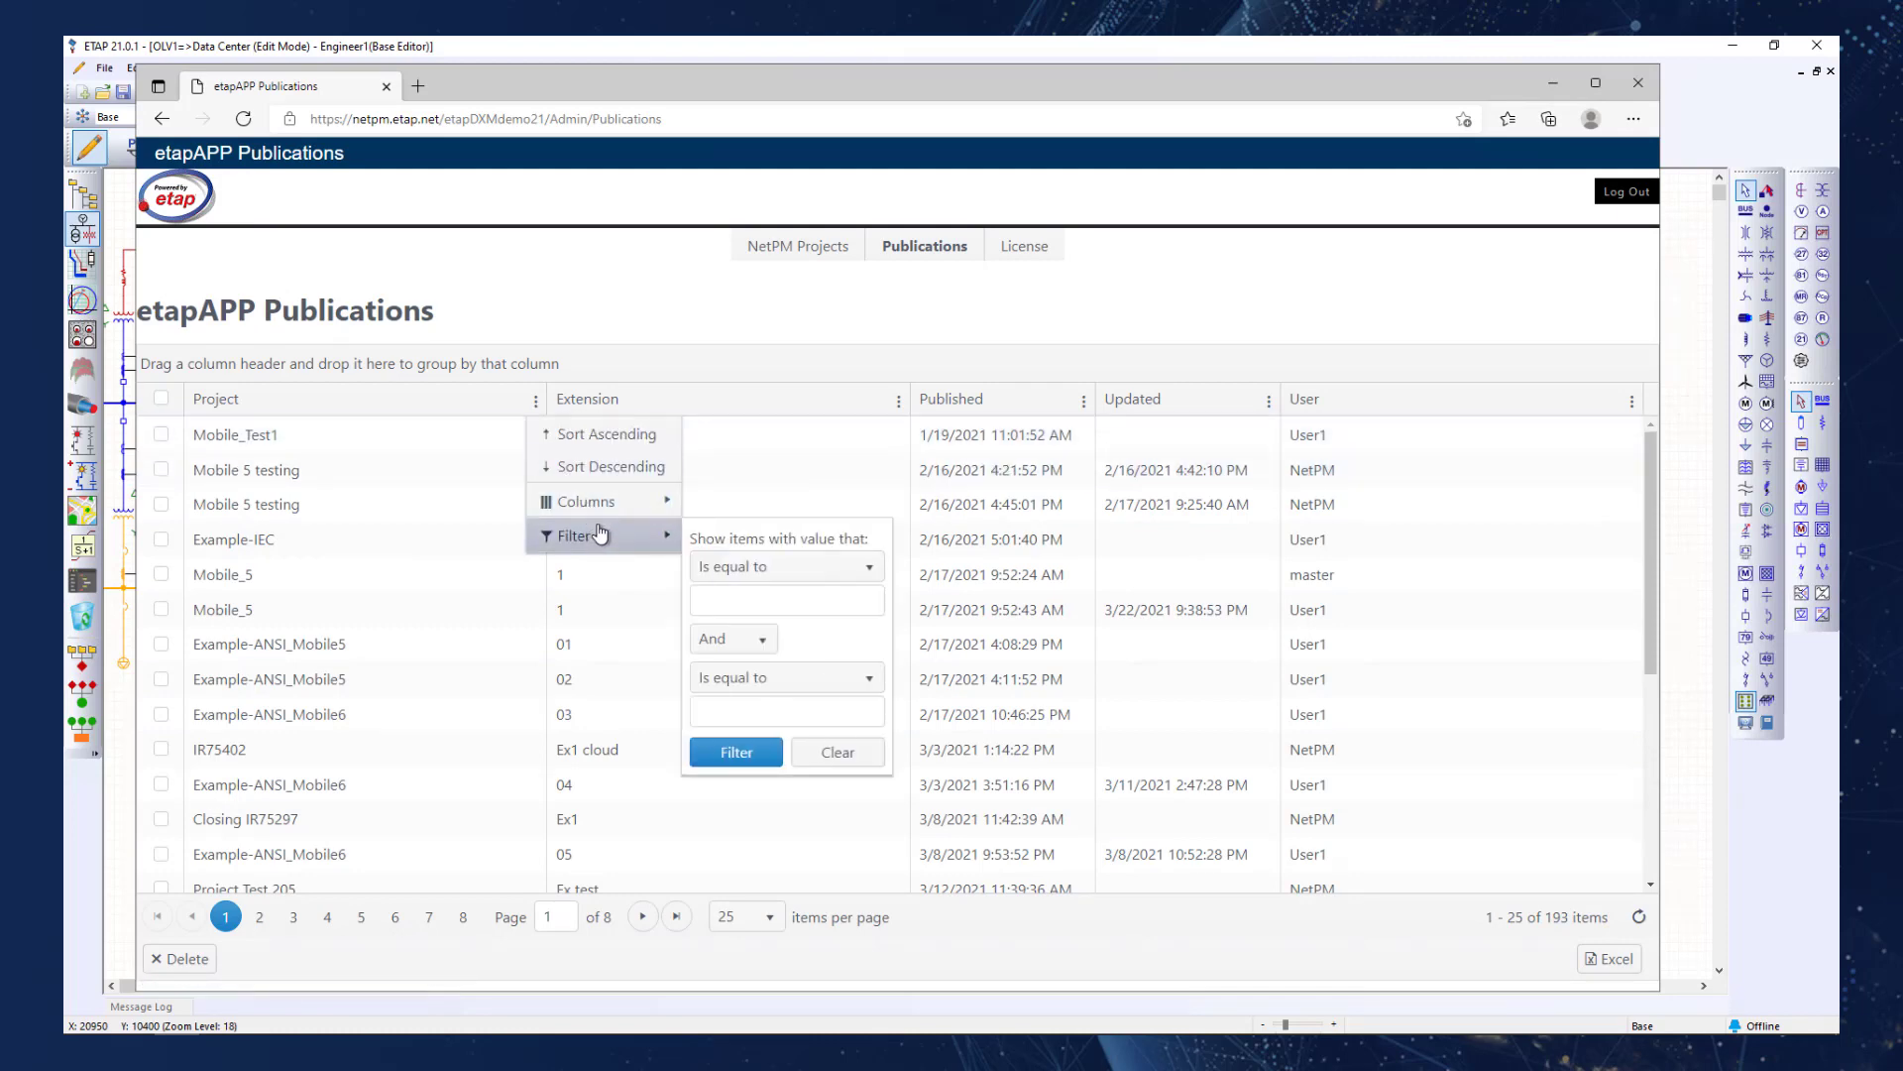
pyautogui.click(753, 565)
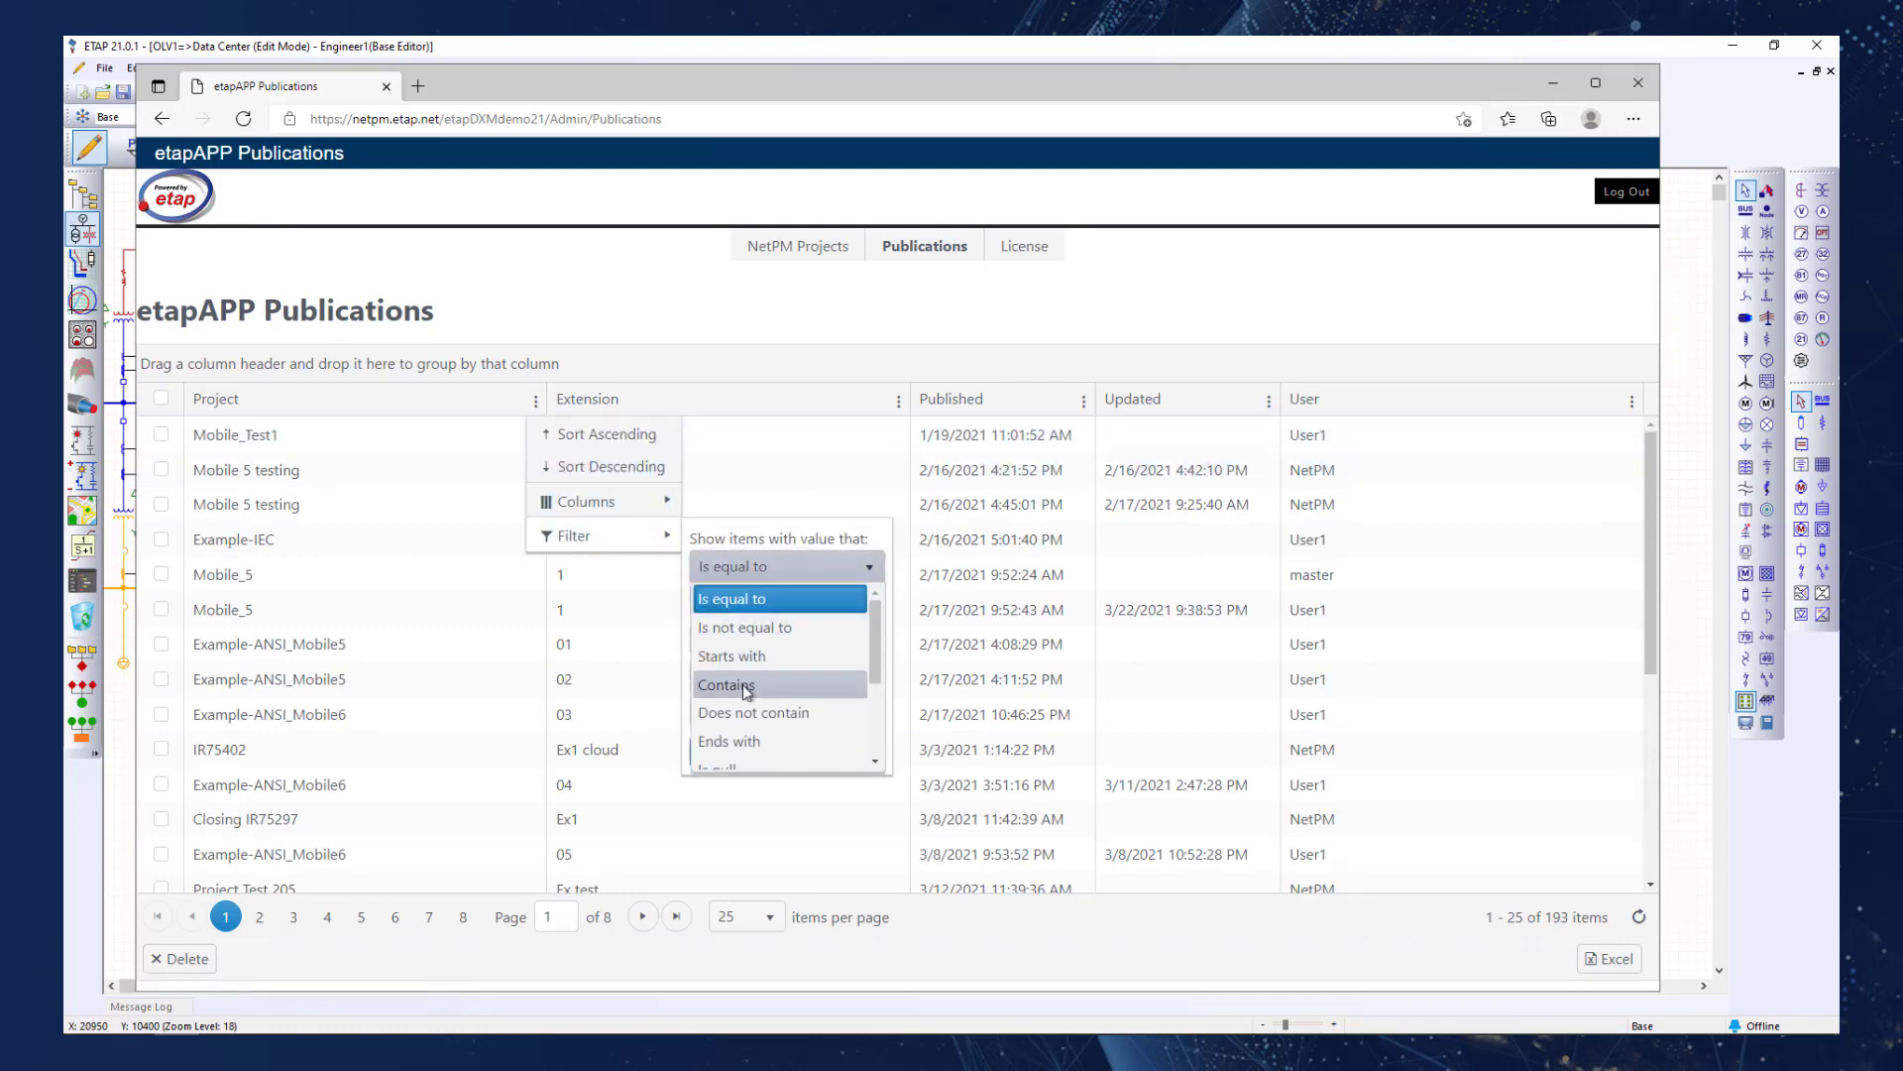
pyautogui.click(742, 685)
pyautogui.click(753, 600)
pyautogui.write('e')
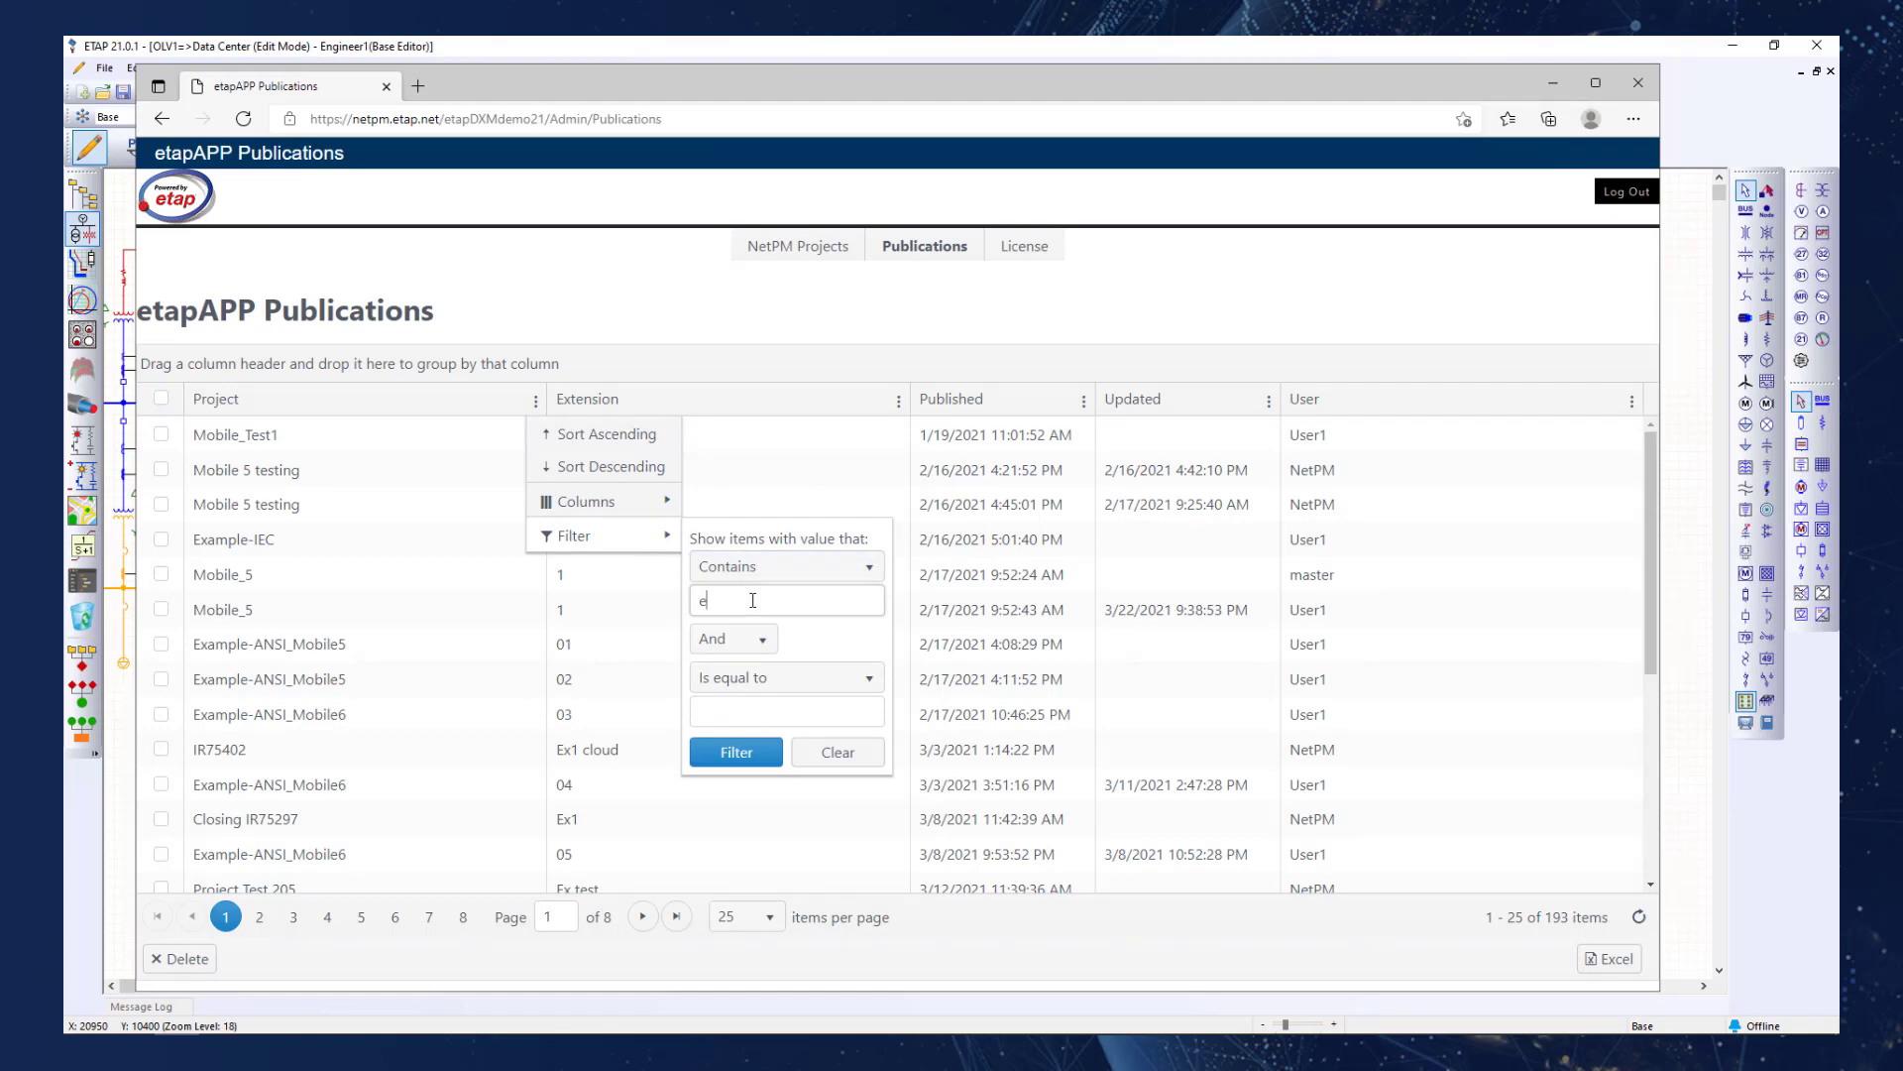
pyautogui.write('xample')
pyautogui.press('Return')
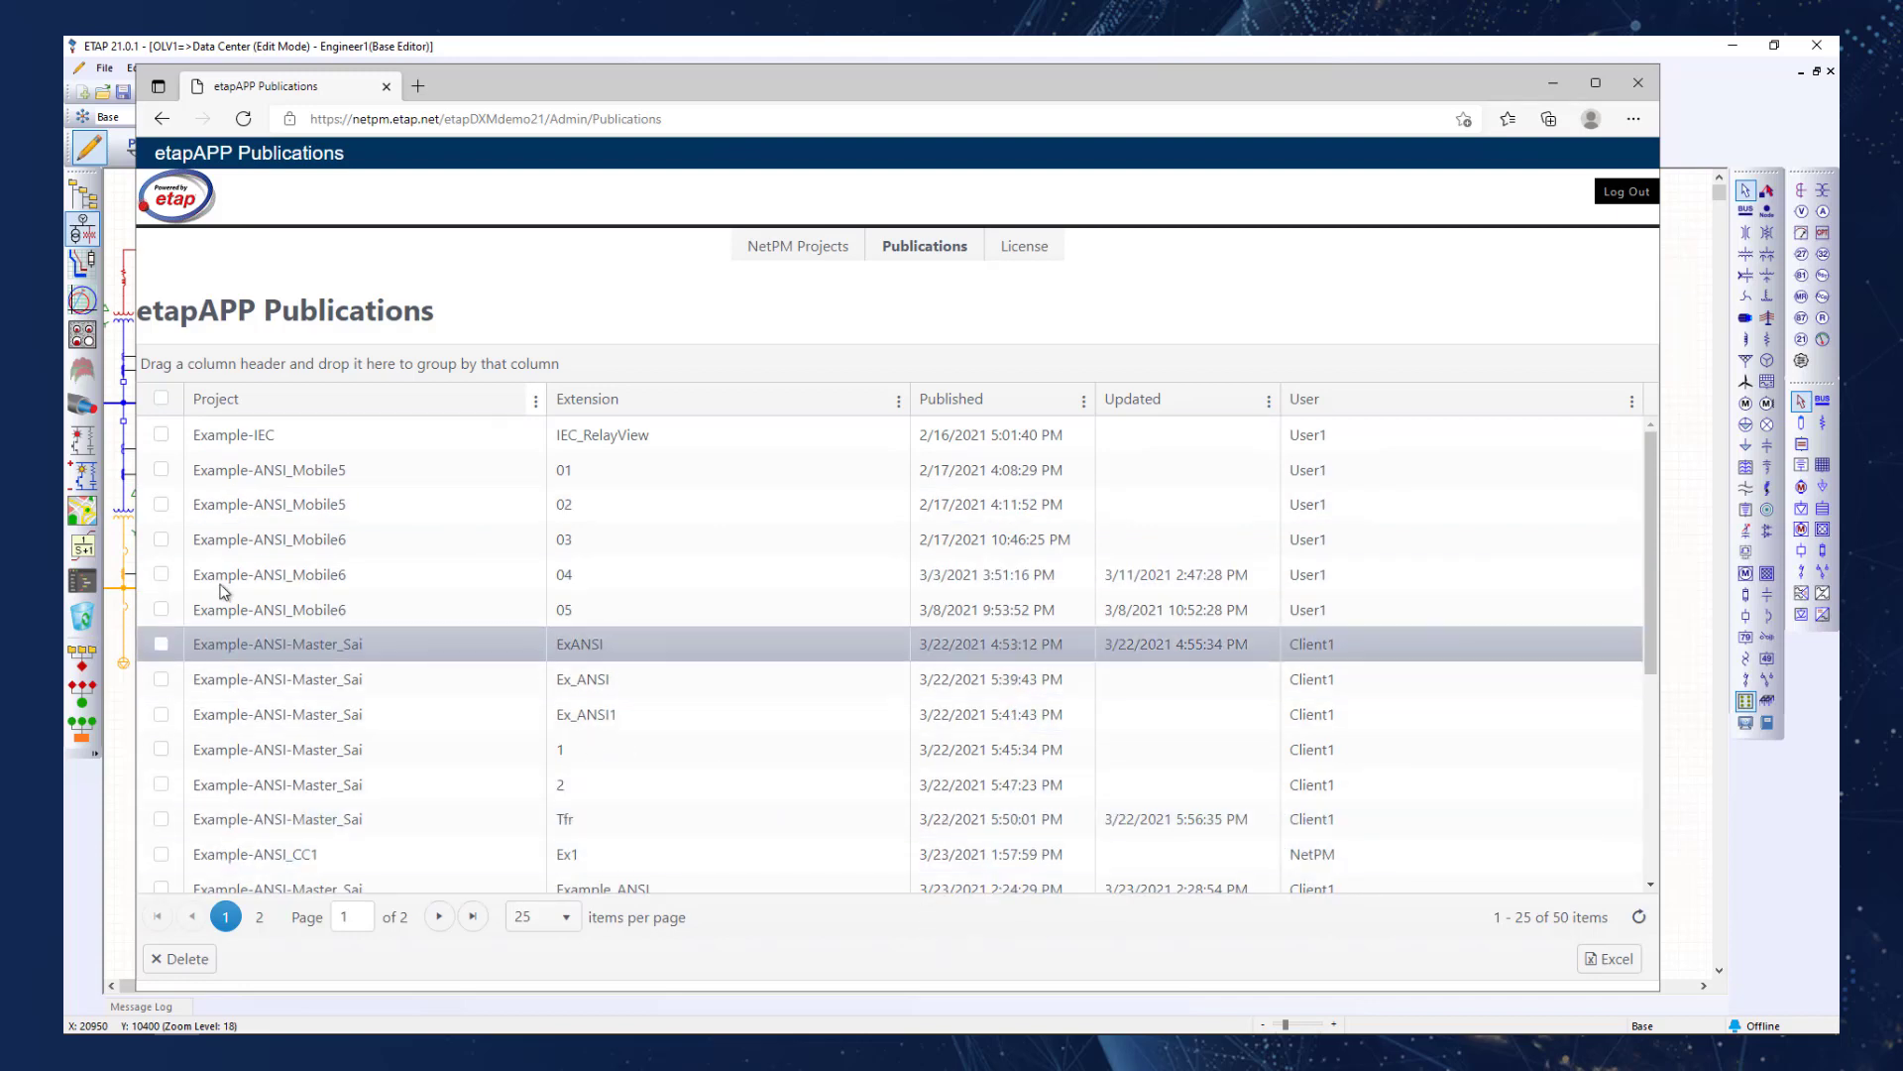
# Select the Example-ANSI_Mobile6 publication with extension 04 and the publication with extension ExANSI.
pyautogui.click(163, 576)
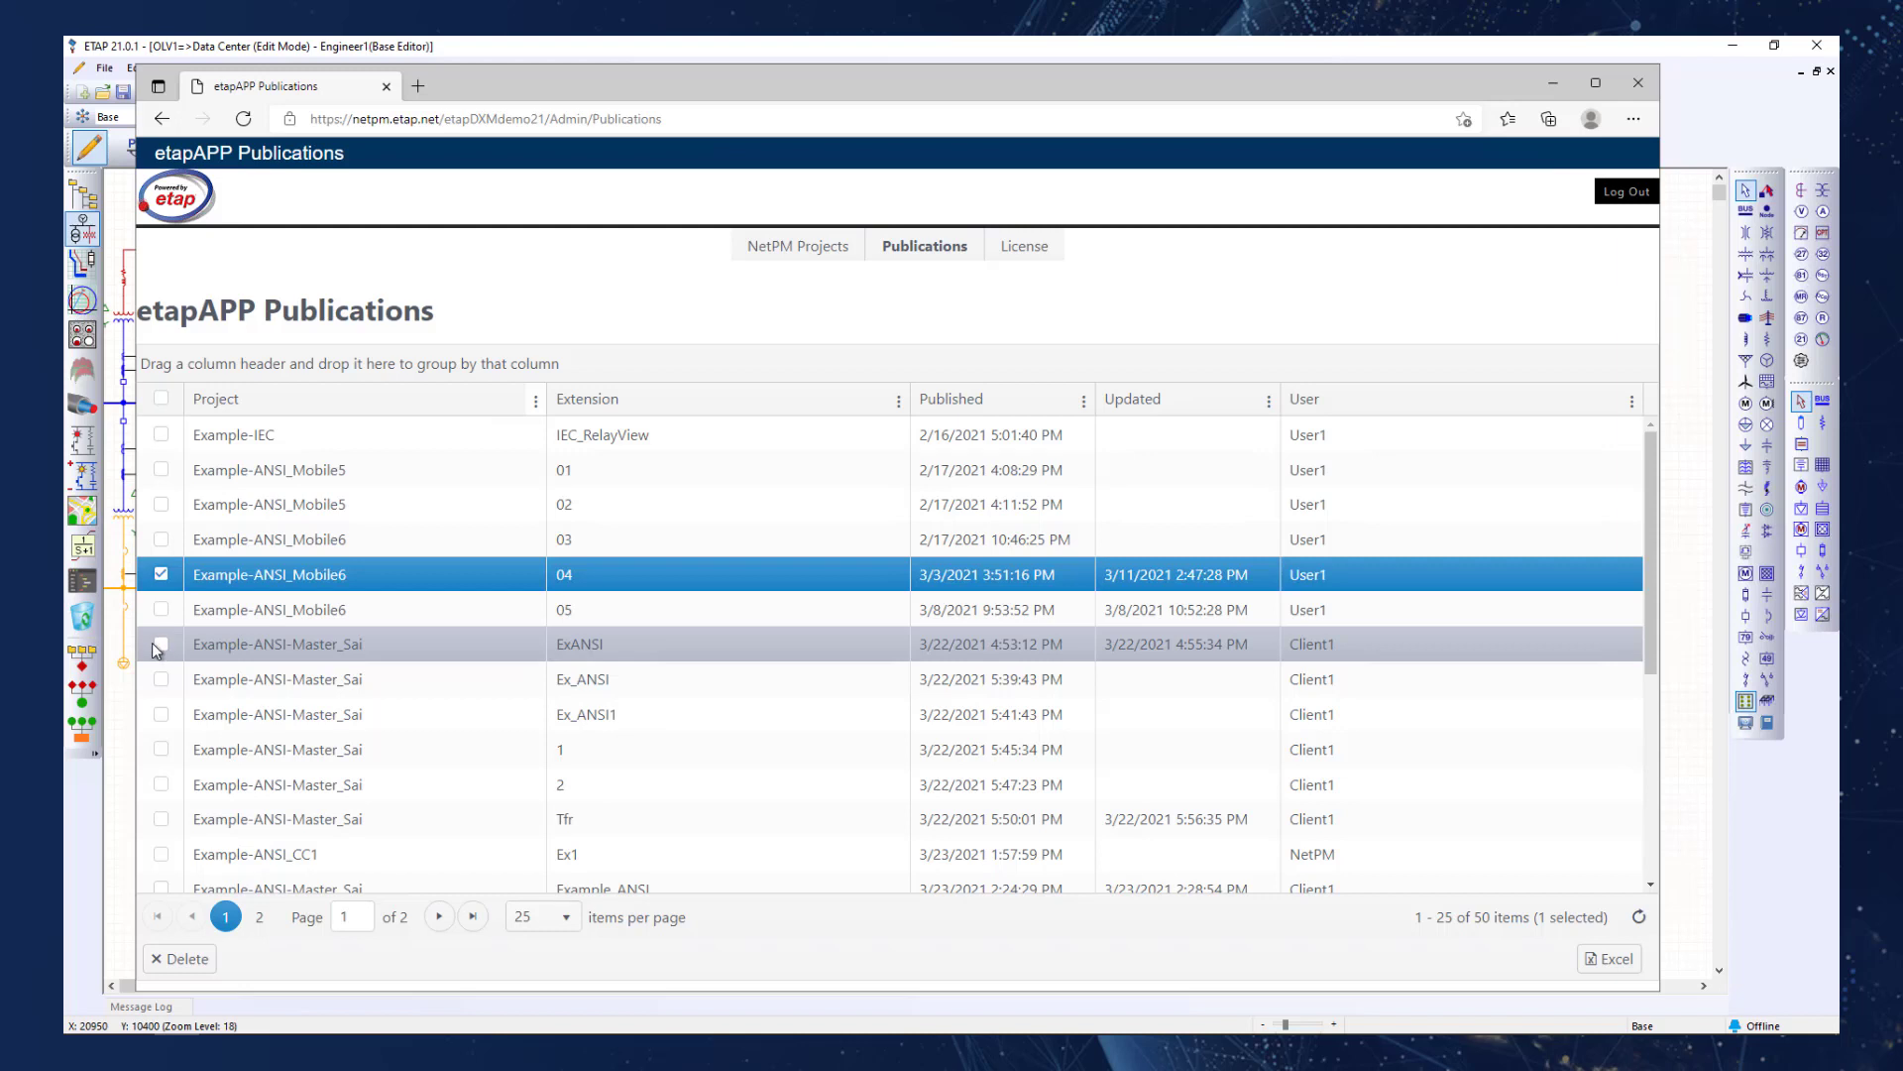
pyautogui.click(162, 643)
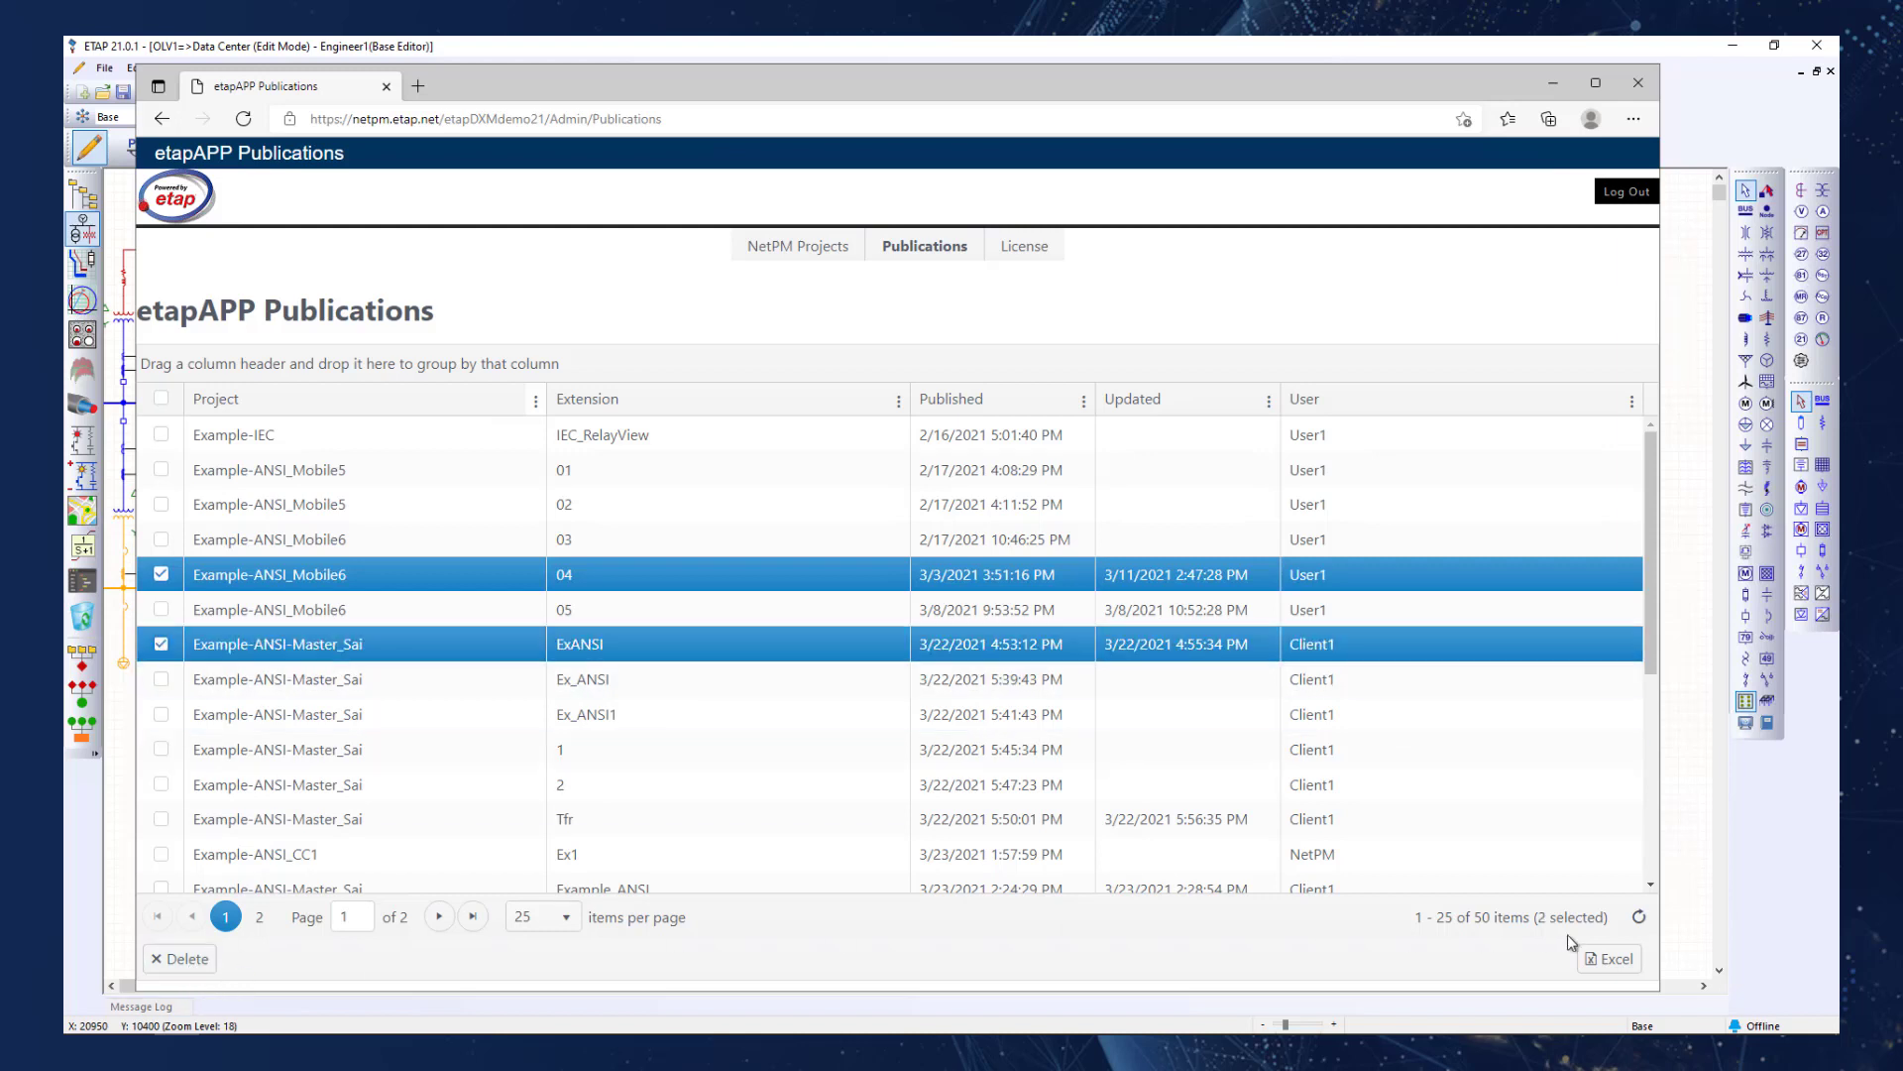